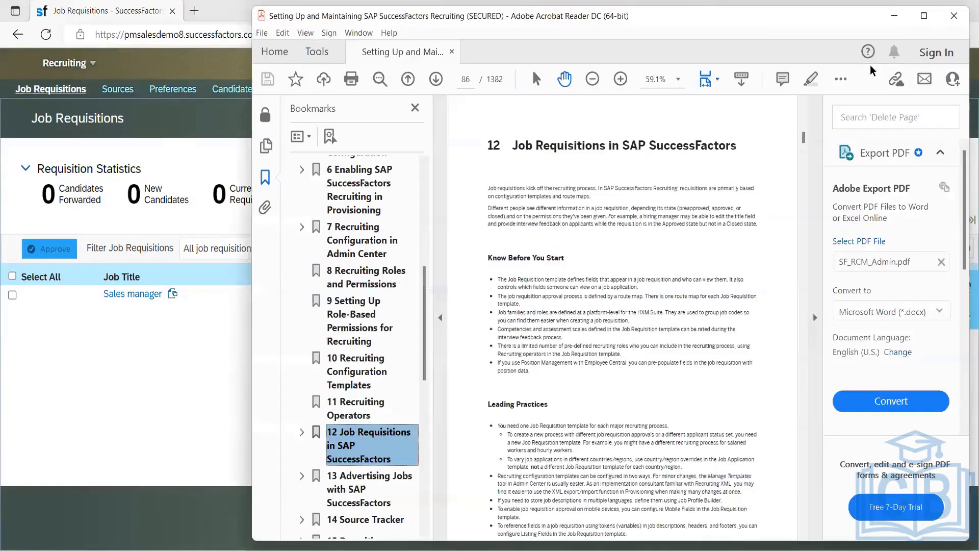
Step: Switch to SuccessFactors in the browser and use the action search to open Picklist Center
{"action": "key", "text": "alt+Tab"}
{"action": "left_click", "coordinate": [928, 16]}
{"action": "key", "text": "alt+Tab"}
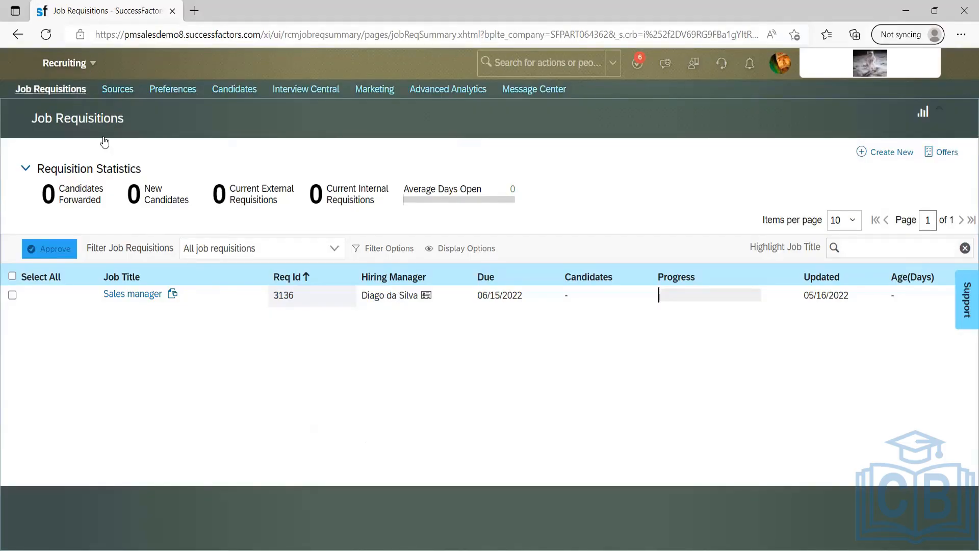
{"action": "left_click", "coordinate": [69, 63]}
{"action": "left_click", "coordinate": [66, 284]}
{"action": "left_click", "coordinate": [505, 62]}
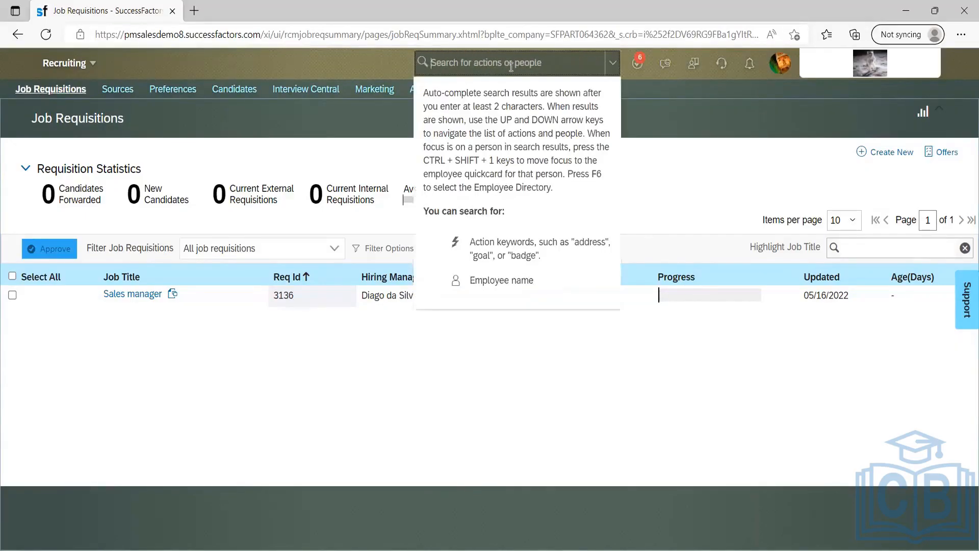
{"action": "type", "text": "pickli"}
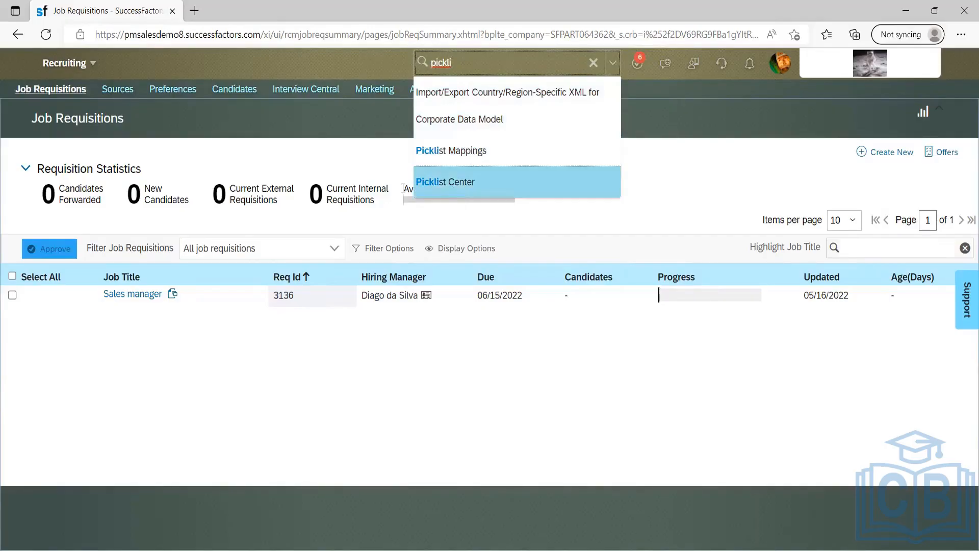
{"action": "key", "text": "Return"}
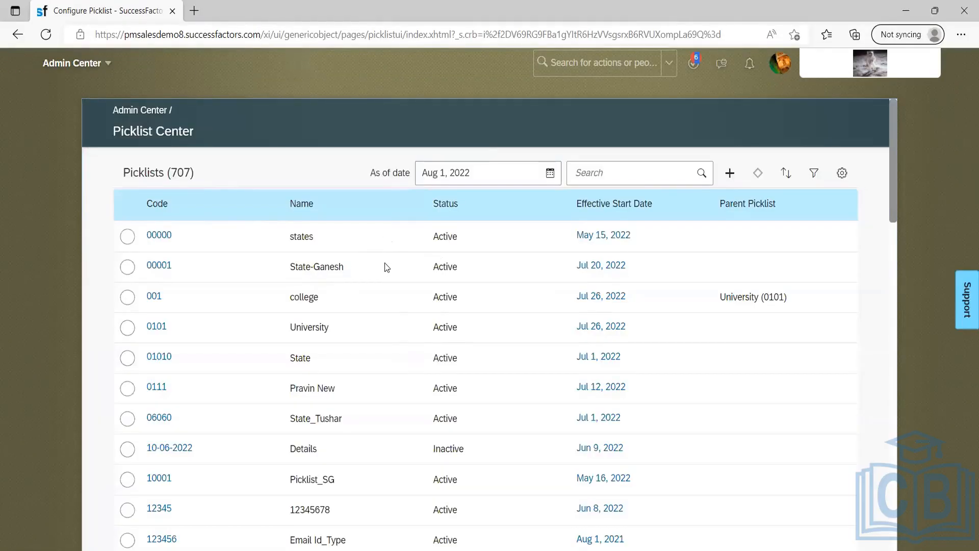
Step: Look through the picklists in Picklist Center, checking their codes, names and statuses
{"action": "scroll", "coordinate": [386, 265], "scroll_direction": "down", "scroll_amount": 10}
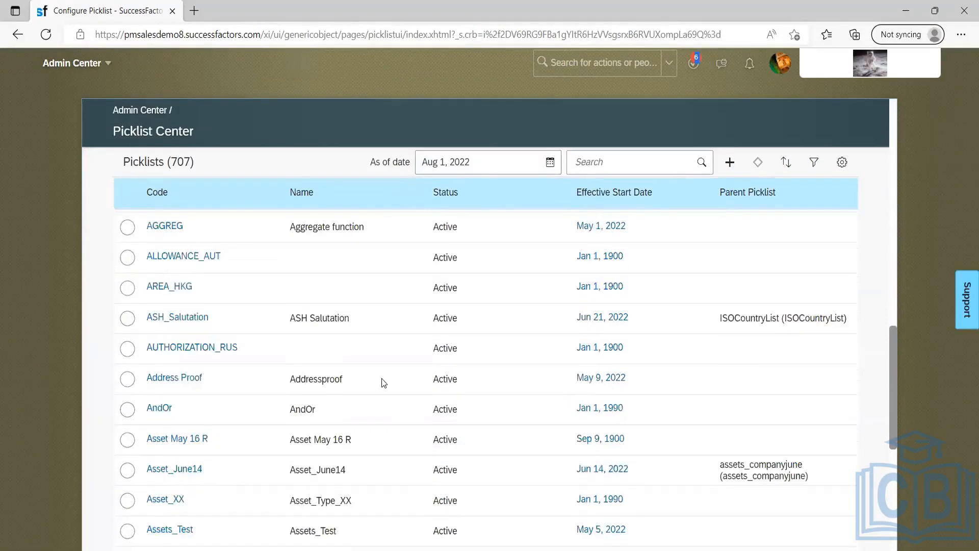
{"action": "scroll", "coordinate": [384, 383], "scroll_direction": "down", "scroll_amount": 8}
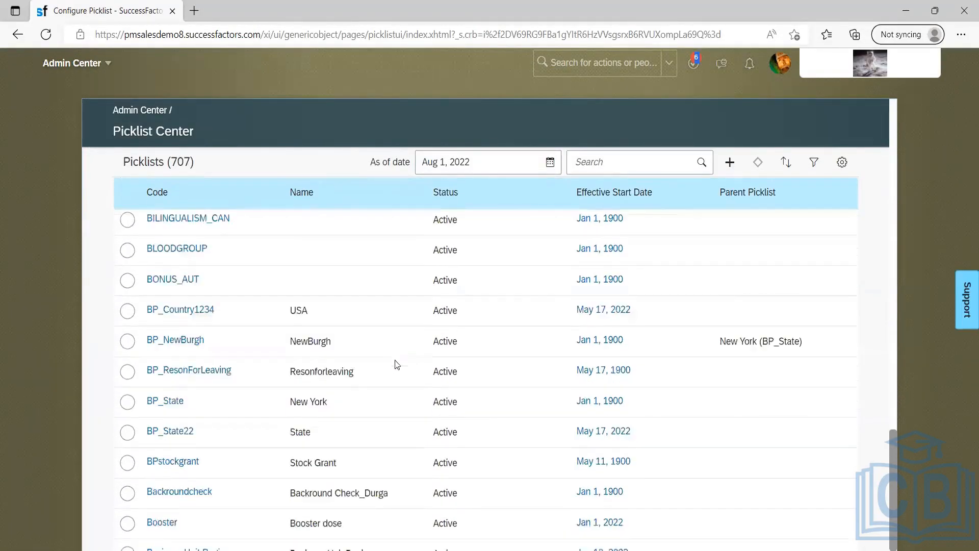
{"action": "scroll", "coordinate": [397, 364], "scroll_direction": "down", "scroll_amount": 15}
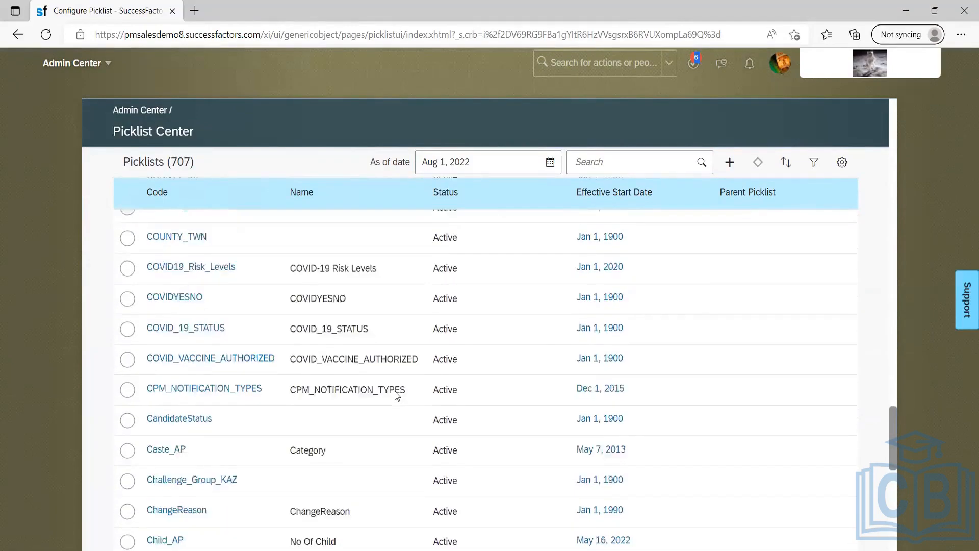
{"action": "scroll", "coordinate": [372, 408], "scroll_direction": "down", "scroll_amount": 15}
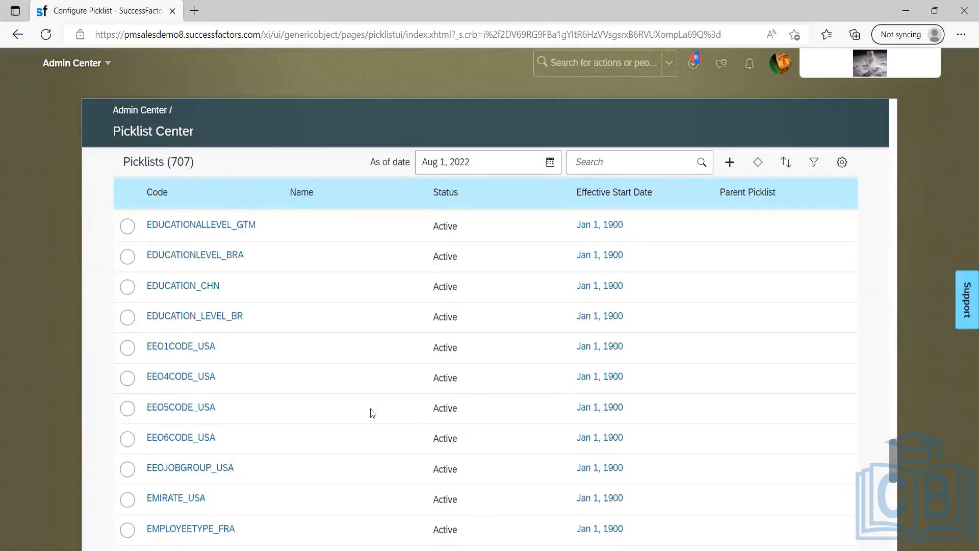
{"action": "scroll", "coordinate": [371, 409], "scroll_direction": "down", "scroll_amount": 1}
{"action": "scroll", "coordinate": [371, 411], "scroll_direction": "up", "scroll_amount": 7}
{"action": "scroll", "coordinate": [372, 409], "scroll_direction": "down", "scroll_amount": 7}
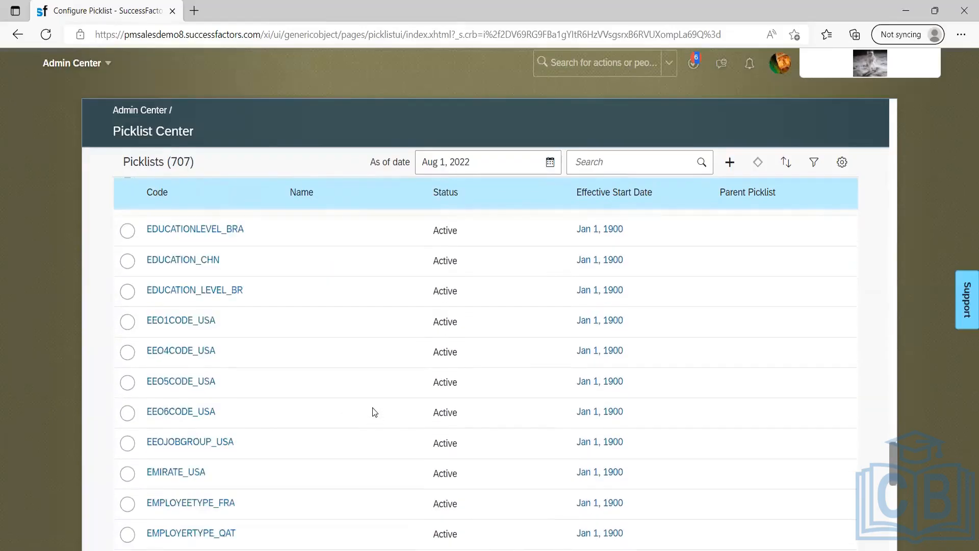
{"action": "scroll", "coordinate": [373, 411], "scroll_direction": "down", "scroll_amount": 7}
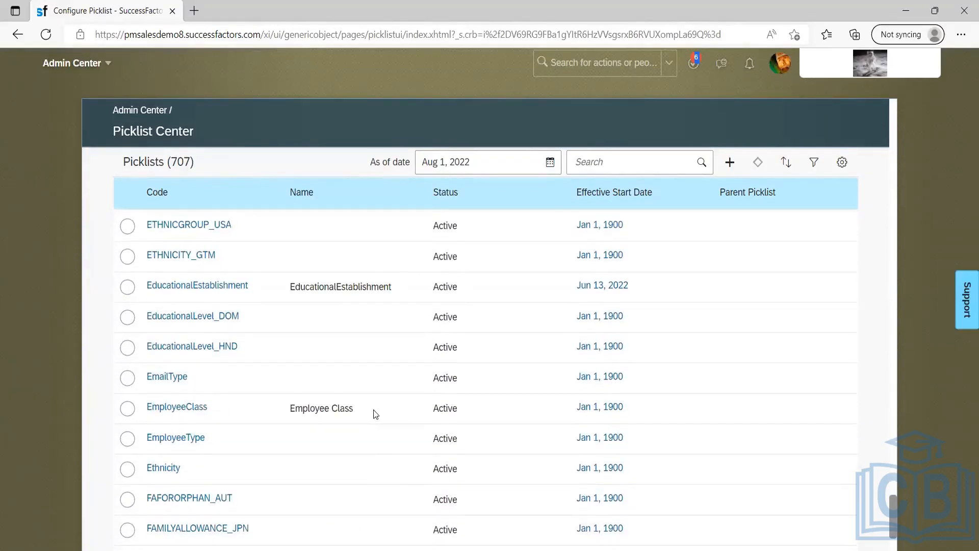
{"action": "scroll", "coordinate": [373, 409], "scroll_direction": "up", "scroll_amount": 7}
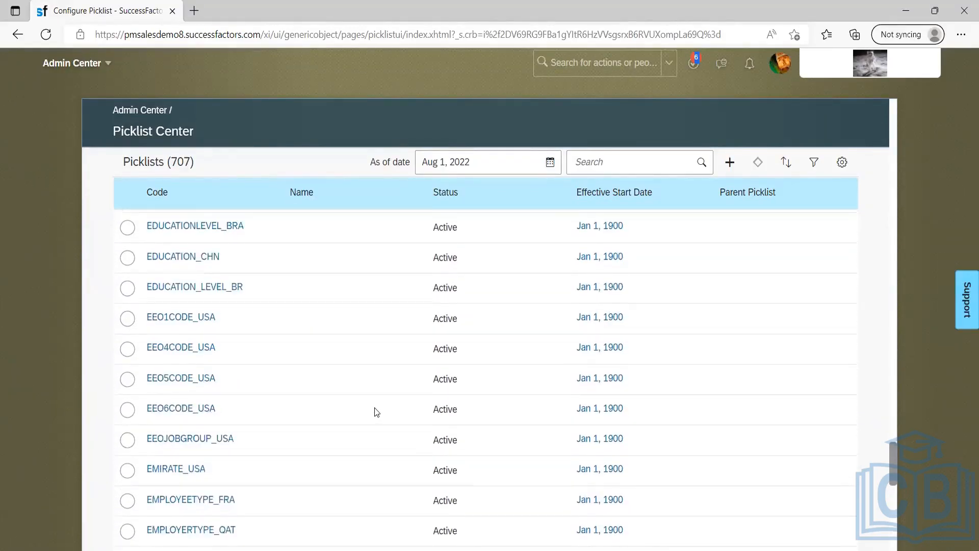
{"action": "scroll", "coordinate": [374, 408], "scroll_direction": "up", "scroll_amount": 20}
{"action": "scroll", "coordinate": [374, 408], "scroll_direction": "up", "scroll_amount": 4}
{"action": "scroll", "coordinate": [374, 408], "scroll_direction": "up", "scroll_amount": 20}
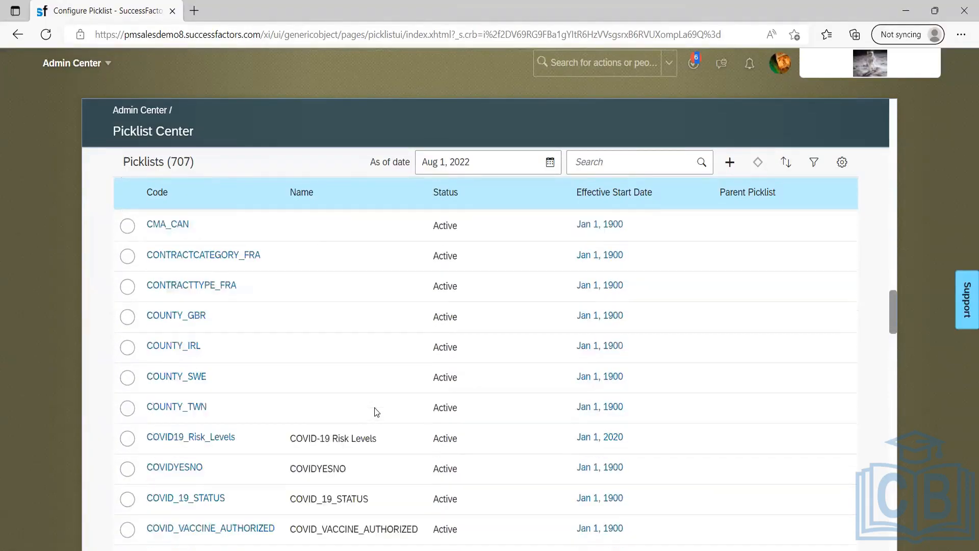
{"action": "scroll", "coordinate": [374, 406], "scroll_direction": "up", "scroll_amount": 5}
{"action": "scroll", "coordinate": [375, 402], "scroll_direction": "up", "scroll_amount": 5}
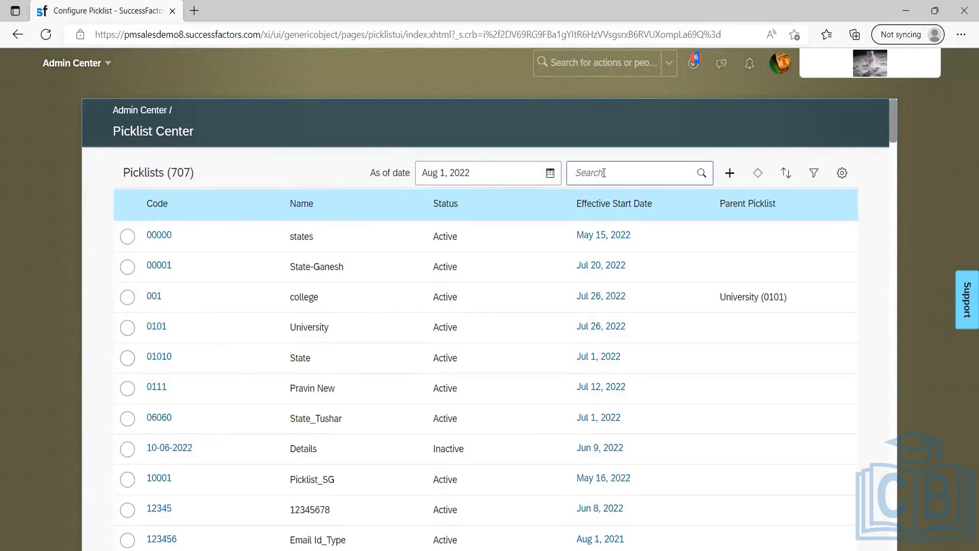
Step: Switch to JRDM_Starter.xml in Notepad++, maximize it and highlight the "status" field id in the Requisition Status definition
{"action": "left_click", "coordinate": [650, 173]}
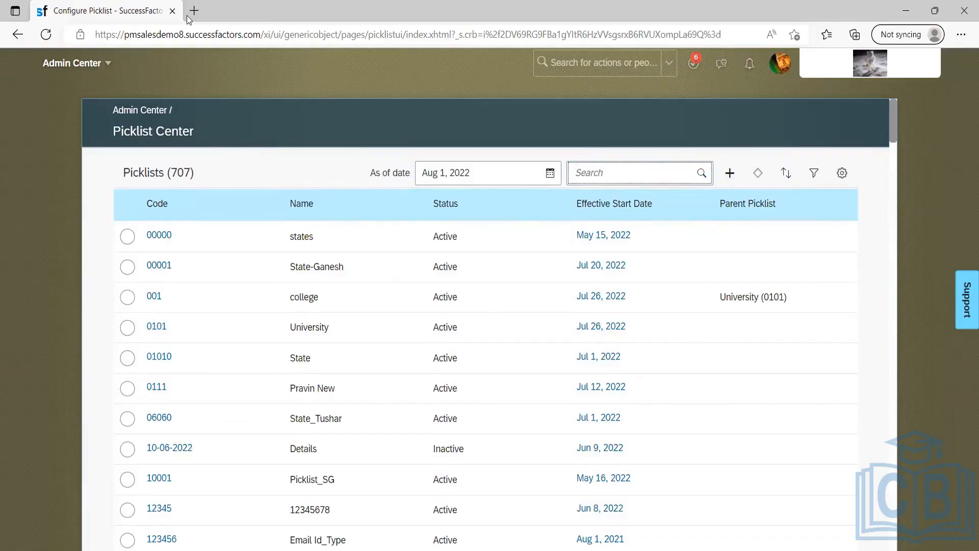
{"action": "key", "text": "alt+Tab"}
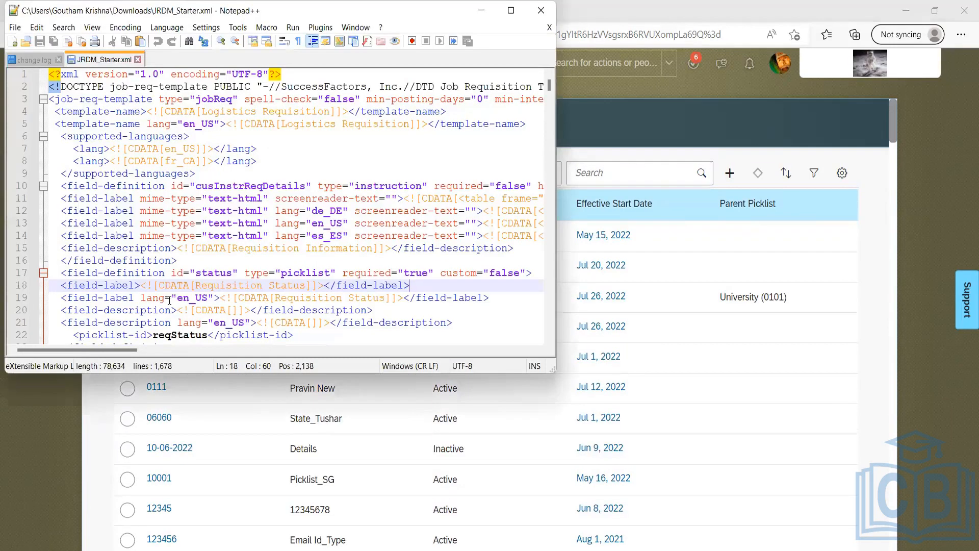
{"action": "key", "text": "super+Up"}
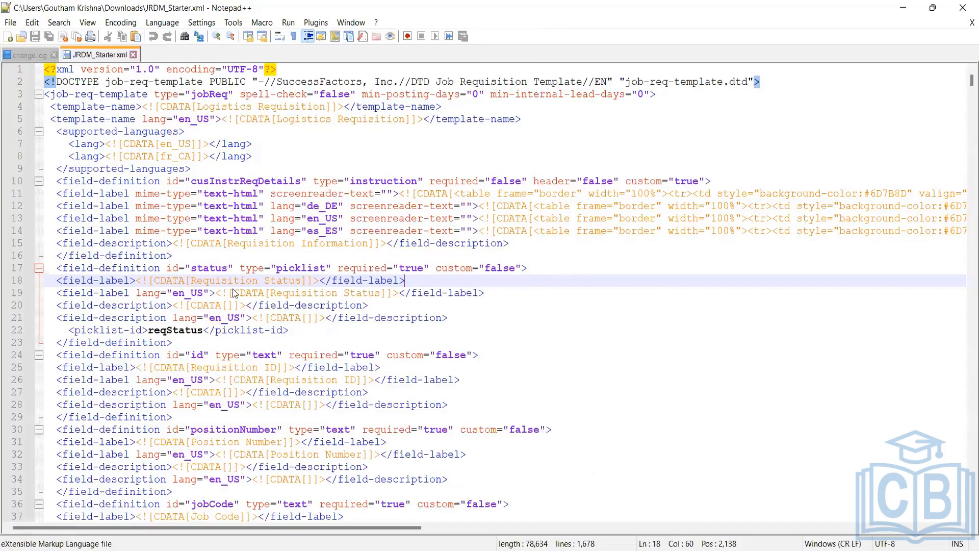
{"action": "double_click", "coordinate": [209, 268]}
Step: Switch back to Picklist Center in the browser and search the picklists for "rec"
{"action": "key", "text": "alt+Tab"}
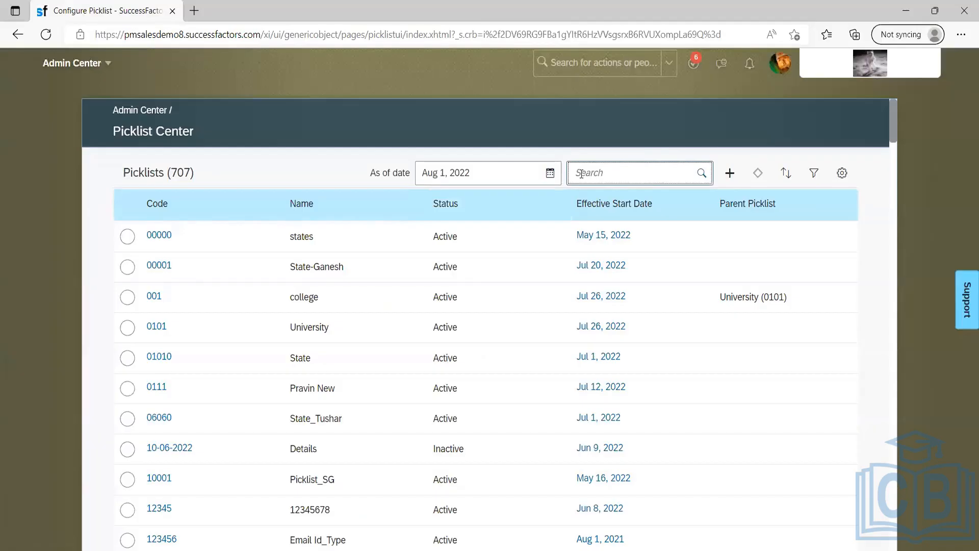
{"action": "left_click", "coordinate": [582, 174]}
{"action": "type", "text": "rec"}
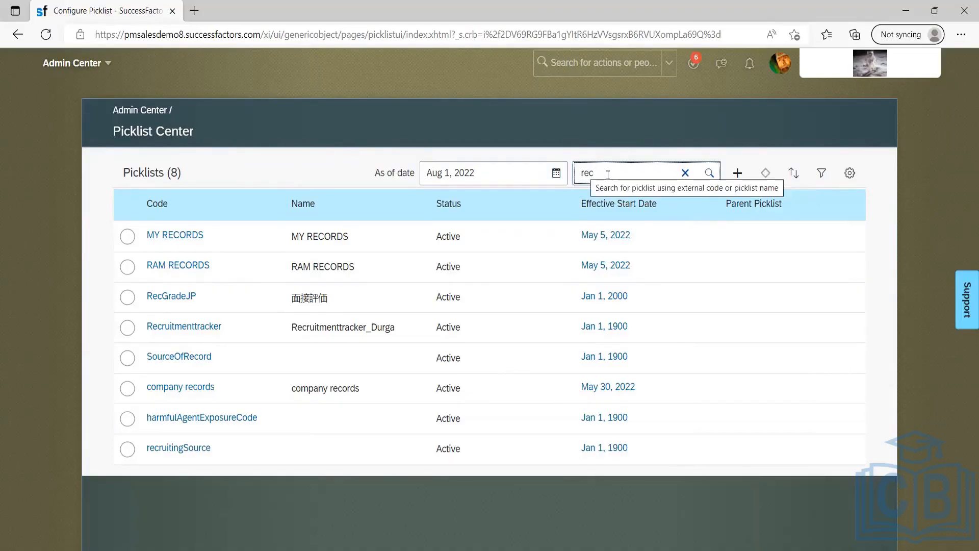
{"action": "double_click", "coordinate": [588, 172]}
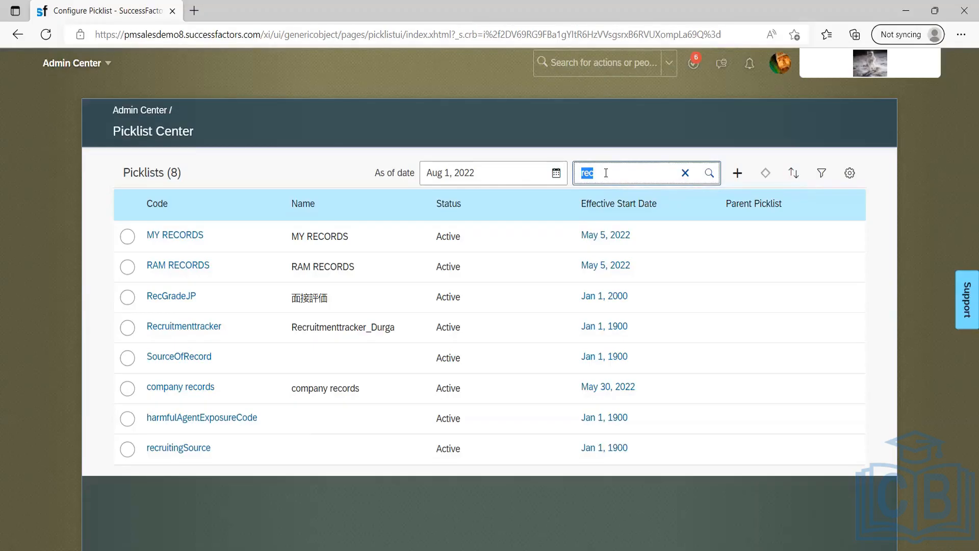
{"action": "left_click", "coordinate": [606, 173]}
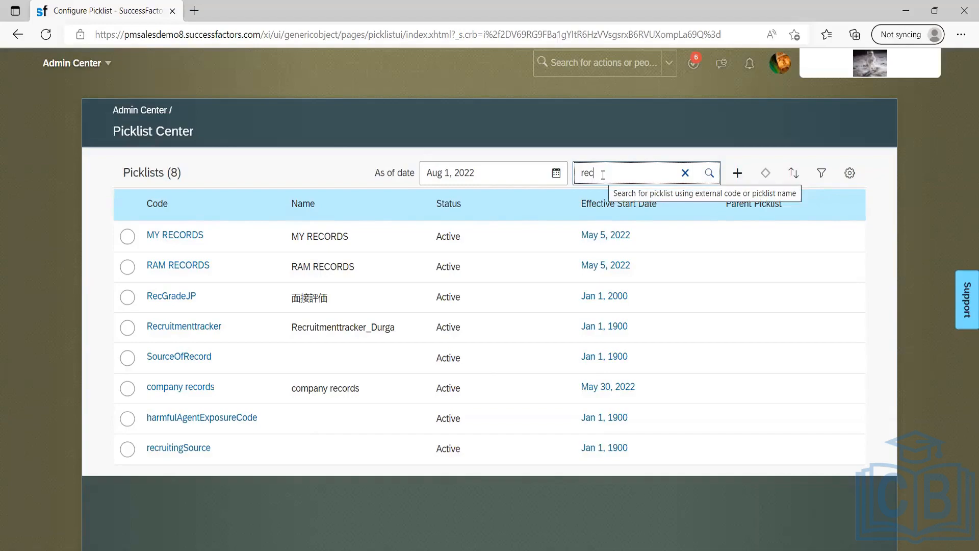
Step: Replace the picklist search term with "rcm" and run the search
{"action": "key", "text": "BackSpace"}
{"action": "key", "text": "BackSpace"}
{"action": "key", "text": "BackSpace"}
{"action": "type", "text": "rcm"}
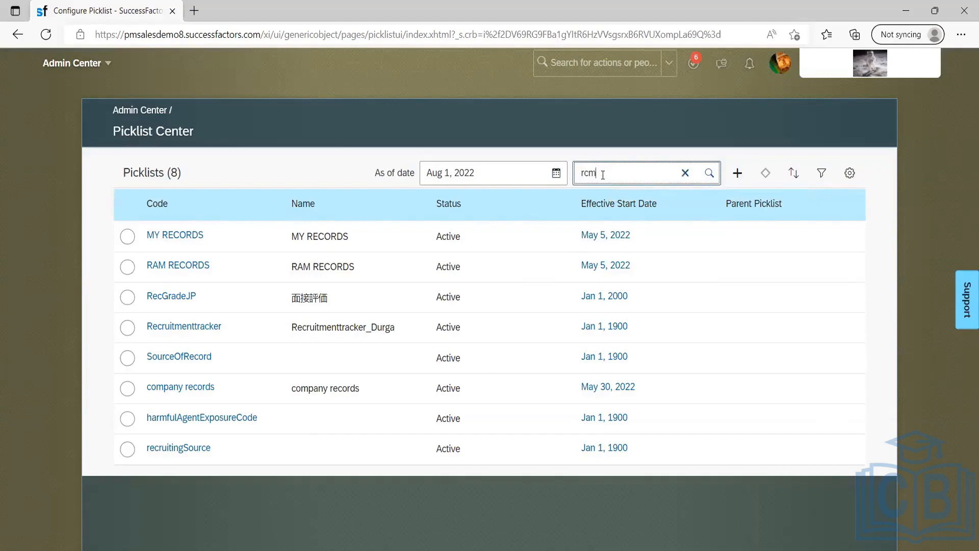
{"action": "key", "text": "Return"}
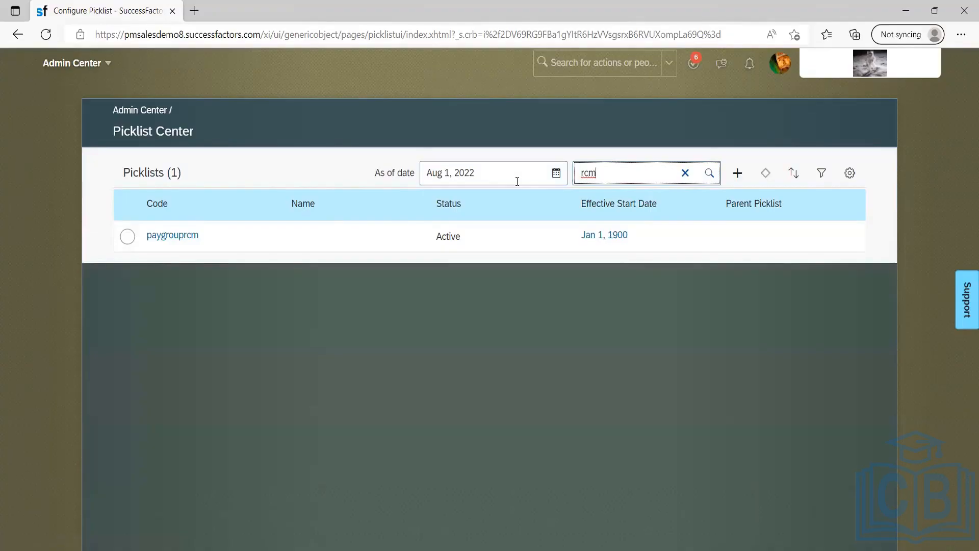
Step: Search the picklists for "status" instead
{"action": "key", "text": "BackSpace"}
{"action": "key", "text": "BackSpace"}
{"action": "key", "text": "BackSpace"}
{"action": "type", "text": "status"}
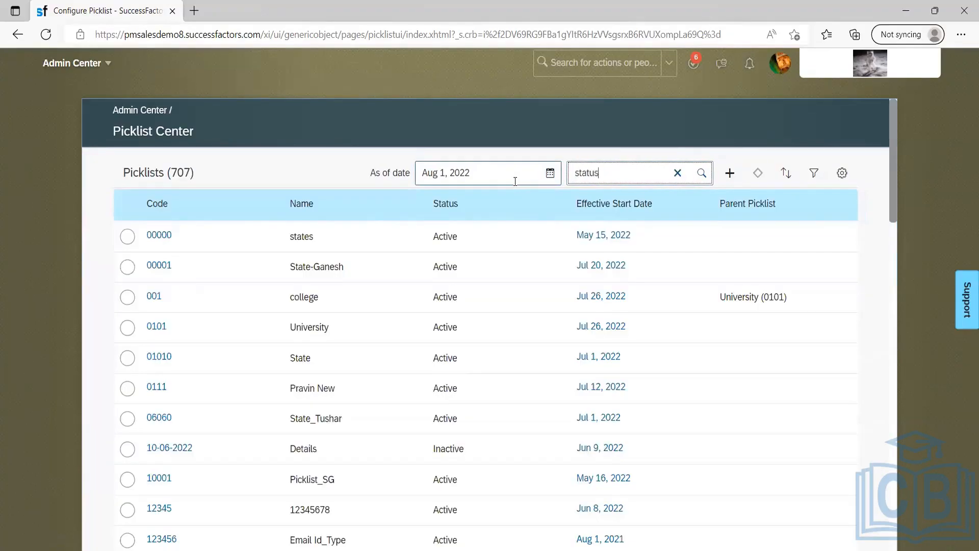
{"action": "key", "text": "Return"}
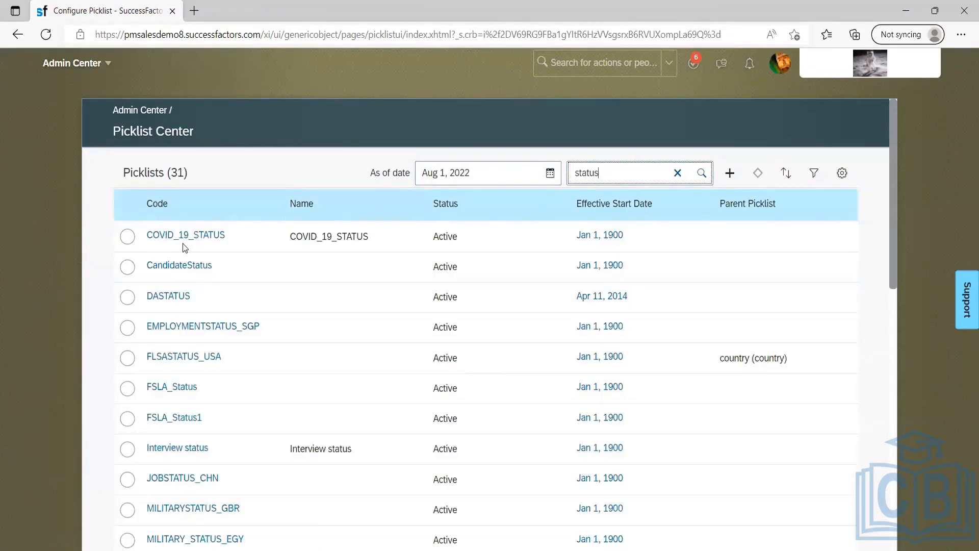
Step: Open the reqStatus picklist from the search results and display the details of its active version
{"action": "scroll", "coordinate": [219, 324], "scroll_direction": "down", "scroll_amount": 1}
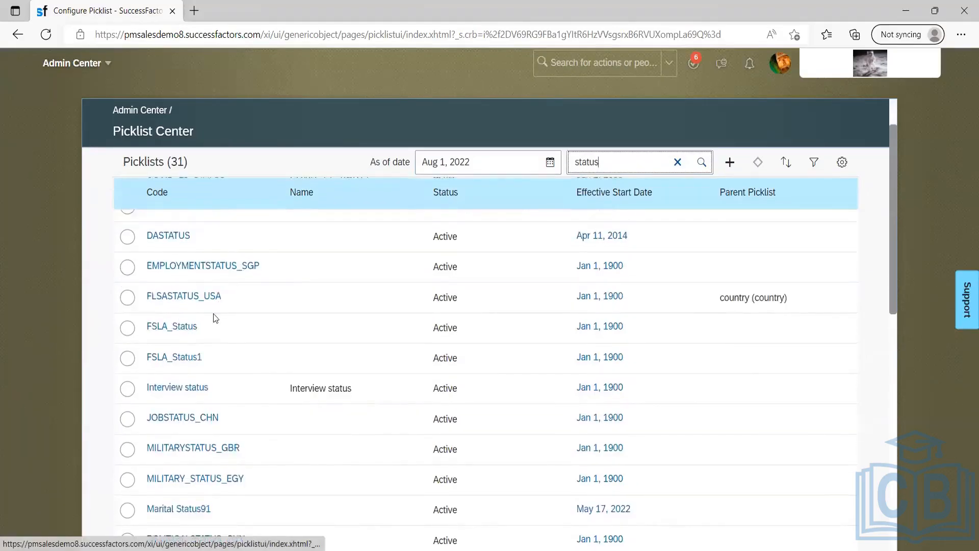
{"action": "scroll", "coordinate": [190, 379], "scroll_direction": "down", "scroll_amount": 8}
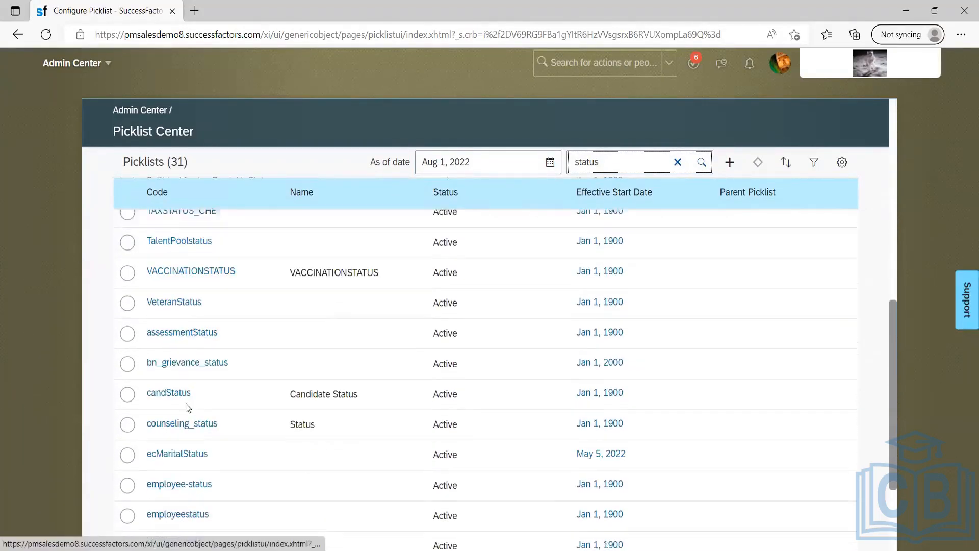
{"action": "scroll", "coordinate": [209, 395], "scroll_direction": "down", "scroll_amount": 3}
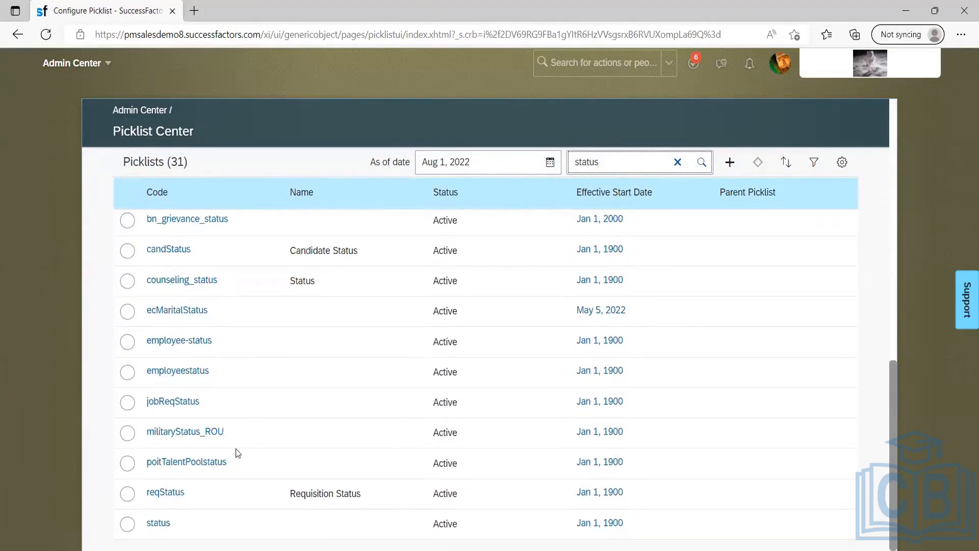
{"action": "left_click", "coordinate": [174, 494]}
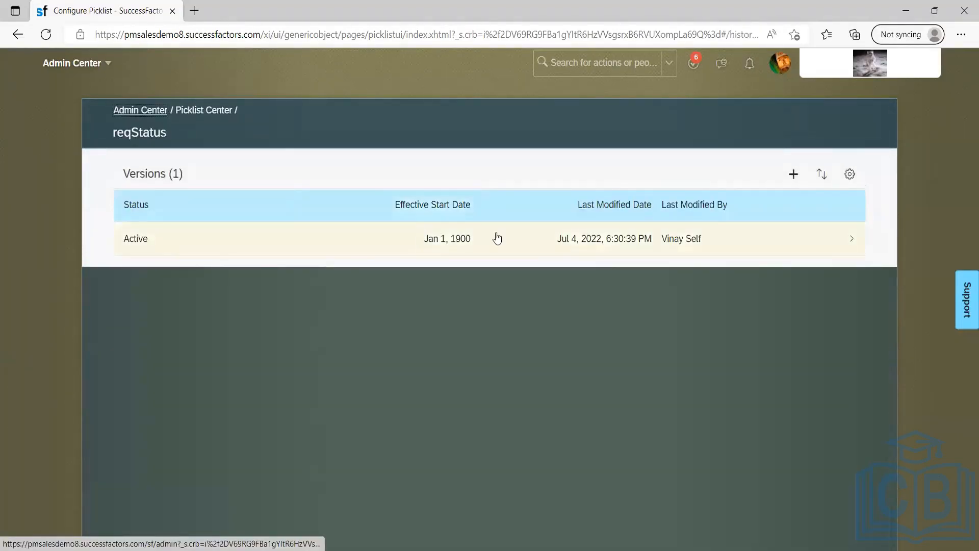
{"action": "left_click", "coordinate": [497, 237]}
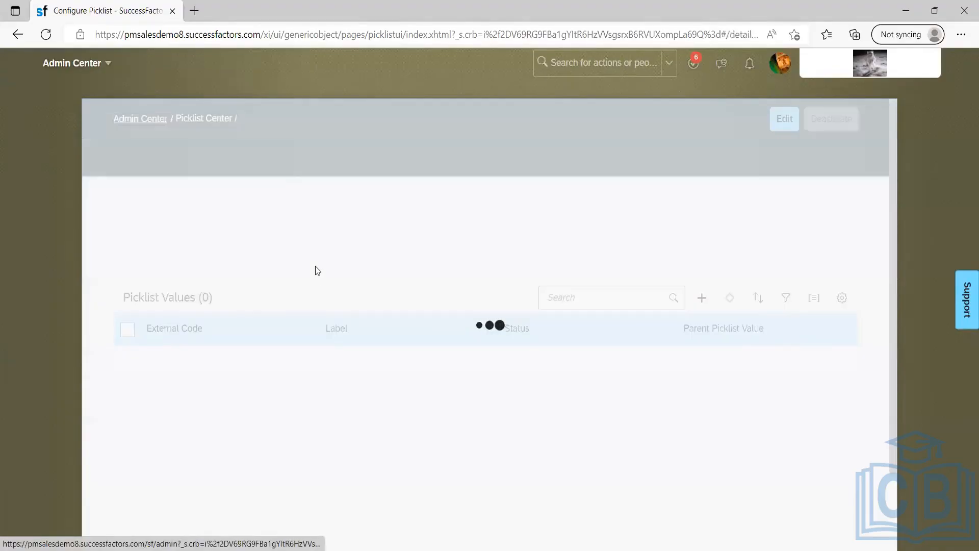
Step: Examine the reqStatus picklist's details and its list of values with their external codes, labels and statuses
{"action": "scroll", "coordinate": [260, 367], "scroll_direction": "down", "scroll_amount": 5}
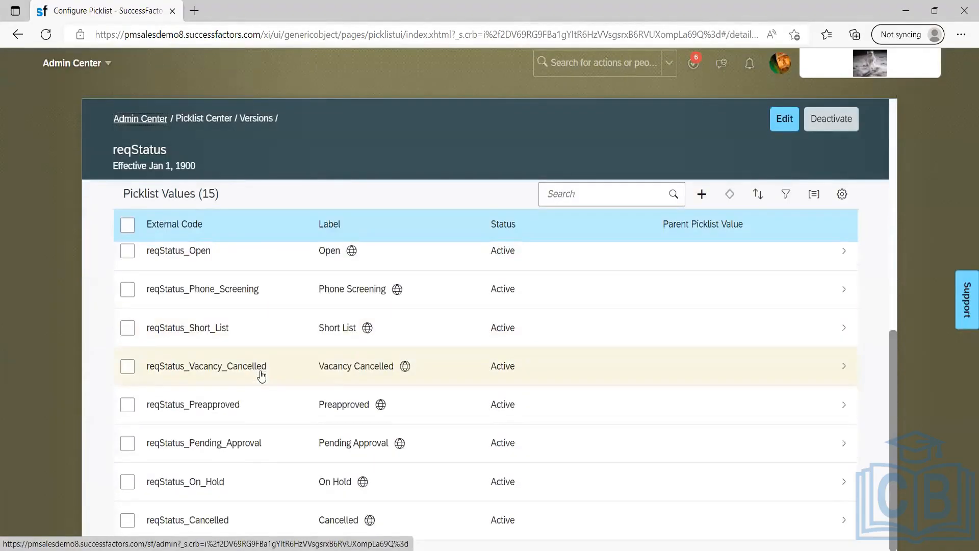
{"action": "scroll", "coordinate": [319, 365], "scroll_direction": "up", "scroll_amount": 8}
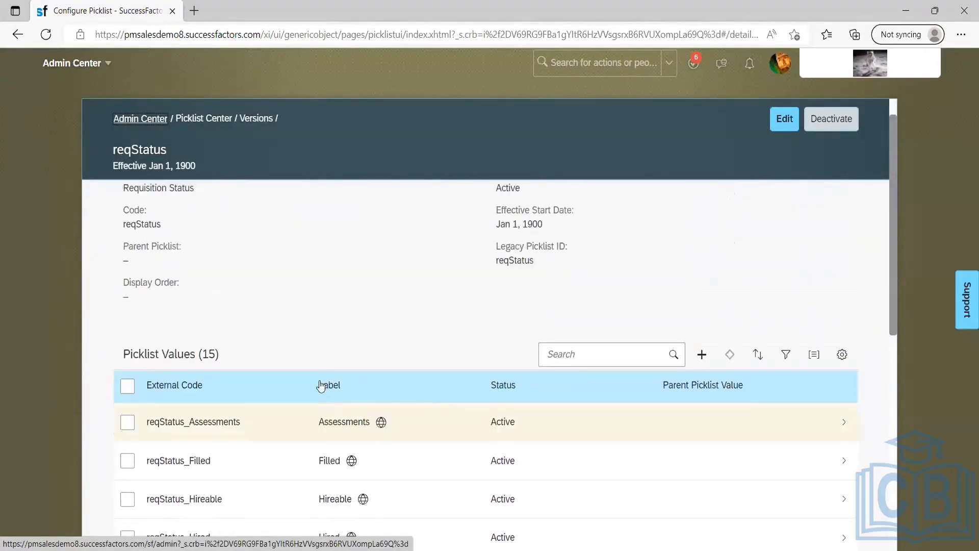
{"action": "scroll", "coordinate": [299, 388], "scroll_direction": "down", "scroll_amount": 3}
{"action": "scroll", "coordinate": [301, 392], "scroll_direction": "down", "scroll_amount": 3}
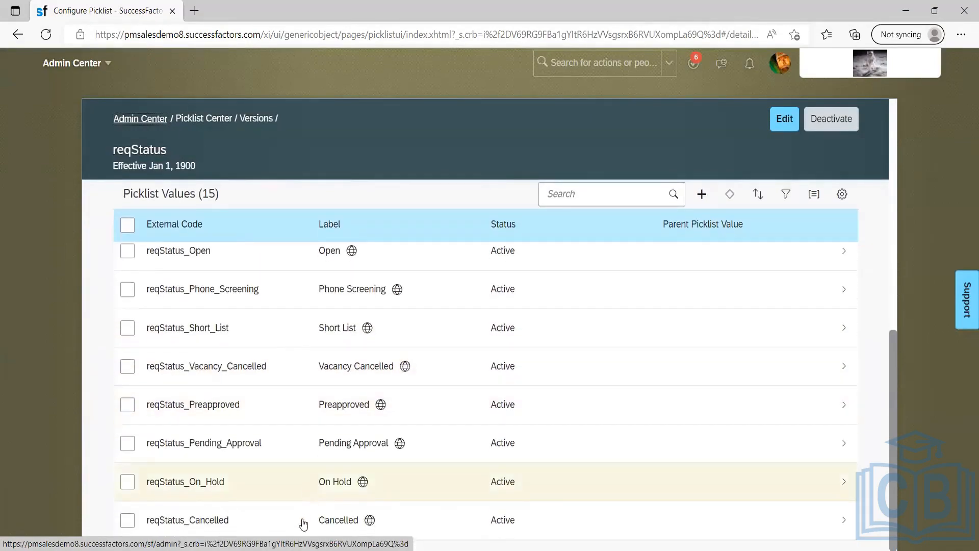
{"action": "scroll", "coordinate": [284, 322], "scroll_direction": "up", "scroll_amount": 5}
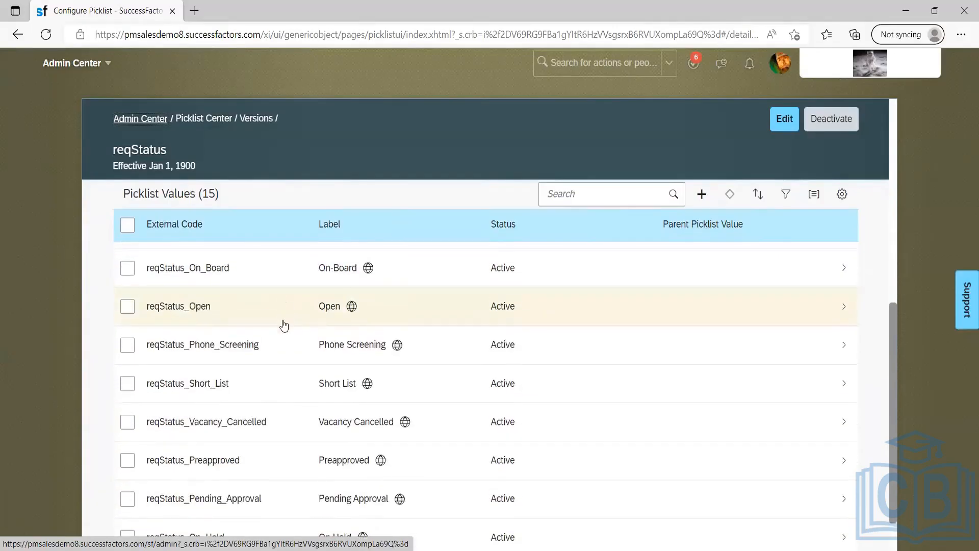
{"action": "scroll", "coordinate": [285, 326], "scroll_direction": "up", "scroll_amount": 5}
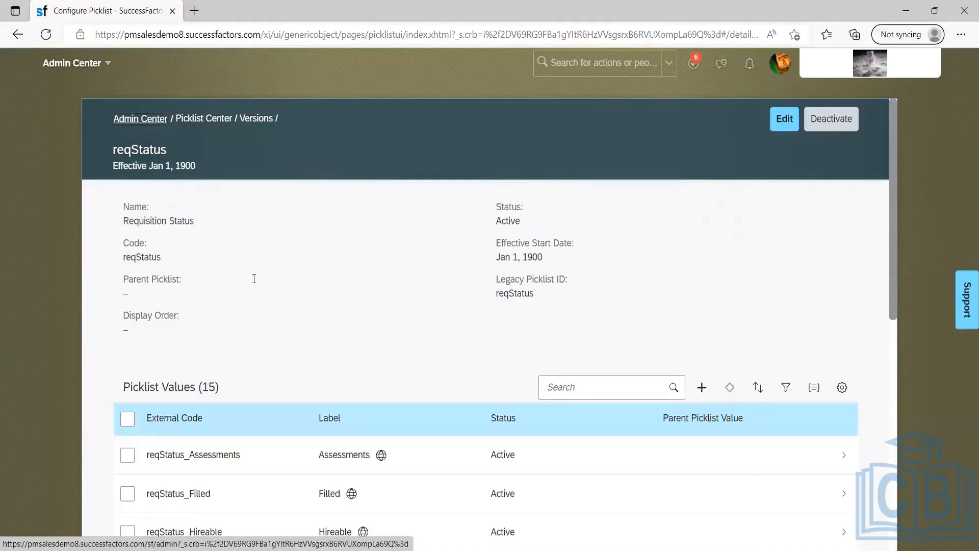
{"action": "scroll", "coordinate": [282, 416], "scroll_direction": "down", "scroll_amount": 3}
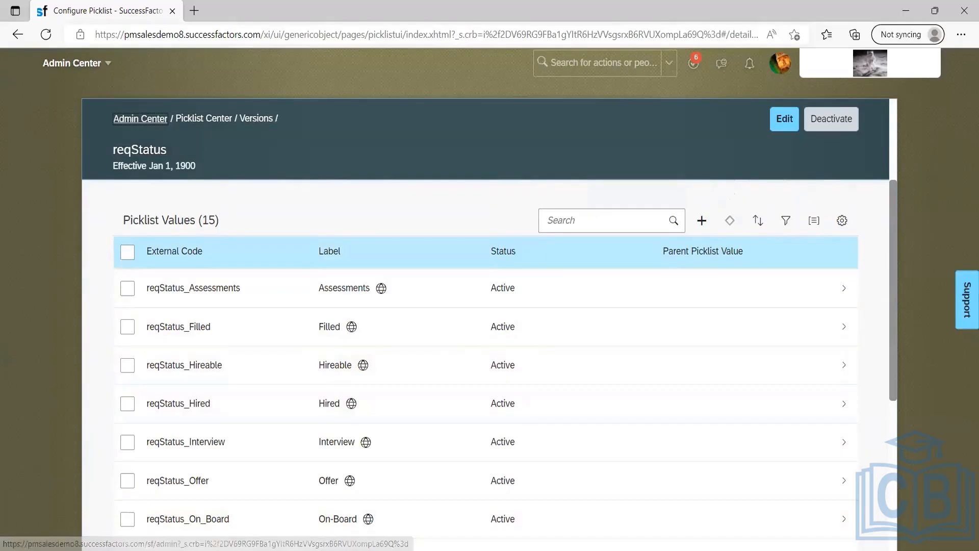
Step: Switch to Notepad and write a numbered list of the statuses Pre approved, Approved and Closed
{"action": "key", "text": "alt+Tab"}
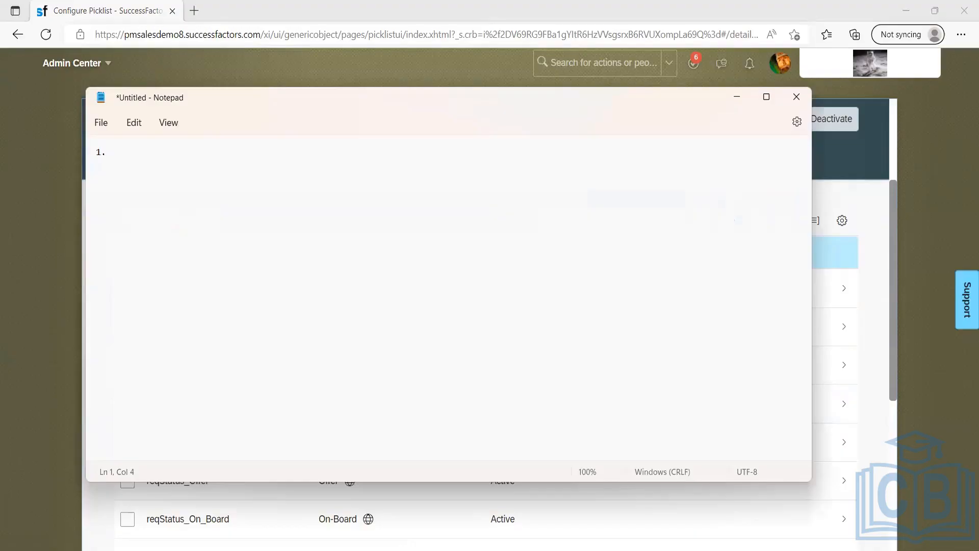
{"action": "type", "text": "PRe"}
{"action": "key", "text": "BackSpace"}
{"action": "key", "text": "BackSpace"}
{"action": "type", "text": "re approved"}
{"action": "key", "text": "Return"}
{"action": "type", "text": "2. Approved"}
{"action": "key", "text": "Return"}
{"action": "type", "text": "3. "}
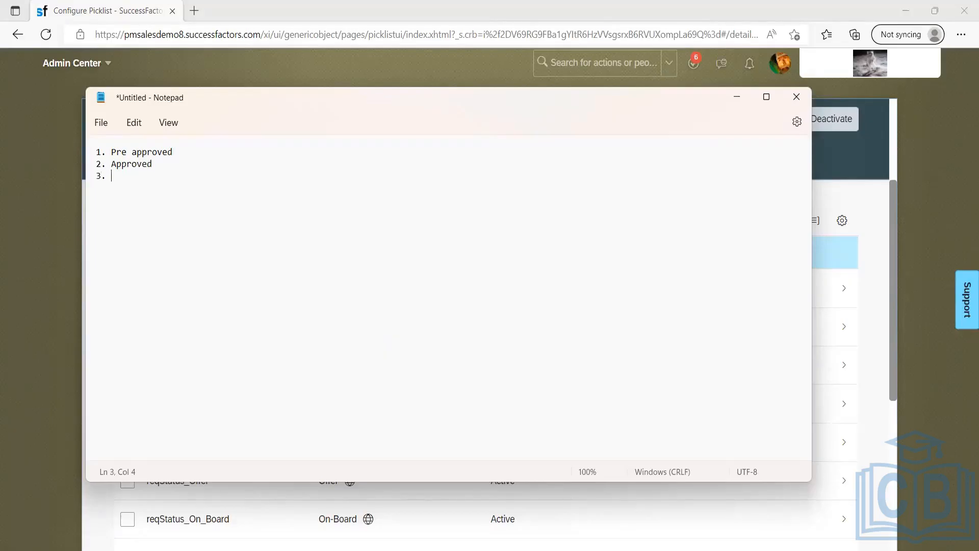
{"action": "type", "text": "Closed"}
{"action": "key", "text": "Return"}
Step: Highlight the whole status list and, individually, its Pre approved and Approved lines
{"action": "left_click_drag", "start_coordinate": [142, 175], "coordinate": [98, 149]}
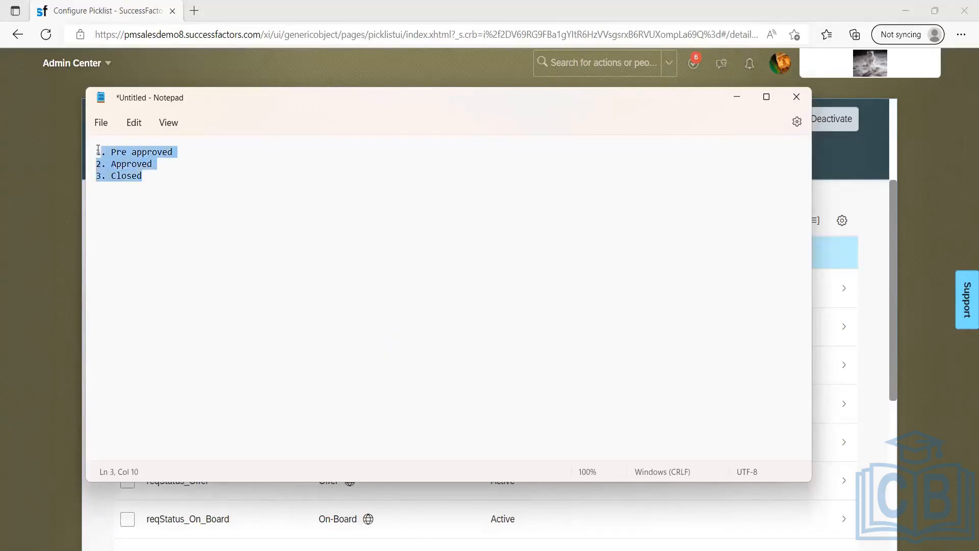
{"action": "left_click", "coordinate": [158, 164]}
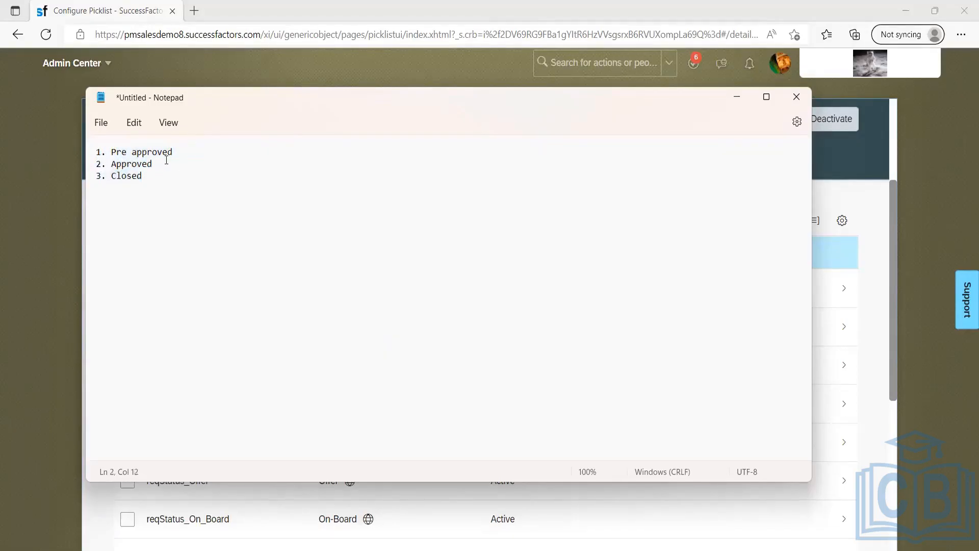
{"action": "left_click_drag", "start_coordinate": [97, 151], "coordinate": [173, 152]}
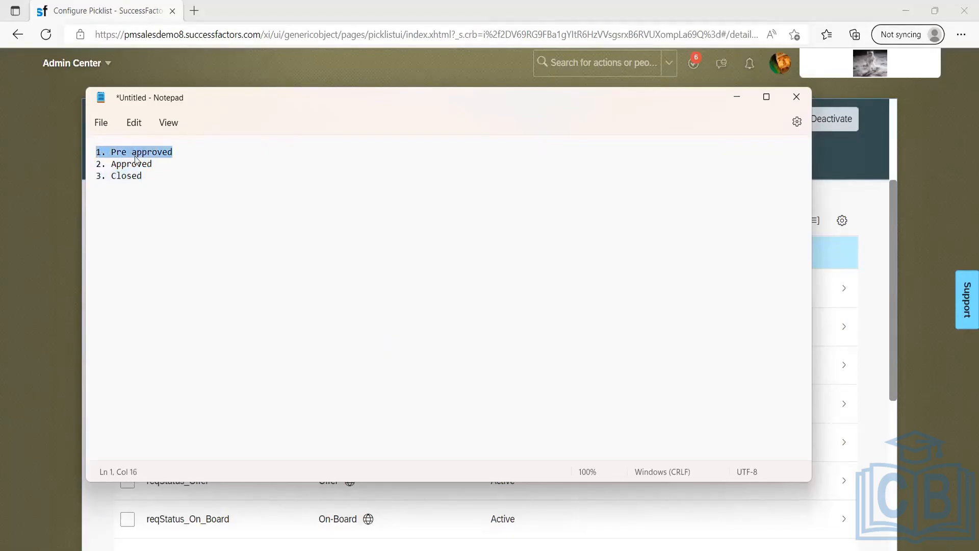
{"action": "left_click", "coordinate": [175, 152]}
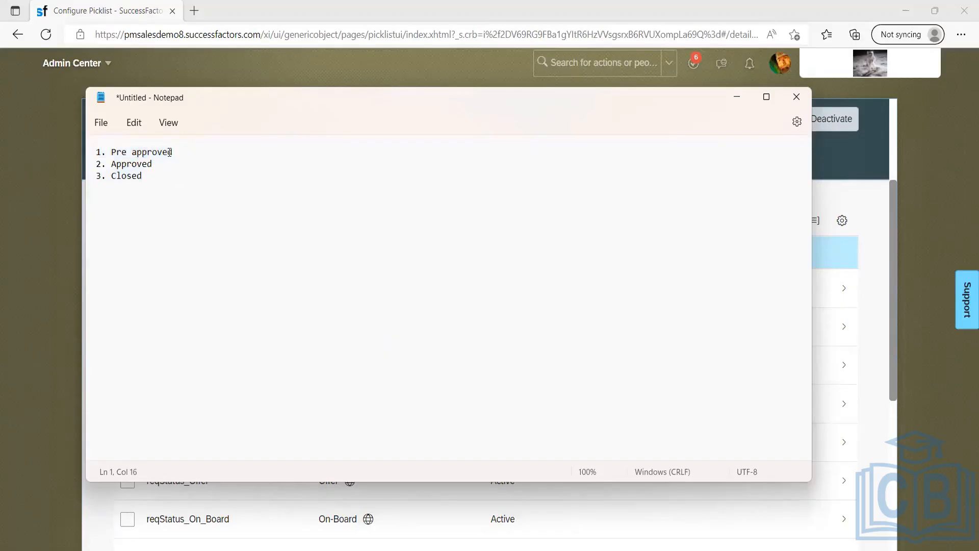
{"action": "left_click", "coordinate": [90, 152]}
{"action": "left_click", "coordinate": [157, 163]}
{"action": "left_click", "coordinate": [92, 161]}
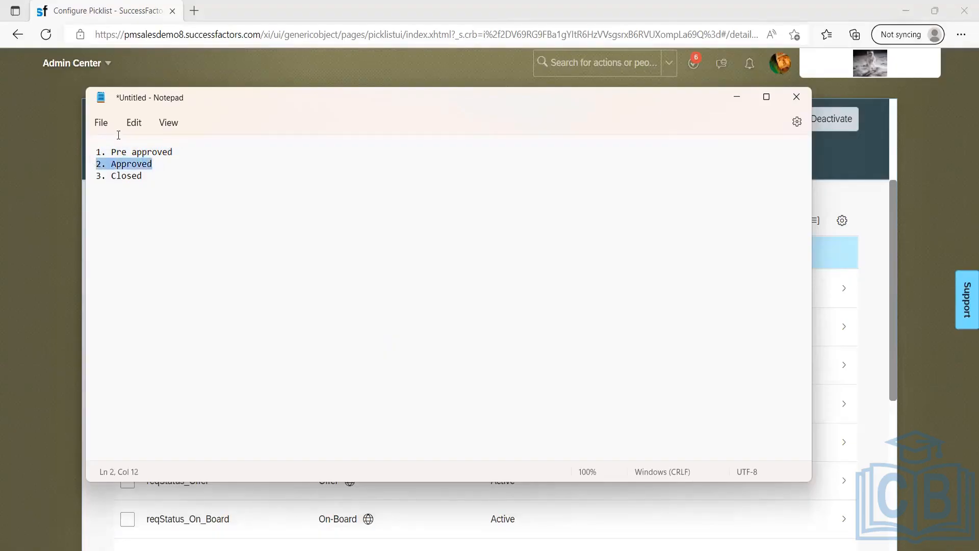
Step: Insert "3. Open" below the Approved line and renumber Closed as 4
{"action": "left_click", "coordinate": [157, 163]}
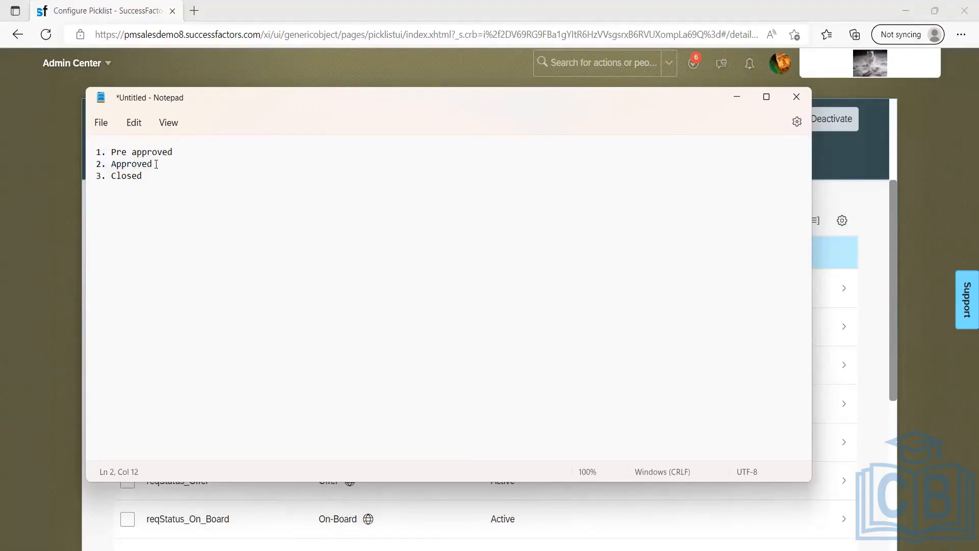
{"action": "key", "text": "Return"}
{"action": "type", "text": "3. Open"}
{"action": "key", "text": "BackSpace"}
{"action": "type", "text": "4"}
Step: Add an empty fifth numbered line below Closed and shift the Notepad window slightly
{"action": "left_click_drag", "start_coordinate": [143, 188], "coordinate": [95, 153]}
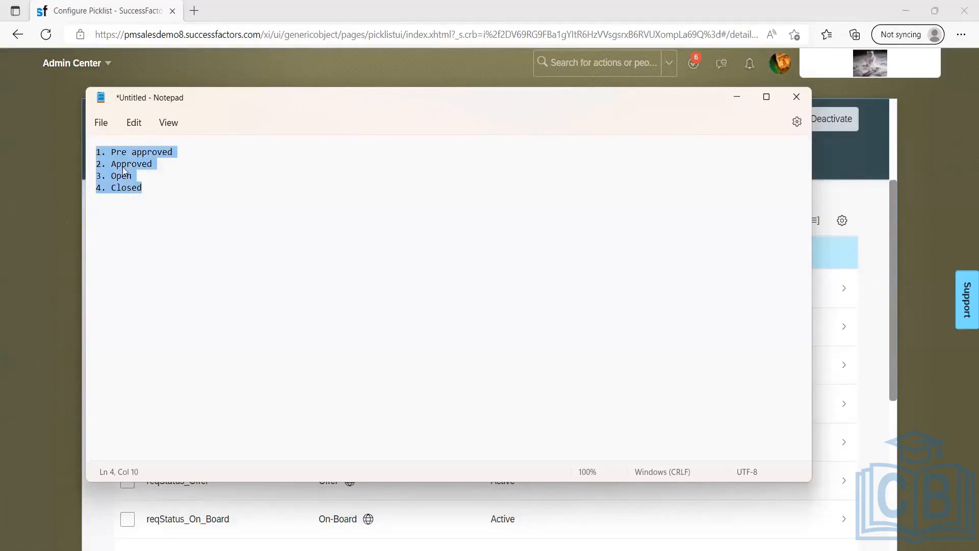
{"action": "key", "text": "Left"}
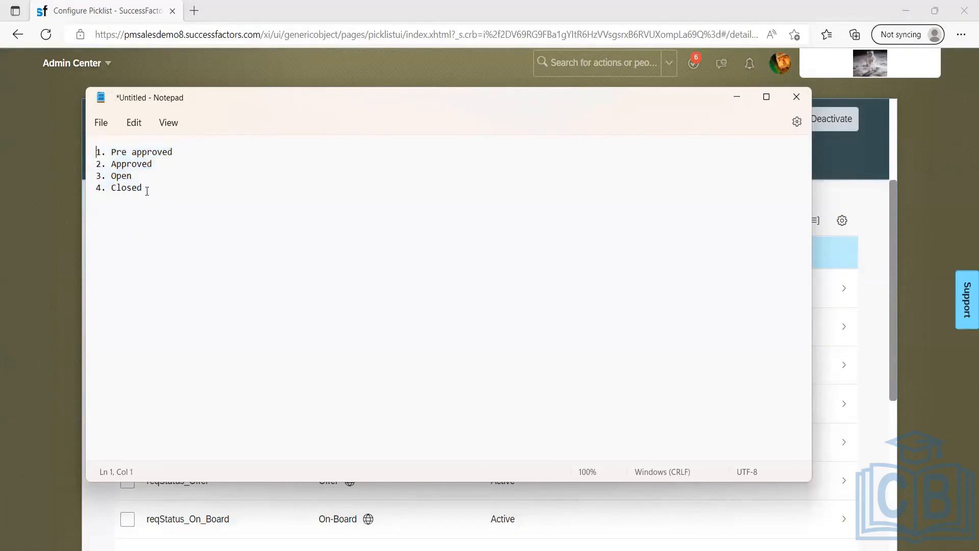
{"action": "left_click", "coordinate": [150, 187]}
{"action": "key", "text": "Return"}
{"action": "type", "text": "5."}
{"action": "left_click_drag", "start_coordinate": [261, 103], "coordinate": [271, 115]}
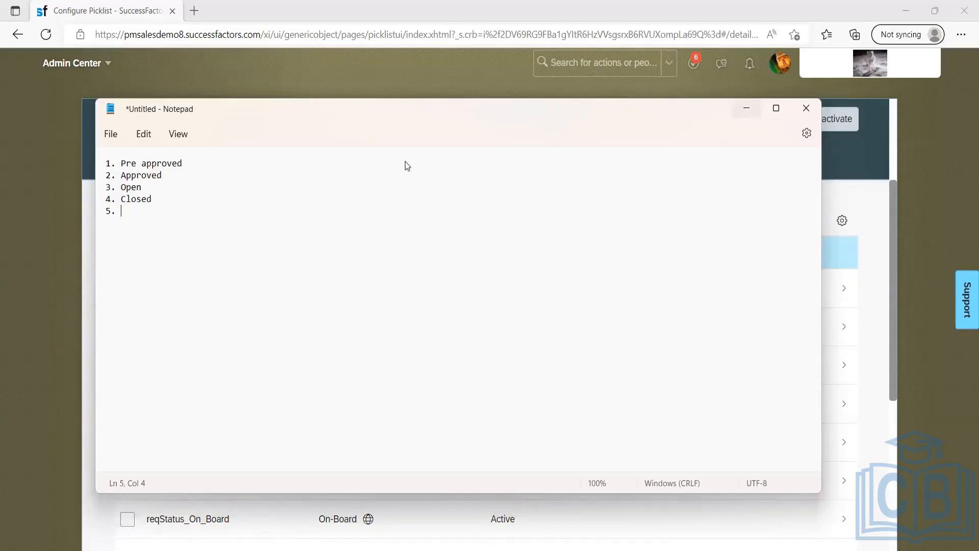
Step: Switch to the browser, review the remaining reqStatus picklist values and return to the Picklist Center results
{"action": "key", "text": "alt+Tab"}
{"action": "scroll", "coordinate": [188, 393], "scroll_direction": "down", "scroll_amount": 6}
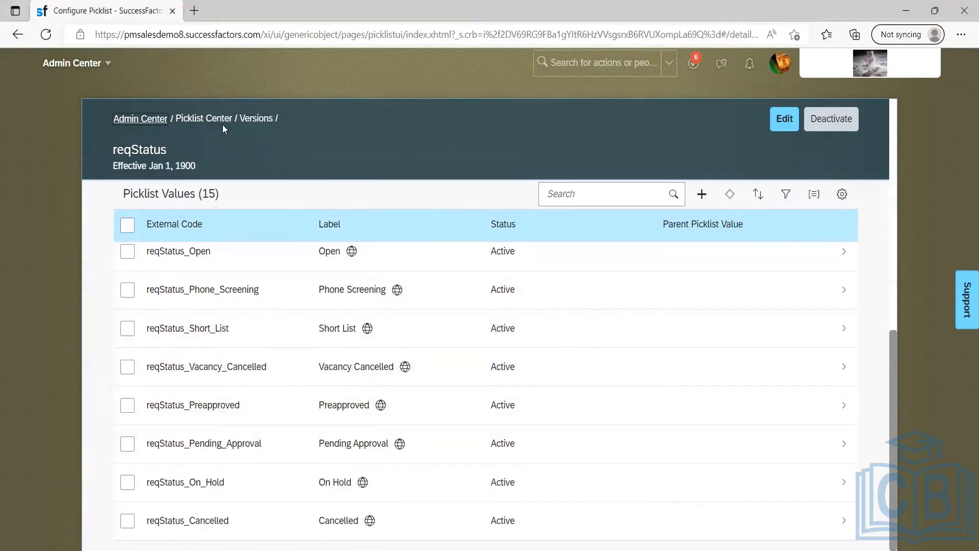
{"action": "left_click", "coordinate": [192, 120]}
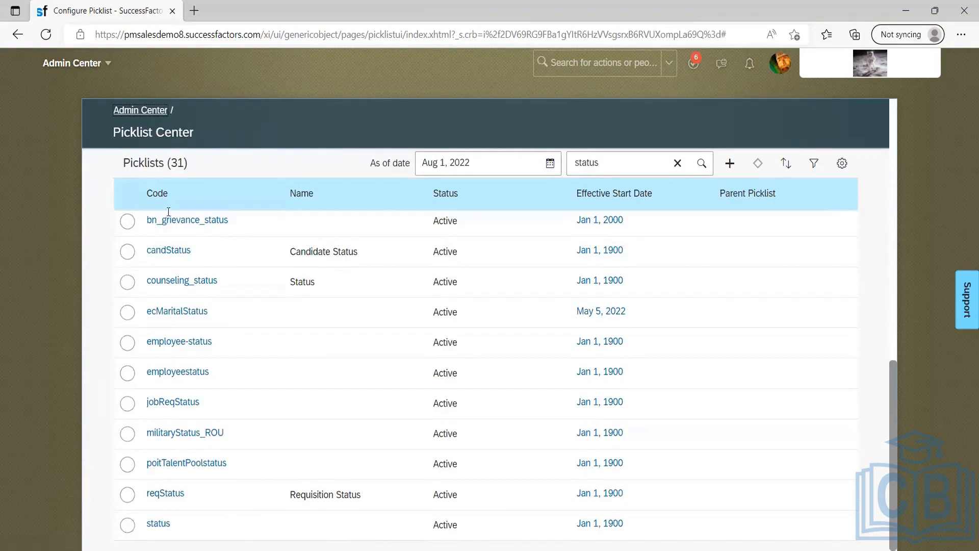
Step: Switch back to the Notepad list and highlight its numbered statuses as a group
{"action": "key", "text": "alt+Tab"}
{"action": "left_click_drag", "start_coordinate": [120, 211], "coordinate": [102, 164]}
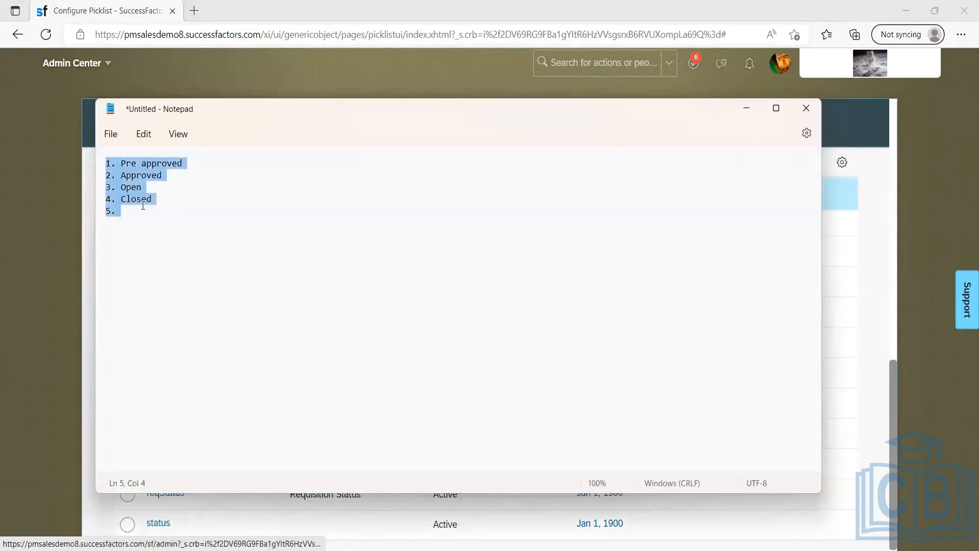
{"action": "left_click", "coordinate": [125, 210]}
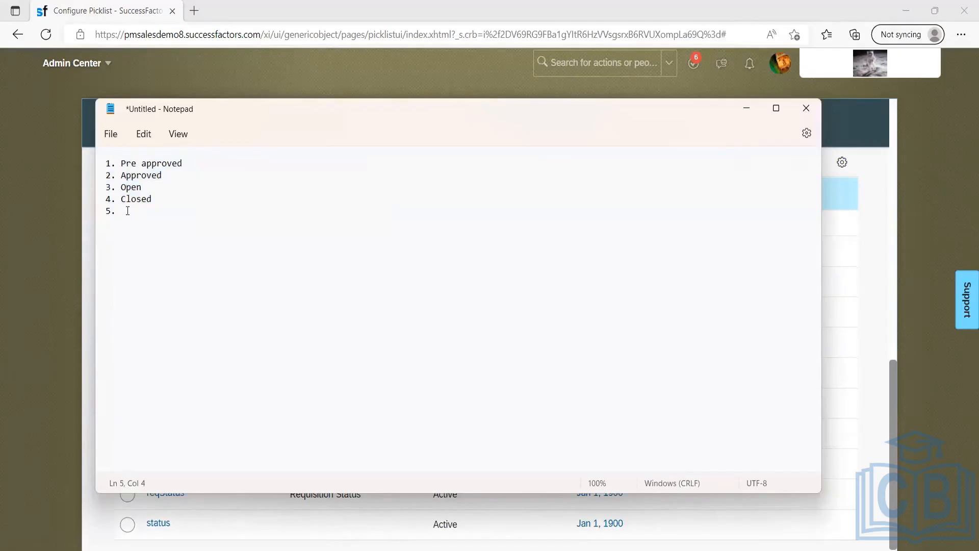
{"action": "left_click_drag", "start_coordinate": [161, 208], "coordinate": [98, 161]}
{"action": "left_click", "coordinate": [134, 211]}
{"action": "left_click_drag", "start_coordinate": [155, 199], "coordinate": [99, 162]}
{"action": "left_click", "coordinate": [136, 209]}
{"action": "key", "text": "Return"}
{"action": "key", "text": "ctrl+a"}
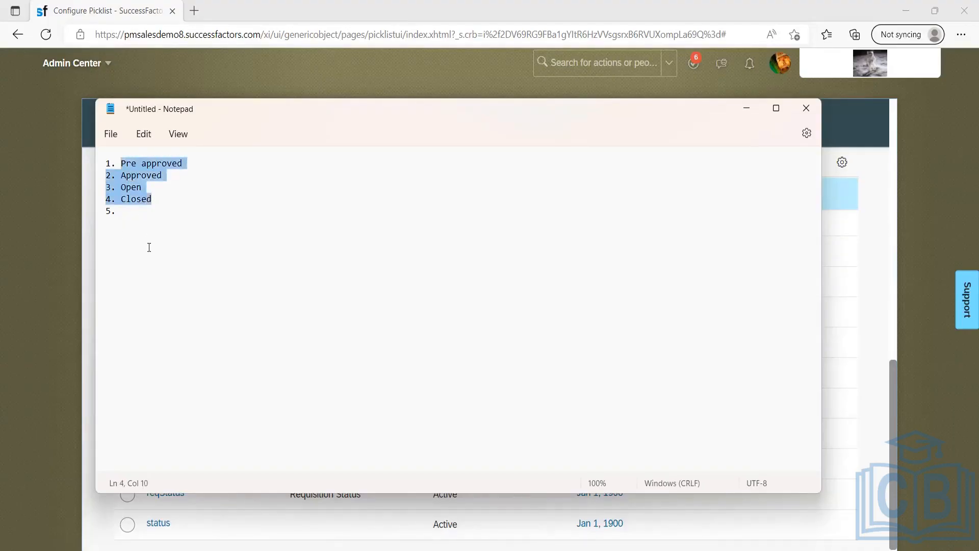
{"action": "left_click", "coordinate": [149, 247]}
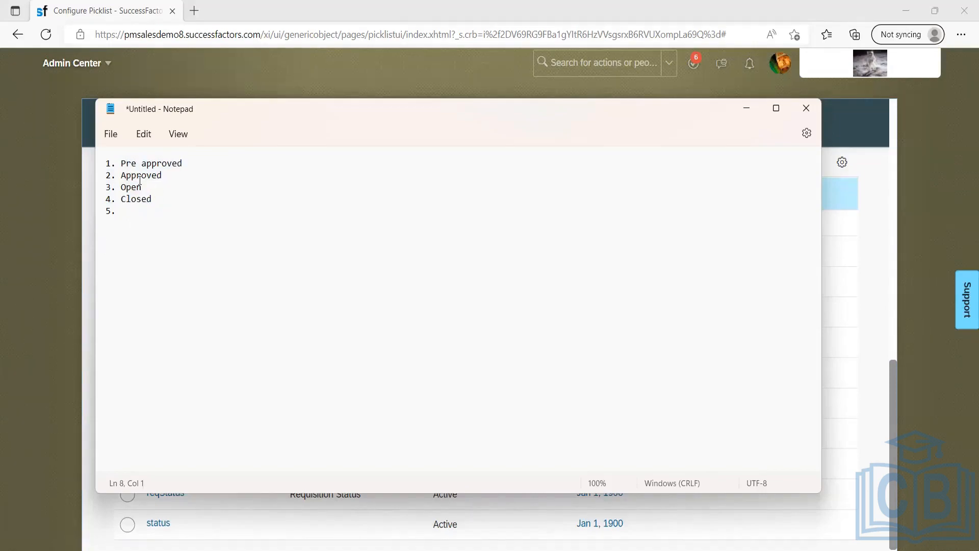
Step: Highlight the statuses from Pre approved through Closed, and the first three lines up to Open
{"action": "left_click_drag", "start_coordinate": [121, 163], "coordinate": [153, 200]}
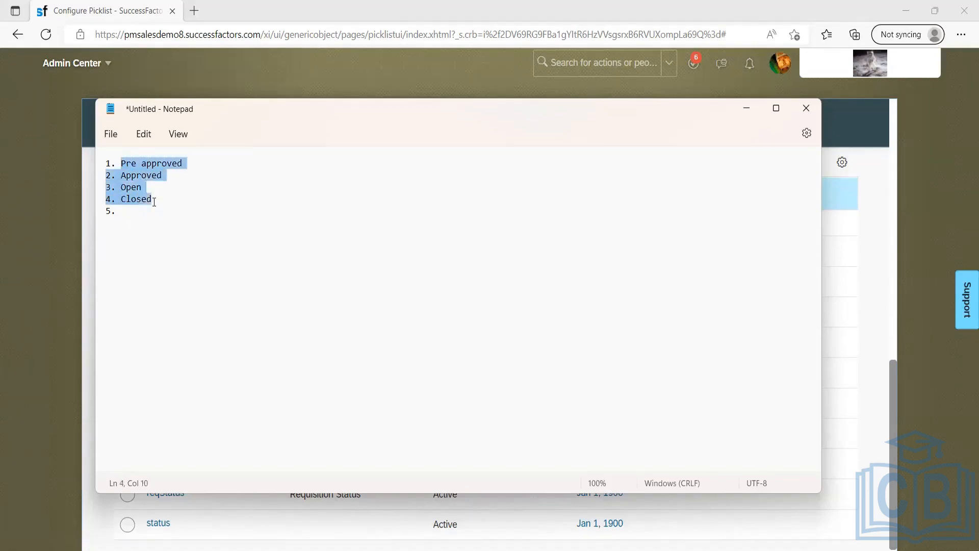
{"action": "left_click", "coordinate": [153, 200]}
{"action": "left_click_drag", "start_coordinate": [108, 163], "coordinate": [166, 192]}
{"action": "left_click", "coordinate": [167, 191]}
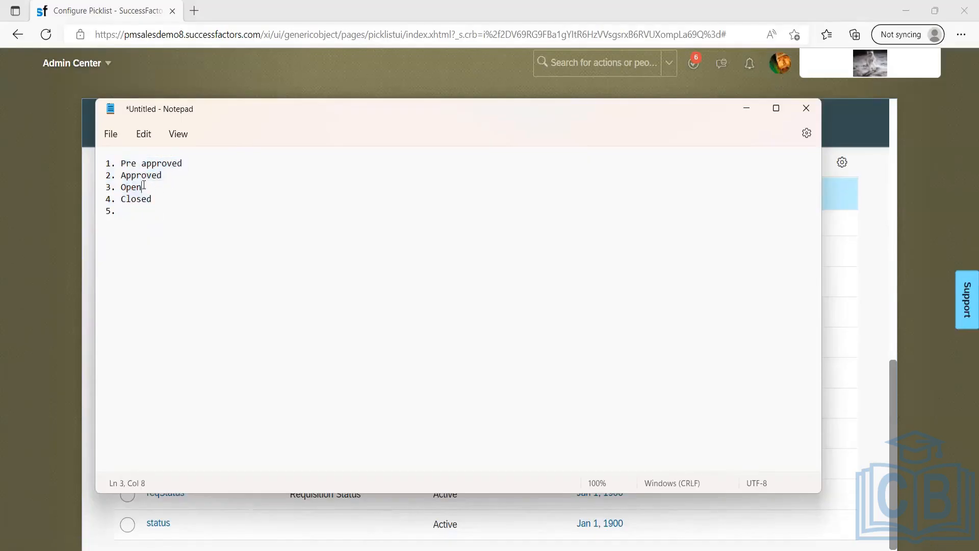
{"action": "left_click_drag", "start_coordinate": [106, 162], "coordinate": [146, 190]}
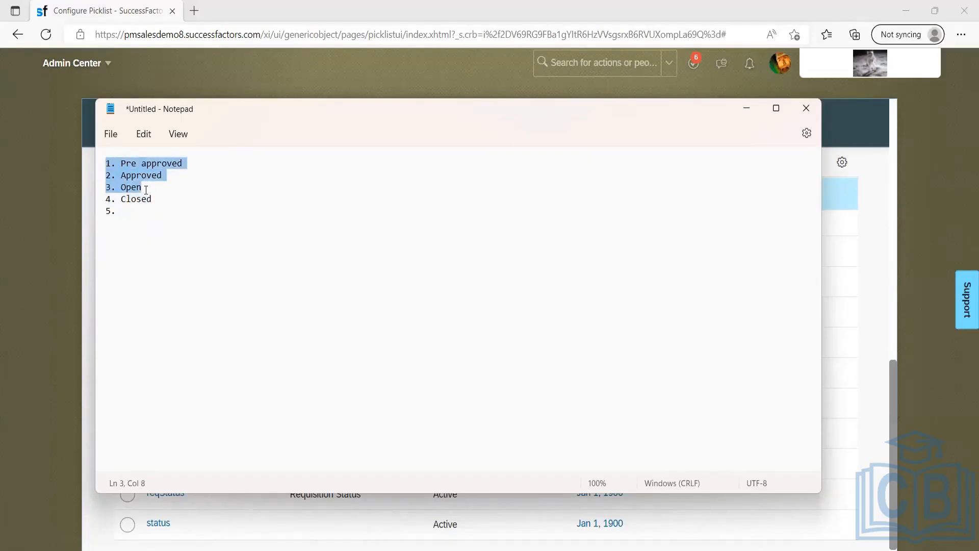
{"action": "left_click", "coordinate": [146, 190]}
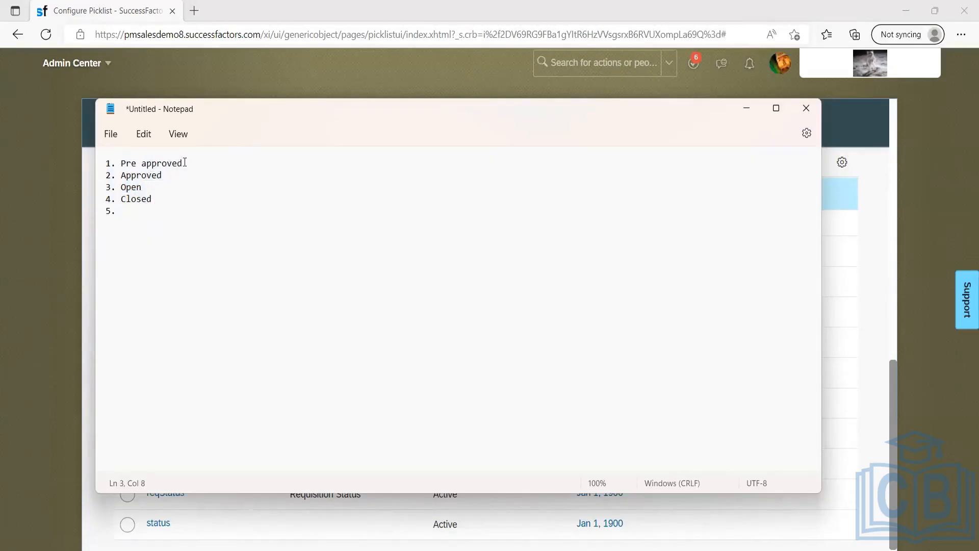
Step: Highlight Pre approved and Approved individually, and the lines from Approved through Closed together
{"action": "triple_click", "coordinate": [185, 163]}
{"action": "left_click", "coordinate": [162, 173]}
{"action": "left_click_drag", "start_coordinate": [123, 175], "coordinate": [162, 175]}
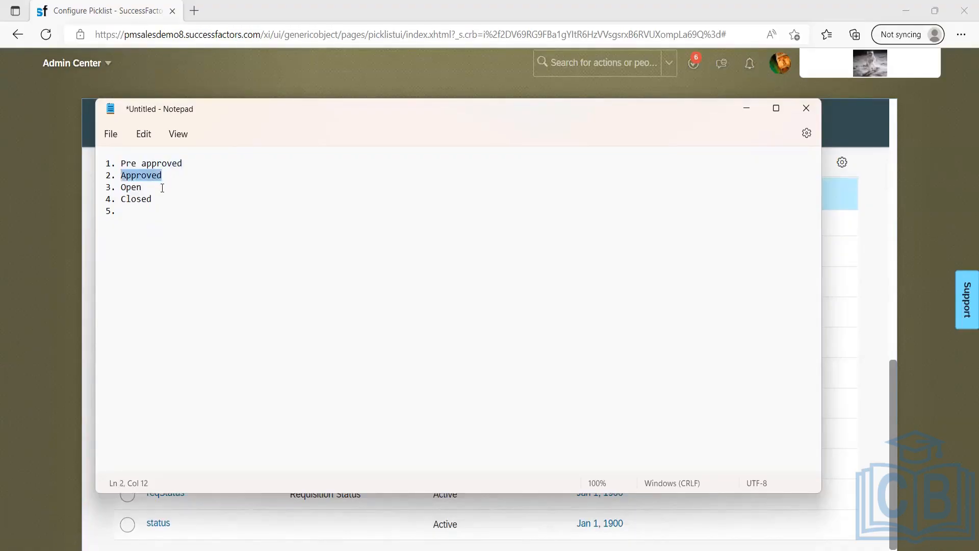
{"action": "left_click", "coordinate": [155, 199]}
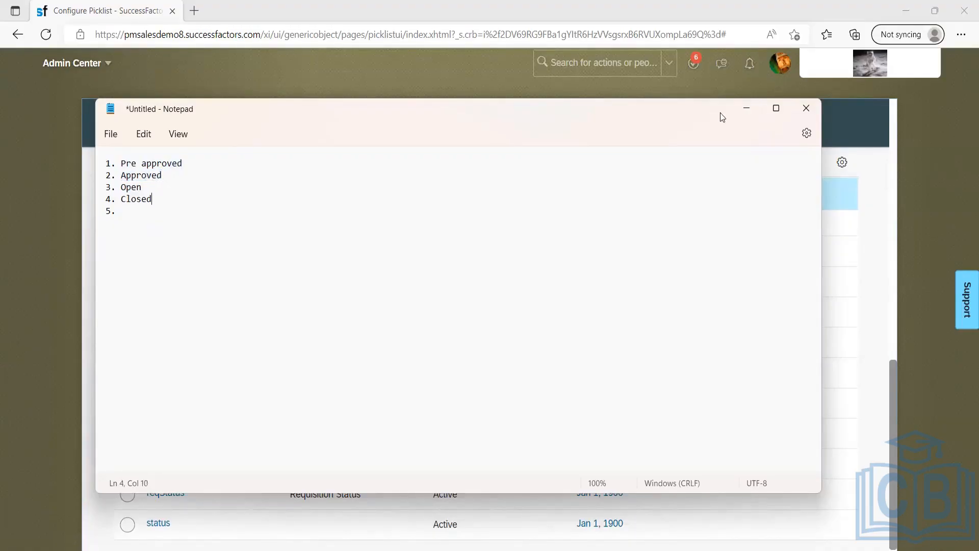
{"action": "left_click", "coordinate": [194, 227]}
{"action": "left_click", "coordinate": [122, 163]}
{"action": "left_click_drag", "start_coordinate": [184, 165], "coordinate": [57, 146]}
{"action": "left_click", "coordinate": [159, 197]}
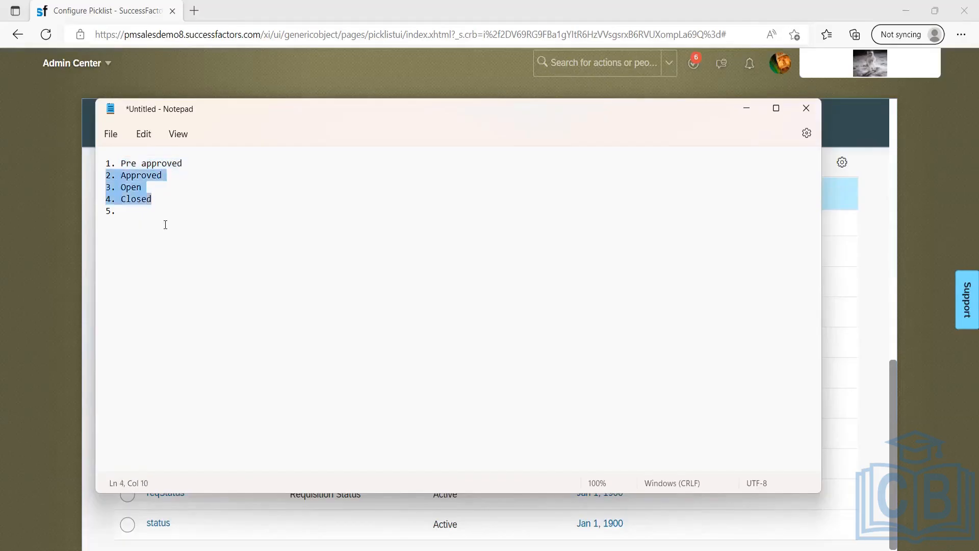
Step: Complete the fifth list line with "On hold", add "6. HAlted" below it, and highlight both lines
{"action": "left_click", "coordinate": [133, 210]}
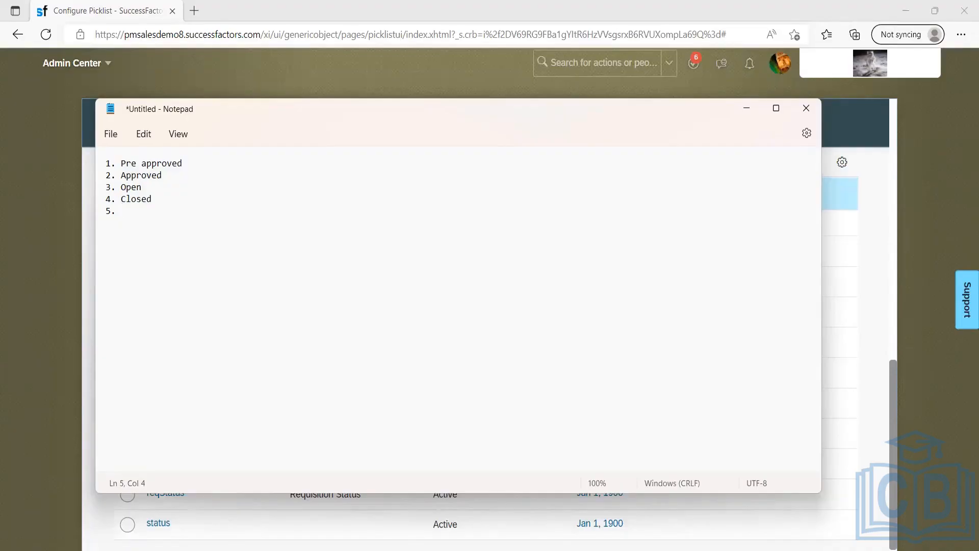
{"action": "type", "text": "On hold "}
{"action": "type", "text": "6."}
{"action": "type", "text": "HAlted"}
{"action": "key", "text": "Return"}
{"action": "left_click_drag", "start_coordinate": [152, 222], "coordinate": [105, 210]}
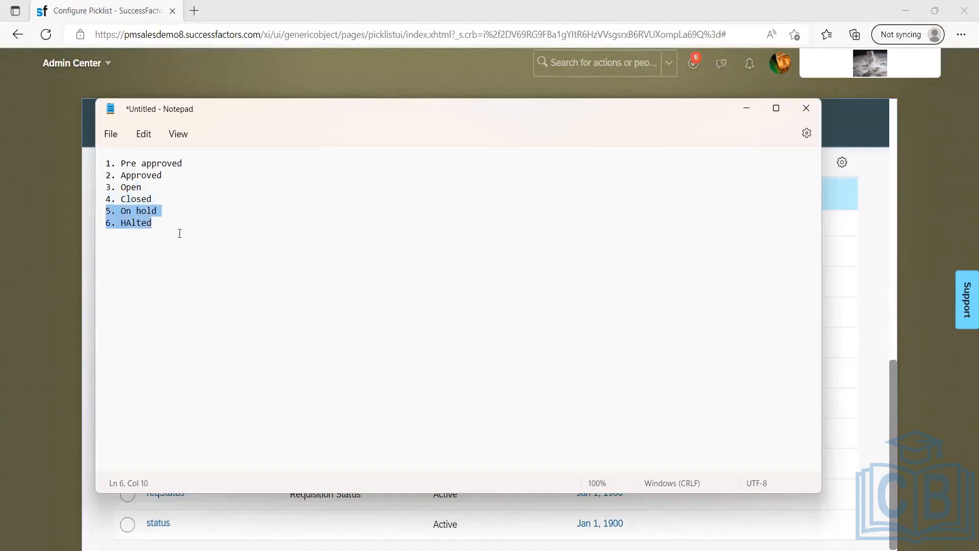
{"action": "left_click", "coordinate": [157, 230]}
{"action": "left_click_drag", "start_coordinate": [157, 230], "coordinate": [89, 211]}
{"action": "left_click", "coordinate": [221, 237]}
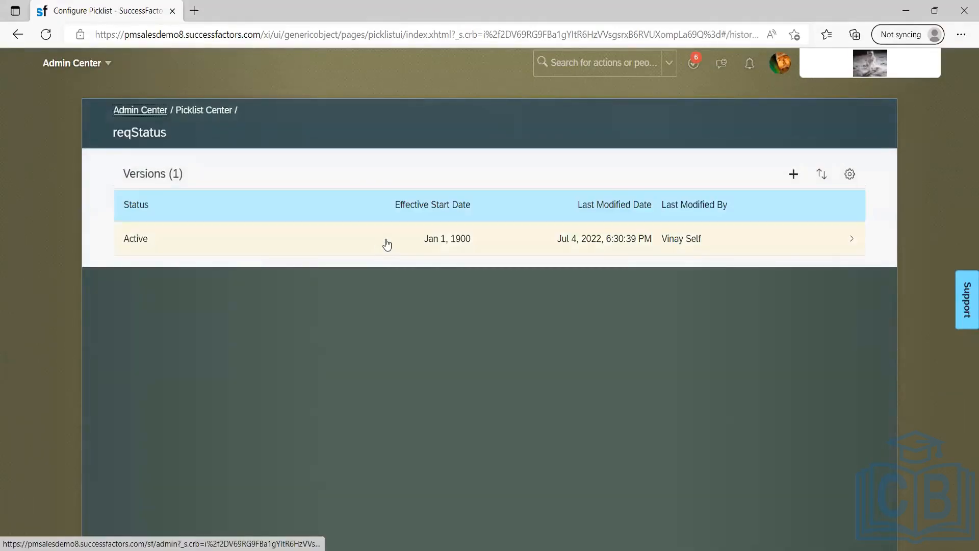
Step: Review the values of reqStatus's active version in the browser, and select that picklist in the Picklist Center results
{"action": "left_click", "coordinate": [387, 245]}
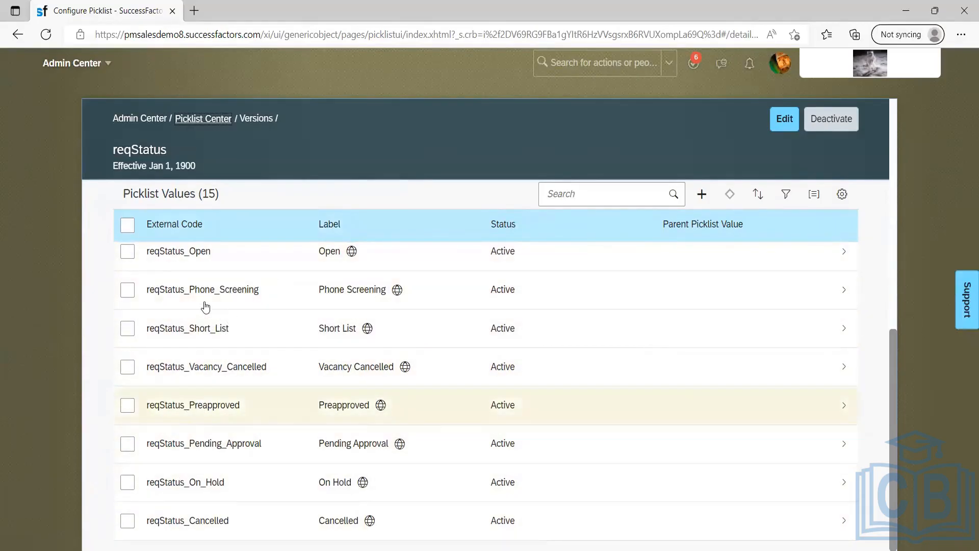
{"action": "left_click", "coordinate": [198, 119]}
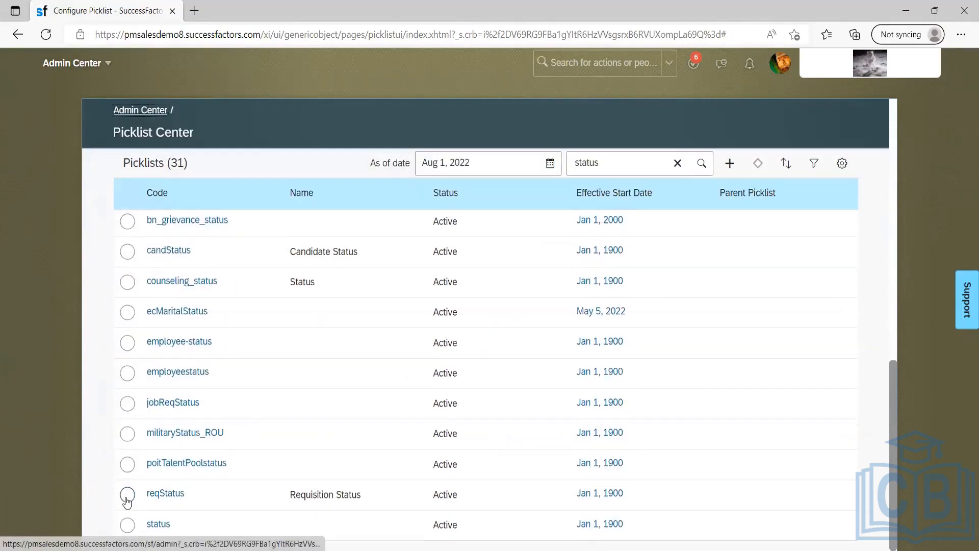
{"action": "left_click", "coordinate": [126, 500]}
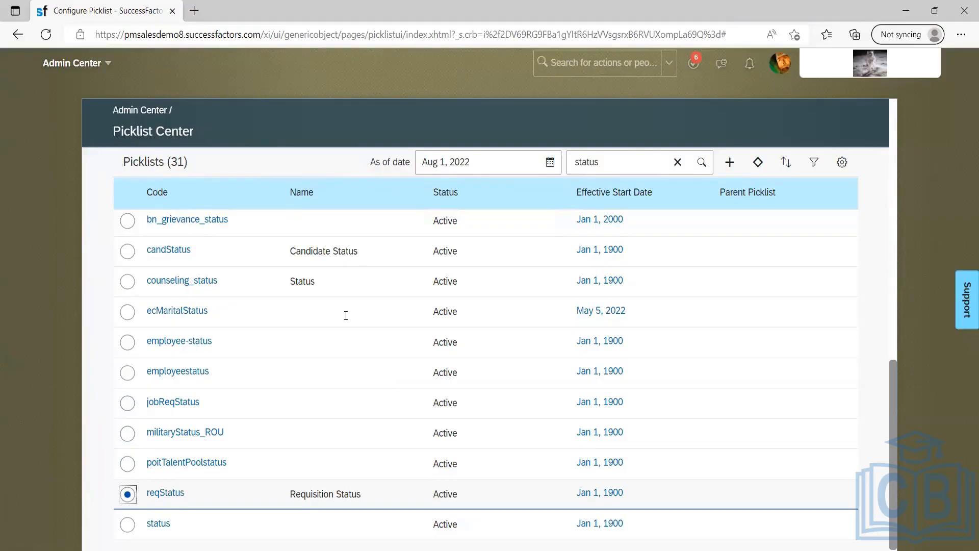
Step: Switch to Notepad++ and review the field definitions in JRDM_Starter.xml down to the field permission blocks
{"action": "key", "text": "alt+Tab"}
{"action": "scroll", "coordinate": [161, 318], "scroll_direction": "down", "scroll_amount": 14}
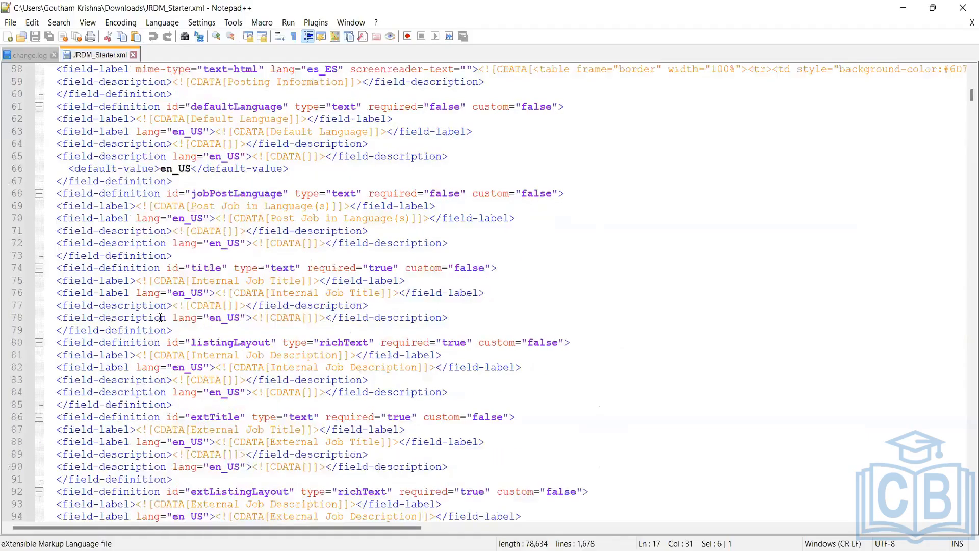
{"action": "scroll", "coordinate": [161, 317], "scroll_direction": "down", "scroll_amount": 20}
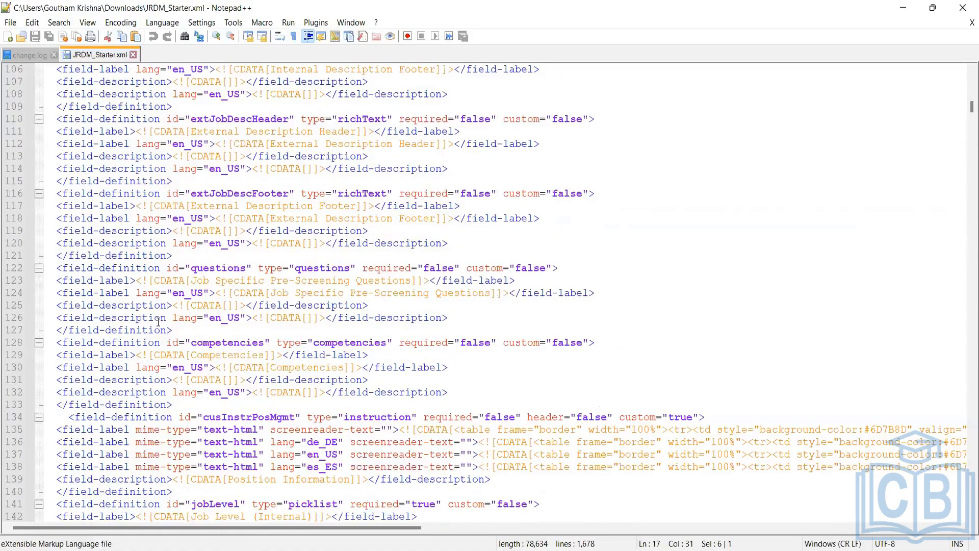
{"action": "scroll", "coordinate": [162, 319], "scroll_direction": "down", "scroll_amount": 20}
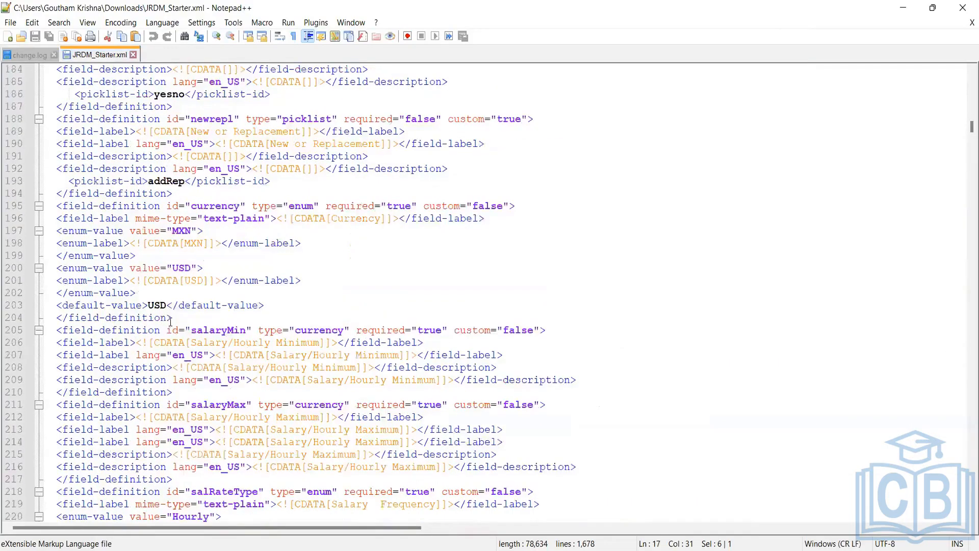
{"action": "scroll", "coordinate": [214, 312], "scroll_direction": "down", "scroll_amount": 20}
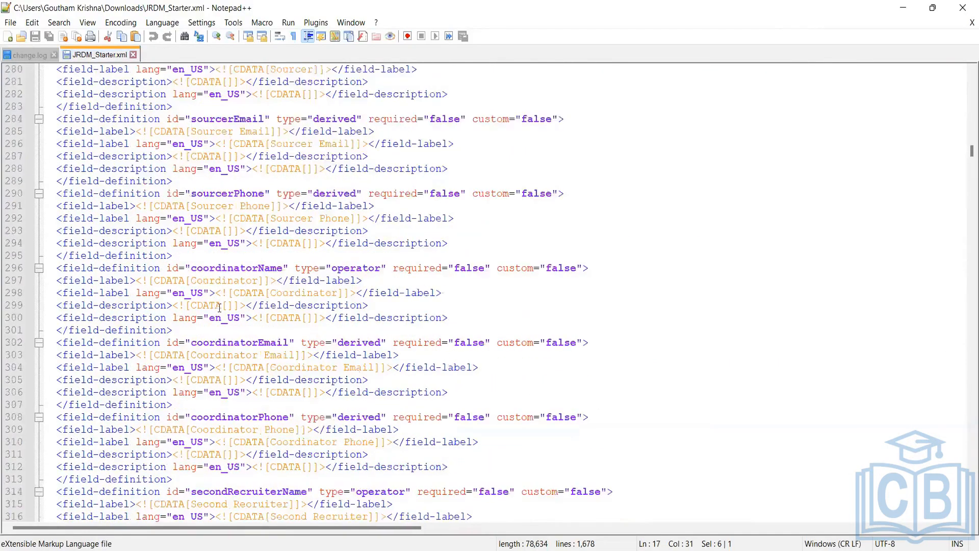
{"action": "scroll", "coordinate": [217, 308], "scroll_direction": "down", "scroll_amount": 18}
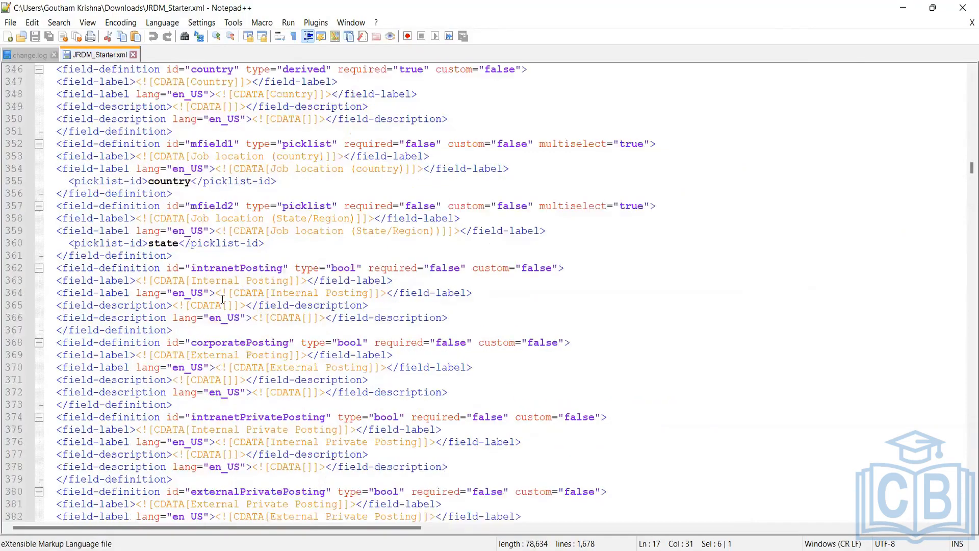
{"action": "scroll", "coordinate": [293, 266], "scroll_direction": "down", "scroll_amount": 11}
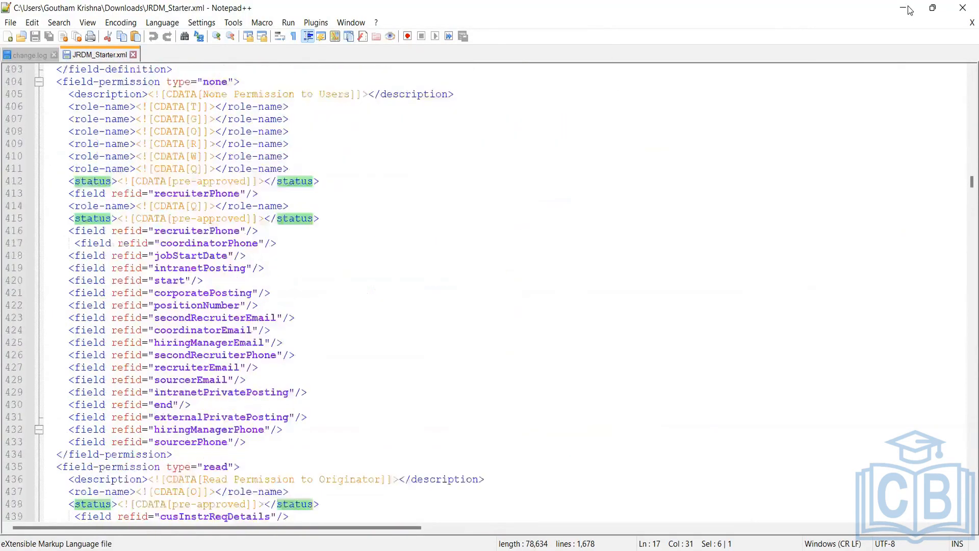
Step: Return to Picklist Center in the browser, examine the blank form for creating a new picklist, and discard it
{"action": "key", "text": "alt+Tab"}
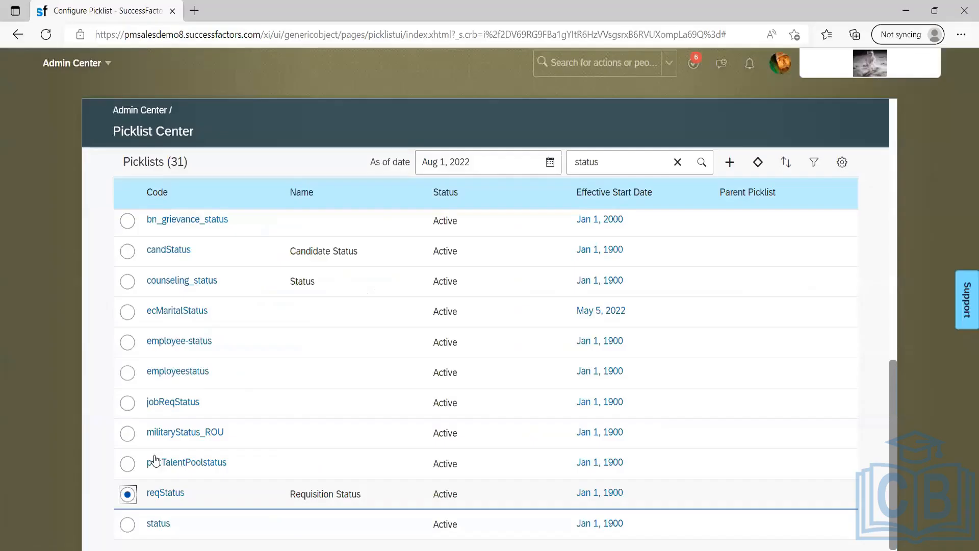
{"action": "scroll", "coordinate": [489, 184], "scroll_direction": "up", "scroll_amount": 8}
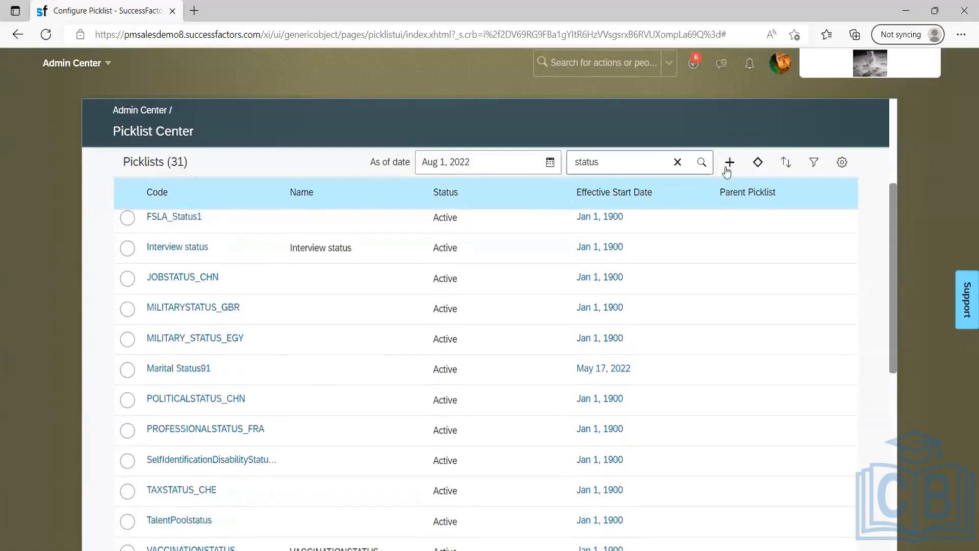
{"action": "left_click", "coordinate": [729, 163]}
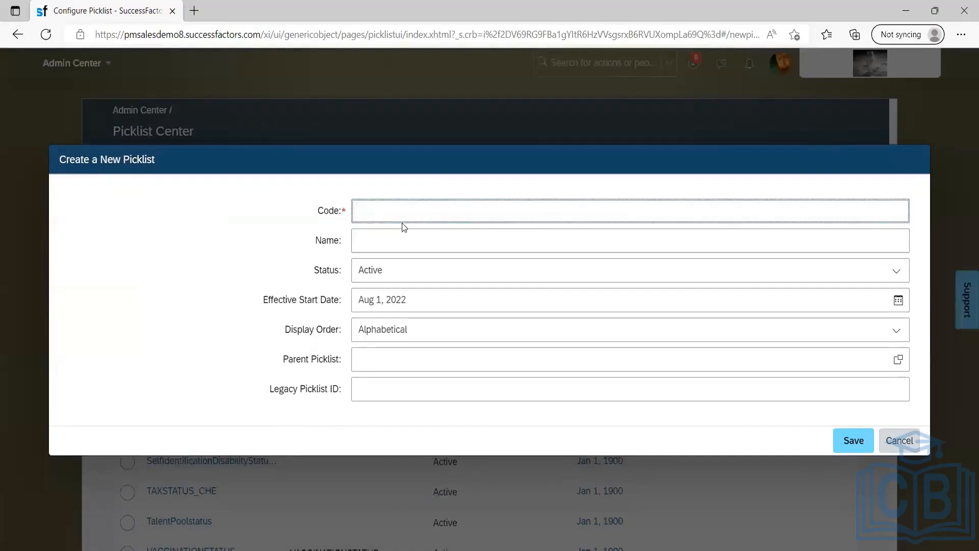
{"action": "left_click", "coordinate": [892, 443]}
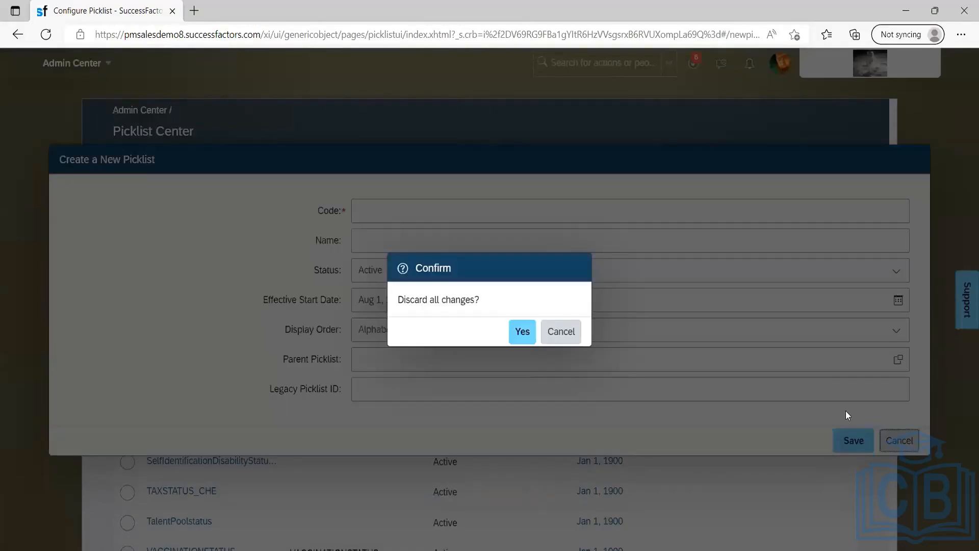
{"action": "left_click", "coordinate": [520, 332]}
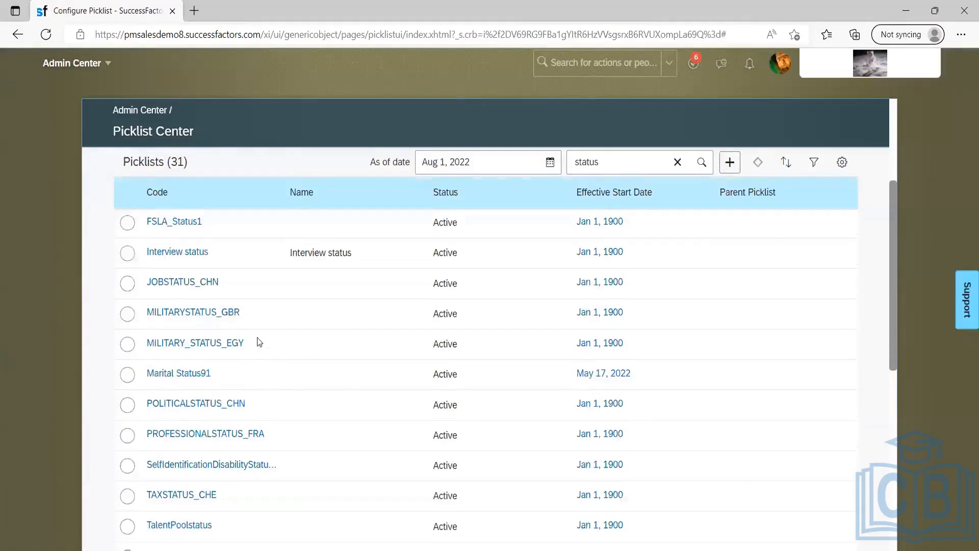
{"action": "scroll", "coordinate": [224, 412], "scroll_direction": "down", "scroll_amount": 9}
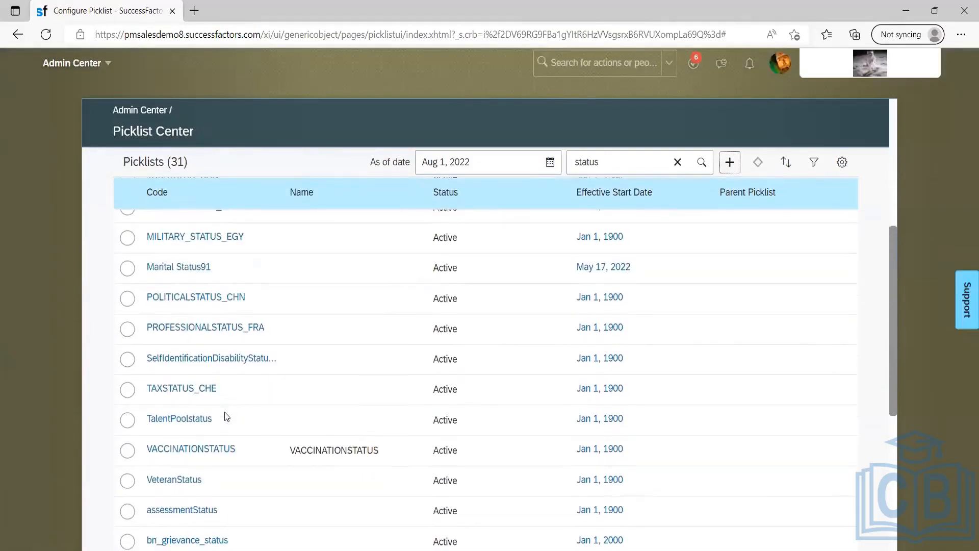
{"action": "scroll", "coordinate": [244, 409], "scroll_direction": "down", "scroll_amount": 2}
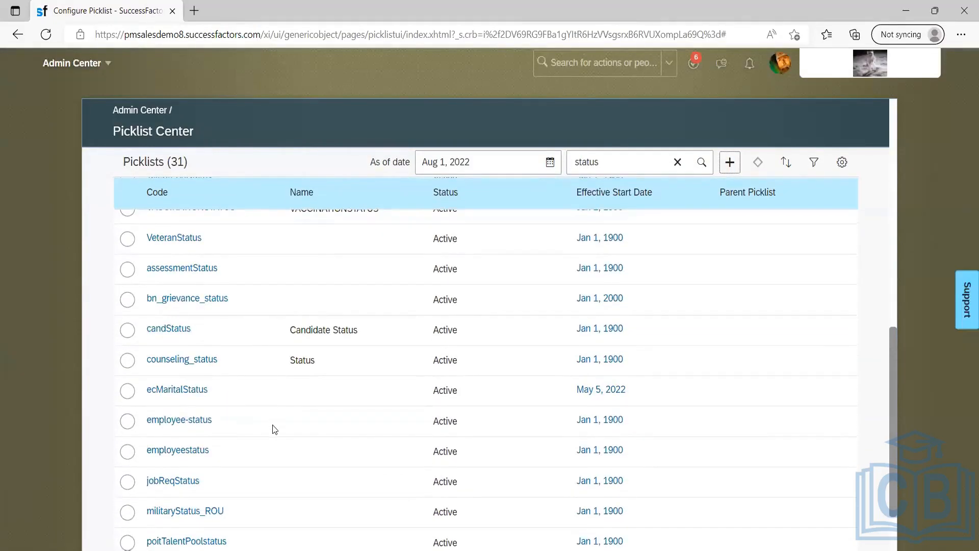
{"action": "scroll", "coordinate": [273, 433], "scroll_direction": "down", "scroll_amount": 2}
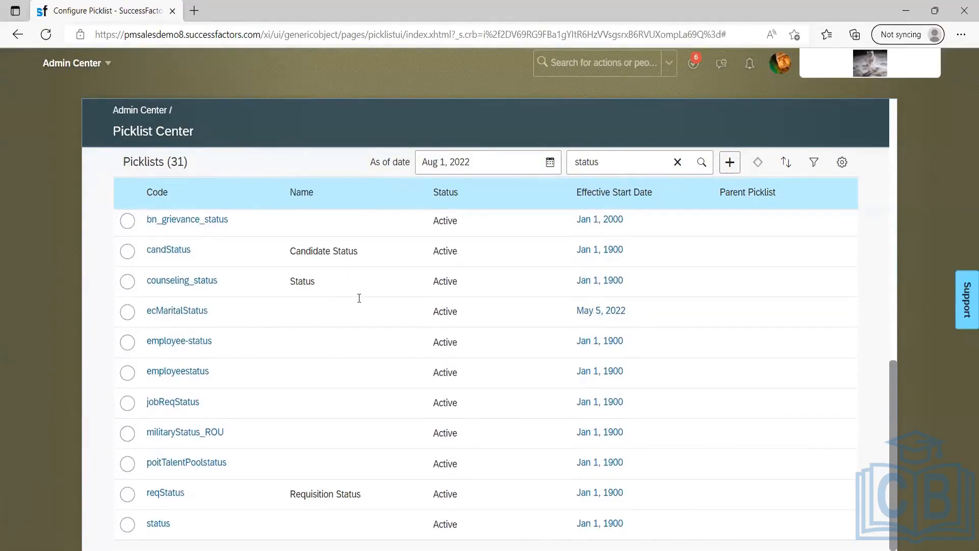
Step: Switch to JRDM_Starter.xml in Notepad++ and highlight the picklist ID reqStatus in the status field definition
{"action": "key", "text": "alt+Tab"}
{"action": "scroll", "coordinate": [361, 298], "scroll_direction": "up", "scroll_amount": 9}
{"action": "scroll", "coordinate": [361, 299], "scroll_direction": "up", "scroll_amount": 7}
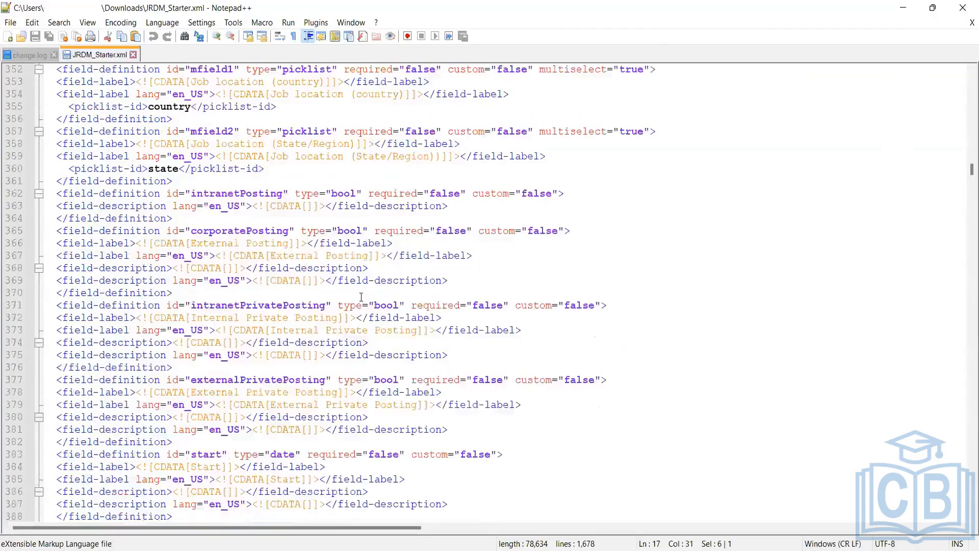
{"action": "scroll", "coordinate": [362, 297], "scroll_direction": "up", "scroll_amount": 12}
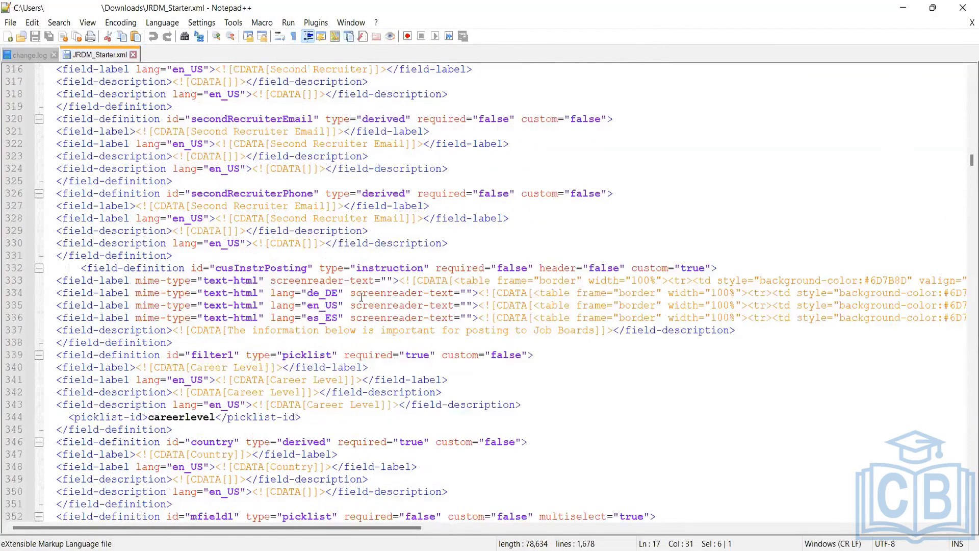
{"action": "scroll", "coordinate": [361, 297], "scroll_direction": "up", "scroll_amount": 20}
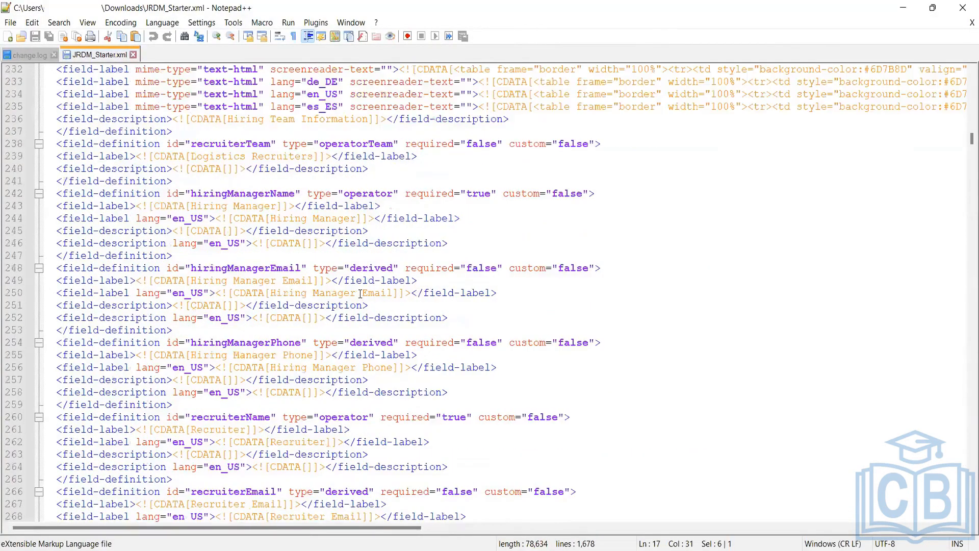
{"action": "scroll", "coordinate": [357, 294], "scroll_direction": "up", "scroll_amount": 6}
{"action": "scroll", "coordinate": [358, 295], "scroll_direction": "up", "scroll_amount": 17}
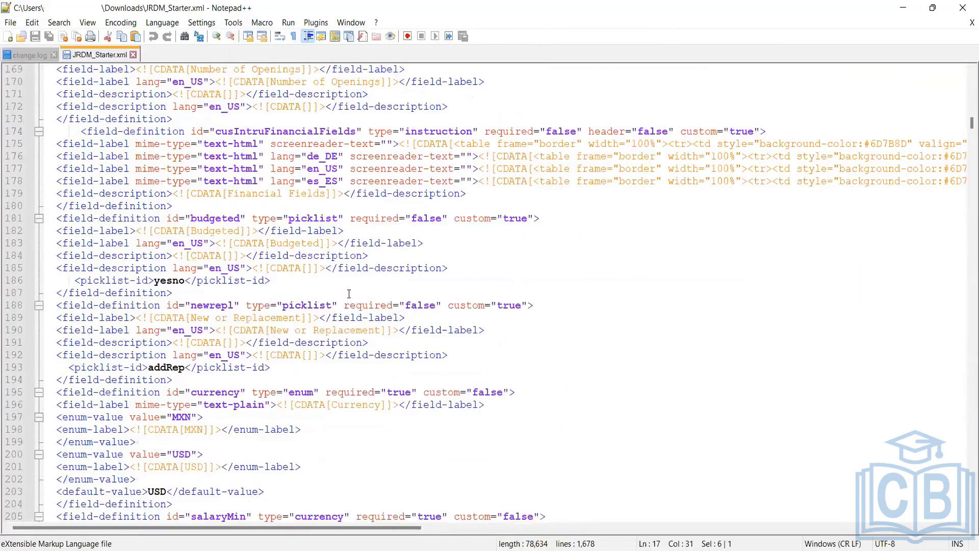
{"action": "scroll", "coordinate": [292, 266], "scroll_direction": "up", "scroll_amount": 20}
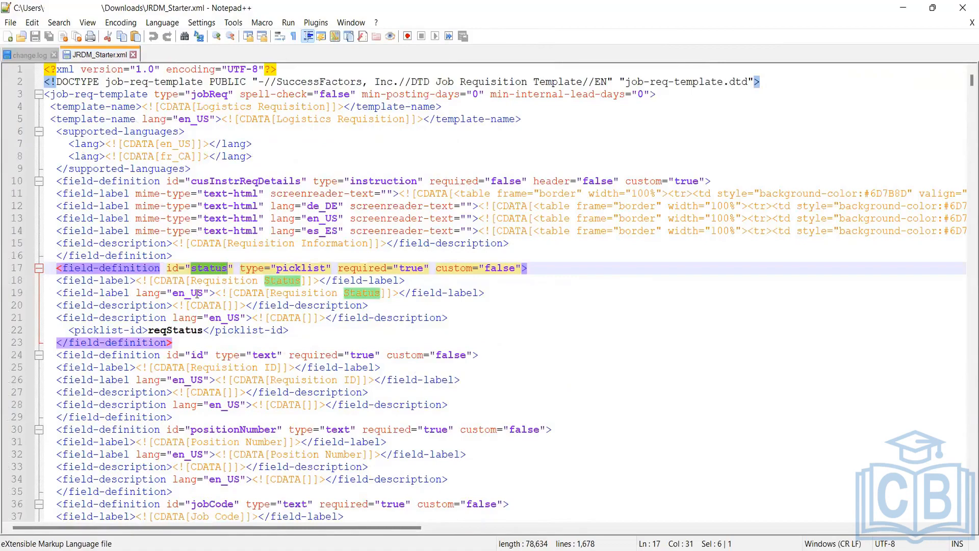
{"action": "double_click", "coordinate": [176, 330]}
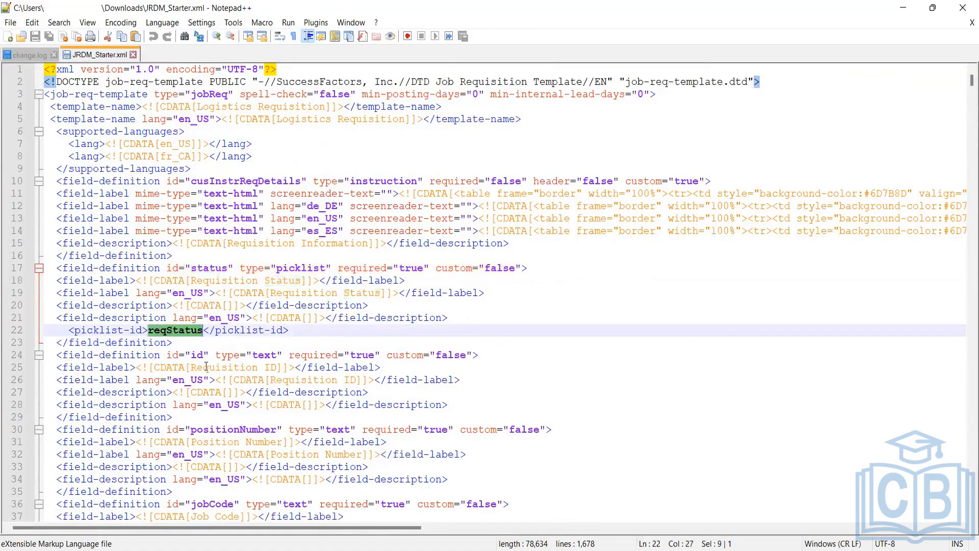
Step: Review the template's field definitions from Requisition ID down to the job level, business unit, division and department fields
{"action": "scroll", "coordinate": [190, 311], "scroll_direction": "down", "scroll_amount": 1}
{"action": "scroll", "coordinate": [190, 312], "scroll_direction": "down", "scroll_amount": 1}
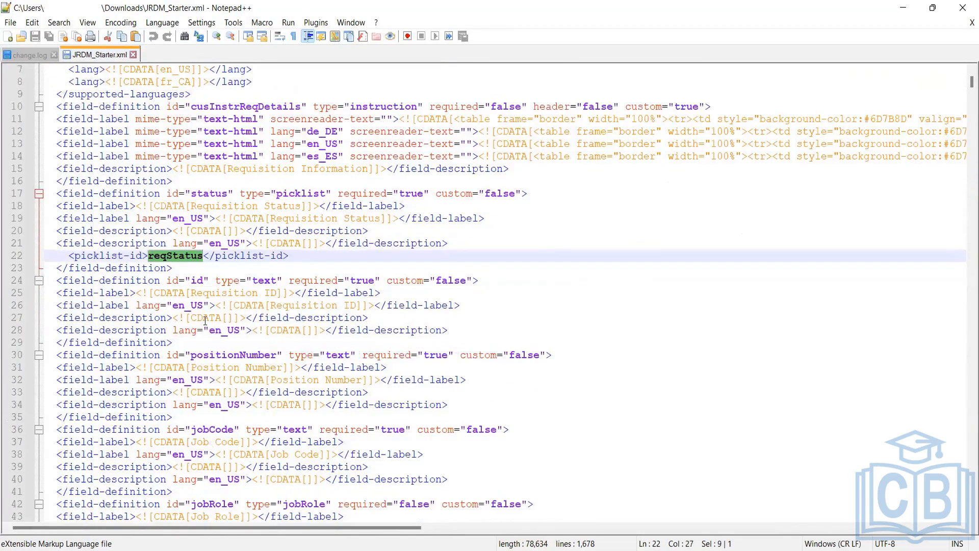
{"action": "scroll", "coordinate": [205, 321], "scroll_direction": "down", "scroll_amount": 4}
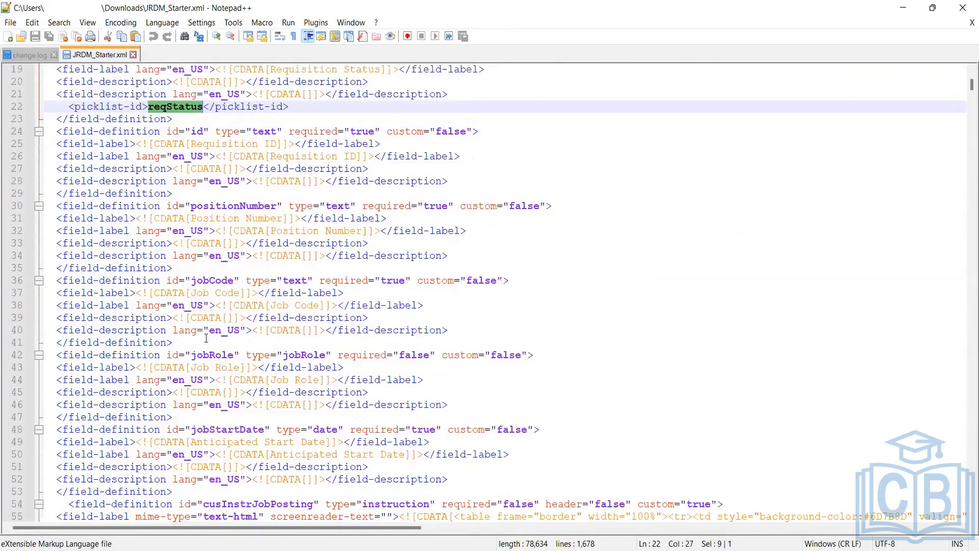
{"action": "scroll", "coordinate": [206, 338], "scroll_direction": "down", "scroll_amount": 19}
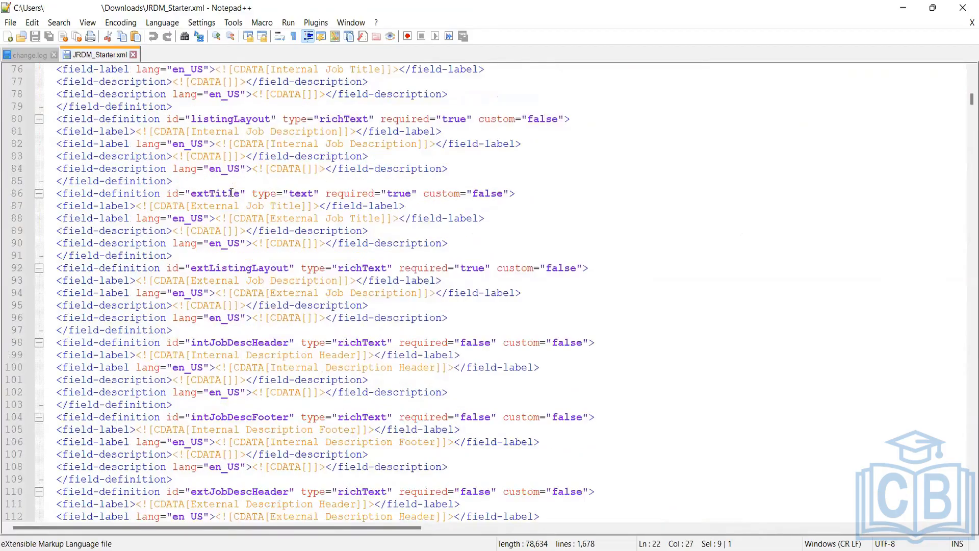
{"action": "scroll", "coordinate": [231, 192], "scroll_direction": "down", "scroll_amount": 16}
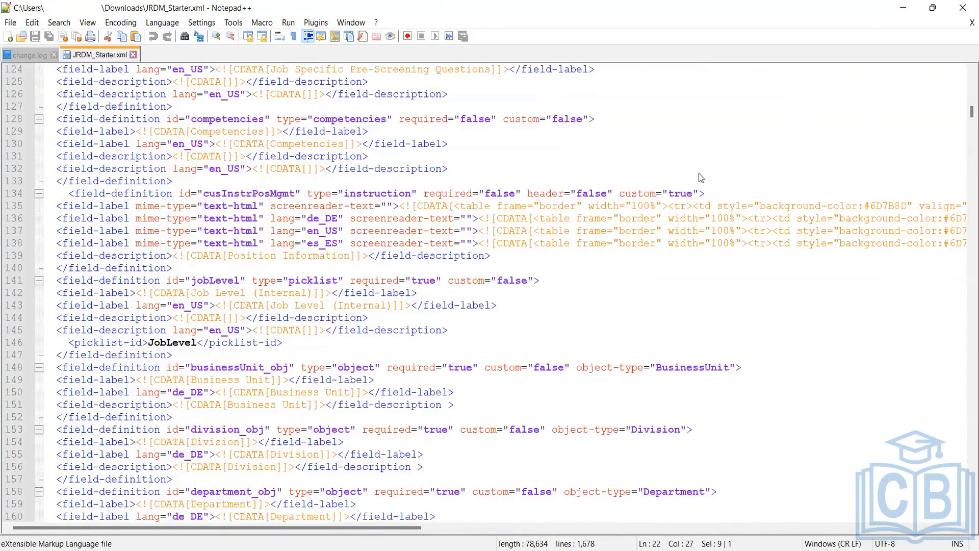
{"action": "key", "text": "alt+Tab"}
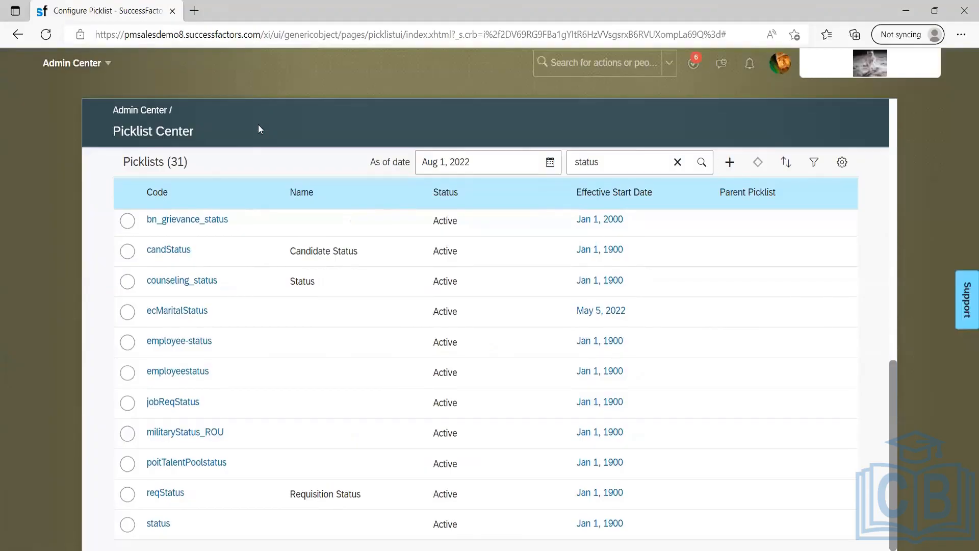
{"action": "left_click", "coordinate": [566, 64]}
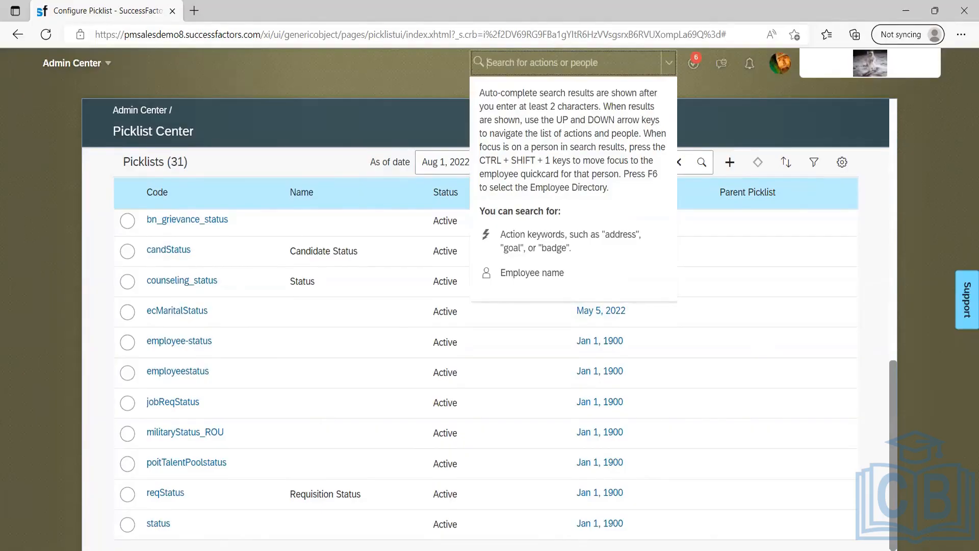
Step: Revisit the status field definition in Notepad++, highlight its reqStatus picklist ID again, and return to the Picklist Center list in the browser
{"action": "key", "text": "alt+Tab"}
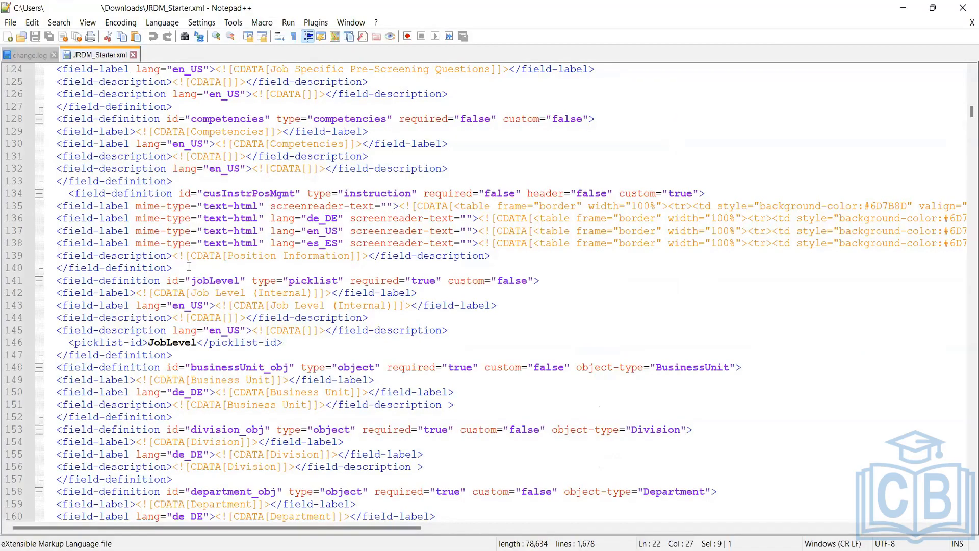
{"action": "scroll", "coordinate": [191, 262], "scroll_direction": "up", "scroll_amount": 7}
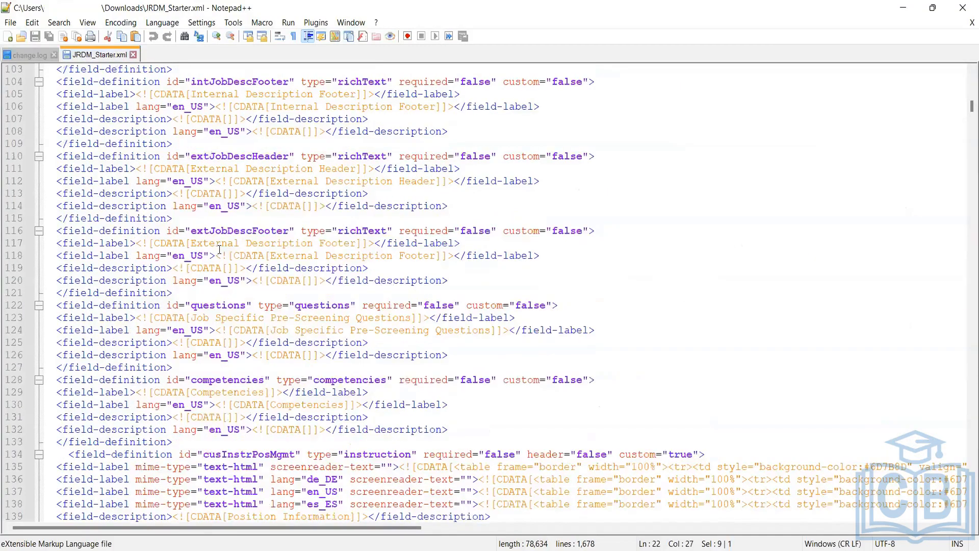
{"action": "scroll", "coordinate": [219, 250], "scroll_direction": "up", "scroll_amount": 19}
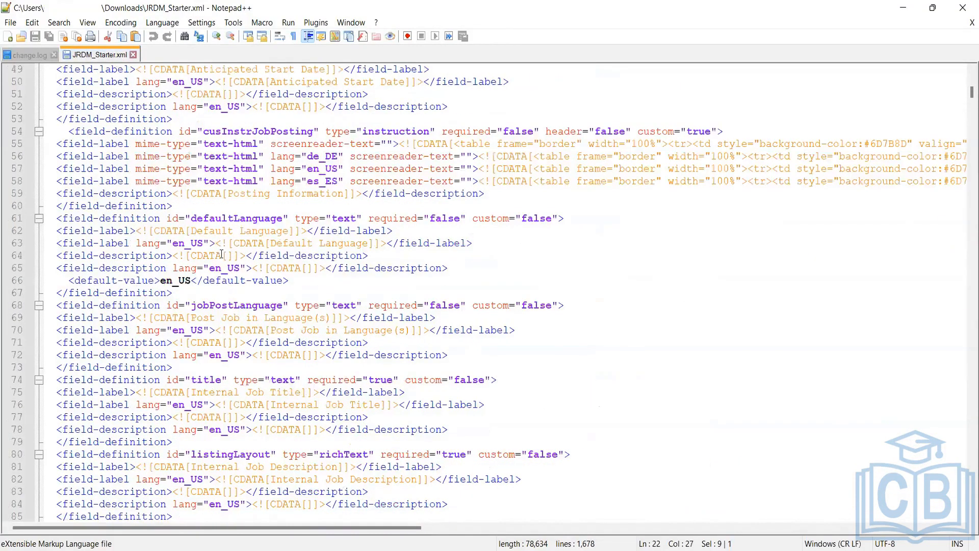
{"action": "scroll", "coordinate": [164, 325], "scroll_direction": "up", "scroll_amount": 6}
{"action": "scroll", "coordinate": [164, 325], "scroll_direction": "up", "scroll_amount": 9}
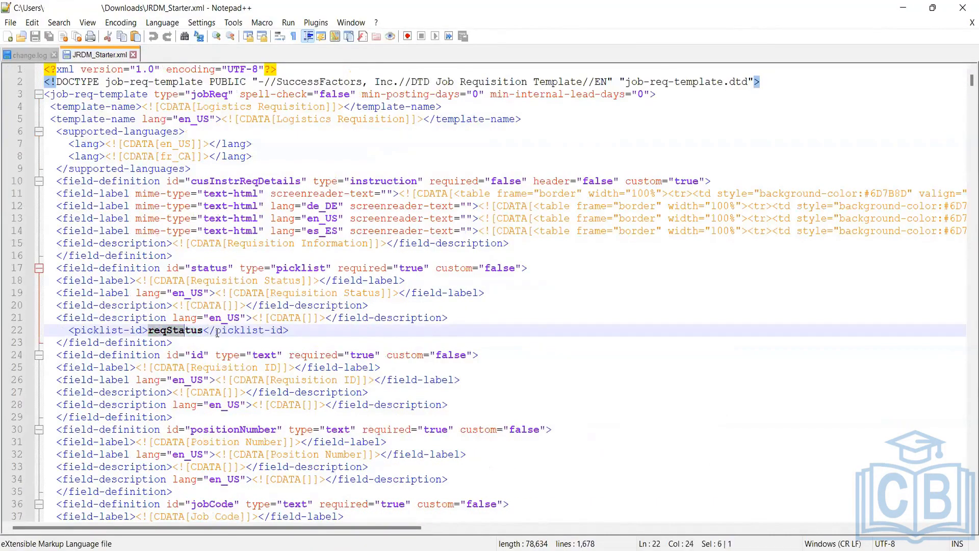
{"action": "left_click", "coordinate": [205, 267]}
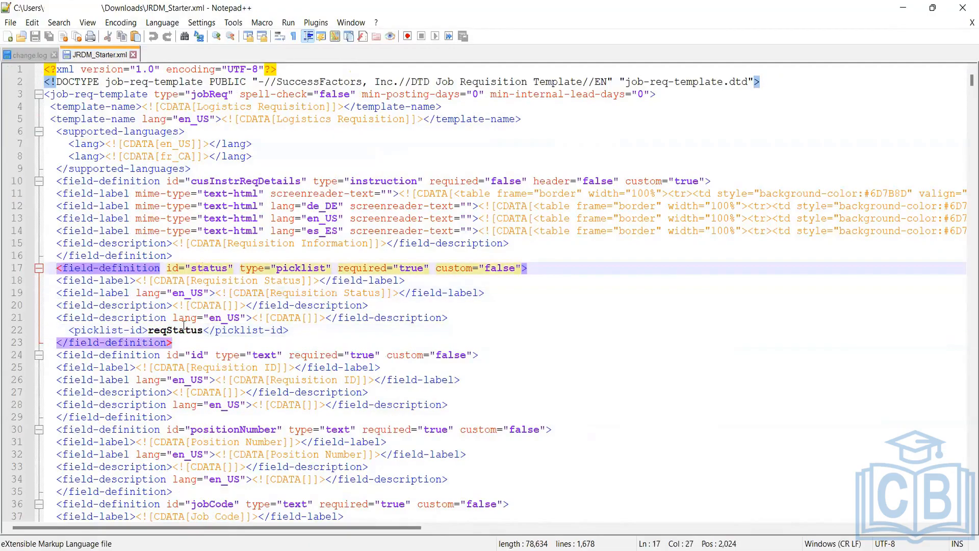
{"action": "left_click", "coordinate": [168, 330]}
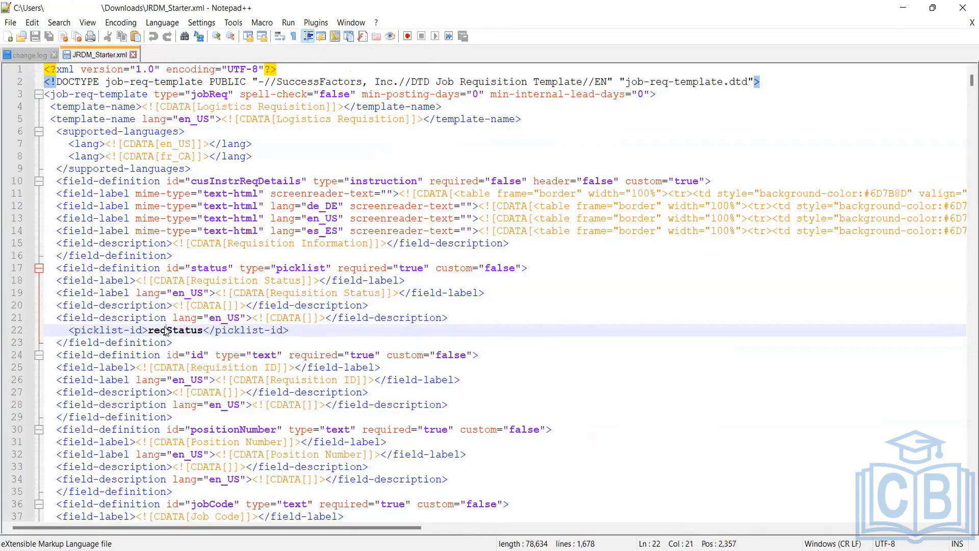
{"action": "double_click", "coordinate": [165, 329]}
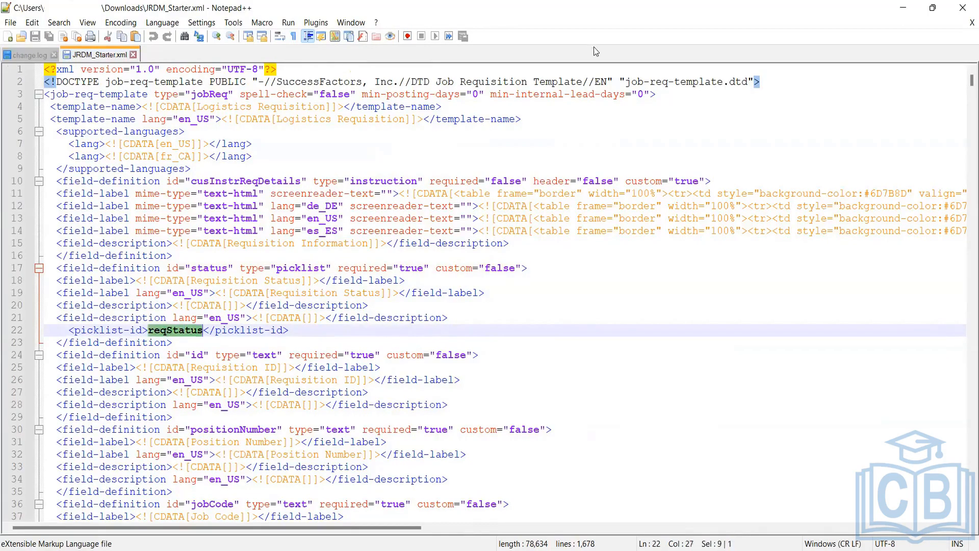
{"action": "left_click", "coordinate": [904, 9]}
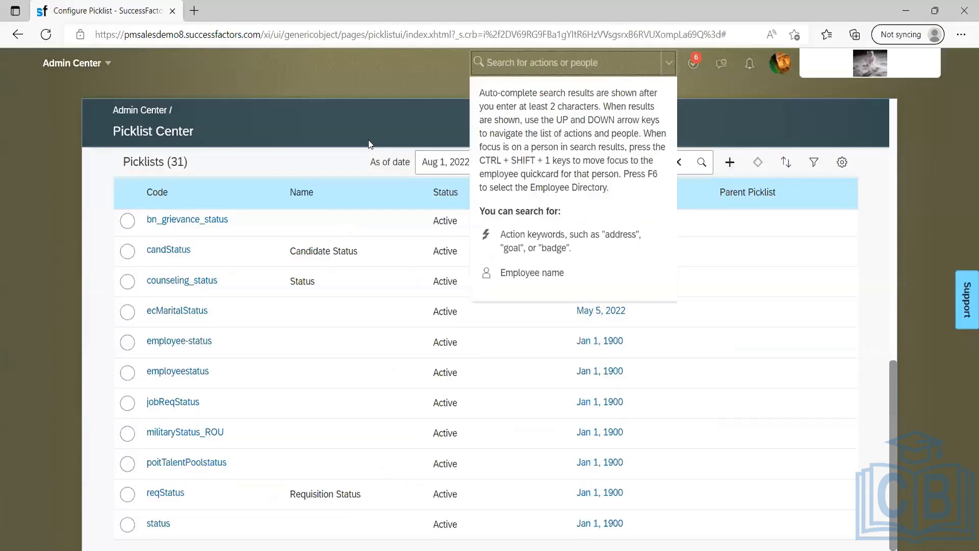
{"action": "left_click", "coordinate": [371, 144]}
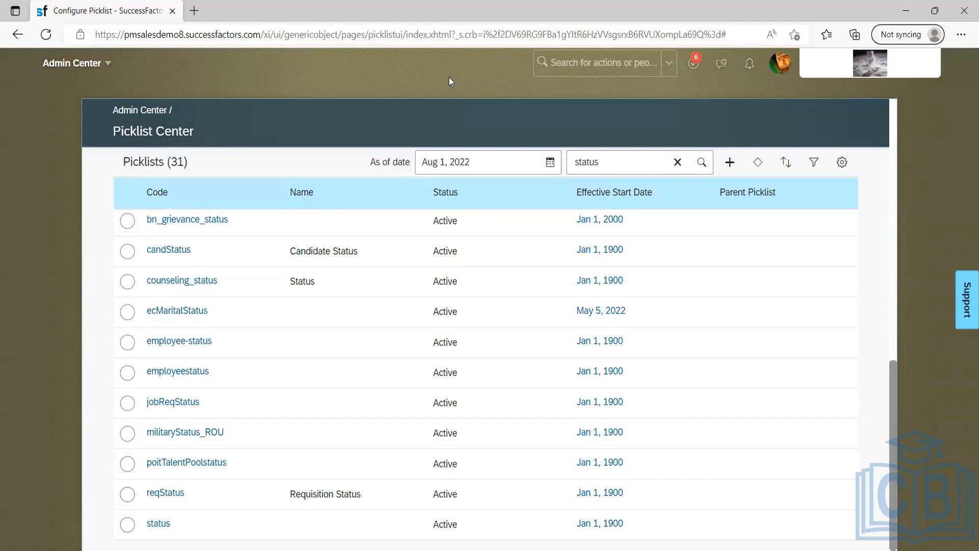
Step: Search the admin tools for "manage language", open Manage Recruiting Languages, and look over the default language choices
{"action": "left_click", "coordinate": [570, 65]}
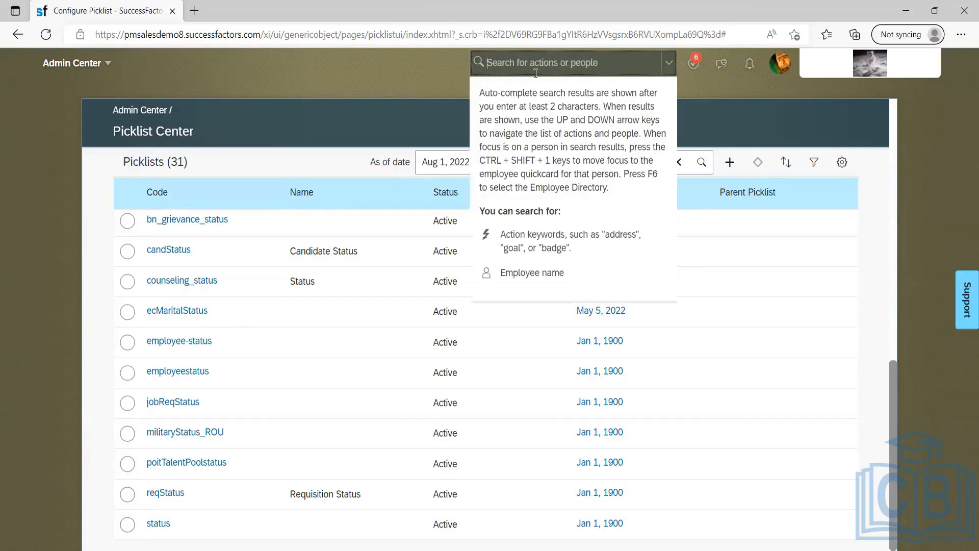
{"action": "left_click", "coordinate": [352, 137]}
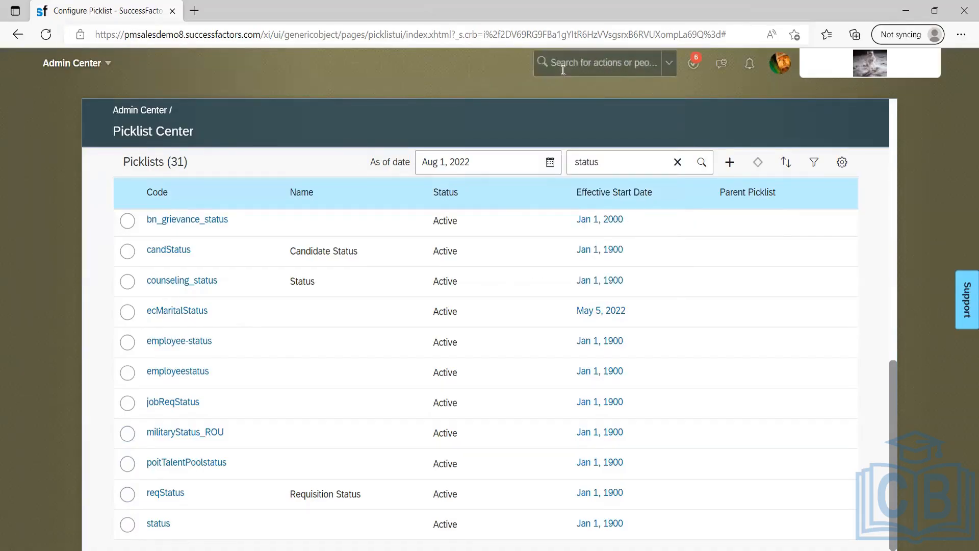
{"action": "left_click", "coordinate": [563, 70]}
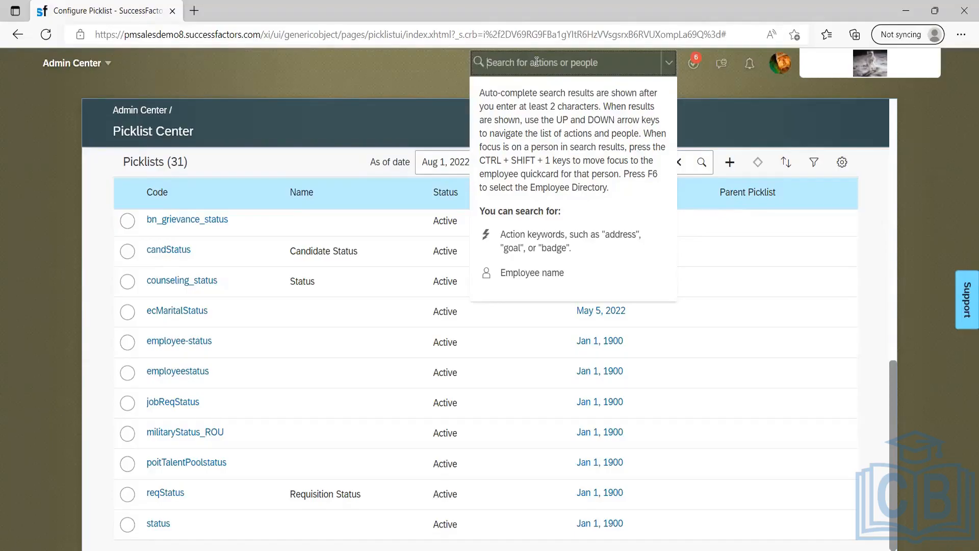
{"action": "type", "text": "manage"}
{"action": "key", "text": "BackSpace"}
{"action": "key", "text": "BackSpace"}
{"action": "key", "text": "BackSpace"}
{"action": "key", "text": "BackSpace"}
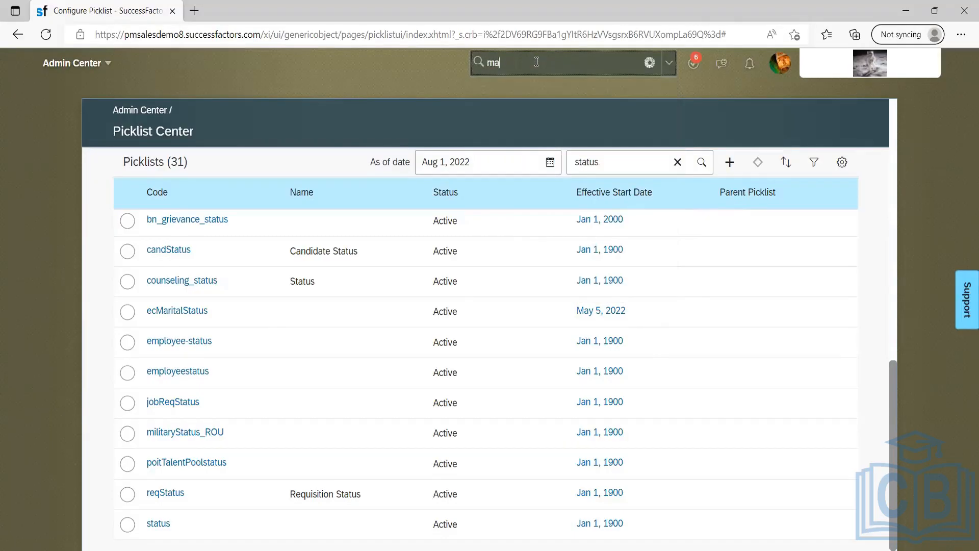
{"action": "type", "text": "nage language"}
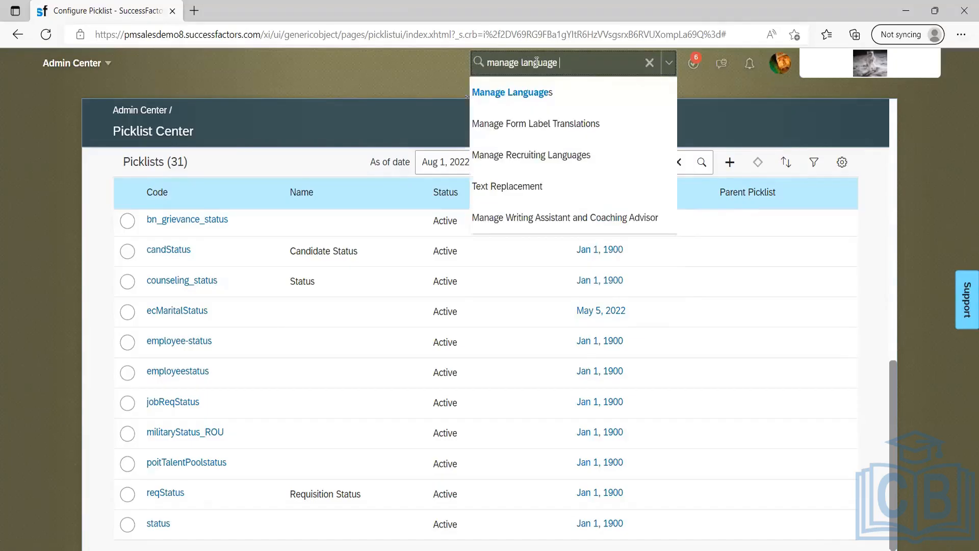
{"action": "left_click", "coordinate": [538, 155]}
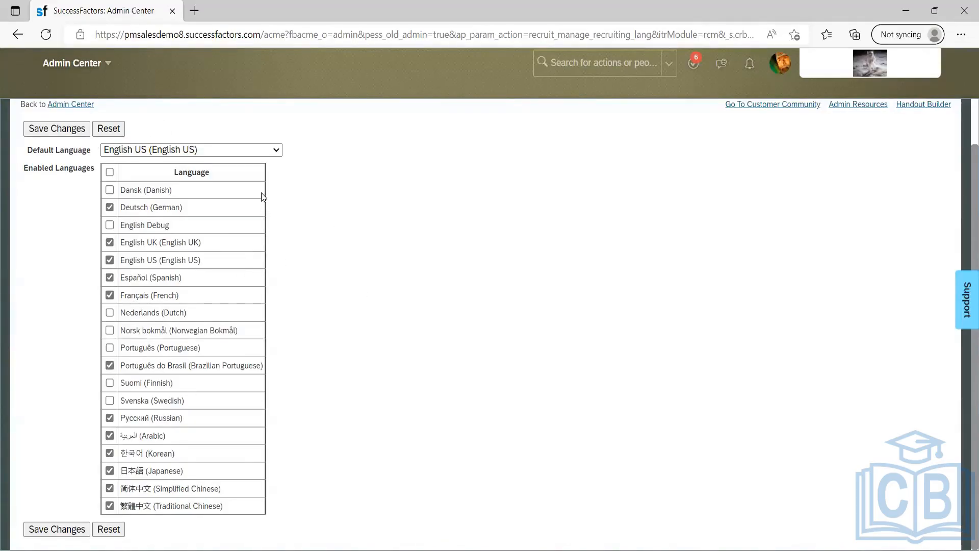
{"action": "left_click", "coordinate": [275, 150]}
{"action": "left_click", "coordinate": [310, 236]}
Step: Switch to Notepad, replace the old requisition status list with a numbered list, and enter "1. Enable recruting from provisioning"
{"action": "key", "text": "alt+Tab"}
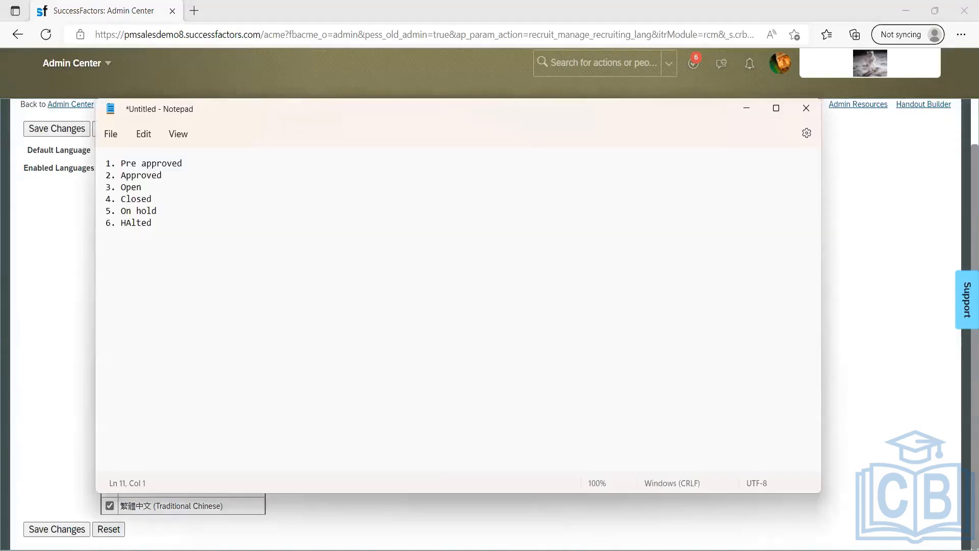
{"action": "key", "text": "ctrl+a"}
{"action": "key", "text": "BackSpace"}
{"action": "type", "text": "1."}
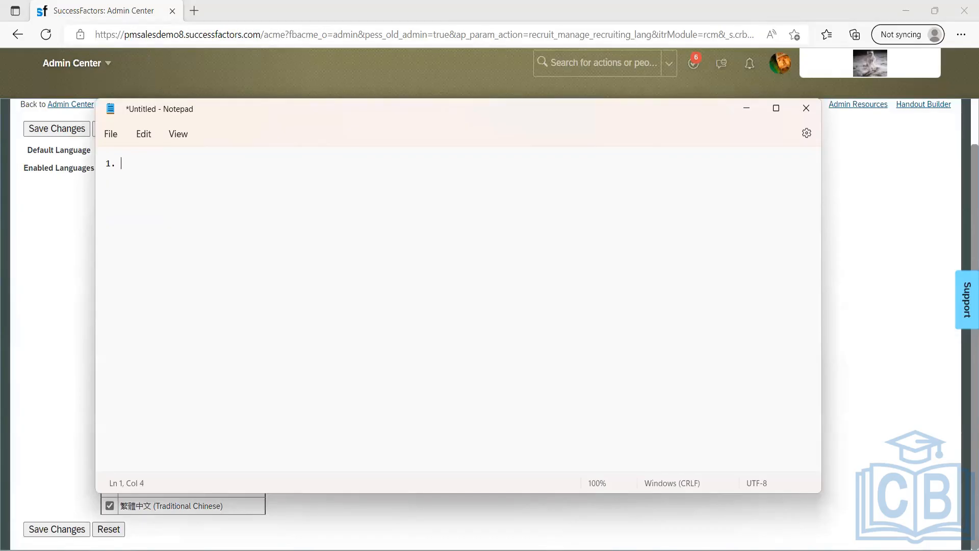
{"action": "type", "text": "Enable recruting from pr"}
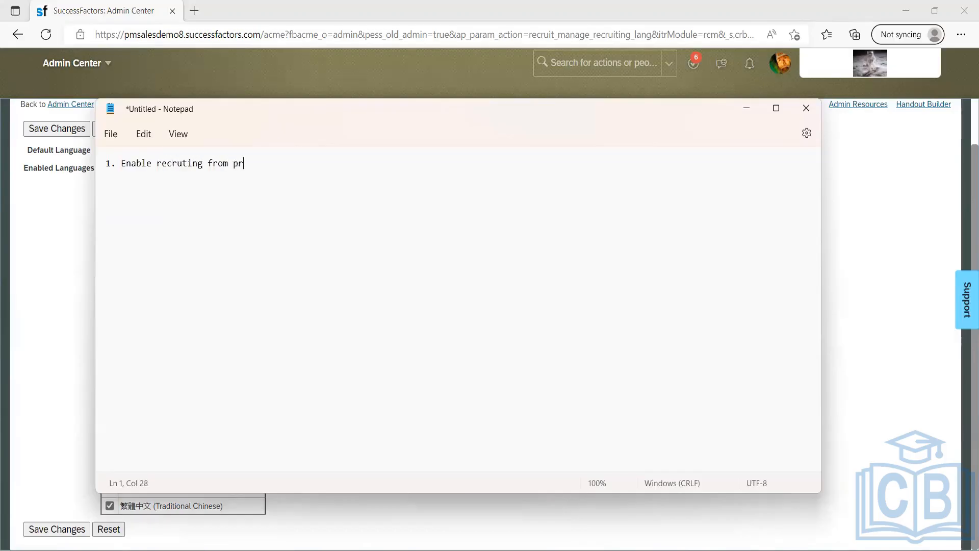
{"action": "type", "text": "ovisiong"}
{"action": "key", "text": "BackSpace"}
{"action": "key", "text": "BackSpace"}
{"action": "type", "text": "ning"}
{"action": "key", "text": "Return"}
Step: Add the list items "2. RBP", "3. Talent pipeline" and "4. Picklist" on separate lines
{"action": "type", "text": "2. RBP"}
{"action": "key", "text": "Return"}
{"action": "type", "text": "3. Ta"}
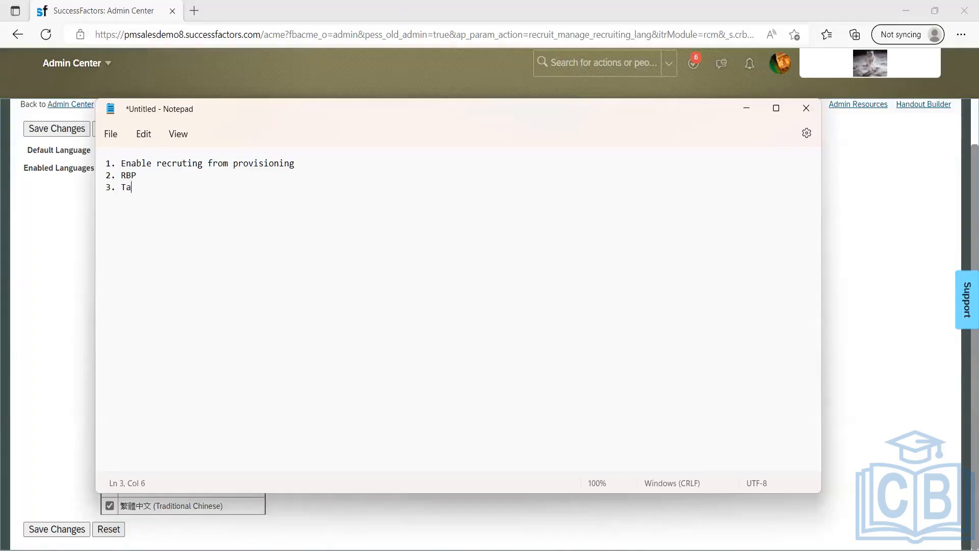
{"action": "type", "text": "lent piplei"}
{"action": "key", "text": "BackSpace"}
{"action": "key", "text": "BackSpace"}
{"action": "key", "text": "BackSpace"}
{"action": "type", "text": "ep"}
{"action": "key", "text": "BackSpace"}
{"action": "type", "text": "line"}
{"action": "key", "text": "Return"}
{"action": "type", "text": "4. Picklist"}
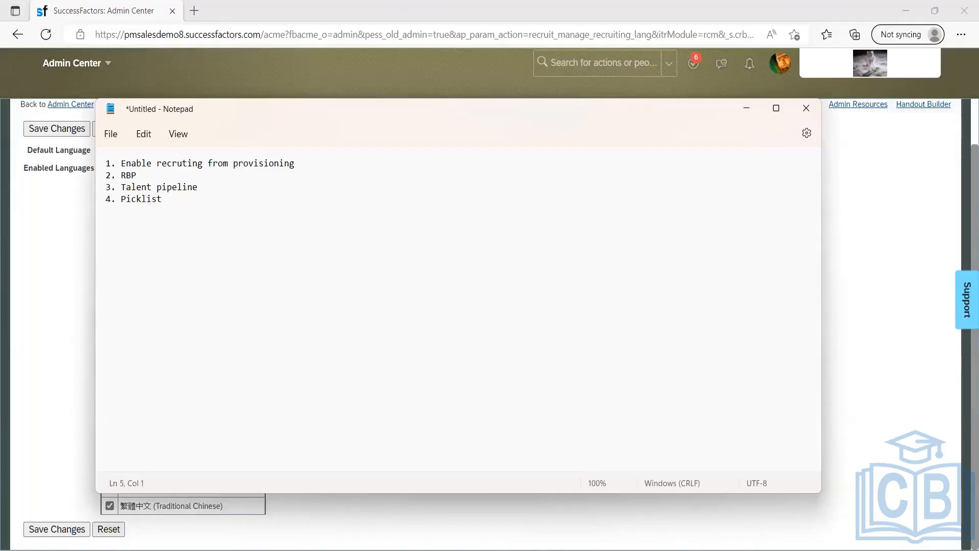
Step: Add item "5. Enable the required languages- a. Enable provisioning b. Manage recruting languages - selecting the languges"
{"action": "type", "text": "5. Lan"}
{"action": "key", "text": "BackSpace"}
{"action": "key", "text": "BackSpace"}
{"action": "key", "text": "BackSpace"}
{"action": "type", "text": "Enable"}
{"action": "key", "text": "alt+Tab"}
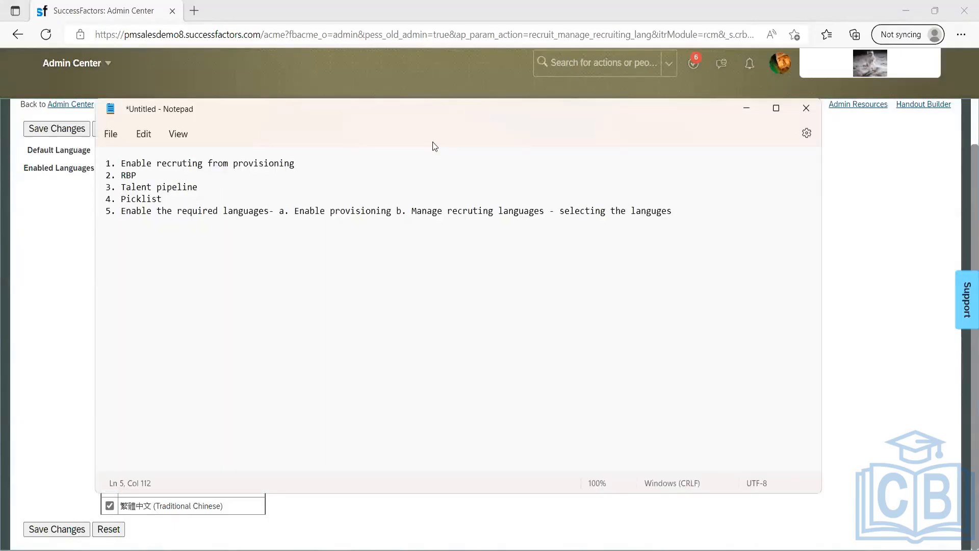
Step: Review the five configuration steps in the notes, highlighting items and the two parts of the languages step
{"action": "left_click_drag", "start_coordinate": [297, 156], "coordinate": [104, 153]}
{"action": "left_click", "coordinate": [202, 195]}
{"action": "left_click_drag", "start_coordinate": [115, 180], "coordinate": [344, 210]}
{"action": "left_click", "coordinate": [150, 219]}
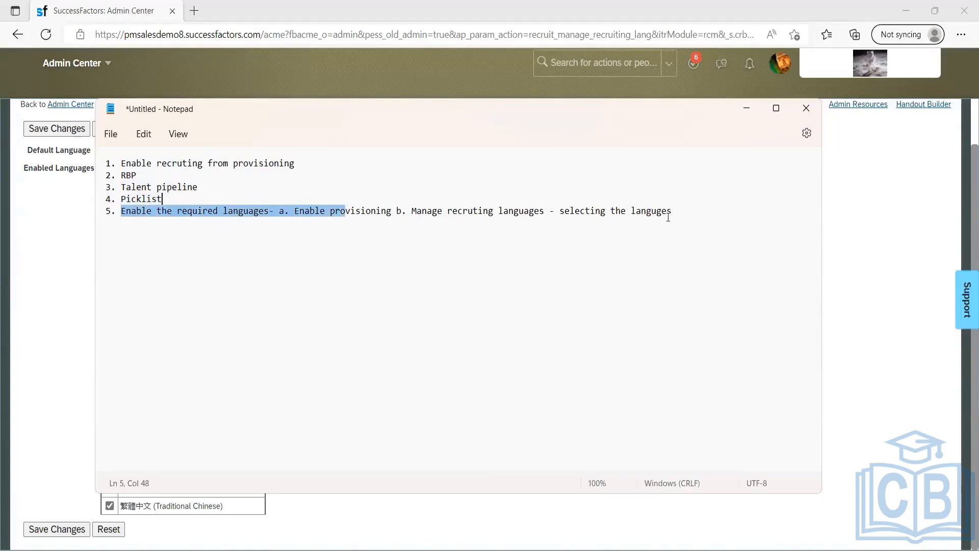
{"action": "left_click_drag", "start_coordinate": [668, 218], "coordinate": [580, 223]}
{"action": "key", "text": "ctrl+z"}
{"action": "left_click", "coordinate": [289, 211]}
{"action": "left_click", "coordinate": [442, 210]}
{"action": "left_click", "coordinate": [507, 204]}
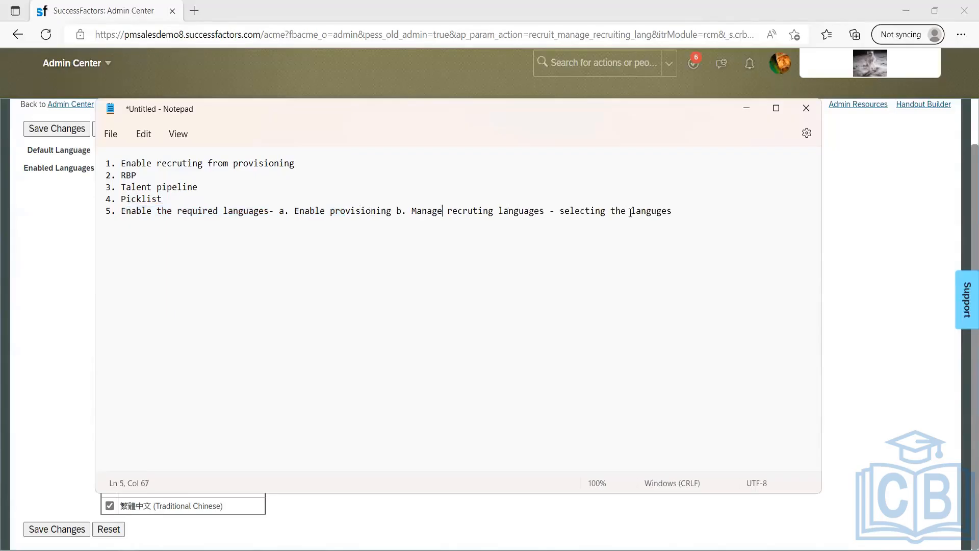
{"action": "left_click", "coordinate": [631, 210]}
Step: Maximize the notes, start a new line after item 5, and minimize Notepad to return to the browser
{"action": "left_click", "coordinate": [784, 111]}
{"action": "key", "text": "End"}
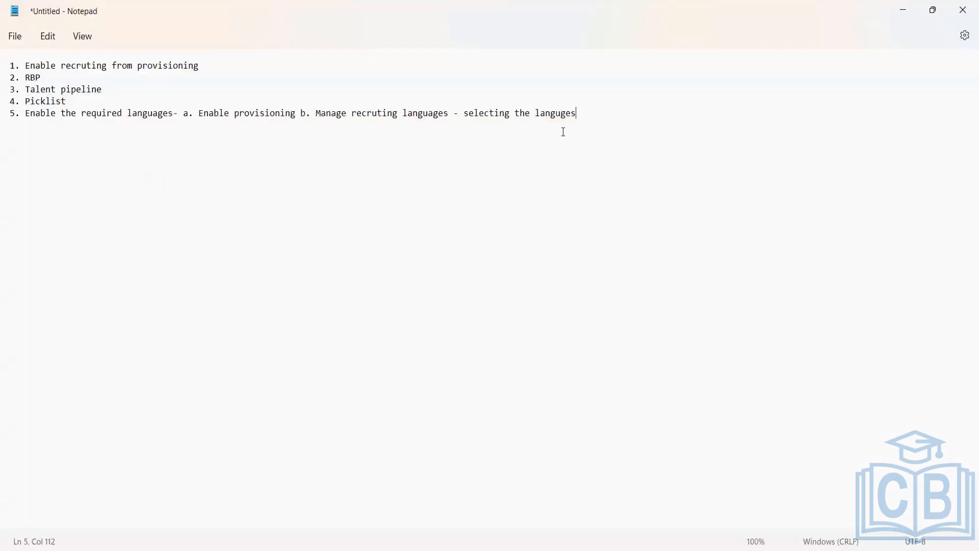
{"action": "key", "text": "Return"}
{"action": "left_click", "coordinate": [900, 11]}
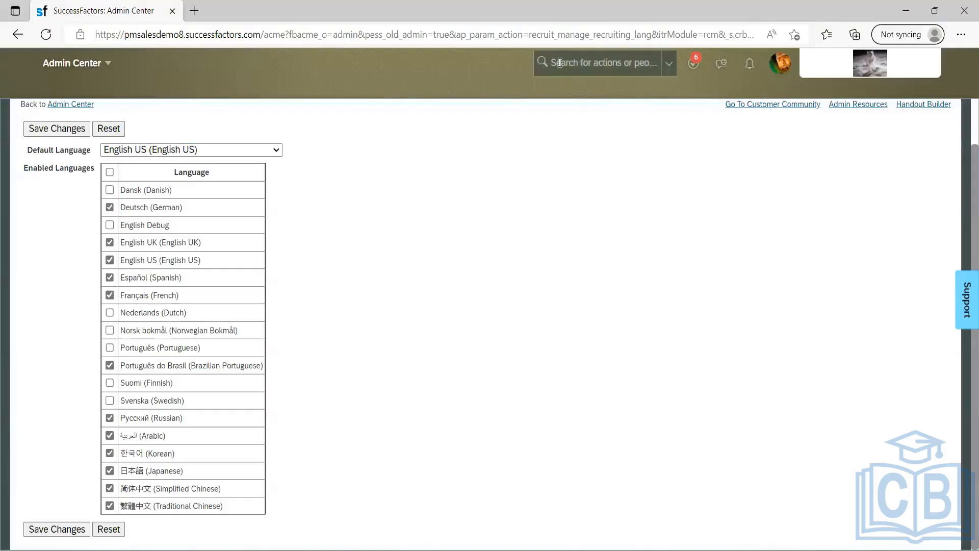
Step: Search the admin tools for "setup job board" and open Set up Job Board Options
{"action": "left_click", "coordinate": [560, 62]}
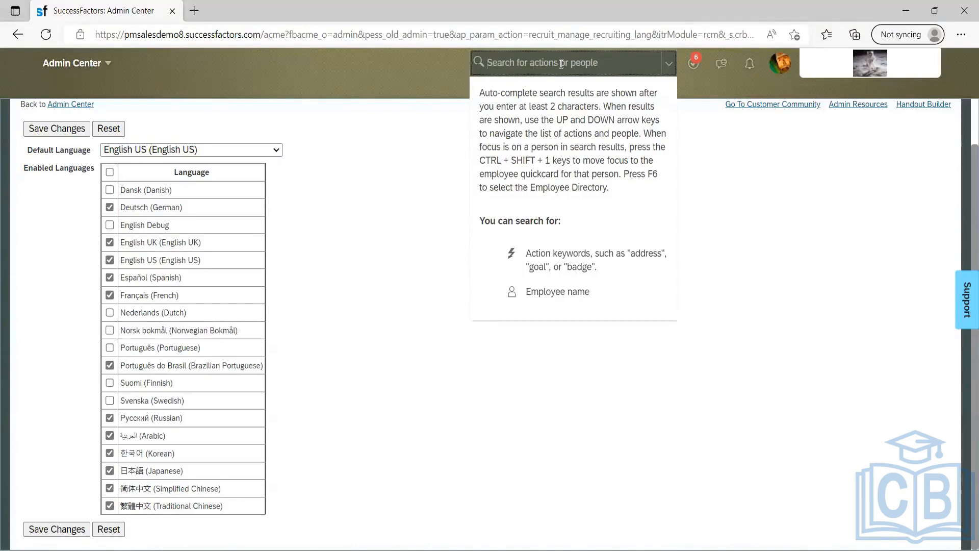
{"action": "type", "text": "setup"}
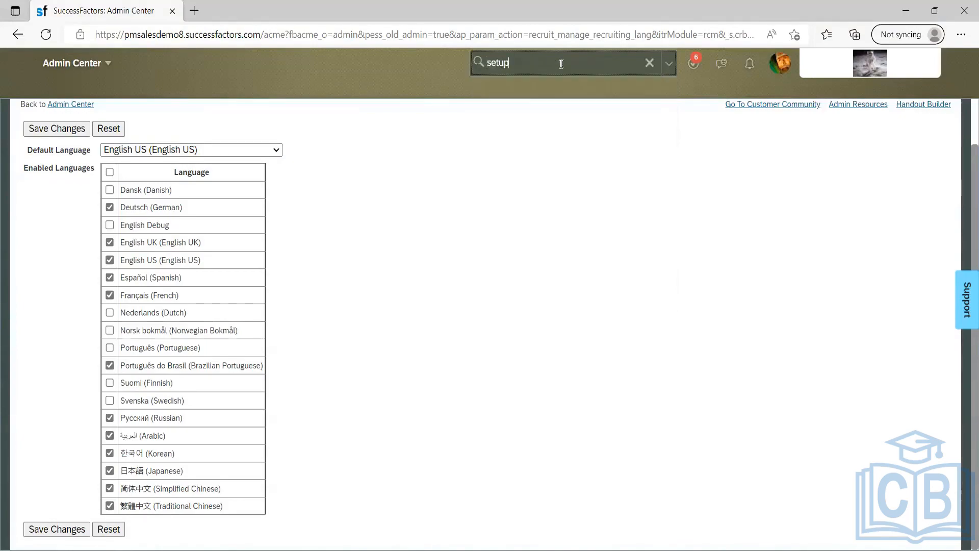
{"action": "type", "text": " job board"}
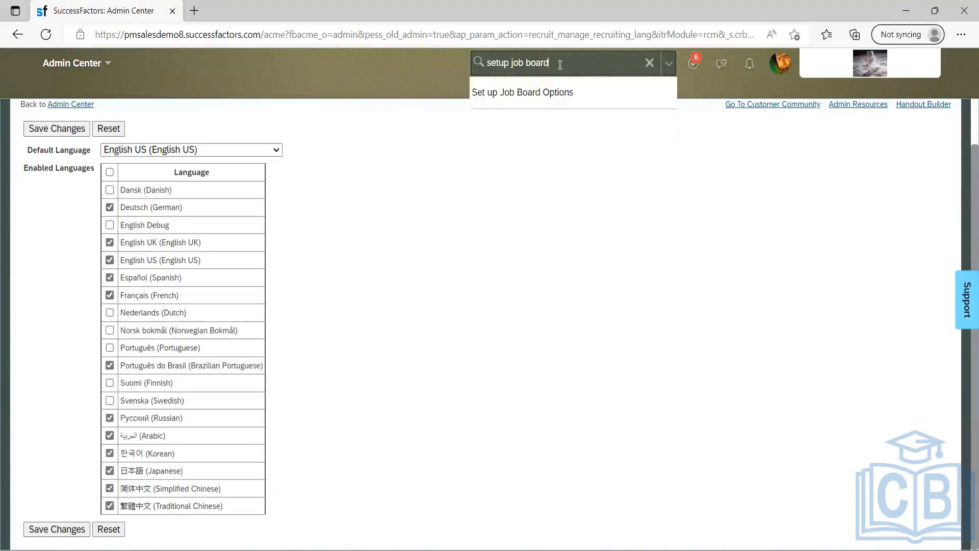
{"action": "left_click", "coordinate": [527, 97]}
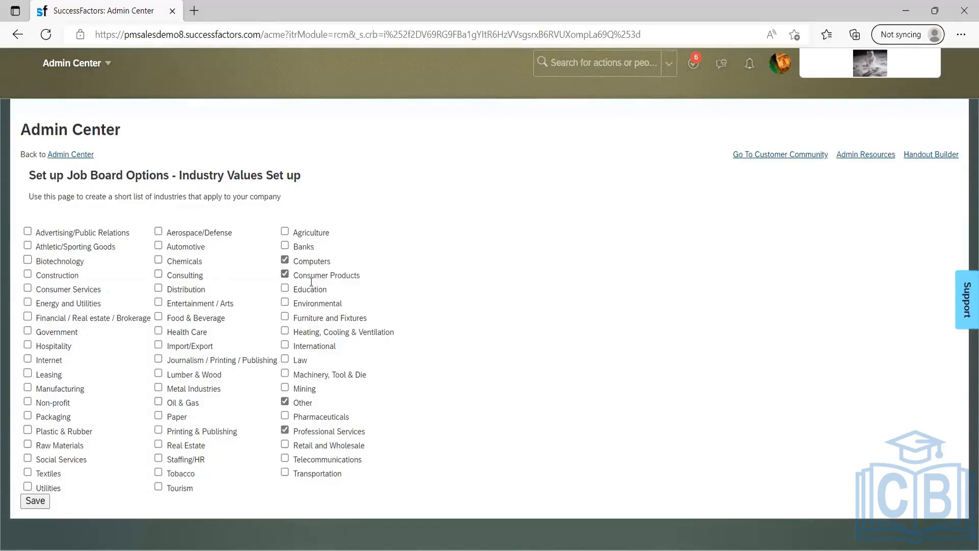
Step: Examine the Industry Values Set up page, highlighting its heading and the instruction about creating a short list of industries
{"action": "left_click", "coordinate": [285, 274]}
{"action": "left_click_drag", "start_coordinate": [310, 170], "coordinate": [142, 233]}
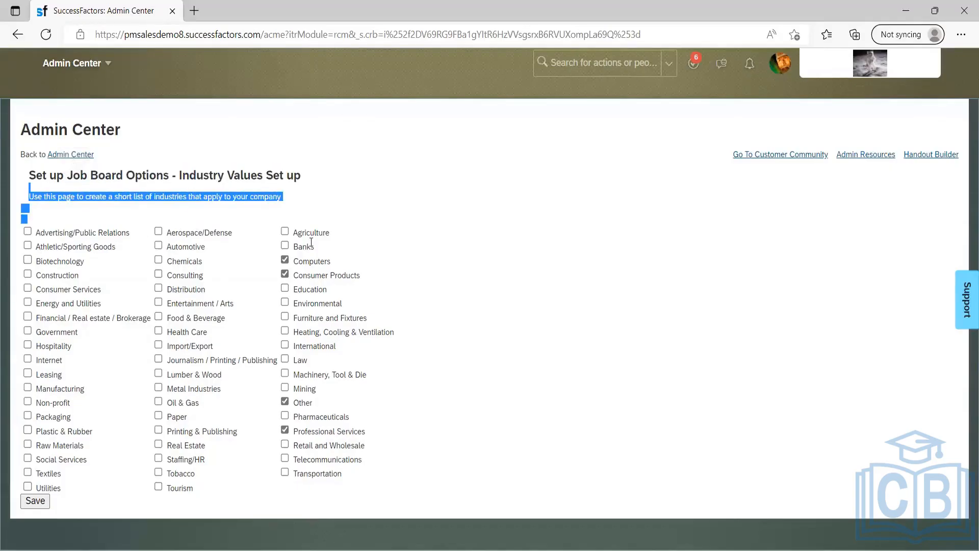
{"action": "left_click", "coordinate": [469, 350]}
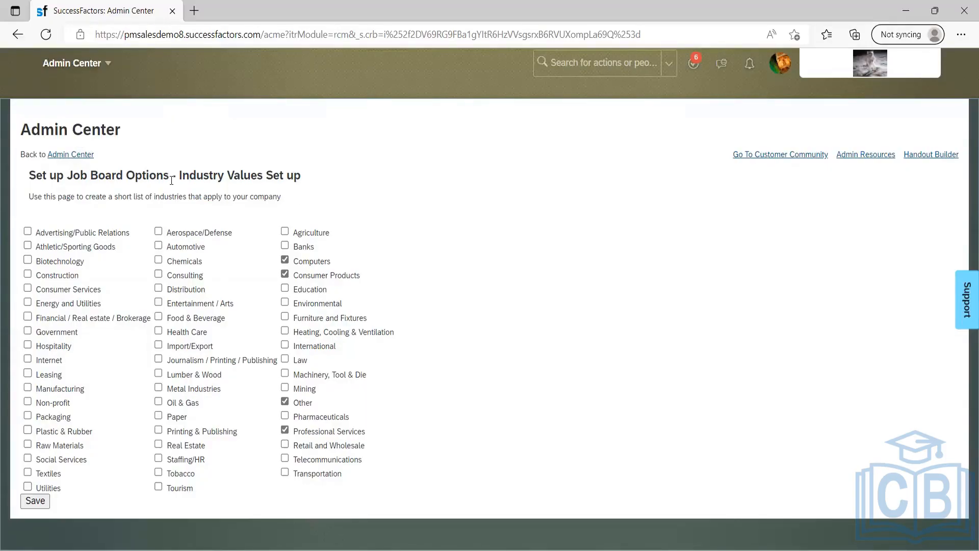
{"action": "left_click_drag", "start_coordinate": [169, 176], "coordinate": [30, 177]}
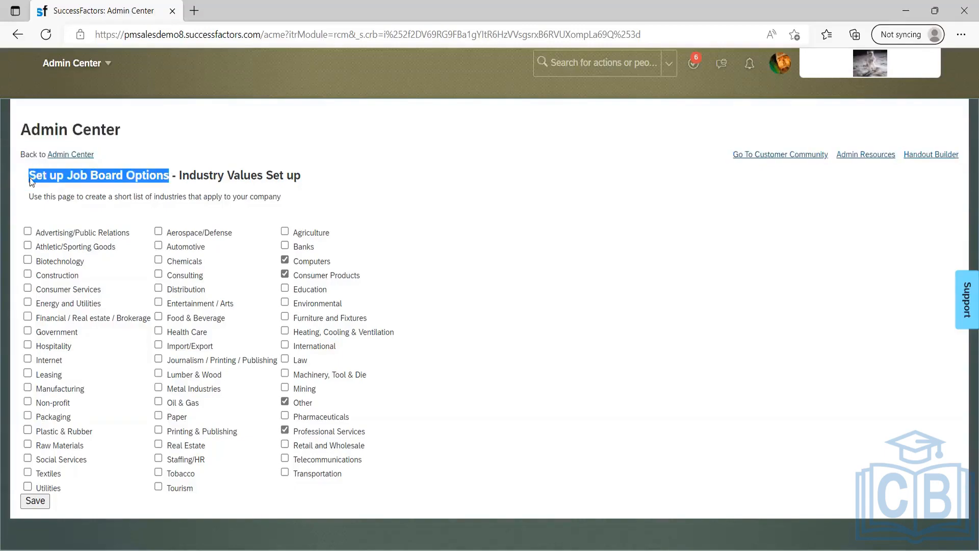
{"action": "left_click", "coordinate": [234, 176]}
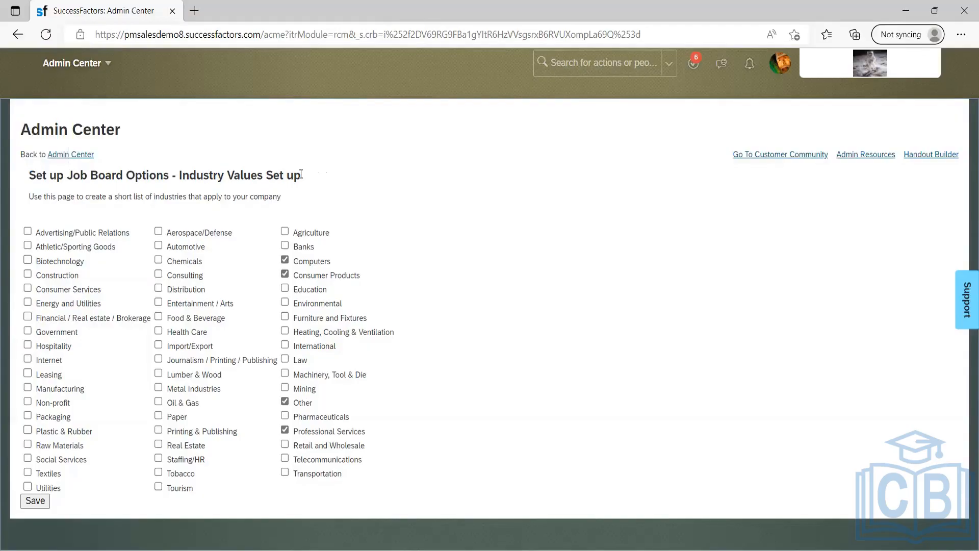
{"action": "left_click_drag", "start_coordinate": [302, 176], "coordinate": [31, 172]}
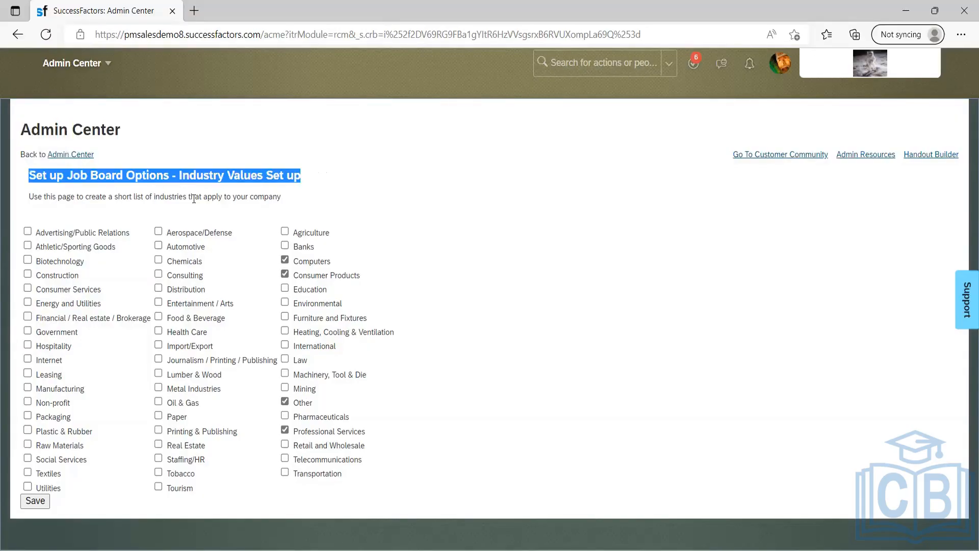
{"action": "left_click_drag", "start_coordinate": [29, 200], "coordinate": [320, 197]}
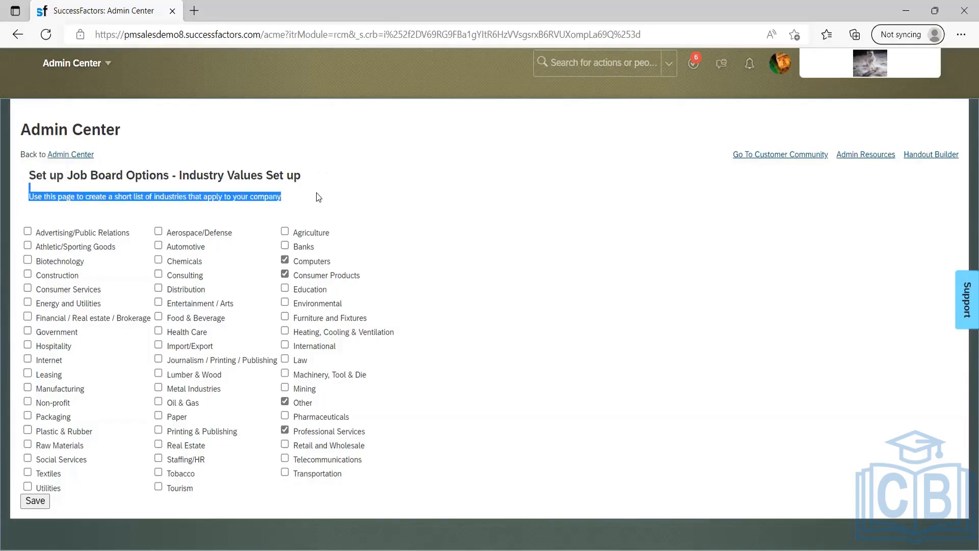
{"action": "left_click", "coordinate": [317, 198]}
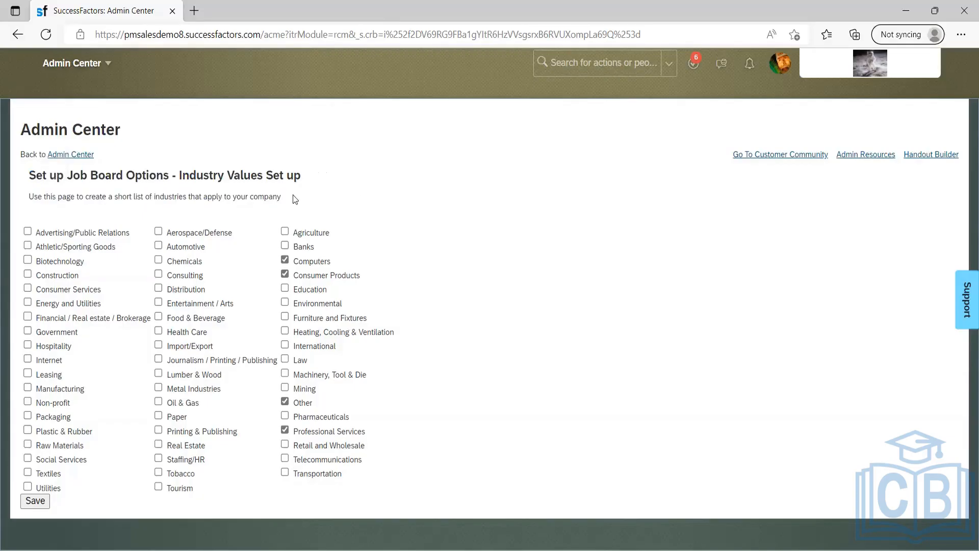
{"action": "left_click_drag", "start_coordinate": [284, 198], "coordinate": [37, 176]}
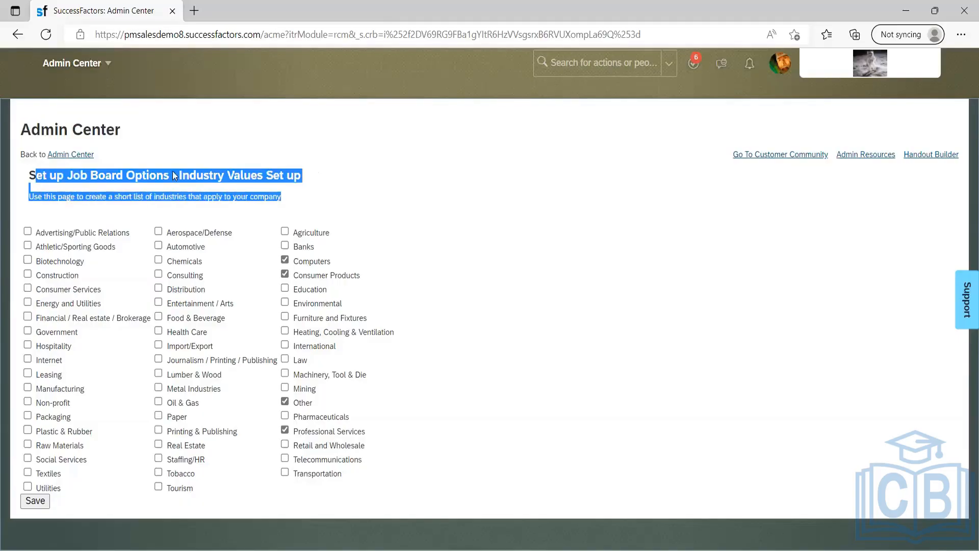
{"action": "left_click", "coordinate": [299, 198]}
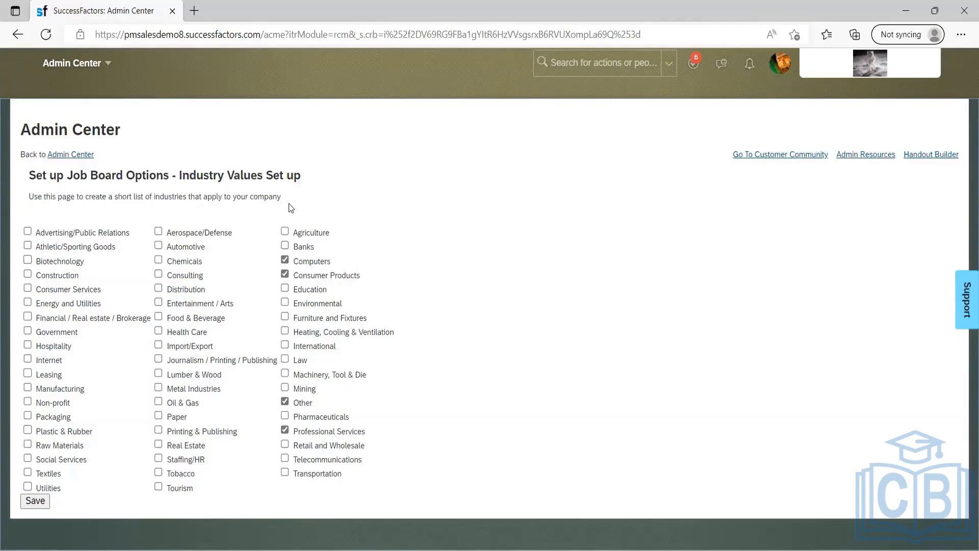
{"action": "left_click_drag", "start_coordinate": [29, 191], "coordinate": [282, 196]}
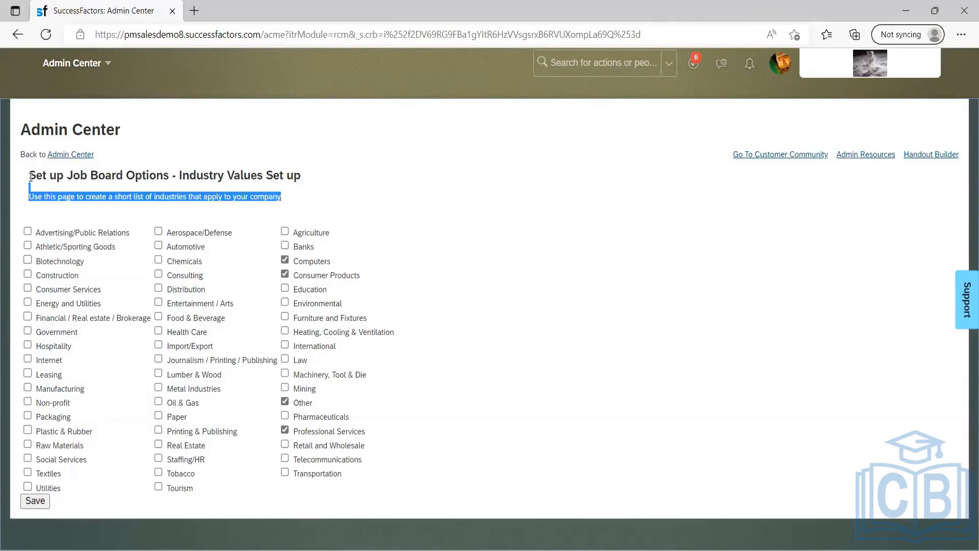
{"action": "left_click", "coordinate": [174, 195]}
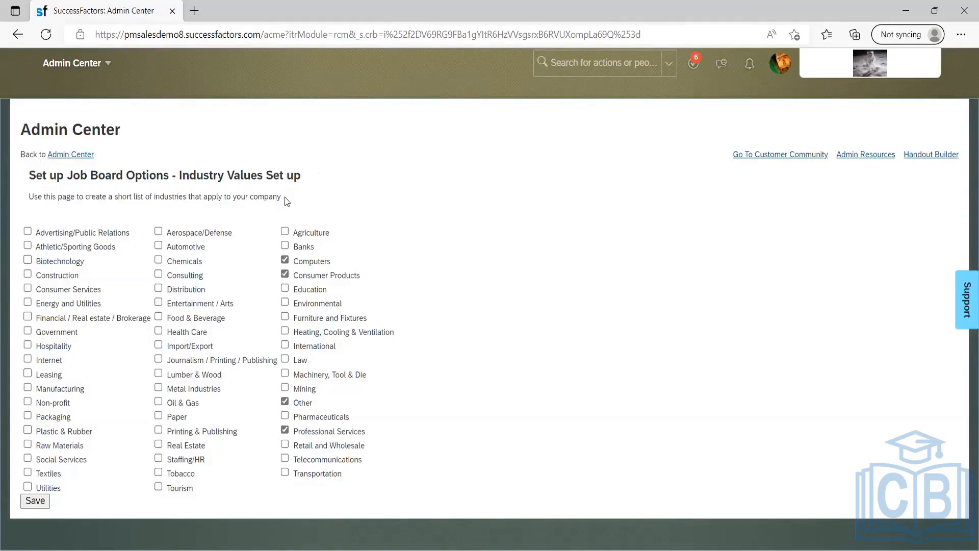
{"action": "left_click_drag", "start_coordinate": [283, 197], "coordinate": [28, 171]}
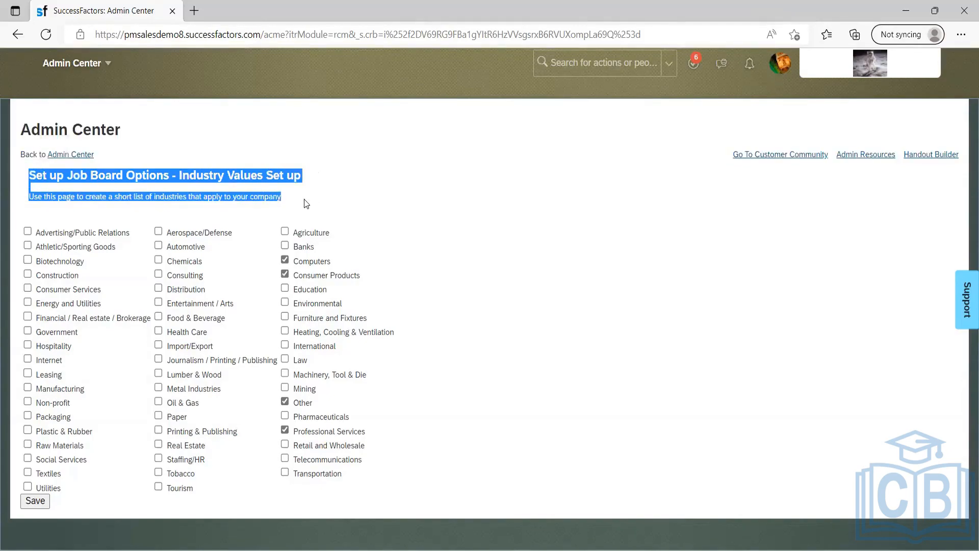
{"action": "left_click", "coordinate": [304, 199]}
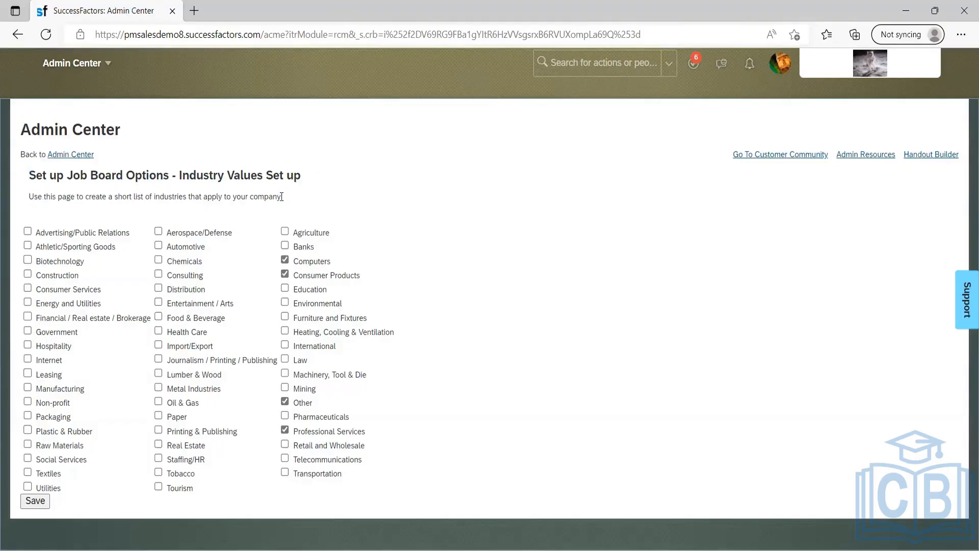
{"action": "left_click_drag", "start_coordinate": [282, 196], "coordinate": [33, 197]}
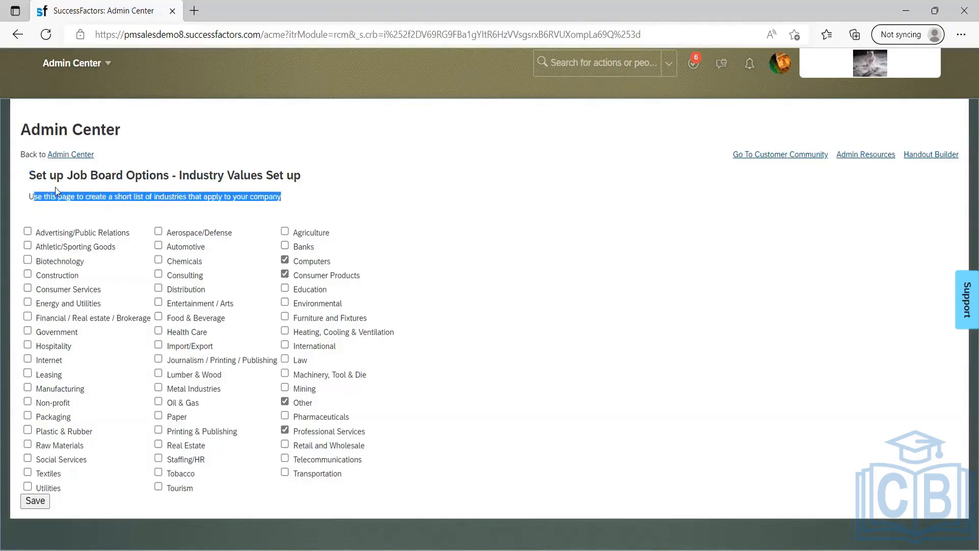
{"action": "left_click", "coordinate": [292, 197]}
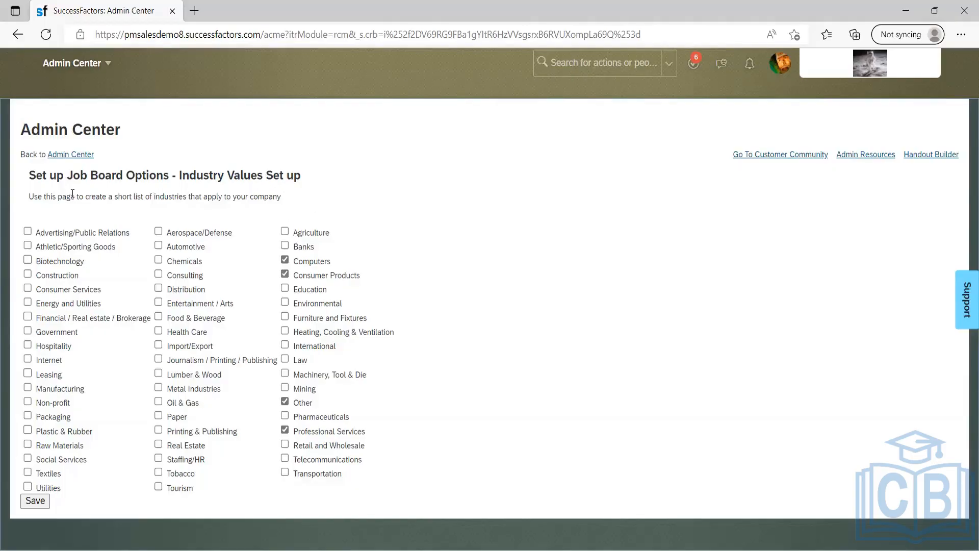
Step: Reread the Industry Values Set up heading and the instruction about industries that apply to the company, highlighting the text
{"action": "left_click_drag", "start_coordinate": [283, 196], "coordinate": [15, 179]}
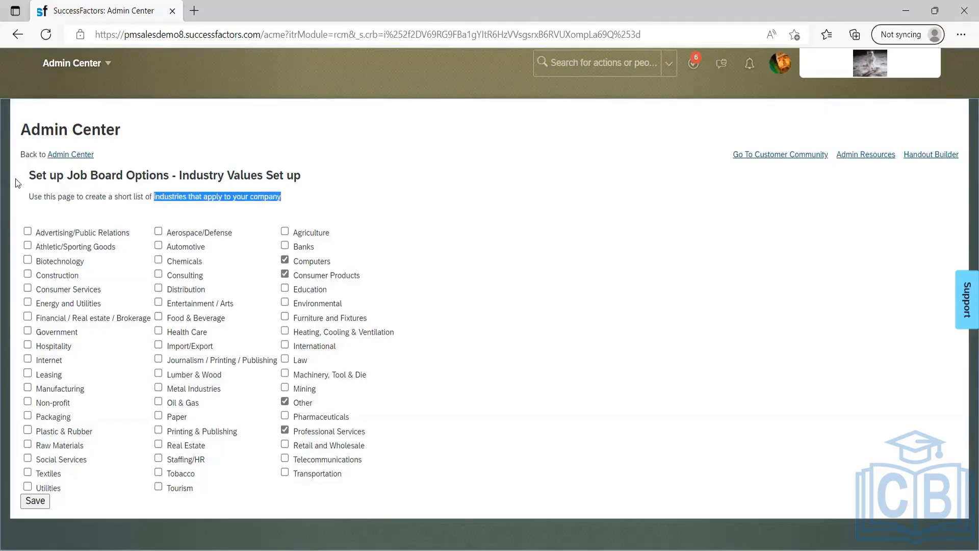
{"action": "left_click", "coordinate": [120, 250]}
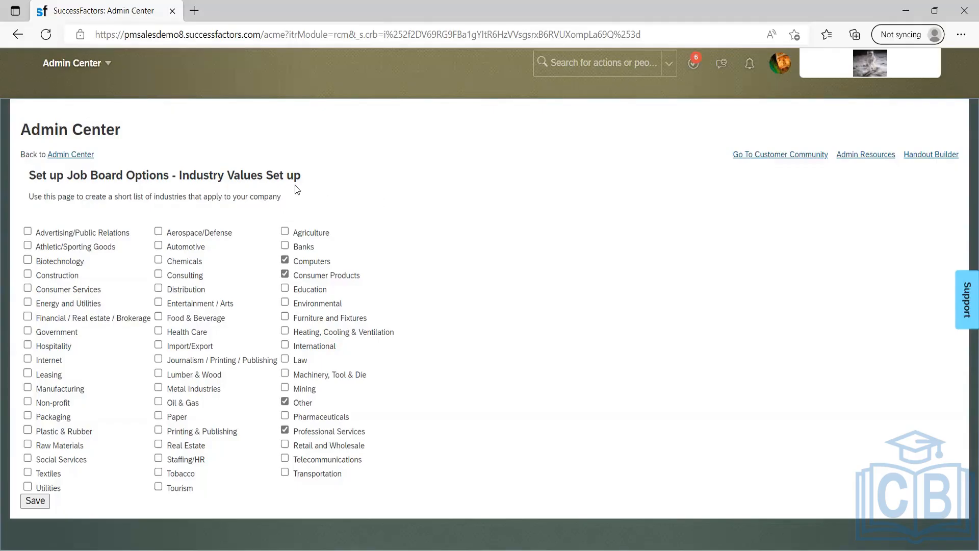
{"action": "left_click_drag", "start_coordinate": [290, 196], "coordinate": [367, 182]}
{"action": "left_click", "coordinate": [366, 182]}
{"action": "left_click_drag", "start_coordinate": [283, 196], "coordinate": [28, 194]}
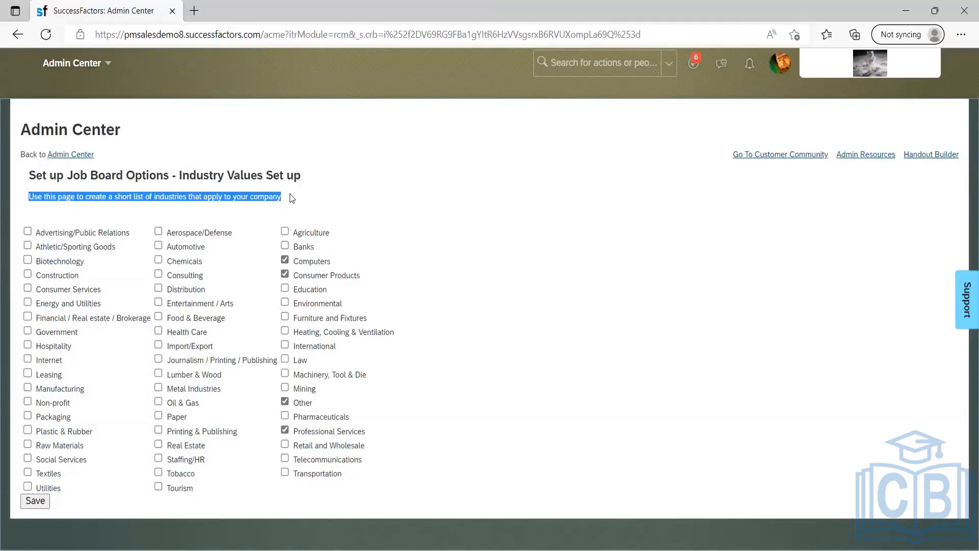
{"action": "left_click_drag", "start_coordinate": [30, 177], "coordinate": [295, 210]}
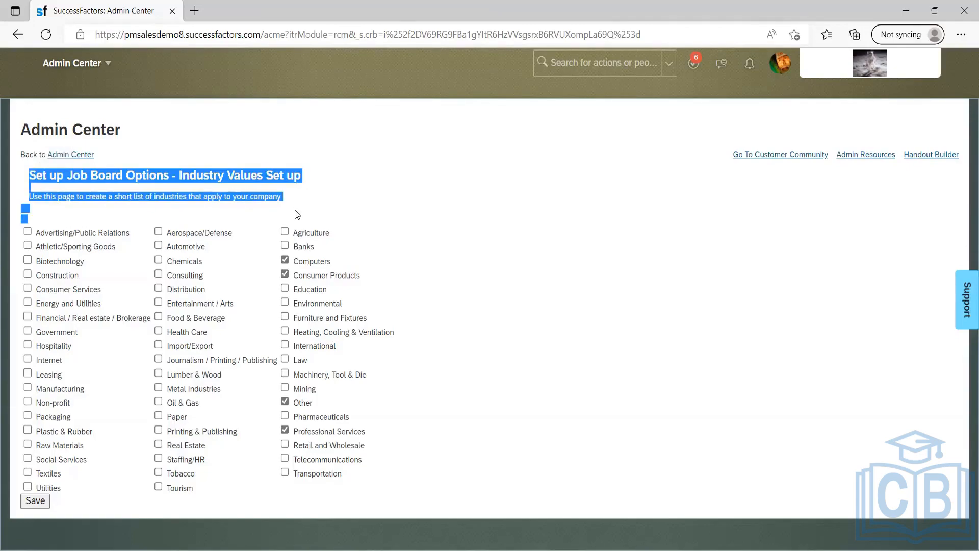
{"action": "left_click", "coordinate": [331, 183]}
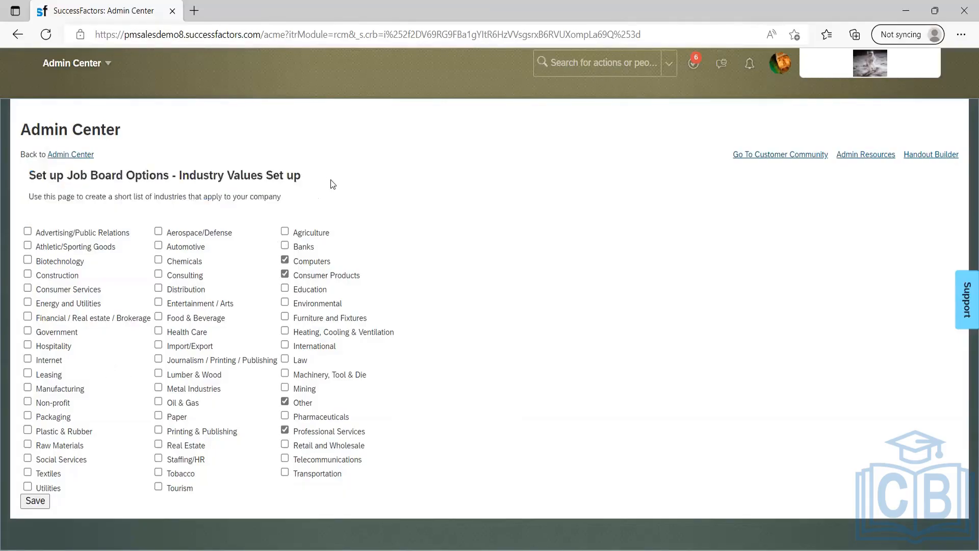
{"action": "left_click_drag", "start_coordinate": [283, 198], "coordinate": [28, 178]}
{"action": "left_click", "coordinate": [253, 172]}
{"action": "left_click_drag", "start_coordinate": [11, 192], "coordinate": [403, 190]}
{"action": "left_click", "coordinate": [404, 193]}
Step: Search the actions for "setup job board" and reopen the Set up Job Board Options page
{"action": "left_click", "coordinate": [571, 64]}
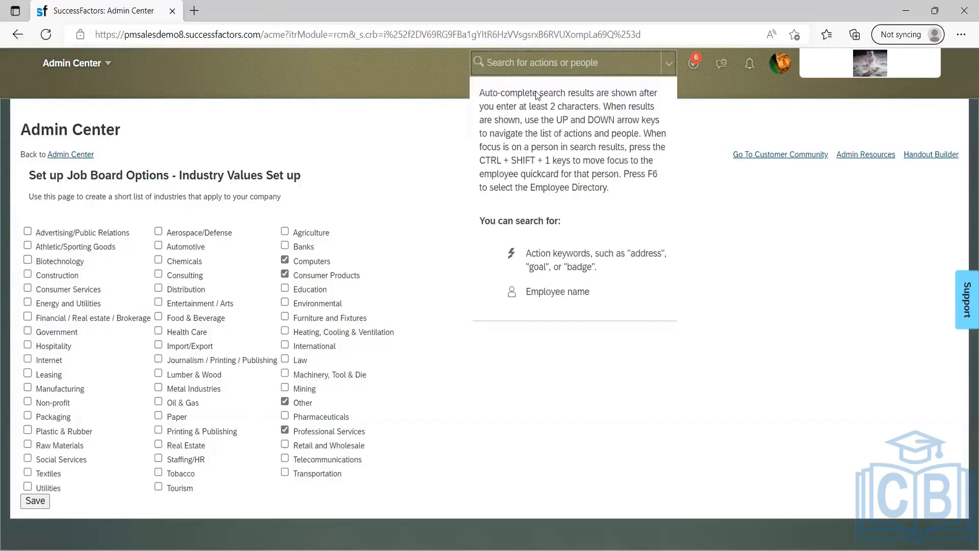
{"action": "type", "text": "ste"}
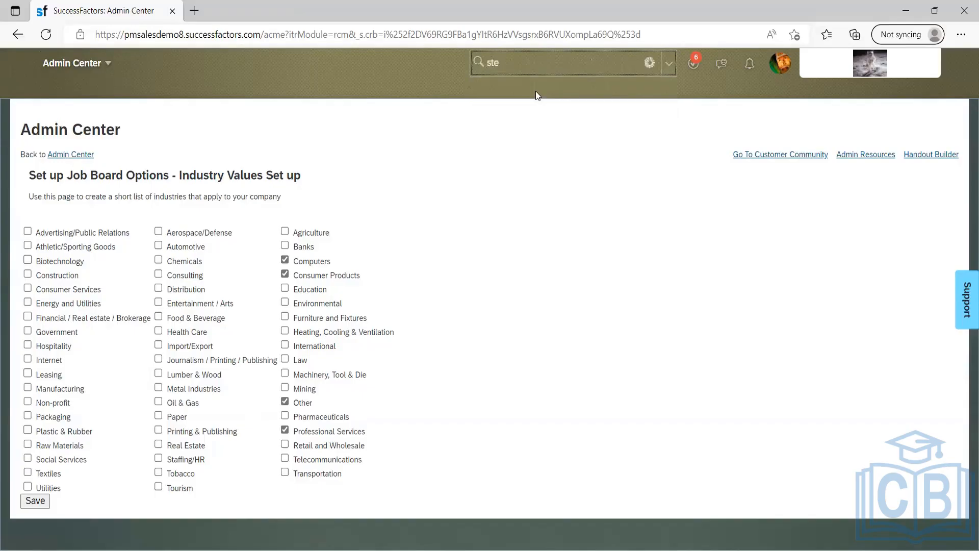
{"action": "key", "text": "BackSpace"}
{"action": "key", "text": "BackSpace"}
{"action": "type", "text": "etup job board"}
{"action": "left_click", "coordinate": [504, 104]}
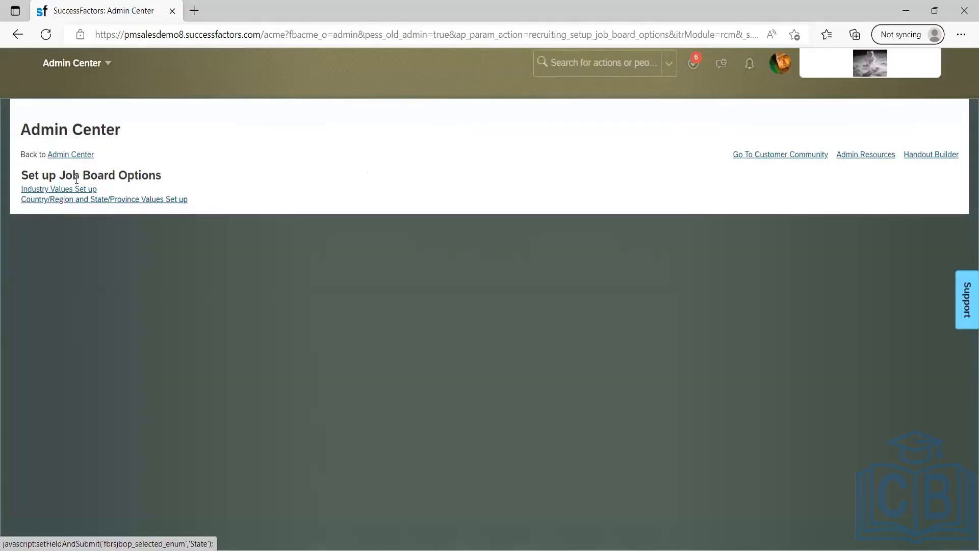
Step: Open Country/Region and State/Province Values Set up, try the All option, and go back to Custom Select
{"action": "left_click", "coordinate": [72, 199]}
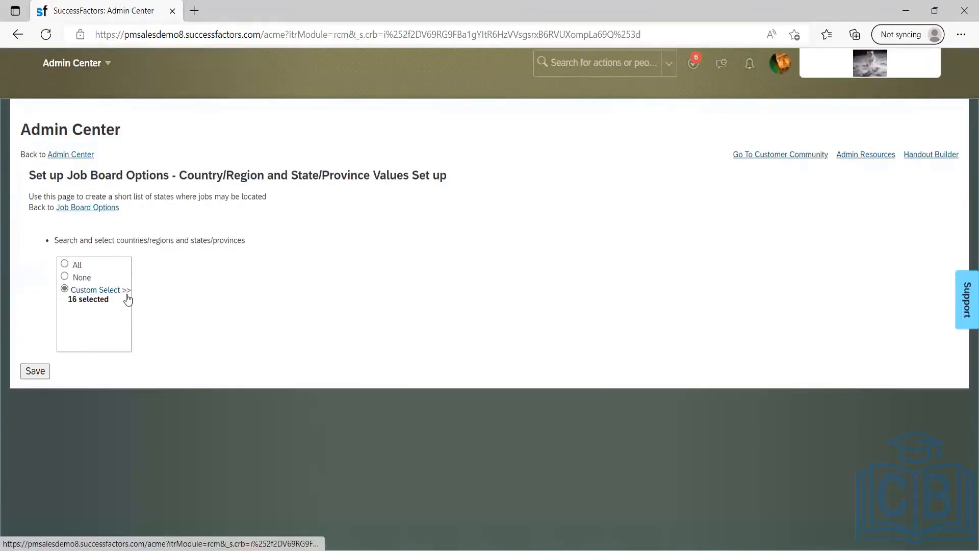
{"action": "left_click", "coordinate": [64, 264]}
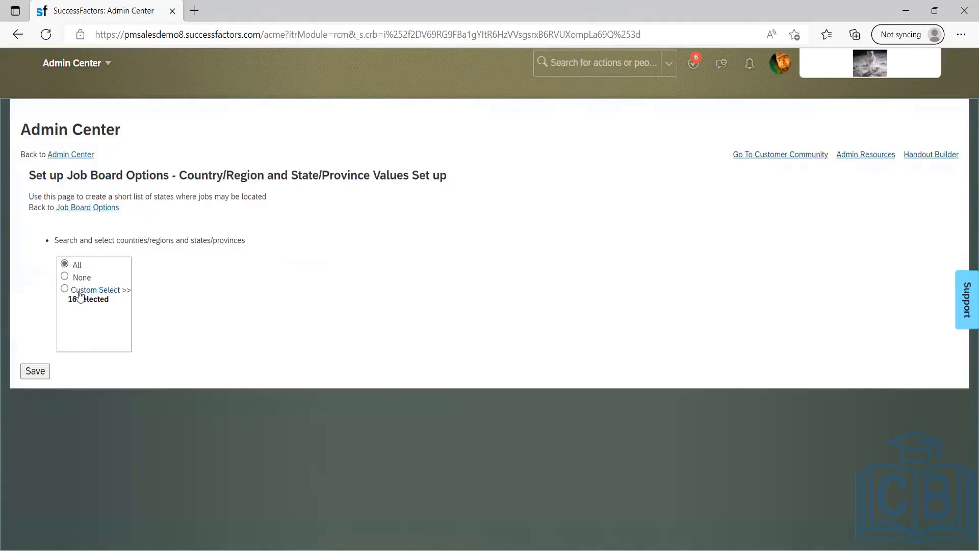
{"action": "left_click", "coordinate": [106, 299]}
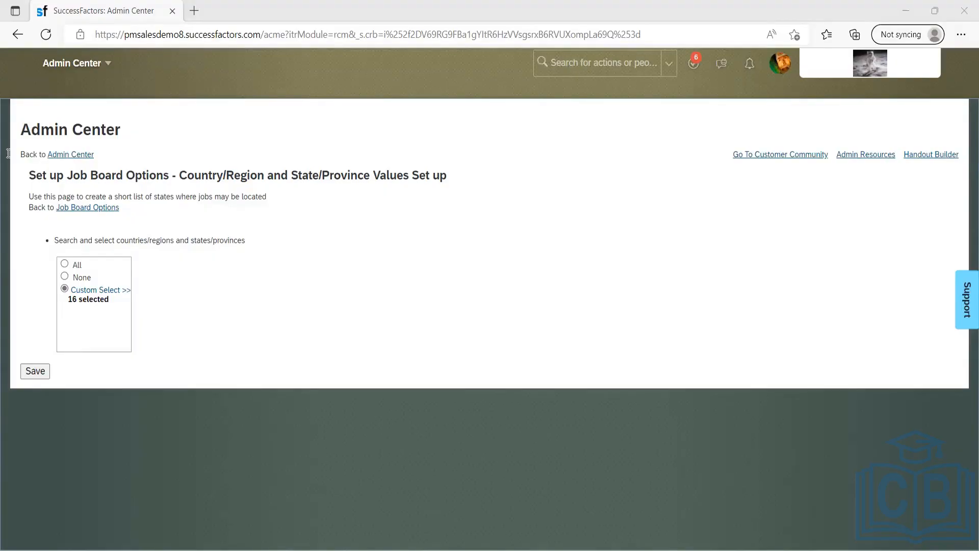
Step: In Notepad, add "6. Setup job board - Added related industries client is associated - Selected the countiries the client is involved and wants to post the jobs"
{"action": "key", "text": "alt+Tab"}
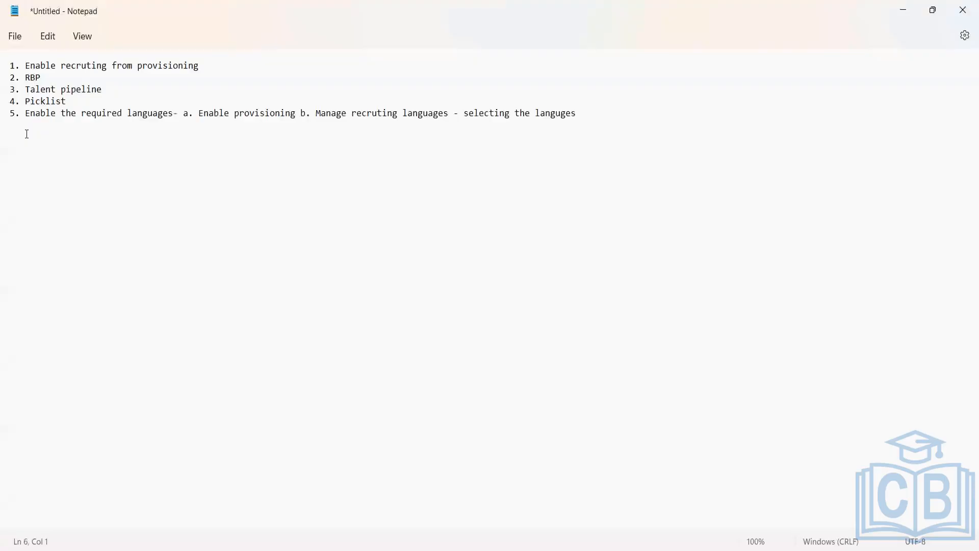
{"action": "type", "text": "6. Setup job board - Added rela"}
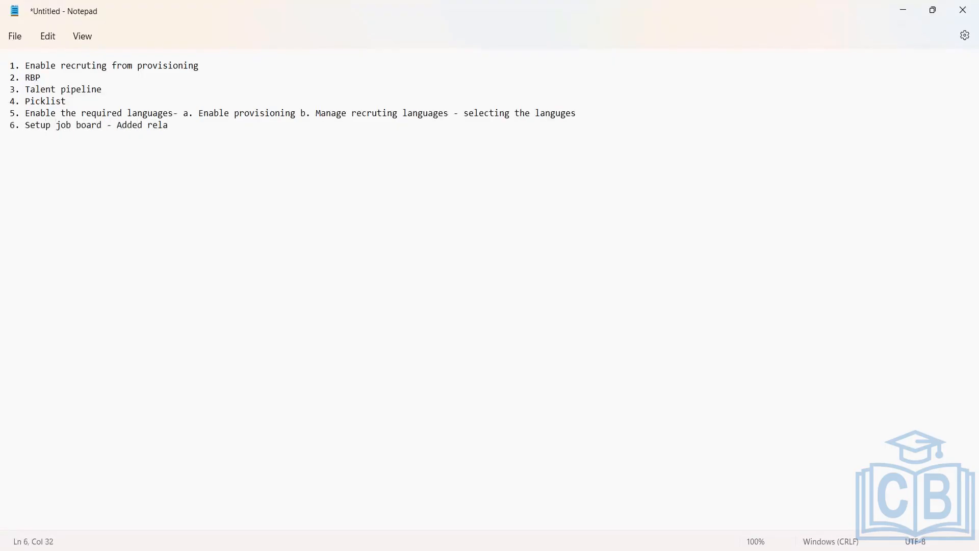
{"action": "type", "text": "ted industries client is ass"}
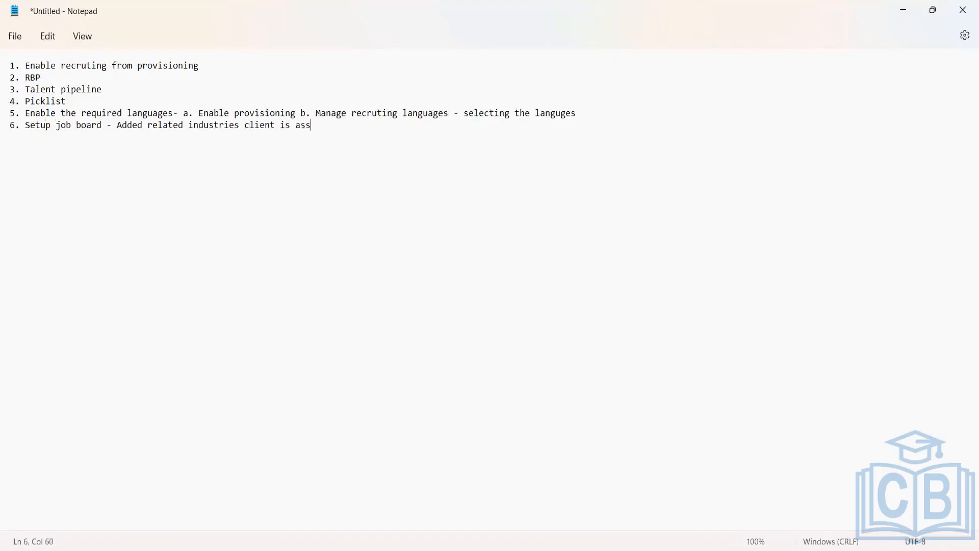
{"action": "type", "text": "ociated - Selaected the co"}
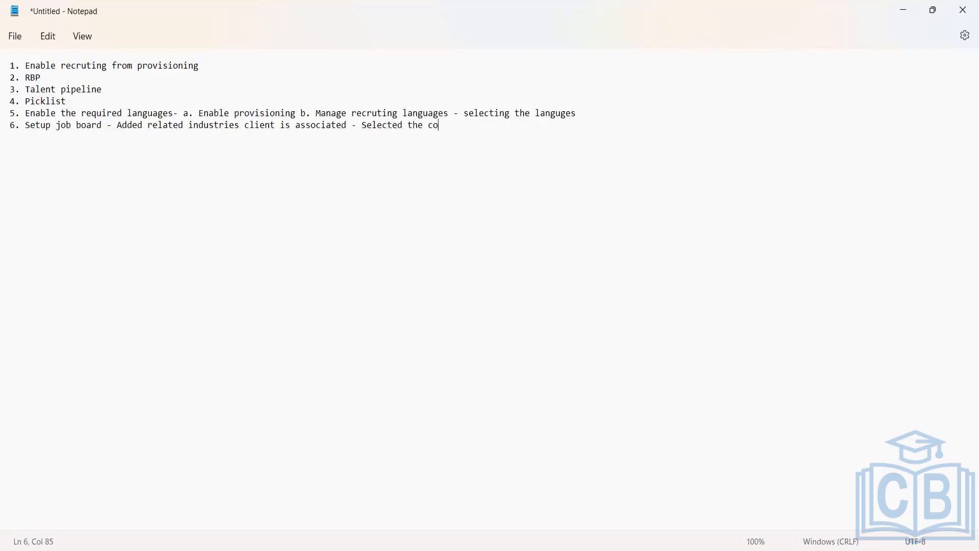
{"action": "type", "text": "untiries the client is inv"}
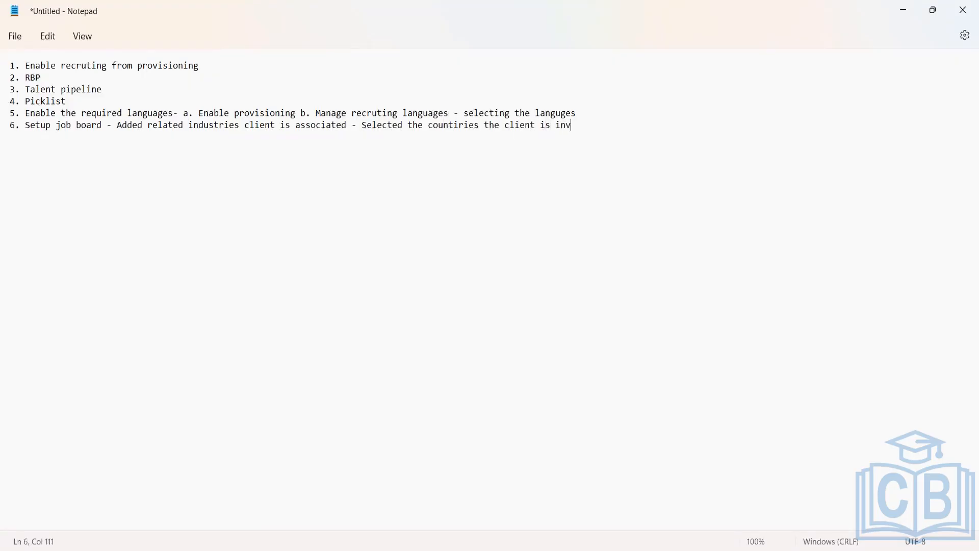
{"action": "type", "text": "ou"}
{"action": "key", "text": "BackSpace"}
{"action": "type", "text": "lved and "}
{"action": "type", "text": "wnats"}
{"action": "key", "text": "BackSpace"}
{"action": "key", "text": "BackSpace"}
{"action": "key", "text": "BackSpace"}
{"action": "key", "text": "BackSpace"}
{"action": "type", "text": "ants to post the job"}
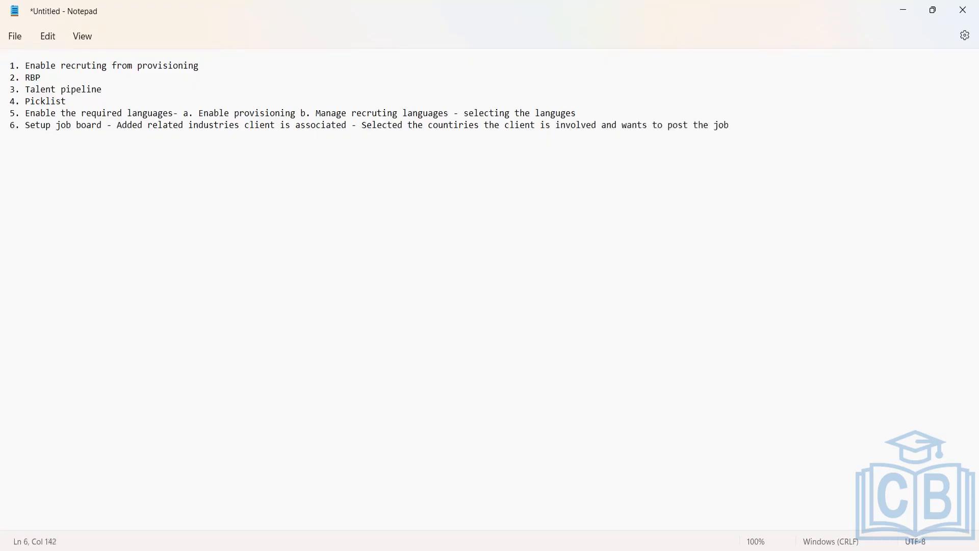
{"action": "type", "text": "s"}
{"action": "key", "text": "Return"}
Step: Review the six listed steps in the notes and add "7. Creation of requisition" below them
{"action": "mouse_move", "coordinate": [50, 66]}
{"action": "left_mouse_down"}
{"action": "mouse_move", "coordinate": [25, 65]}
{"action": "mouse_move", "coordinate": [124, 151]}
{"action": "left_mouse_up"}
{"action": "left_click_drag", "start_coordinate": [742, 126], "coordinate": [44, 78]}
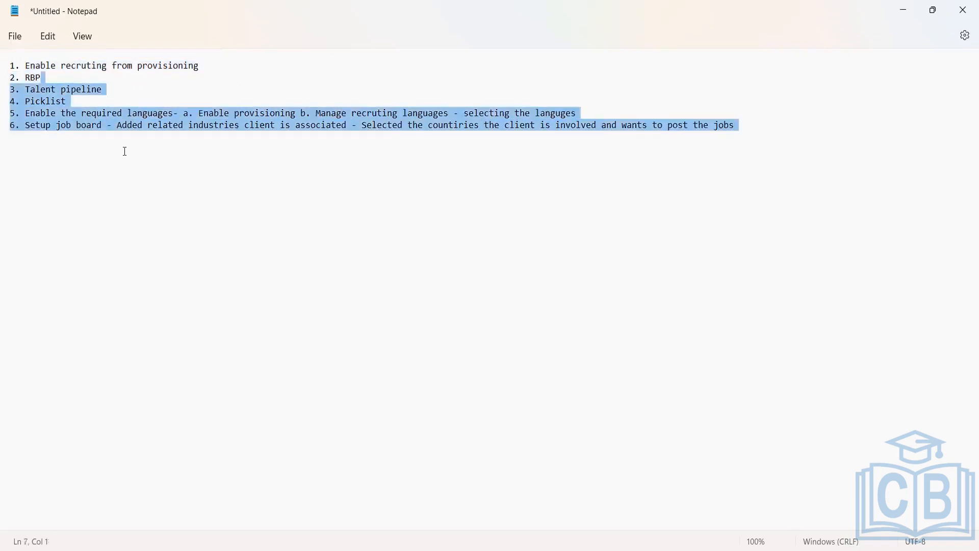
{"action": "key", "text": "ctrl+a"}
{"action": "left_click", "coordinate": [744, 121]}
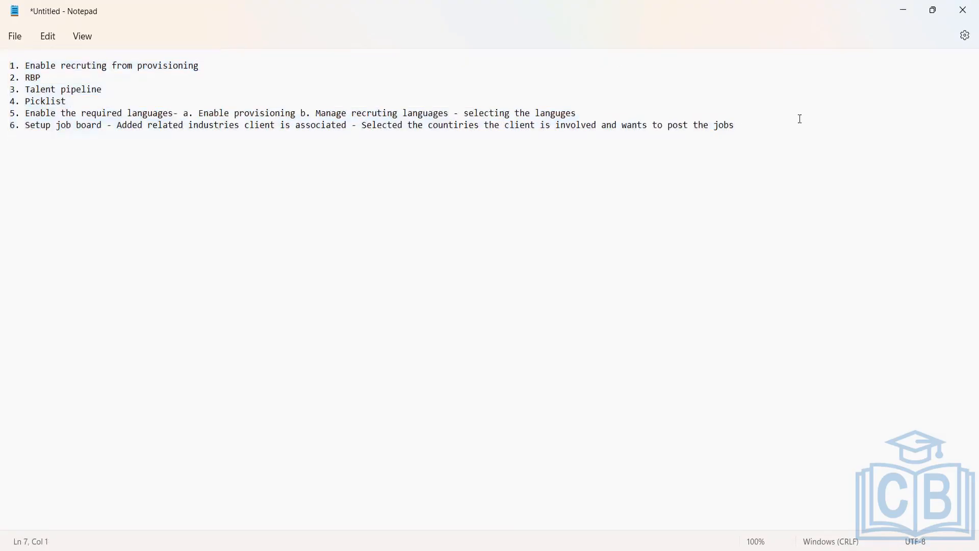
{"action": "type", "text": "7."}
{"action": "type", "text": "Add"}
{"action": "key", "text": "BackSpace"}
{"action": "key", "text": "BackSpace"}
{"action": "key", "text": "BackSpace"}
{"action": "type", "text": "Creation of requisition"}
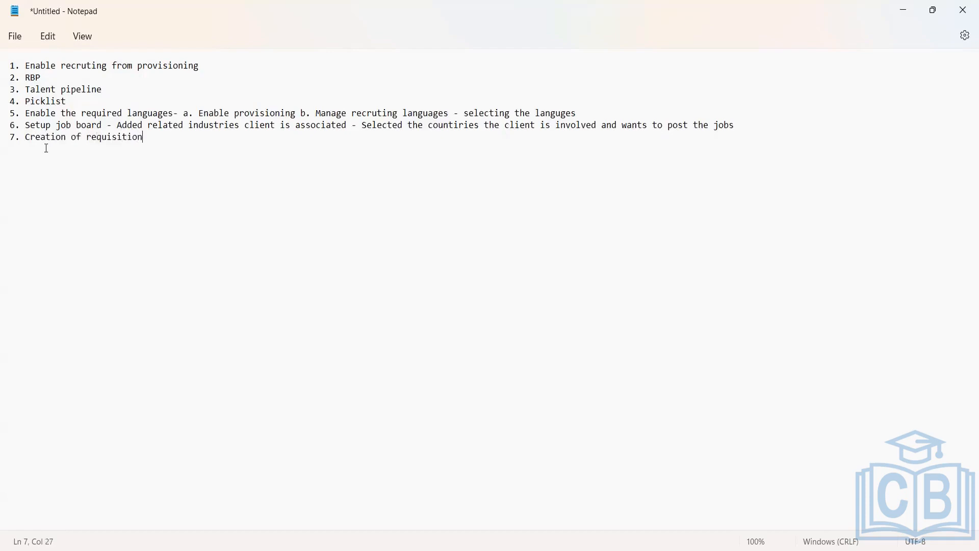
{"action": "key", "text": "Return"}
Step: Return to the SuccessFactors browser window, search the actions for "manage temp", and open Manage Templates
{"action": "left_click", "coordinate": [905, 10]}
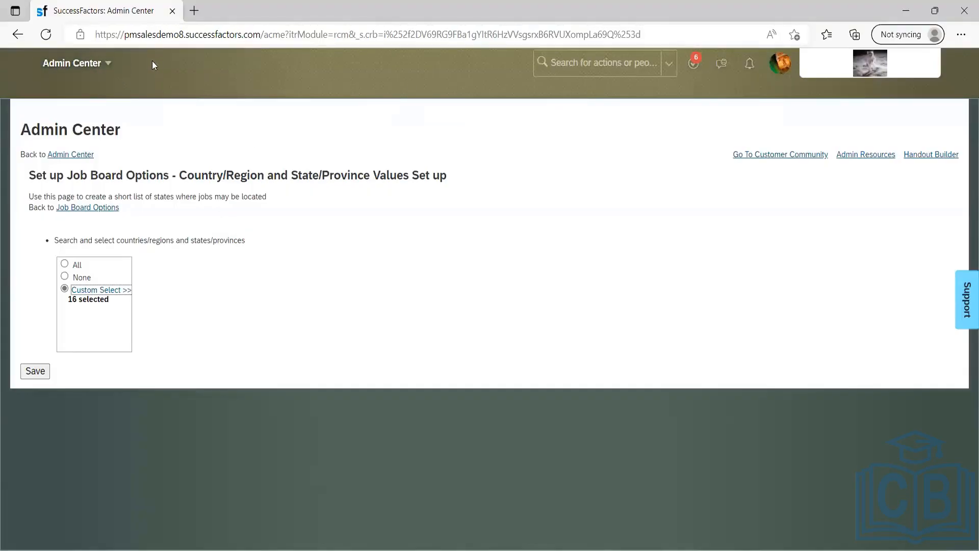
{"action": "left_click", "coordinate": [606, 56]}
{"action": "type", "text": "ma"}
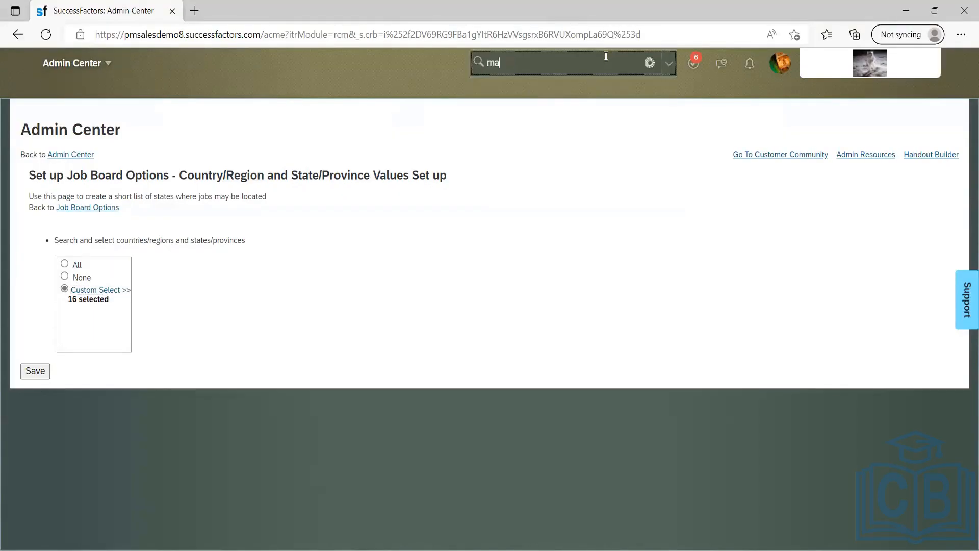
{"action": "type", "text": "nage temp"}
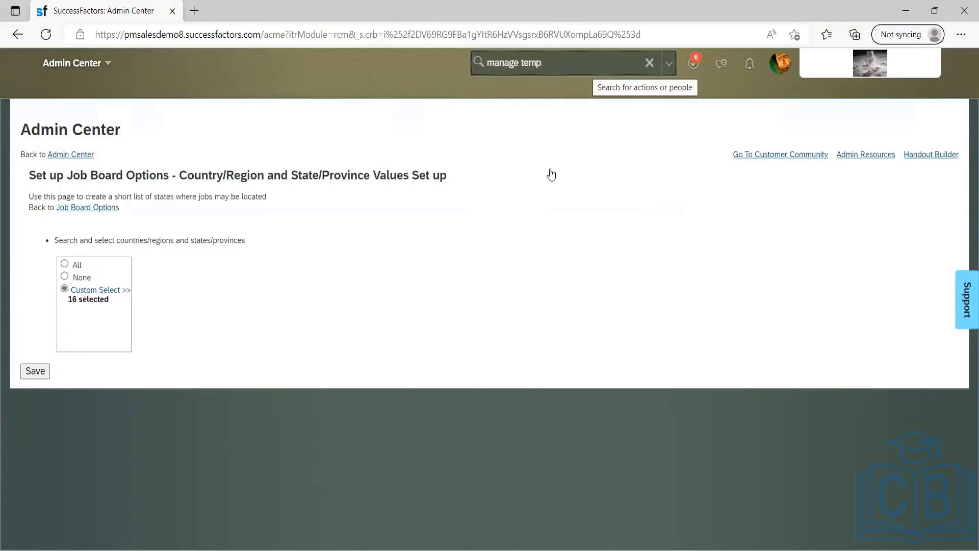
{"action": "left_click", "coordinate": [549, 447]}
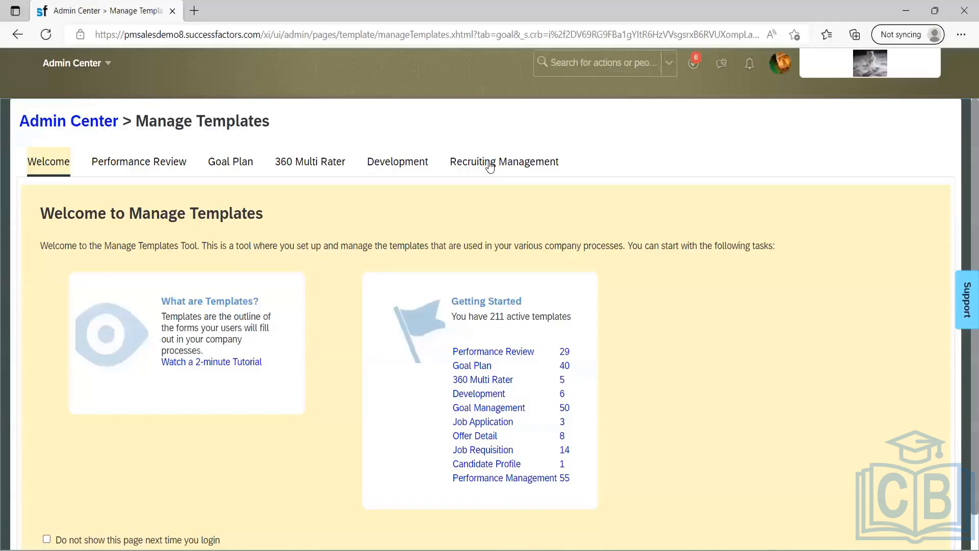
Step: Open the Job Requisition templates of Recruiting Management and make the Basic Job Requisition VPM template active
{"action": "left_click", "coordinate": [489, 162]}
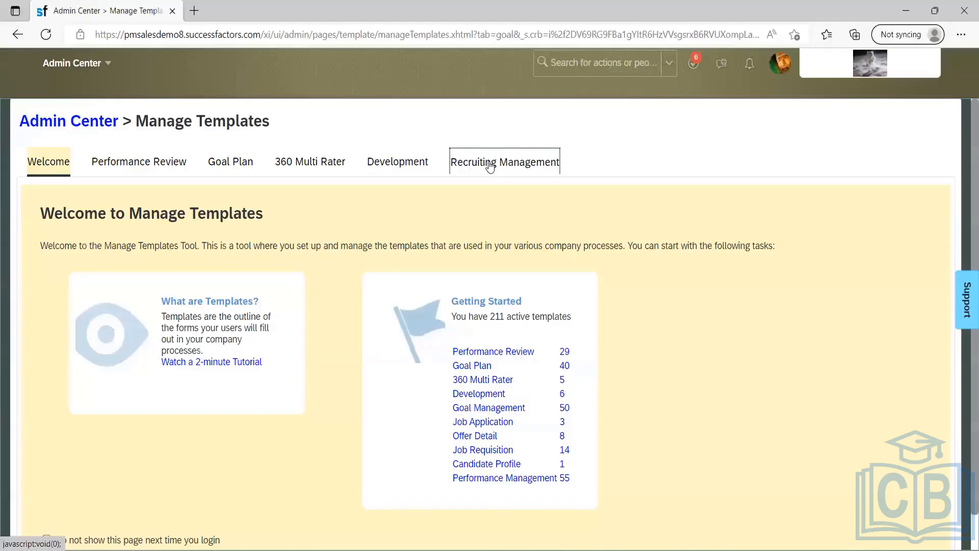
{"action": "left_click", "coordinate": [79, 209]}
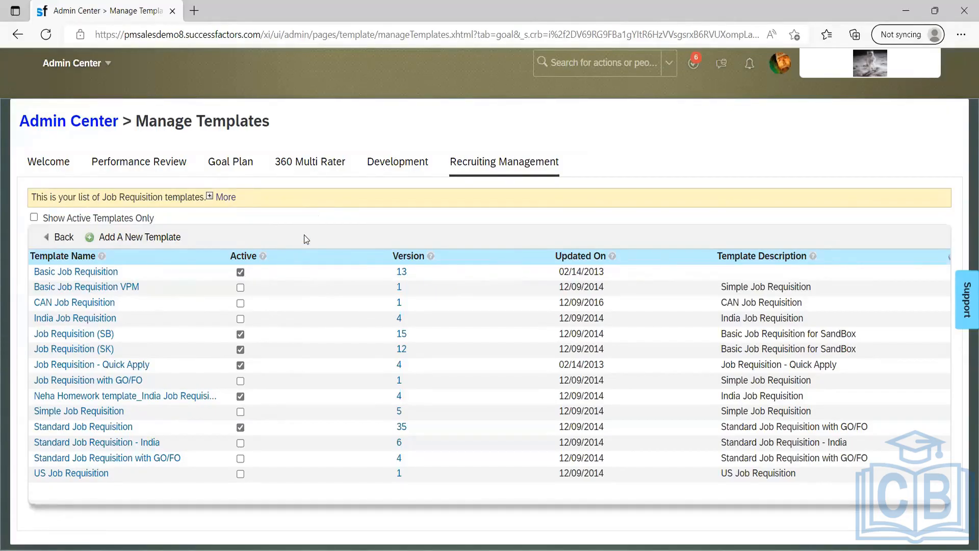
{"action": "left_click", "coordinate": [180, 237]}
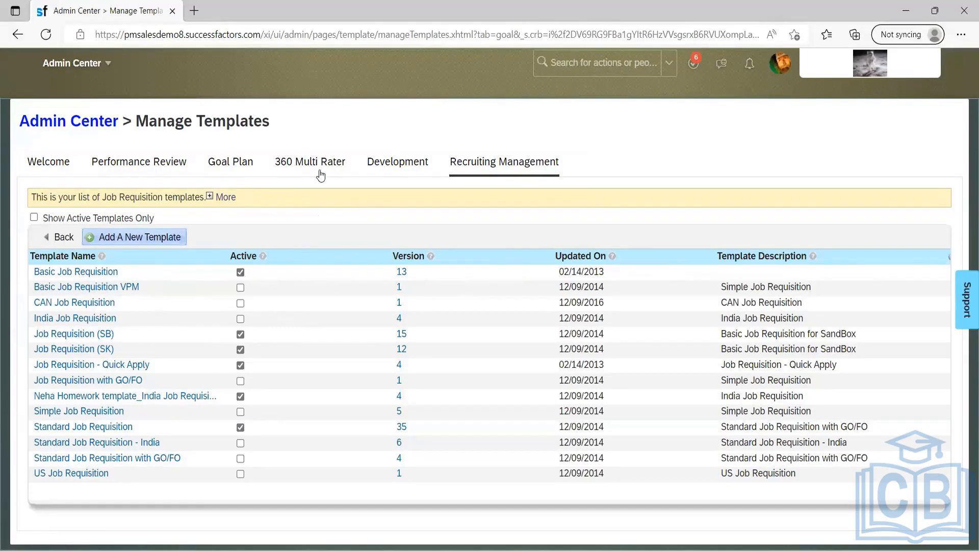
{"action": "left_click", "coordinate": [476, 163]}
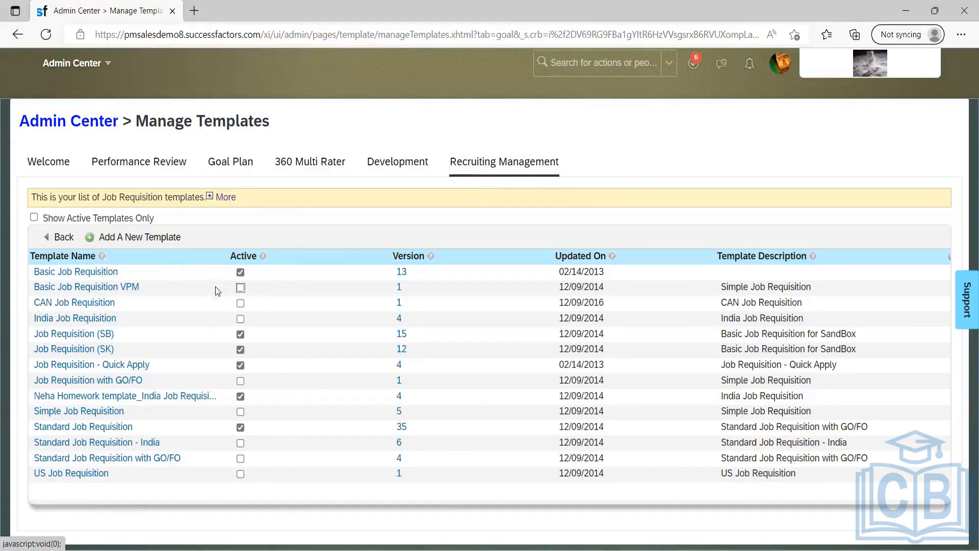
{"action": "left_click", "coordinate": [241, 288]}
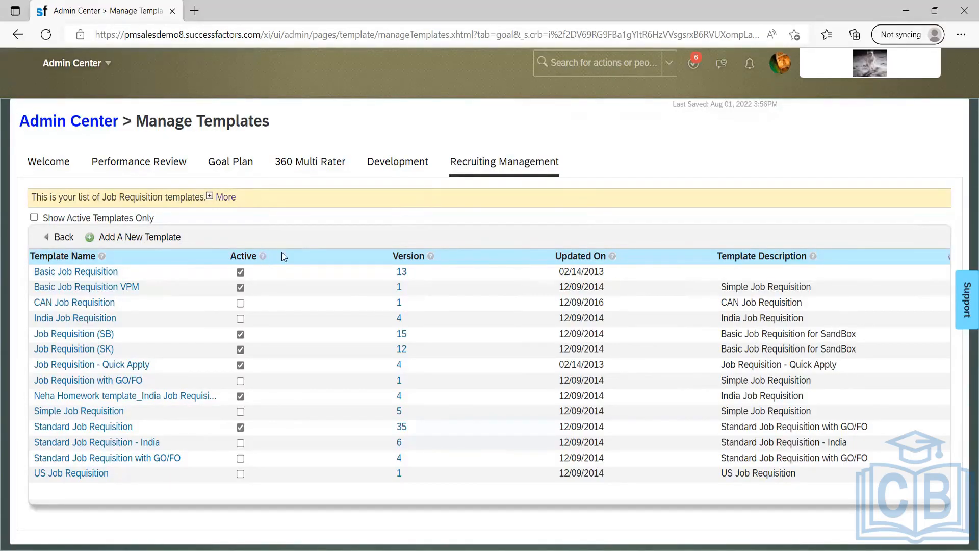
{"action": "mouse_move", "coordinate": [265, 260]}
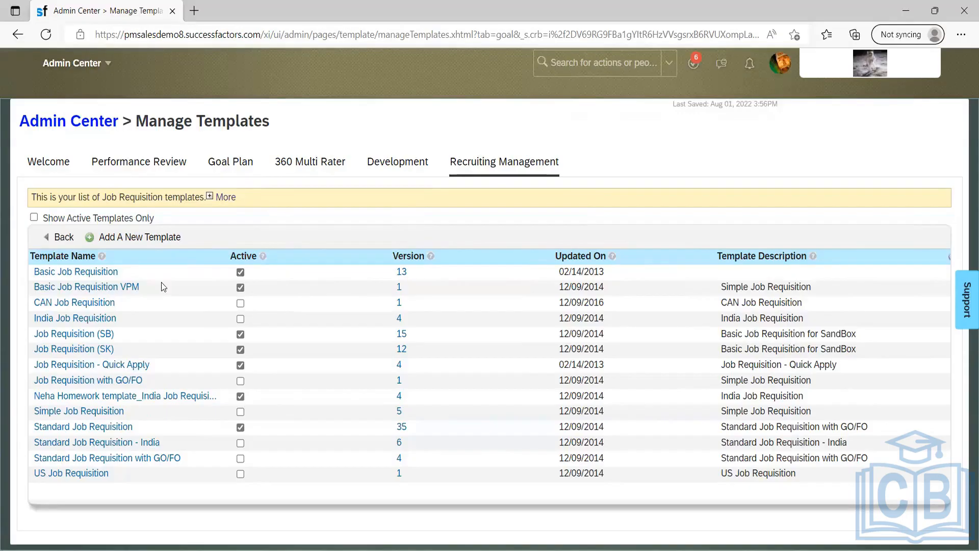
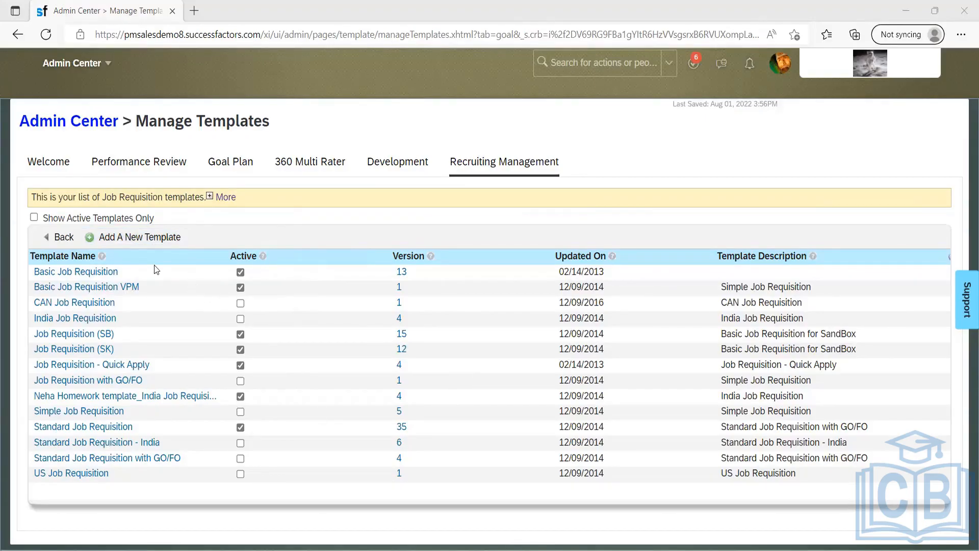
Step: Examine the blank form for a new job requisition template, cancel it, and return to the Job Requisition template list
{"action": "left_click", "coordinate": [126, 247]}
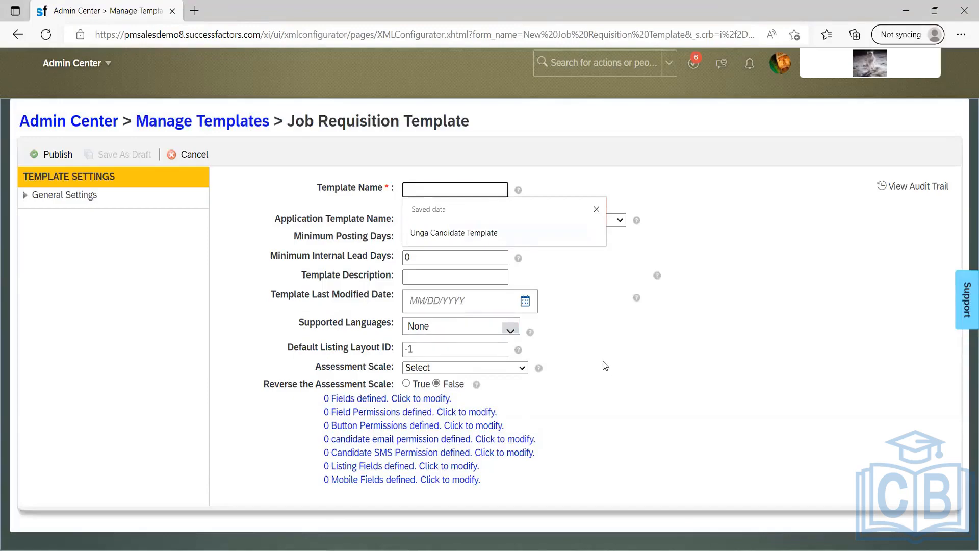
{"action": "left_click", "coordinate": [653, 395]}
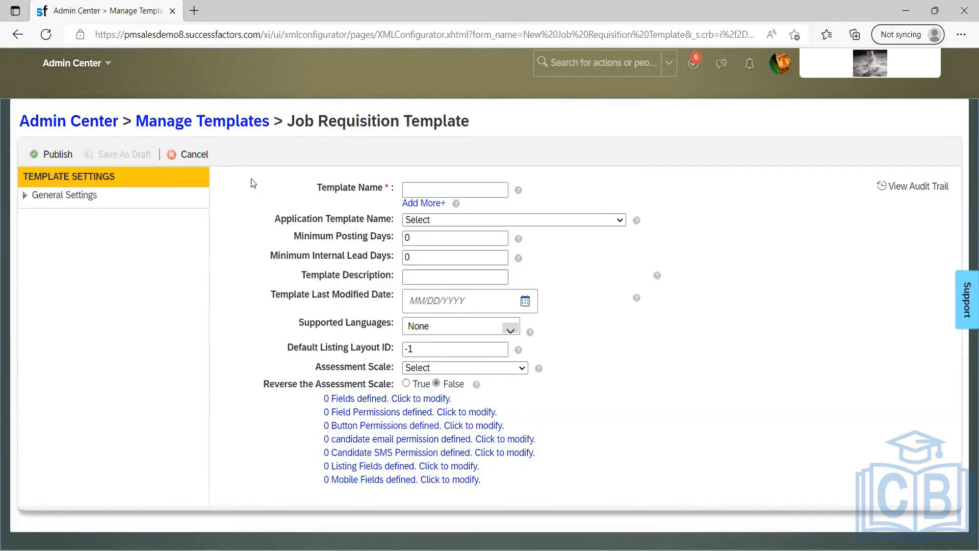
{"action": "left_click", "coordinate": [195, 161]}
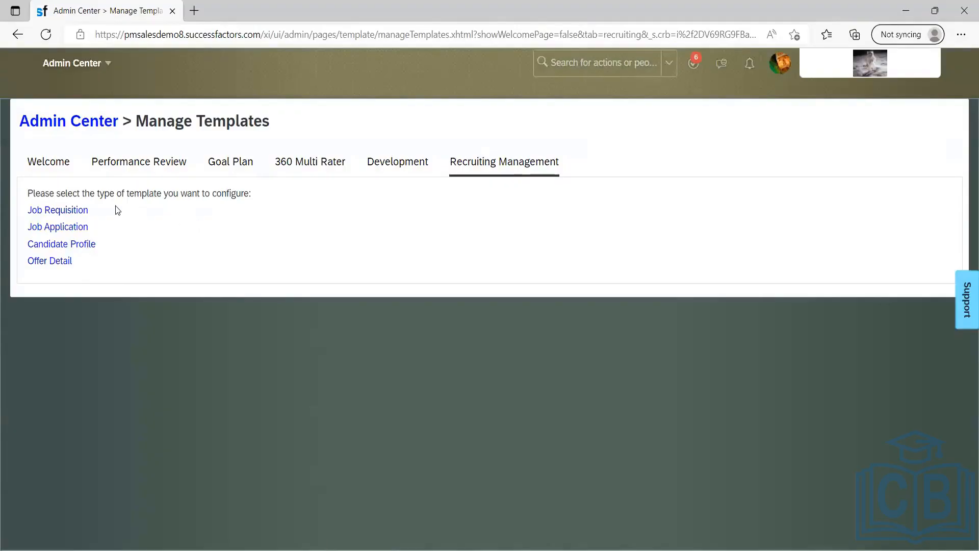
{"action": "left_click", "coordinate": [58, 209]}
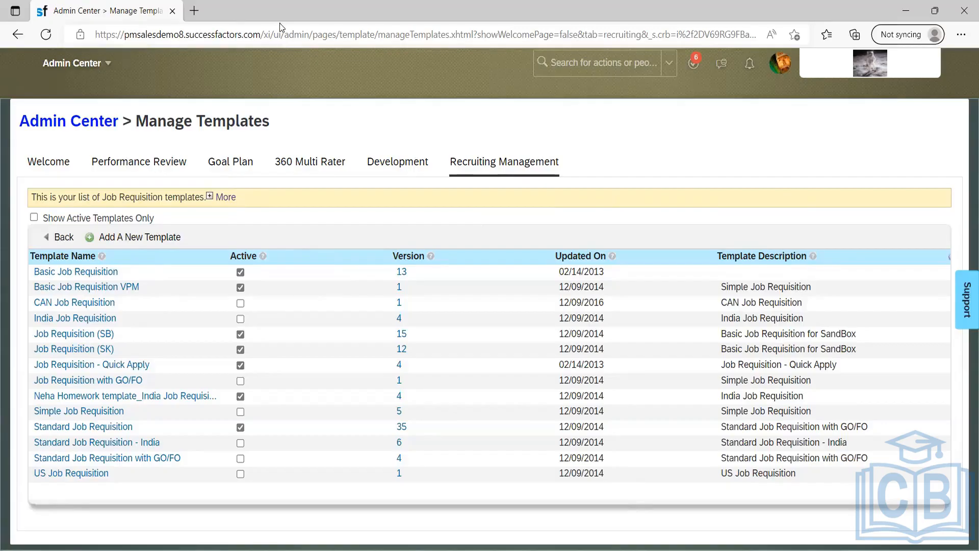
Step: Switch to JRDM_Starter.xml in Notepad++ with the window maximized and create a new blank file
{"action": "key", "text": "alt+Tab"}
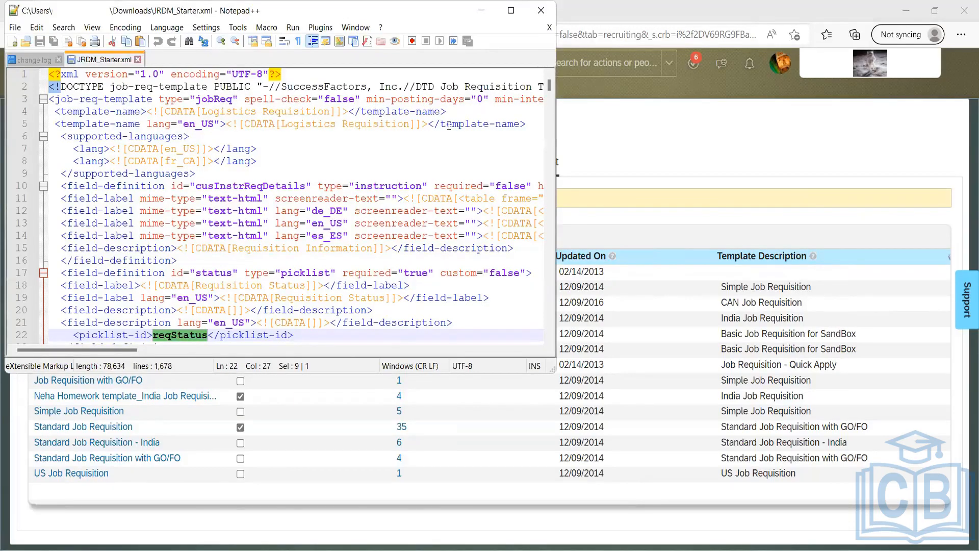
{"action": "key", "text": "super+Up"}
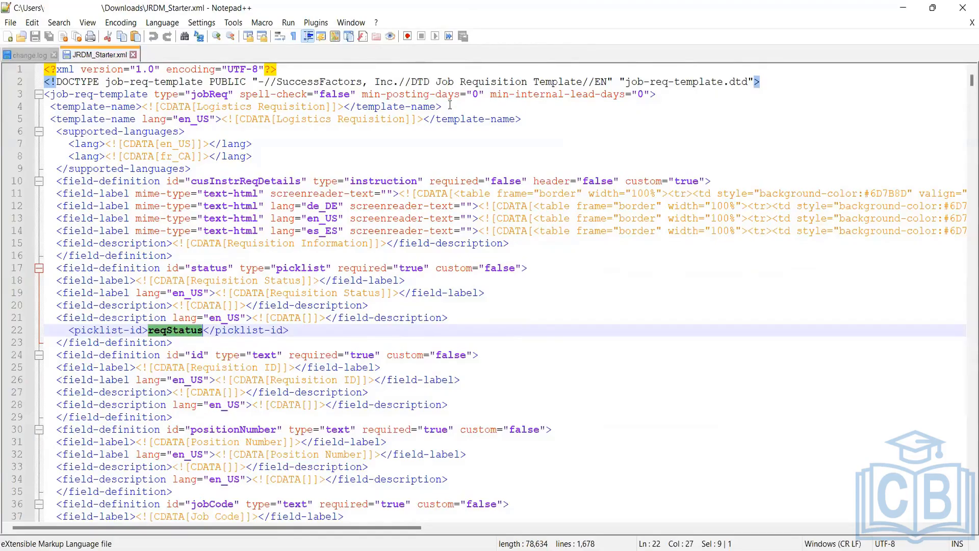
{"action": "left_click_drag", "start_coordinate": [659, 94], "coordinate": [20, 63]}
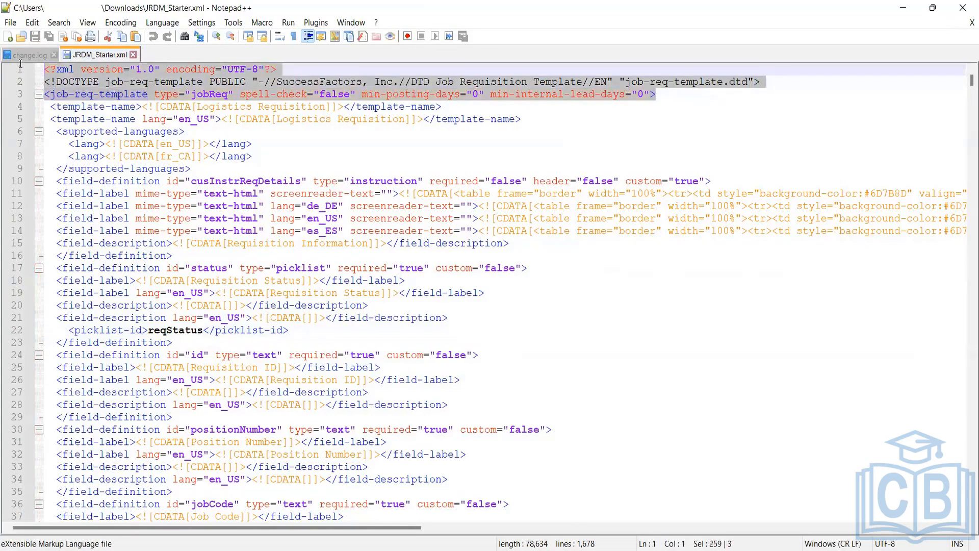
{"action": "left_click", "coordinate": [8, 36]}
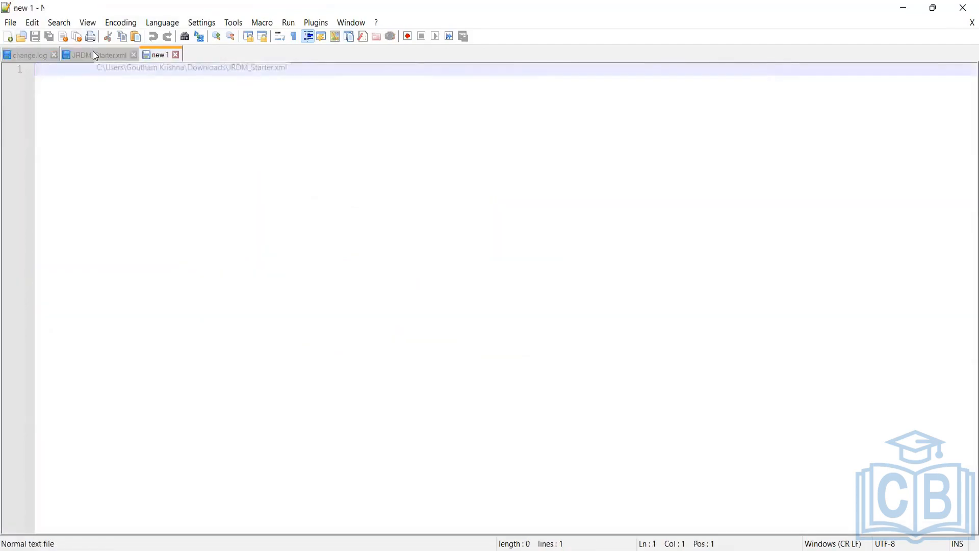
Step: Copy the first three lines of JRDM_Starter.xml, through the job-req-template tag, into the new file and start a fourth line
{"action": "left_click", "coordinate": [92, 55]}
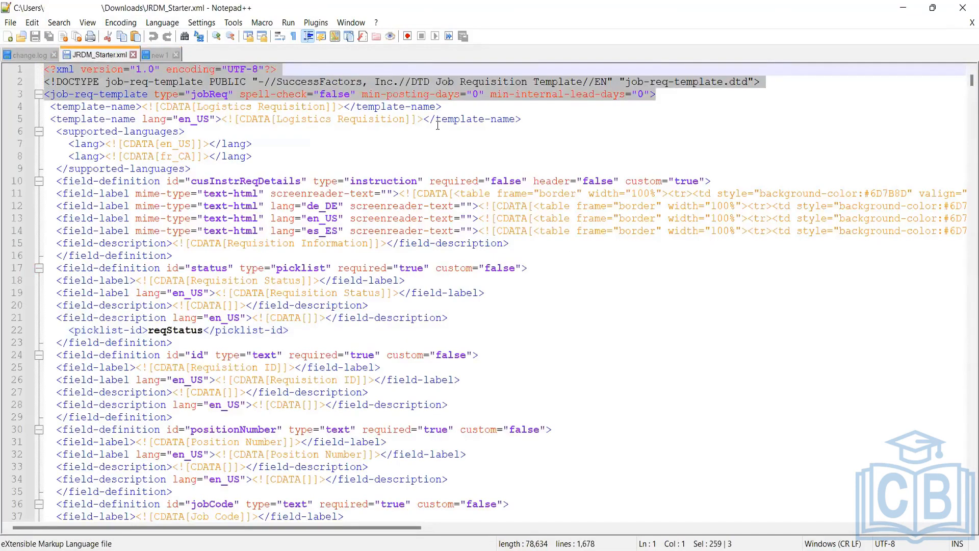
{"action": "left_click_drag", "start_coordinate": [660, 95], "coordinate": [13, 72]}
{"action": "key", "text": "ctrl+c"}
{"action": "left_click", "coordinate": [161, 54]}
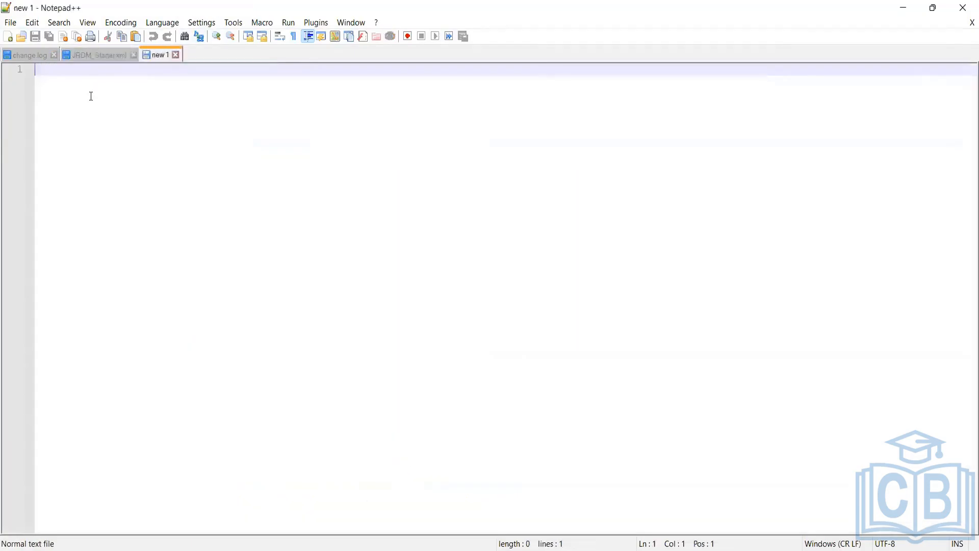
{"action": "key", "text": "ctrl+v"}
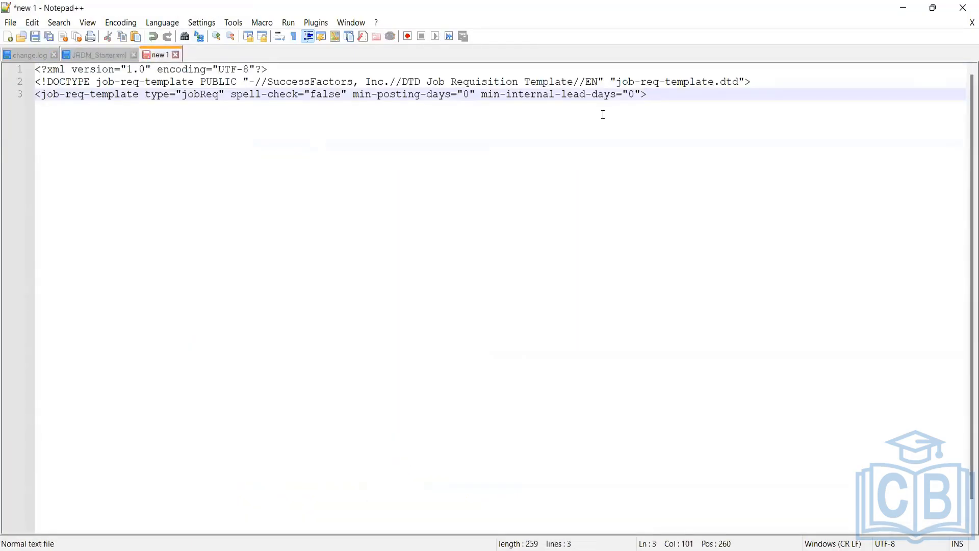
{"action": "key", "text": "Return"}
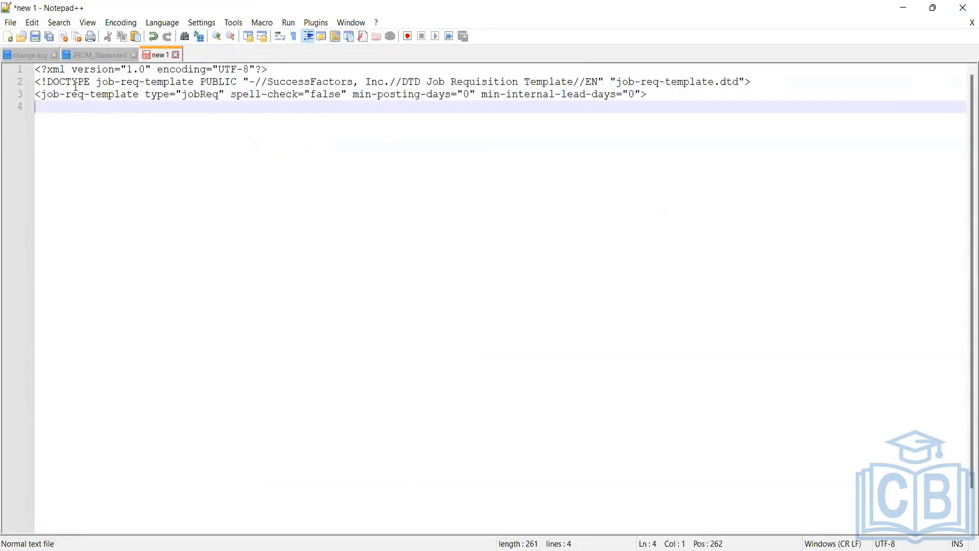
Step: Copy both template-name lines from JRDM_Starter.xml onto lines 4 and 5 of the new file
{"action": "left_click", "coordinate": [84, 57]}
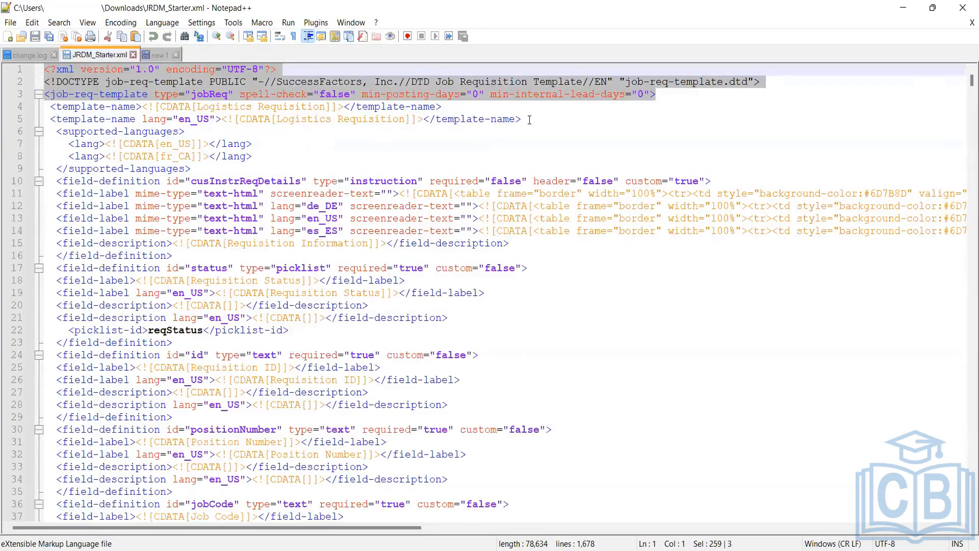
{"action": "left_click_drag", "start_coordinate": [530, 120], "coordinate": [44, 106]}
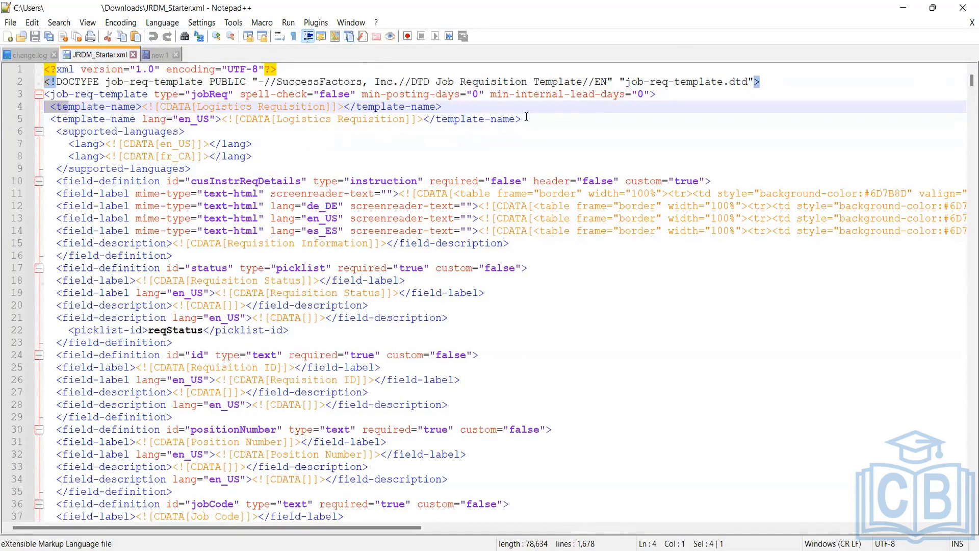
{"action": "left_click_drag", "start_coordinate": [526, 117], "coordinate": [43, 106]}
{"action": "key", "text": "ctrl+c"}
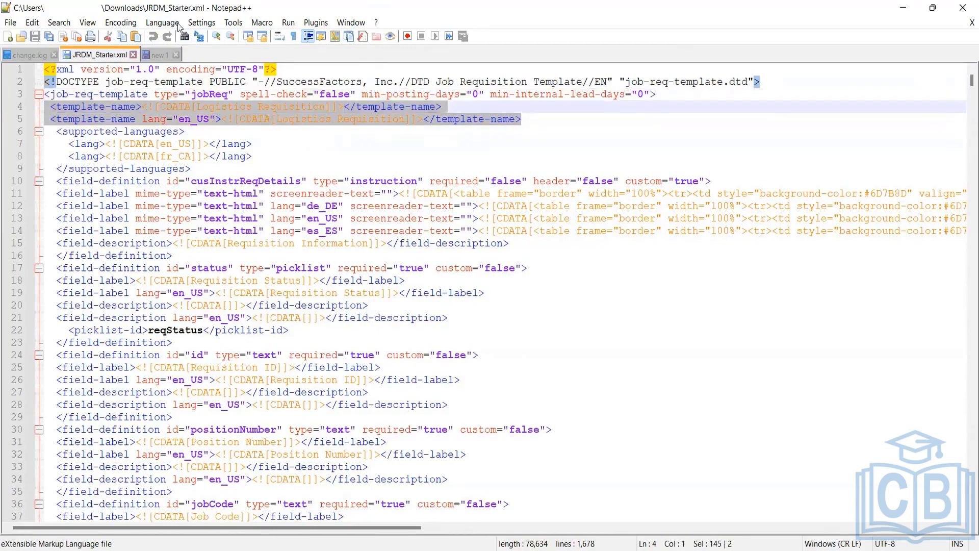
{"action": "left_click", "coordinate": [156, 55]}
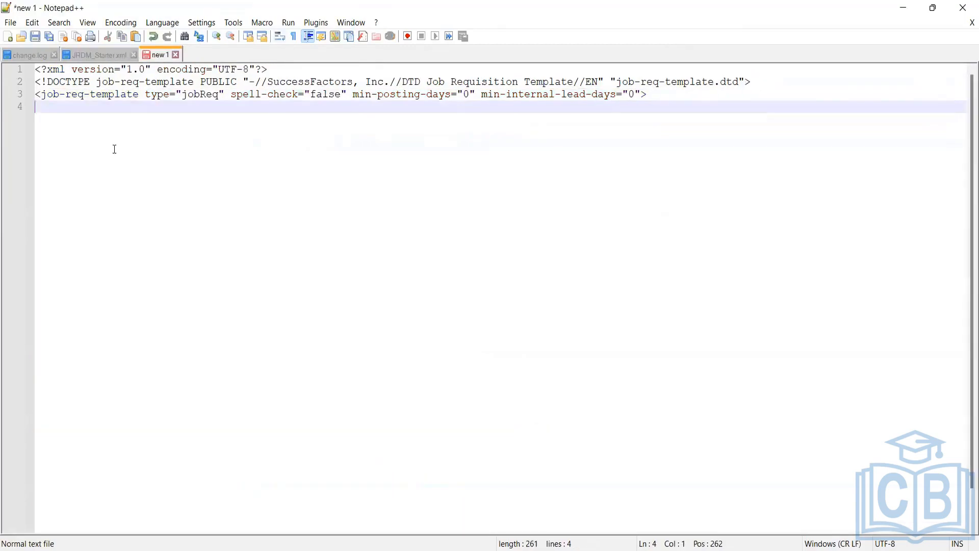
{"action": "key", "text": "ctrl+v"}
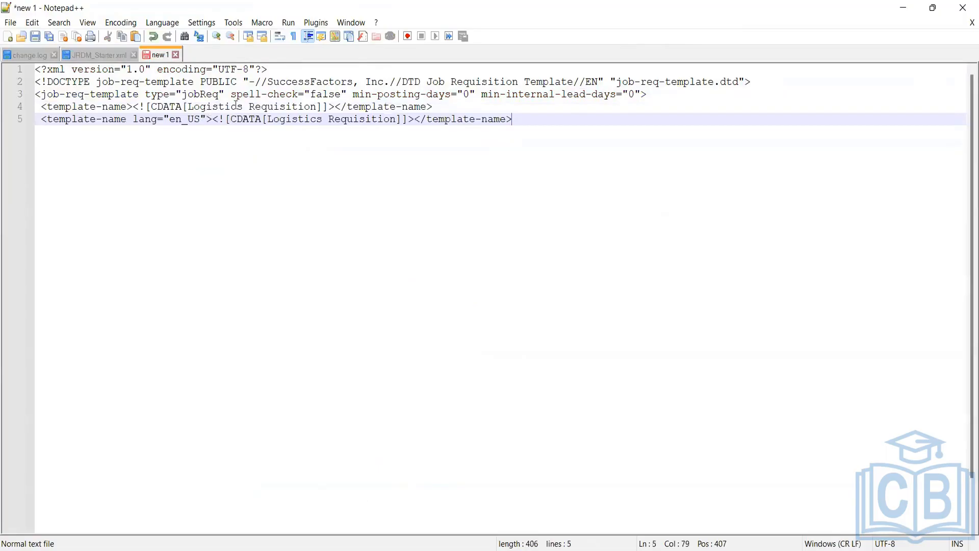
Step: Replace the template name on line 4 of the new file with "Canada Job Requisition"
{"action": "left_click", "coordinate": [314, 108]}
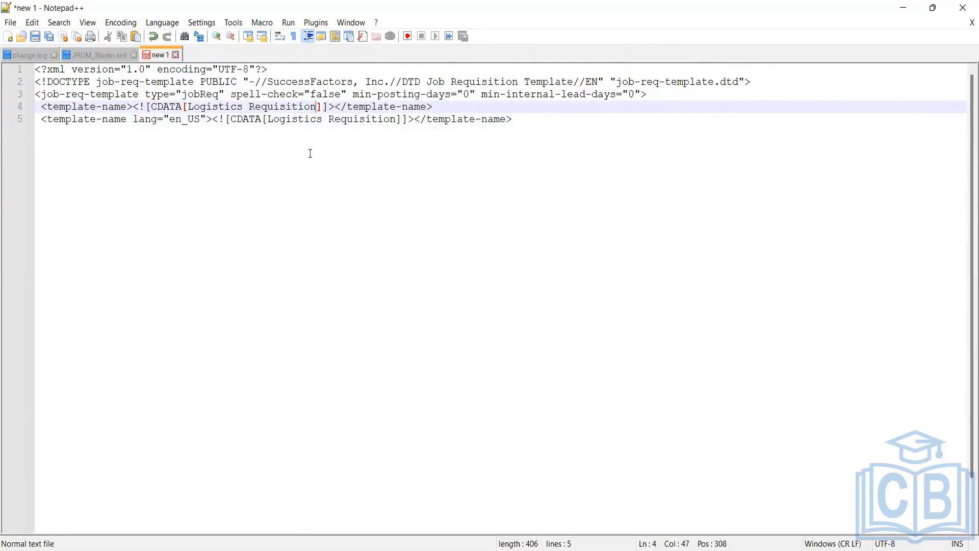
{"action": "key", "text": "BackSpace"}
{"action": "key", "text": "BackSpace"}
{"action": "key", "text": "BackSpace"}
{"action": "key", "text": "BackSpace"}
{"action": "key", "text": "BackSpace"}
{"action": "key", "text": "BackSpace"}
{"action": "key", "text": "BackSpace"}
{"action": "key", "text": "BackSpace"}
{"action": "key", "text": "BackSpace"}
{"action": "key", "text": "BackSpace"}
{"action": "key", "text": "BackSpace"}
{"action": "key", "text": "BackSpace"}
{"action": "key", "text": "BackSpace"}
{"action": "key", "text": "BackSpace"}
{"action": "key", "text": "BackSpace"}
{"action": "key", "text": "BackSpace"}
{"action": "key", "text": "BackSpace"}
{"action": "key", "text": "BackSpace"}
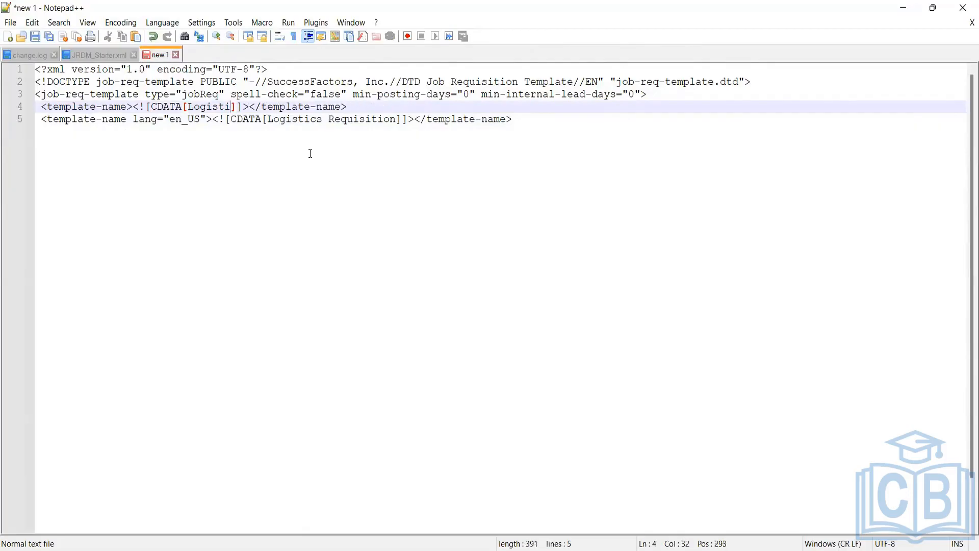
{"action": "key", "text": "BackSpace"}
{"action": "key", "text": "BackSpace"}
{"action": "key", "text": "BackSpace"}
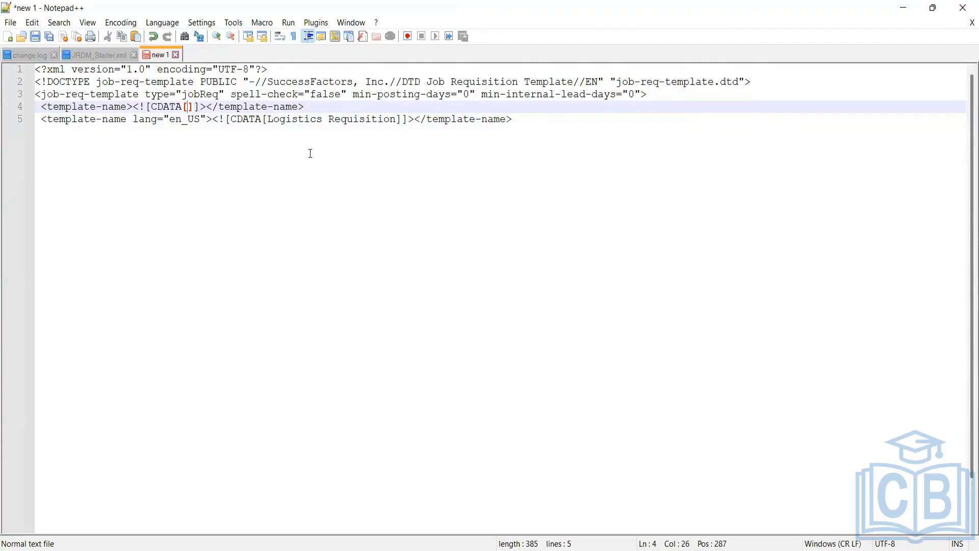
{"action": "type", "text": "C"}
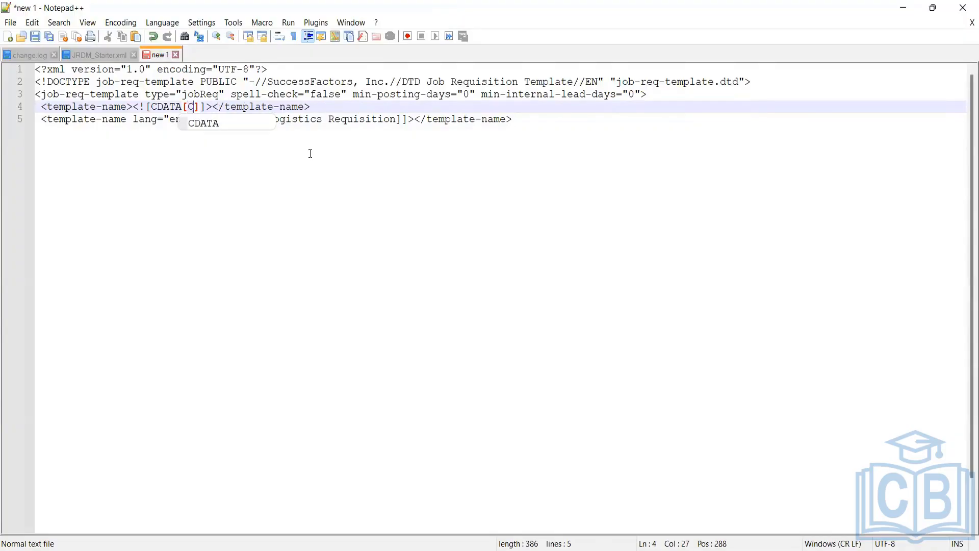
{"action": "type", "text": "anada"}
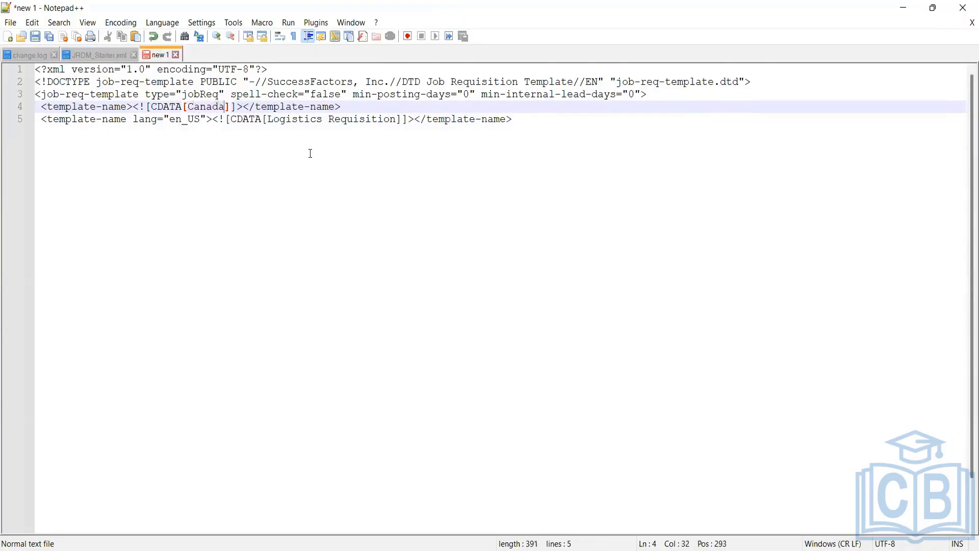
{"action": "type", "text": " Job Re"}
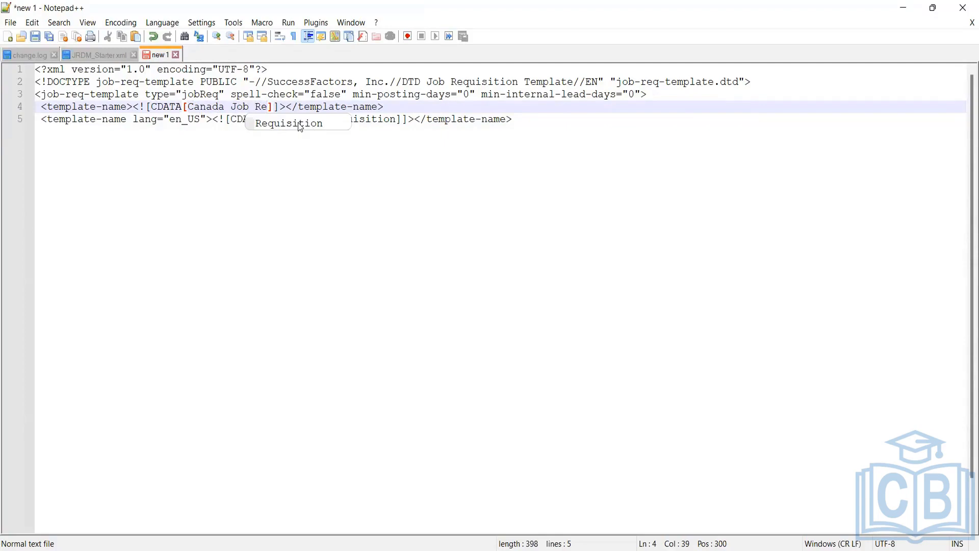
{"action": "type", "text": "quisition"}
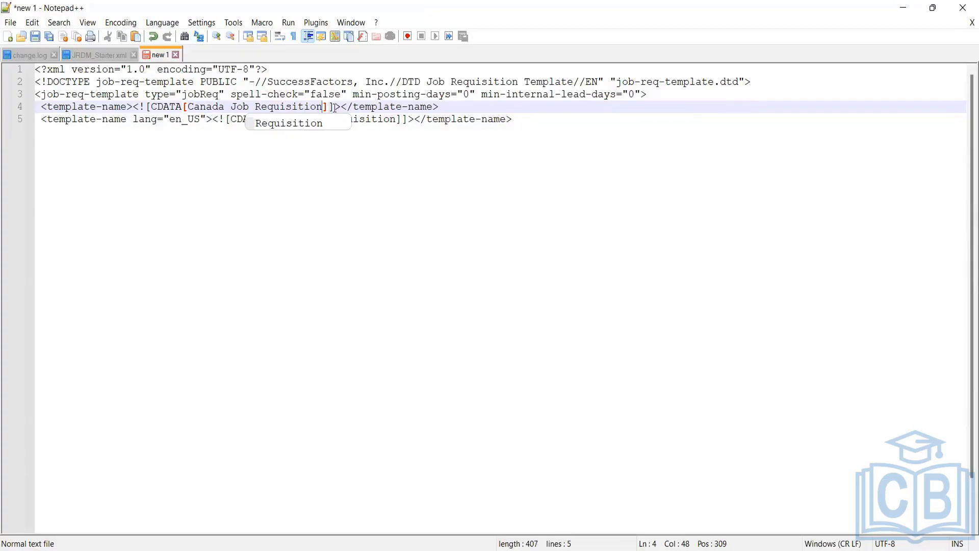
{"action": "left_click", "coordinate": [324, 108]}
{"action": "left_click", "coordinate": [310, 119]}
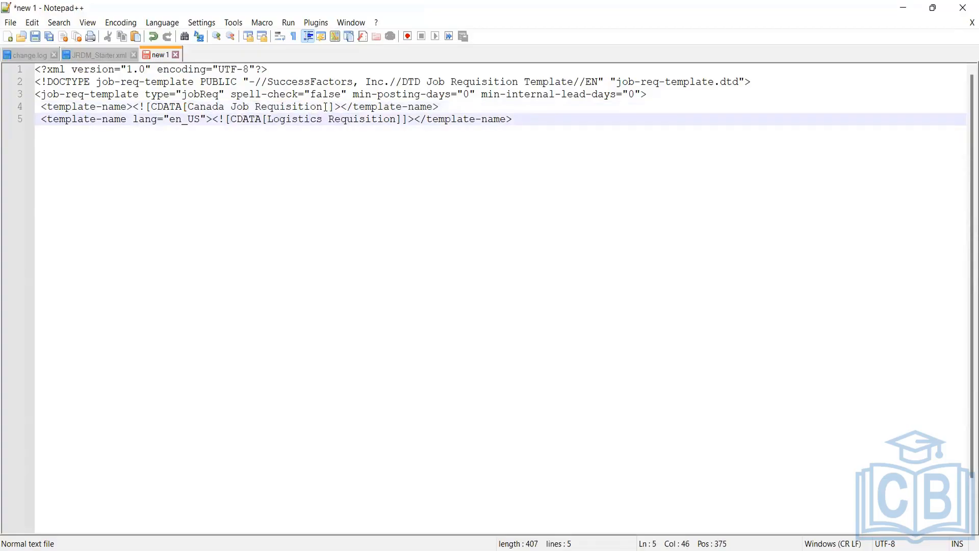
Step: Copy "Canada Job Requisition" from line 4 over the en_US template name on line 5
{"action": "left_click_drag", "start_coordinate": [325, 107], "coordinate": [188, 106]}
{"action": "key", "text": "ctrl+c"}
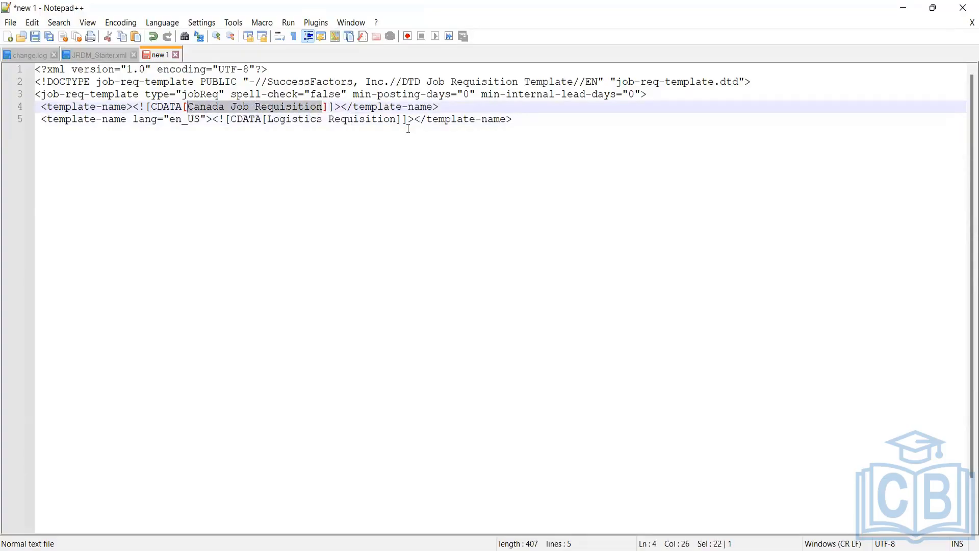
{"action": "left_click_drag", "start_coordinate": [397, 118], "coordinate": [267, 118]}
{"action": "key", "text": "ctrl+v"}
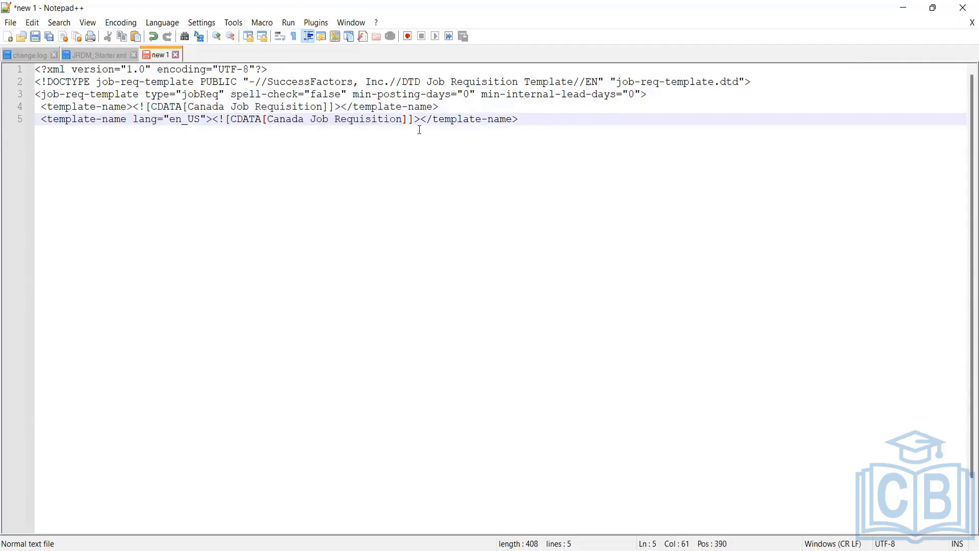
{"action": "left_click", "coordinate": [516, 121]}
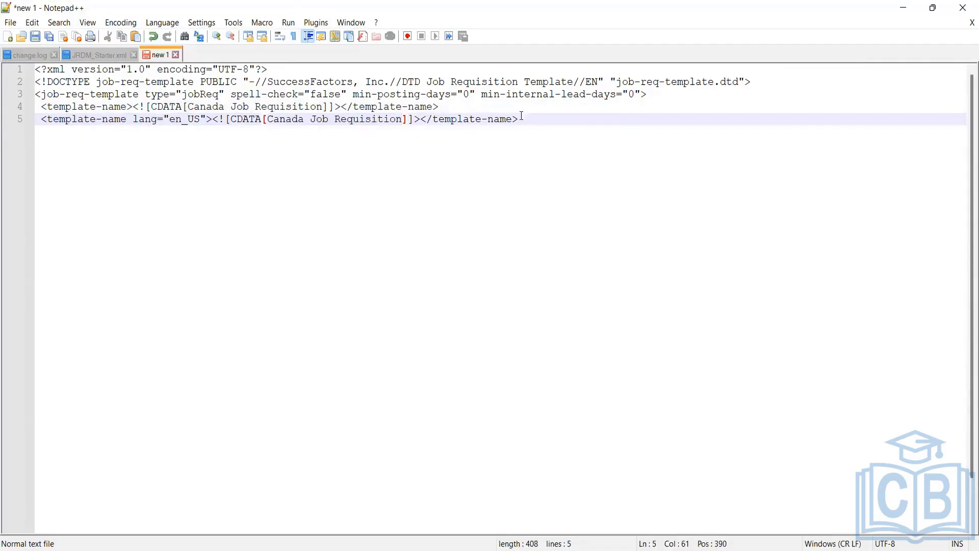
Step: Add a period to the end of the en_US template name on line 5
{"action": "left_click", "coordinate": [387, 121]}
{"action": "key", "text": "Right"}
{"action": "key", "text": "Right"}
{"action": "key", "text": "Right"}
{"action": "key", "text": "Right"}
{"action": "type", "text": "."}
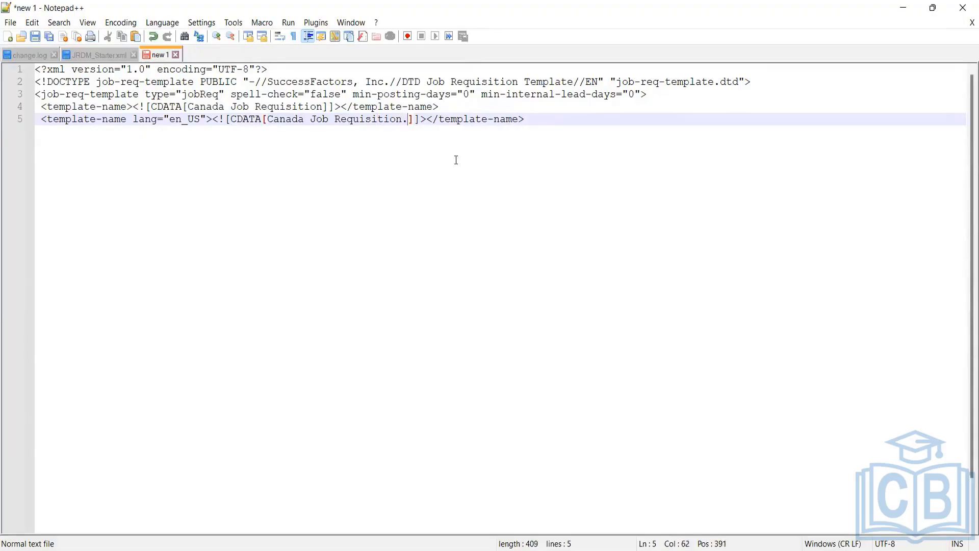
{"action": "key", "text": "End"}
Step: Check the Job Requisition template list in the browser, return to Notepad++, and remove the period from the en_US template name
{"action": "key", "text": "alt+Tab"}
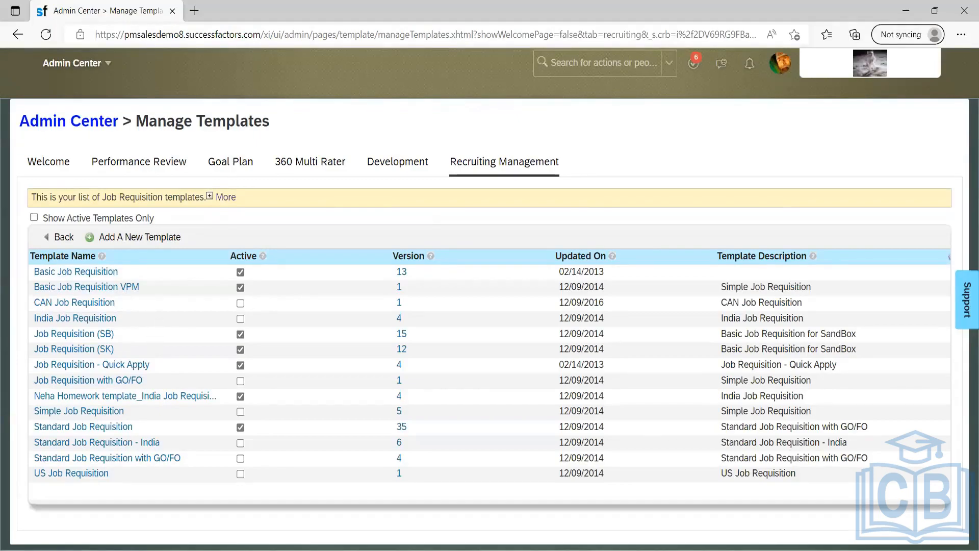
{"action": "key", "text": "alt+Tab"}
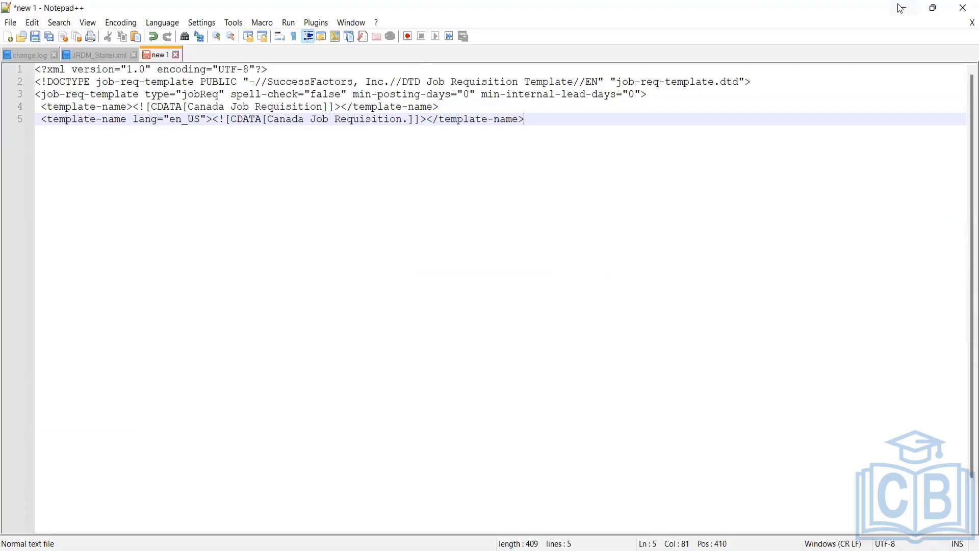
{"action": "key", "text": "alt+Tab"}
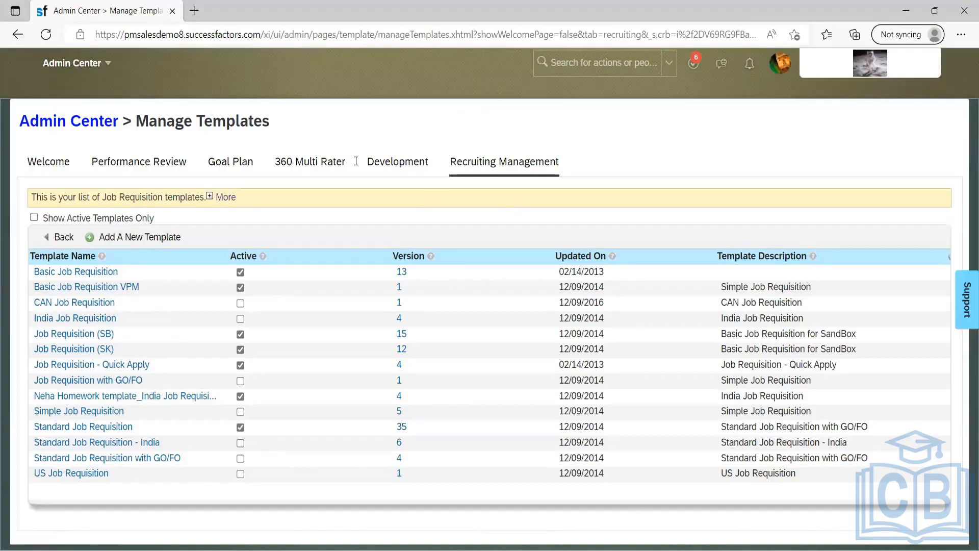
{"action": "key", "text": "alt+Tab"}
{"action": "left_click", "coordinate": [408, 119]}
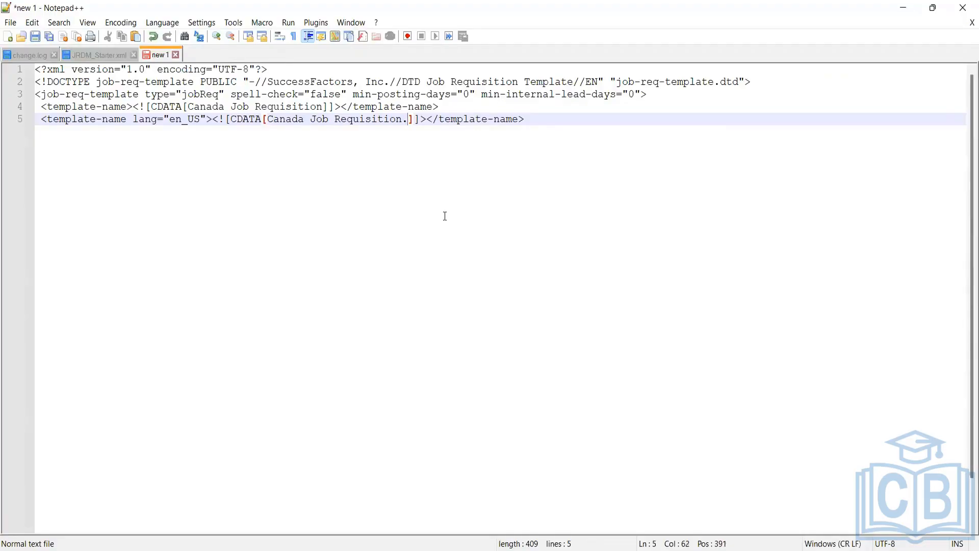
{"action": "key", "text": "BackSpace"}
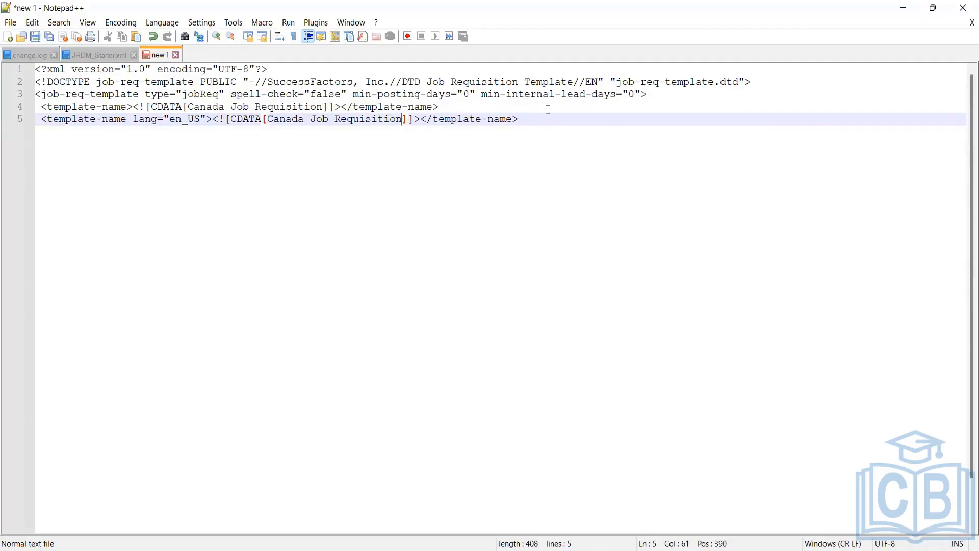
Step: Start a new empty line 6 below the en_US template-name line
{"action": "left_click", "coordinate": [527, 120]}
{"action": "key", "text": "Up"}
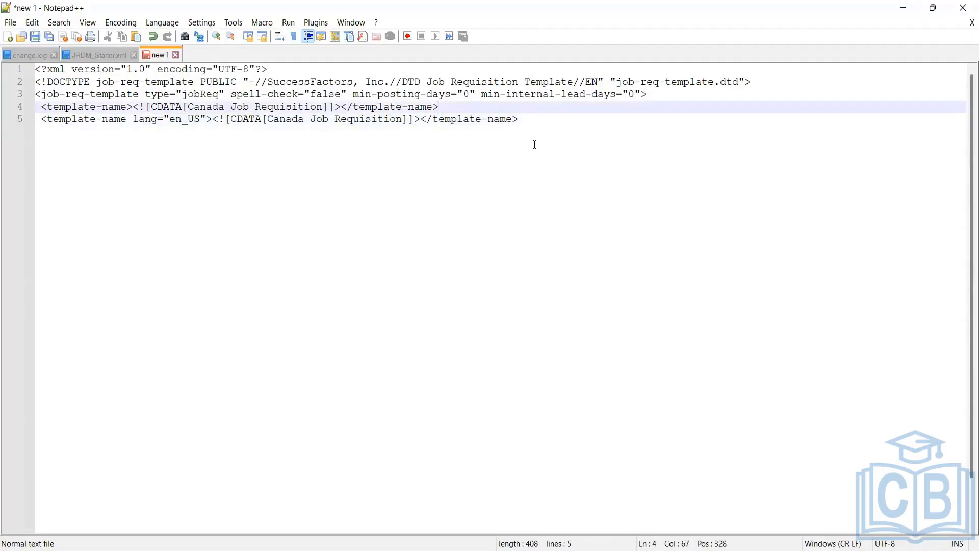
{"action": "left_click", "coordinate": [534, 145]}
{"action": "key", "text": "Return"}
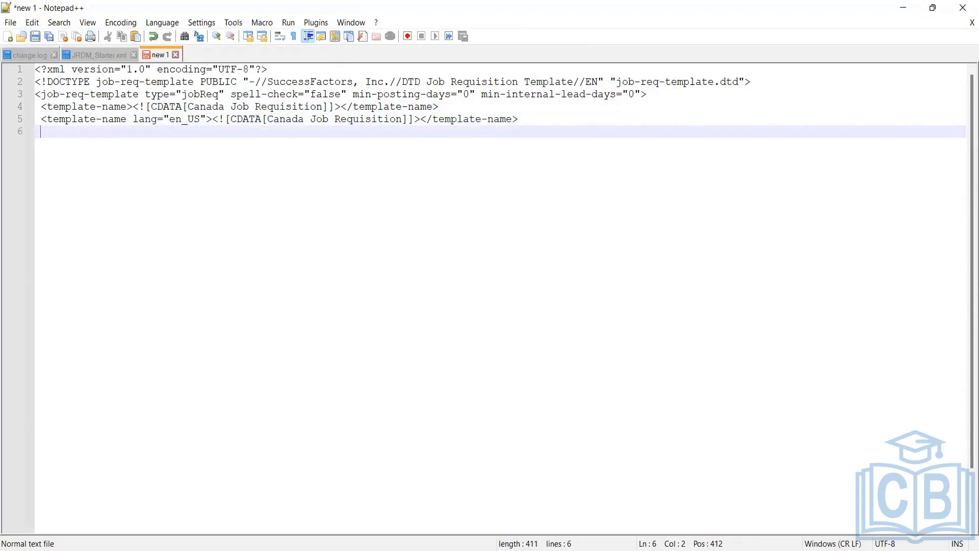
Step: View the Job Requisition template list in the browser, return to the new file in Notepad++, and highlight its first three lines
{"action": "key", "text": "alt+Tab"}
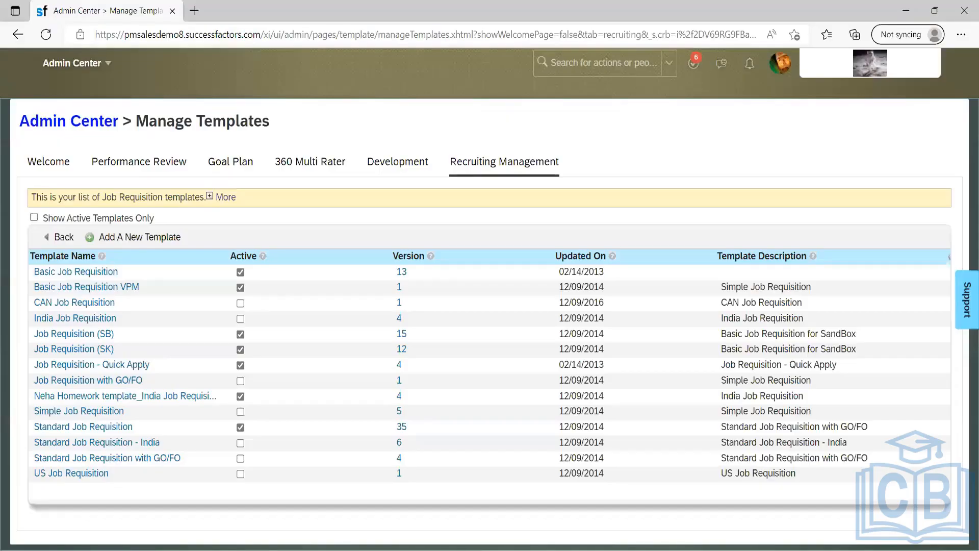
{"action": "key", "text": "alt+Tab"}
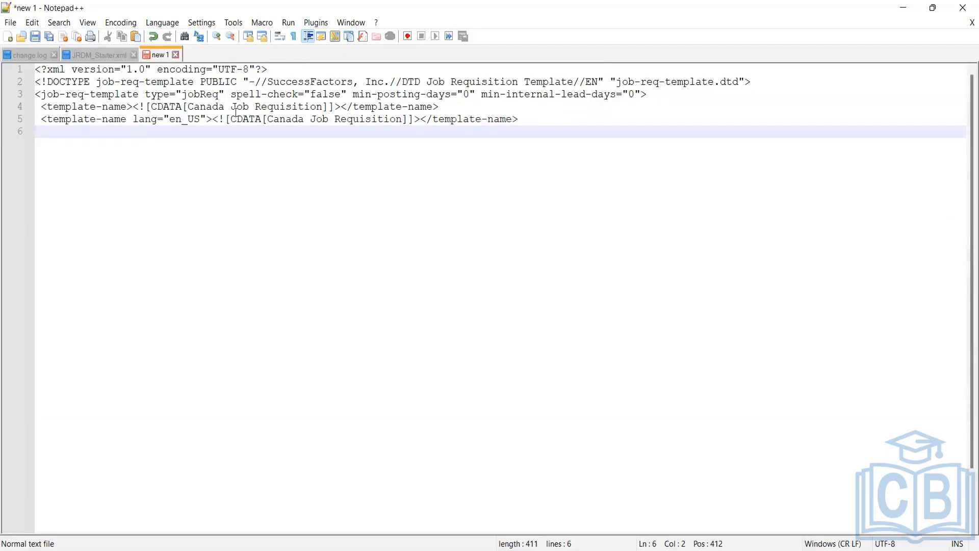
{"action": "left_click_drag", "start_coordinate": [649, 94], "coordinate": [34, 69]}
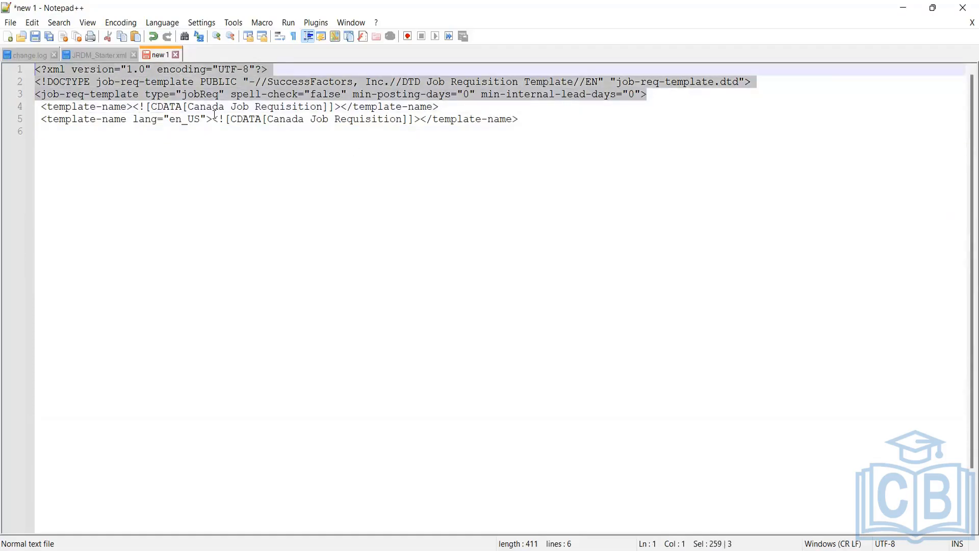
Step: Copy the opening supported-languages tag with its en_US and fr_CA lang lines from JRDM_Starter.xml to line 6 of the new file
{"action": "left_click", "coordinate": [442, 107]}
{"action": "left_click_drag", "start_coordinate": [524, 122], "coordinate": [31, 109]}
{"action": "left_click", "coordinate": [159, 139]}
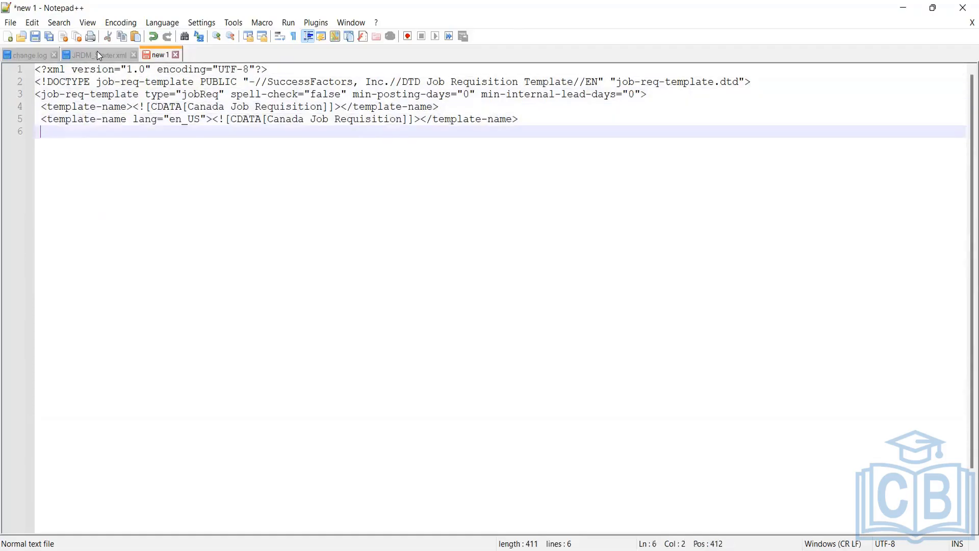
{"action": "left_click", "coordinate": [99, 55]}
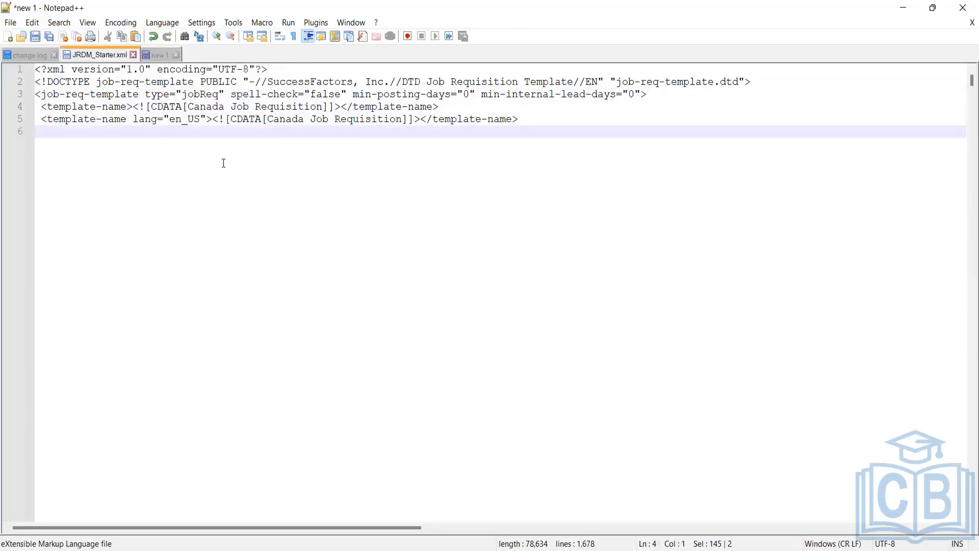
{"action": "left_click", "coordinate": [162, 156]}
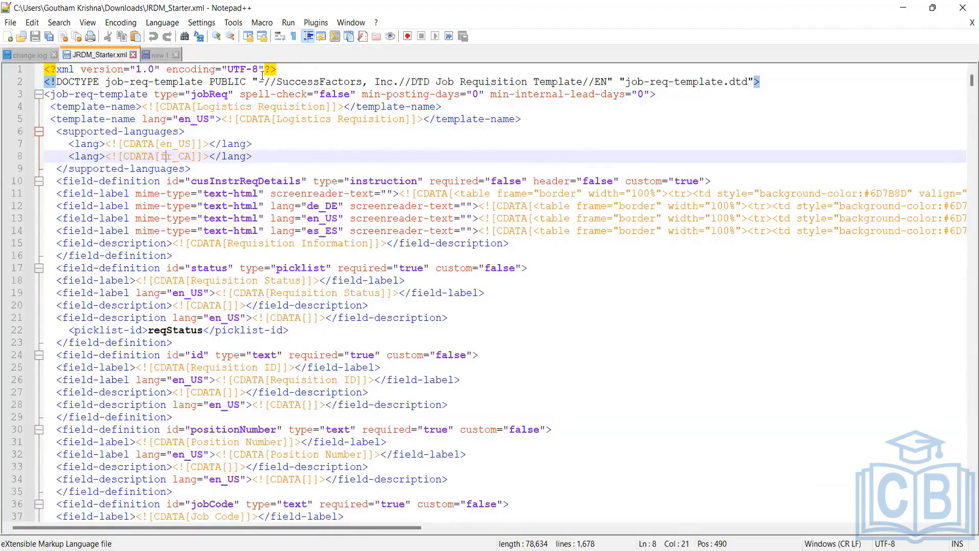
{"action": "left_click_drag", "start_coordinate": [253, 157], "coordinate": [43, 131]}
{"action": "key", "text": "ctrl+c"}
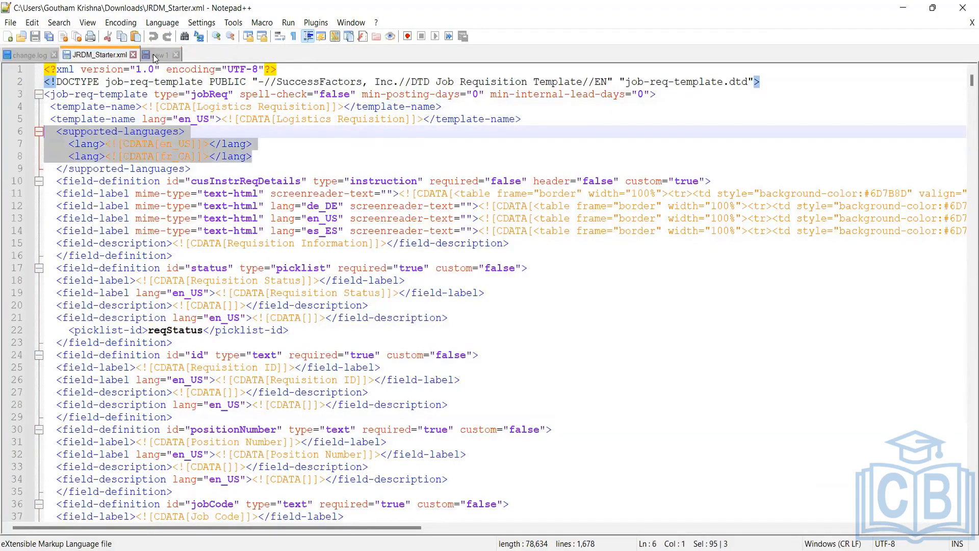
{"action": "left_click", "coordinate": [155, 55]}
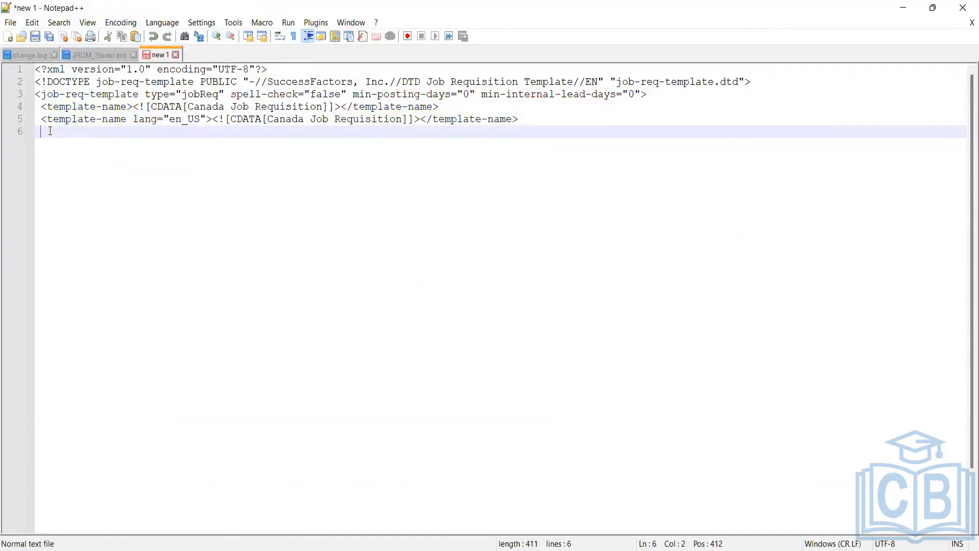
{"action": "key", "text": "ctrl+v"}
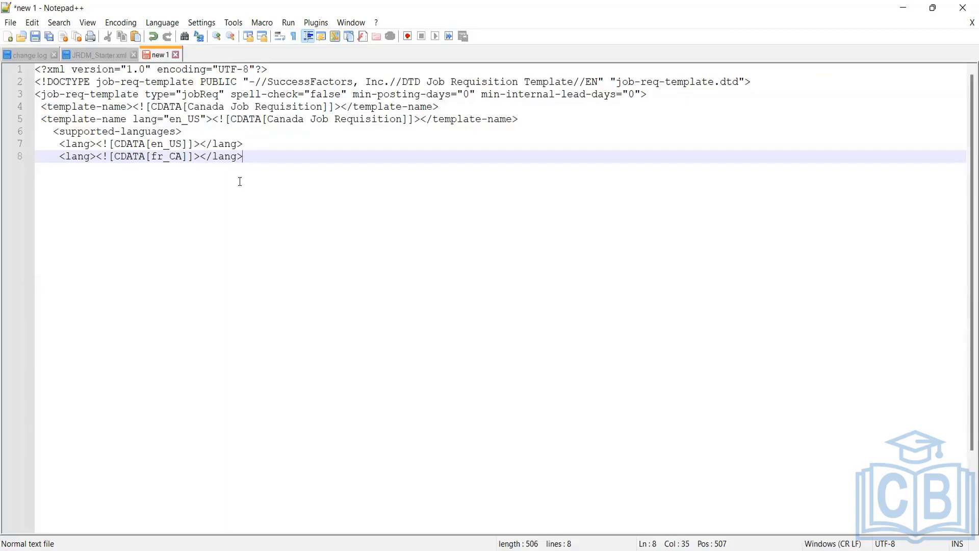
Step: Duplicate the fr_CA lang line onto a new line 9 directly below it
{"action": "left_click_drag", "start_coordinate": [244, 158], "coordinate": [59, 158]}
{"action": "key", "text": "ctrl+c"}
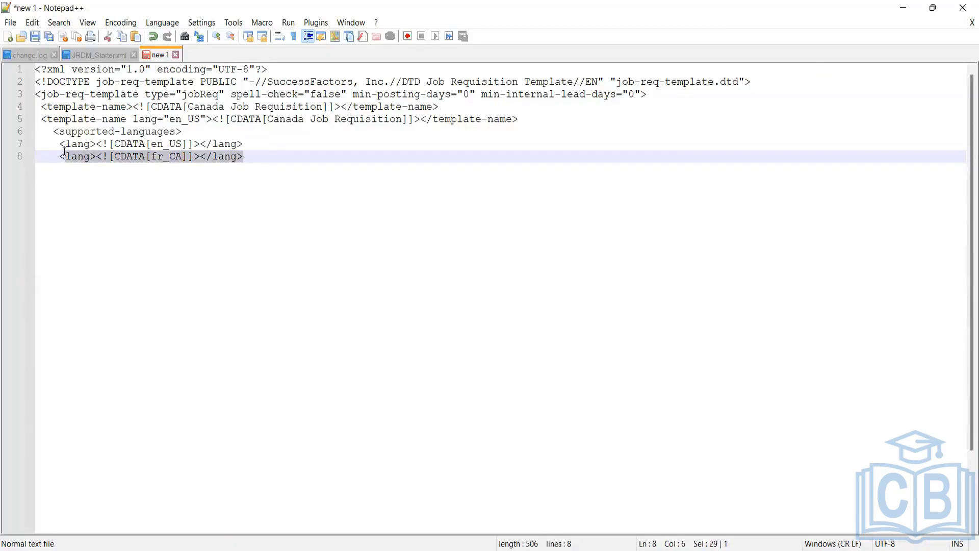
{"action": "left_click", "coordinate": [250, 162]}
{"action": "key", "text": "Return"}
{"action": "key", "text": "ctrl+v"}
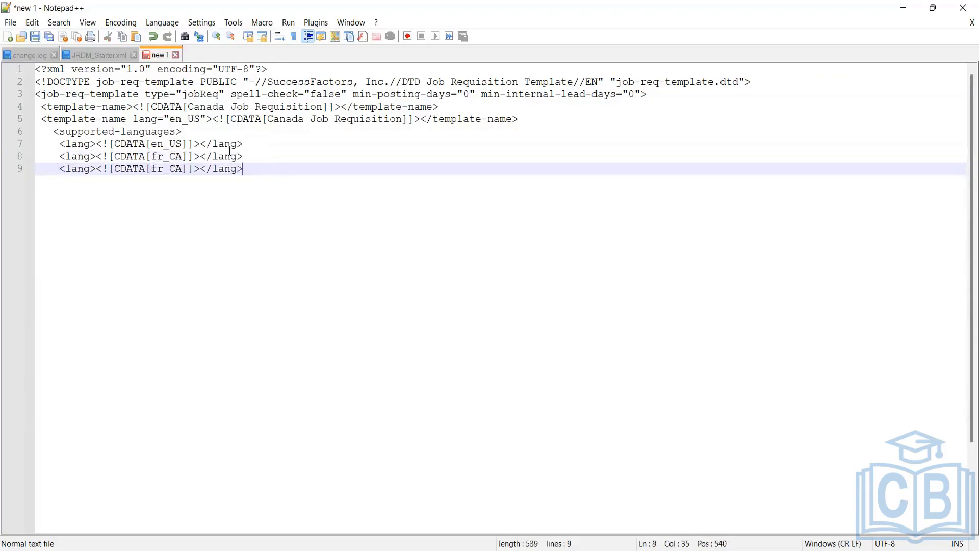
Step: Change the language code in the duplicated lang line on line 9 to en_UK
{"action": "left_click", "coordinate": [163, 167]}
{"action": "key", "text": "BackSpace"}
{"action": "key", "text": "BackSpace"}
{"action": "type", "text": "en"}
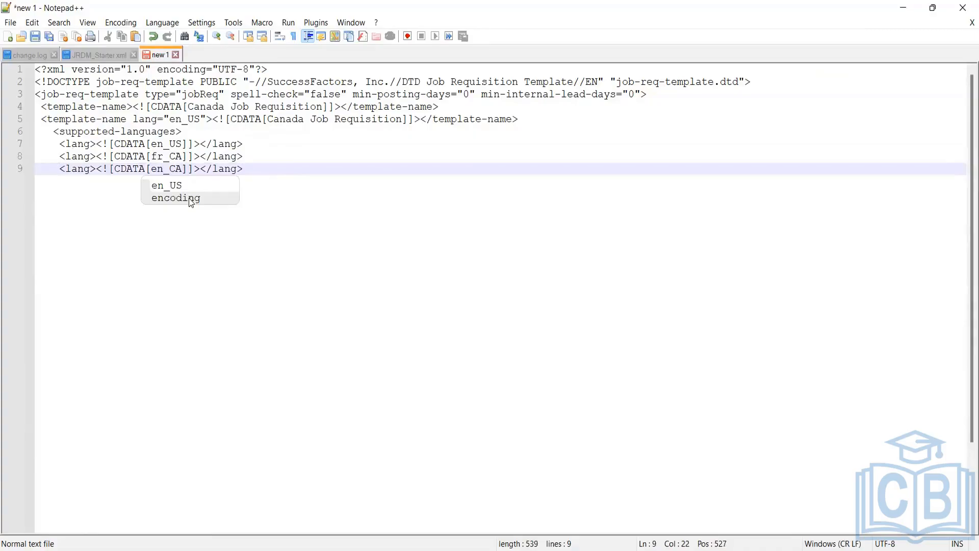
{"action": "key", "text": "Right"}
{"action": "key", "text": "Right"}
{"action": "key", "text": "Right"}
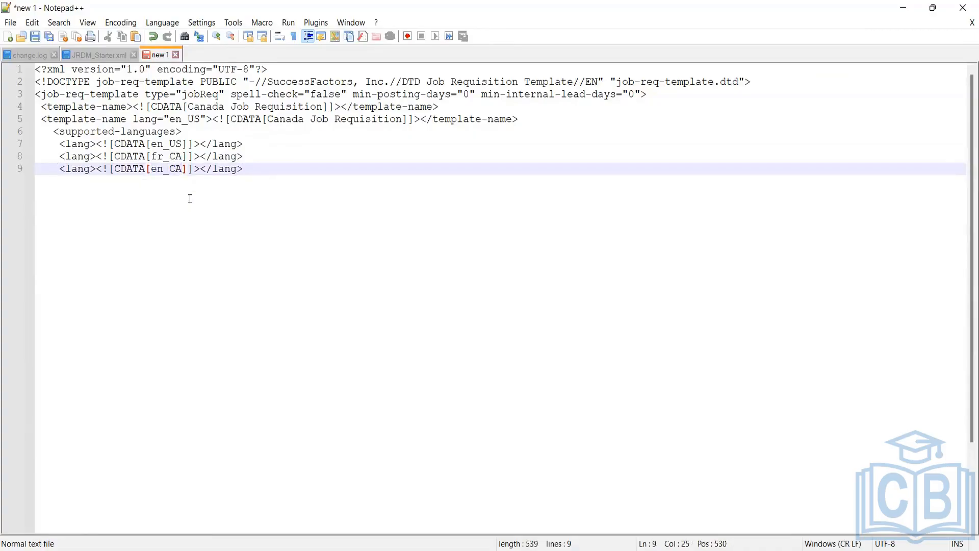
{"action": "key", "text": "BackSpace"}
{"action": "key", "text": "BackSpace"}
{"action": "type", "text": "UK"}
Step: Highlight the three lang lines on lines 7 to 9 to review the supported languages
{"action": "left_click", "coordinate": [250, 171]}
{"action": "key", "text": "shift+Up"}
{"action": "key", "text": "shift+Up"}
{"action": "key", "text": "shift+Home"}
{"action": "key", "text": "shift+Home"}
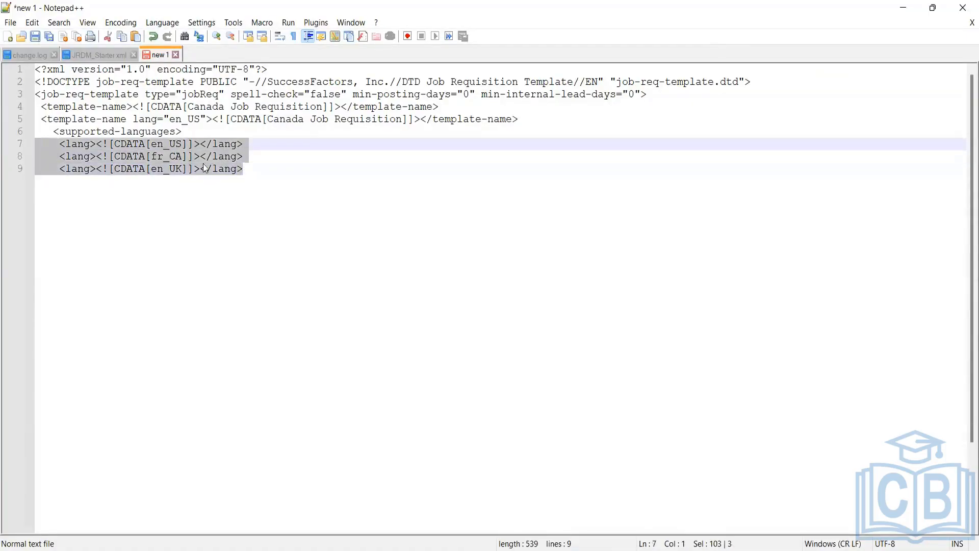
{"action": "left_click", "coordinate": [242, 166]}
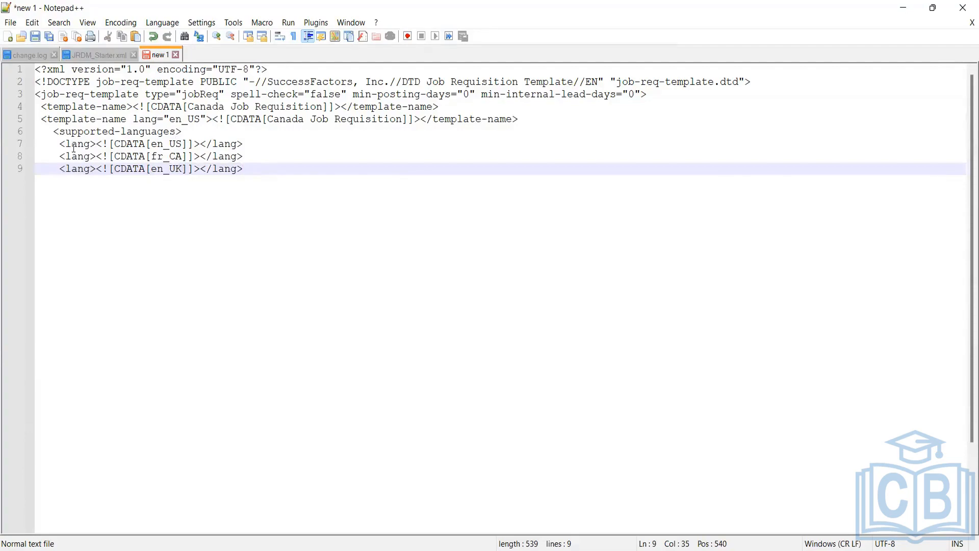
{"action": "left_click", "coordinate": [40, 144]}
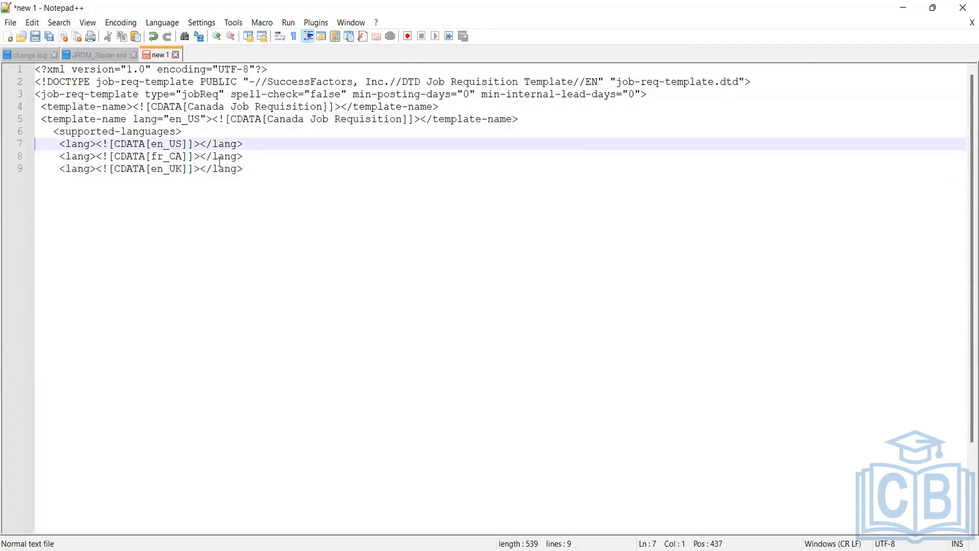
{"action": "left_click_drag", "start_coordinate": [237, 169], "coordinate": [36, 144]}
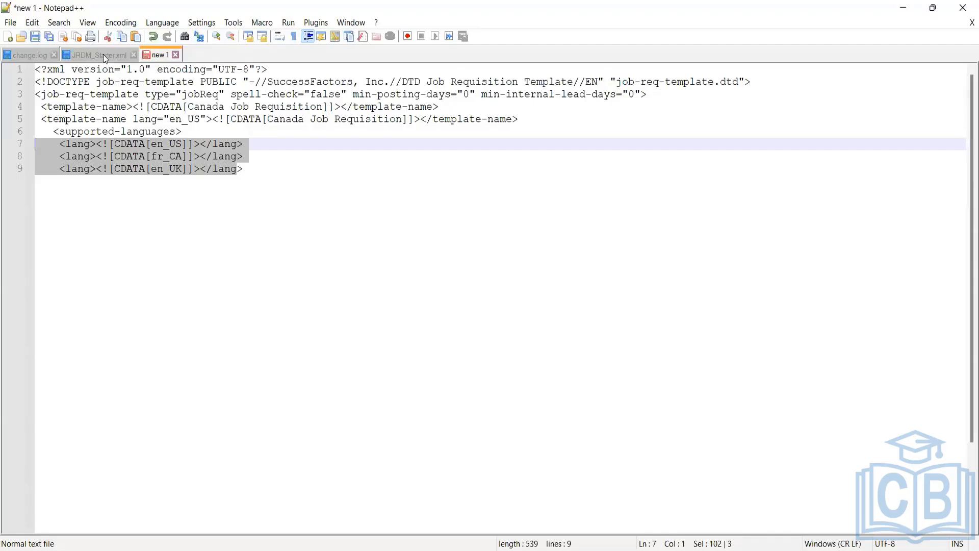
Step: Return to JRDM_Starter.xml and highlight the cusInstrReqDetails instruction field definition below the supported-languages block
{"action": "left_click", "coordinate": [99, 55]}
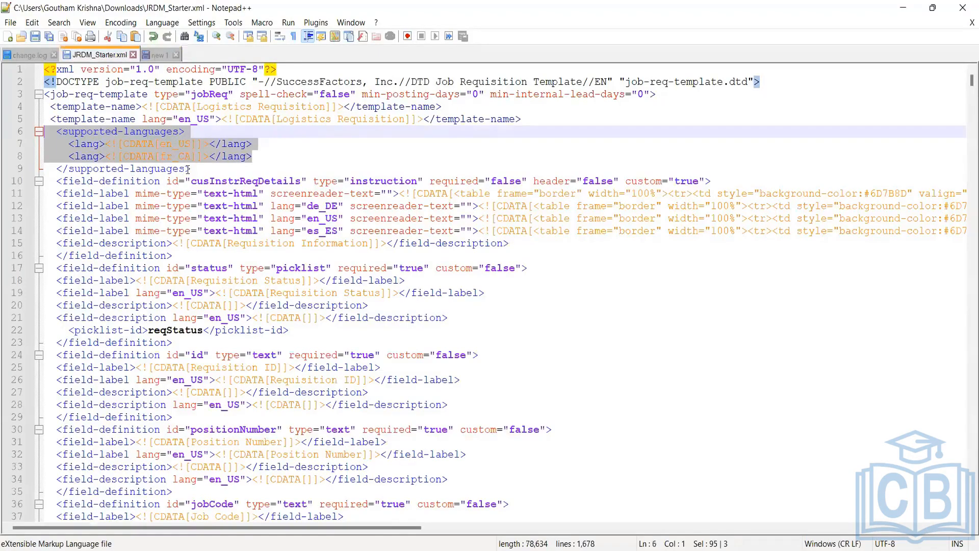
{"action": "left_click", "coordinate": [187, 176]}
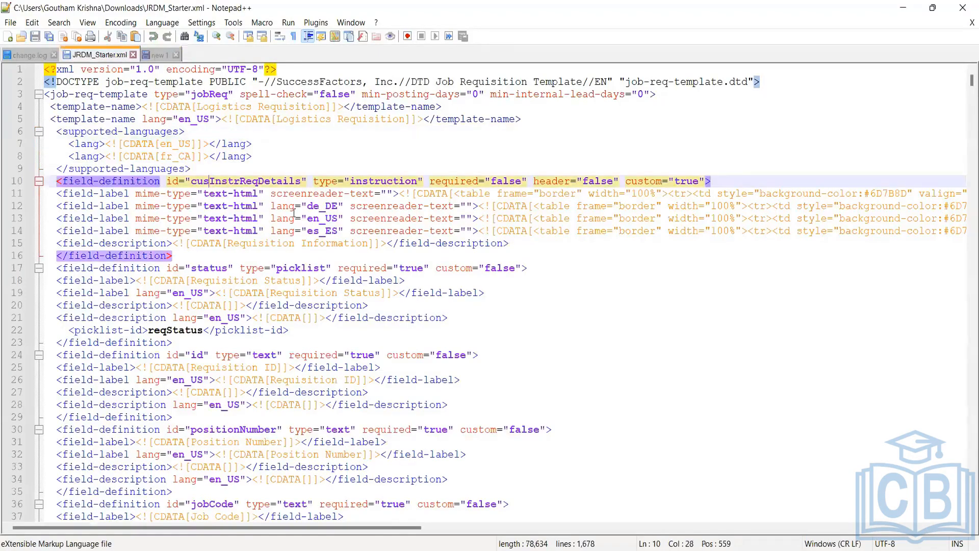
{"action": "key", "text": "Up"}
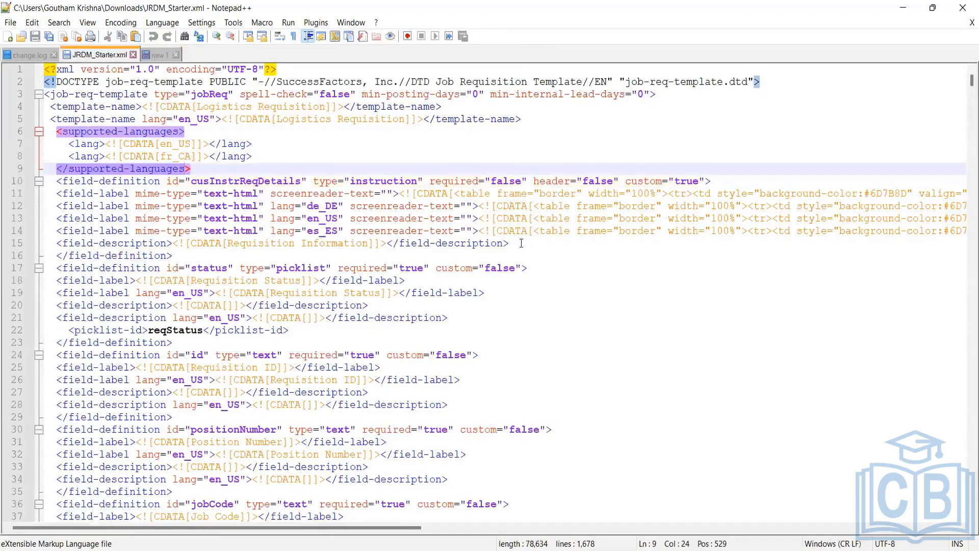
{"action": "left_click_drag", "start_coordinate": [509, 243], "coordinate": [18, 175]}
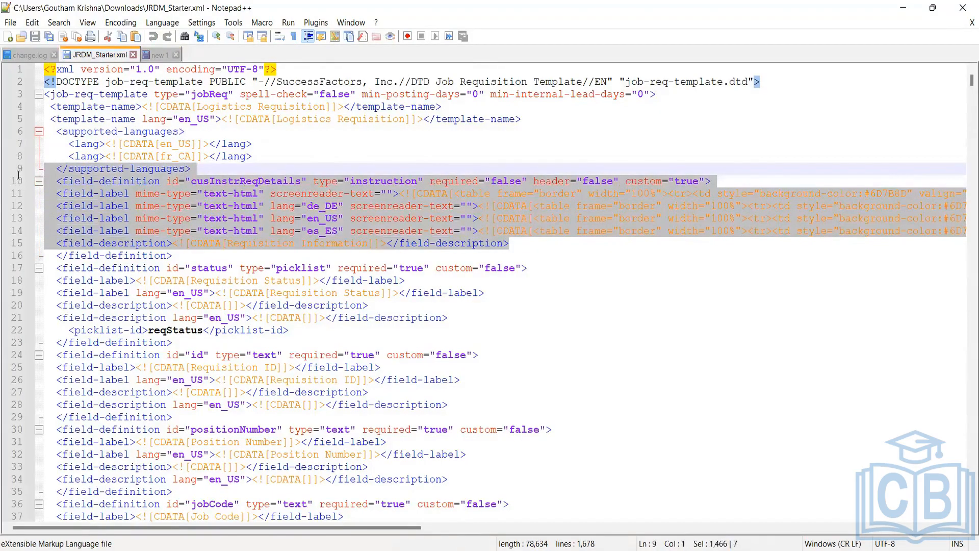
{"action": "key", "text": "shift+Down"}
Step: Examine the HTML labels of the cusInstrReqDetails field through to their header text, and highlight REQUISTION INFORMATION on line 13
{"action": "left_click", "coordinate": [558, 206]}
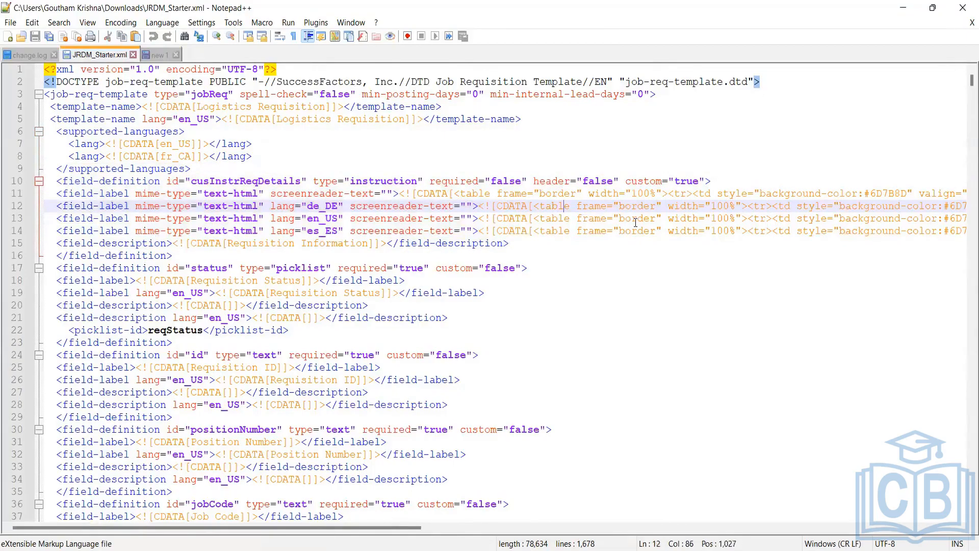
{"action": "key", "text": "Right"}
{"action": "key", "text": "Right"}
{"action": "key", "text": "Right"}
{"action": "key", "text": "Right"}
{"action": "key", "text": "Right"}
{"action": "key", "text": "Right"}
{"action": "key", "text": "Right"}
{"action": "key", "text": "Right"}
{"action": "key", "text": "Right"}
{"action": "key", "text": "Right"}
{"action": "key", "text": "Right"}
{"action": "key", "text": "Right"}
{"action": "key", "text": "Right"}
{"action": "key", "text": "Right"}
{"action": "key", "text": "Right"}
{"action": "key", "text": "Right"}
{"action": "key", "text": "Right"}
{"action": "key", "text": "Right"}
{"action": "key", "text": "Right"}
{"action": "key", "text": "Right"}
{"action": "key", "text": "Right"}
{"action": "key", "text": "Right"}
{"action": "key", "text": "Right"}
{"action": "key", "text": "Right"}
{"action": "key", "text": "Right"}
{"action": "key", "text": "Right"}
{"action": "key", "text": "Right"}
{"action": "key", "text": "Right"}
{"action": "key", "text": "Right"}
{"action": "key", "text": "Right"}
{"action": "key", "text": "Right"}
{"action": "key", "text": "Right"}
{"action": "key", "text": "Right"}
{"action": "key", "text": "Right"}
{"action": "key", "text": "Right"}
{"action": "key", "text": "Right"}
{"action": "key", "text": "Right"}
{"action": "key", "text": "Right"}
{"action": "key", "text": "Right"}
{"action": "key", "text": "Right"}
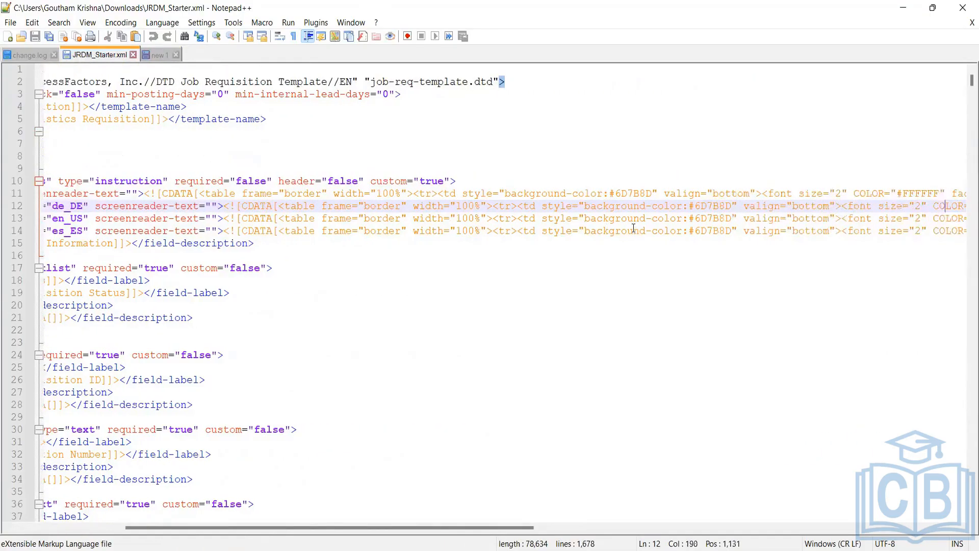
{"action": "key", "text": "Right"}
{"action": "key", "text": "Right"}
{"action": "key", "text": "Right"}
{"action": "key", "text": "Right"}
{"action": "key", "text": "Right"}
{"action": "key", "text": "Right"}
{"action": "key", "text": "Right"}
{"action": "key", "text": "Right"}
{"action": "key", "text": "Right"}
{"action": "key", "text": "Right"}
{"action": "key", "text": "Right"}
{"action": "key", "text": "Right"}
{"action": "key", "text": "Right"}
{"action": "key", "text": "Right"}
{"action": "key", "text": "Right"}
{"action": "key", "text": "Right"}
{"action": "key", "text": "Right"}
{"action": "key", "text": "Right"}
{"action": "key", "text": "Right"}
{"action": "key", "text": "Right"}
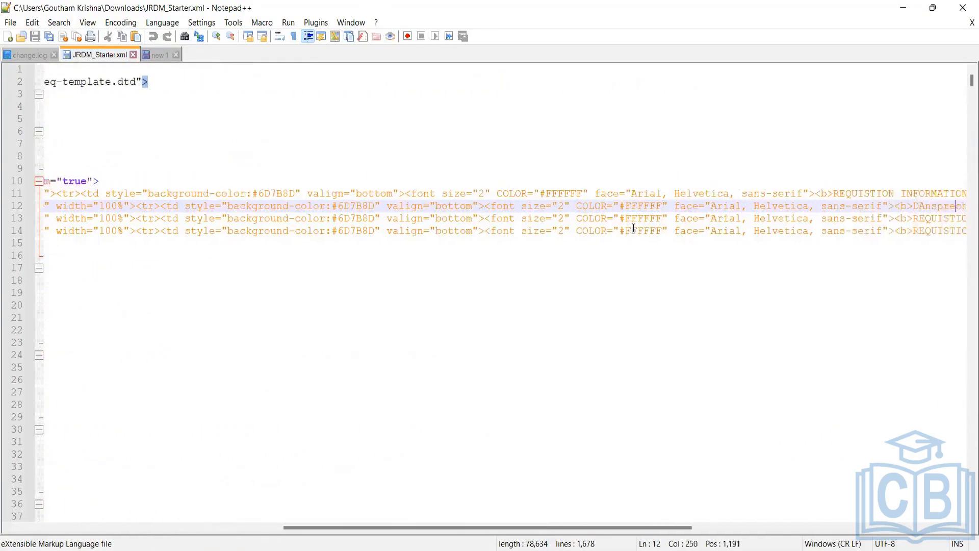
{"action": "key", "text": "Right"}
{"action": "key", "text": "Right"}
{"action": "key", "text": "Right"}
{"action": "key", "text": "Right"}
{"action": "key", "text": "Right"}
{"action": "key", "text": "Right"}
{"action": "key", "text": "Right"}
{"action": "key", "text": "Right"}
{"action": "key", "text": "Right"}
{"action": "key", "text": "Right"}
{"action": "key", "text": "Right"}
{"action": "key", "text": "Right"}
{"action": "key", "text": "Right"}
{"action": "key", "text": "Right"}
{"action": "key", "text": "Right"}
{"action": "key", "text": "Right"}
{"action": "key", "text": "Right"}
{"action": "key", "text": "Right"}
{"action": "key", "text": "Right"}
{"action": "key", "text": "Right"}
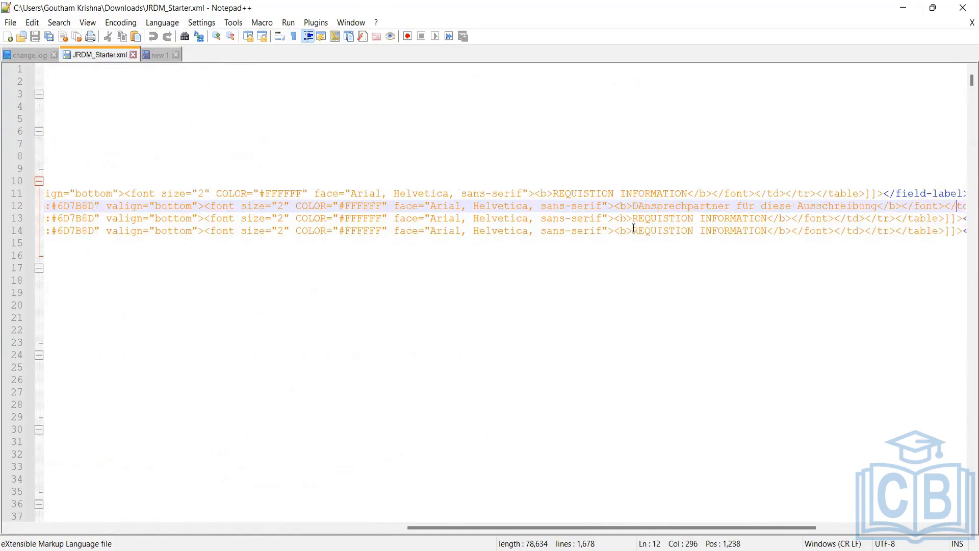
{"action": "key", "text": "Right"}
{"action": "key", "text": "Right"}
{"action": "key", "text": "Right"}
{"action": "key", "text": "Right"}
{"action": "key", "text": "Right"}
{"action": "key", "text": "Right"}
{"action": "key", "text": "Right"}
{"action": "key", "text": "Right"}
{"action": "left_click", "coordinate": [588, 230]}
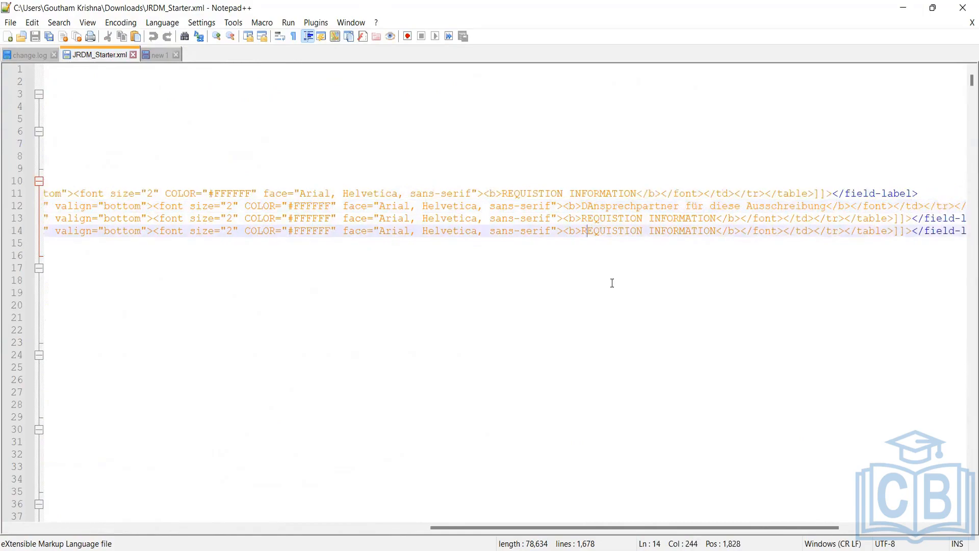
{"action": "left_click", "coordinate": [698, 219]}
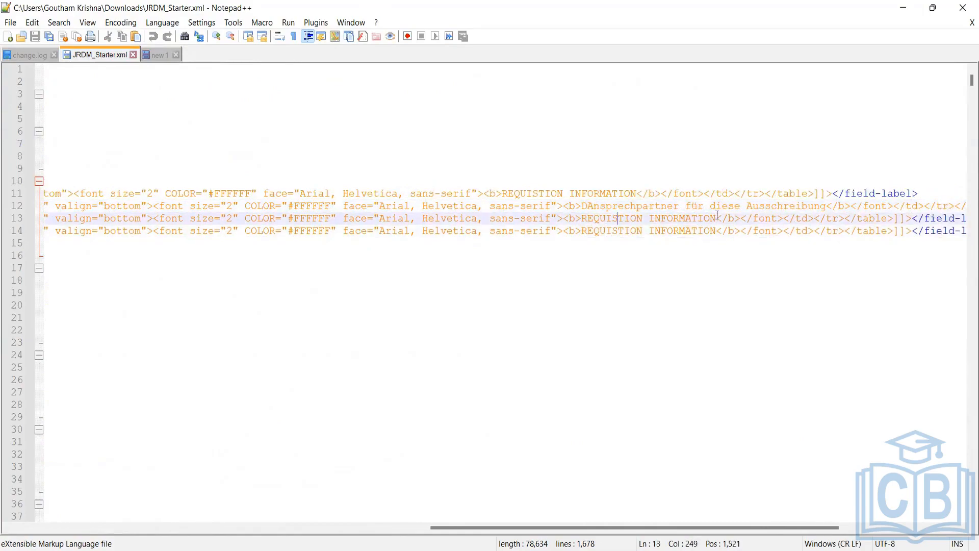
{"action": "left_click_drag", "start_coordinate": [716, 219], "coordinate": [581, 220]}
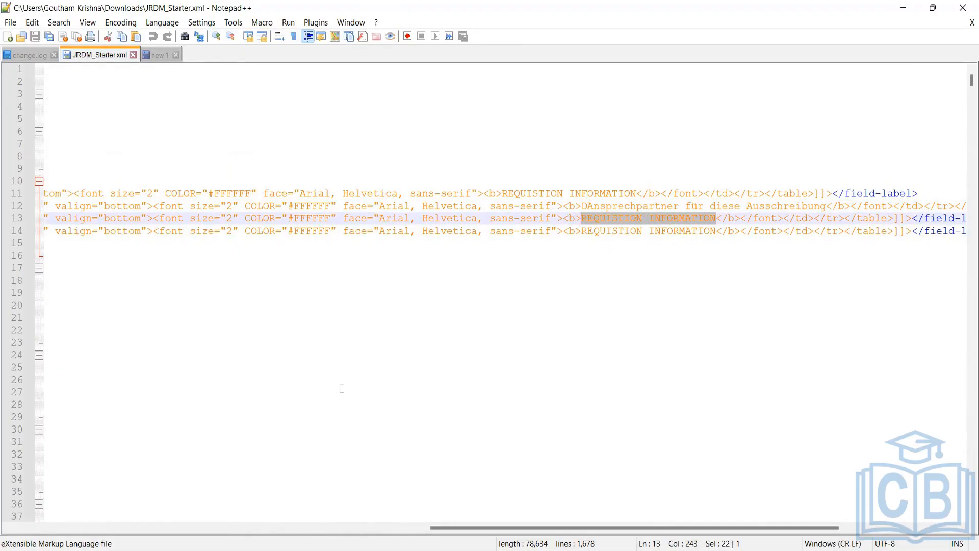
Step: Switch to the browser, duplicate the Manage Templates page, and go to the Recruiting job requisitions list in the duplicate
{"action": "key", "text": "alt+Tab"}
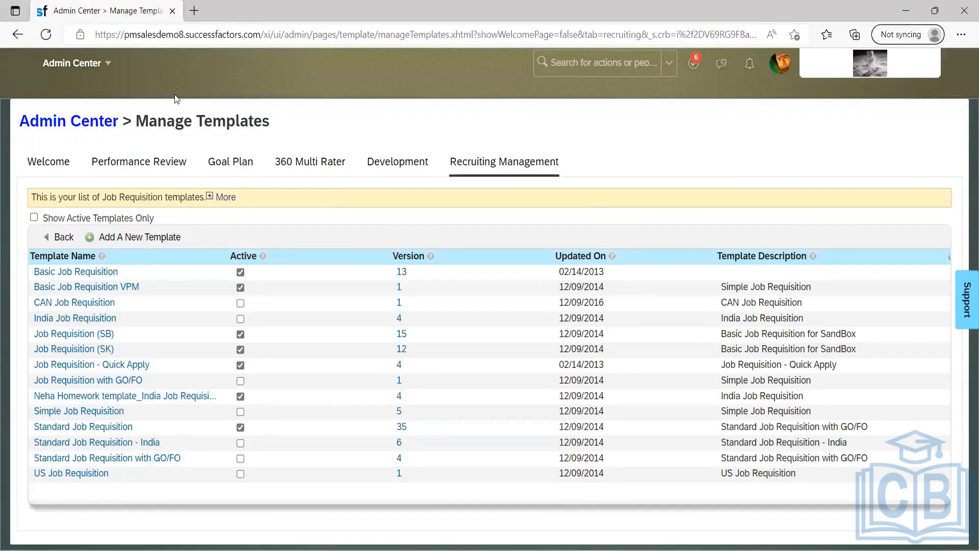
{"action": "right_click", "coordinate": [127, 12]}
{"action": "left_click", "coordinate": [221, 90]}
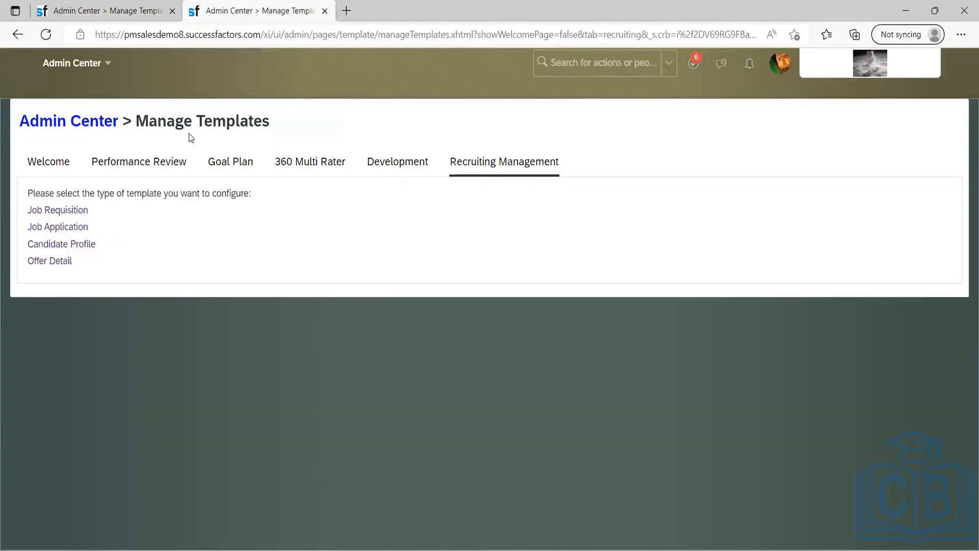
{"action": "left_click", "coordinate": [126, 62]}
{"action": "left_click", "coordinate": [67, 264]}
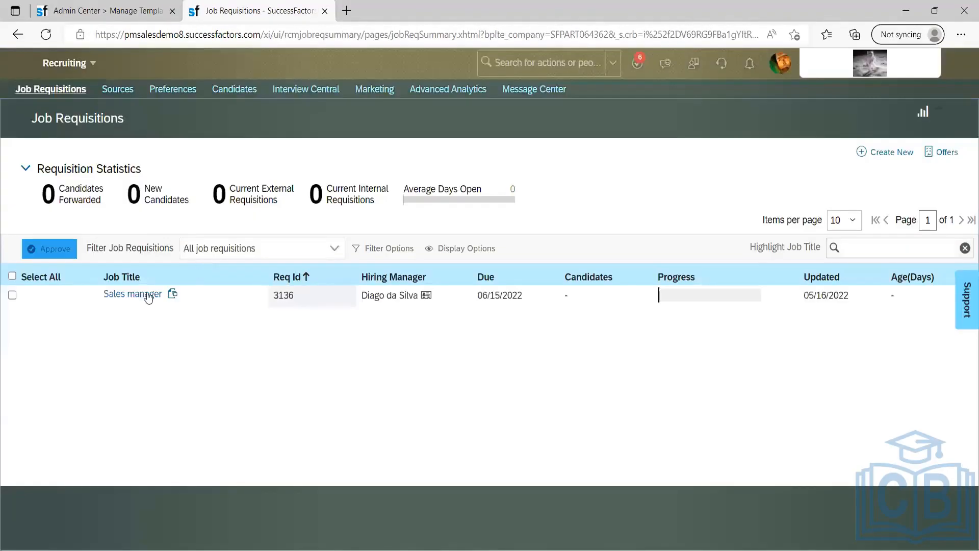
Step: Open the Sales manager job requisition and examine the section headers in its detail form
{"action": "left_click", "coordinate": [129, 295]}
{"action": "left_click", "coordinate": [138, 372]}
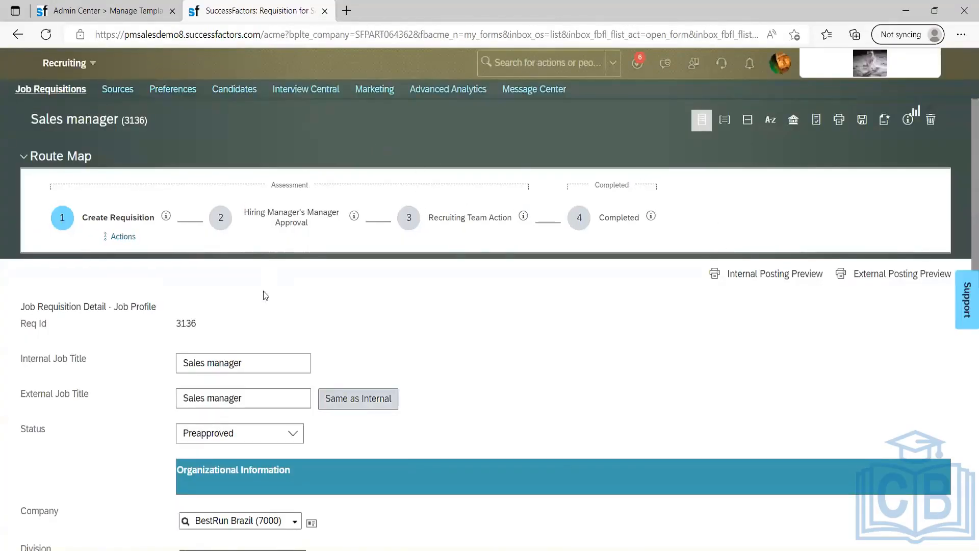
{"action": "scroll", "coordinate": [280, 280], "scroll_direction": "down", "scroll_amount": 10}
{"action": "scroll", "coordinate": [445, 264], "scroll_direction": "down", "scroll_amount": 3}
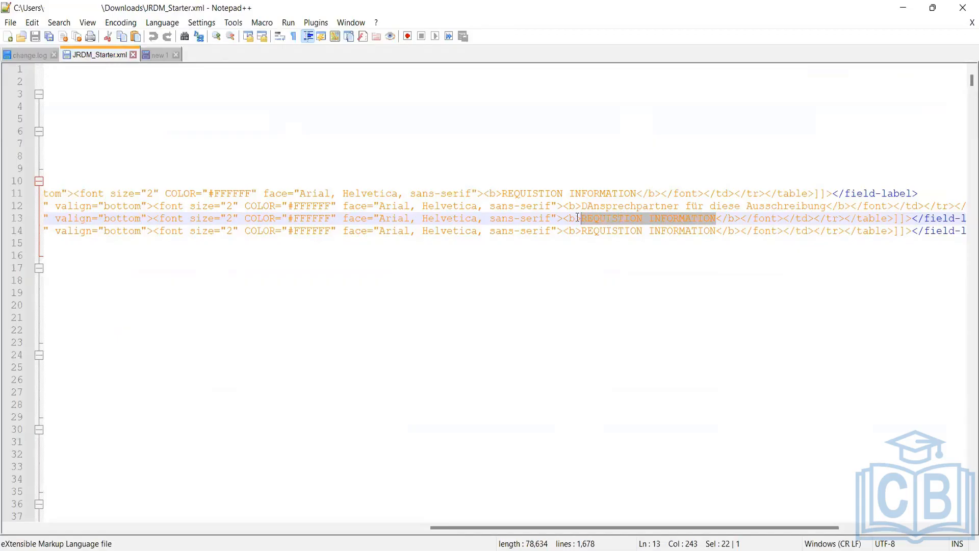
Step: In JRDM_Starter.xml in Notepad++, highlight REQUISTION INFORMATION on line 13, then lines 16 to 21 covering the status field definition
{"action": "left_click", "coordinate": [582, 218]}
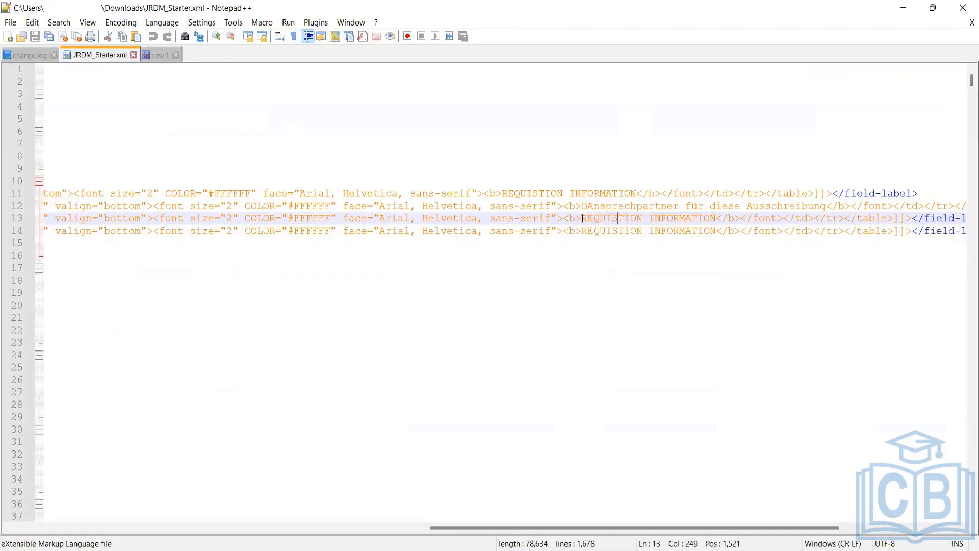
{"action": "left_click_drag", "start_coordinate": [582, 218], "coordinate": [718, 221]}
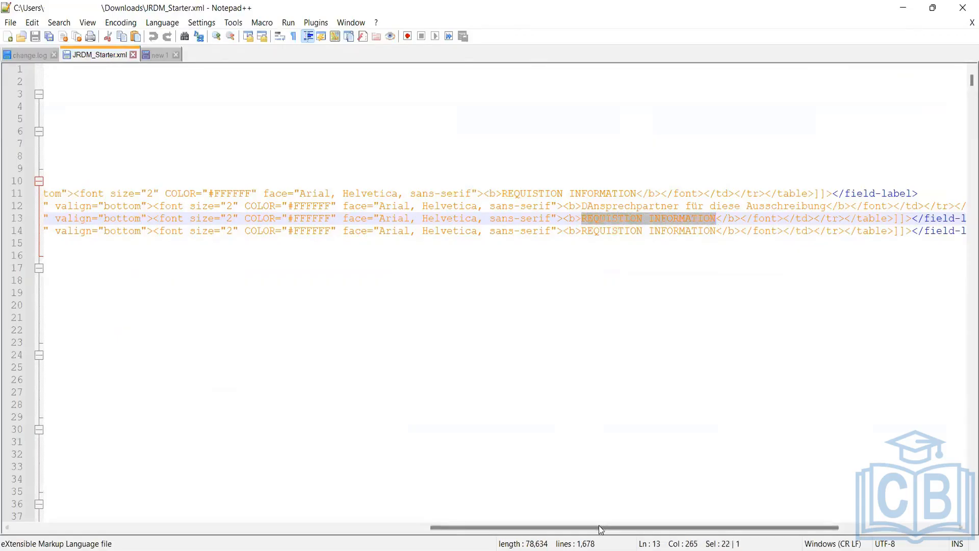
{"action": "left_click_drag", "start_coordinate": [599, 526], "coordinate": [149, 509]}
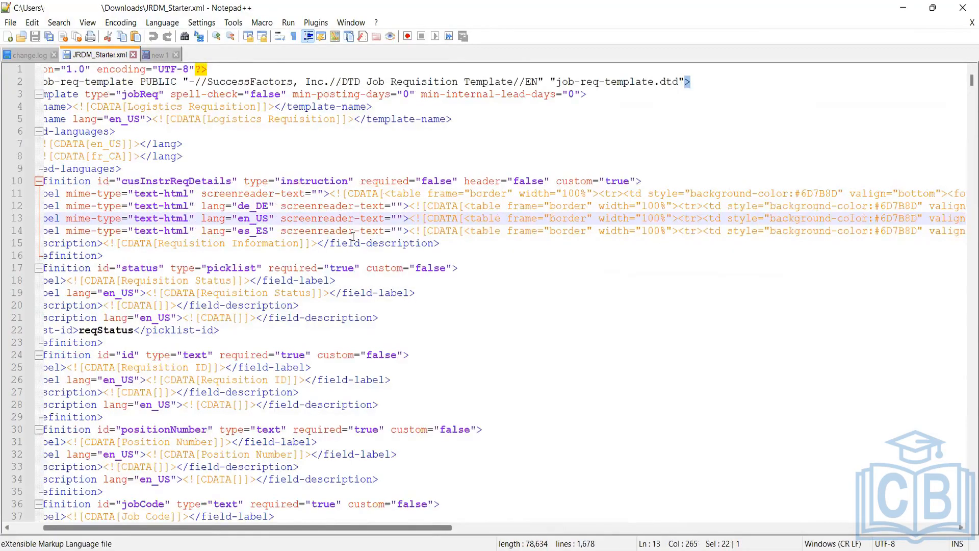
{"action": "scroll", "coordinate": [328, 287], "scroll_direction": "left", "scroll_amount": 3}
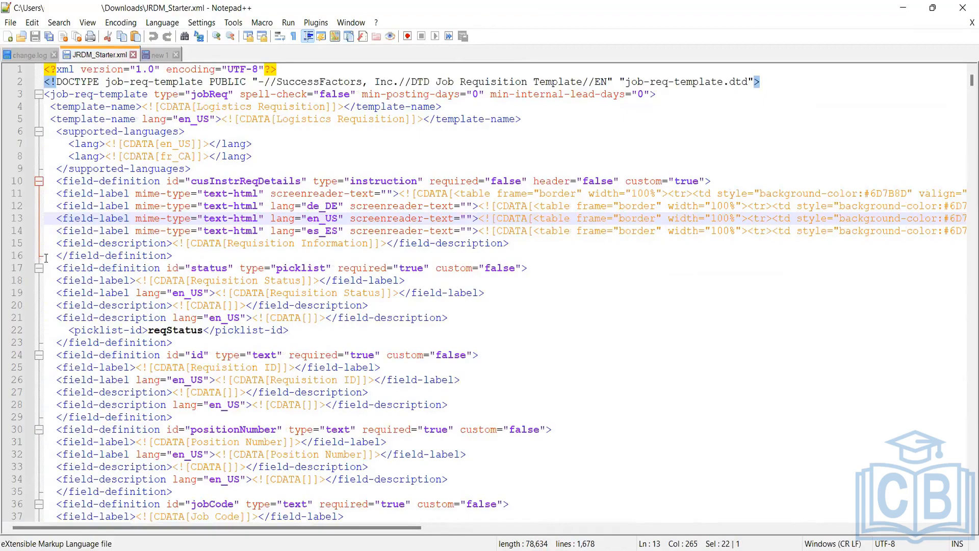
{"action": "left_click_drag", "start_coordinate": [46, 258], "coordinate": [394, 328]}
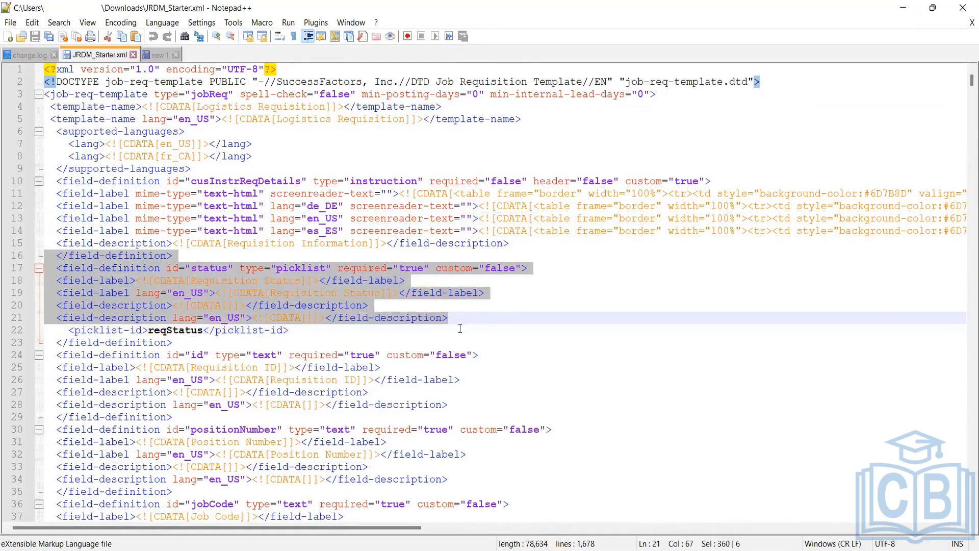
Step: Copy lines 16 to 22 with the status field definition from JRDM_Starter.xml and paste them below the en_UK language line in new 1
{"action": "left_click", "coordinate": [235, 256]}
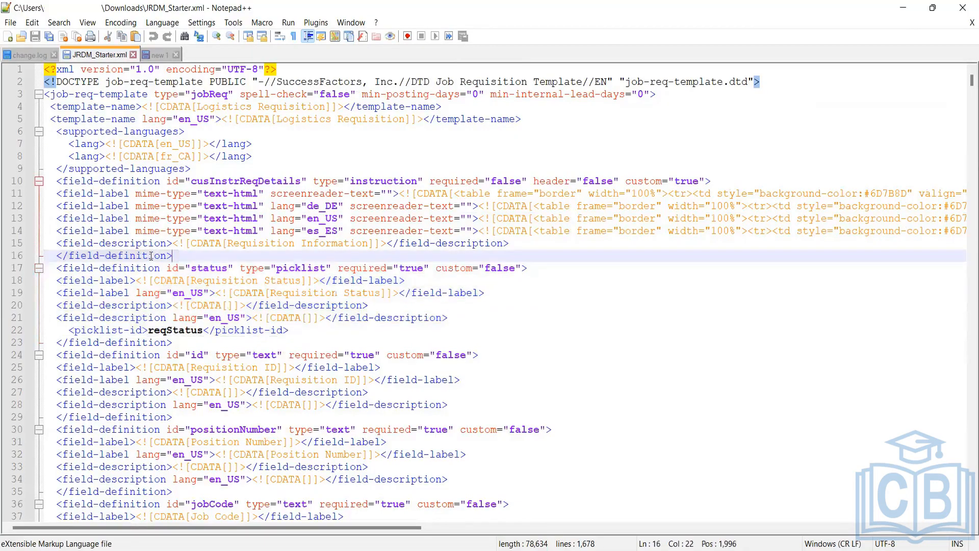
{"action": "left_click_drag", "start_coordinate": [49, 258], "coordinate": [293, 334]}
{"action": "key", "text": "ctrl+c"}
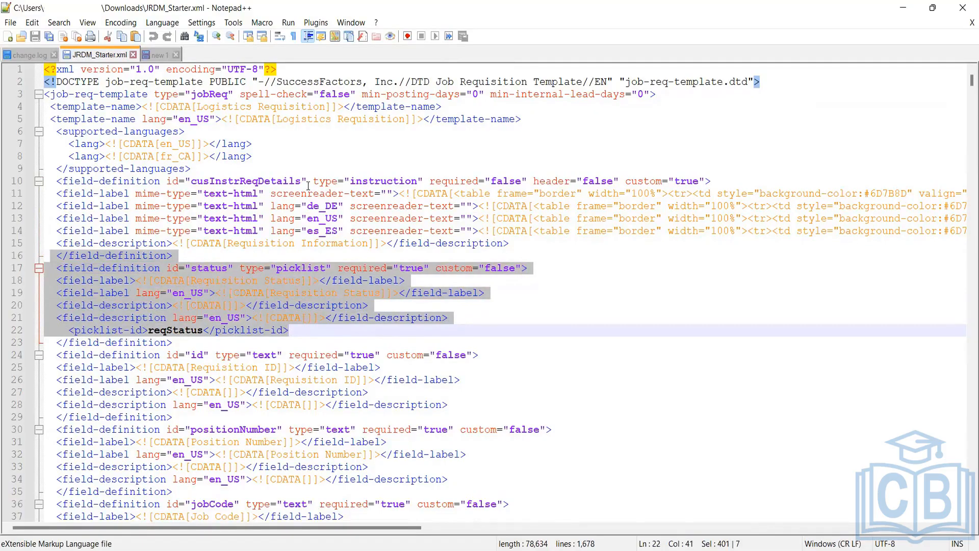
{"action": "left_click", "coordinate": [150, 55]}
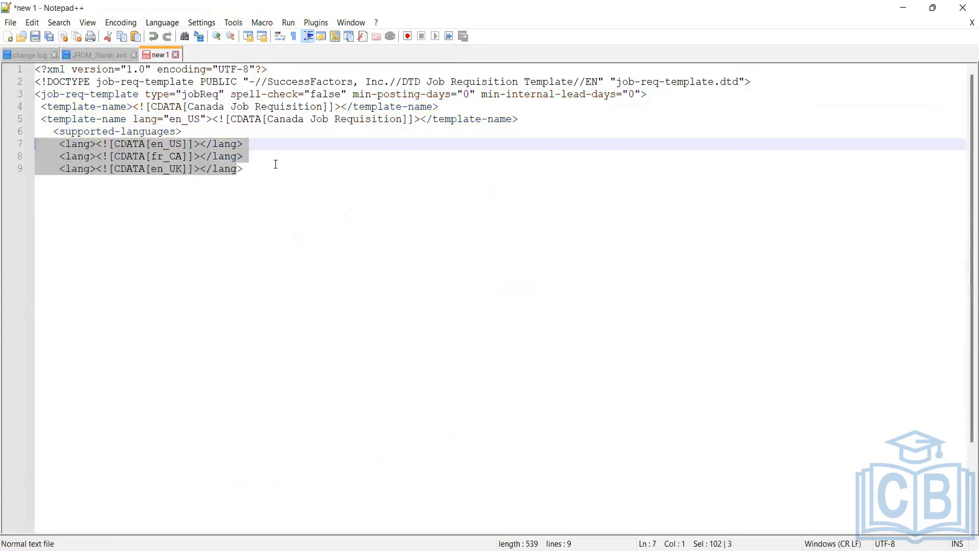
{"action": "left_click", "coordinate": [274, 165]}
{"action": "key", "text": "Return"}
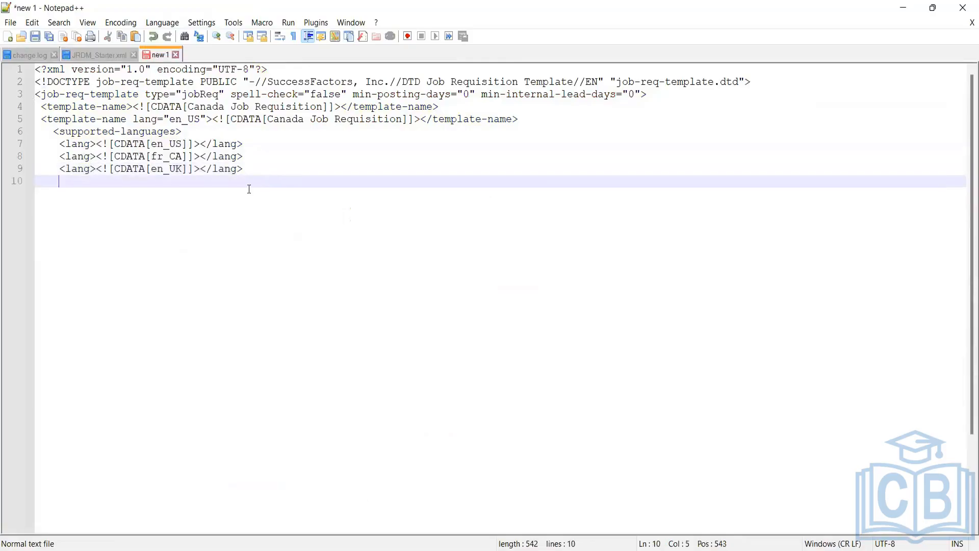
{"action": "key", "text": "ctrl+v"}
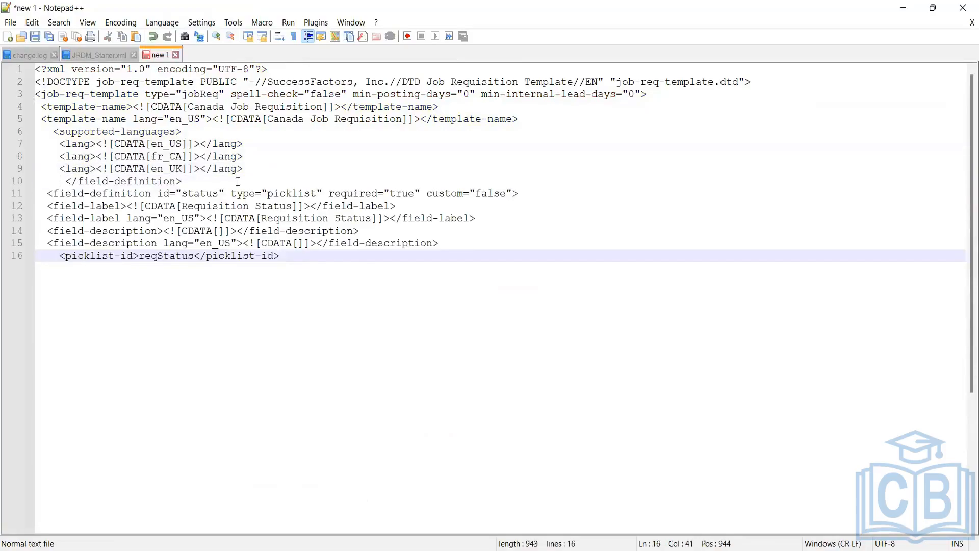
Step: Examine the opening tag of the pasted status field definition on line 11 and highlight its ID value status
{"action": "left_click", "coordinate": [188, 195]}
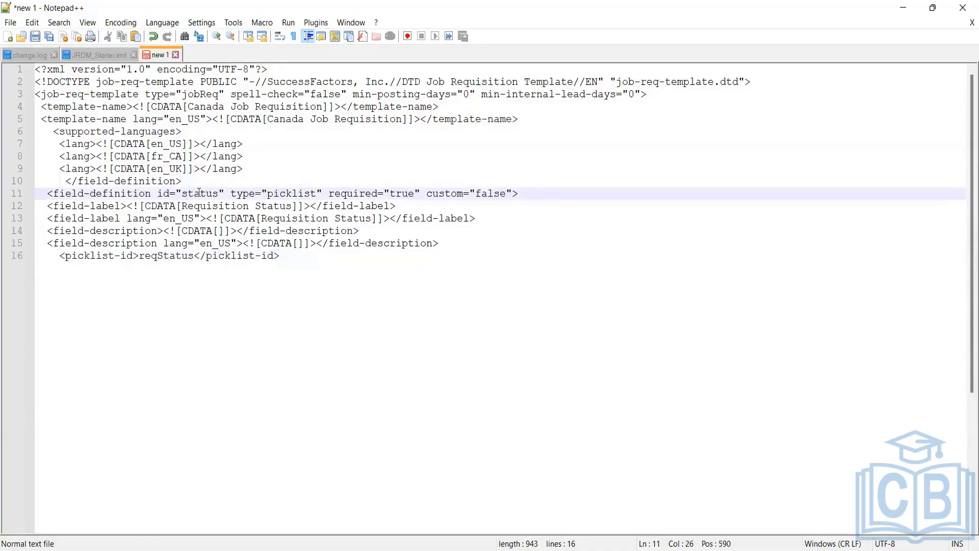
{"action": "triple_click", "coordinate": [199, 193]}
{"action": "left_click", "coordinate": [199, 193]}
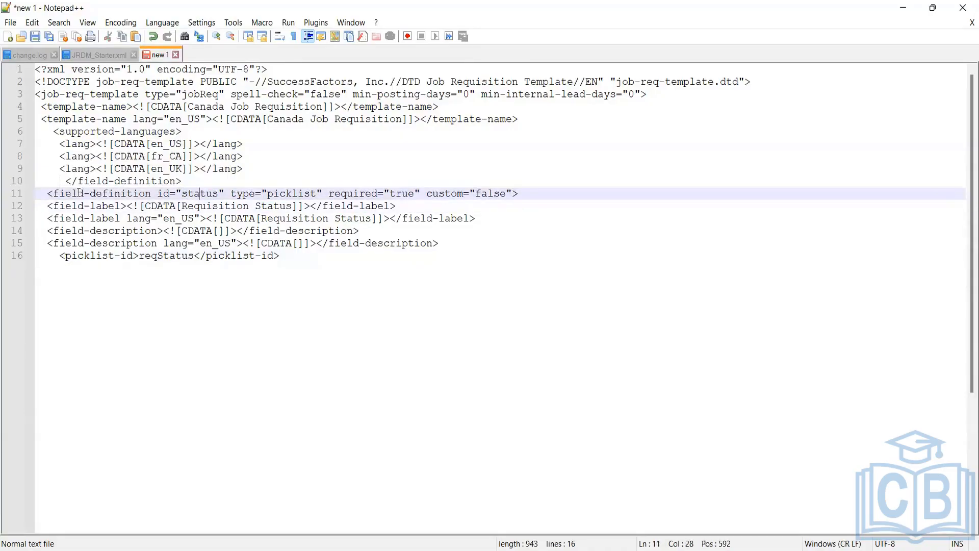
{"action": "left_click", "coordinate": [60, 194]}
{"action": "left_click_drag", "start_coordinate": [48, 194], "coordinate": [187, 182]}
{"action": "left_click_drag", "start_coordinate": [332, 193], "coordinate": [334, 194]}
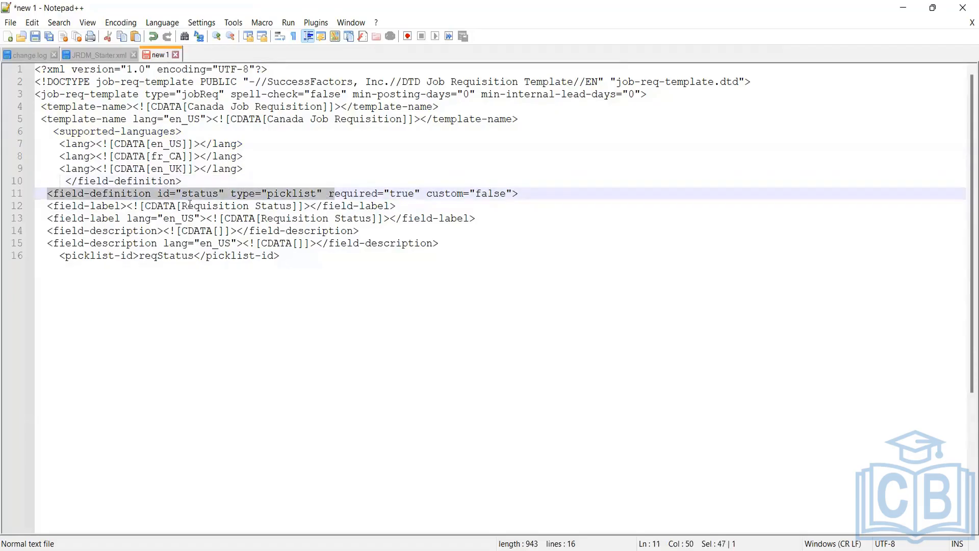
{"action": "left_click", "coordinate": [157, 206]}
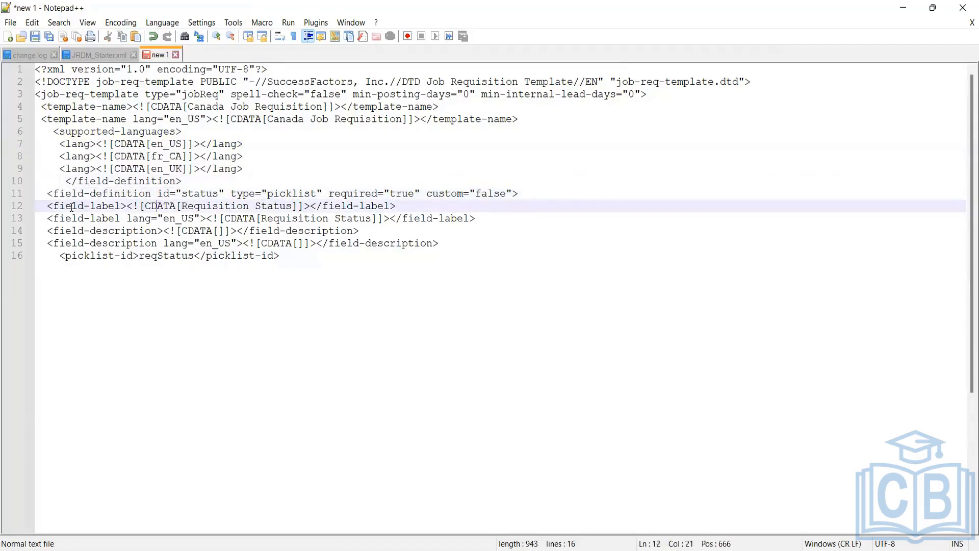
{"action": "left_click", "coordinate": [42, 194]}
{"action": "left_click", "coordinate": [43, 193]}
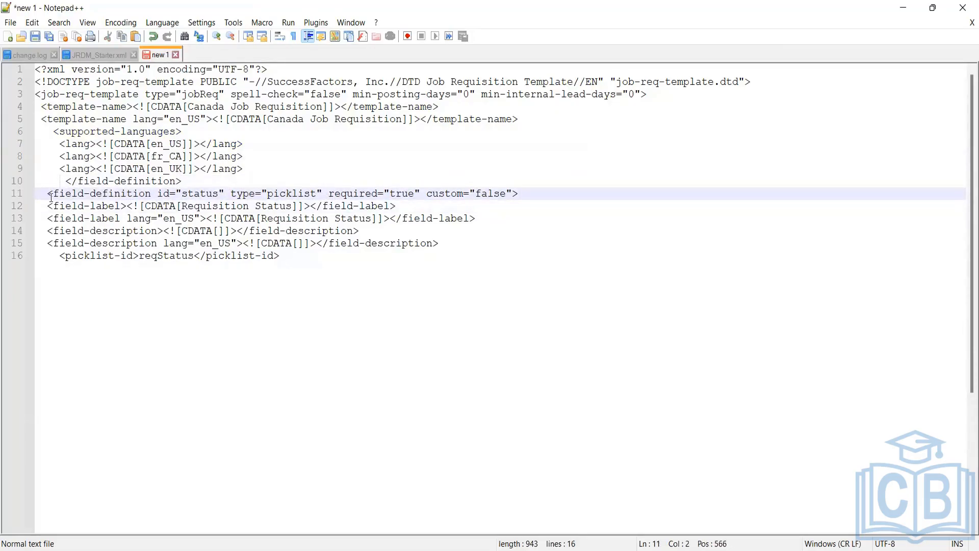
{"action": "double_click", "coordinate": [195, 194]}
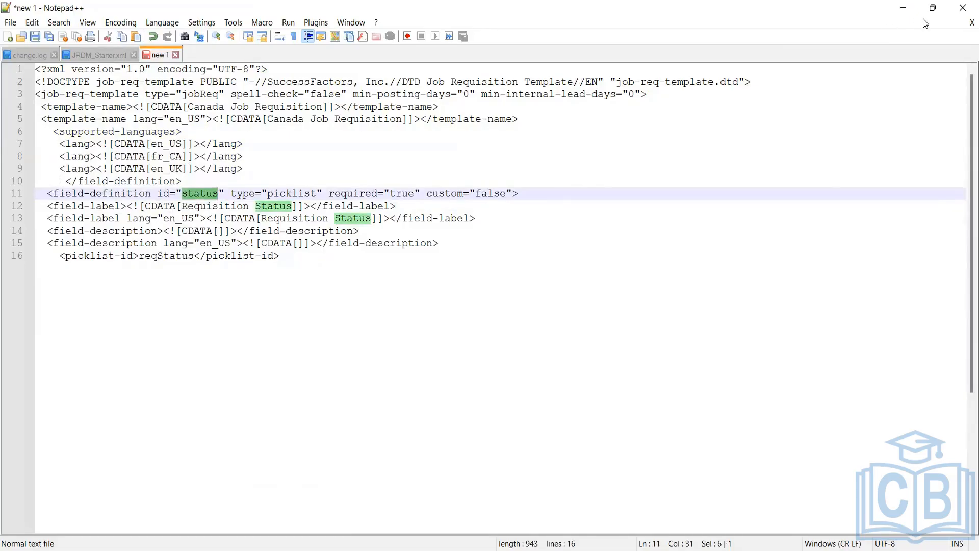
Step: Switch to the SuccessFactors Recruiting guide in Acrobat Reader, maximize it, and read through chapter 12 to the standard field IDs of field definitions
{"action": "key", "text": "alt+Tab"}
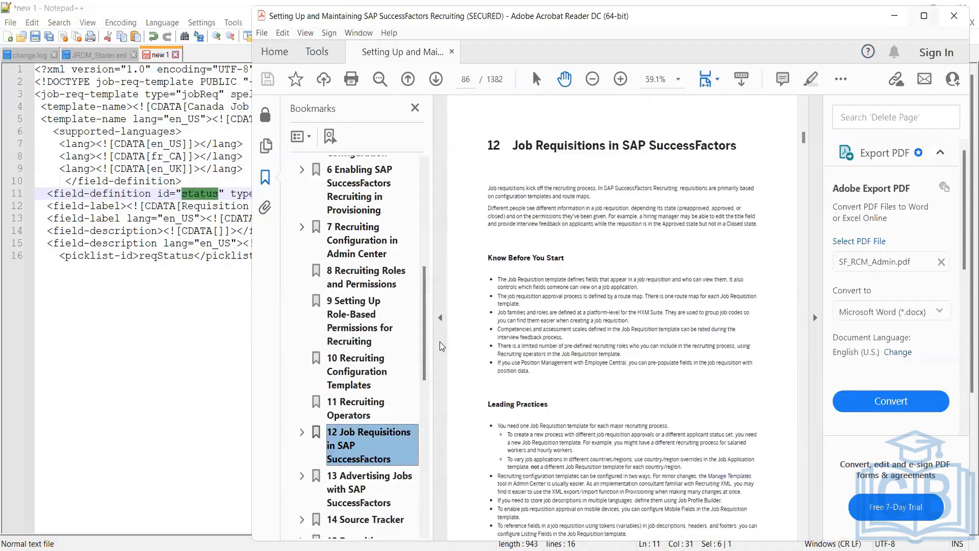
{"action": "key", "text": "super+Up"}
{"action": "scroll", "coordinate": [442, 350], "scroll_direction": "down", "scroll_amount": 10}
{"action": "scroll", "coordinate": [442, 352], "scroll_direction": "down", "scroll_amount": 20}
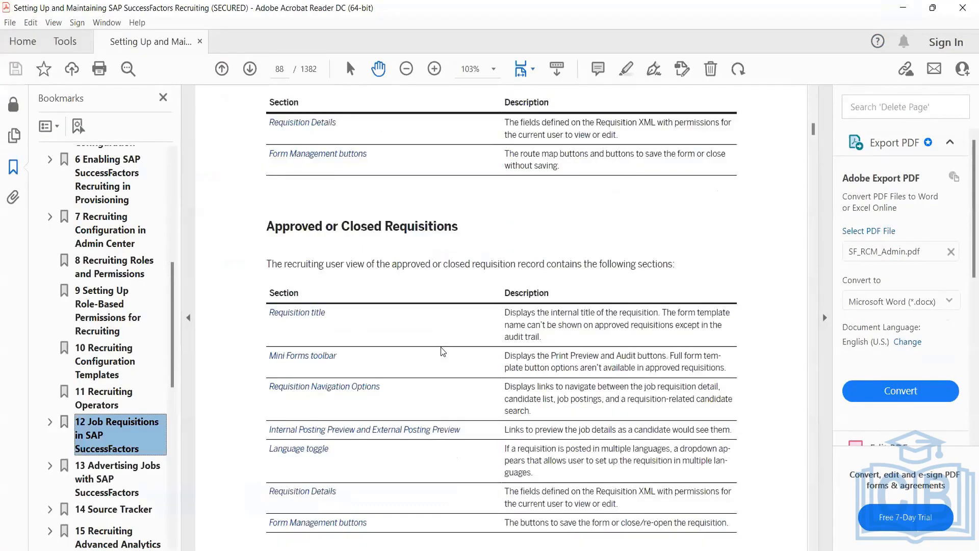
{"action": "scroll", "coordinate": [440, 361], "scroll_direction": "down", "scroll_amount": 10}
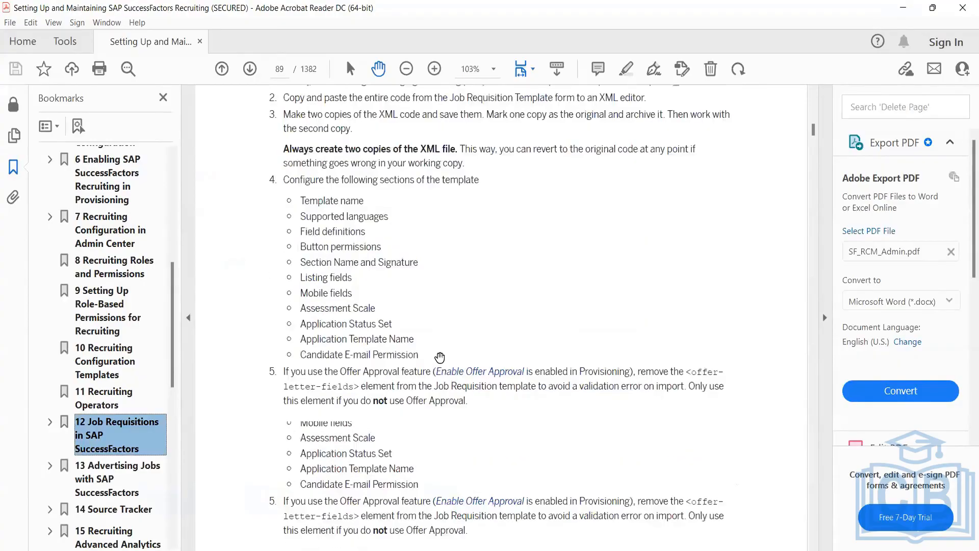
{"action": "scroll", "coordinate": [443, 362], "scroll_direction": "down", "scroll_amount": 6}
{"action": "scroll", "coordinate": [443, 362], "scroll_direction": "down", "scroll_amount": 10}
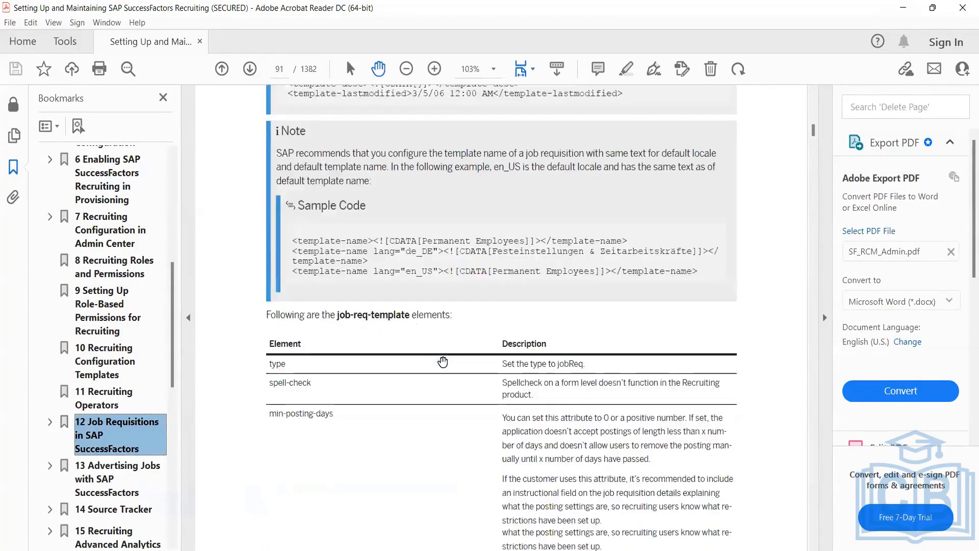
{"action": "scroll", "coordinate": [442, 362], "scroll_direction": "down", "scroll_amount": 5}
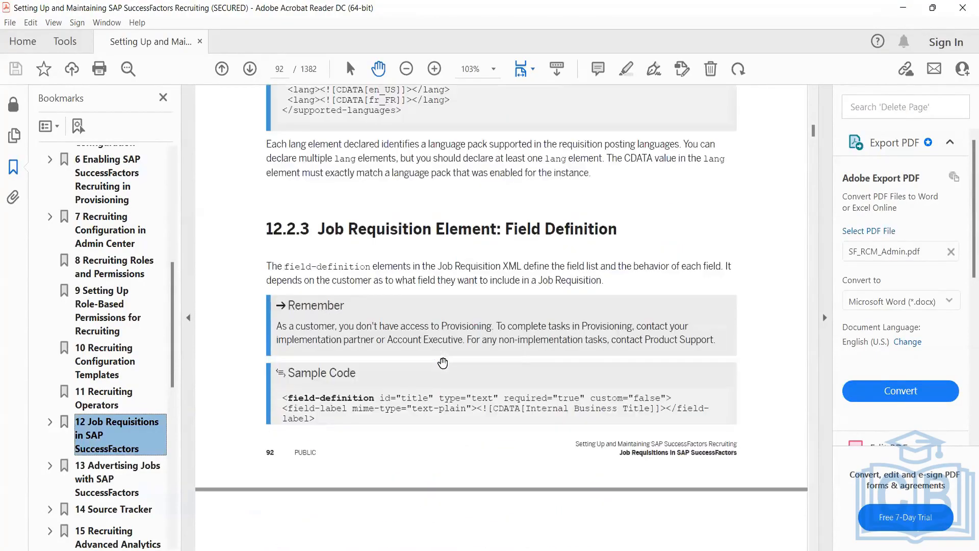
{"action": "scroll", "coordinate": [443, 362], "scroll_direction": "down", "scroll_amount": 10}
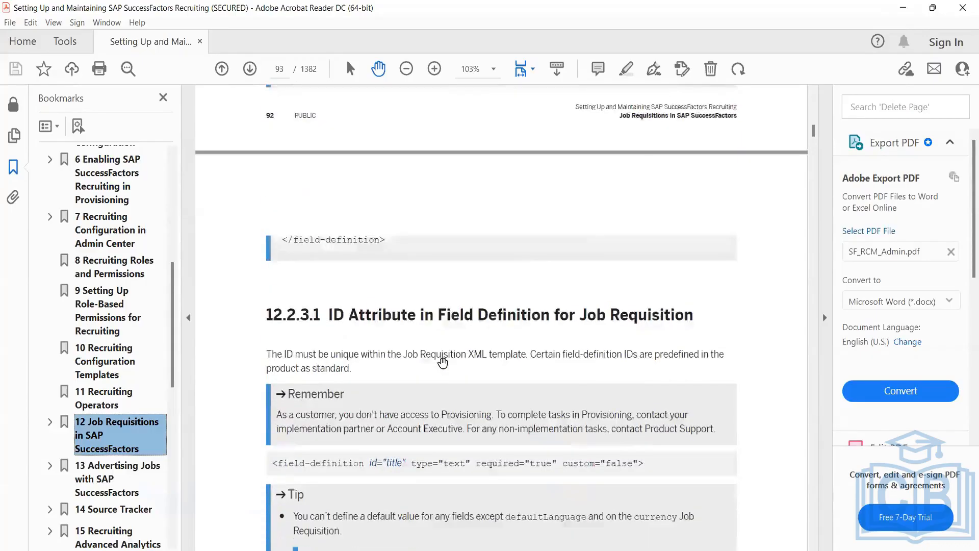
{"action": "scroll", "coordinate": [442, 362], "scroll_direction": "down", "scroll_amount": 8}
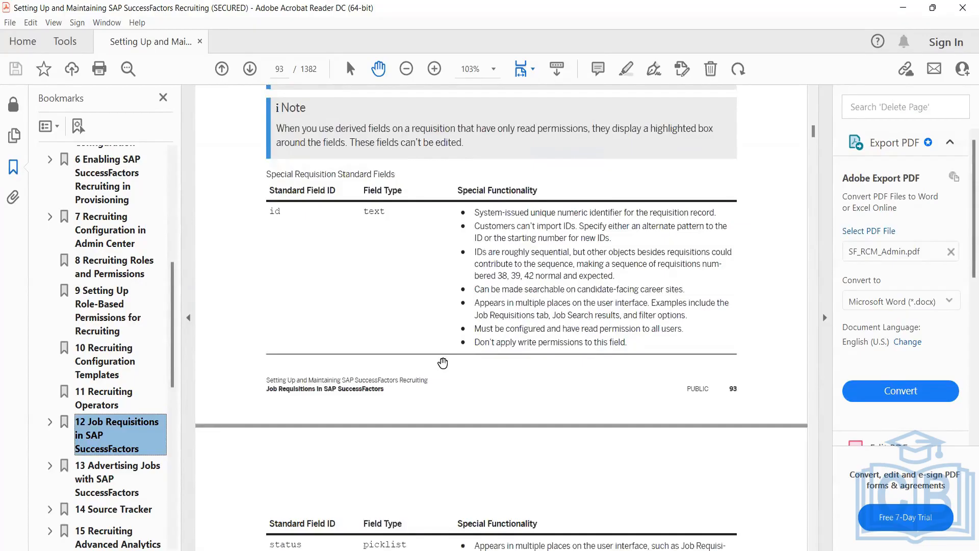
{"action": "scroll", "coordinate": [443, 362], "scroll_direction": "down", "scroll_amount": 12}
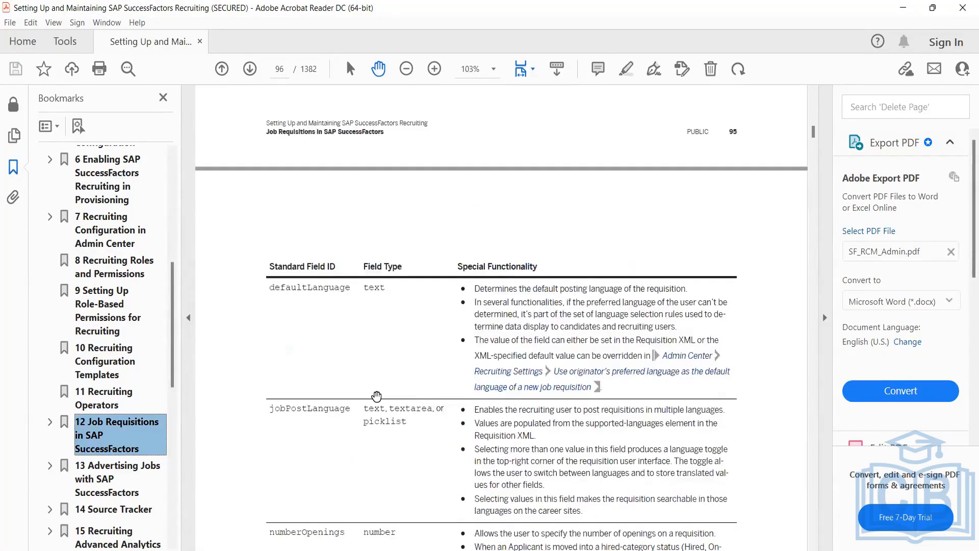
Step: Return to the start of the Special Requisition Standard Fields table and examine its id and status rows
{"action": "scroll", "coordinate": [270, 246], "scroll_direction": "up", "scroll_amount": 4}
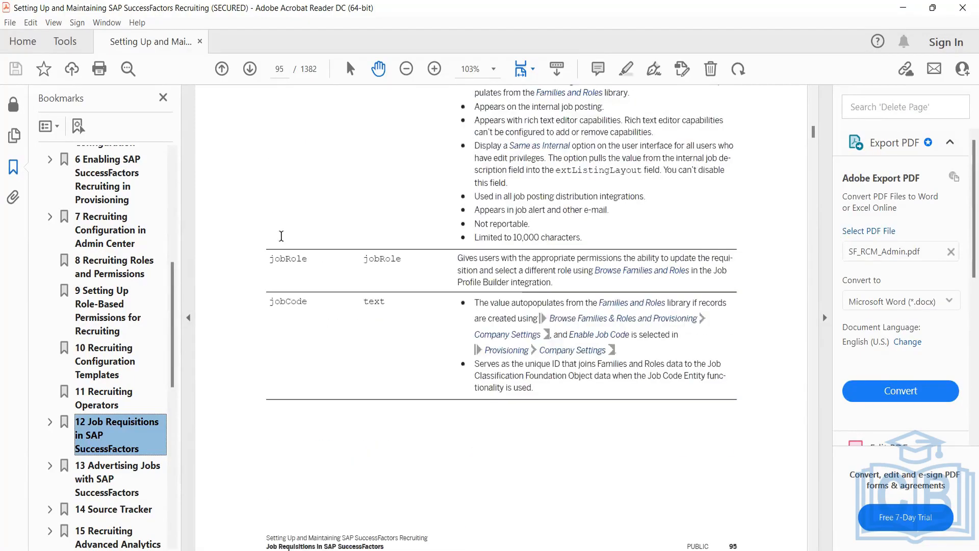
{"action": "scroll", "coordinate": [281, 236], "scroll_direction": "up", "scroll_amount": 15}
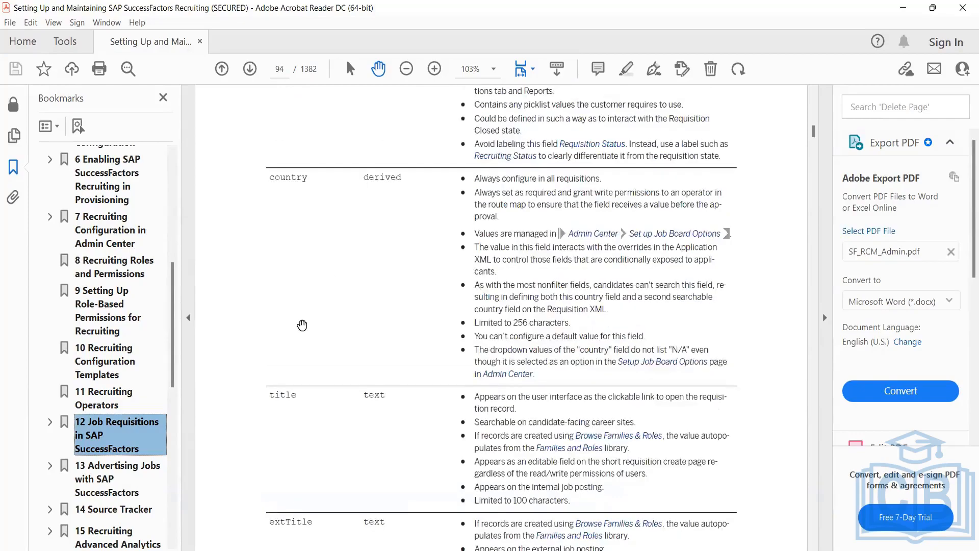
{"action": "scroll", "coordinate": [302, 324], "scroll_direction": "up", "scroll_amount": 10}
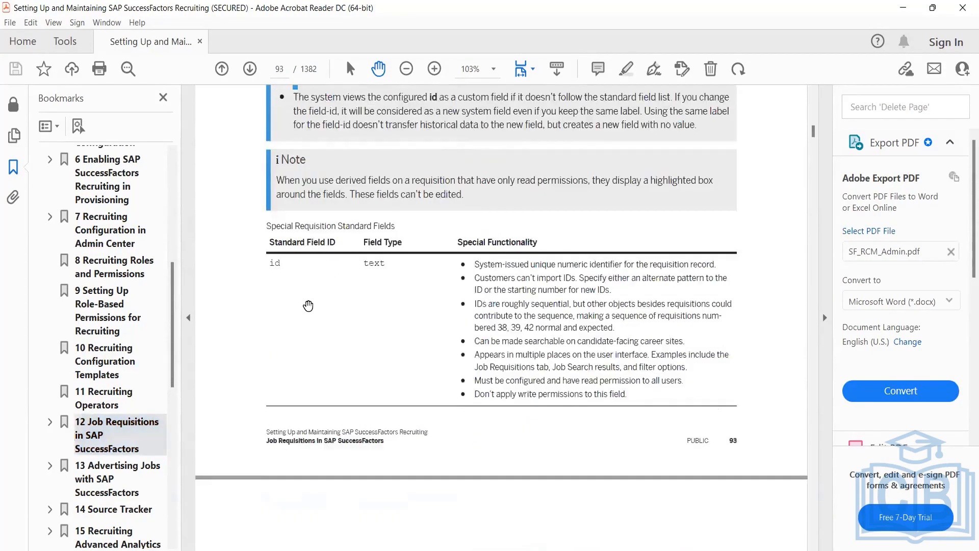
{"action": "scroll", "coordinate": [308, 306], "scroll_direction": "down", "scroll_amount": 1}
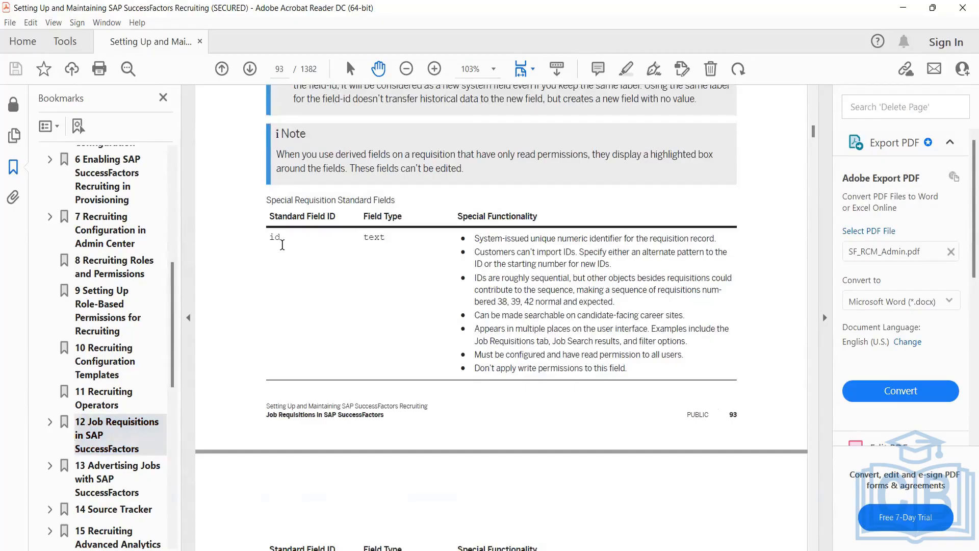
{"action": "left_click_drag", "start_coordinate": [257, 237], "coordinate": [281, 239]}
{"action": "scroll", "coordinate": [279, 390], "scroll_direction": "down", "scroll_amount": 2}
{"action": "scroll", "coordinate": [279, 390], "scroll_direction": "down", "scroll_amount": 6}
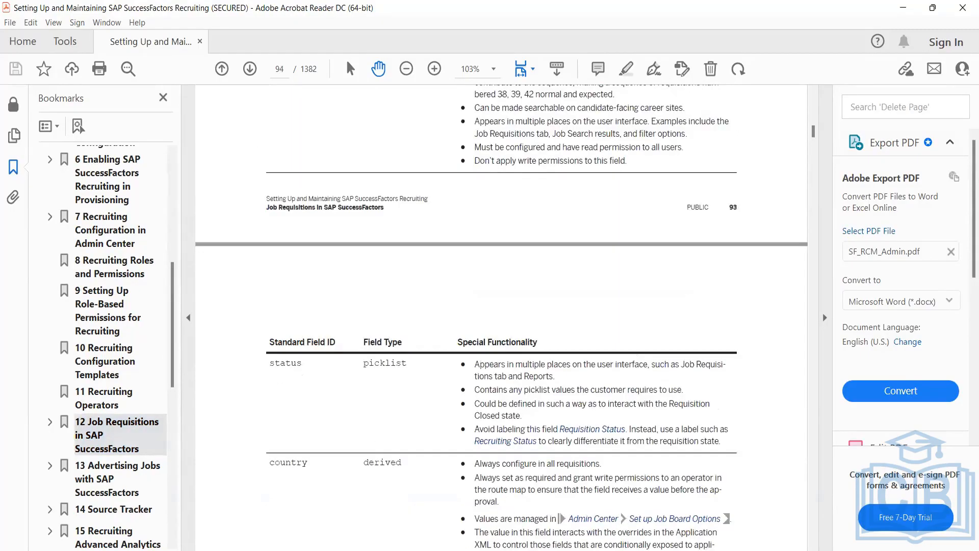
Step: Highlight the status field ID and its picklist type in the guide, and compare them with the status ID on line 11 in Notepad++
{"action": "left_click", "coordinate": [903, 8]}
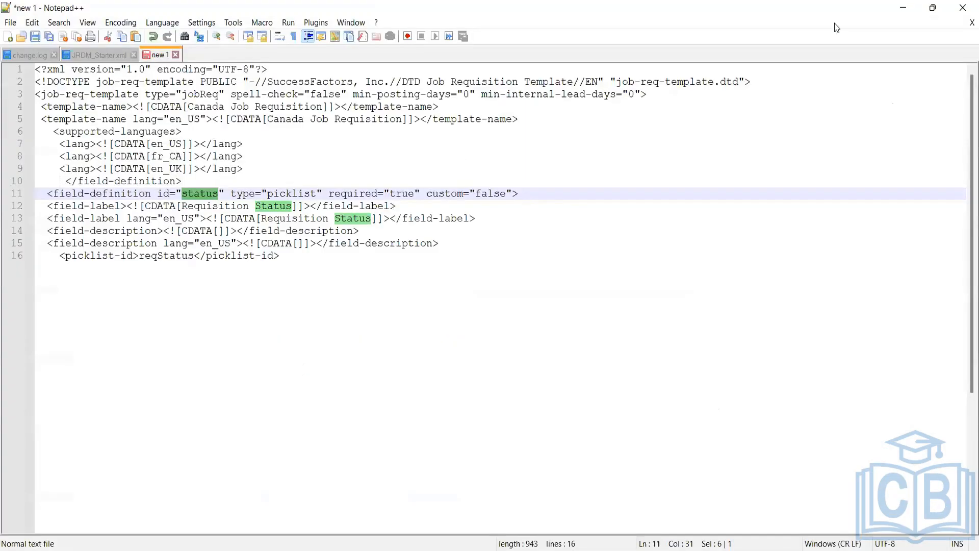
{"action": "left_click", "coordinate": [901, 9]}
{"action": "scroll", "coordinate": [295, 349], "scroll_direction": "down", "scroll_amount": 1}
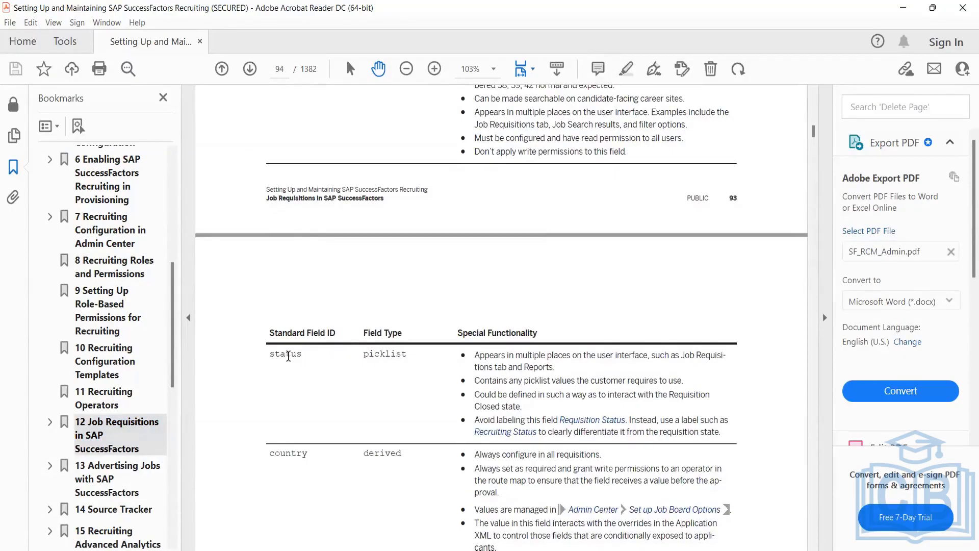
{"action": "left_click_drag", "start_coordinate": [288, 356], "coordinate": [386, 356]}
{"action": "left_click", "coordinate": [383, 363]}
{"action": "triple_click", "coordinate": [383, 359]}
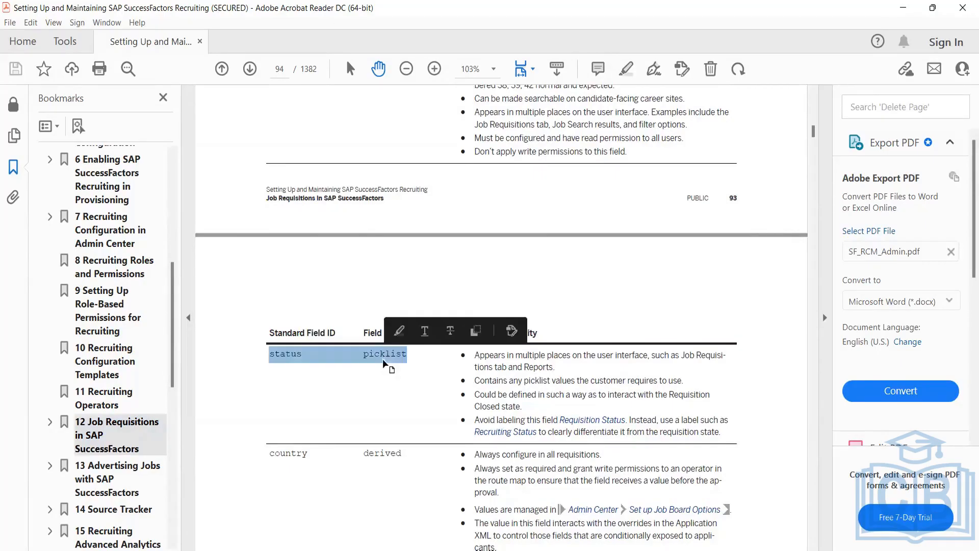
{"action": "key", "text": "alt+Tab"}
{"action": "left_click", "coordinate": [199, 192]}
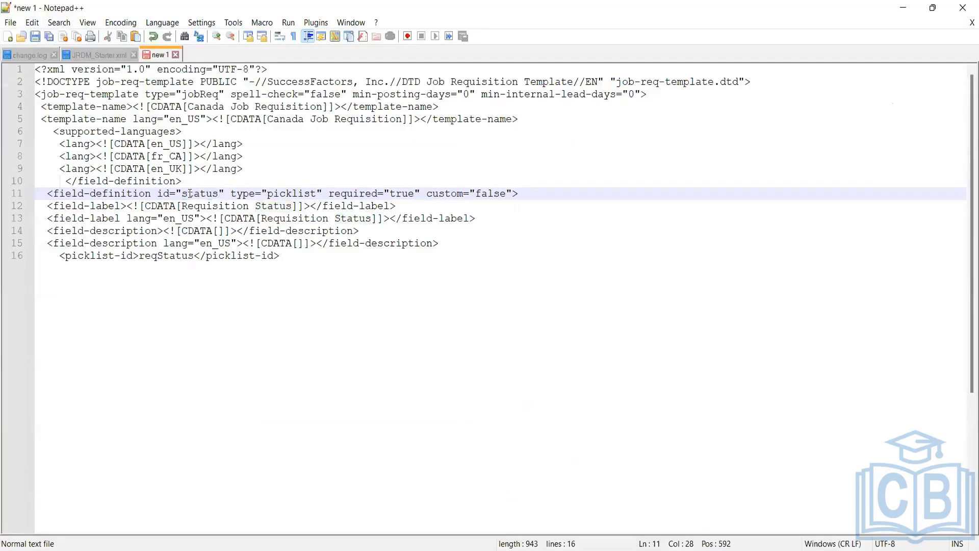
{"action": "double_click", "coordinate": [186, 194]}
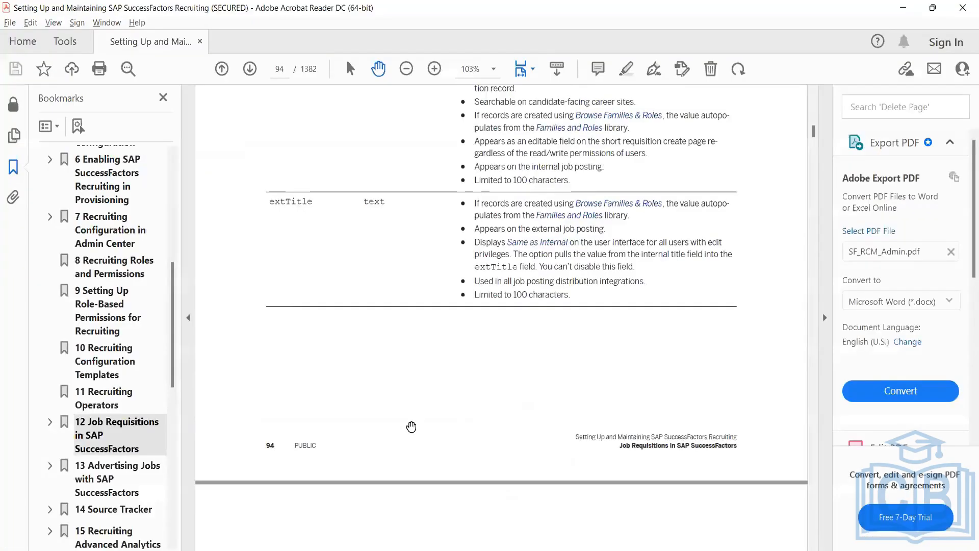
Step: Review the guide's remaining standard fields through mfield1-15, and highlight the type value picklist on line 11 in Notepad++
{"action": "scroll", "coordinate": [411, 428], "scroll_direction": "down", "scroll_amount": 15}
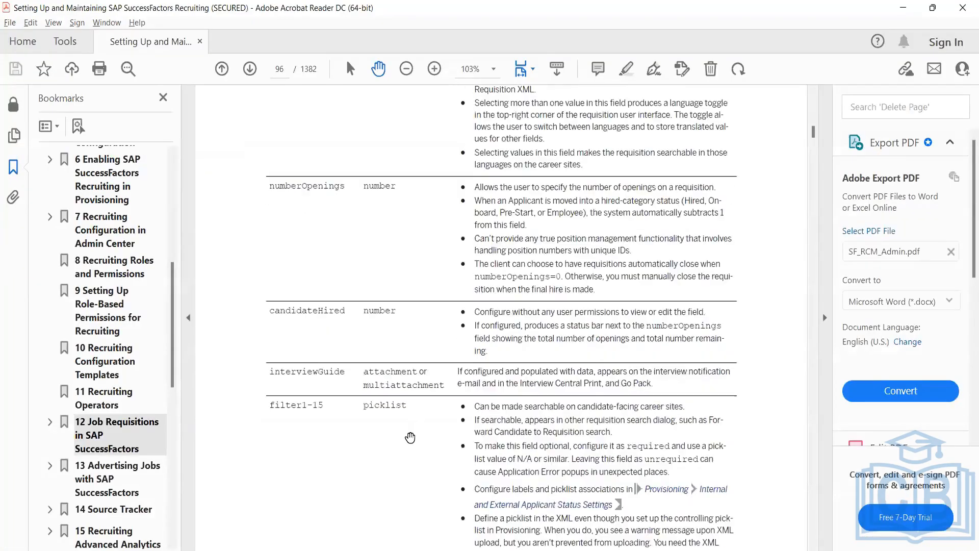
{"action": "scroll", "coordinate": [410, 438], "scroll_direction": "down", "scroll_amount": 10}
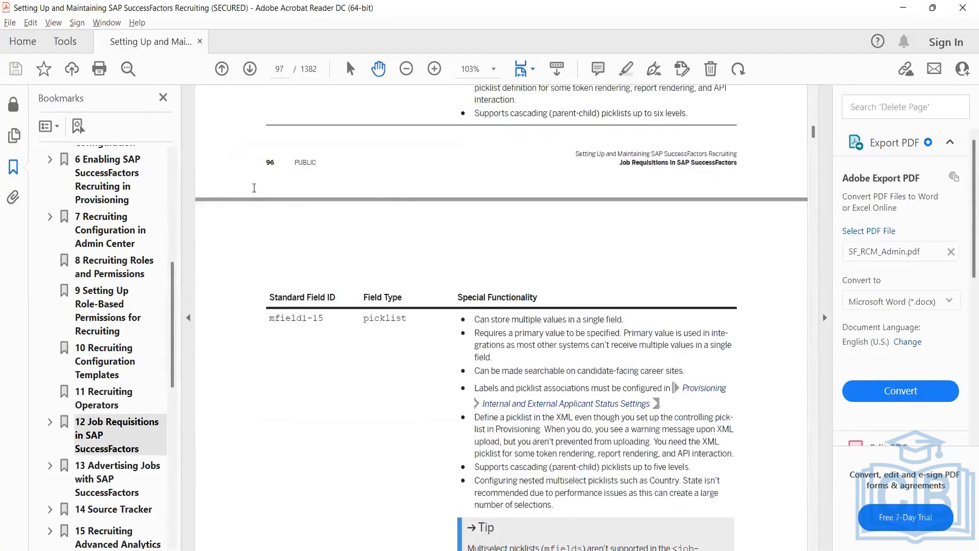
{"action": "key", "text": "alt+Tab"}
{"action": "left_click_drag", "start_coordinate": [319, 194], "coordinate": [268, 194]}
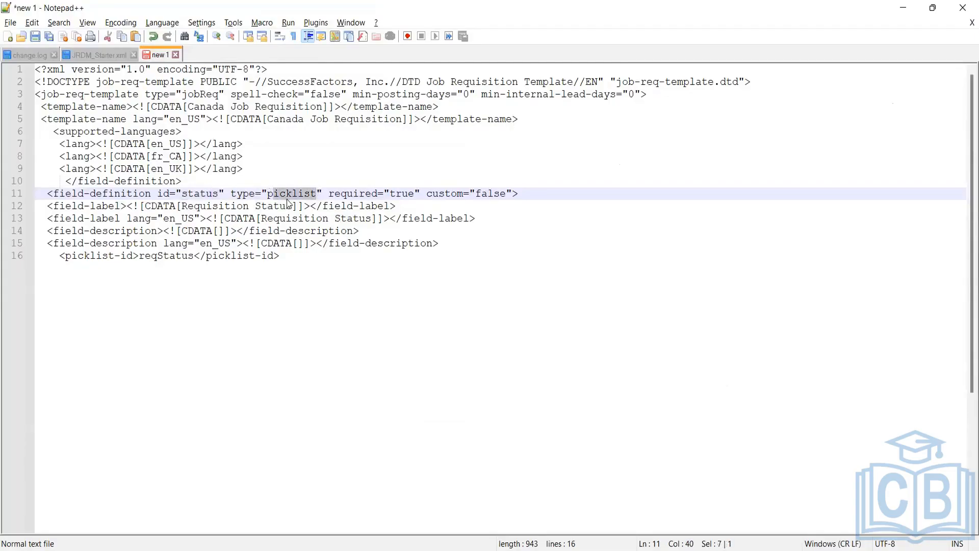
{"action": "left_click", "coordinate": [286, 196]}
{"action": "double_click", "coordinate": [315, 194]}
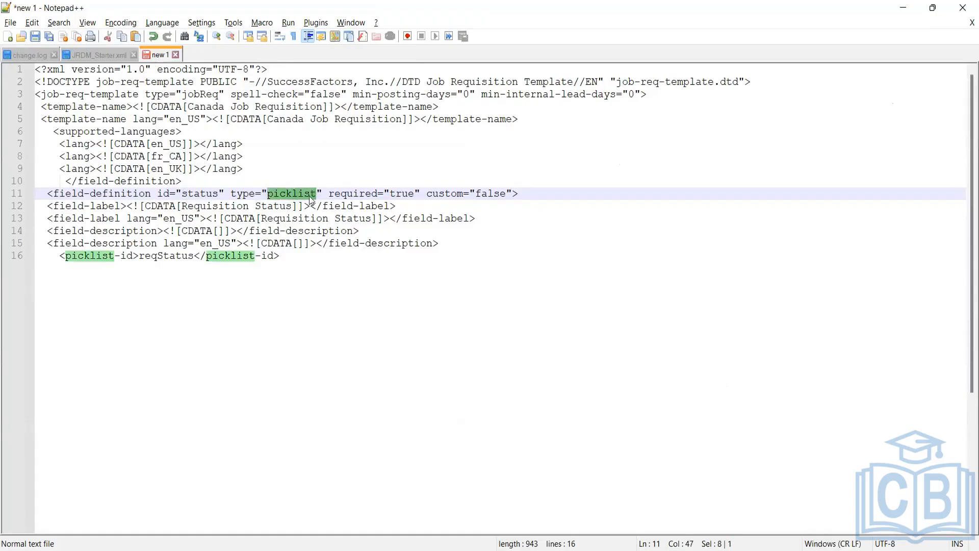
{"action": "left_click", "coordinate": [207, 194]}
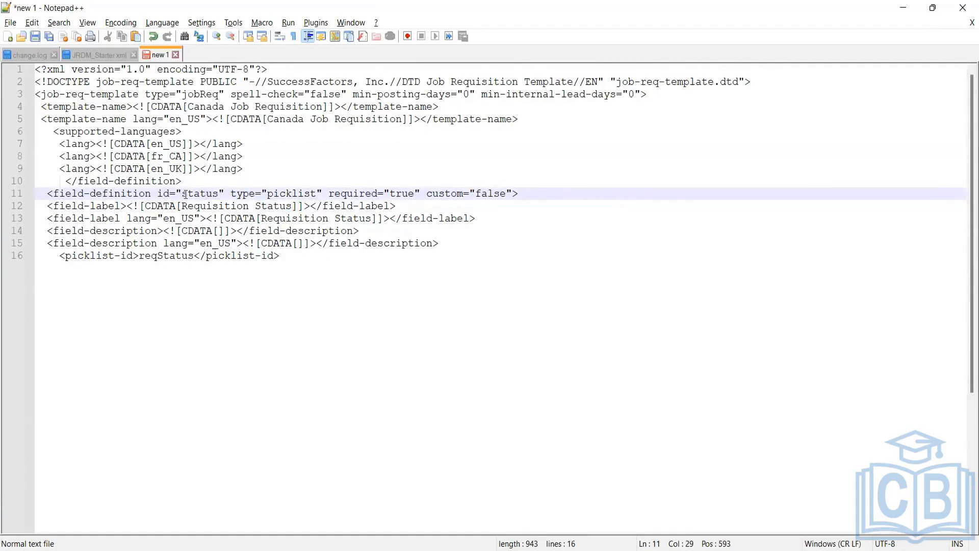
{"action": "left_click", "coordinate": [305, 195]}
{"action": "left_click_drag", "start_coordinate": [316, 194], "coordinate": [268, 195]}
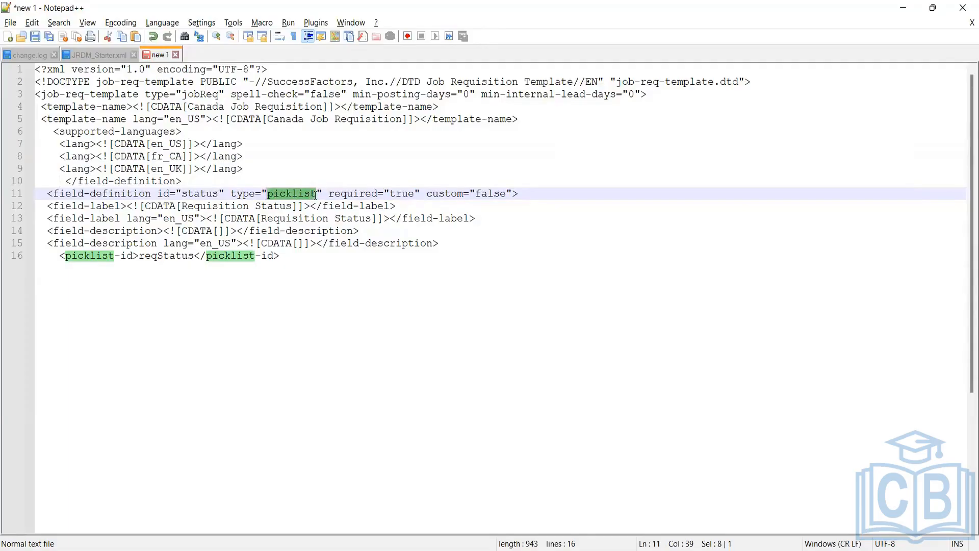
Step: Examine the type, required and custom attribute values of the status field definition on line 11
{"action": "left_click", "coordinate": [274, 194]}
{"action": "double_click", "coordinate": [271, 194]}
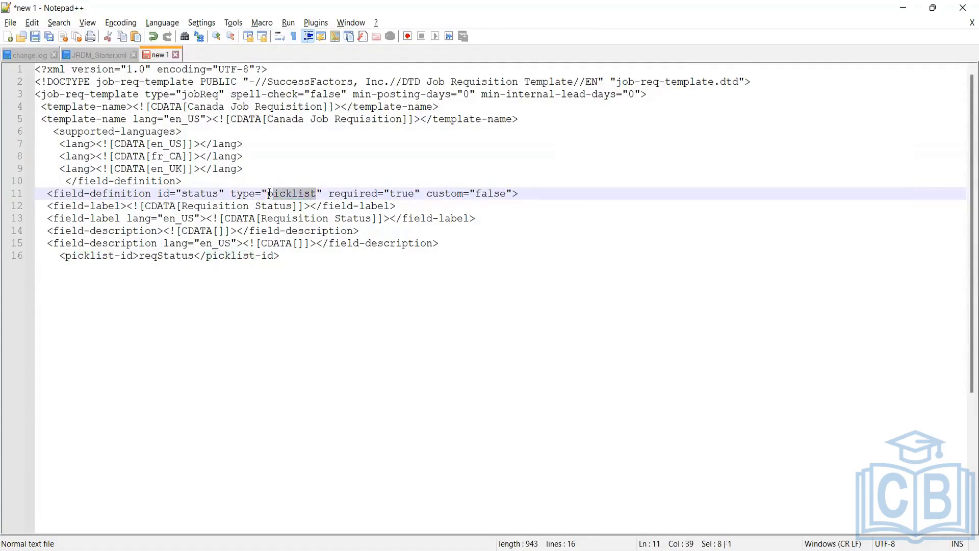
{"action": "left_click", "coordinate": [349, 195]}
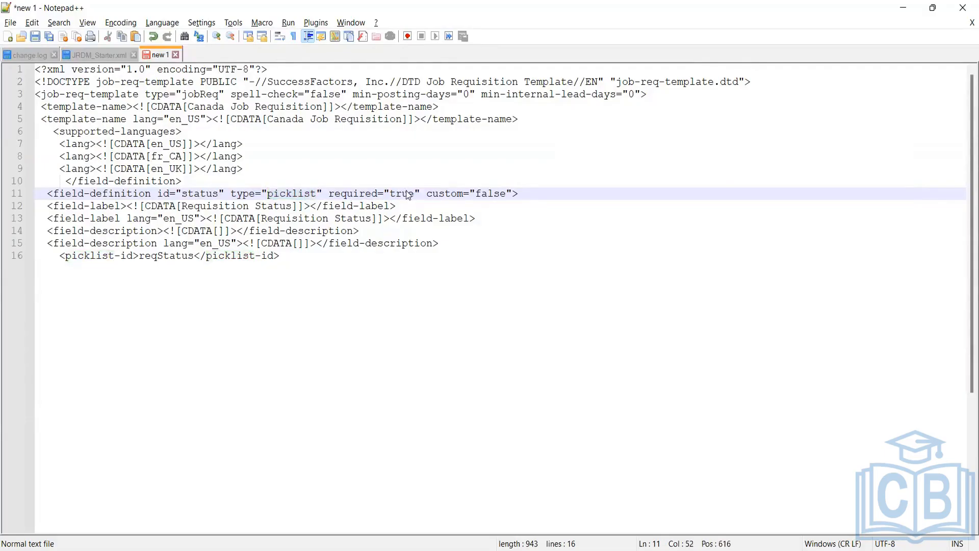
{"action": "double_click", "coordinate": [408, 194]}
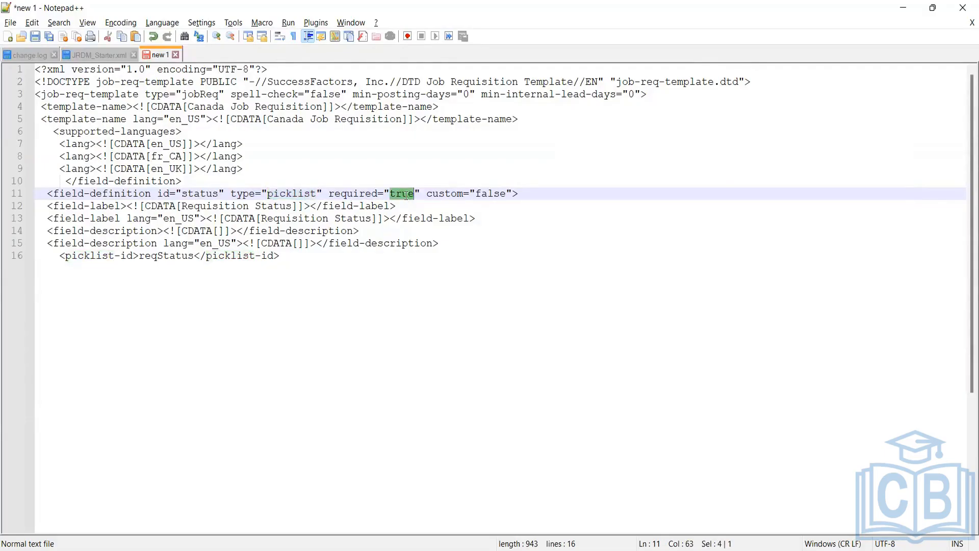
{"action": "left_click", "coordinate": [406, 195]}
{"action": "double_click", "coordinate": [402, 195]}
{"action": "left_click", "coordinate": [496, 195]}
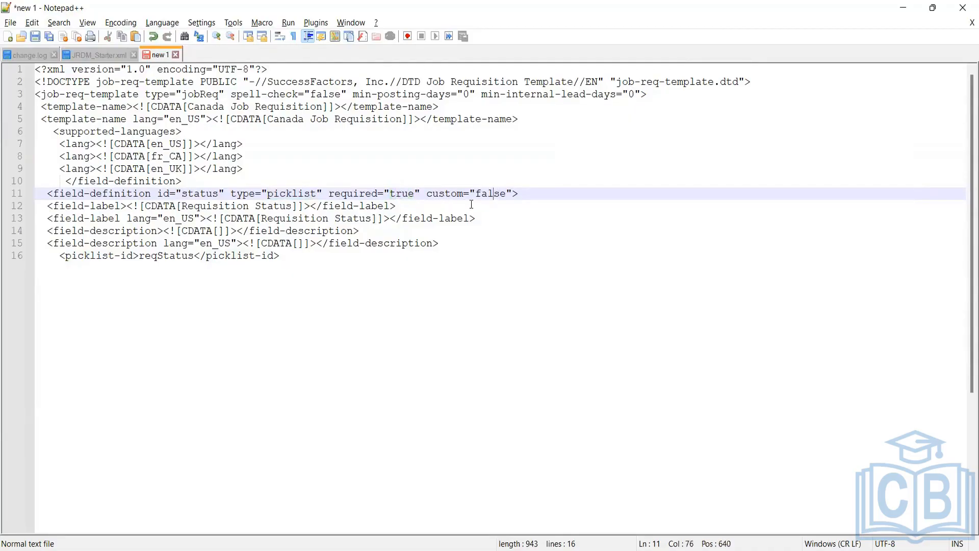
{"action": "triple_click", "coordinate": [484, 193]}
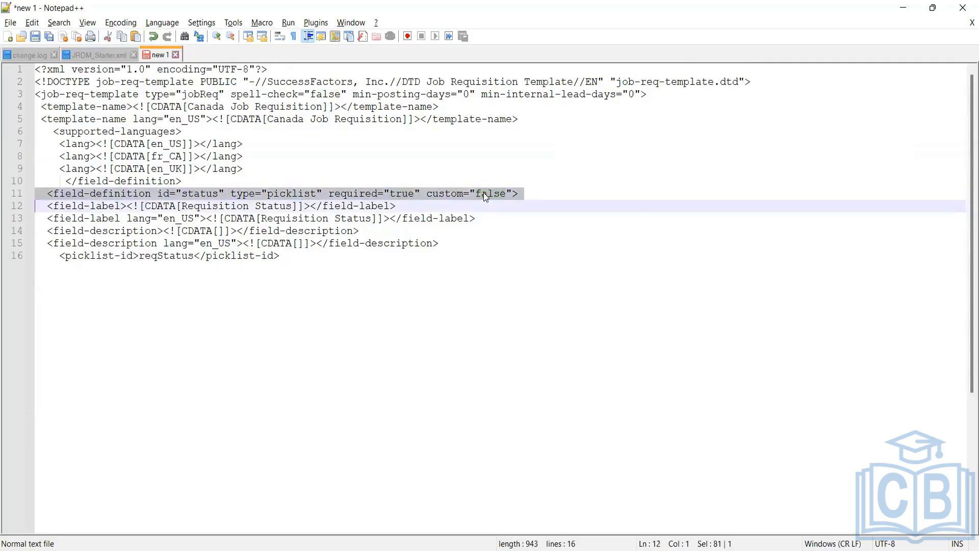
{"action": "left_click", "coordinate": [486, 193]}
{"action": "key", "text": "Right"}
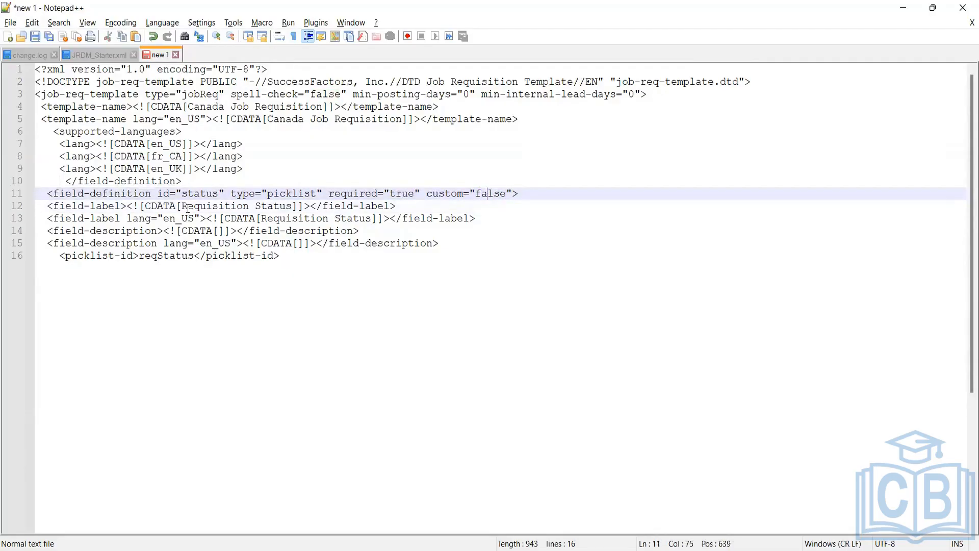
Step: Compare the status ID on line 11 with the status row in the Acrobat Reader guide, and return to Notepad++
{"action": "double_click", "coordinate": [200, 198]}
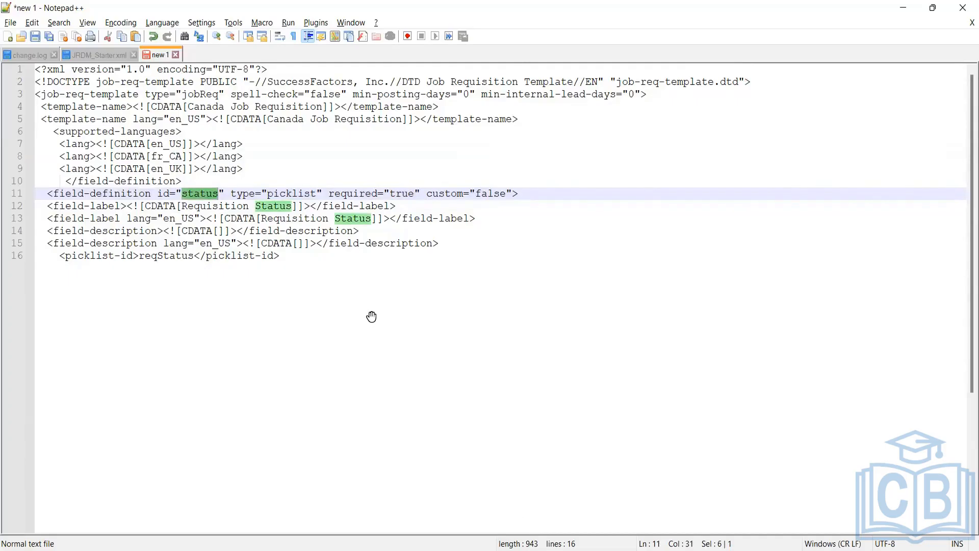
{"action": "key", "text": "alt+Tab"}
{"action": "scroll", "coordinate": [372, 317], "scroll_direction": "up", "scroll_amount": 15}
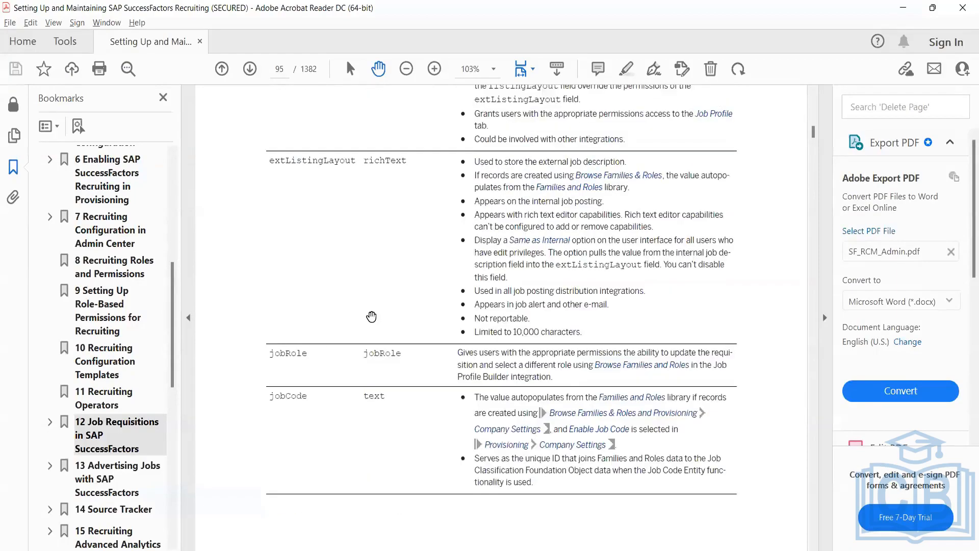
{"action": "scroll", "coordinate": [371, 317], "scroll_direction": "up", "scroll_amount": 15}
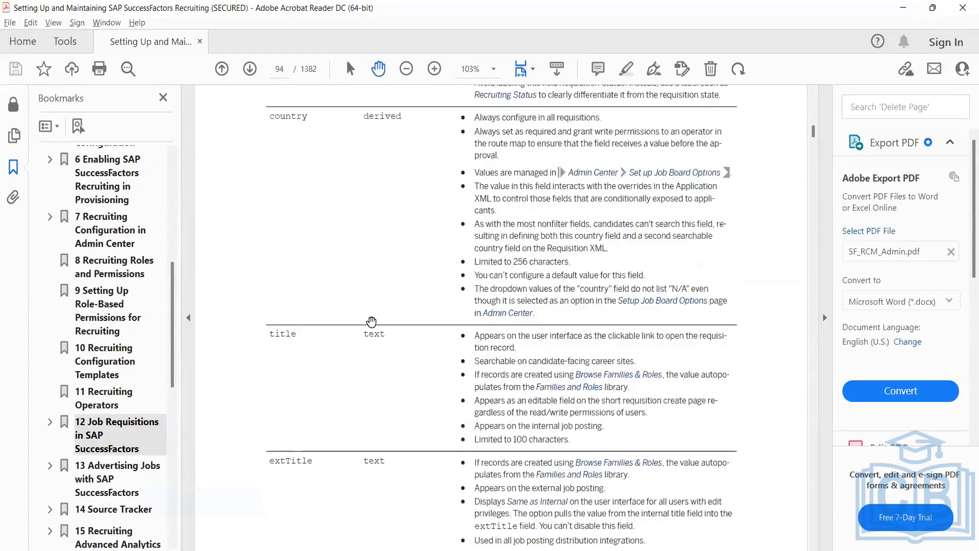
{"action": "scroll", "coordinate": [371, 321], "scroll_direction": "up", "scroll_amount": 10}
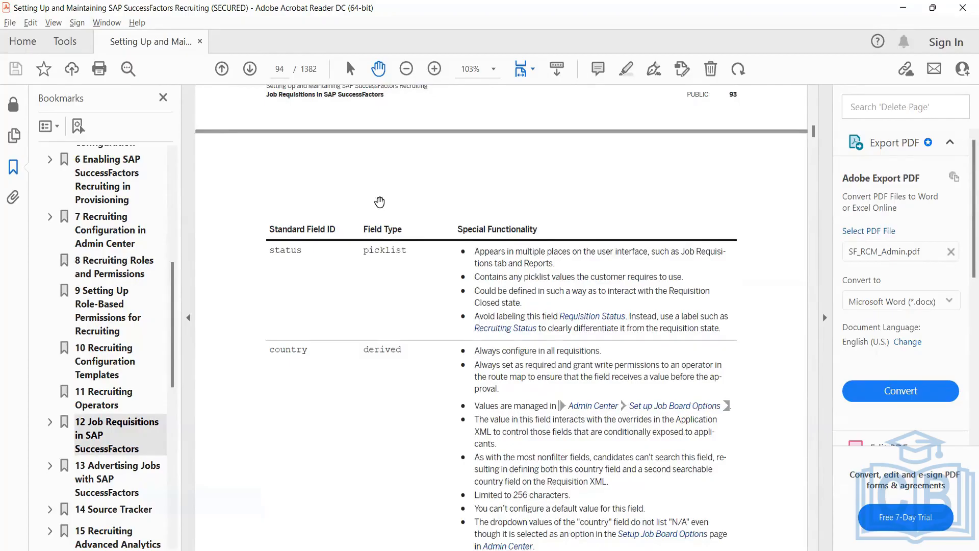
{"action": "key", "text": "alt+Tab"}
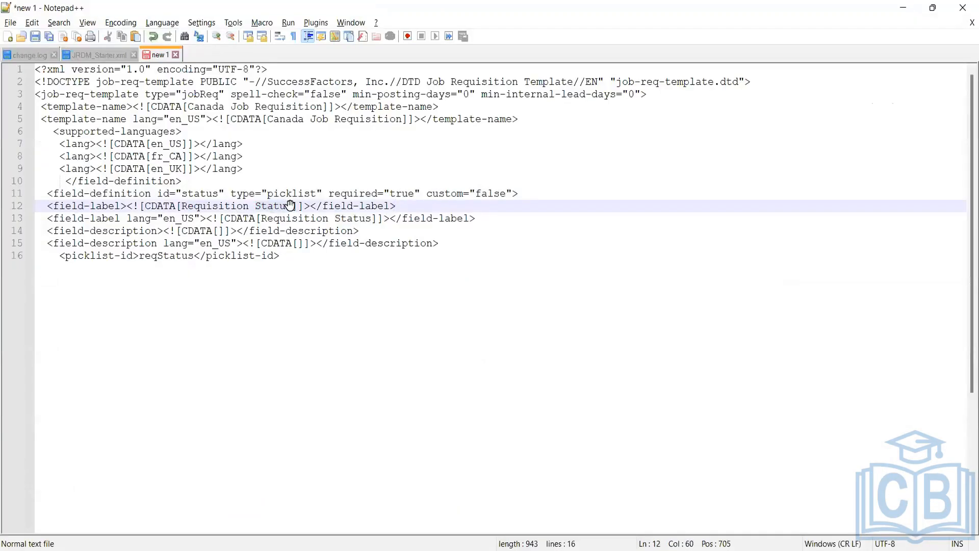
Step: Examine the default Requisition Status label on line 12 and the en_US field label on line 13
{"action": "left_click_drag", "start_coordinate": [291, 206], "coordinate": [198, 215]}
{"action": "left_click", "coordinate": [204, 218]}
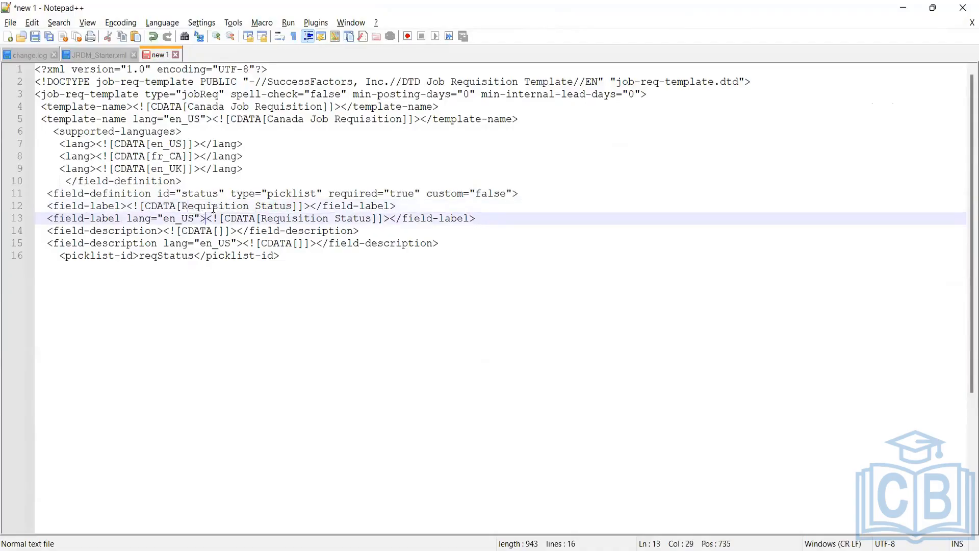
{"action": "left_click_drag", "start_coordinate": [188, 194], "coordinate": [294, 208]}
{"action": "left_click", "coordinate": [287, 218]}
{"action": "left_click_drag", "start_coordinate": [294, 207], "coordinate": [184, 205]}
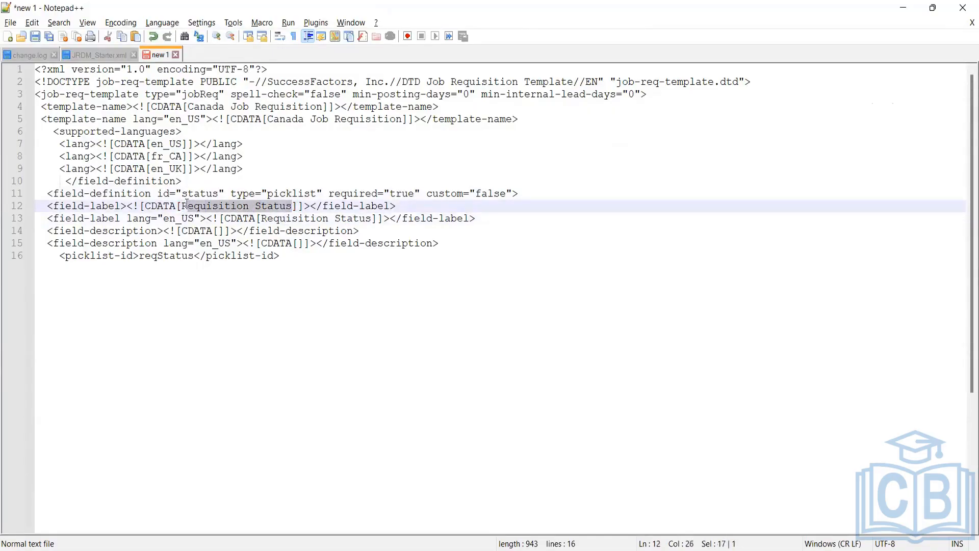
{"action": "left_click", "coordinate": [229, 218]}
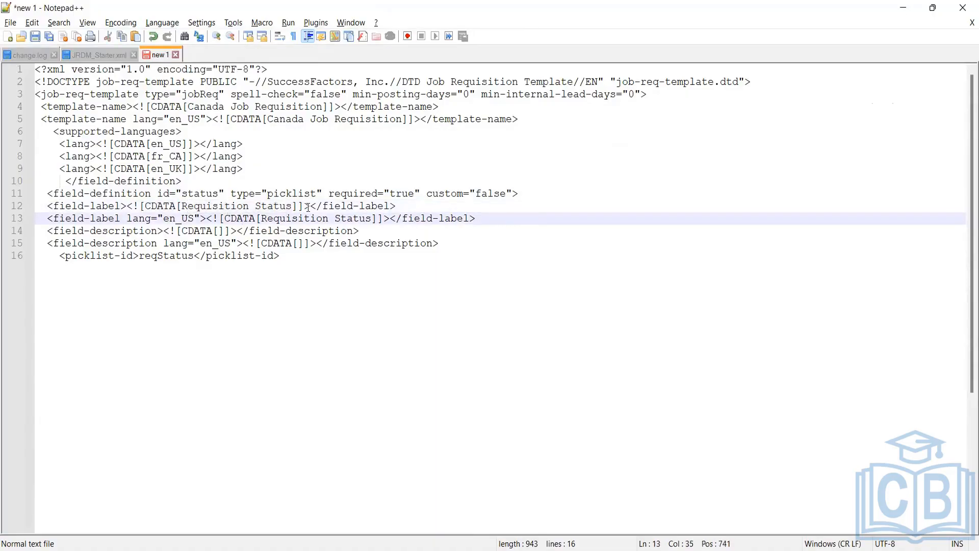
{"action": "left_click", "coordinate": [292, 206]}
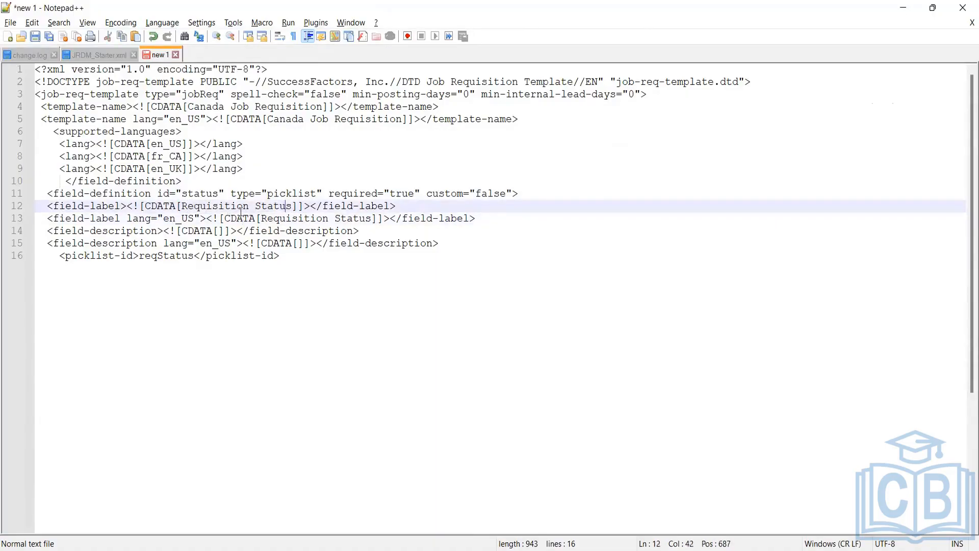
{"action": "left_click", "coordinate": [310, 218]}
{"action": "left_click", "coordinate": [197, 219]}
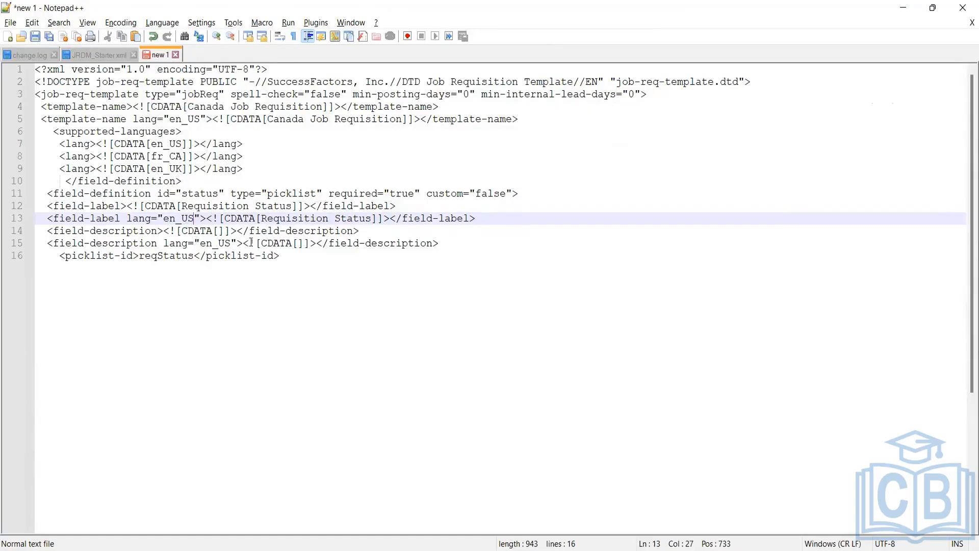
Step: Duplicate the en_US field-label line onto a new line 14 directly below it
{"action": "left_click", "coordinate": [485, 220]}
{"action": "key", "text": "Return"}
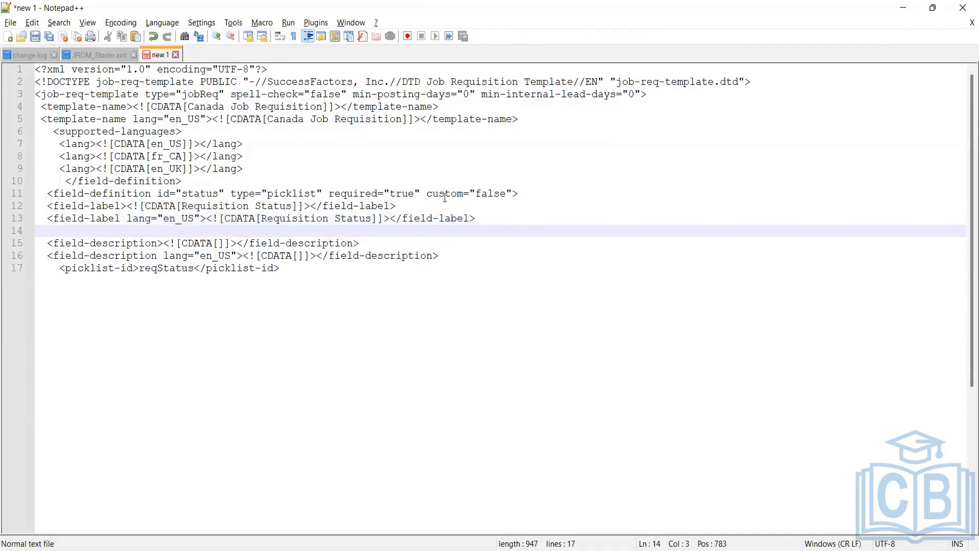
{"action": "left_click_drag", "start_coordinate": [476, 218], "coordinate": [28, 220]}
{"action": "key", "text": "ctrl+c"}
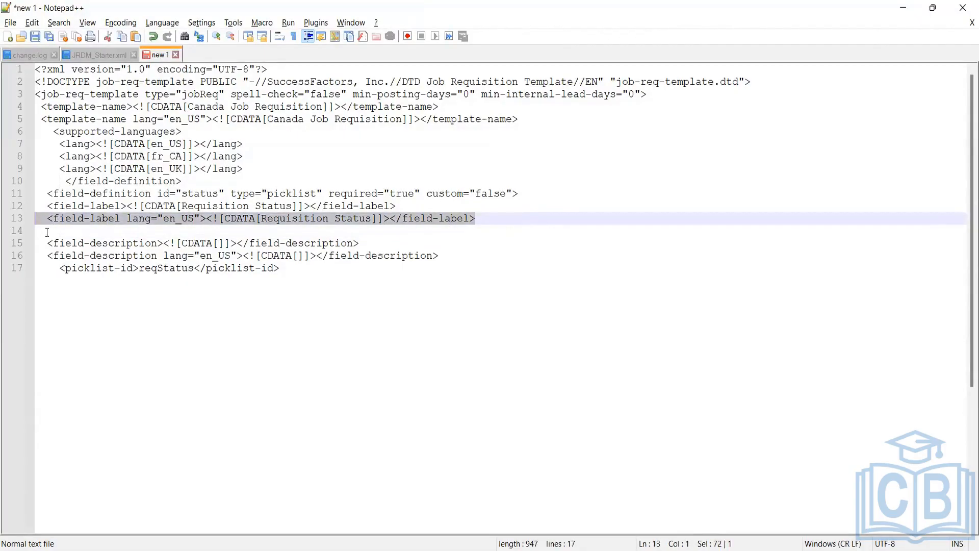
{"action": "key", "text": "Down"}
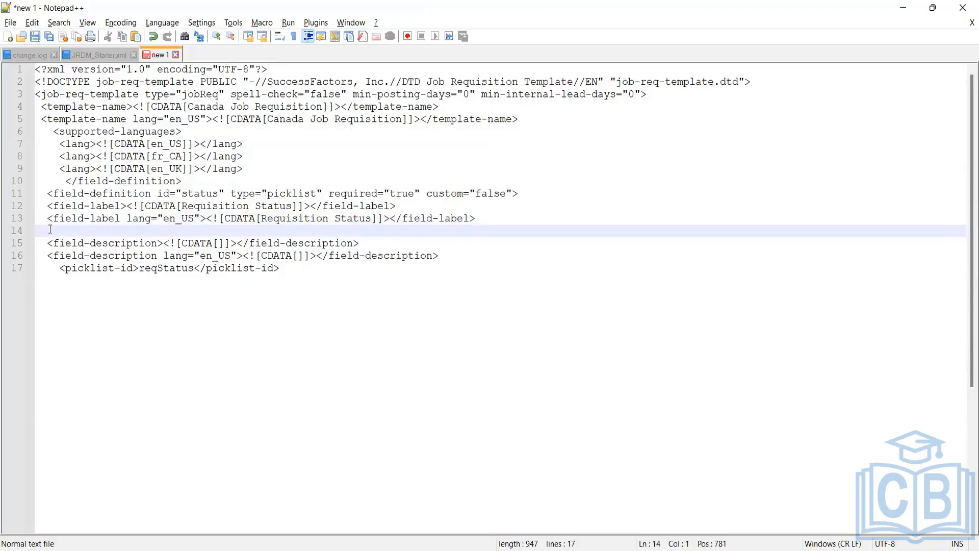
{"action": "key", "text": "ctrl+v"}
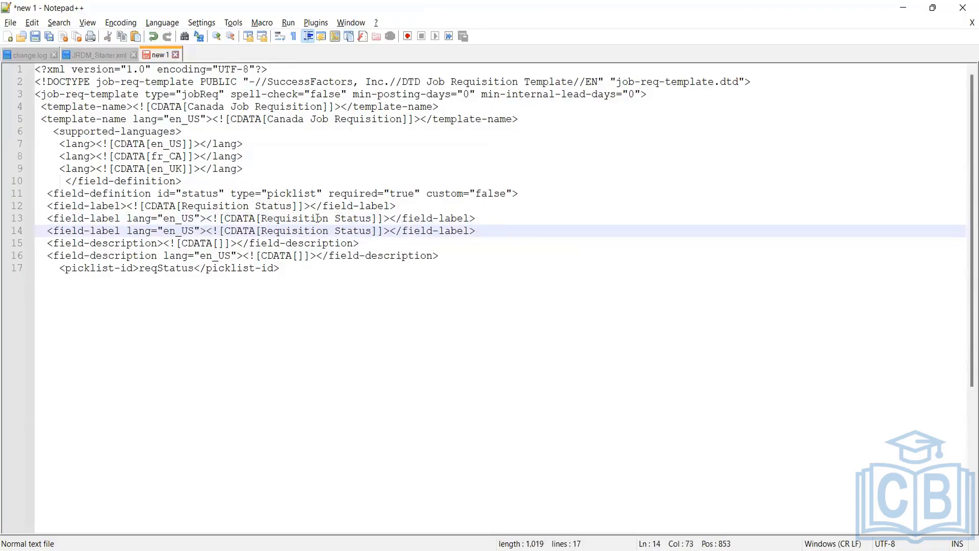
Step: Replace the label text inside the CDATA of line 14 with "Req status"
{"action": "left_click", "coordinate": [370, 230]}
{"action": "key", "text": "BackSpace"}
{"action": "key", "text": "BackSpace"}
{"action": "key", "text": "BackSpace"}
{"action": "key", "text": "BackSpace"}
{"action": "key", "text": "BackSpace"}
{"action": "key", "text": "BackSpace"}
{"action": "key", "text": "BackSpace"}
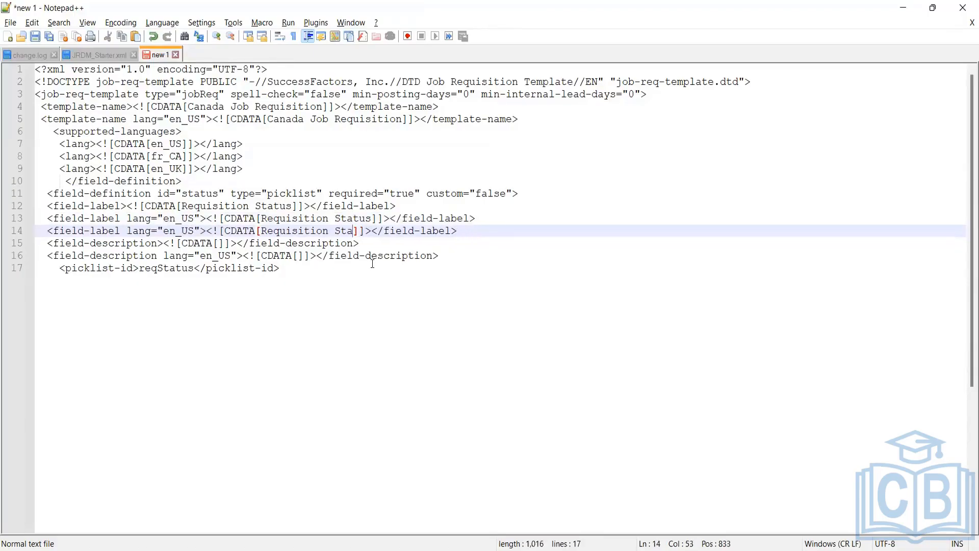
{"action": "key", "text": "BackSpace"}
{"action": "key", "text": "BackSpace"}
{"action": "key", "text": "BackSpace"}
{"action": "key", "text": "BackSpace"}
{"action": "key", "text": "BackSpace"}
{"action": "key", "text": "BackSpace"}
{"action": "key", "text": "BackSpace"}
{"action": "key", "text": "BackSpace"}
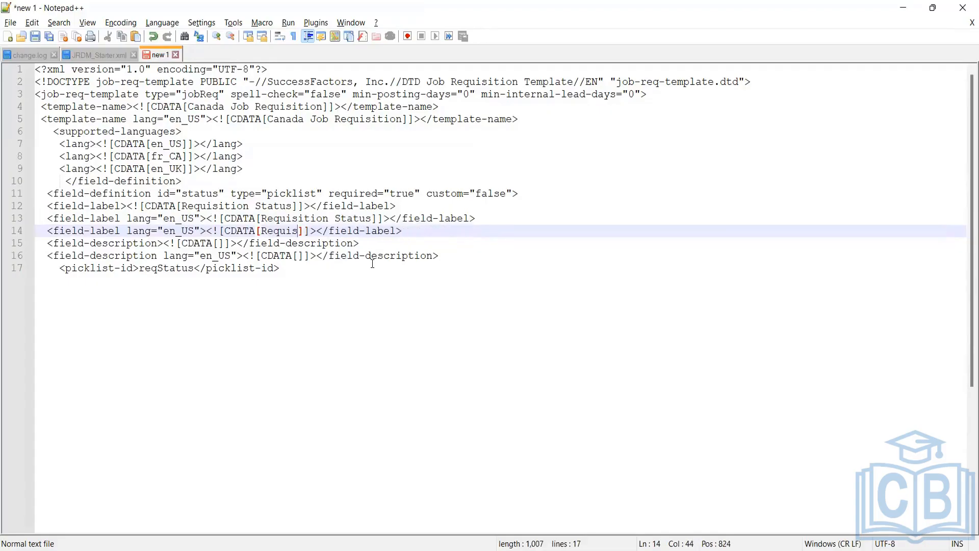
{"action": "type", "text": "status"}
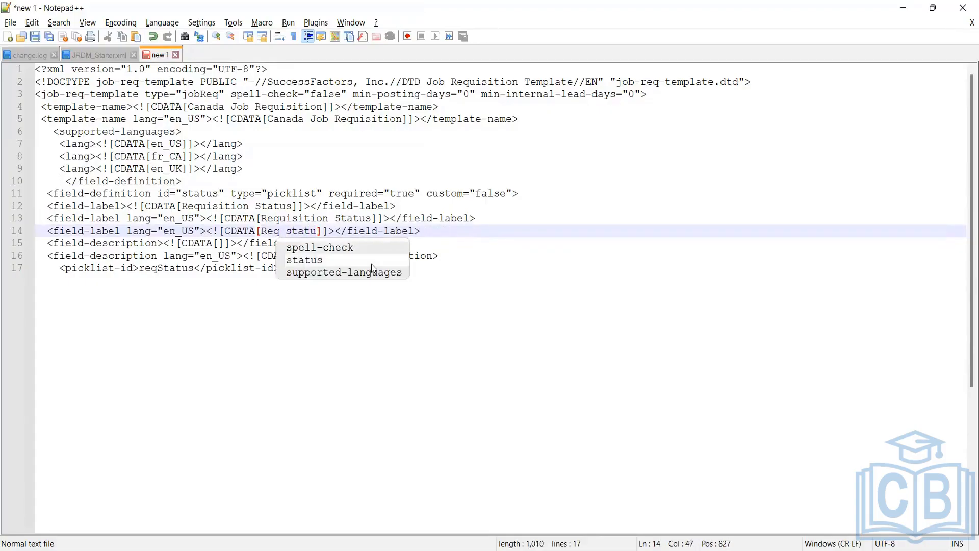
Step: Set the lang attribute of the field label on line 14 to en_UK
{"action": "left_click", "coordinate": [196, 230]}
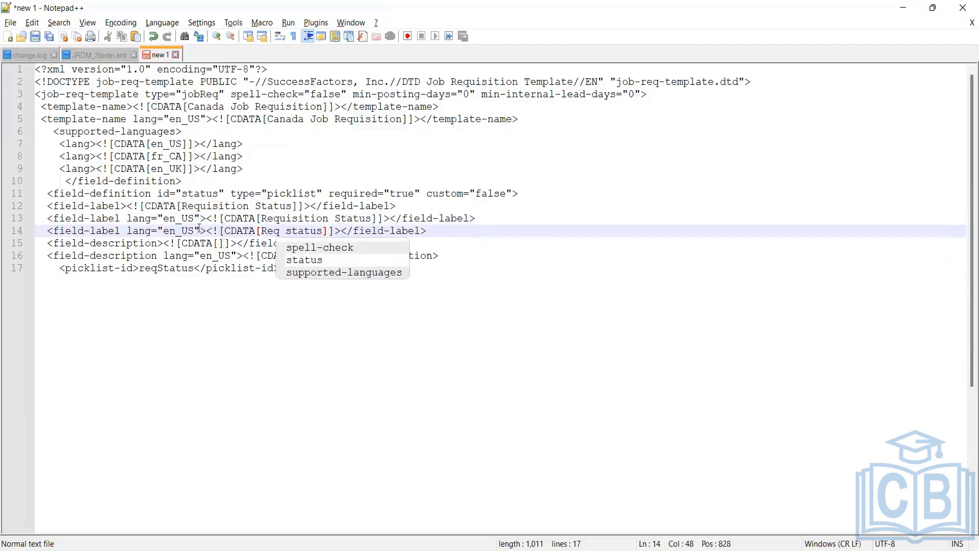
{"action": "key", "text": "BackSpace"}
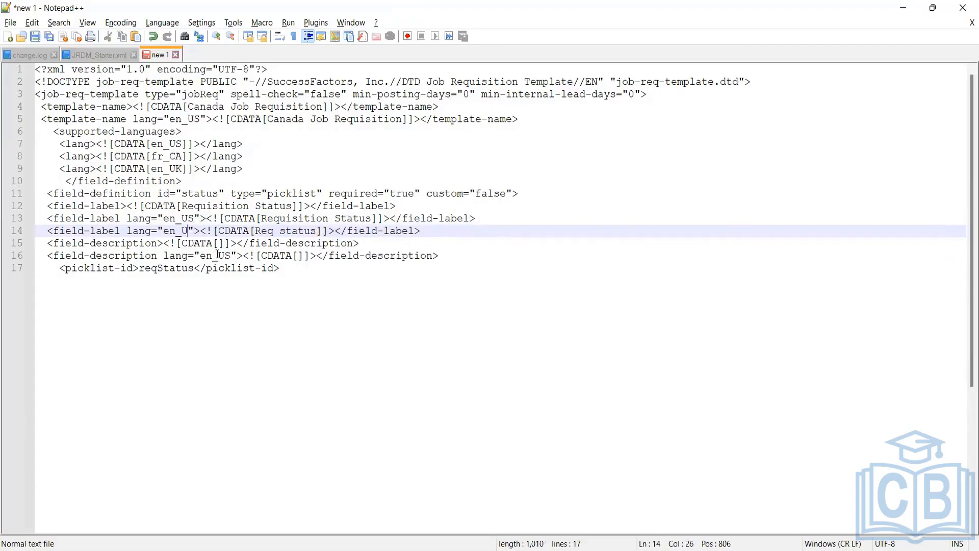
{"action": "type", "text": "K"}
{"action": "left_click", "coordinate": [294, 230]}
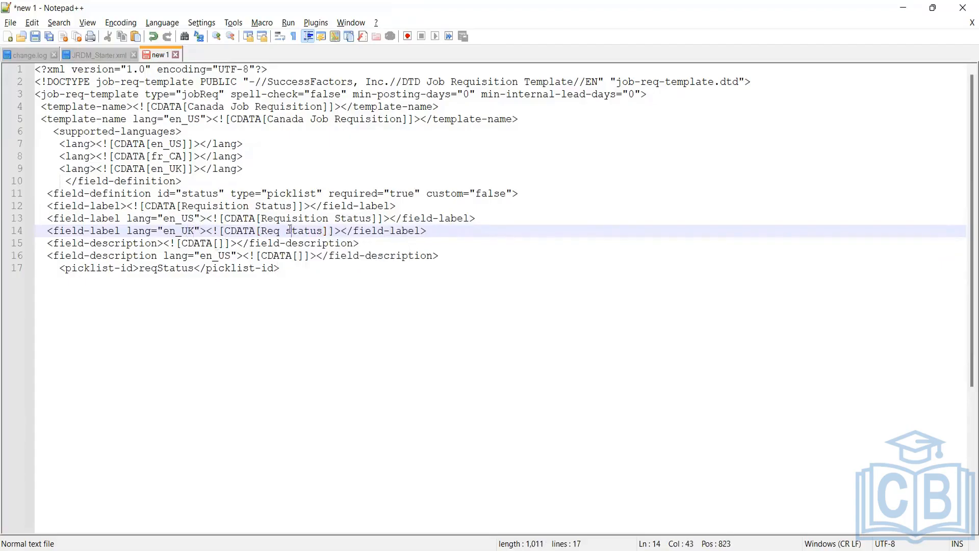
Step: Duplicate the en_UK field-label line onto a new line 15 directly below it
{"action": "left_click", "coordinate": [431, 228]}
{"action": "key", "text": "Return"}
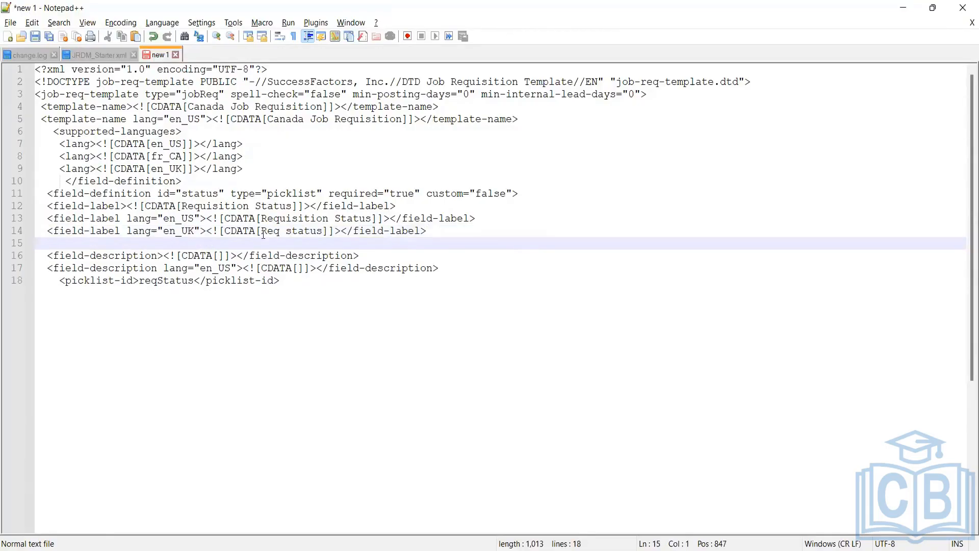
{"action": "left_click_drag", "start_coordinate": [431, 230], "coordinate": [32, 229]}
{"action": "key", "text": "ctrl+c"}
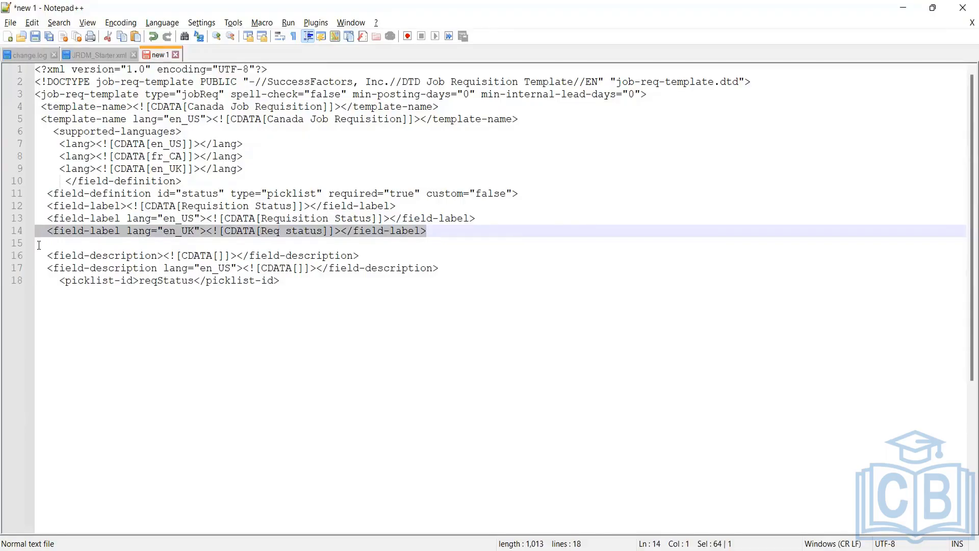
{"action": "left_click", "coordinate": [40, 243]}
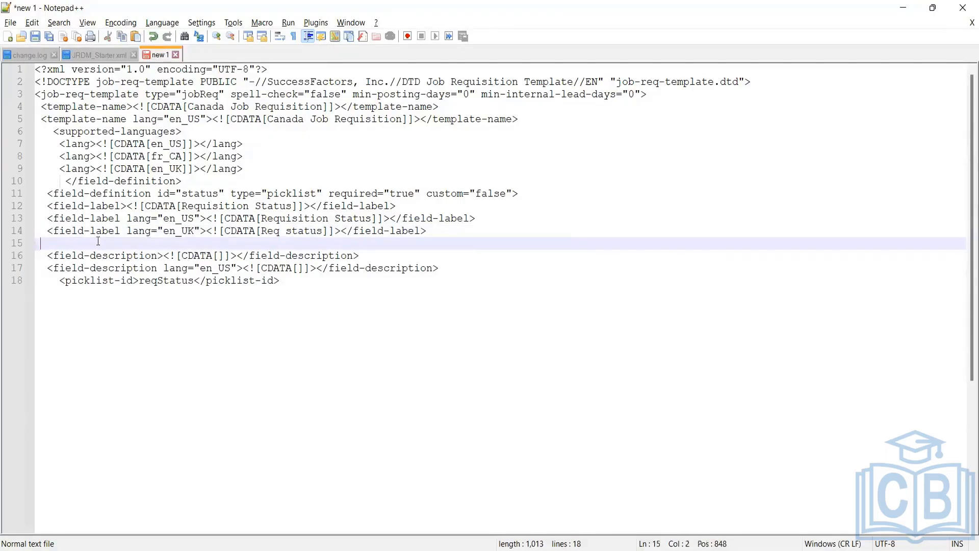
{"action": "key", "text": "ctrl+v"}
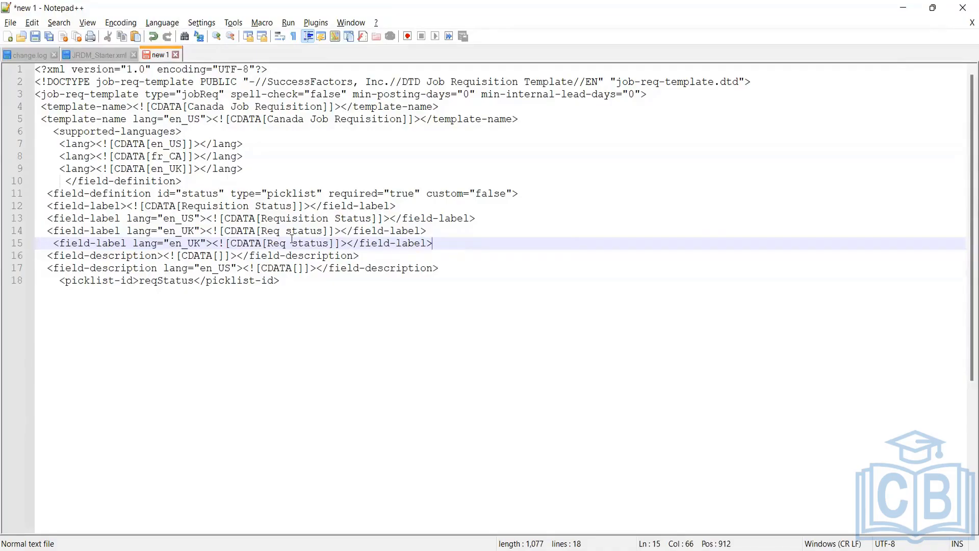
Step: Clear the label text inside the CDATA of the duplicated field label on line 15
{"action": "left_click_drag", "start_coordinate": [329, 244], "coordinate": [271, 249]}
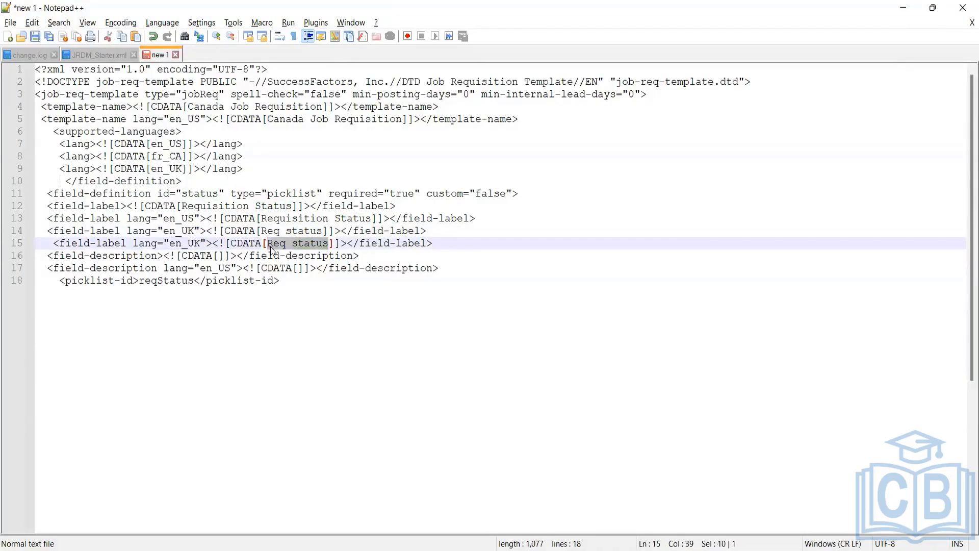
{"action": "key", "text": "Delete"}
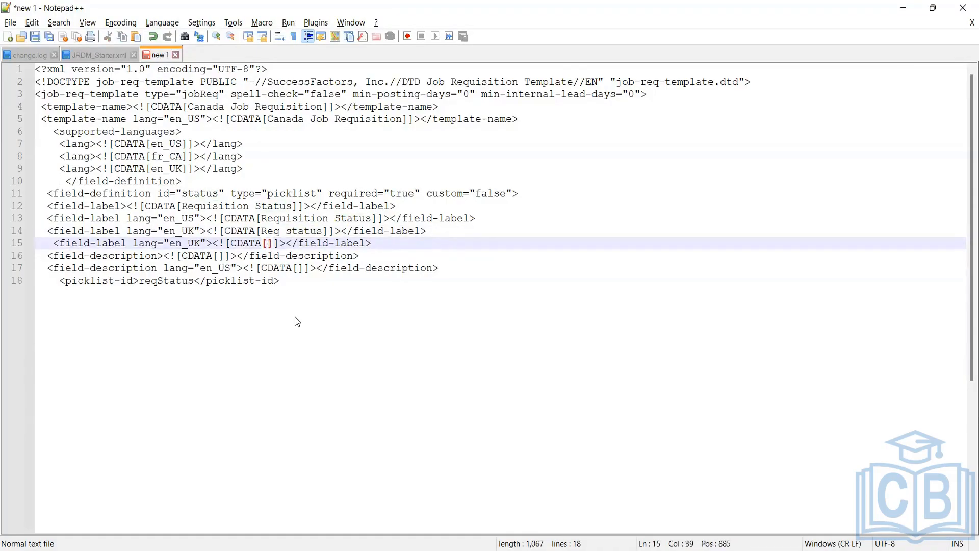
{"action": "key", "text": "ctrl+v"}
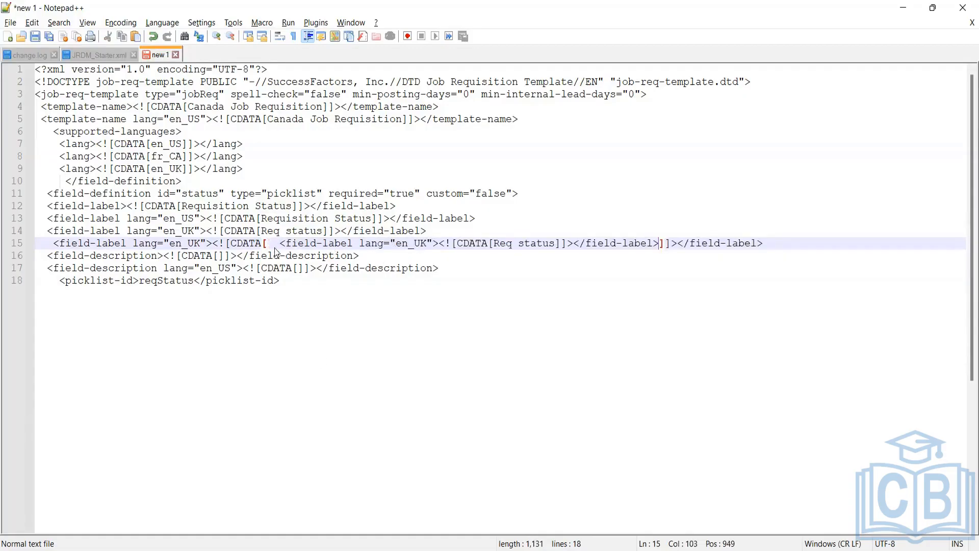
{"action": "key", "text": "ctrl+z"}
{"action": "double_click", "coordinate": [283, 231]}
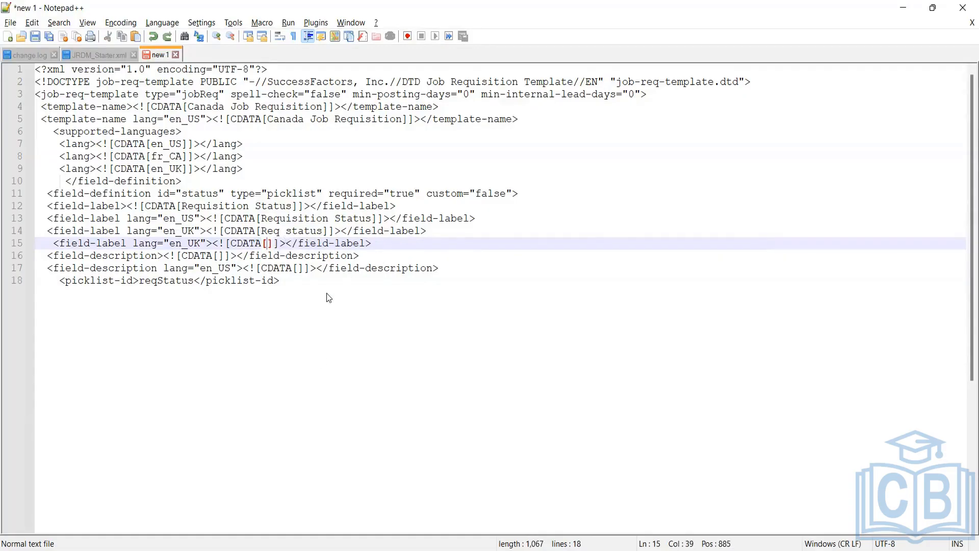
{"action": "left_click", "coordinate": [299, 284]}
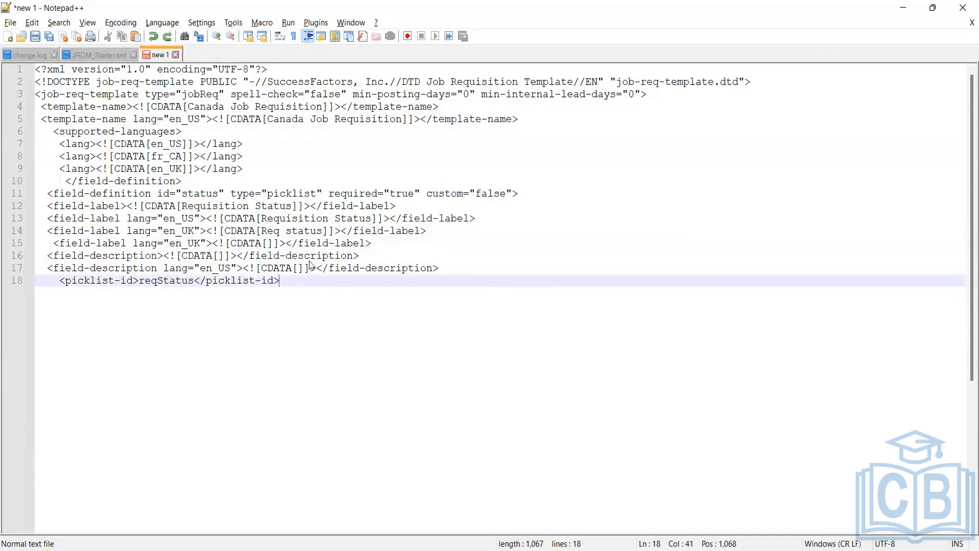
Step: Examine the picklist-id line of the status field and its reqStatus value on line 18
{"action": "left_click", "coordinate": [35, 280], "text": "shift"}
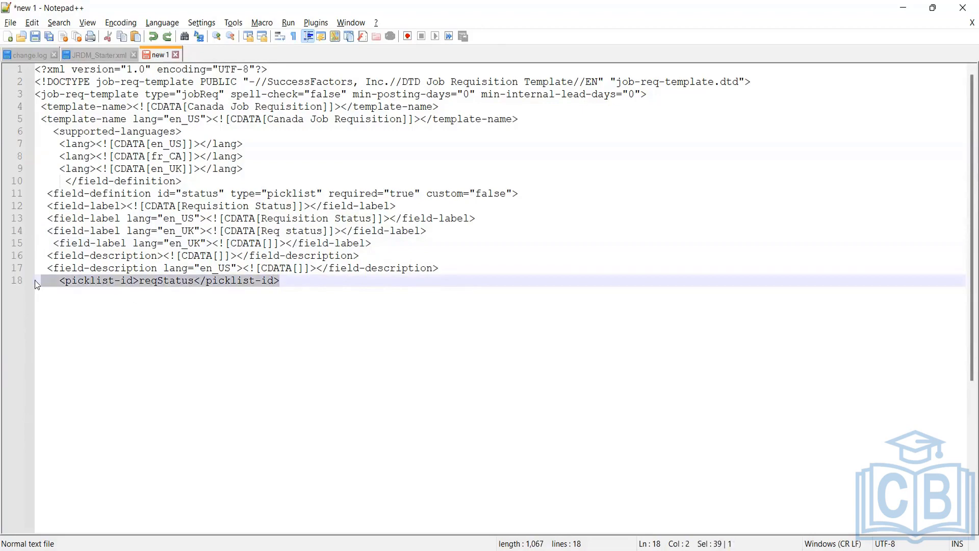
{"action": "left_click", "coordinate": [176, 280]}
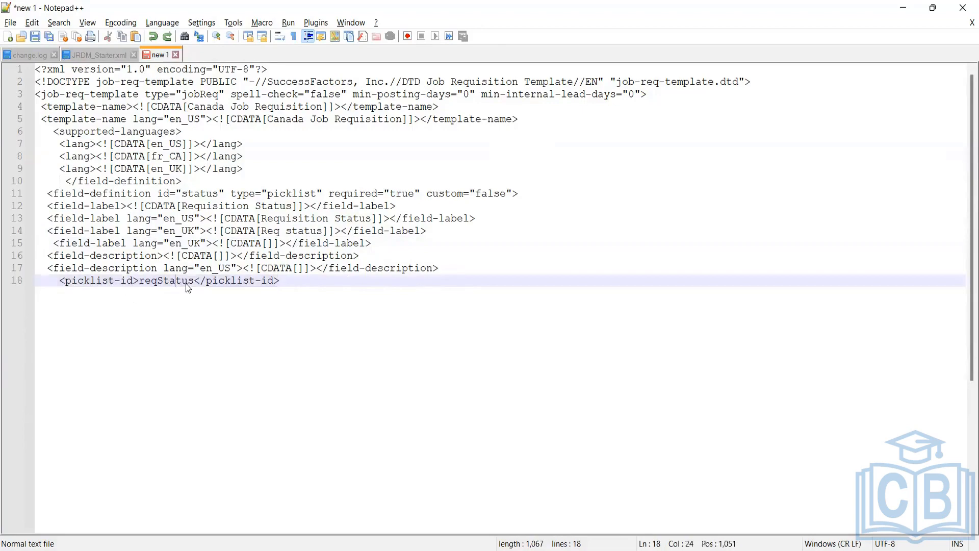
{"action": "double_click", "coordinate": [191, 281]}
{"action": "key", "text": "End"}
{"action": "left_click_drag", "start_coordinate": [194, 279], "coordinate": [139, 282]}
{"action": "key", "text": "End"}
{"action": "left_click_drag", "start_coordinate": [194, 280], "coordinate": [138, 280]}
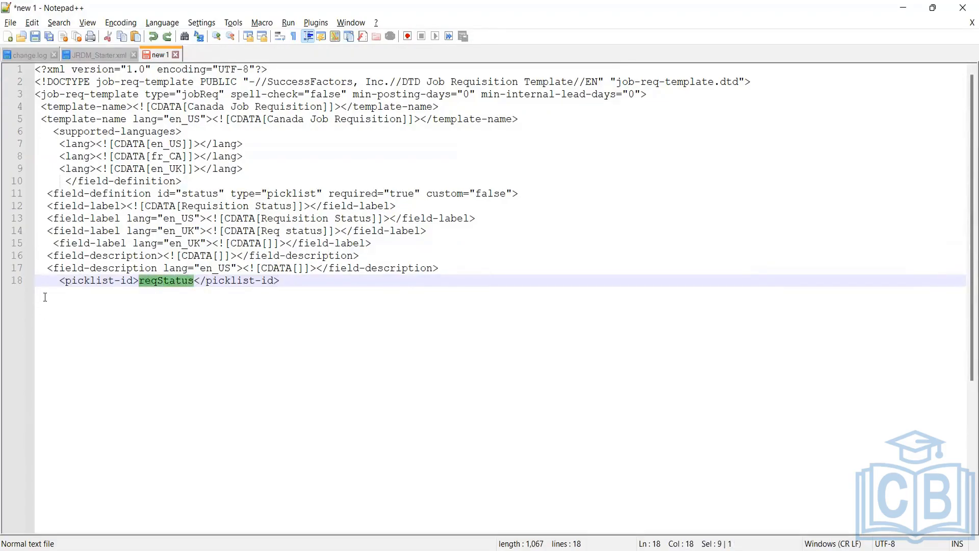
{"action": "key", "text": "End"}
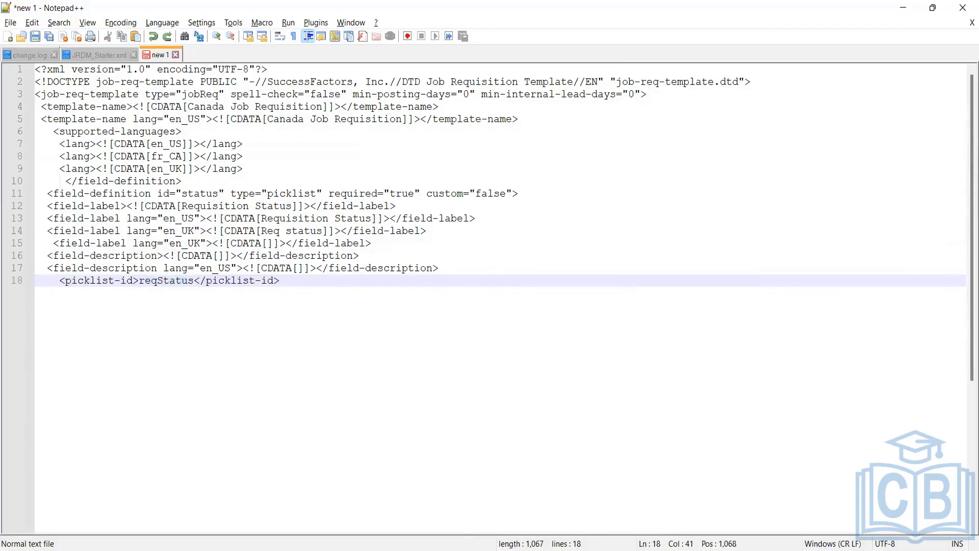
Step: Find the id field definition in JRDM_Starter.xml and check its field type in the SAP guide's standard fields table in Acrobat Reader
{"action": "key", "text": "alt+Tab"}
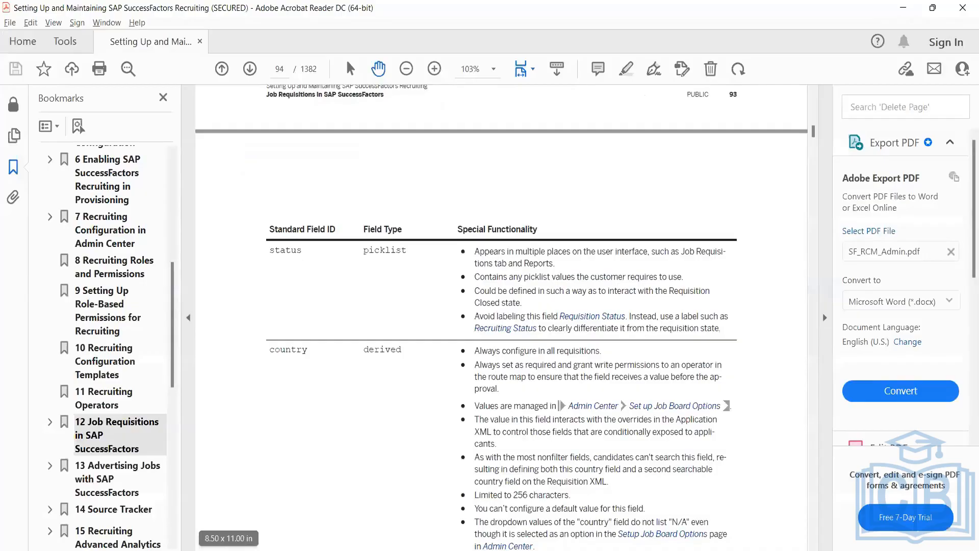
{"action": "key", "text": "alt+Tab"}
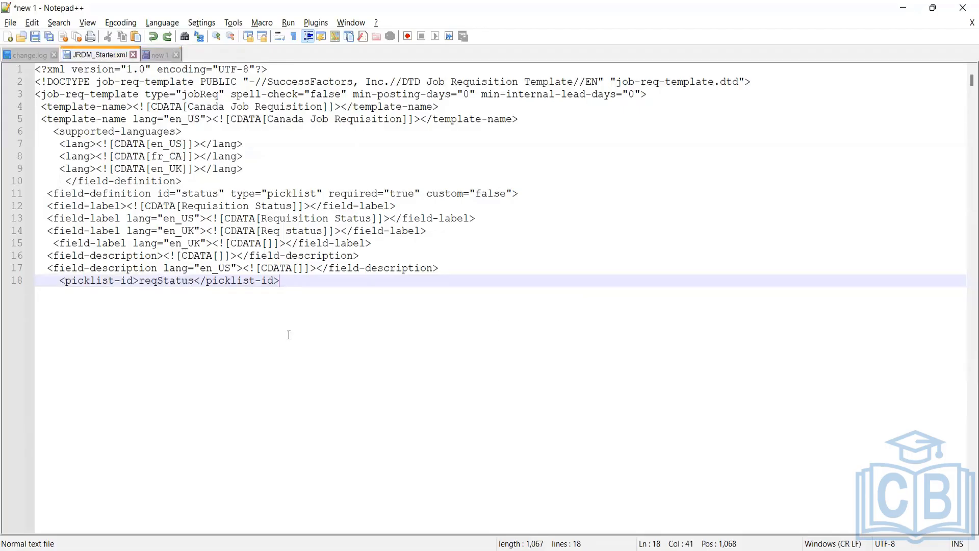
{"action": "key", "text": "ctrl+Tab"}
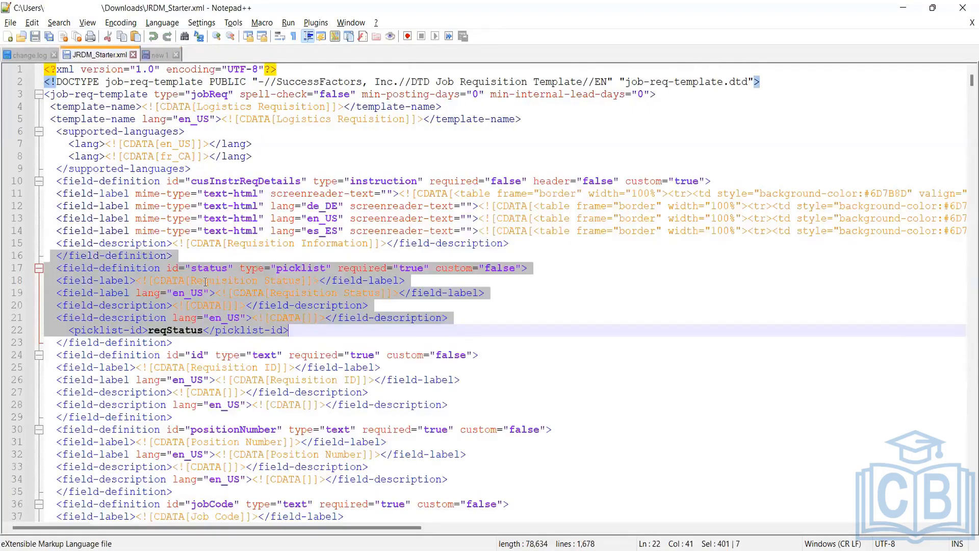
{"action": "left_click", "coordinate": [200, 281]}
{"action": "scroll", "coordinate": [200, 281], "scroll_direction": "down", "scroll_amount": 2}
{"action": "double_click", "coordinate": [200, 281]}
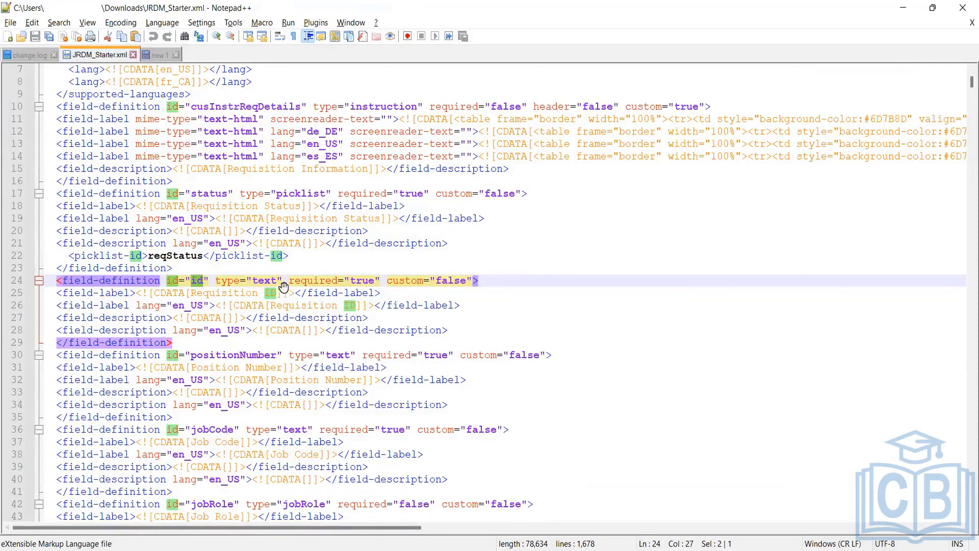
{"action": "key", "text": "alt+Tab"}
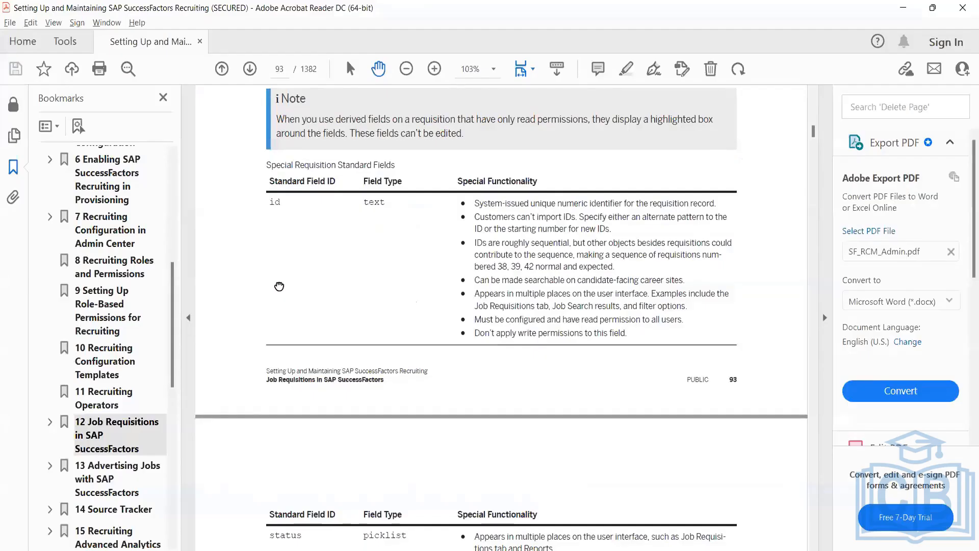
{"action": "scroll", "coordinate": [282, 283], "scroll_direction": "up", "scroll_amount": 2}
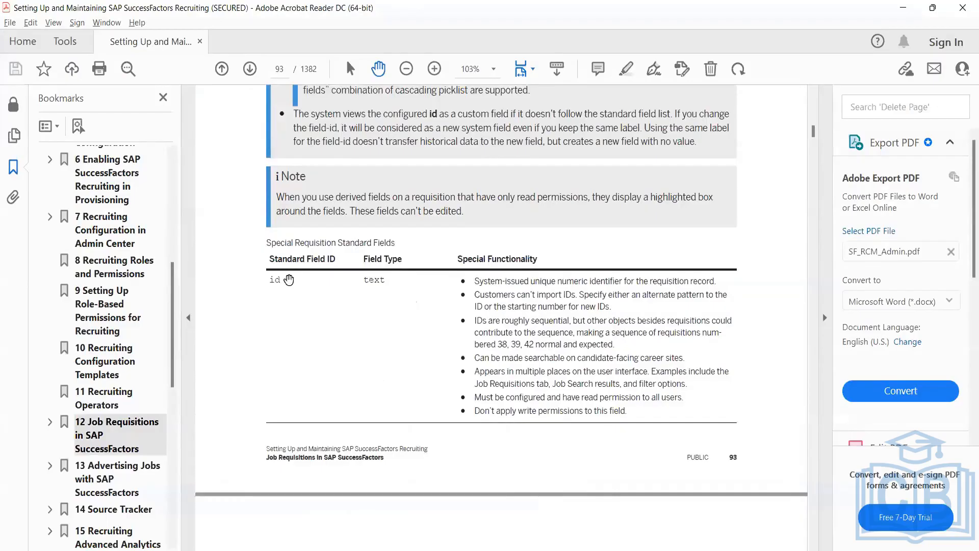
{"action": "triple_click", "coordinate": [373, 284]}
{"action": "left_click", "coordinate": [373, 284]}
{"action": "key", "text": "alt+Tab"}
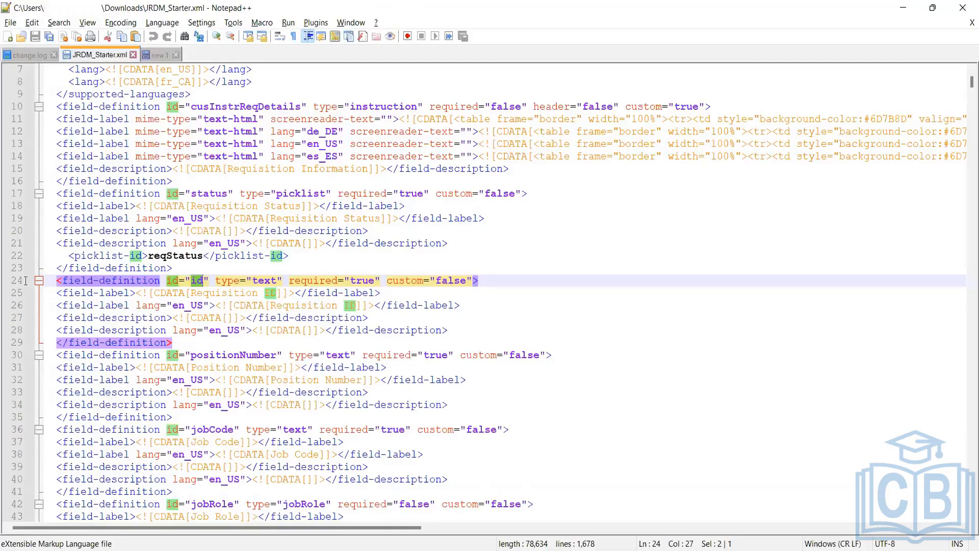
Step: Copy the closing field-definition tag and the id field's lines through its en_US description from JRDM_Starter.xml into the new template below the picklist-id line
{"action": "left_click_drag", "start_coordinate": [449, 331], "coordinate": [23, 274]}
{"action": "key", "text": "ctrl+c"}
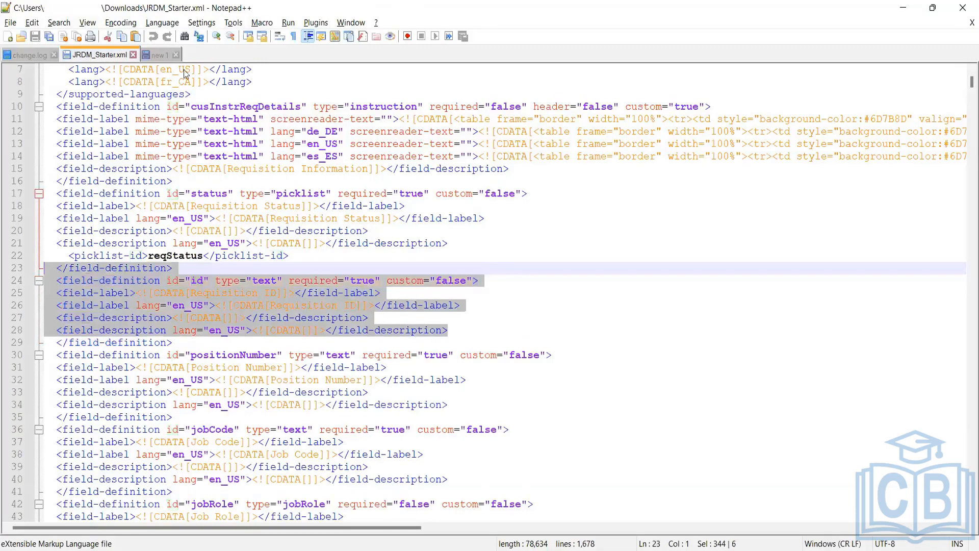
{"action": "key", "text": "ctrl+Tab"}
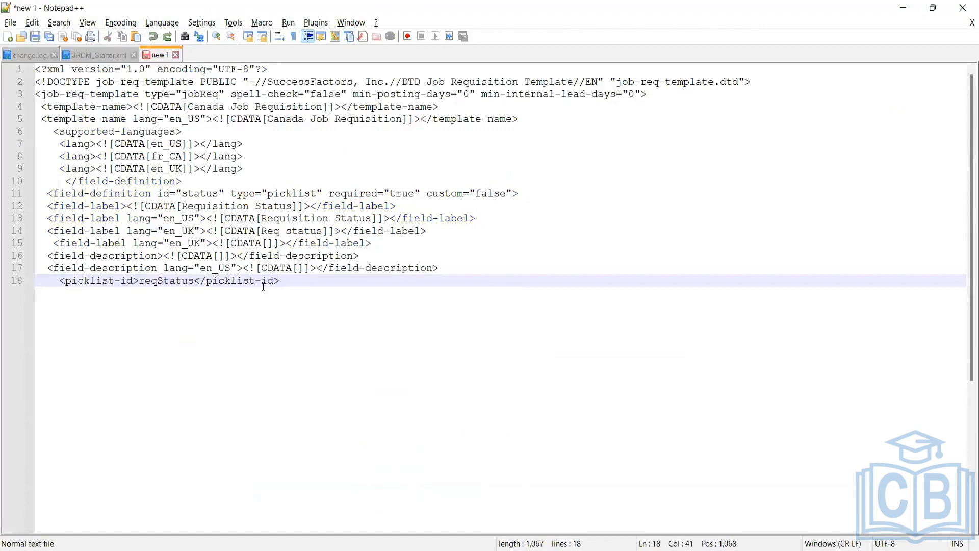
{"action": "key", "text": "Return"}
{"action": "key", "text": "ctrl+v"}
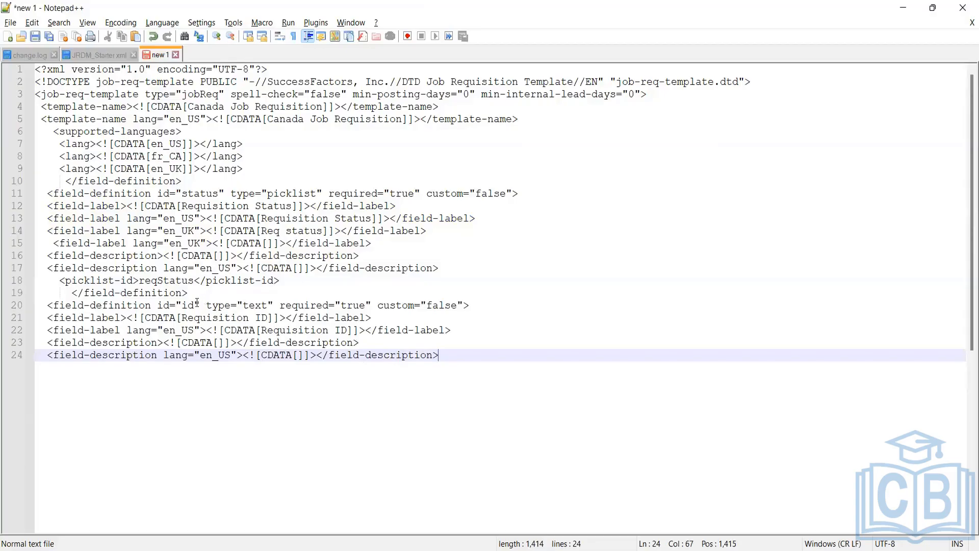
Step: Review the id, type, required and custom attributes of the pasted id field on line 20, checking the type against the SAP guide
{"action": "left_click_drag", "start_coordinate": [195, 304], "coordinate": [185, 305]}
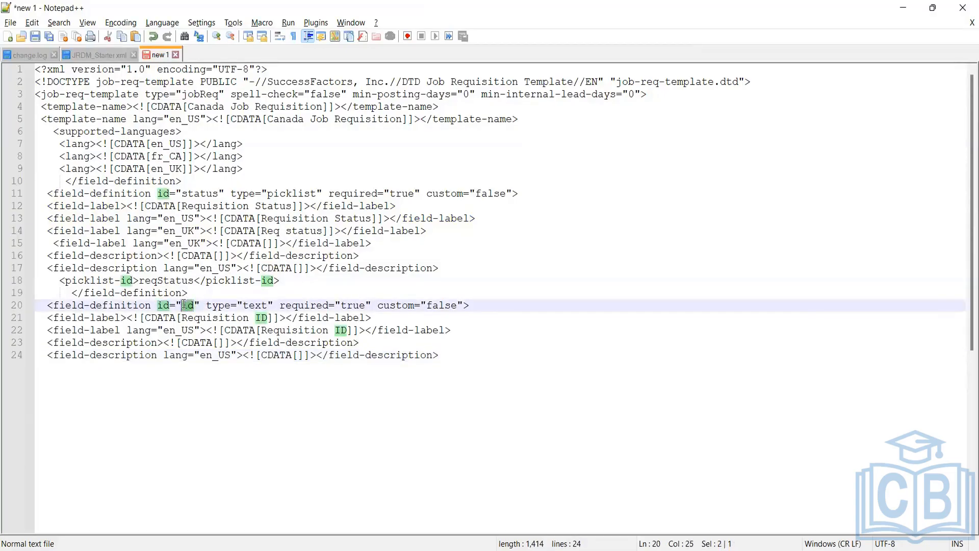
{"action": "double_click", "coordinate": [249, 306]}
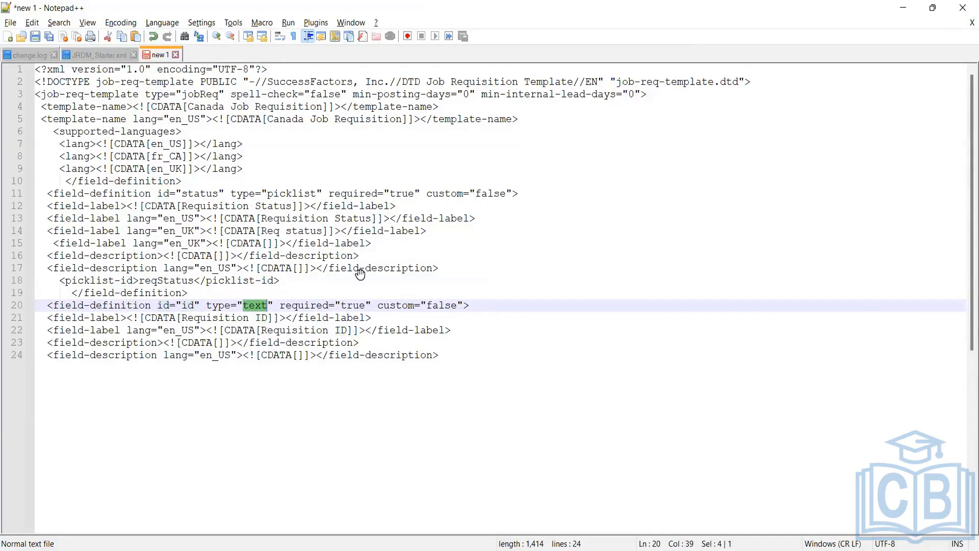
{"action": "key", "text": "alt+Tab"}
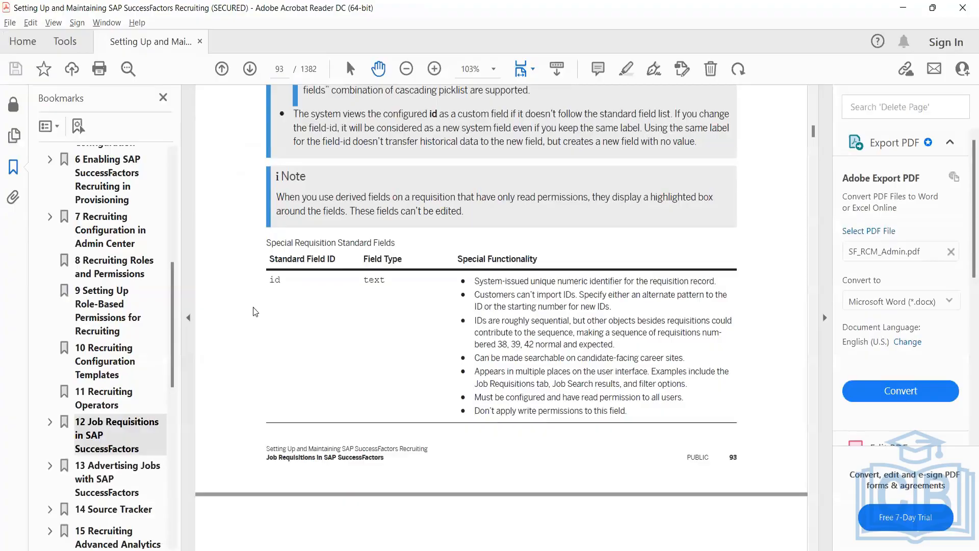
{"action": "key", "text": "alt+Tab"}
{"action": "left_click", "coordinate": [255, 306]}
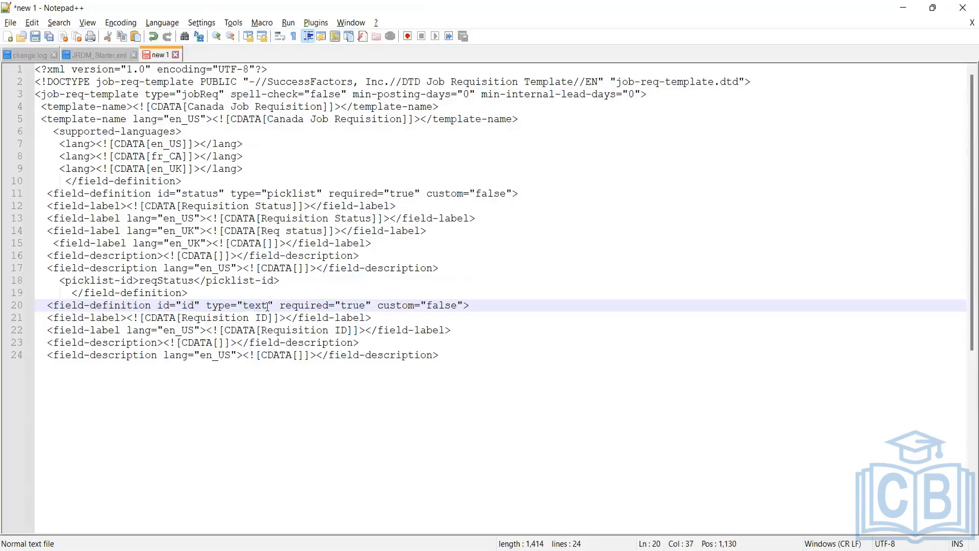
{"action": "left_click_drag", "start_coordinate": [268, 307], "coordinate": [246, 306]}
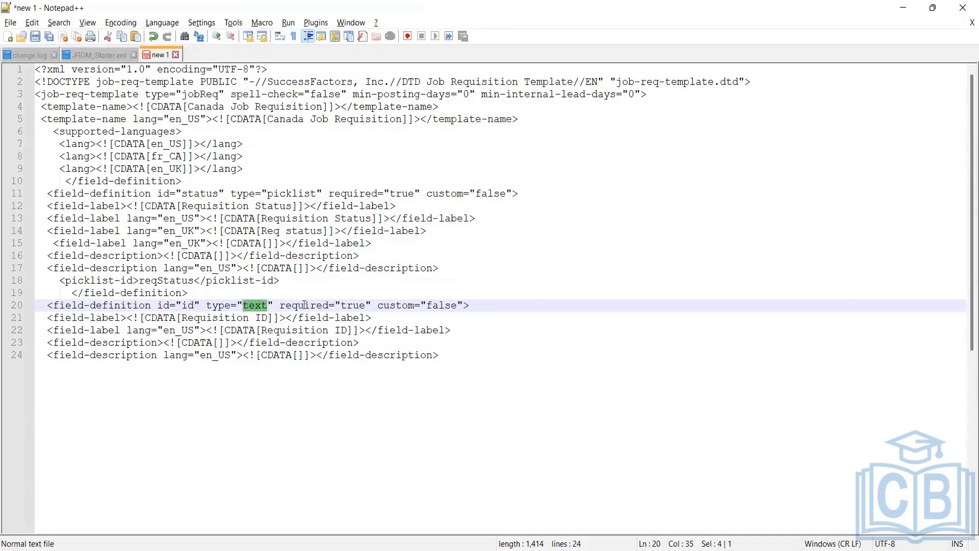
{"action": "double_click", "coordinate": [342, 306]}
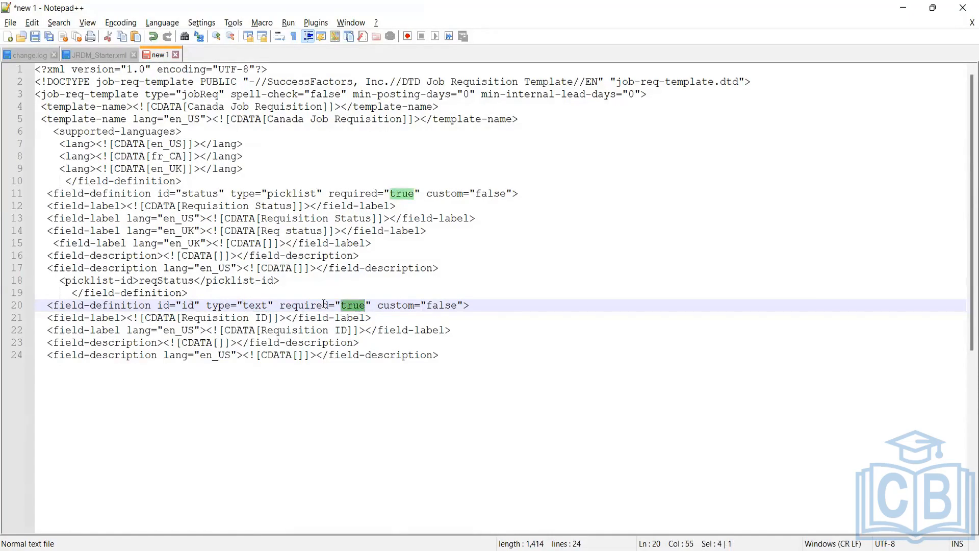
{"action": "left_click", "coordinate": [439, 306]}
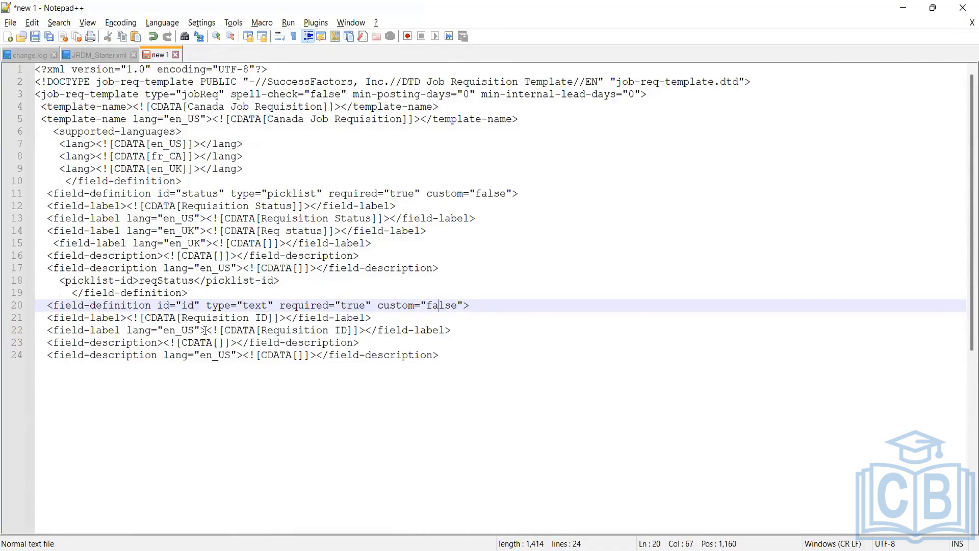
{"action": "double_click", "coordinate": [434, 305]}
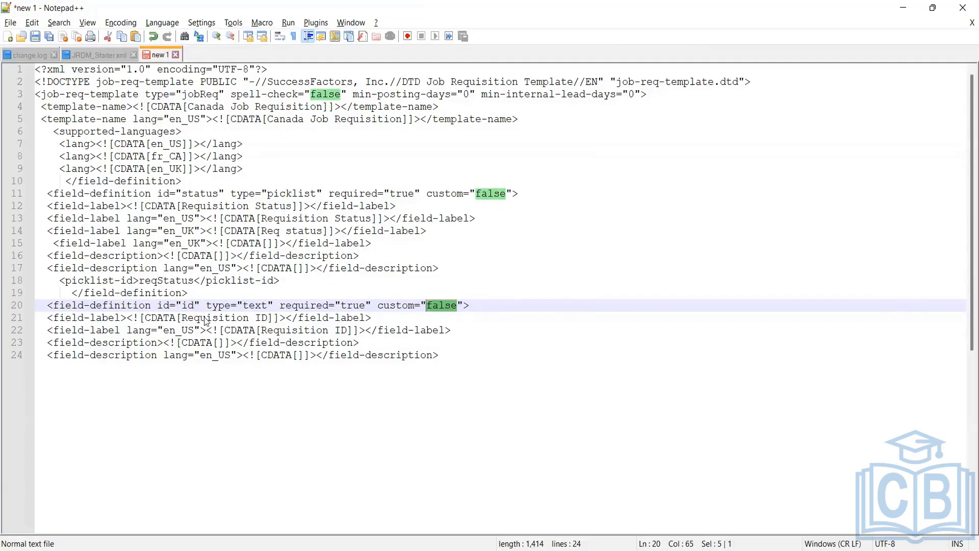
Step: Shorten the default label of the id field on line 21 to "Req ID"
{"action": "left_click_drag", "start_coordinate": [267, 318], "coordinate": [199, 322]}
{"action": "left_click", "coordinate": [249, 319]}
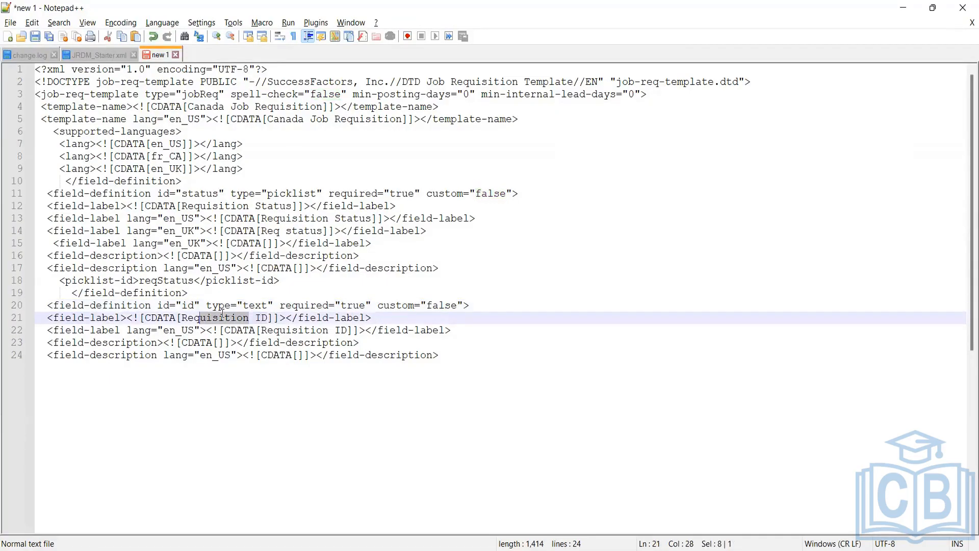
{"action": "key", "text": "Delete"}
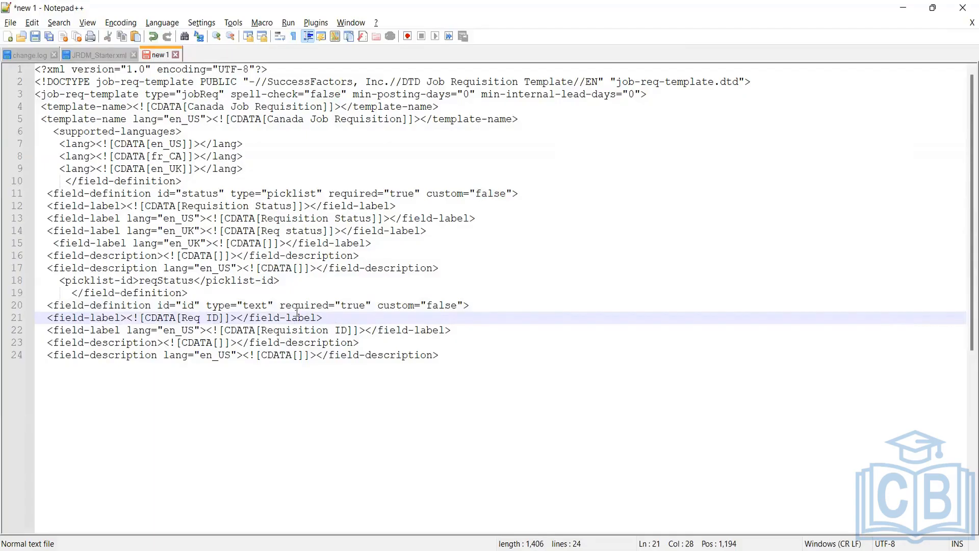
Step: Insert an empty line below the id field's en_US label and copy the status field's en_UK label line
{"action": "left_click", "coordinate": [460, 330]}
{"action": "key", "text": "Return"}
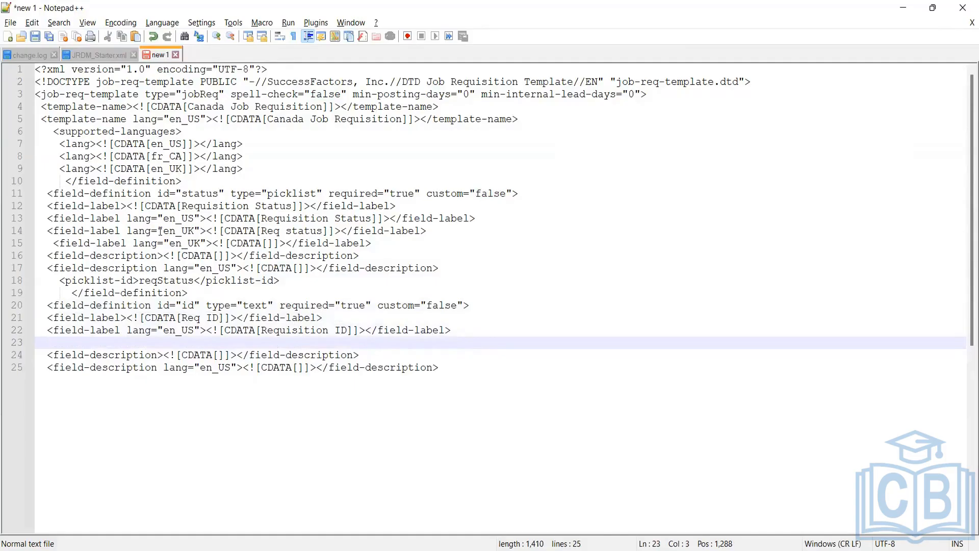
{"action": "left_click", "coordinate": [426, 231]}
{"action": "left_click_drag", "start_coordinate": [427, 231], "coordinate": [36, 231]}
{"action": "key", "text": "ctrl+c"}
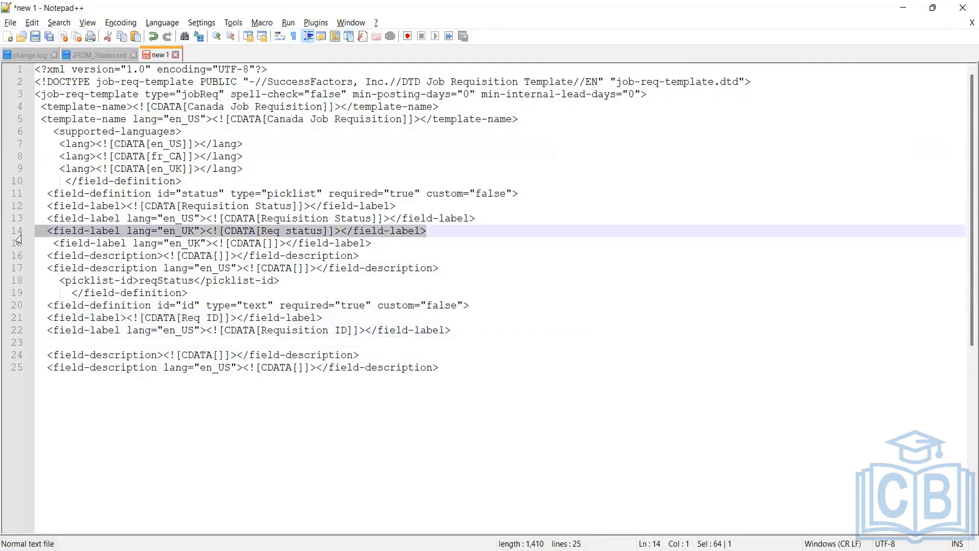
Step: Paste the copied en_UK field-label line into the blank line 23 of the "id" field definition and highlight its Req status text
{"action": "left_click", "coordinate": [61, 339]}
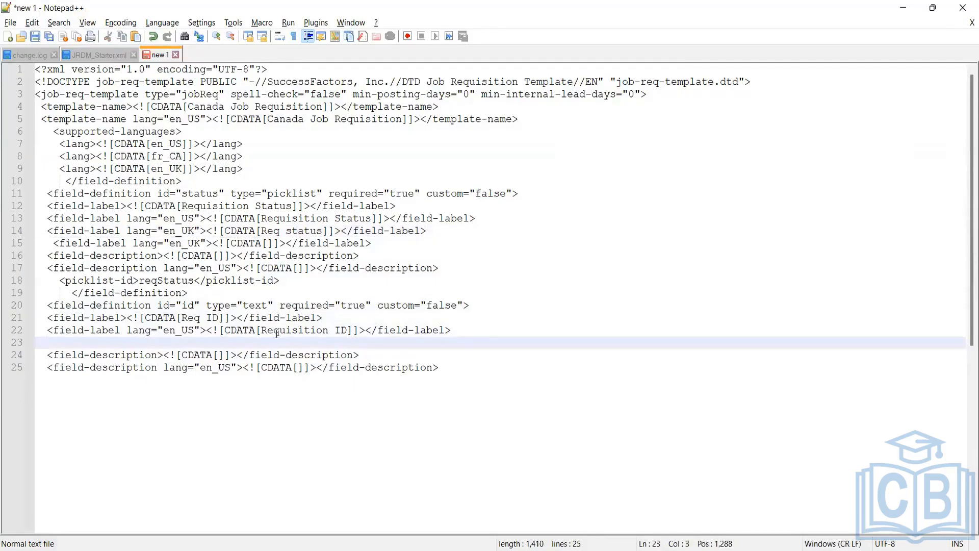
{"action": "key", "text": "ctrl+v"}
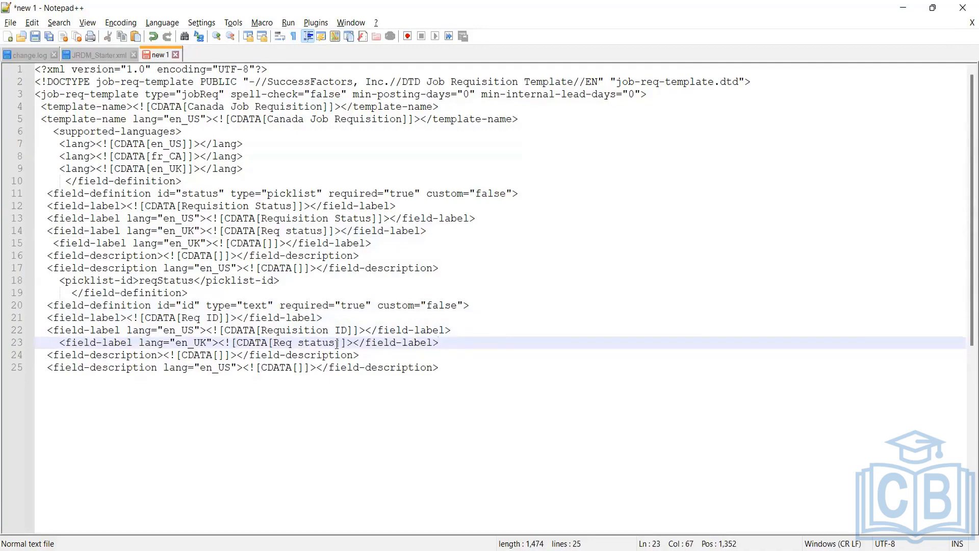
{"action": "double_click", "coordinate": [316, 342]}
{"action": "key", "text": "shift+Left"}
{"action": "key", "text": "shift+Left"}
{"action": "key", "text": "shift+Left"}
{"action": "key", "text": "shift+Left"}
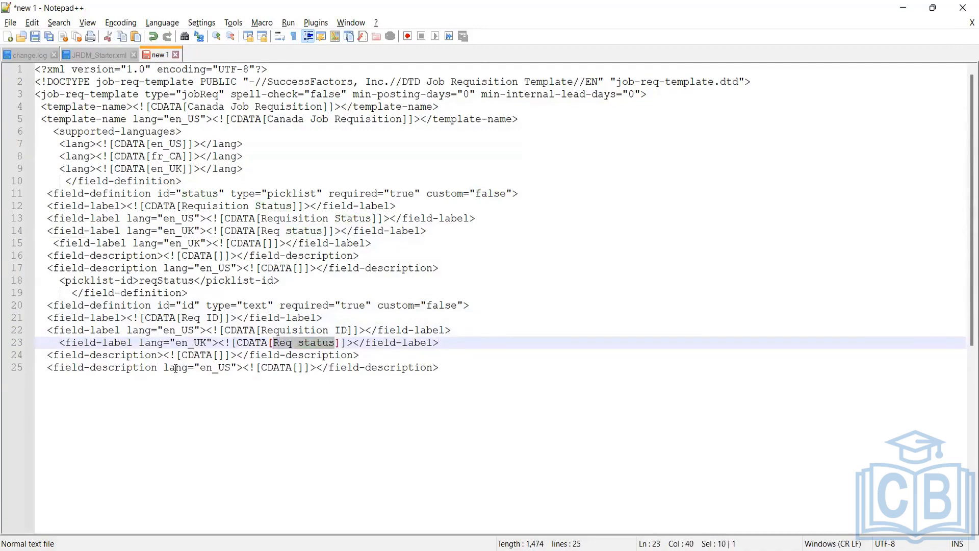
{"action": "key", "text": "ctrl+End"}
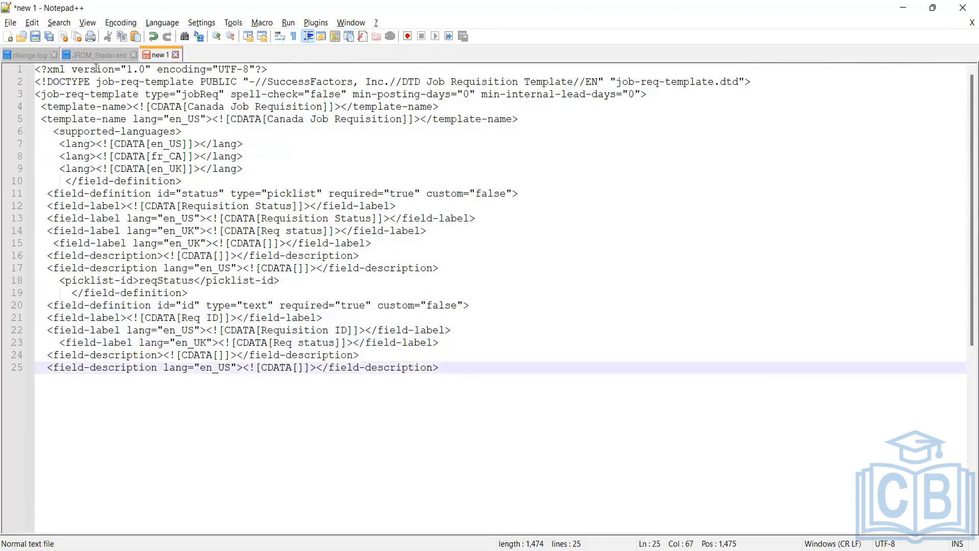
Step: Switch to the JRDM_Starter.xml file and look through its field definitions from "id" onward
{"action": "key", "text": "ctrl+Tab"}
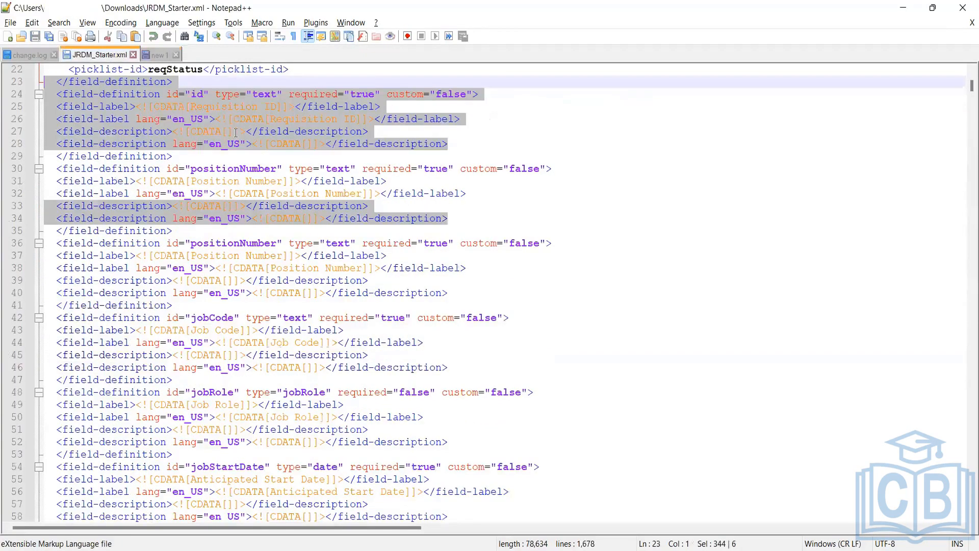
{"action": "scroll", "coordinate": [237, 132], "scroll_direction": "down", "scroll_amount": 2}
{"action": "scroll", "coordinate": [323, 343], "scroll_direction": "down", "scroll_amount": 4}
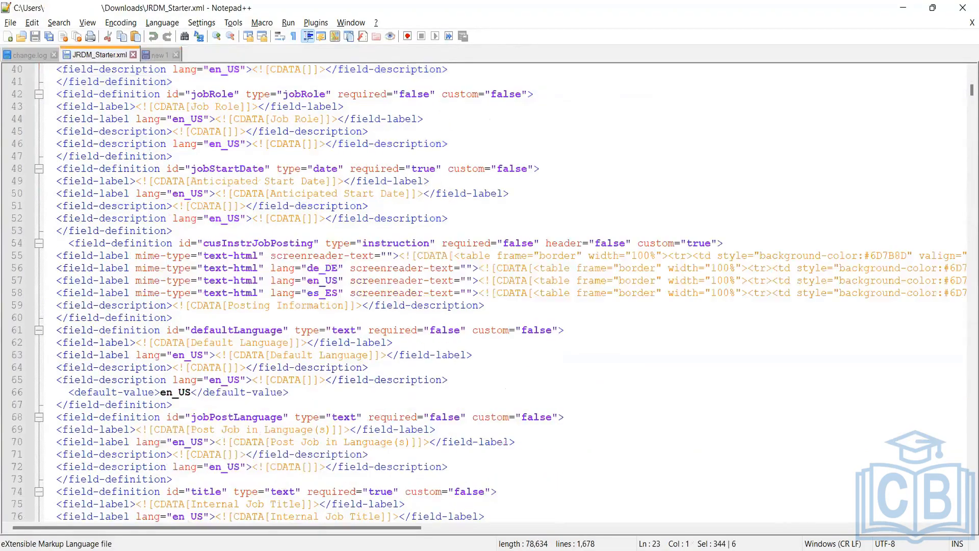
{"action": "scroll", "coordinate": [329, 306], "scroll_direction": "down", "scroll_amount": 4}
Step: Switch to the SAP SuccessFactors Recruiting guide in Acrobat Reader and examine the Special Requisition Standard Fields table from page 93 to page 100
{"action": "key", "text": "alt+Tab"}
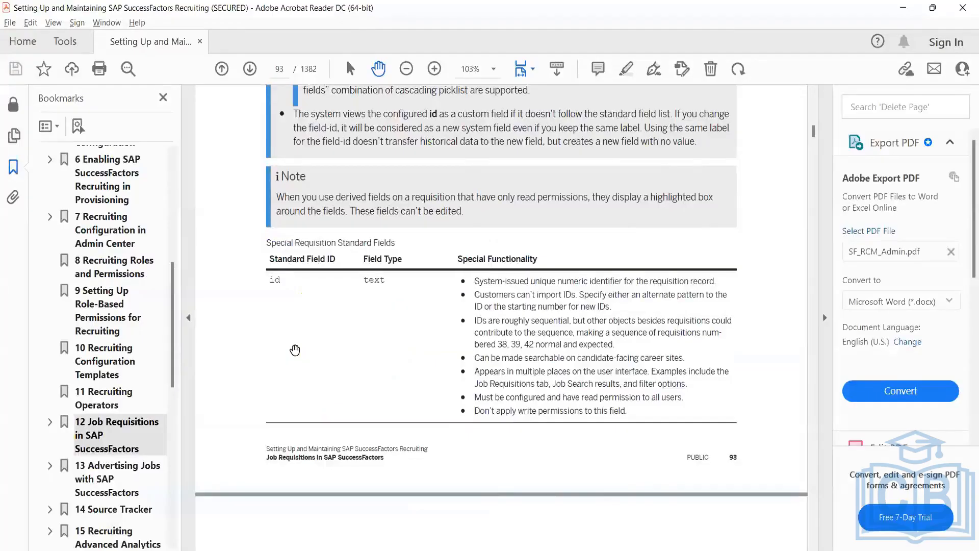
{"action": "scroll", "coordinate": [299, 337], "scroll_direction": "down", "scroll_amount": 5}
{"action": "scroll", "coordinate": [295, 352], "scroll_direction": "down", "scroll_amount": 3}
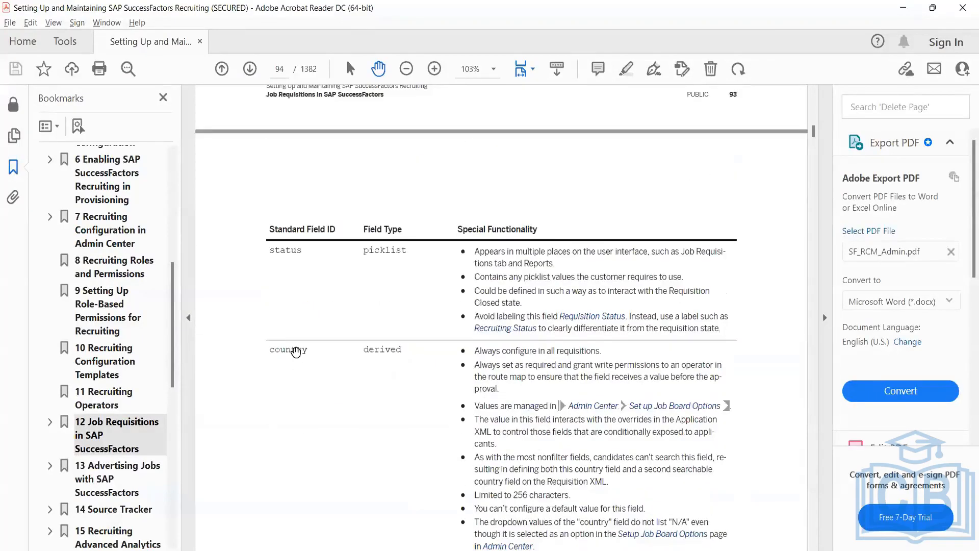
{"action": "scroll", "coordinate": [296, 357], "scroll_direction": "down", "scroll_amount": 7}
{"action": "scroll", "coordinate": [297, 357], "scroll_direction": "down", "scroll_amount": 20}
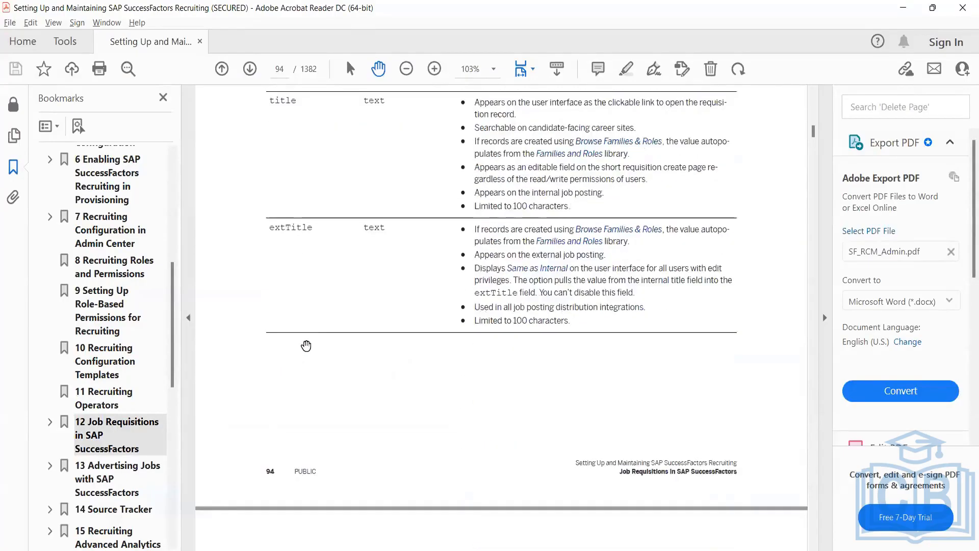
{"action": "scroll", "coordinate": [316, 339], "scroll_direction": "down", "scroll_amount": 11}
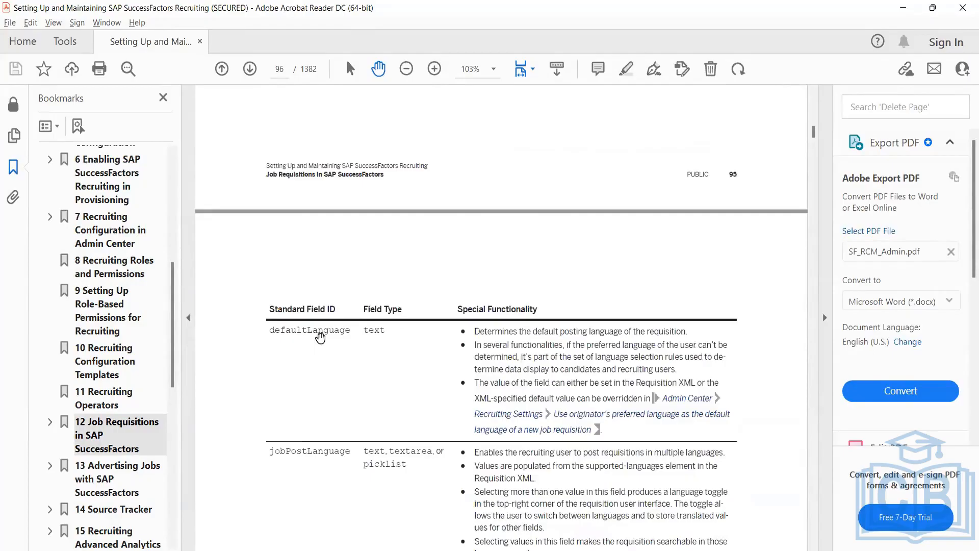
{"action": "scroll", "coordinate": [320, 338], "scroll_direction": "down", "scroll_amount": 5}
{"action": "scroll", "coordinate": [320, 338], "scroll_direction": "down", "scroll_amount": 13}
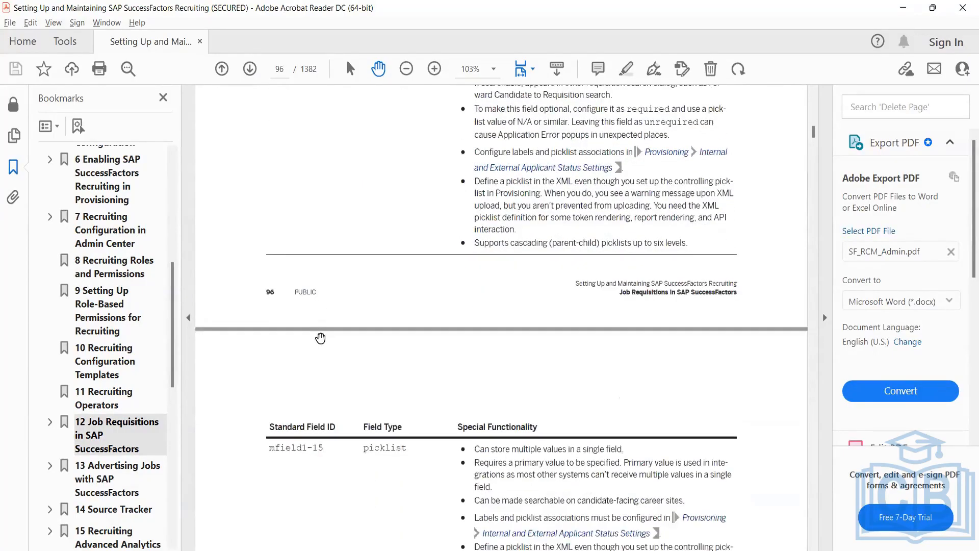
{"action": "scroll", "coordinate": [320, 338], "scroll_direction": "down", "scroll_amount": 12}
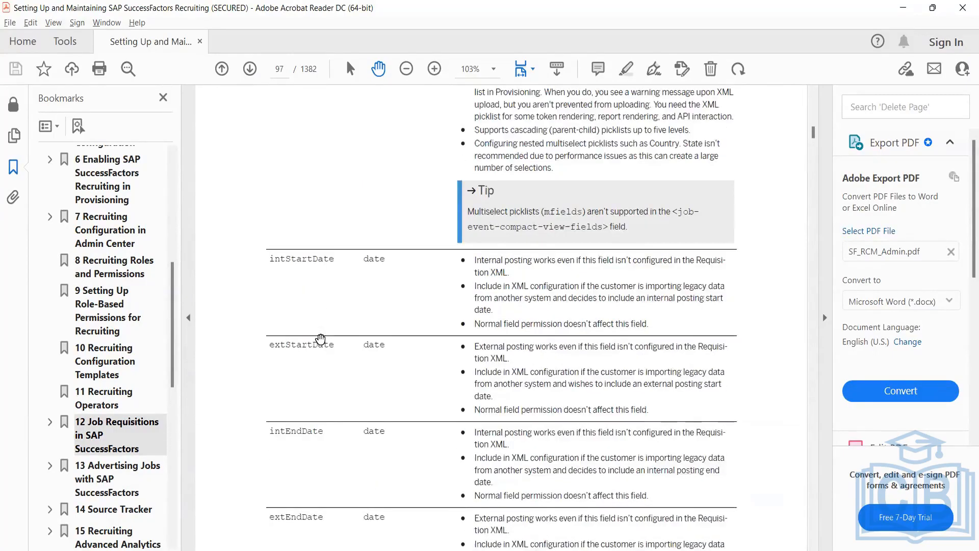
{"action": "scroll", "coordinate": [320, 339], "scroll_direction": "down", "scroll_amount": 8}
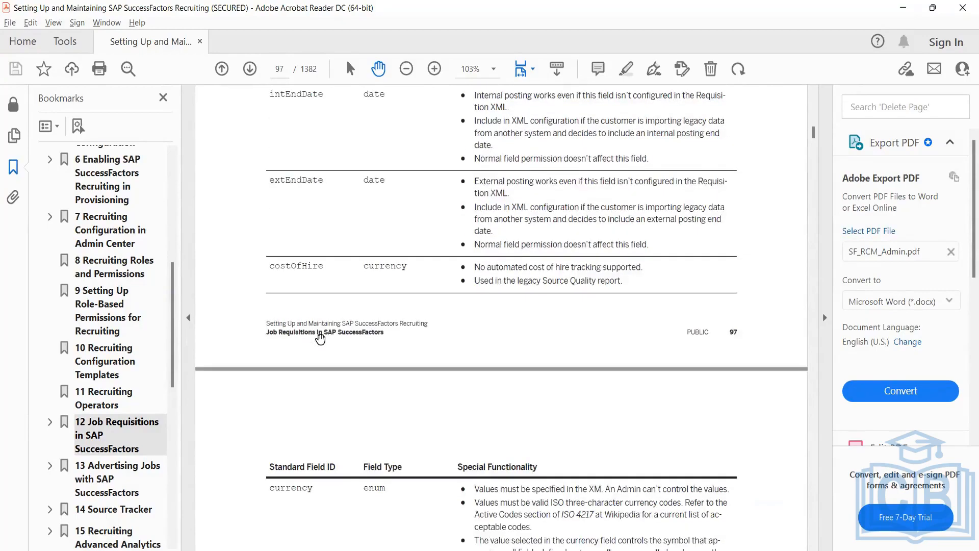
{"action": "scroll", "coordinate": [320, 339], "scroll_direction": "down", "scroll_amount": 9}
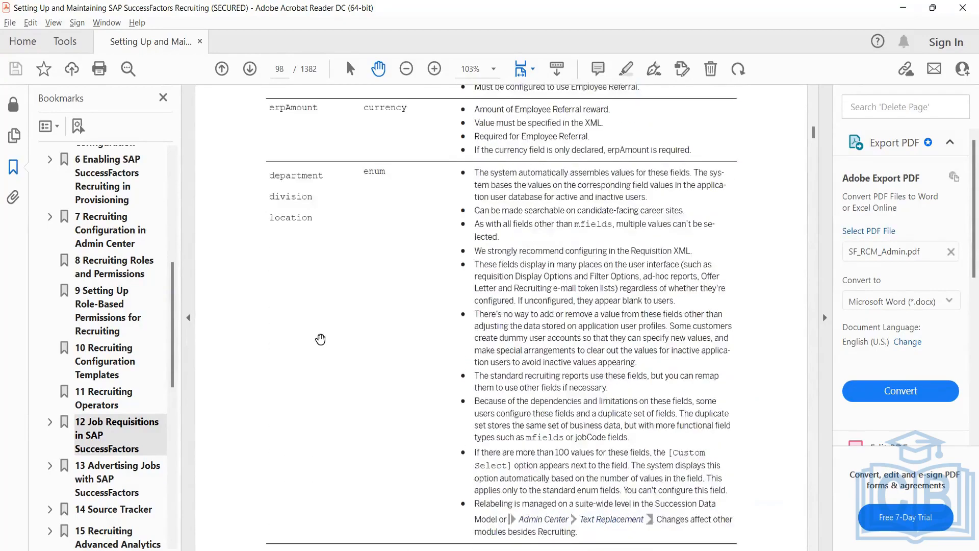
{"action": "scroll", "coordinate": [321, 340], "scroll_direction": "up", "scroll_amount": 7}
{"action": "scroll", "coordinate": [323, 339], "scroll_direction": "up", "scroll_amount": 5}
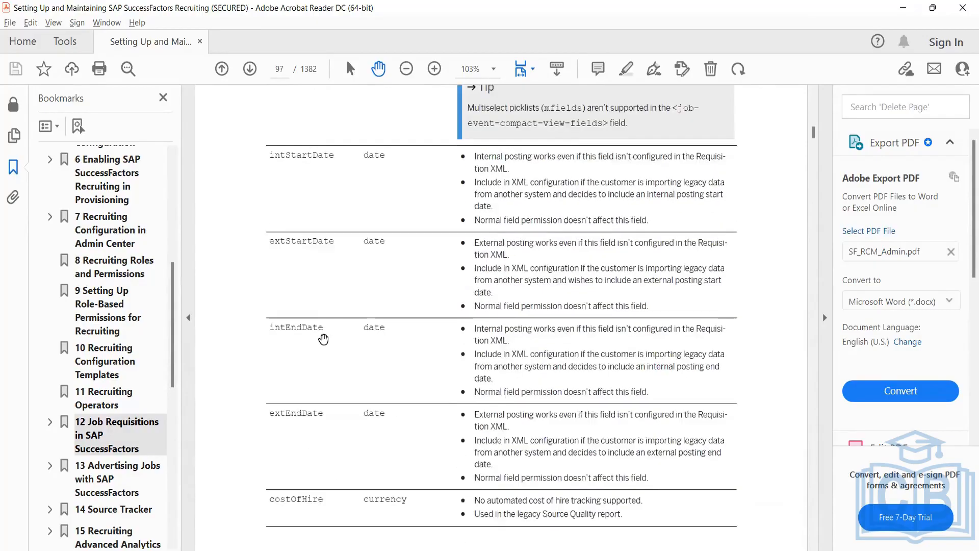
{"action": "scroll", "coordinate": [323, 339], "scroll_direction": "up", "scroll_amount": 15}
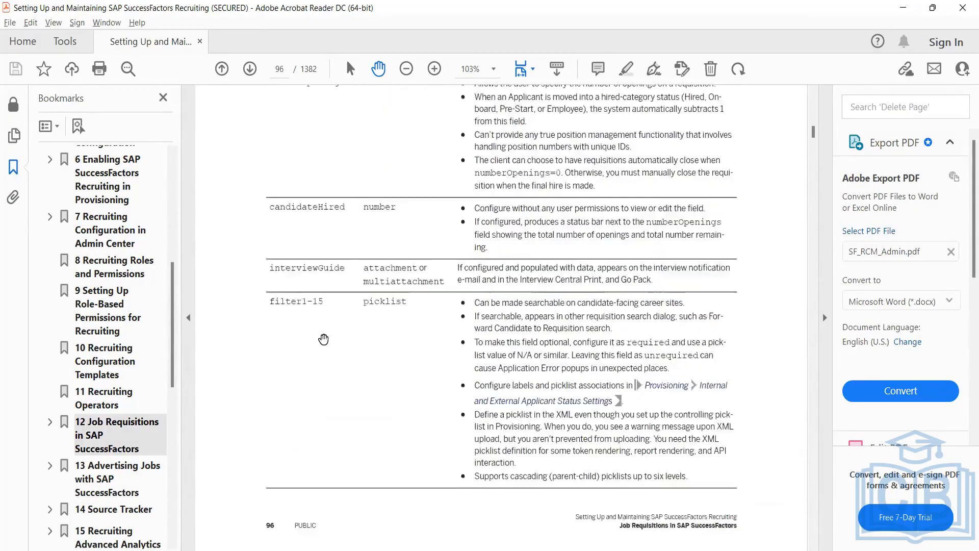
{"action": "scroll", "coordinate": [323, 339], "scroll_direction": "up", "scroll_amount": 3}
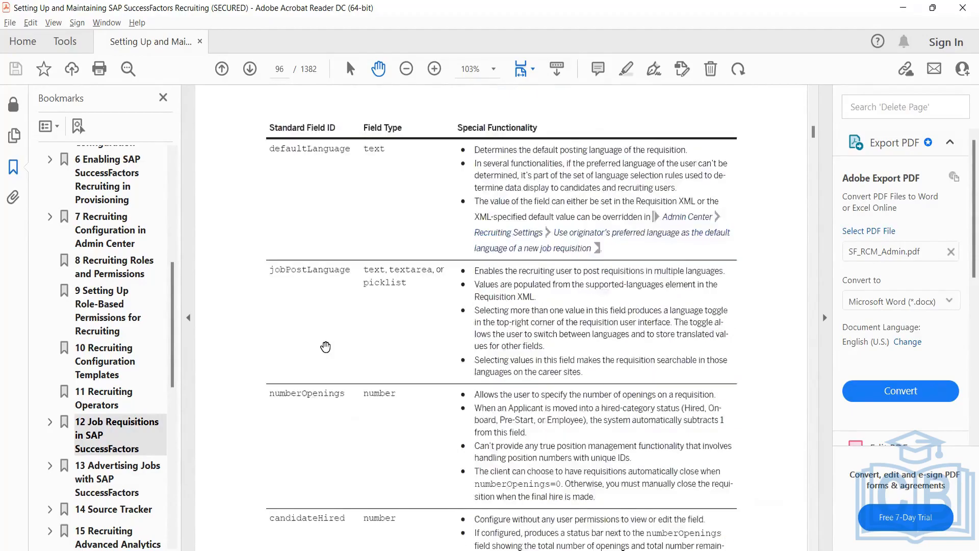
{"action": "scroll", "coordinate": [327, 342], "scroll_direction": "down", "scroll_amount": 13}
{"action": "scroll", "coordinate": [332, 346], "scroll_direction": "down", "scroll_amount": 15}
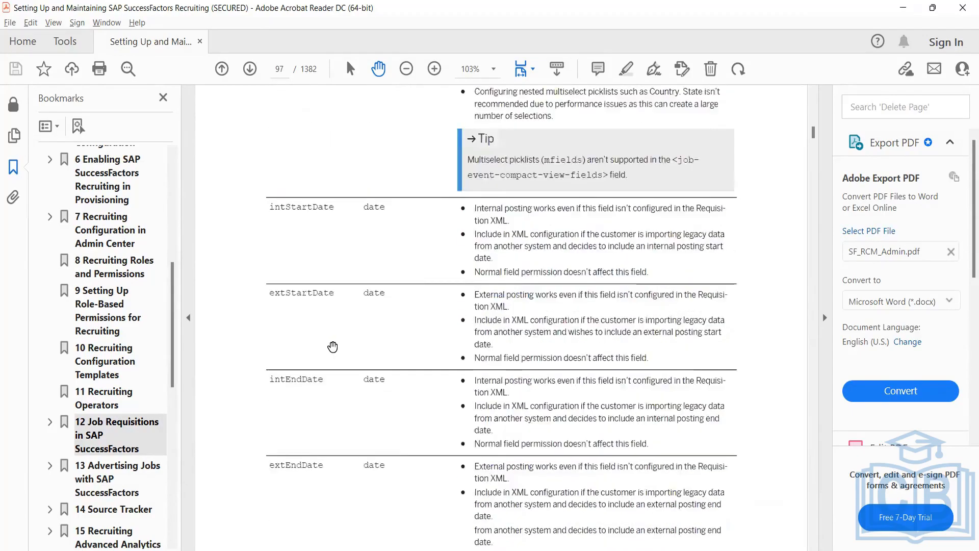
{"action": "scroll", "coordinate": [335, 346], "scroll_direction": "down", "scroll_amount": 15}
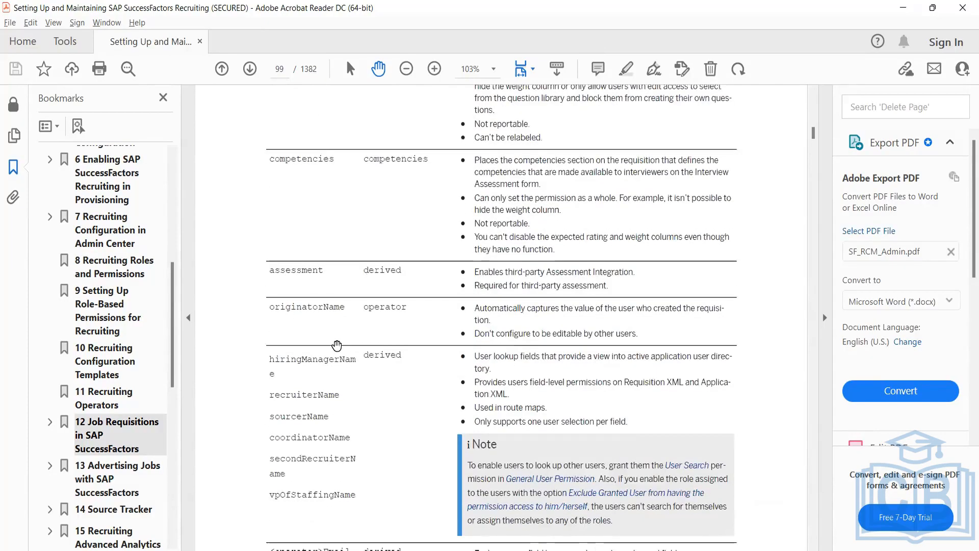
{"action": "scroll", "coordinate": [337, 345], "scroll_direction": "down", "scroll_amount": 10}
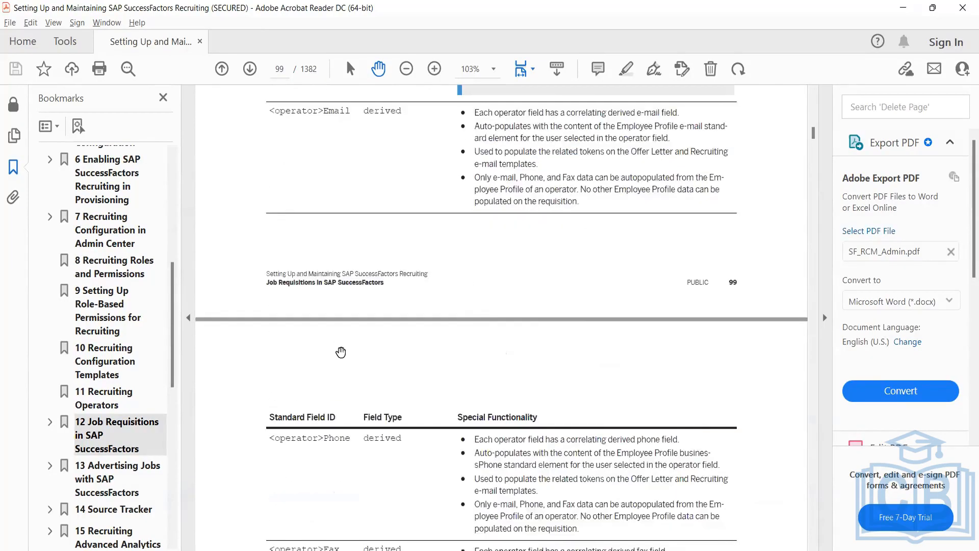
{"action": "scroll", "coordinate": [339, 350], "scroll_direction": "down", "scroll_amount": 6}
{"action": "scroll", "coordinate": [342, 352], "scroll_direction": "down", "scroll_amount": 14}
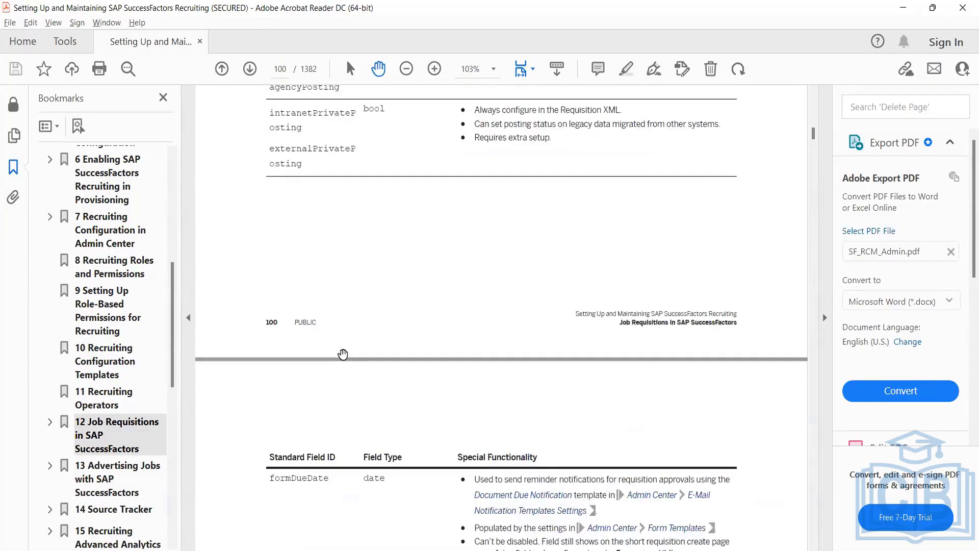
Step: Go back through the standard fields table to page 95 and examine the jobRole and jobCode IDs and field types
{"action": "scroll", "coordinate": [345, 362], "scroll_direction": "up", "scroll_amount": 16}
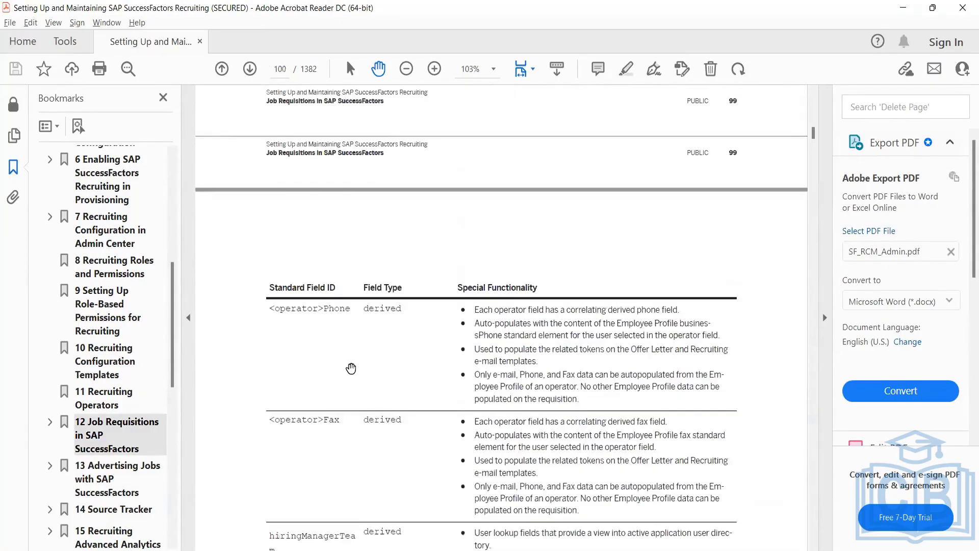
{"action": "scroll", "coordinate": [350, 371], "scroll_direction": "up", "scroll_amount": 4}
{"action": "scroll", "coordinate": [352, 372], "scroll_direction": "up", "scroll_amount": 20}
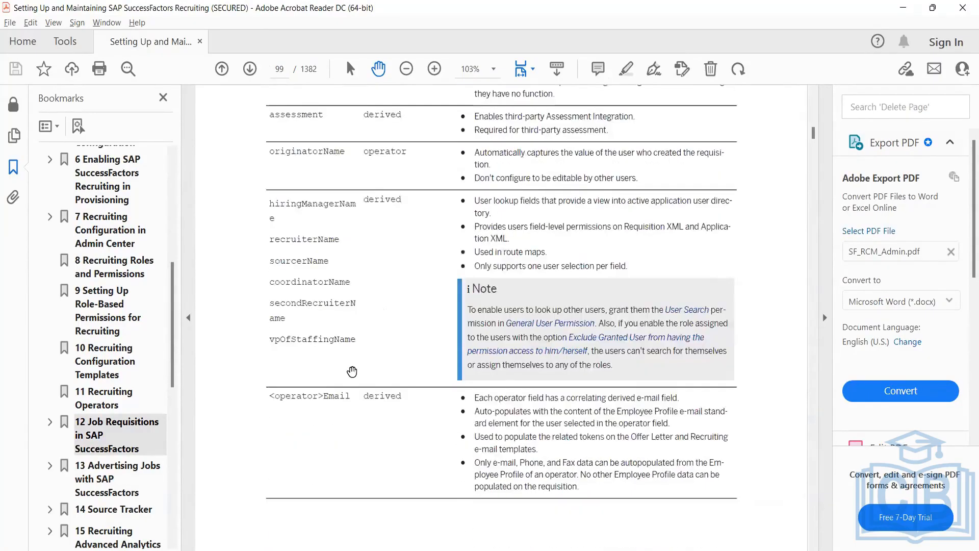
{"action": "scroll", "coordinate": [353, 375], "scroll_direction": "up", "scroll_amount": 10}
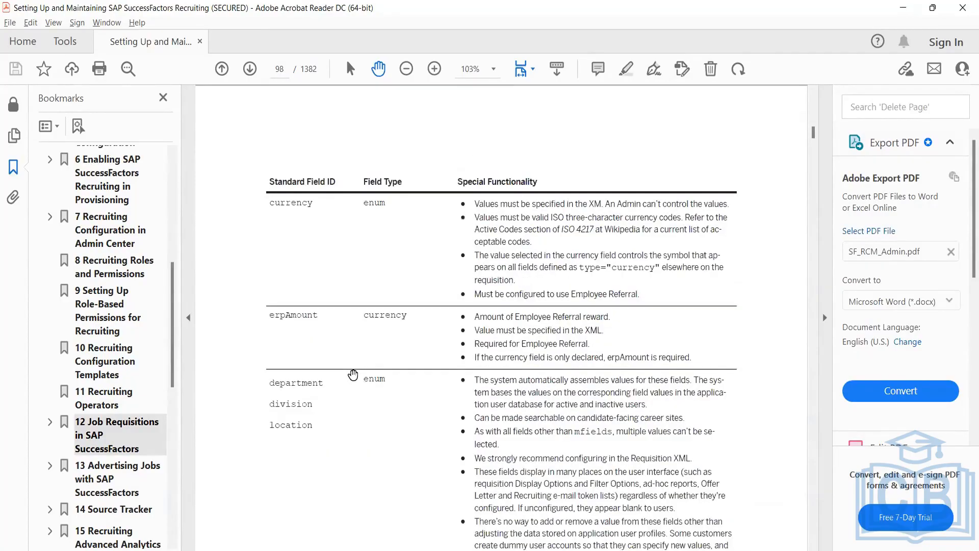
{"action": "scroll", "coordinate": [353, 374], "scroll_direction": "up", "scroll_amount": 20}
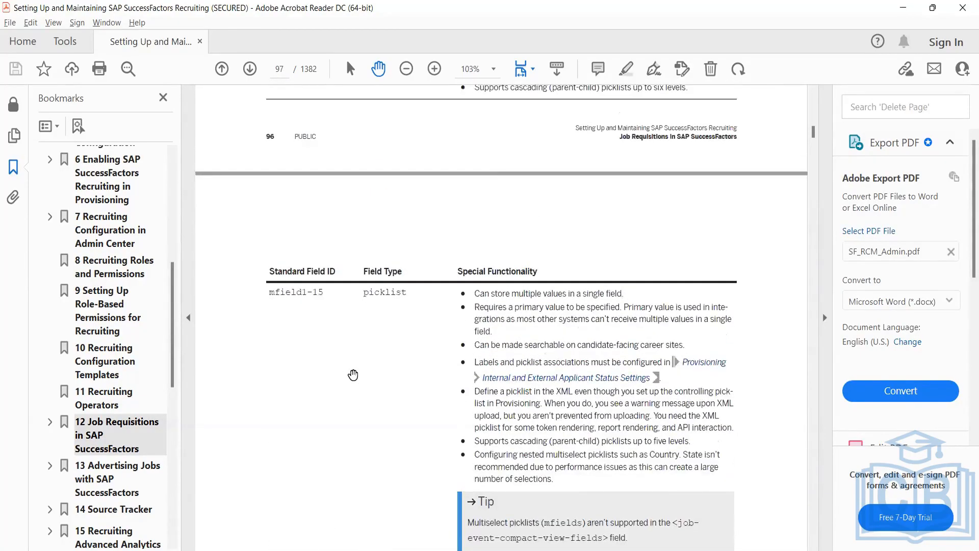
{"action": "scroll", "coordinate": [353, 374], "scroll_direction": "up", "scroll_amount": 20}
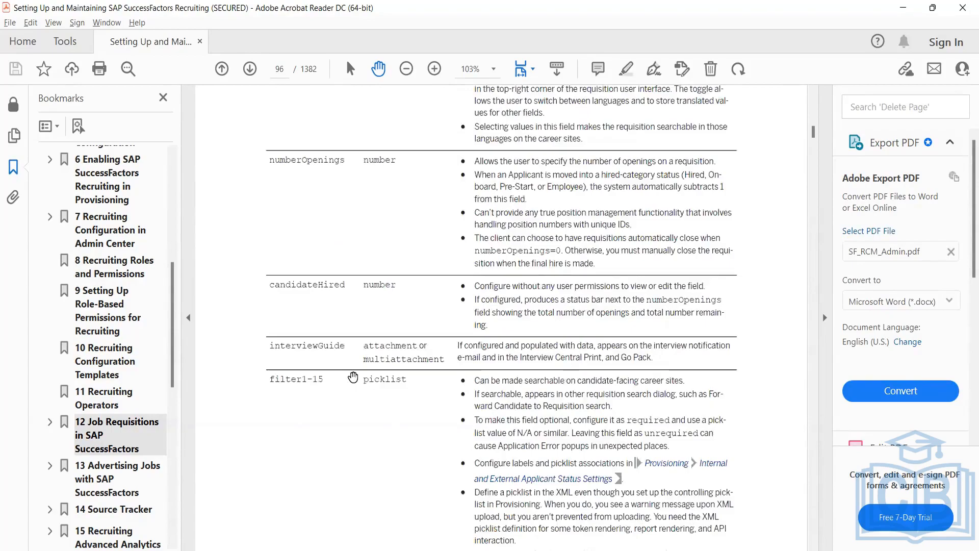
{"action": "scroll", "coordinate": [353, 377], "scroll_direction": "up", "scroll_amount": 20}
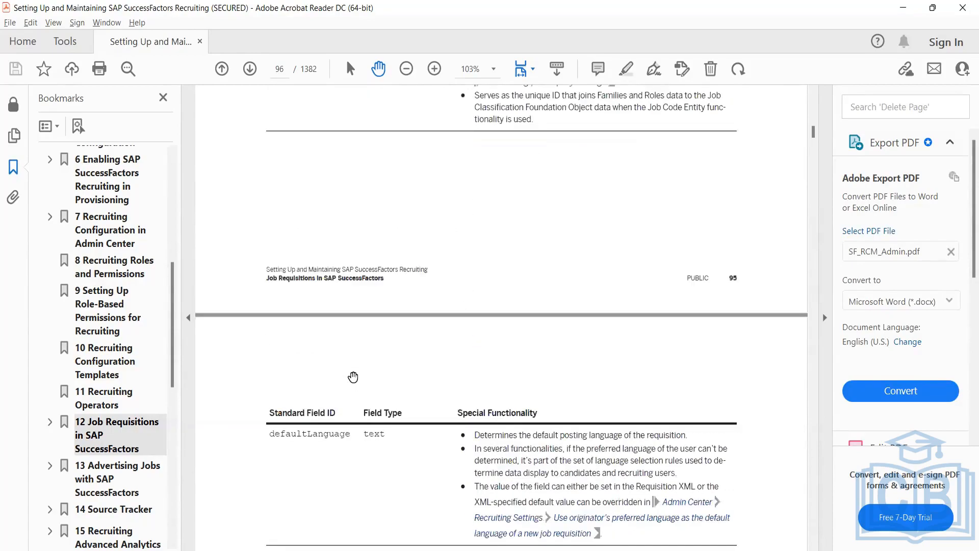
{"action": "scroll", "coordinate": [353, 377], "scroll_direction": "up", "scroll_amount": 5}
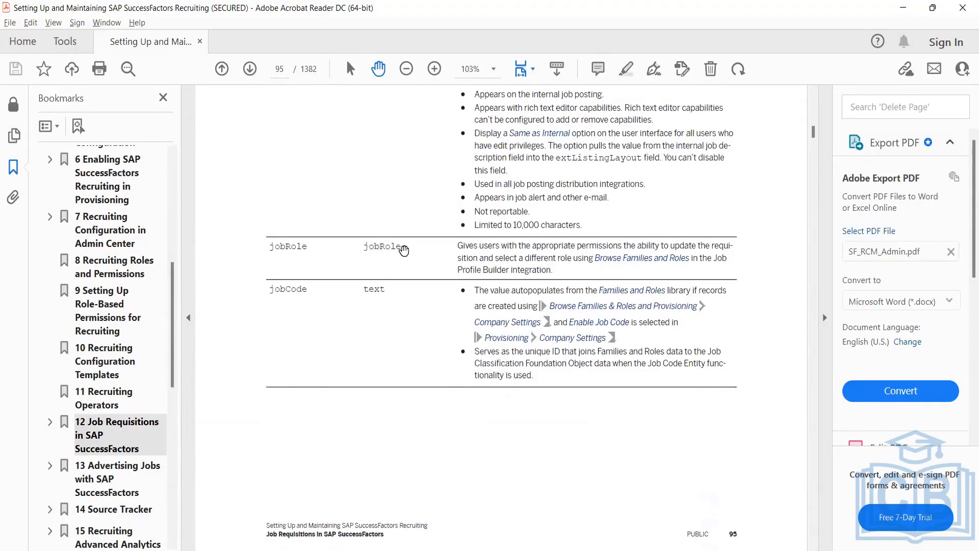
{"action": "left_click_drag", "start_coordinate": [408, 252], "coordinate": [313, 280]}
{"action": "left_click", "coordinate": [294, 295]}
Step: Switch to JRDM_Starter.xml in Notepad++ and examine the standard and custom field definitions down to the budgeted field
{"action": "key", "text": "alt+Tab"}
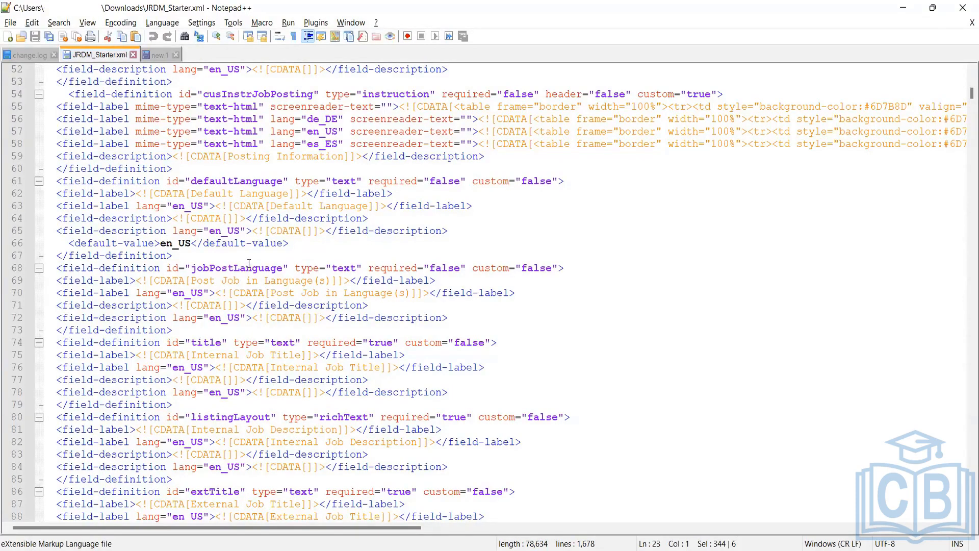
{"action": "scroll", "coordinate": [249, 263], "scroll_direction": "down", "scroll_amount": 3}
{"action": "scroll", "coordinate": [249, 263], "scroll_direction": "down", "scroll_amount": 9}
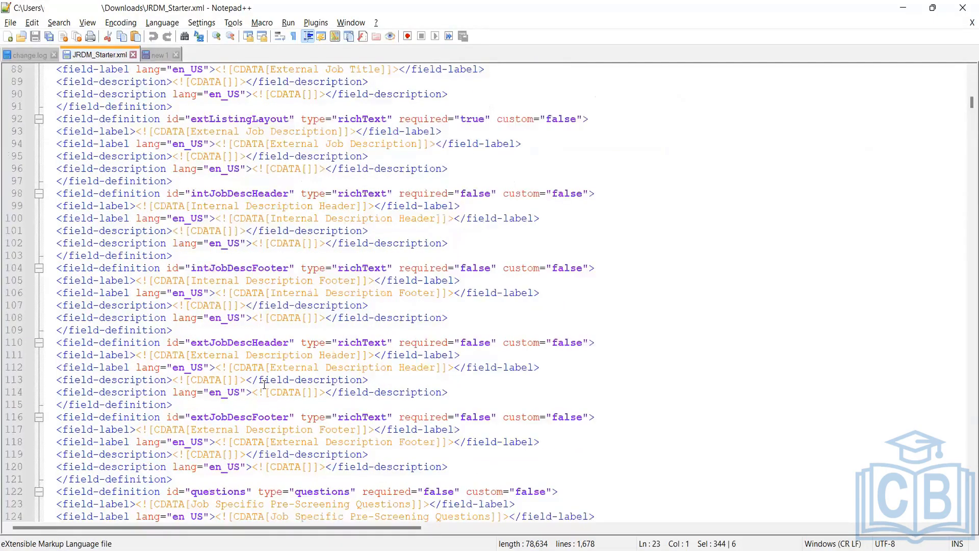
{"action": "scroll", "coordinate": [264, 385], "scroll_direction": "up", "scroll_amount": 11}
{"action": "scroll", "coordinate": [265, 385], "scroll_direction": "up", "scroll_amount": 8}
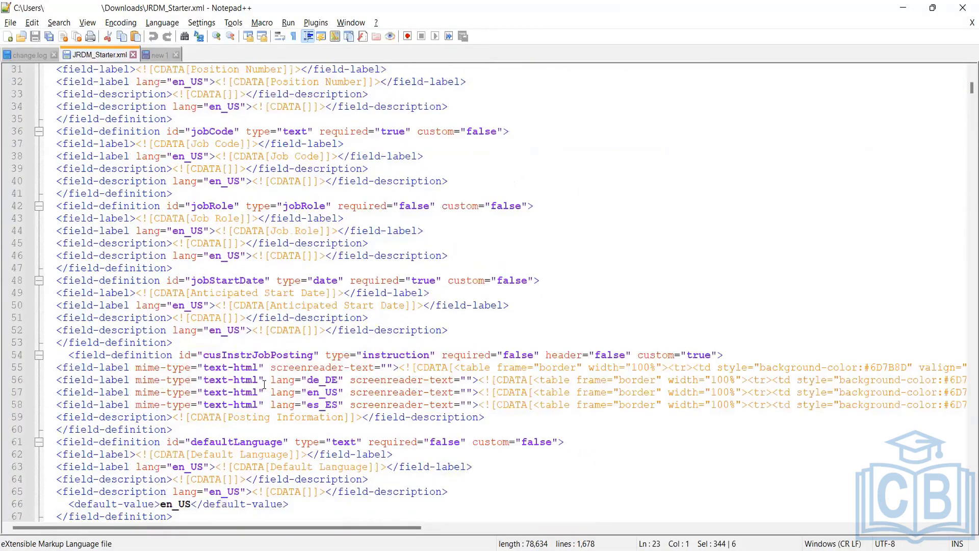
{"action": "scroll", "coordinate": [470, 408], "scroll_direction": "down", "scroll_amount": 20}
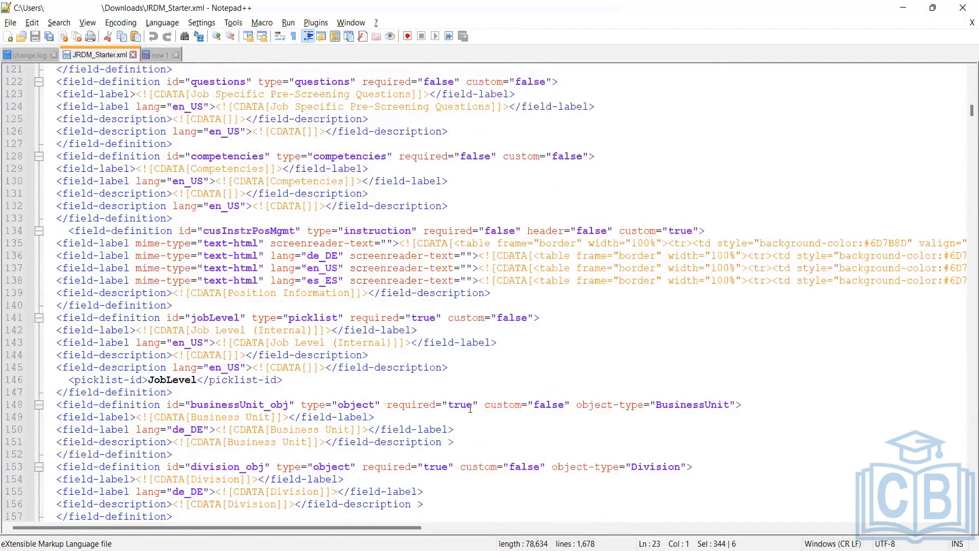
{"action": "scroll", "coordinate": [396, 334], "scroll_direction": "down", "scroll_amount": 10}
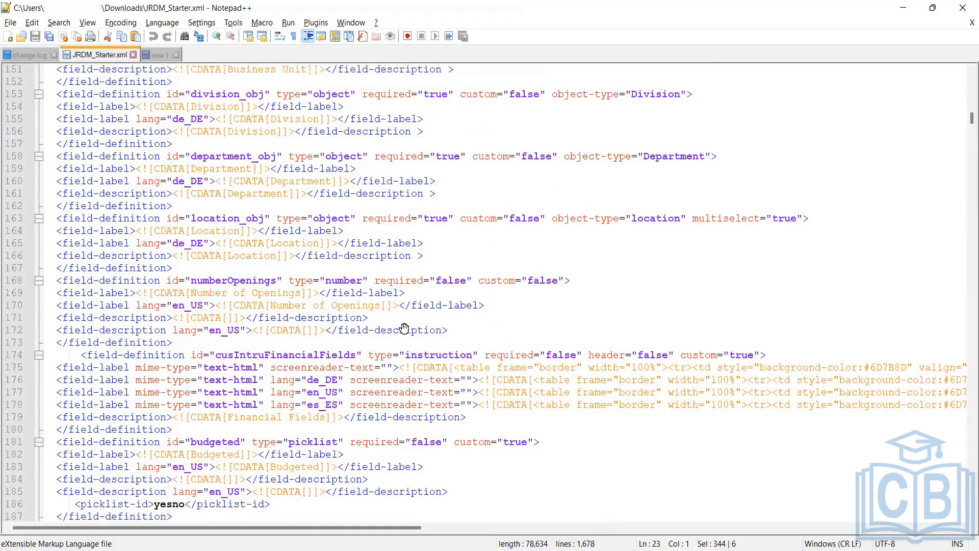
Step: Switch to the SAP SuccessFactors Recruiting guide in Acrobat Reader and examine the standard fields table on pages 95 and 94, ending at extTitle
{"action": "key", "text": "alt+Tab"}
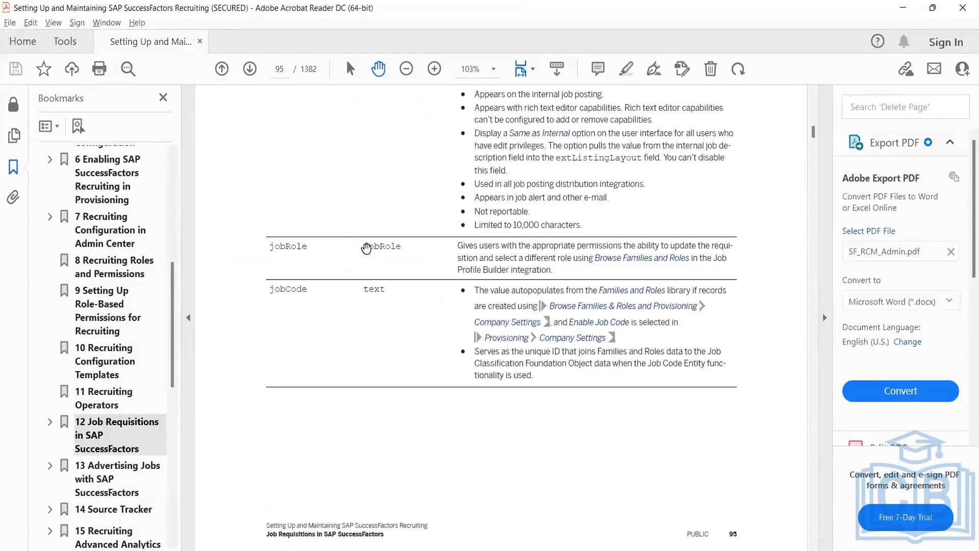
{"action": "scroll", "coordinate": [365, 248], "scroll_direction": "up", "scroll_amount": 3}
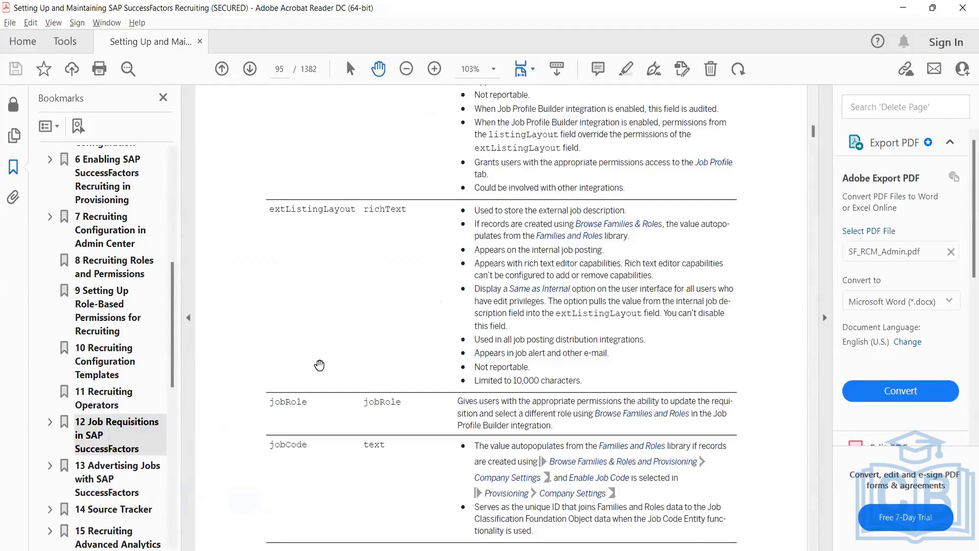
{"action": "scroll", "coordinate": [323, 360], "scroll_direction": "up", "scroll_amount": 2}
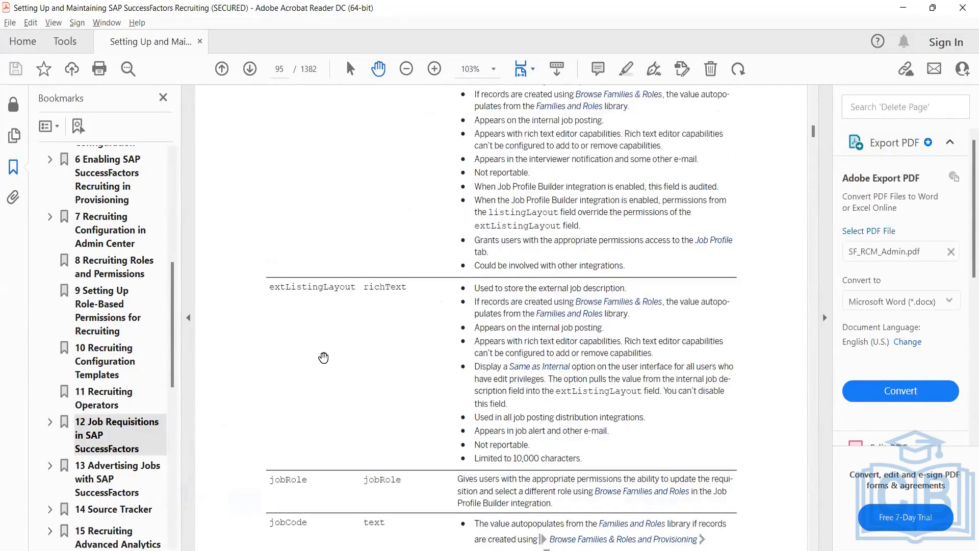
{"action": "scroll", "coordinate": [323, 357], "scroll_direction": "up", "scroll_amount": 2}
{"action": "scroll", "coordinate": [367, 319], "scroll_direction": "up", "scroll_amount": 8}
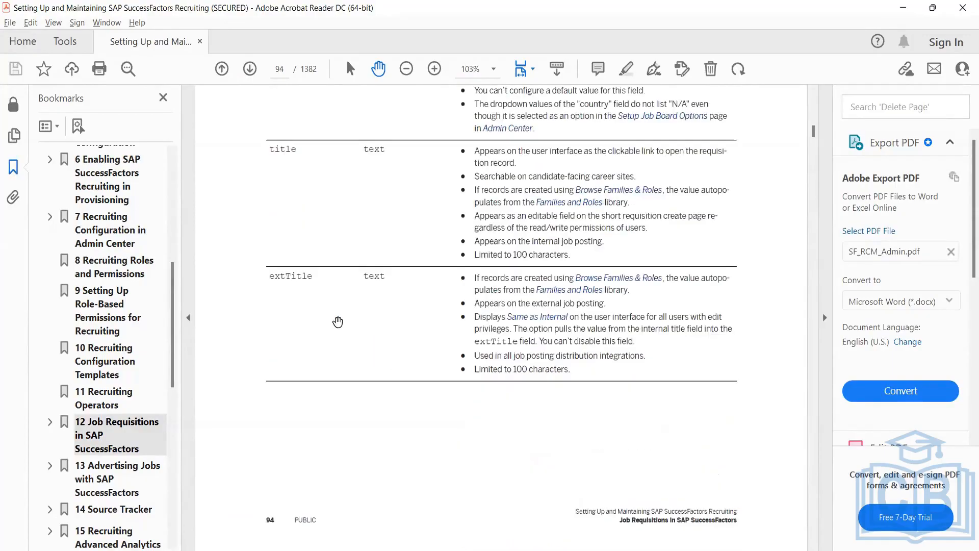
{"action": "scroll", "coordinate": [330, 304], "scroll_direction": "up", "scroll_amount": 8}
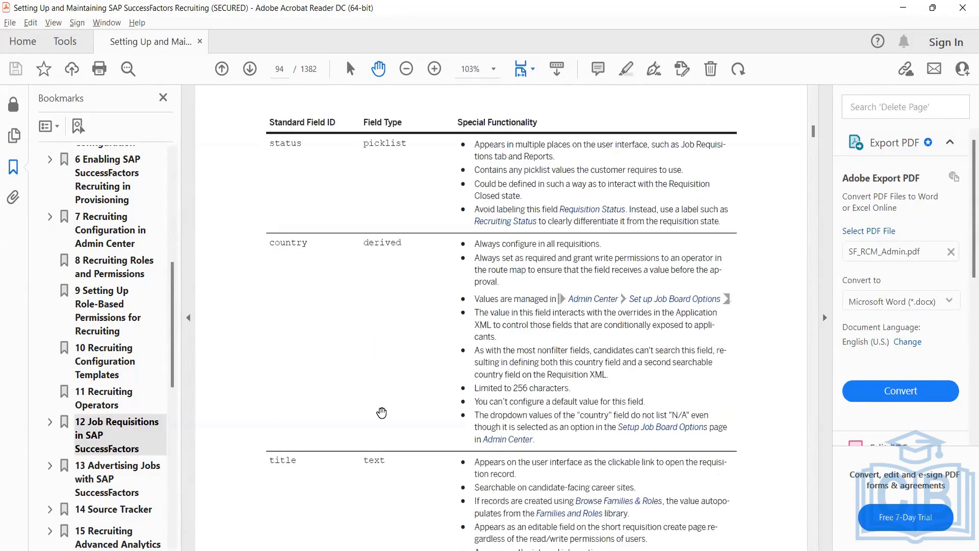
{"action": "scroll", "coordinate": [382, 412], "scroll_direction": "up", "scroll_amount": 4}
{"action": "scroll", "coordinate": [382, 412], "scroll_direction": "down", "scroll_amount": 3}
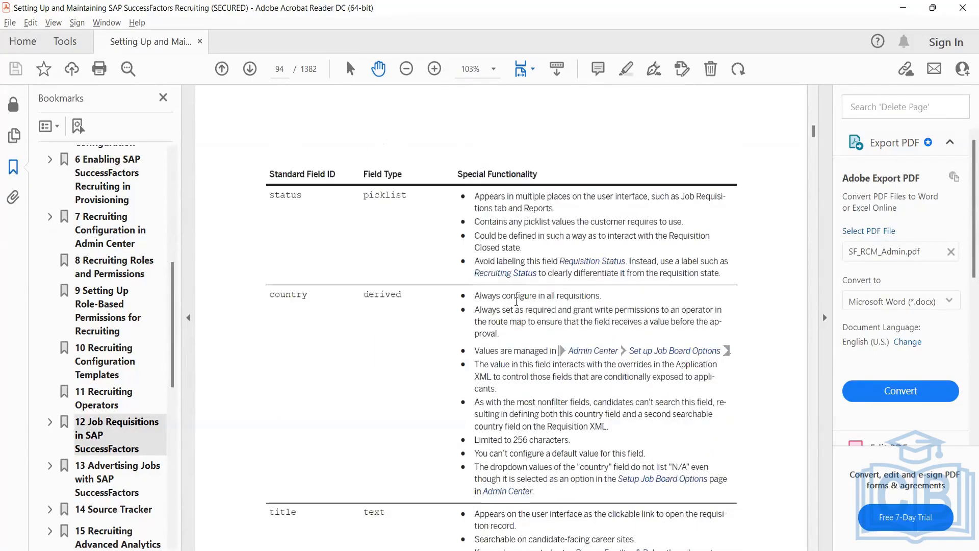
{"action": "scroll", "coordinate": [516, 300], "scroll_direction": "down", "scroll_amount": 8}
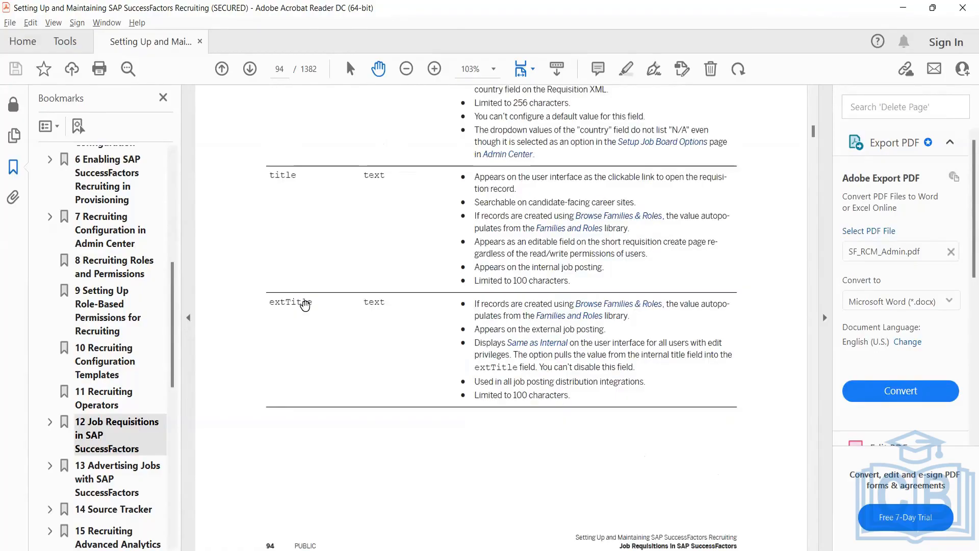
Step: In Notepad++, find "extt" in JRDM_Starter.xml and copy the extTitle field definition to the end of the new 1 file
{"action": "key", "text": "alt+Tab"}
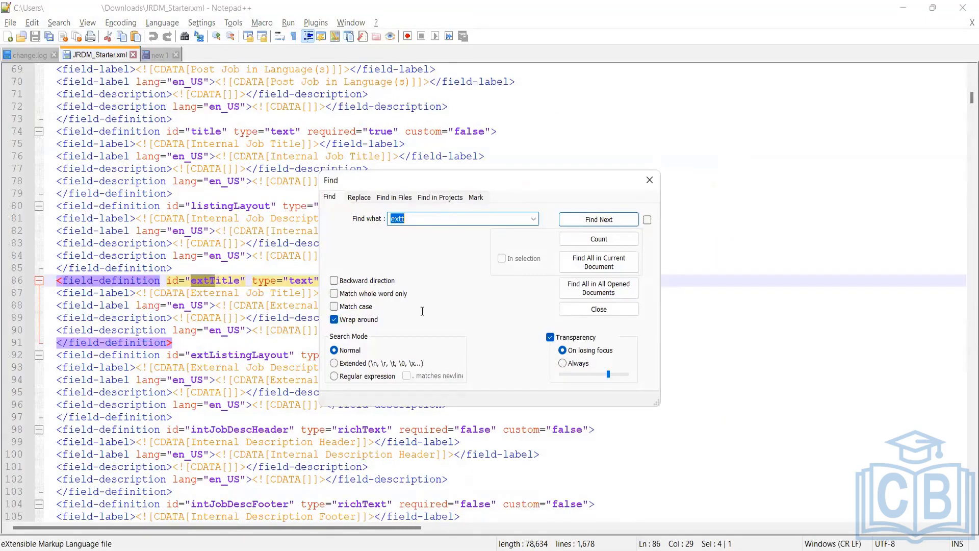
{"action": "key", "text": "Escape"}
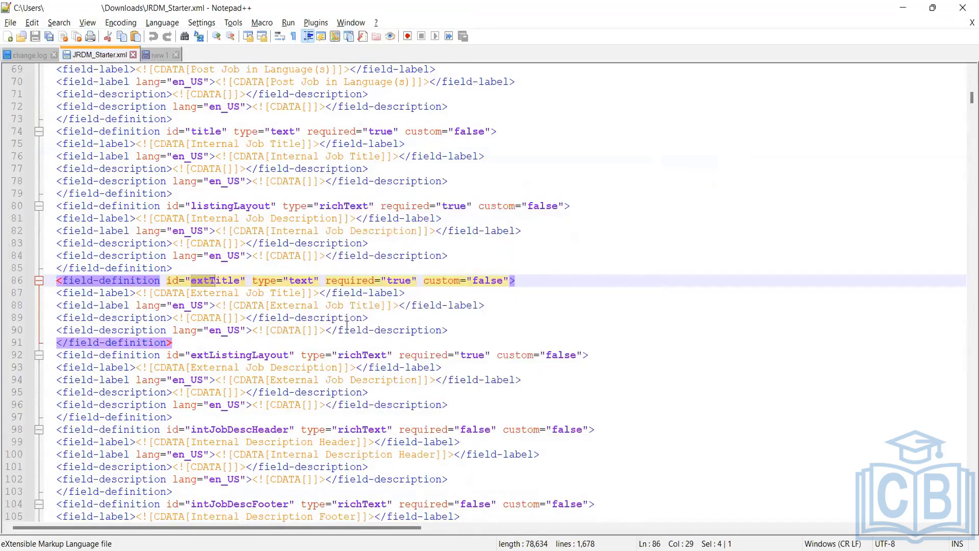
{"action": "left_click", "coordinate": [345, 305]}
{"action": "left_click_drag", "start_coordinate": [457, 330], "coordinate": [39, 268]}
{"action": "key", "text": "ctrl+c"}
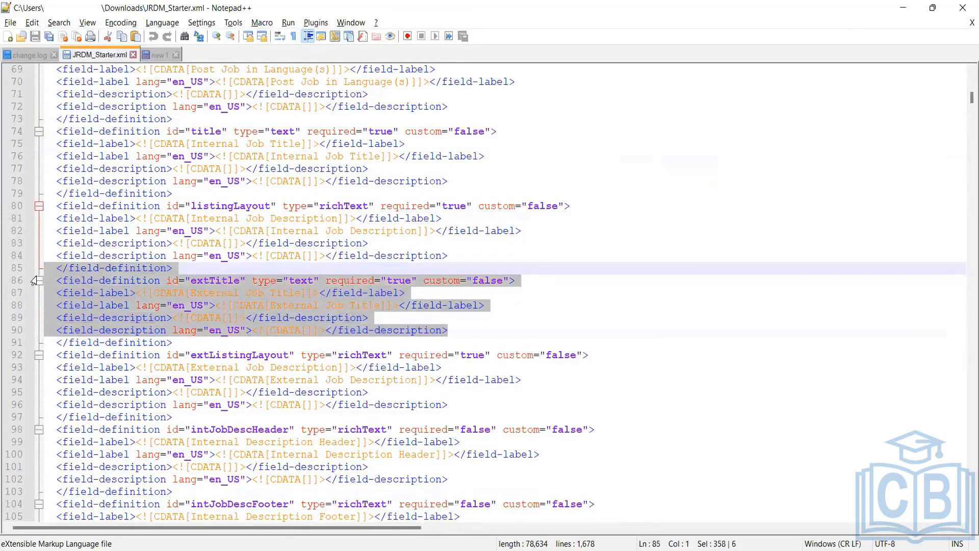
{"action": "left_click", "coordinate": [160, 55]}
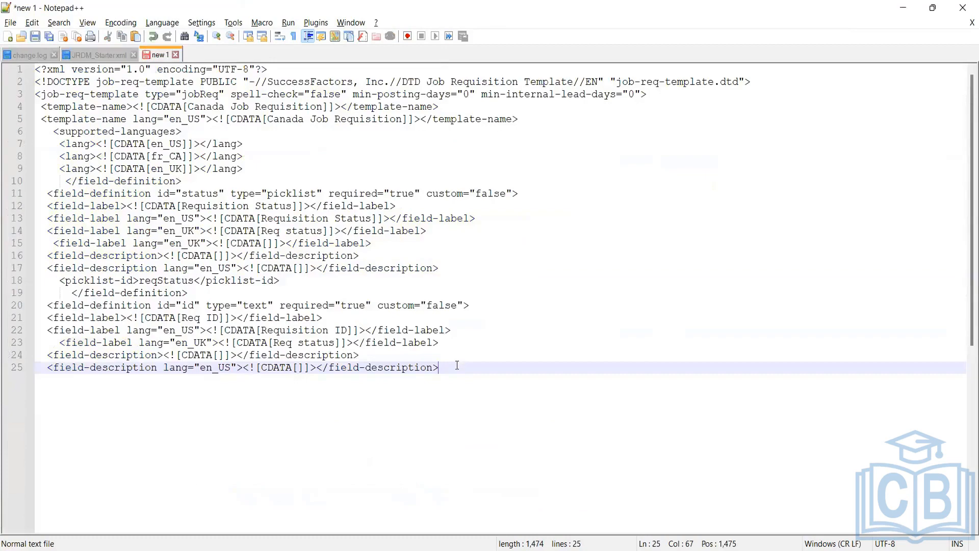
{"action": "key", "text": "Return"}
{"action": "key", "text": "ctrl+v"}
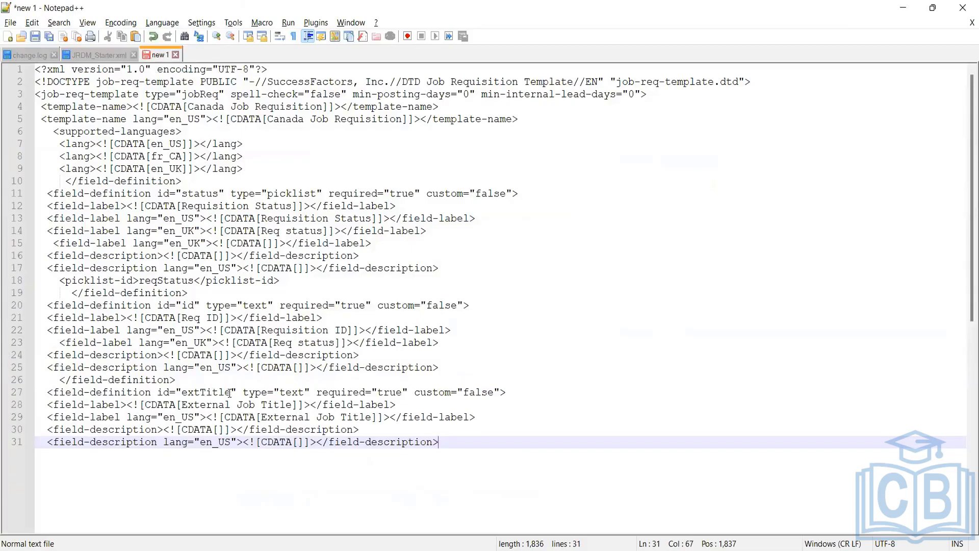
Step: Check the extTitle definition's id, type, required and custom attributes, comparing its field type with the guide's standard fields table
{"action": "left_click_drag", "start_coordinate": [231, 393], "coordinate": [183, 392]}
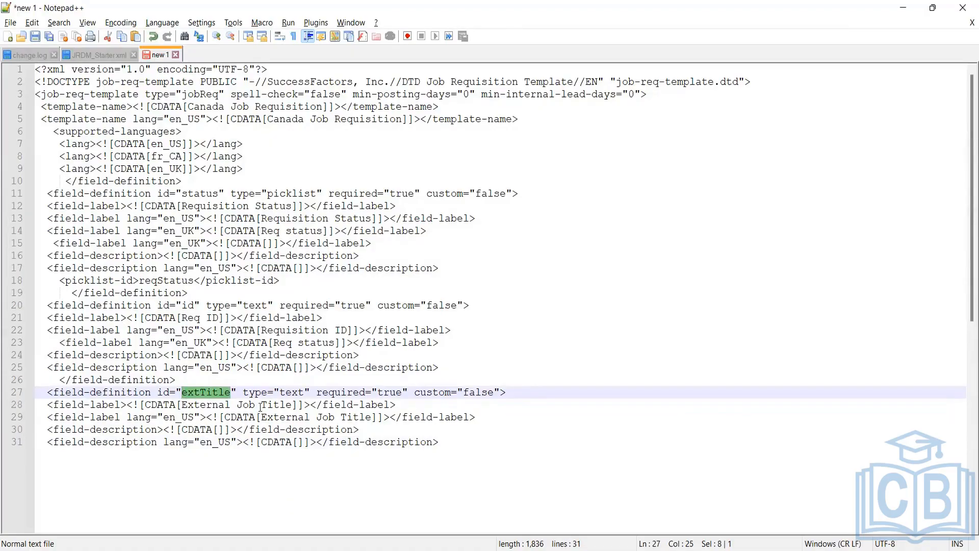
{"action": "left_click", "coordinate": [169, 392]}
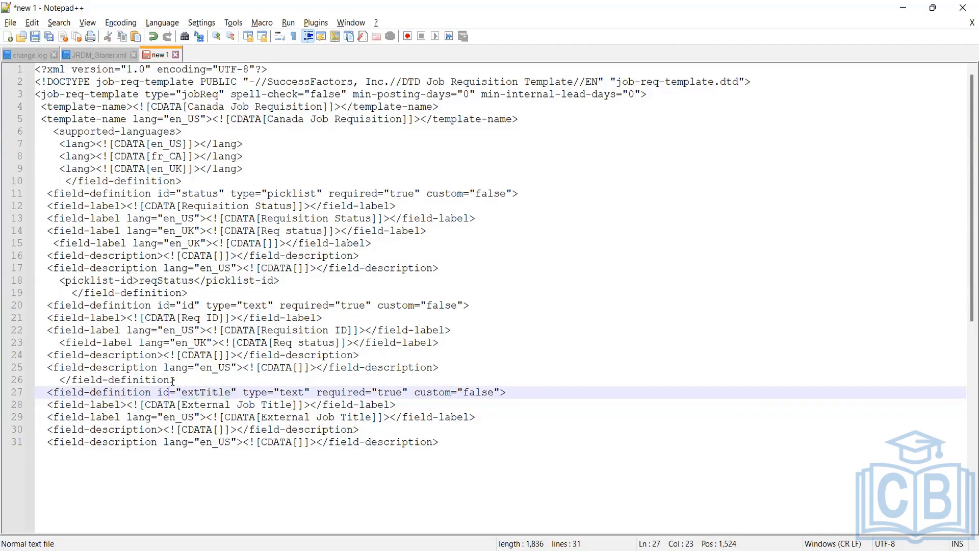
{"action": "left_click", "coordinate": [195, 391]}
{"action": "left_click_drag", "start_coordinate": [188, 391], "coordinate": [225, 392]}
{"action": "left_click", "coordinate": [258, 399]}
{"action": "double_click", "coordinate": [291, 392]}
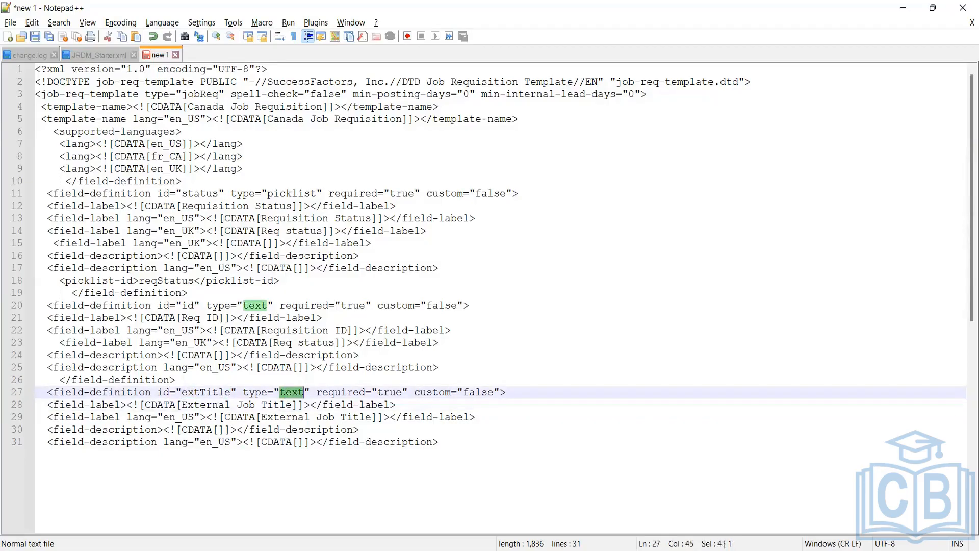
{"action": "key", "text": "alt+Tab"}
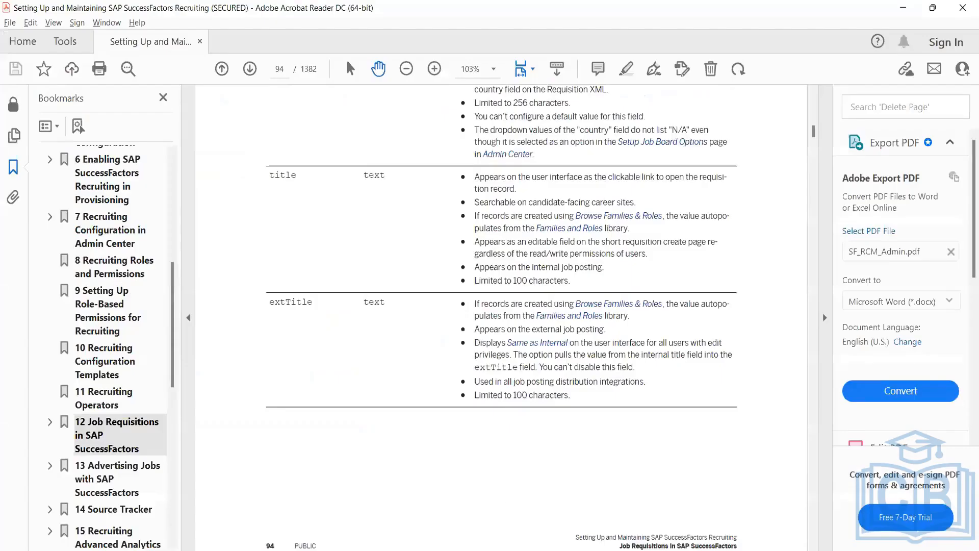
{"action": "key", "text": "alt+Tab"}
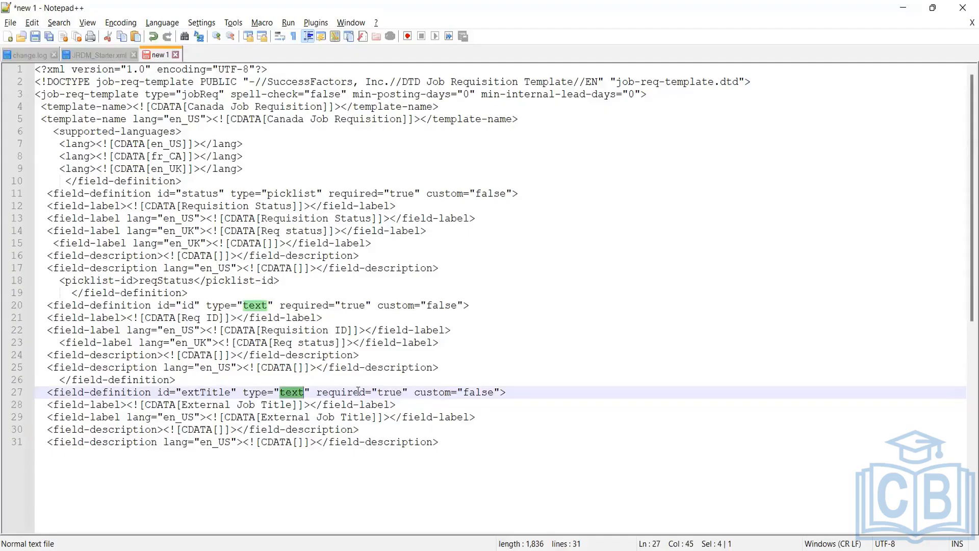
{"action": "double_click", "coordinate": [388, 392]}
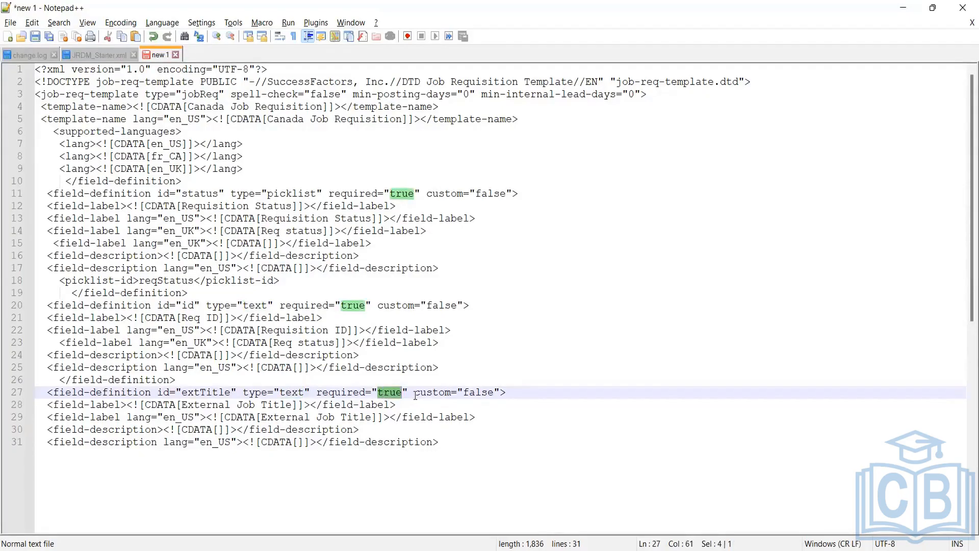
{"action": "left_click", "coordinate": [392, 392]}
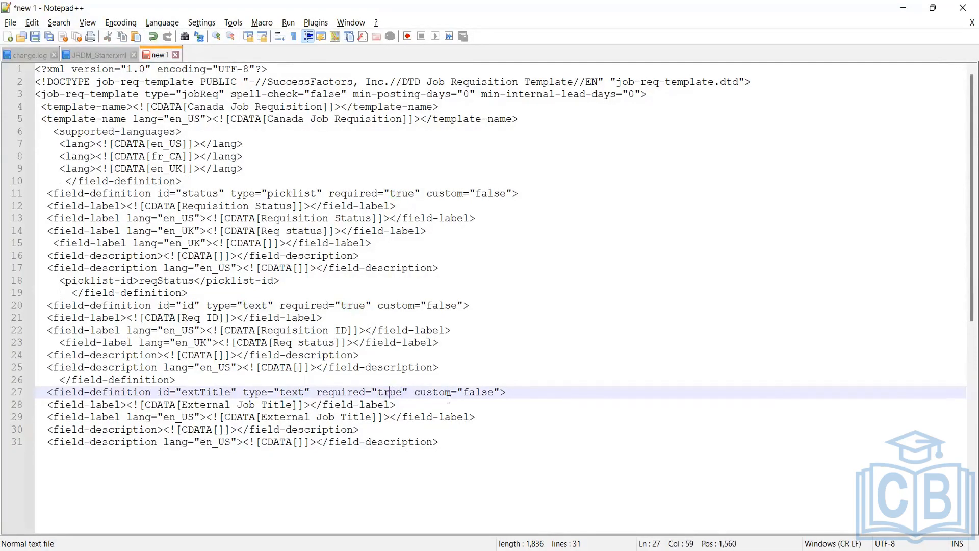
{"action": "left_click", "coordinate": [466, 392]}
Step: Change the default field label of extTitle to "Position Title"
{"action": "left_click_drag", "start_coordinate": [291, 405], "coordinate": [181, 405]}
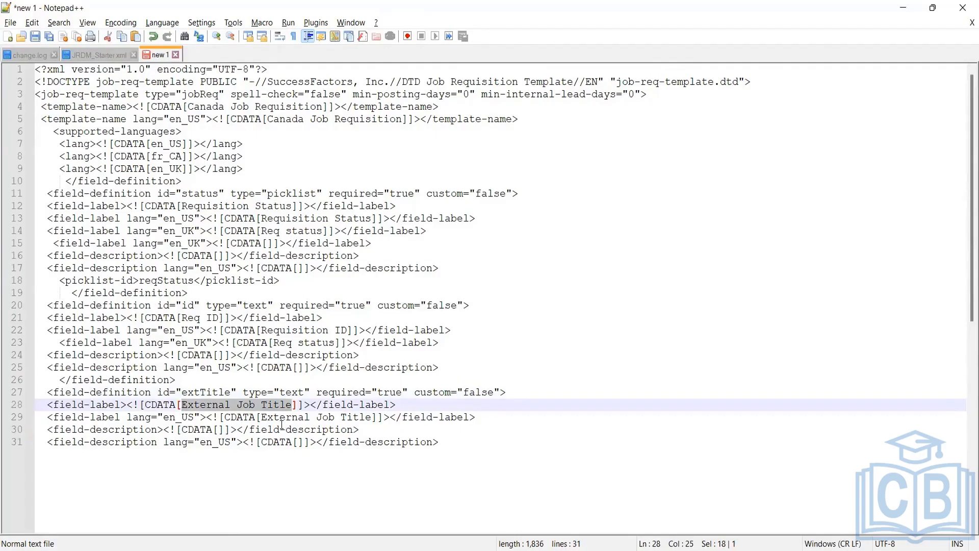
{"action": "key", "text": "Delete"}
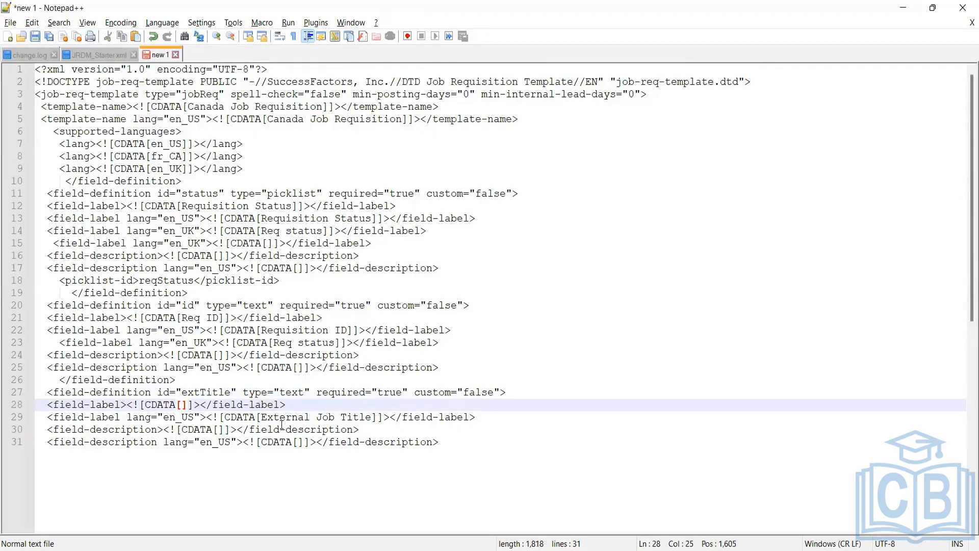
{"action": "type", "text": "Pisi"}
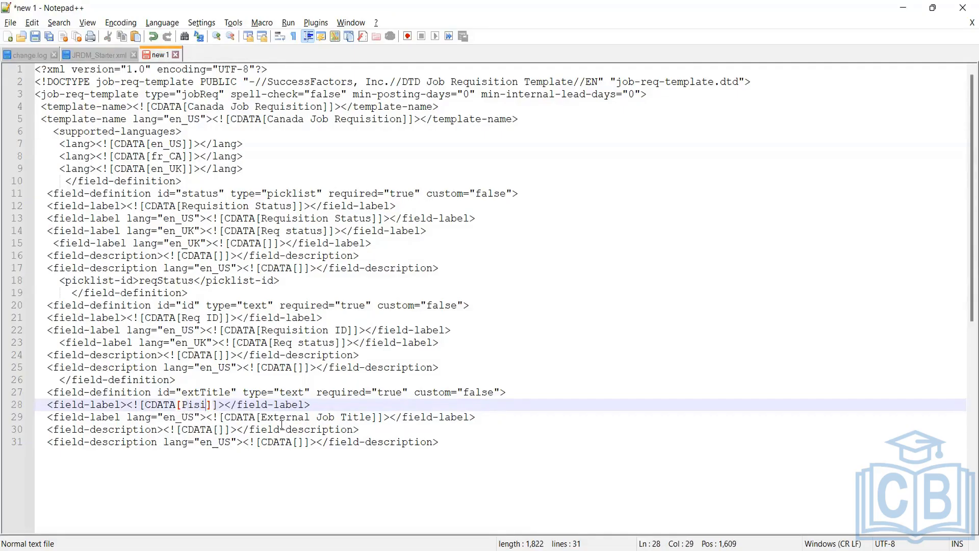
{"action": "key", "text": "BackSpace"}
{"action": "key", "text": "BackSpace"}
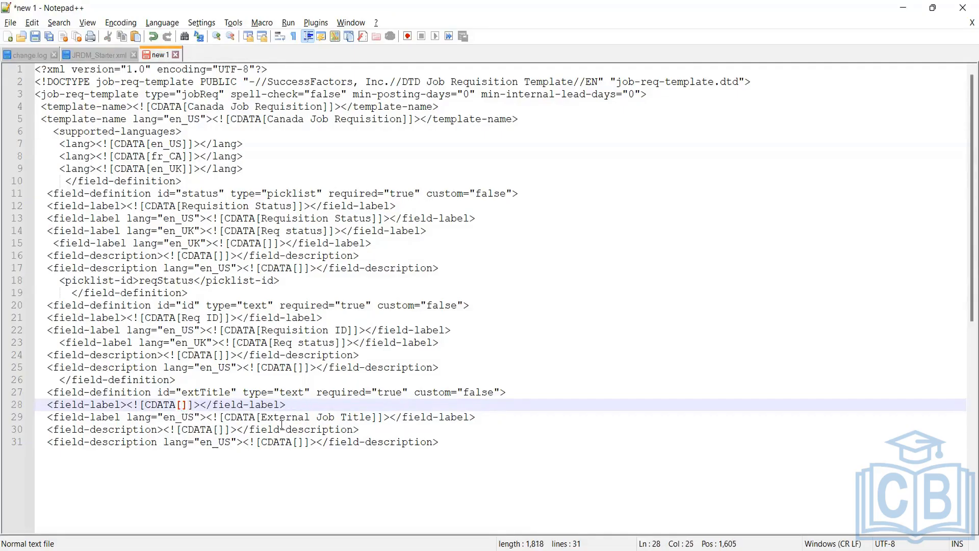
{"action": "type", "text": "Position "}
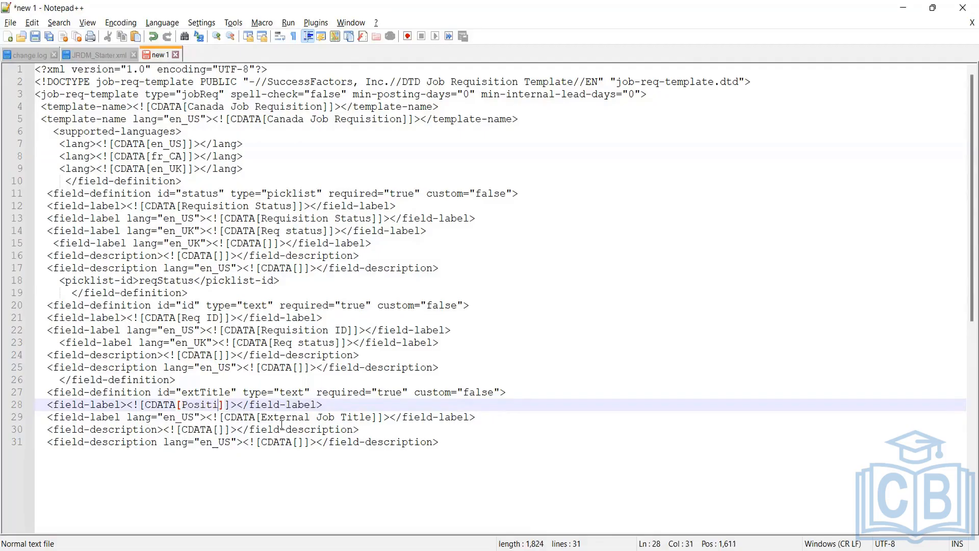
{"action": "type", "text": "Title"}
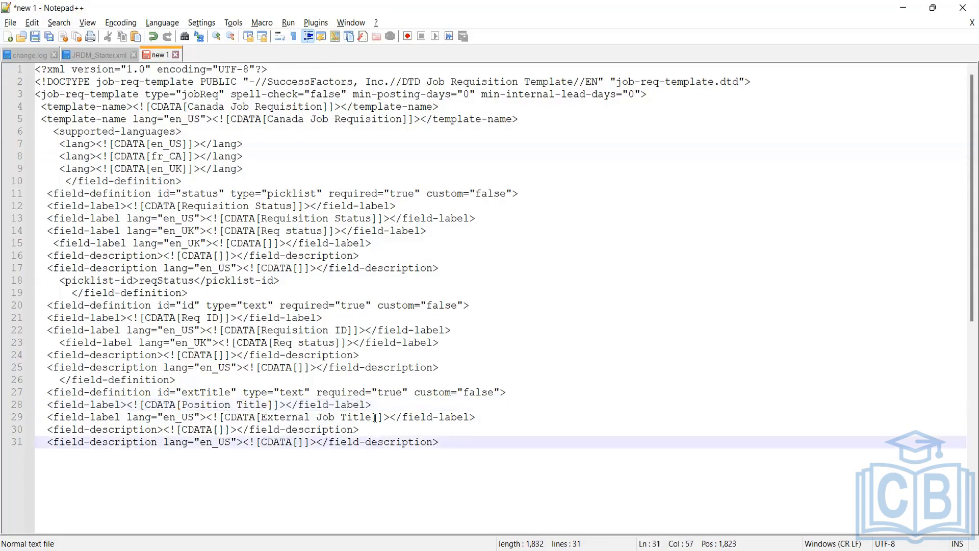
Step: Replace the en_US field label text of extTitle with "Position Title"
{"action": "left_click_drag", "start_coordinate": [376, 417], "coordinate": [265, 423]}
{"action": "key", "text": "BackSpace"}
{"action": "type", "text": "Po"}
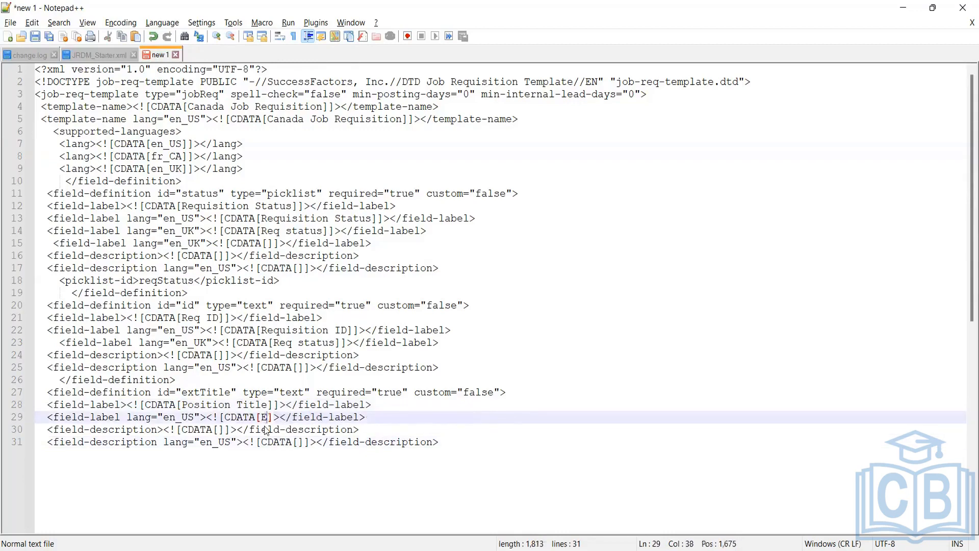
{"action": "type", "text": "sition Titl"}
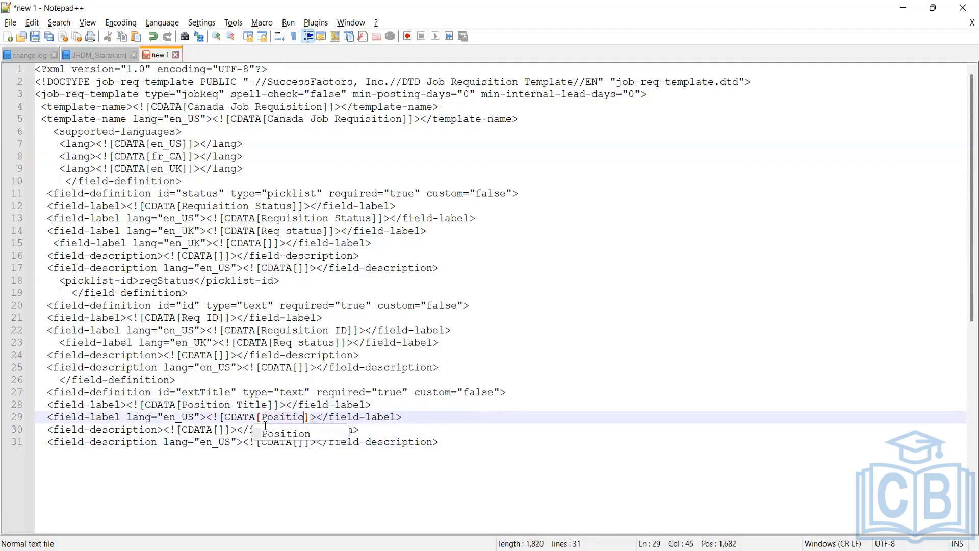
{"action": "type", "text": "e"}
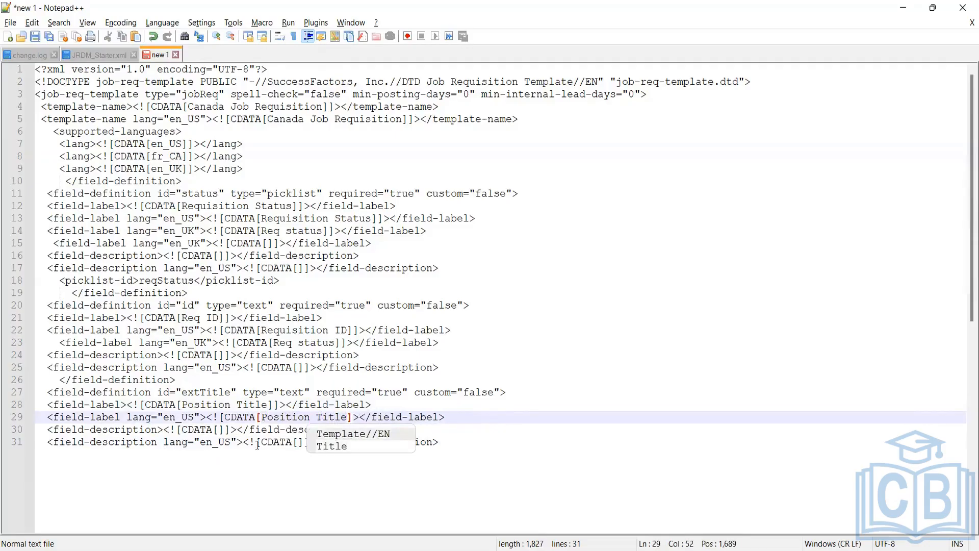
Step: Delete both field-description lines from the extTitle definition, leaving the cursor at the end of its en_US label line
{"action": "left_click", "coordinate": [237, 432]}
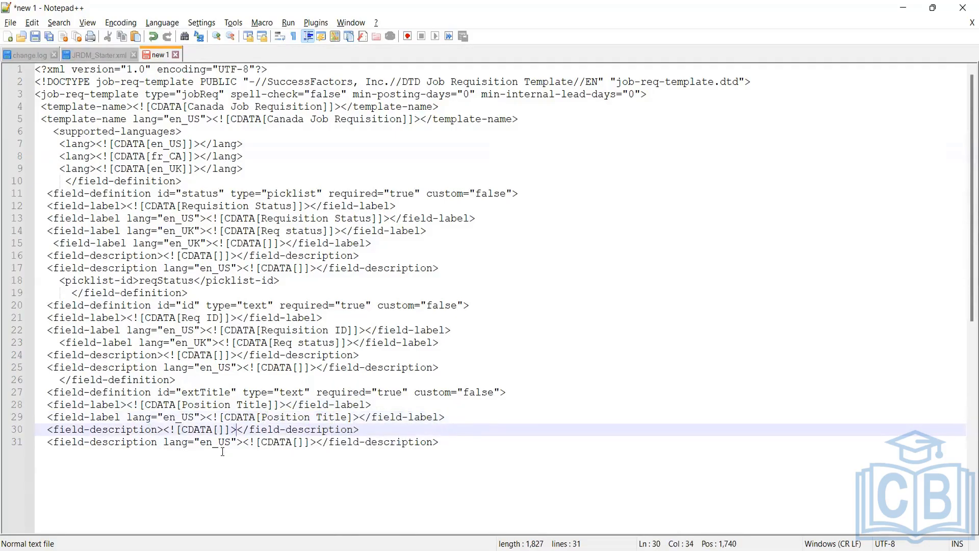
{"action": "left_click_drag", "start_coordinate": [35, 450], "coordinate": [31, 434]}
{"action": "key", "text": "Delete"}
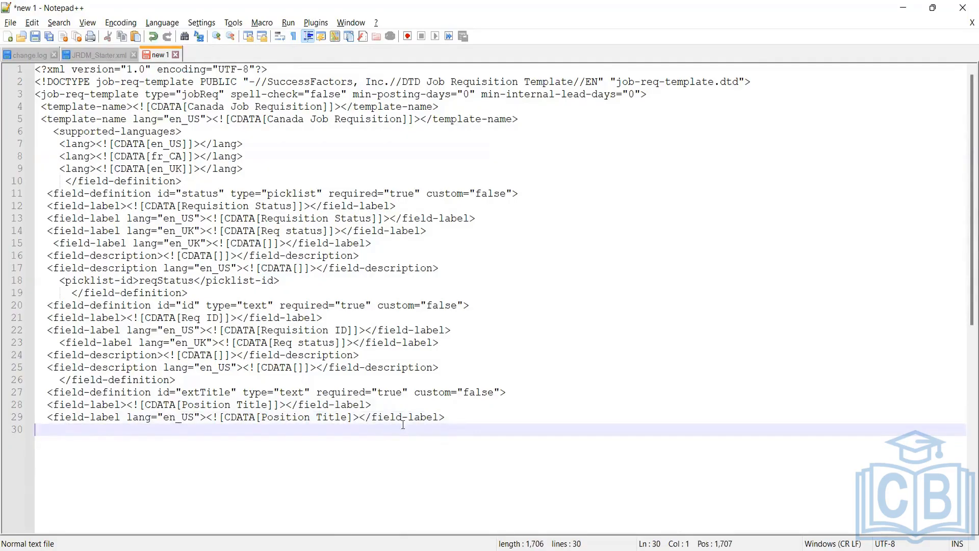
{"action": "left_click", "coordinate": [453, 415]}
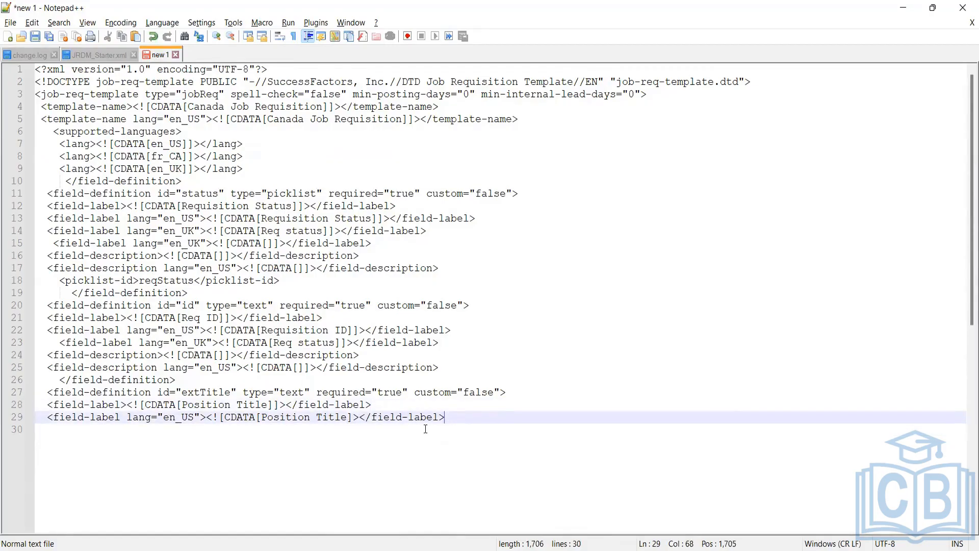
Step: Review the extTitle definition block and the status picklist definition block in the new template
{"action": "double_click", "coordinate": [203, 392]}
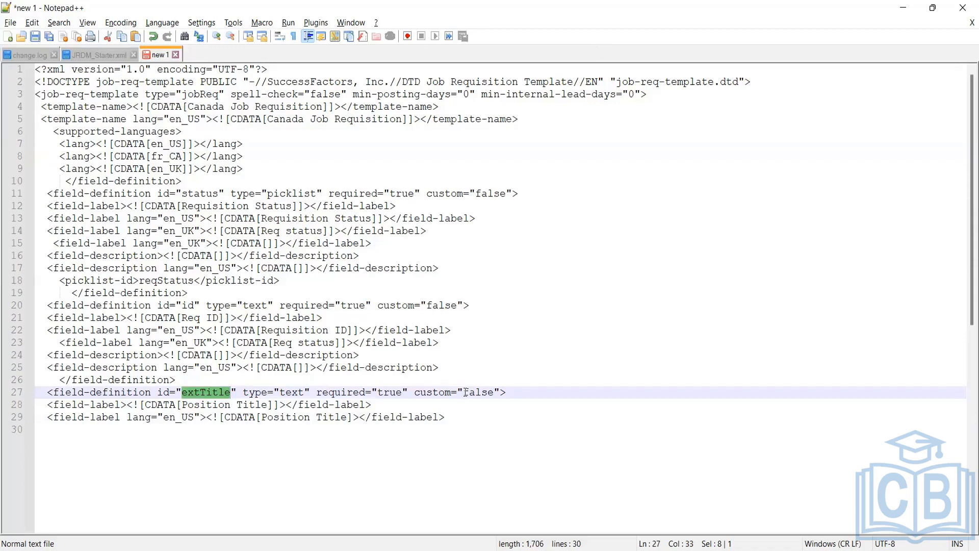
{"action": "left_click_drag", "start_coordinate": [449, 416], "coordinate": [7, 382]}
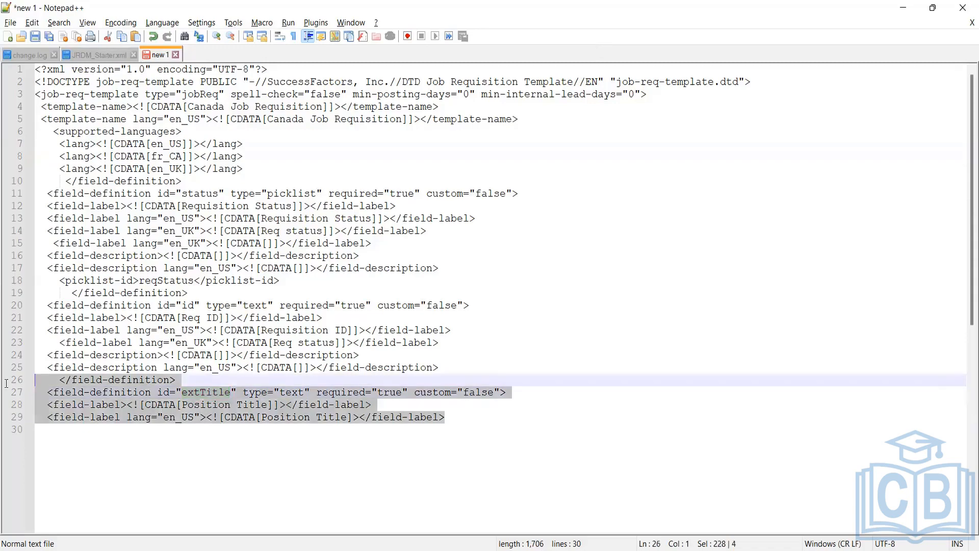
{"action": "left_click_drag", "start_coordinate": [455, 414], "coordinate": [14, 382]}
{"action": "left_click", "coordinate": [461, 415]}
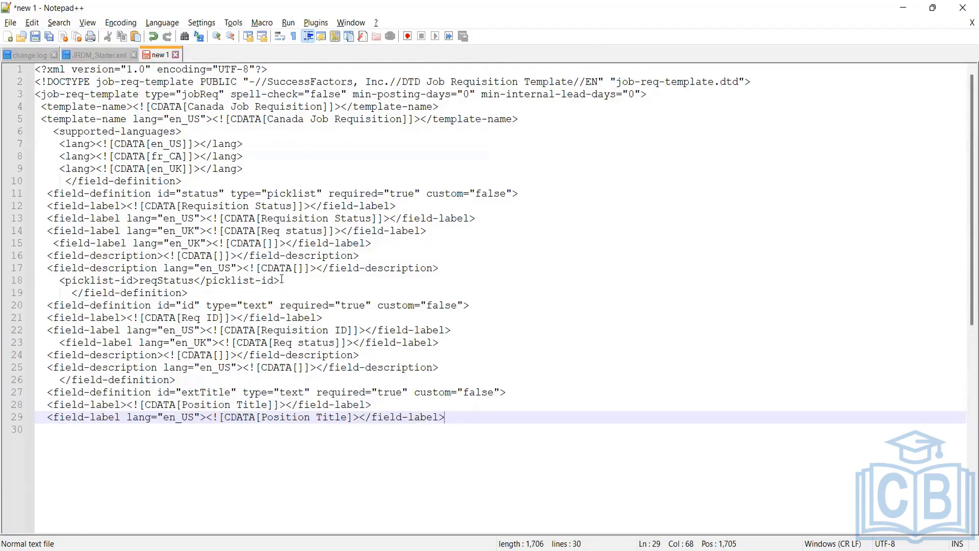
{"action": "left_click_drag", "start_coordinate": [281, 282], "coordinate": [13, 196]}
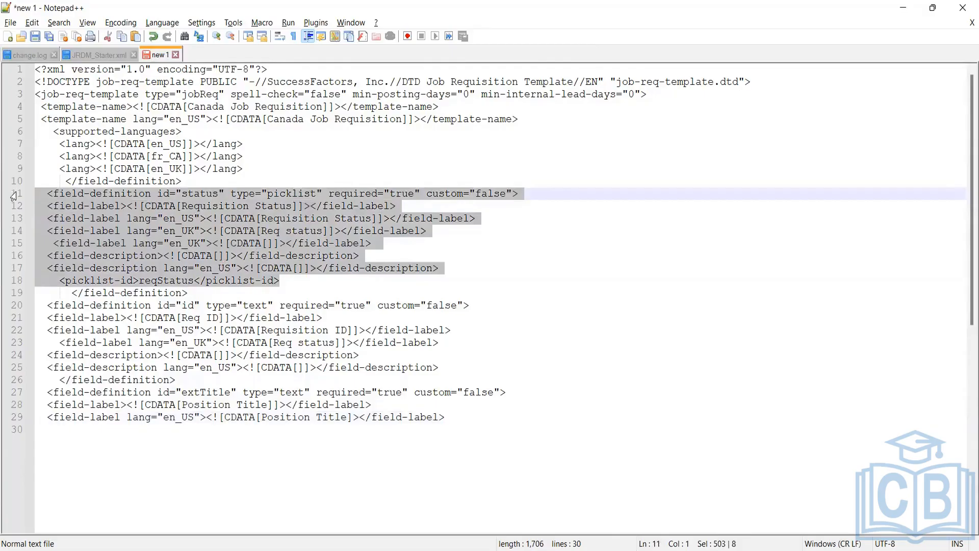
Step: Review the new template's XML header, template names, supported languages and the opening tag of the status field definition
{"action": "left_click", "coordinate": [301, 280]}
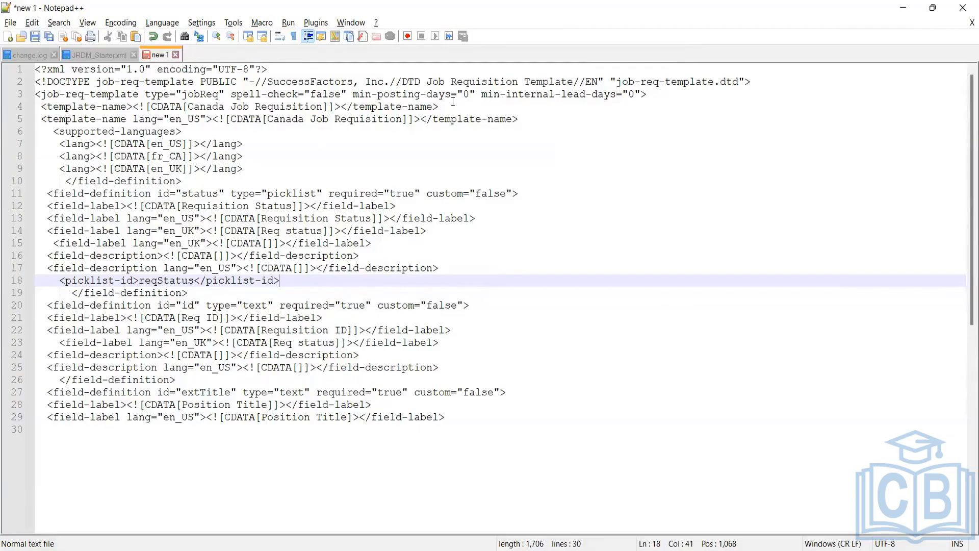
{"action": "left_click_drag", "start_coordinate": [439, 107], "coordinate": [25, 73]}
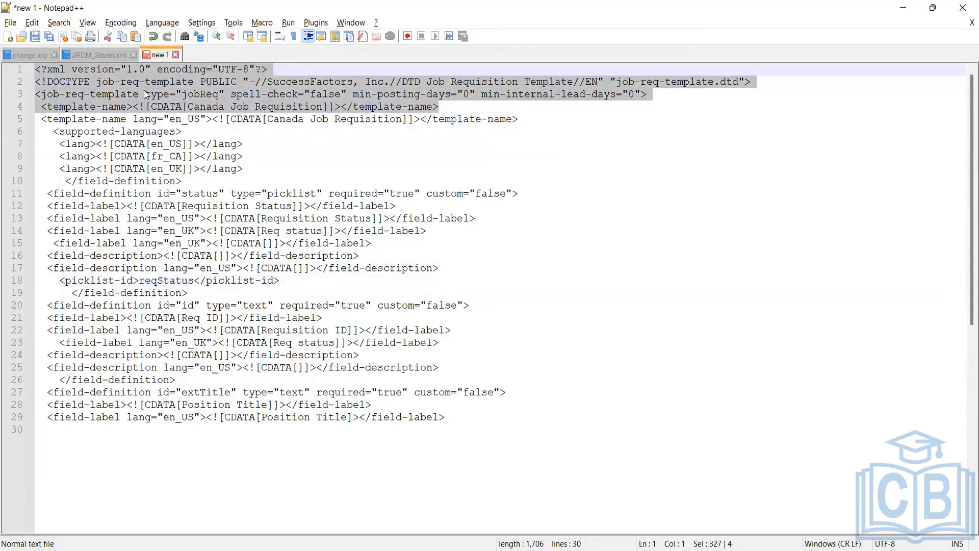
{"action": "left_click", "coordinate": [487, 121]}
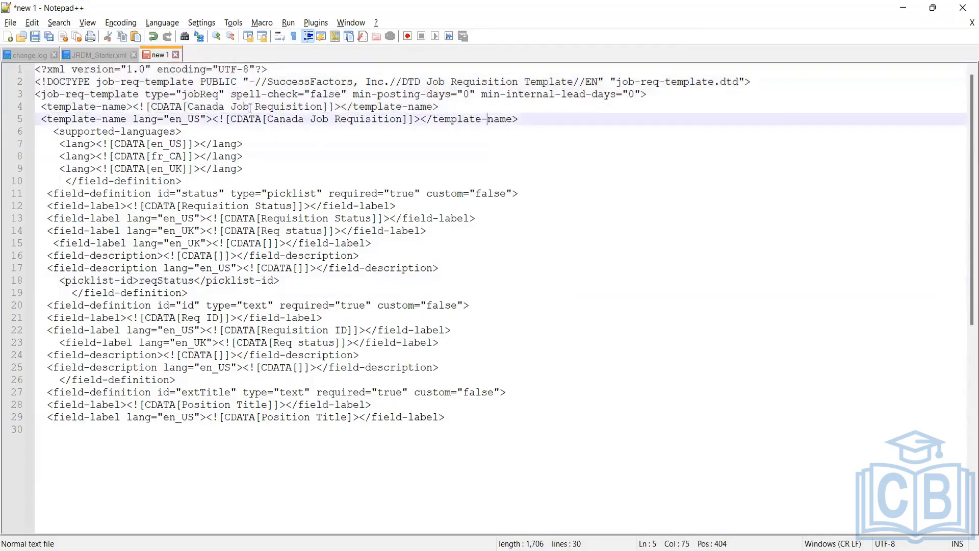
{"action": "left_click_drag", "start_coordinate": [518, 119], "coordinate": [36, 107]}
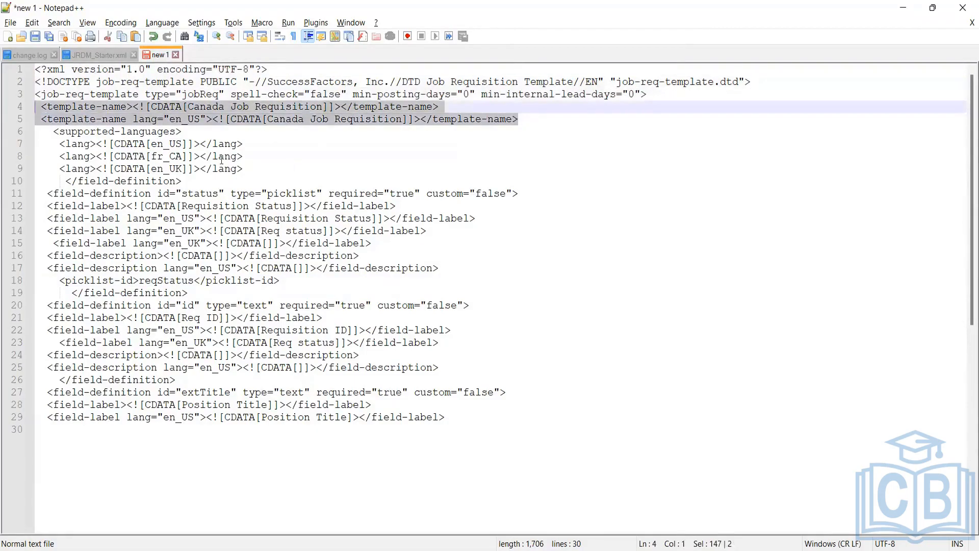
{"action": "left_click_drag", "start_coordinate": [245, 169], "coordinate": [36, 131]}
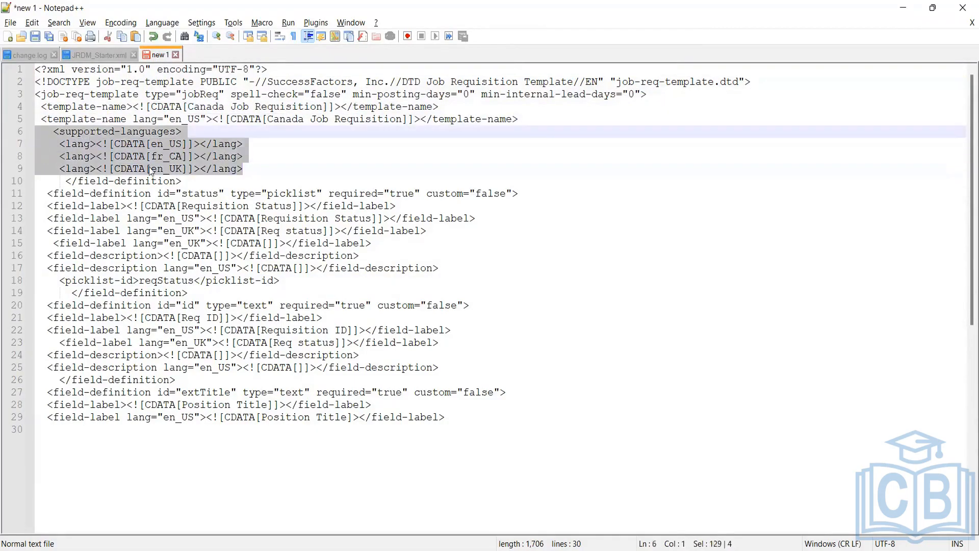
{"action": "left_click", "coordinate": [175, 183]}
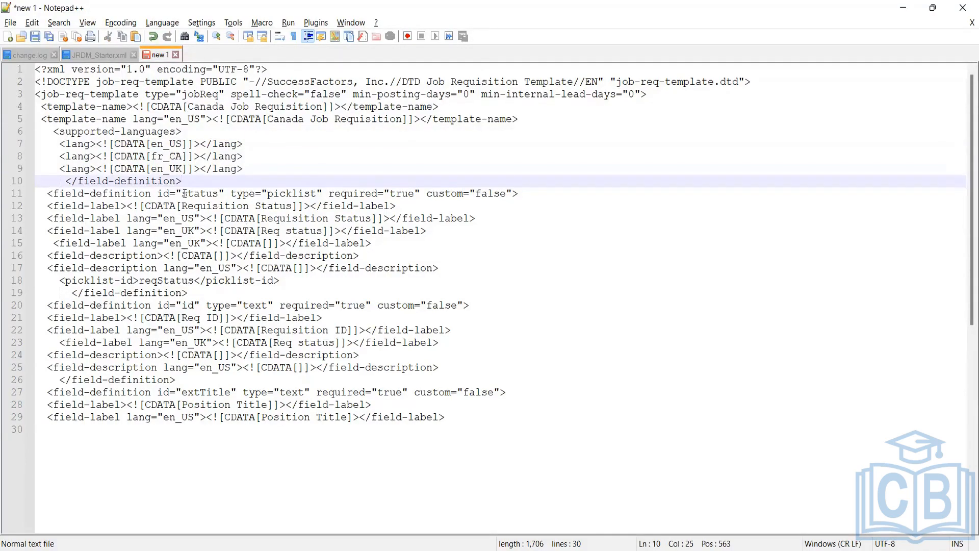
{"action": "left_click", "coordinate": [135, 193]}
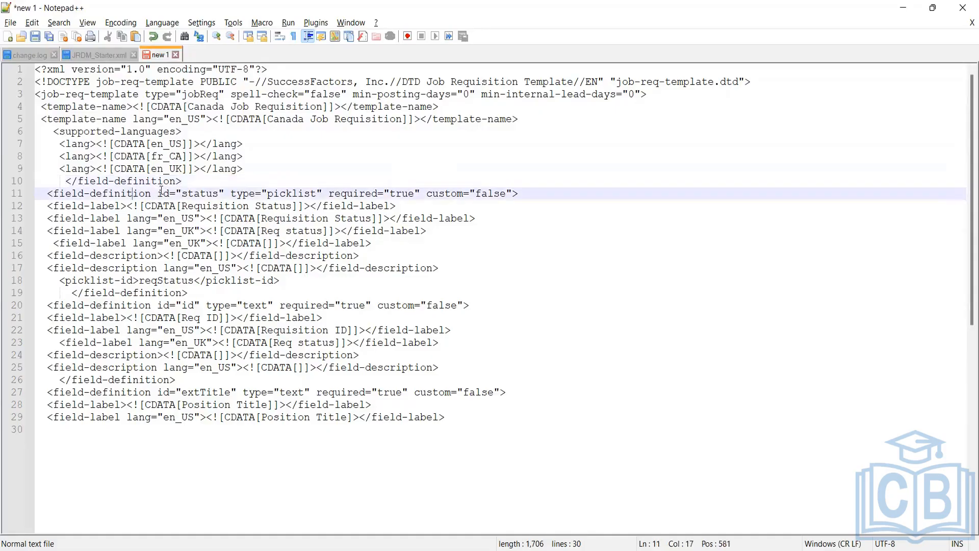
{"action": "double_click", "coordinate": [87, 194]}
{"action": "left_click", "coordinate": [219, 194]}
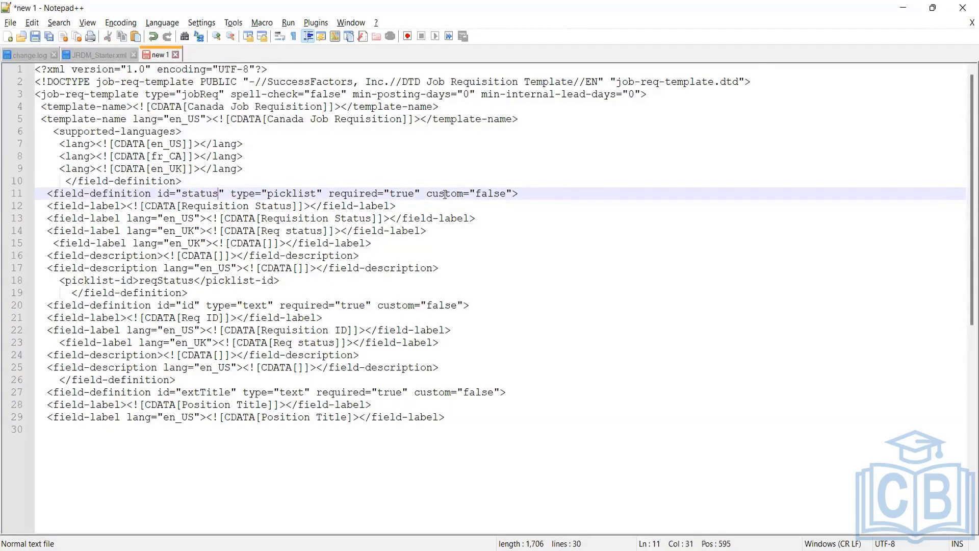
{"action": "left_click", "coordinate": [498, 193]}
Step: Switch to the SuccessFactors Recruiting guide in Acrobat Reader and read through the standard field ID table from status to costOfHire
{"action": "key", "text": "alt+Tab"}
{"action": "scroll", "coordinate": [324, 294], "scroll_direction": "up", "scroll_amount": 3}
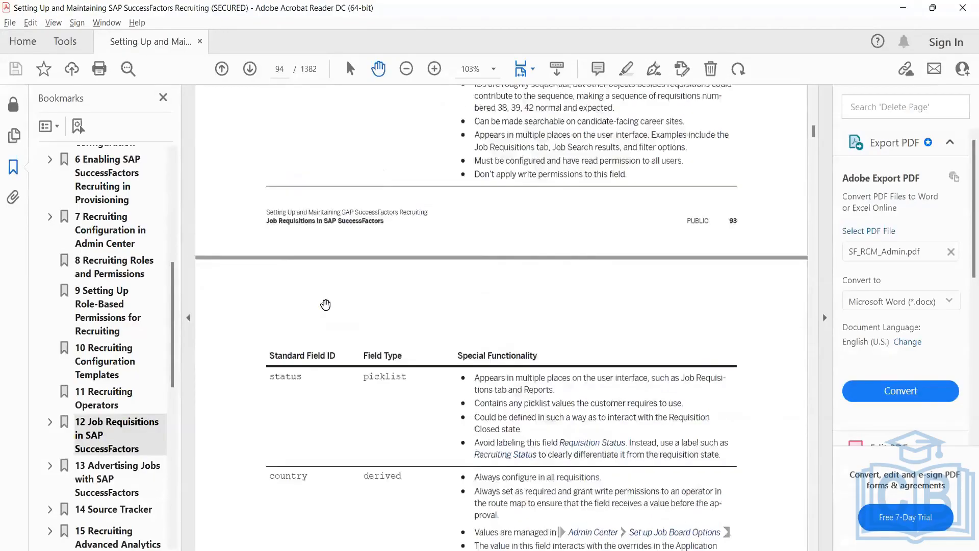
{"action": "scroll", "coordinate": [328, 300], "scroll_direction": "down", "scroll_amount": 5}
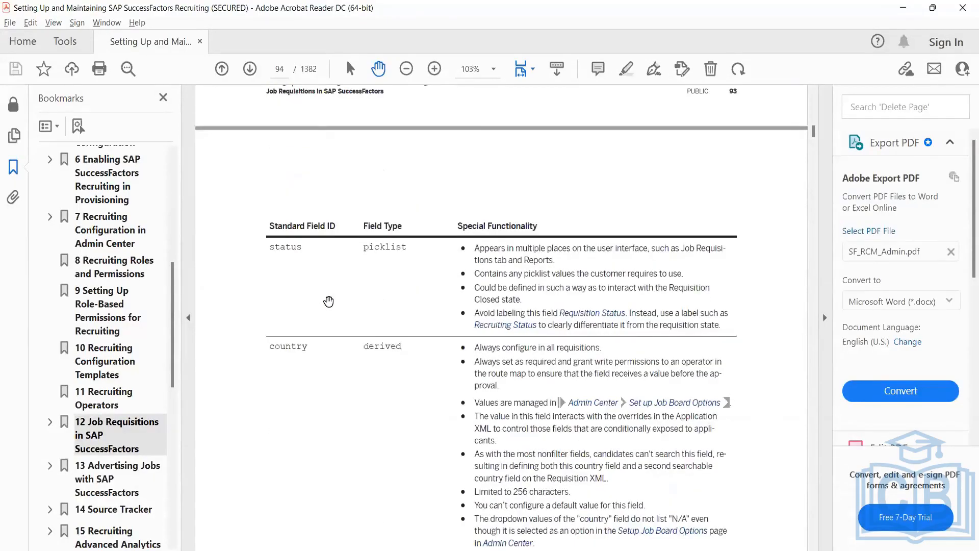
{"action": "scroll", "coordinate": [332, 294], "scroll_direction": "down", "scroll_amount": 3}
{"action": "scroll", "coordinate": [339, 290], "scroll_direction": "down", "scroll_amount": 3}
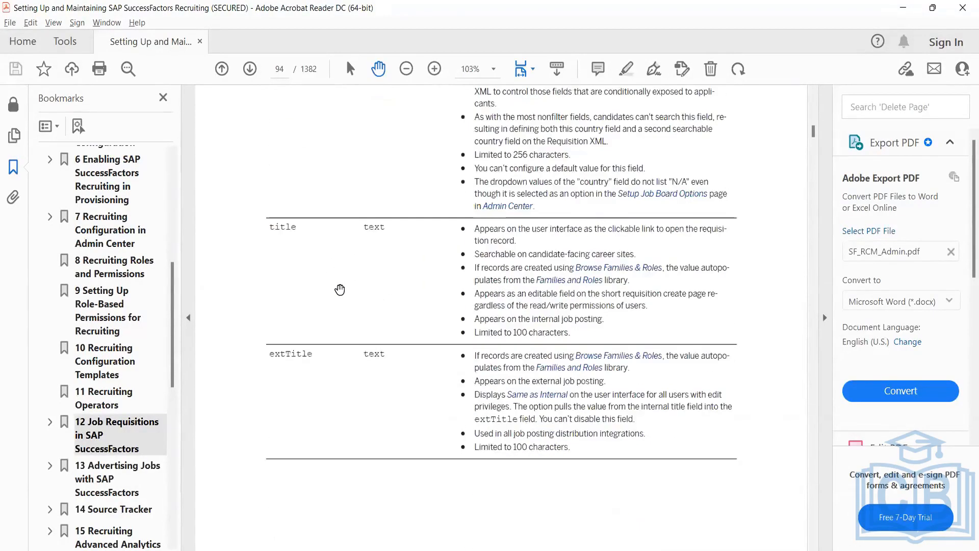
{"action": "scroll", "coordinate": [350, 304], "scroll_direction": "down", "scroll_amount": 3}
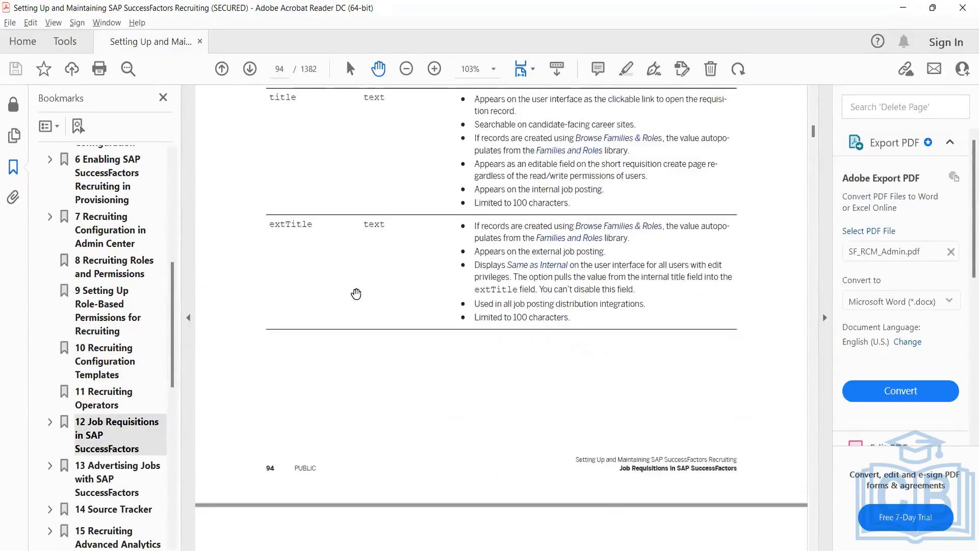
{"action": "scroll", "coordinate": [356, 293], "scroll_direction": "down", "scroll_amount": 3}
{"action": "scroll", "coordinate": [356, 294], "scroll_direction": "down", "scroll_amount": 3}
{"action": "scroll", "coordinate": [356, 291], "scroll_direction": "down", "scroll_amount": 3}
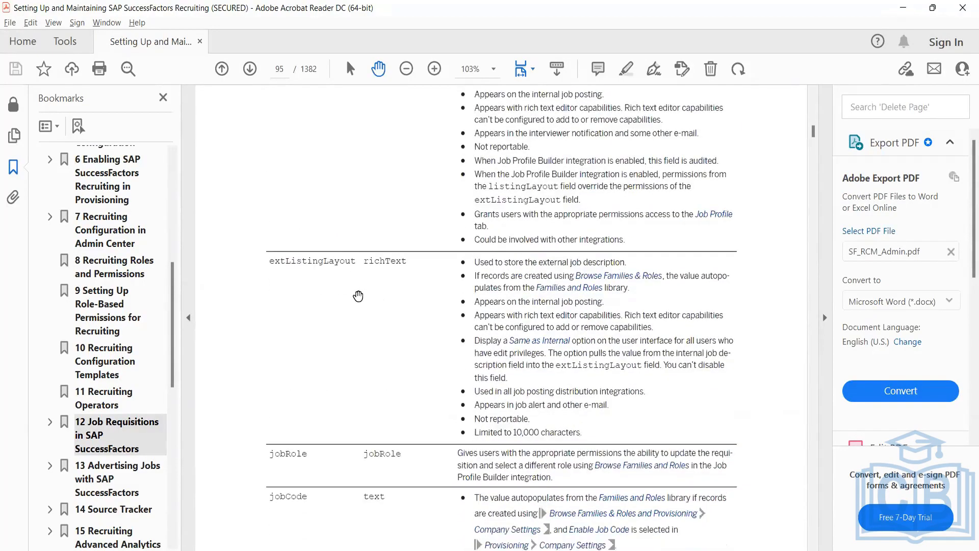
{"action": "scroll", "coordinate": [373, 362], "scroll_direction": "down", "scroll_amount": 3}
{"action": "scroll", "coordinate": [373, 367], "scroll_direction": "down", "scroll_amount": 9}
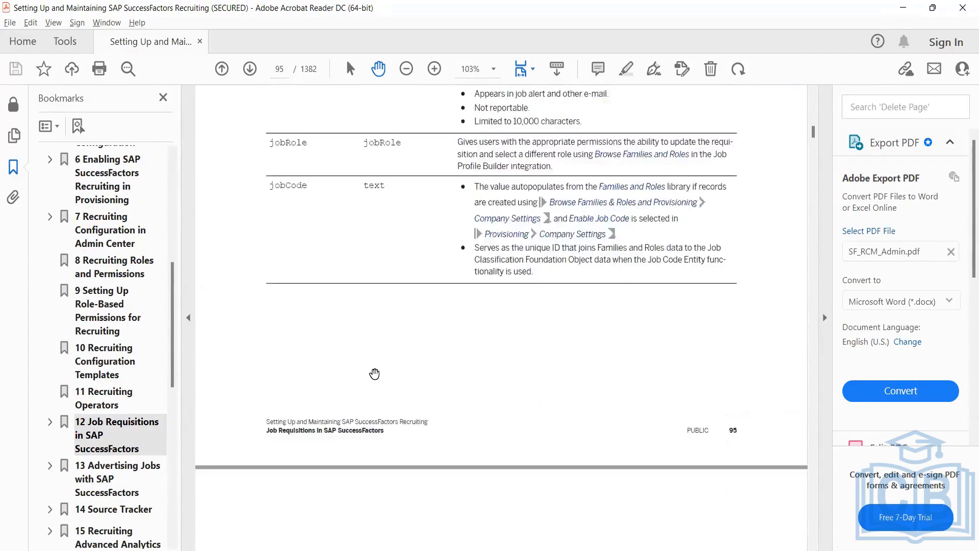
{"action": "scroll", "coordinate": [376, 378], "scroll_direction": "down", "scroll_amount": 20}
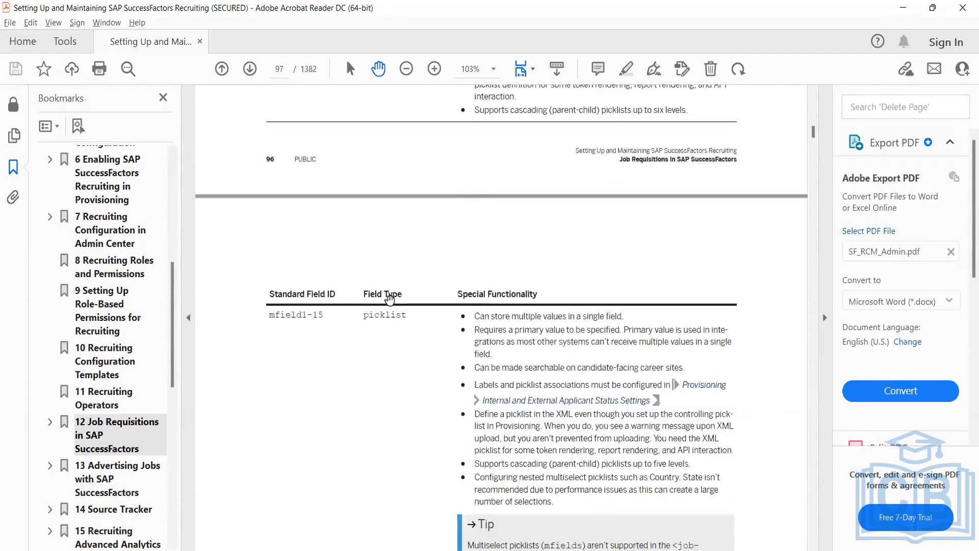
{"action": "scroll", "coordinate": [439, 221], "scroll_direction": "down", "scroll_amount": 4}
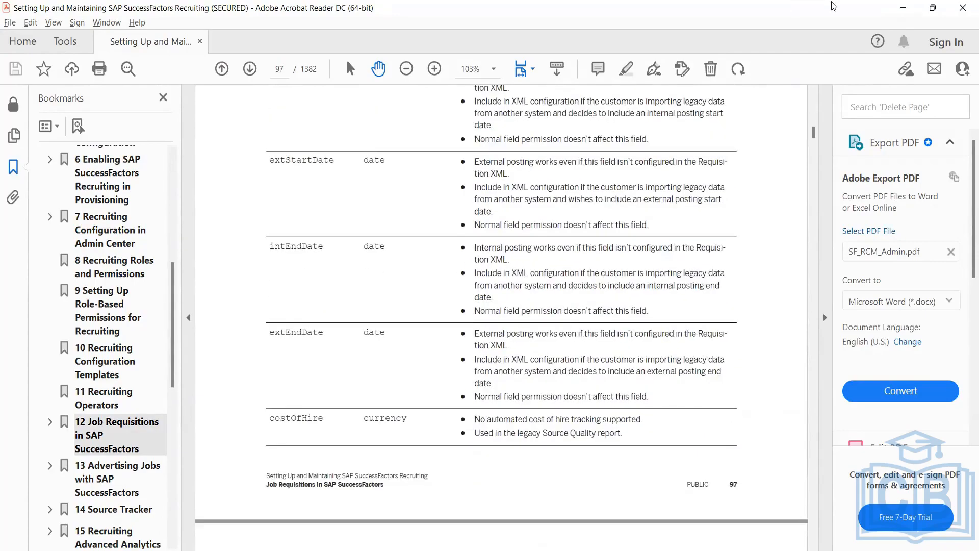
{"action": "left_click", "coordinate": [904, 12]}
Step: Back in the new template in Notepad++, examine the status field's id and language labels and the template as a whole
{"action": "left_click", "coordinate": [280, 215]}
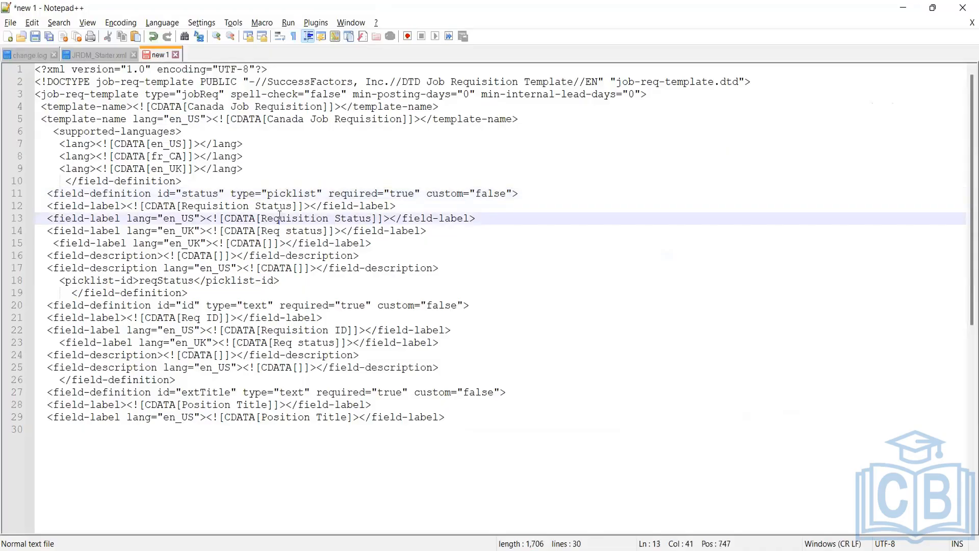
{"action": "double_click", "coordinate": [201, 195]}
{"action": "left_click", "coordinate": [322, 226]}
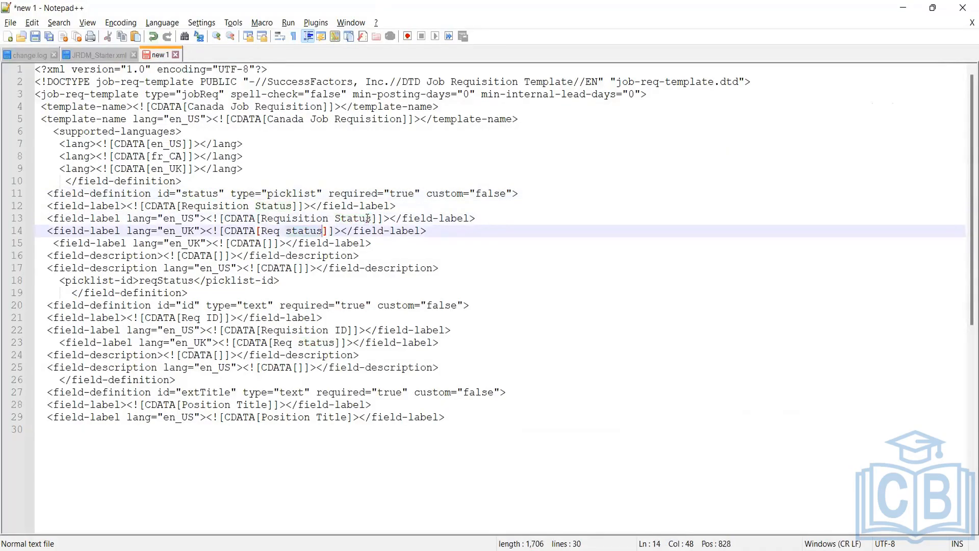
{"action": "left_click_drag", "start_coordinate": [371, 218], "coordinate": [267, 224]}
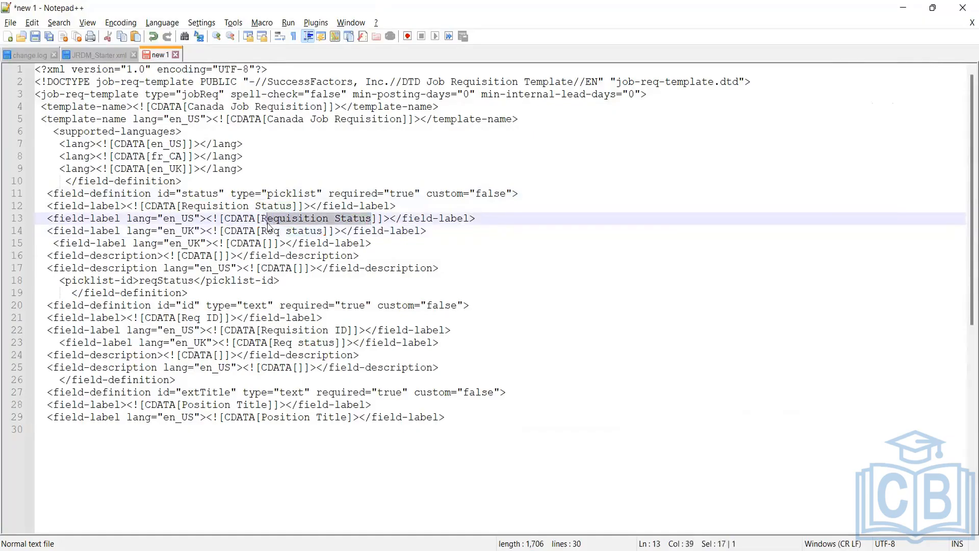
{"action": "key", "text": "shift+Left"}
{"action": "left_click", "coordinate": [283, 244]}
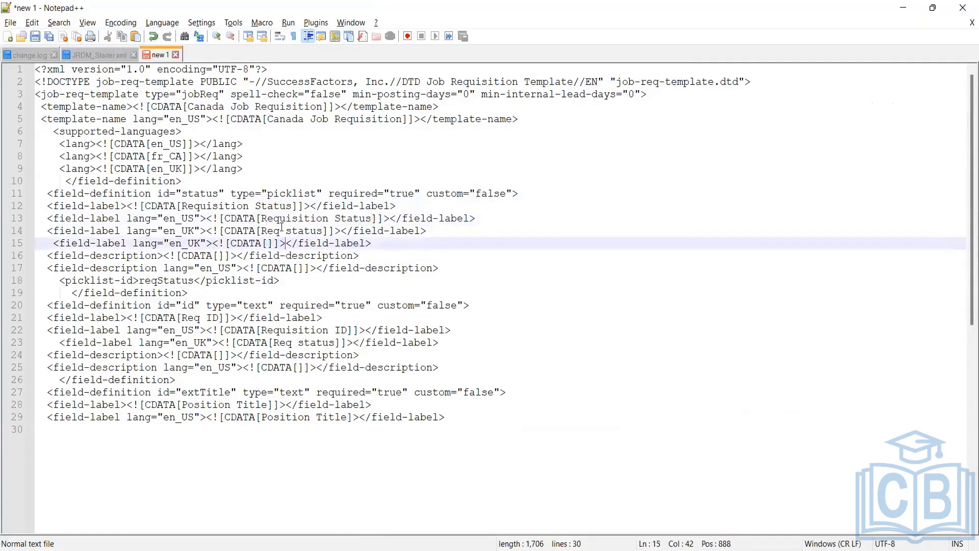
{"action": "left_click", "coordinate": [282, 227]}
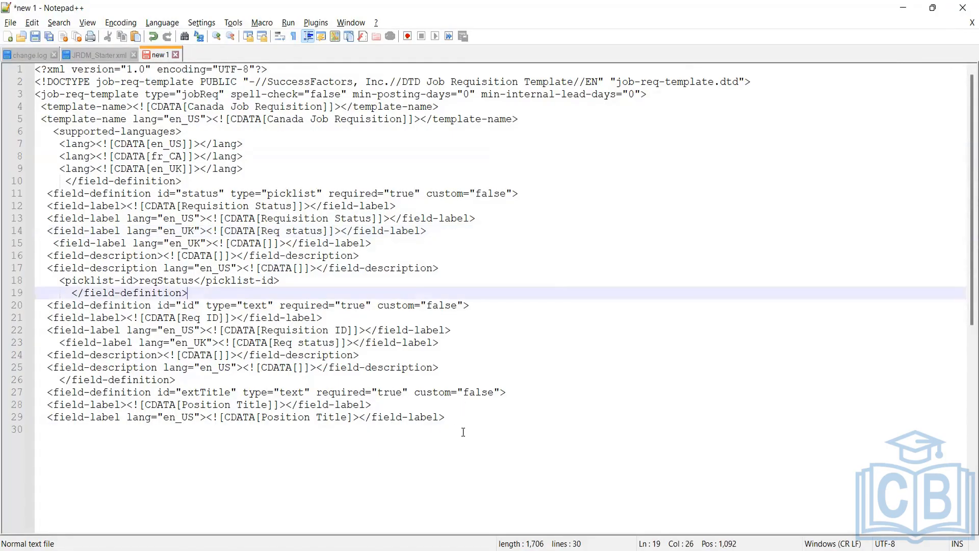
{"action": "left_click_drag", "start_coordinate": [462, 429], "coordinate": [77, 156]}
{"action": "left_click_drag", "start_coordinate": [22, 72], "coordinate": [23, 71]}
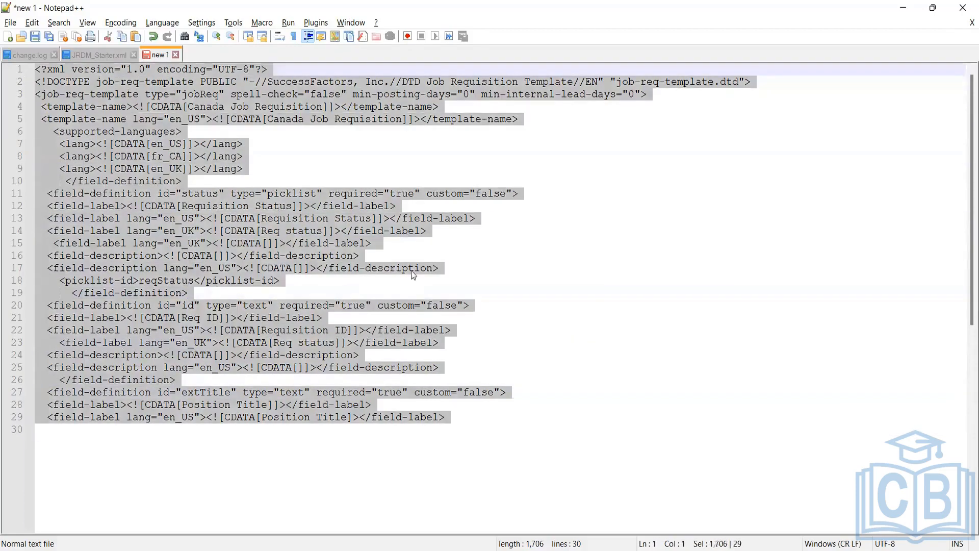
{"action": "left_click", "coordinate": [523, 290]}
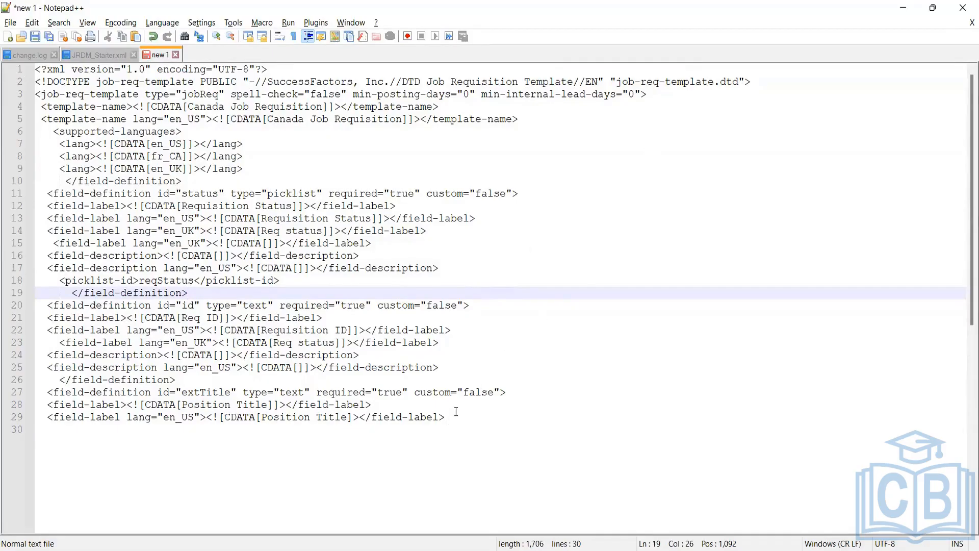
{"action": "left_click_drag", "start_coordinate": [451, 427], "coordinate": [448, 418]}
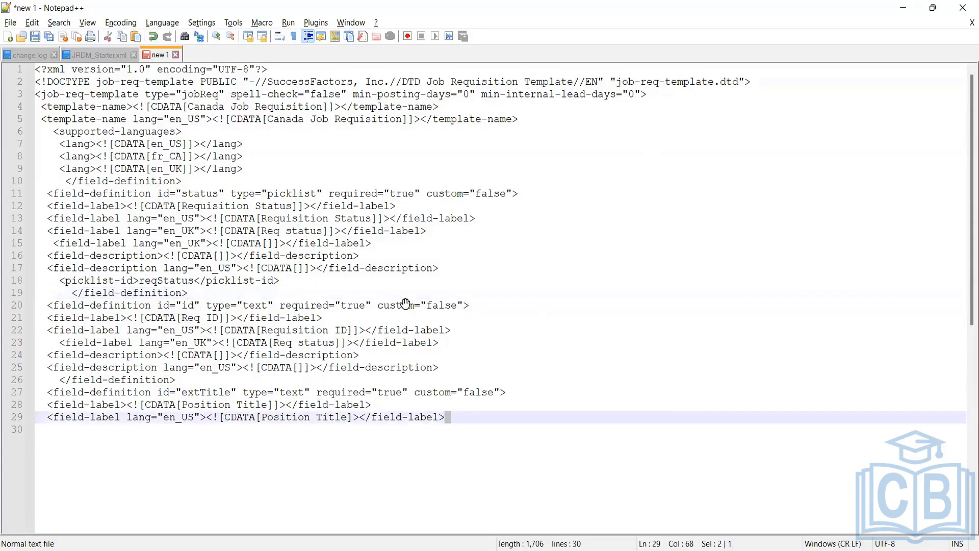
Step: Check the guide's standard field entries around costOfHire and currency, and re-examine the status definition's labels in the Notepad++ template
{"action": "key", "text": "alt+Tab"}
{"action": "scroll", "coordinate": [791, 94], "scroll_direction": "down", "scroll_amount": 3}
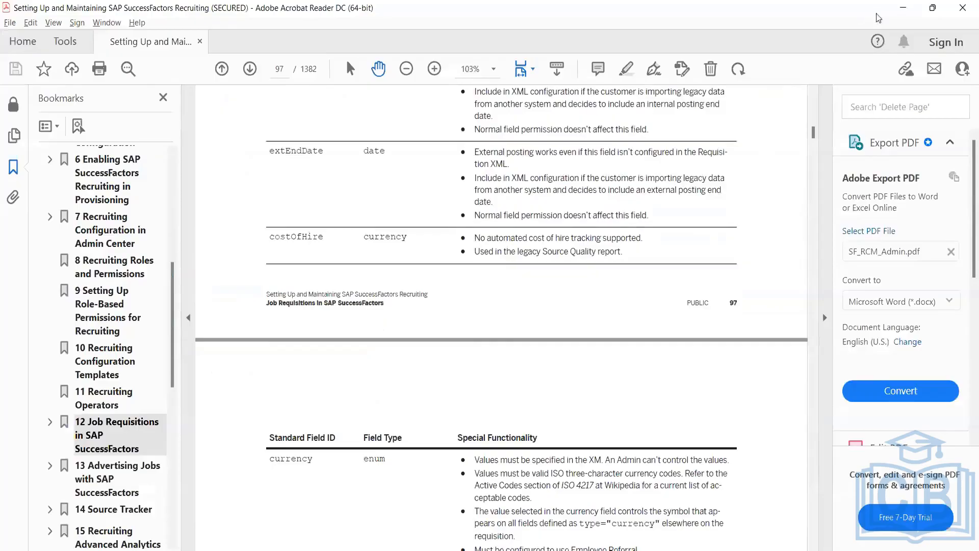
{"action": "left_click", "coordinate": [902, 10]}
{"action": "left_click", "coordinate": [444, 416]}
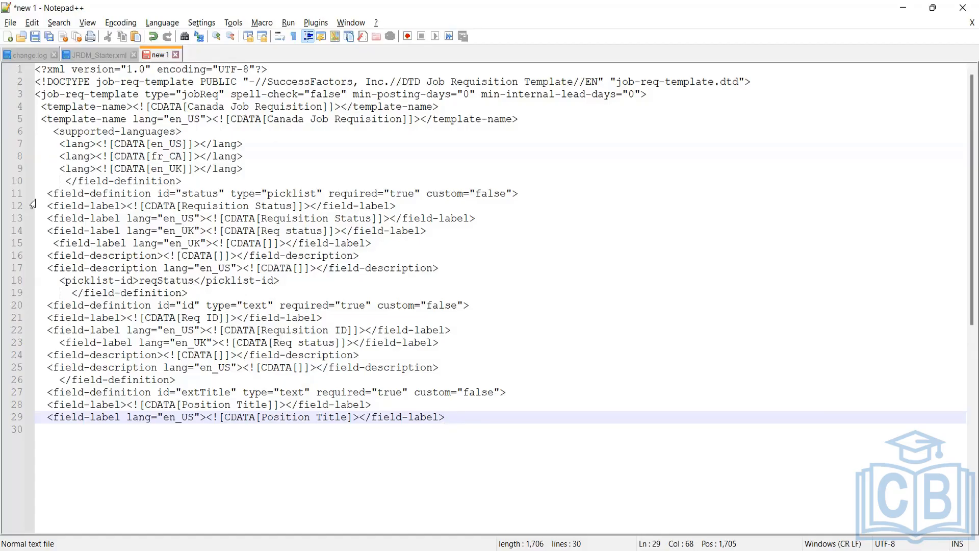
{"action": "left_click_drag", "start_coordinate": [47, 193], "coordinate": [126, 230]}
{"action": "left_click_drag", "start_coordinate": [245, 235], "coordinate": [440, 232]}
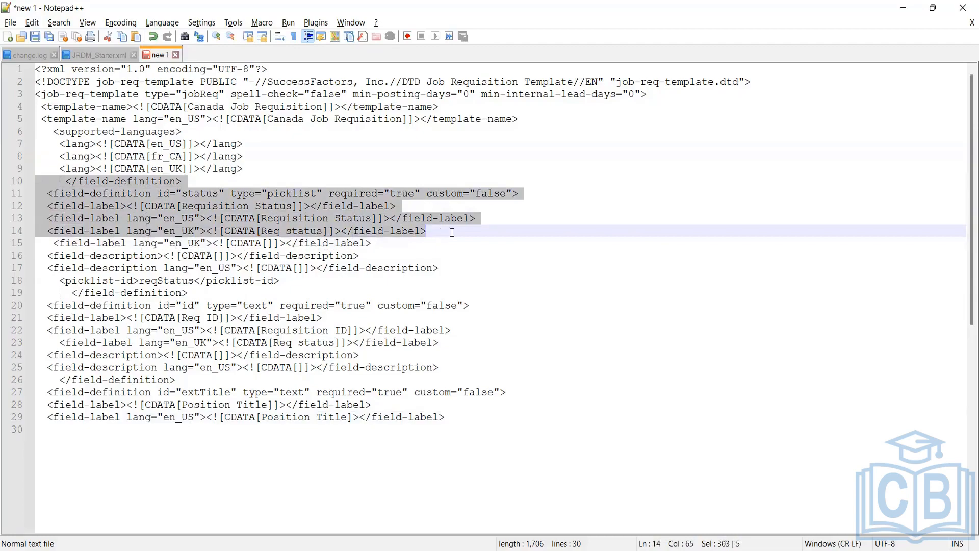
Step: Copy the extListingLayout definition through its description lines, including the preceding closing tag, from JRDM_Starter.xml to the end of the new template
{"action": "left_click", "coordinate": [99, 59]}
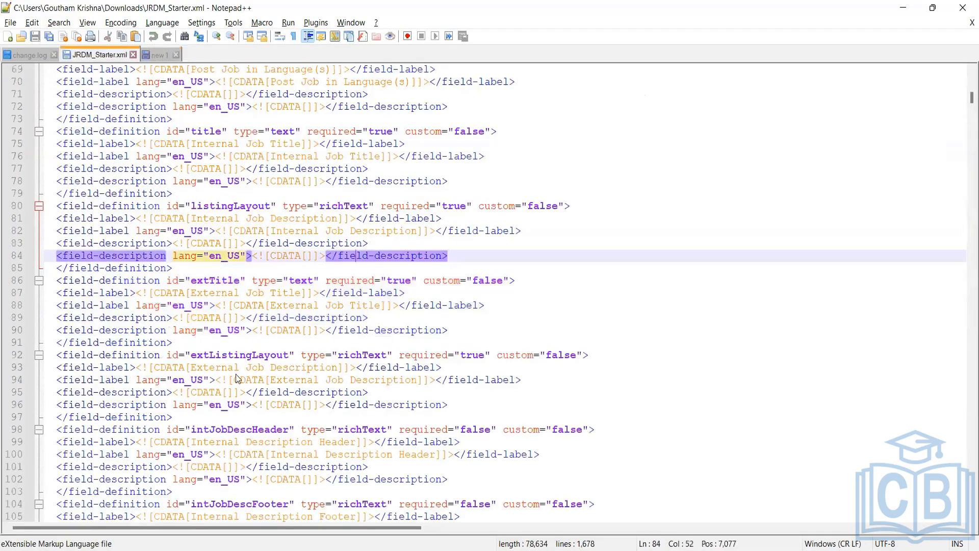
{"action": "left_click", "coordinate": [463, 406]}
{"action": "left_click", "coordinate": [264, 380], "text": "shift"}
{"action": "left_click_drag", "start_coordinate": [449, 406], "coordinate": [33, 349]}
{"action": "key", "text": "ctrl+c"}
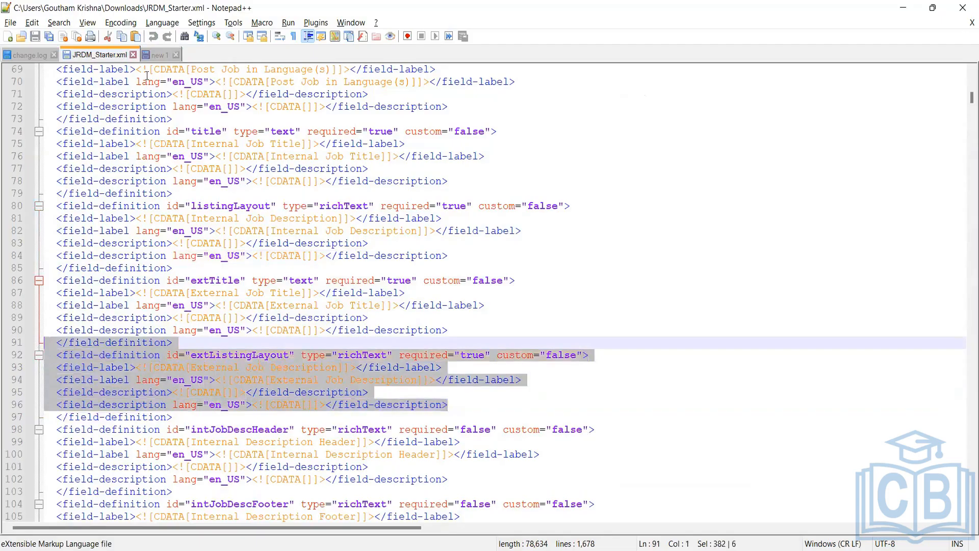
{"action": "left_click", "coordinate": [154, 55]}
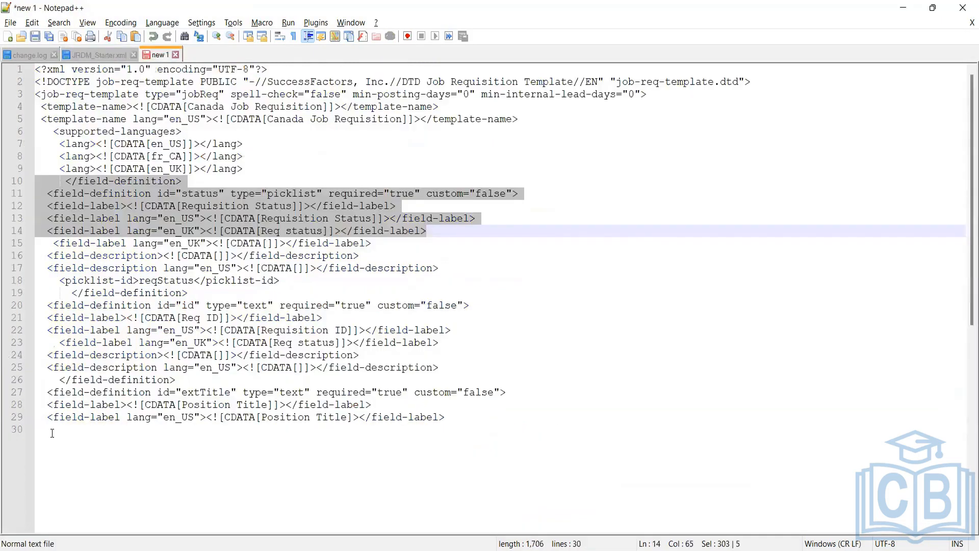
{"action": "left_click", "coordinate": [52, 433]}
{"action": "key", "text": "ctrl+v"}
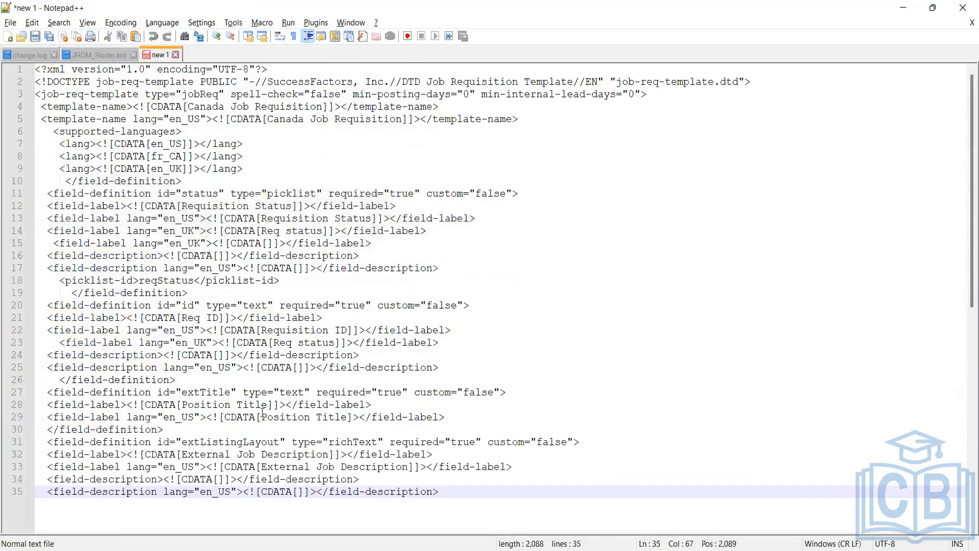
Step: Insert an empty line between extTitle's en_US label and its closing field-definition tag
{"action": "left_click", "coordinate": [456, 418]}
{"action": "key", "text": "Return"}
{"action": "scroll", "coordinate": [199, 320], "scroll_direction": "down", "scroll_amount": 5}
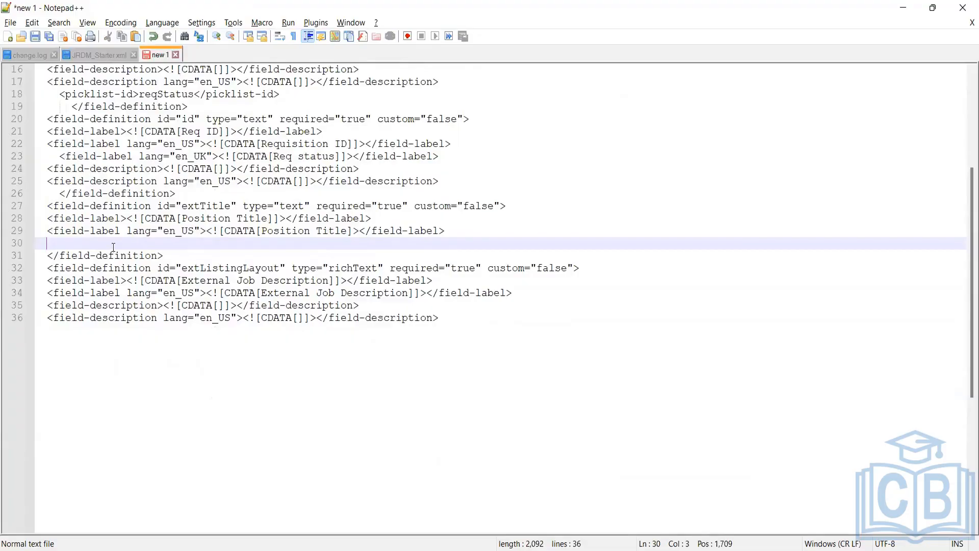
{"action": "left_click", "coordinate": [43, 244]}
Step: Replace the id of the copied extListingLayout field definition with cust_emplymenttype
{"action": "left_click", "coordinate": [280, 269]}
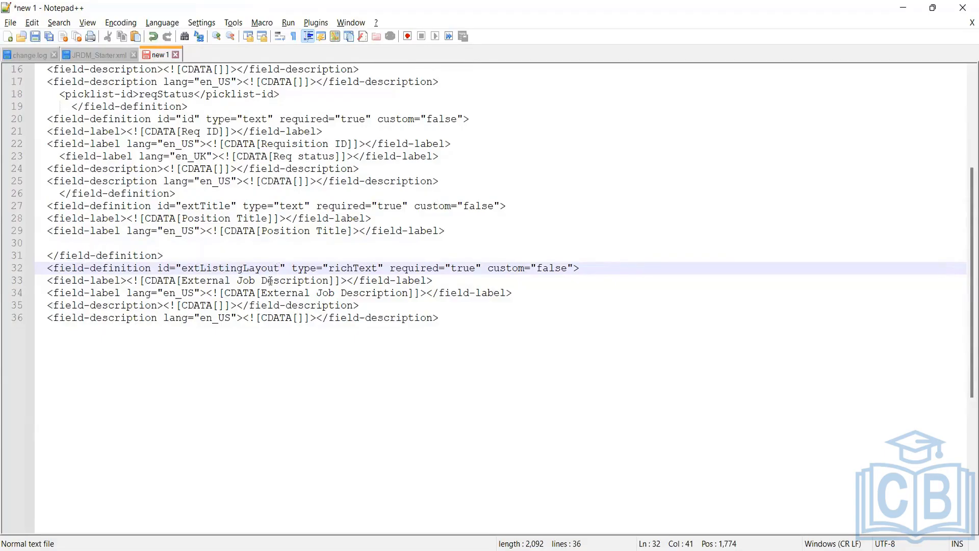
{"action": "key", "text": "BackSpace"}
{"action": "key", "text": "BackSpace"}
{"action": "key", "text": "BackSpace"}
{"action": "key", "text": "BackSpace"}
{"action": "key", "text": "BackSpace"}
{"action": "key", "text": "BackSpace"}
{"action": "key", "text": "BackSpace"}
{"action": "key", "text": "BackSpace"}
{"action": "key", "text": "BackSpace"}
{"action": "key", "text": "BackSpace"}
{"action": "key", "text": "BackSpace"}
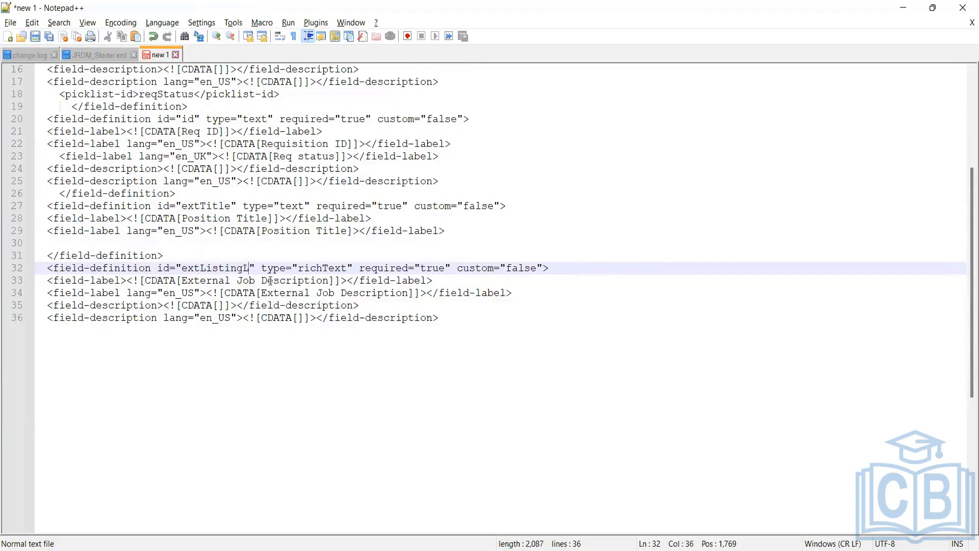
{"action": "key", "text": "BackSpace"}
{"action": "key", "text": "BackSpace"}
{"action": "key", "text": "BackSpace"}
{"action": "key", "text": "BackSpace"}
{"action": "key", "text": "BackSpace"}
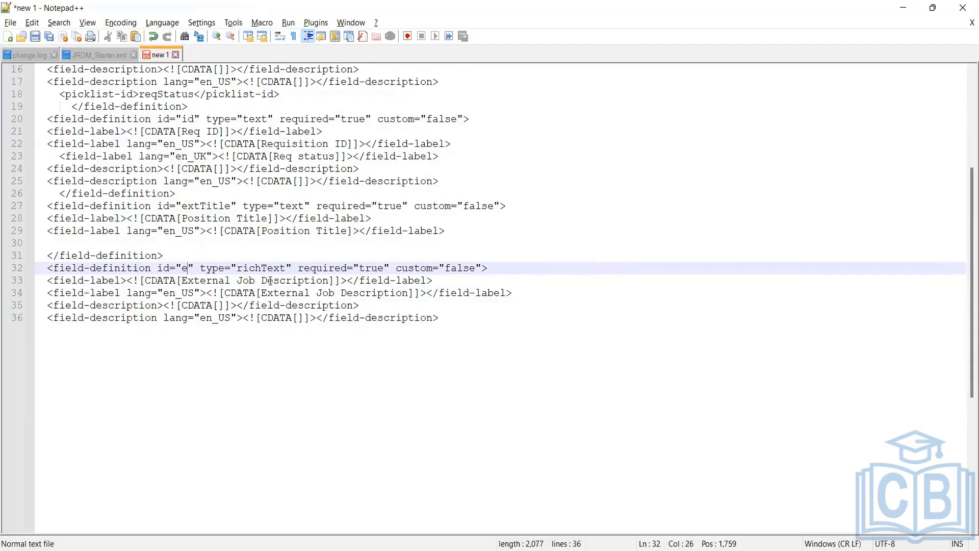
{"action": "type", "text": "cust"}
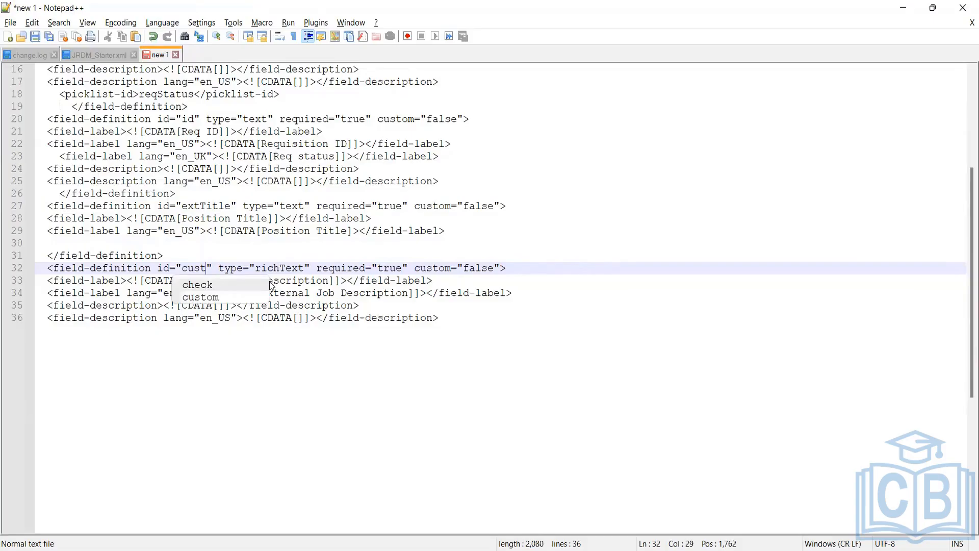
{"action": "type", "text": "_"}
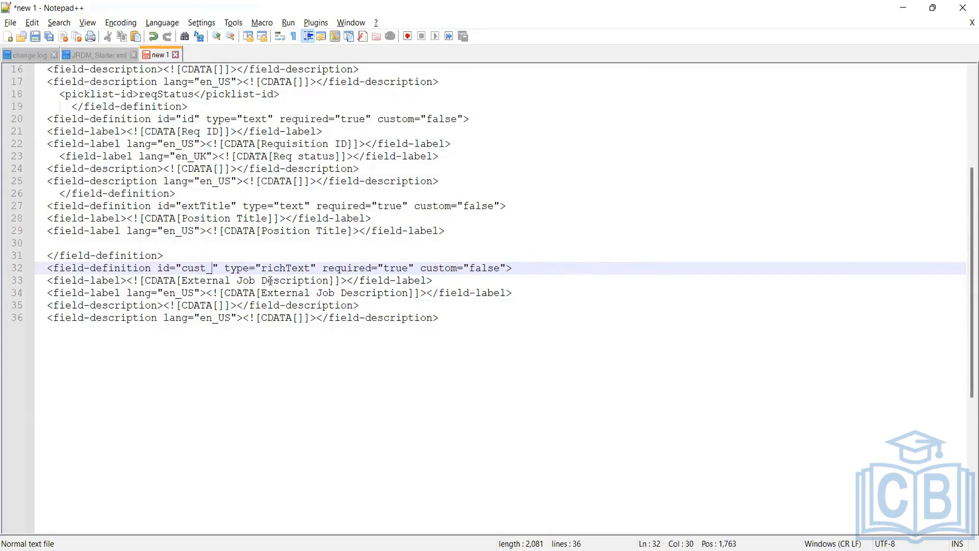
{"action": "type", "text": "emp"}
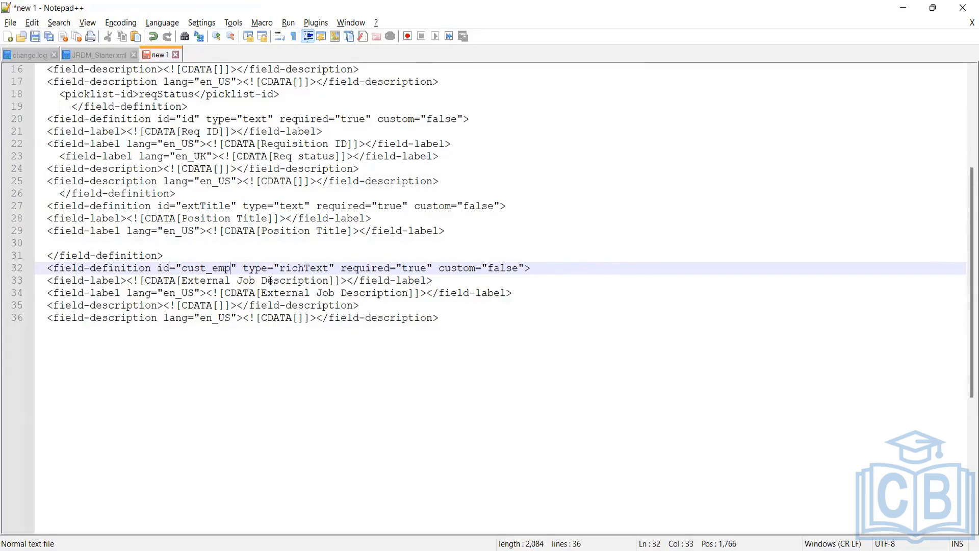
{"action": "type", "text": "l"}
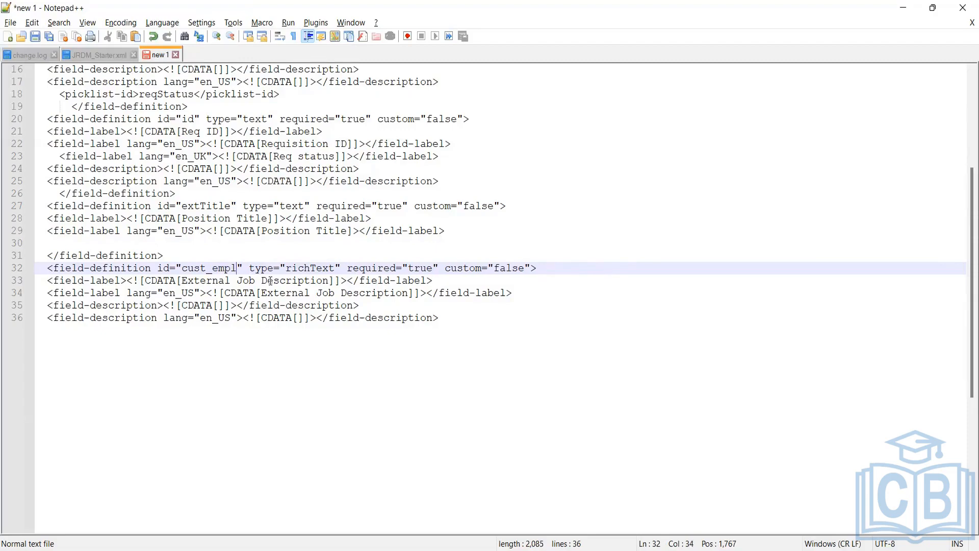
{"action": "type", "text": "yment"}
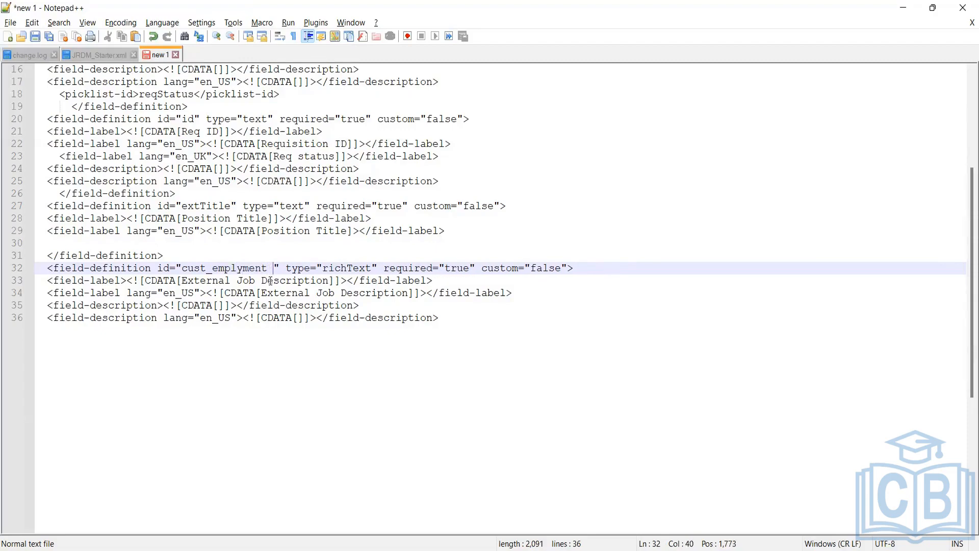
{"action": "key", "text": "BackSpace"}
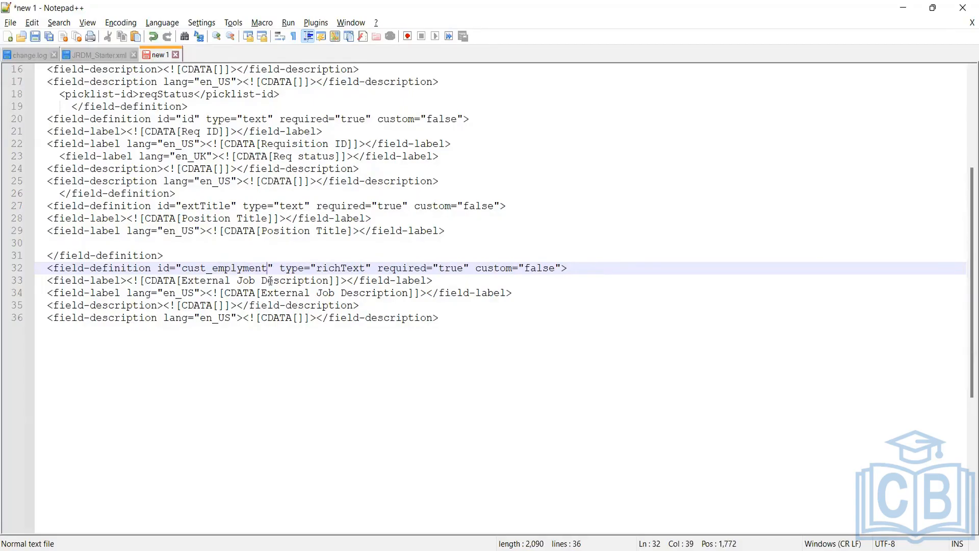
{"action": "type", "text": "type"}
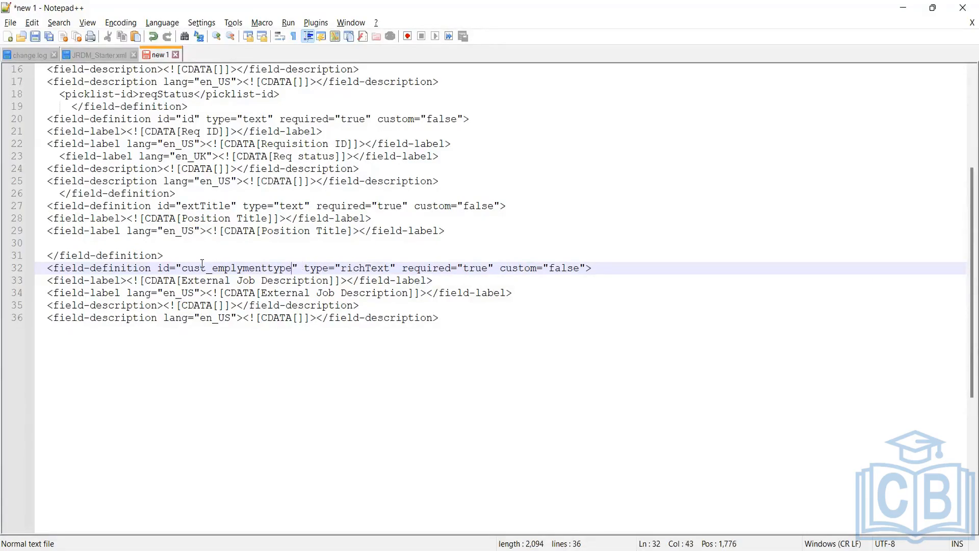
{"action": "key", "text": "shift+Left"}
{"action": "key", "text": "shift+Left"}
{"action": "key", "text": "shift+Left"}
{"action": "key", "text": "shift+Left"}
{"action": "key", "text": "shift+Left"}
{"action": "key", "text": "shift+Left"}
{"action": "key", "text": "shift+Left"}
{"action": "key", "text": "shift+Left"}
{"action": "key", "text": "shift+Left"}
{"action": "key", "text": "shift+Left"}
{"action": "key", "text": "shift+Left"}
{"action": "key", "text": "shift+Left"}
{"action": "key", "text": "shift+Left"}
{"action": "key", "text": "shift+Left"}
{"action": "key", "text": "shift+Left"}
{"action": "key", "text": "shift+Left"}
{"action": "key", "text": "shift+Left"}
{"action": "key", "text": "shift+Left"}
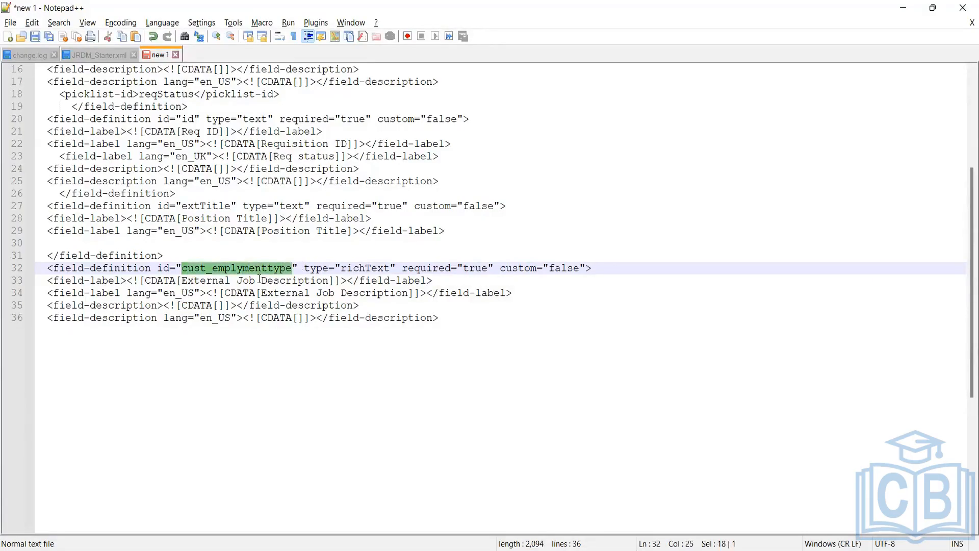
{"action": "left_click", "coordinate": [261, 269]}
Step: Change the cust_emplymenttype field definition's type attribute from richText to text
{"action": "left_click", "coordinate": [367, 268]}
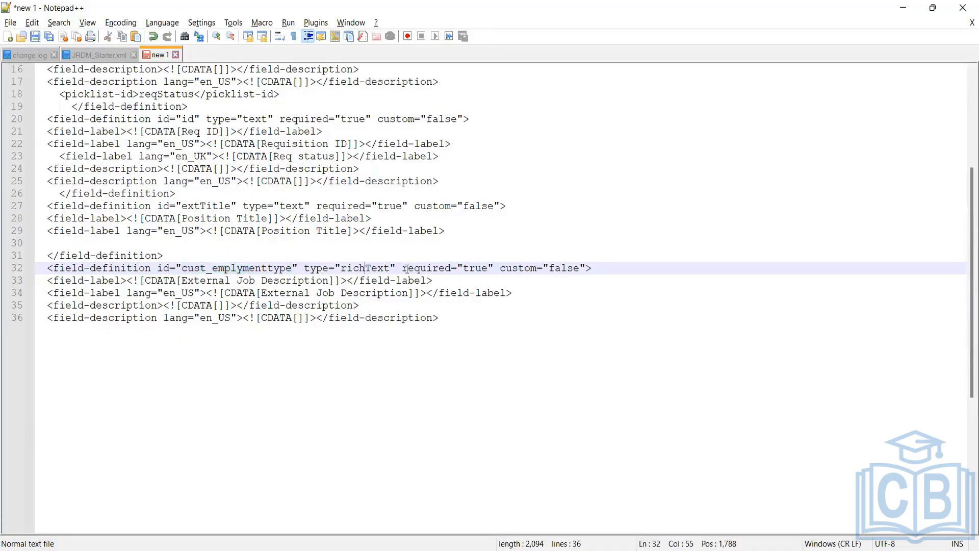
{"action": "left_click_drag", "start_coordinate": [390, 269], "coordinate": [341, 267]}
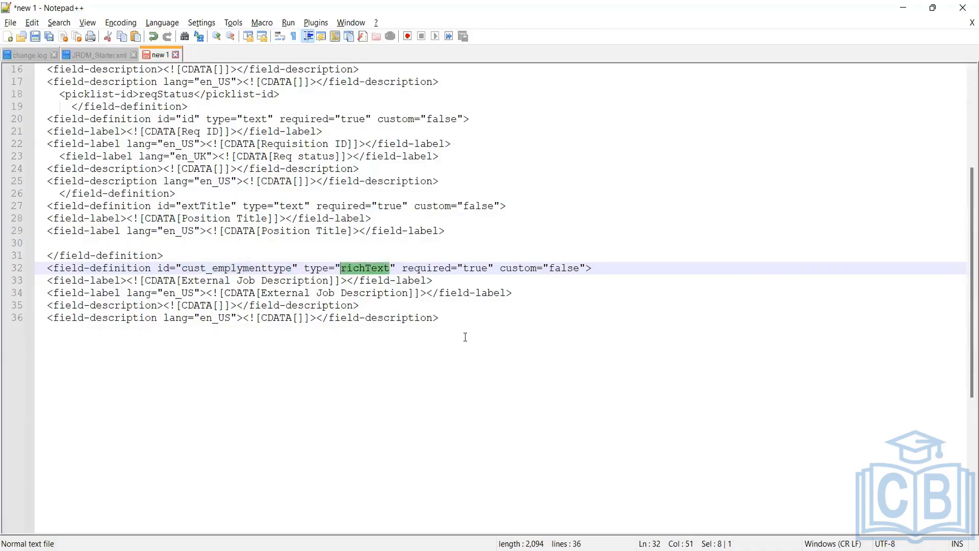
{"action": "key", "text": "Delete"}
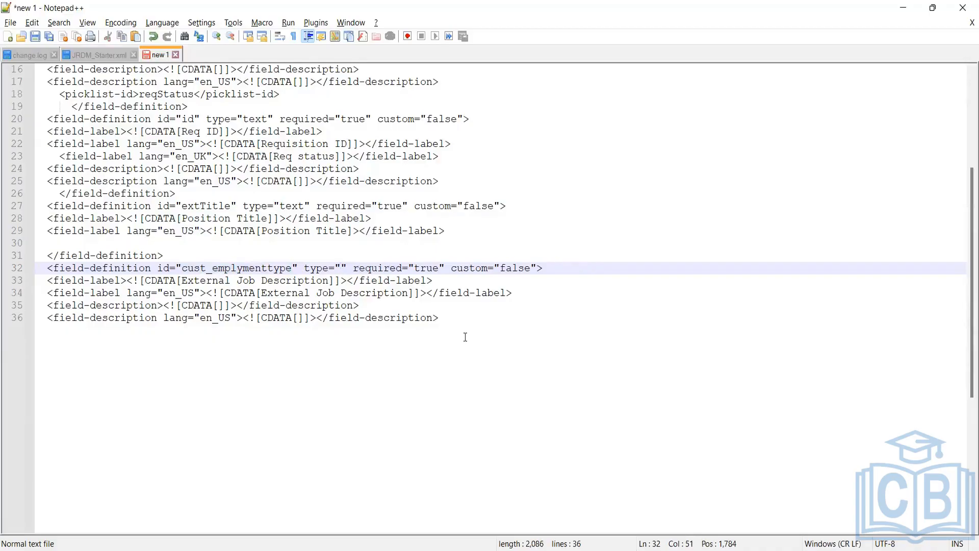
{"action": "type", "text": "text"}
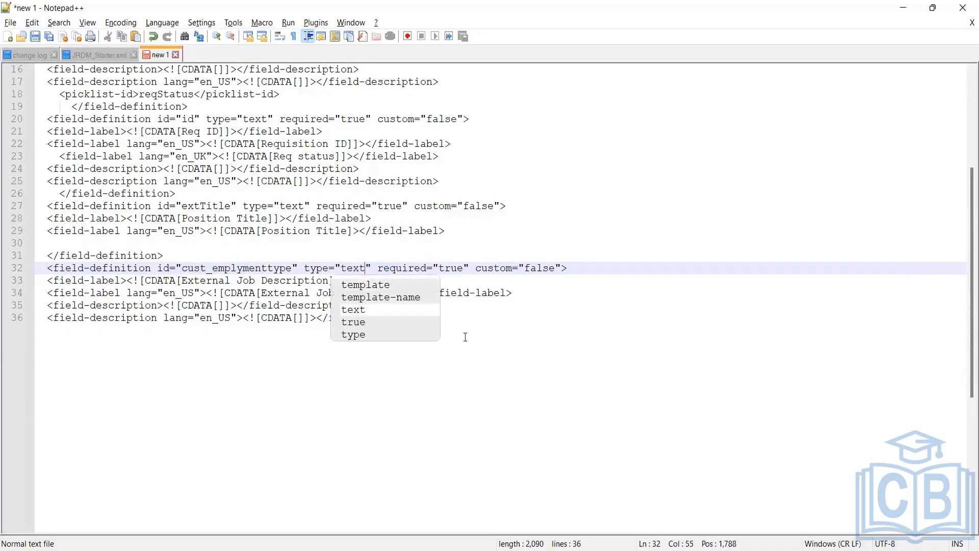
Step: Try picklist as the type of the cust_emplymenttype field and restore text
{"action": "type", "text": "\\\\\\"}
{"action": "key", "text": "BackSpace"}
{"action": "key", "text": "BackSpace"}
{"action": "key", "text": "BackSpace"}
{"action": "key", "text": "BackSpace"}
{"action": "key", "text": "BackSpace"}
{"action": "key", "text": "BackSpace"}
{"action": "key", "text": "BackSpace"}
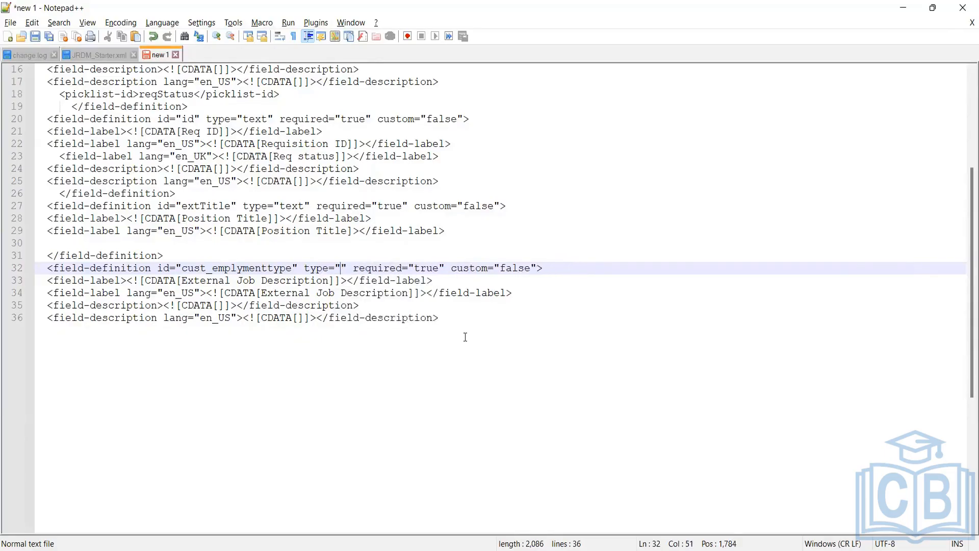
{"action": "type", "text": "psic"}
{"action": "key", "text": "BackSpace"}
{"action": "key", "text": "BackSpace"}
{"action": "key", "text": "BackSpace"}
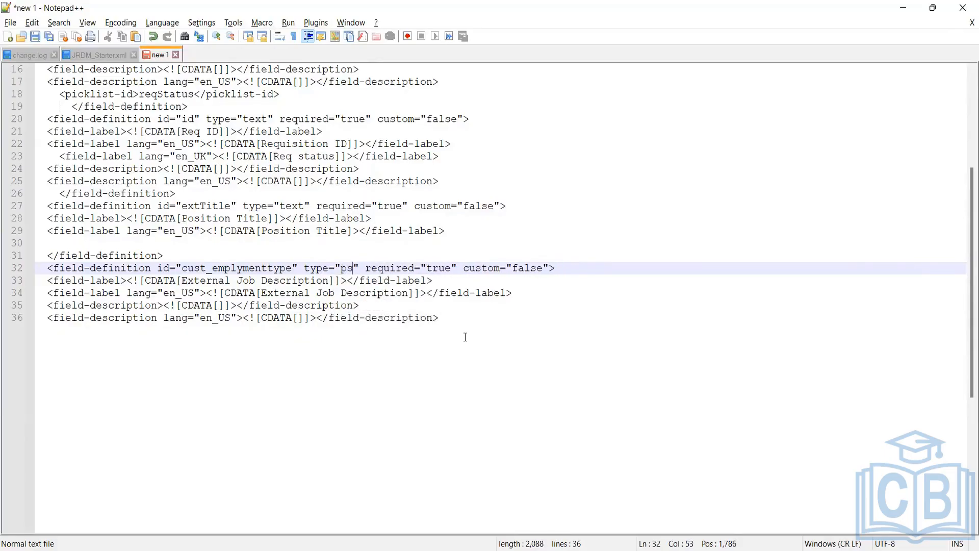
{"action": "type", "text": "icklist\\\\\\"}
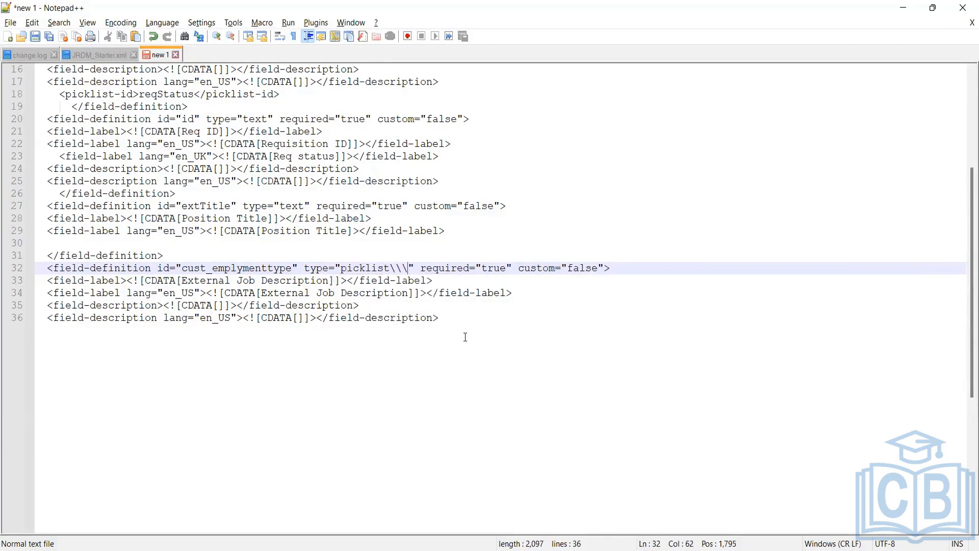
{"action": "key", "text": "BackSpace"}
{"action": "key", "text": "BackSpace"}
{"action": "key", "text": "BackSpace"}
{"action": "key", "text": "BackSpace"}
{"action": "key", "text": "BackSpace"}
{"action": "key", "text": "BackSpace"}
{"action": "key", "text": "BackSpace"}
{"action": "key", "text": "BackSpace"}
{"action": "key", "text": "BackSpace"}
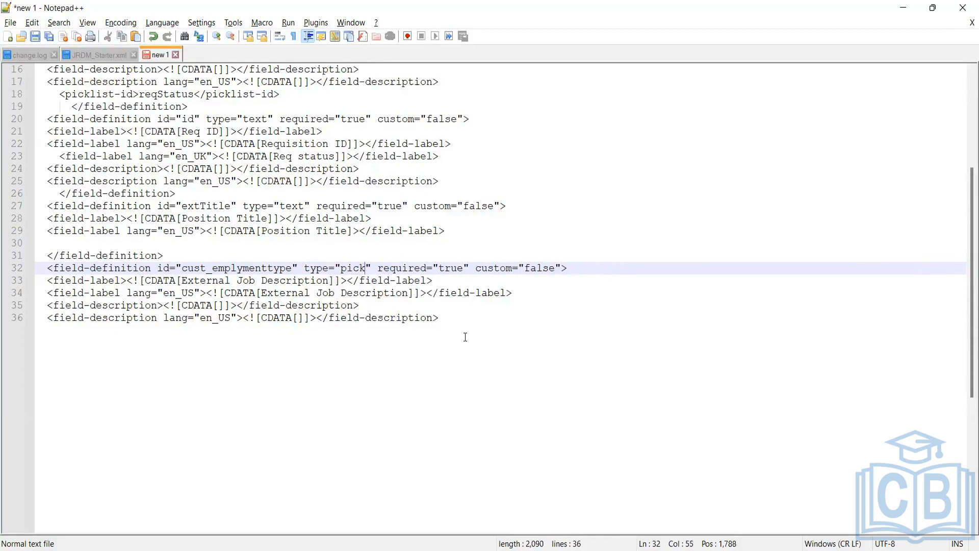
{"action": "key", "text": "BackSpace"}
{"action": "key", "text": "BackSpace"}
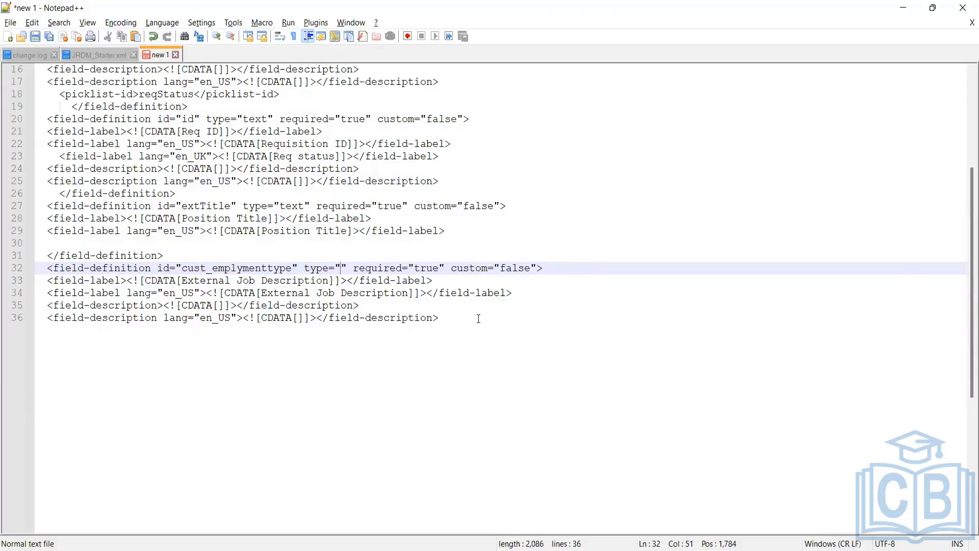
{"action": "type", "text": "text"}
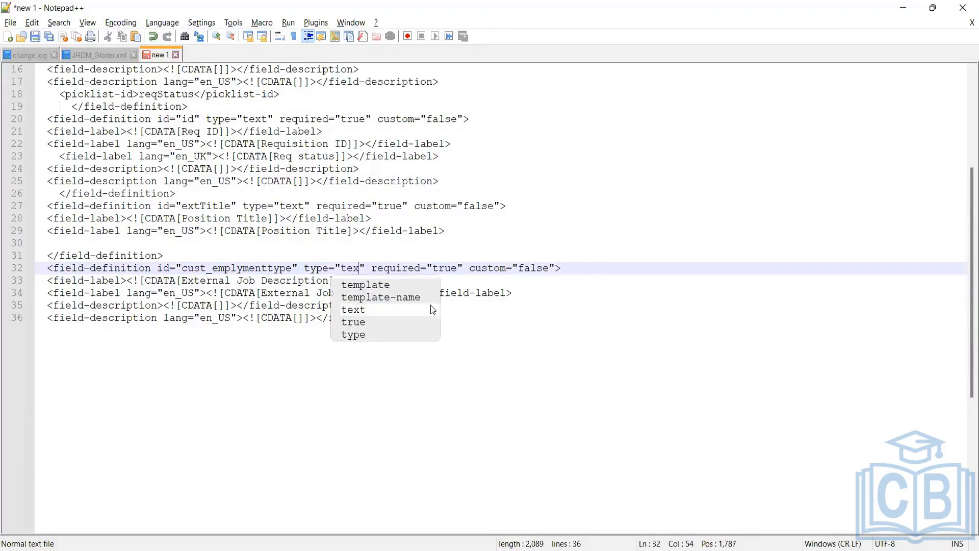
Step: Add the note Mfilter after a blank line below the last field-description line of the template
{"action": "left_click", "coordinate": [470, 305]}
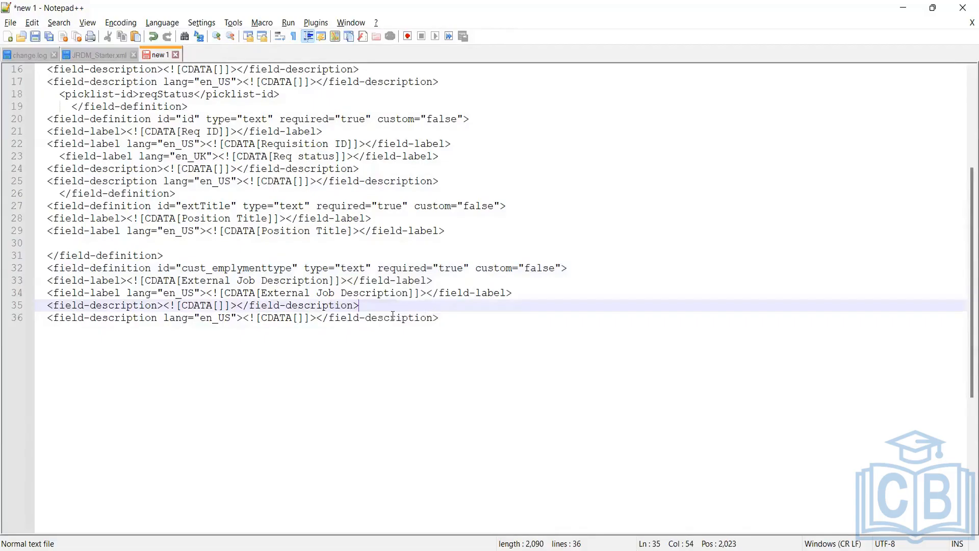
{"action": "left_click", "coordinate": [376, 313]}
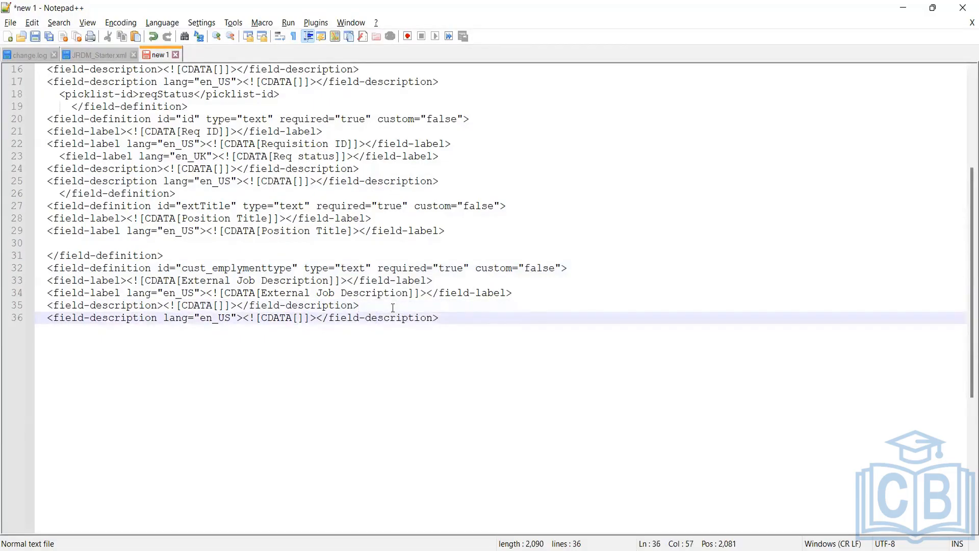
{"action": "left_click", "coordinate": [453, 313]}
{"action": "key", "text": "Return"}
{"action": "key", "text": "Return"}
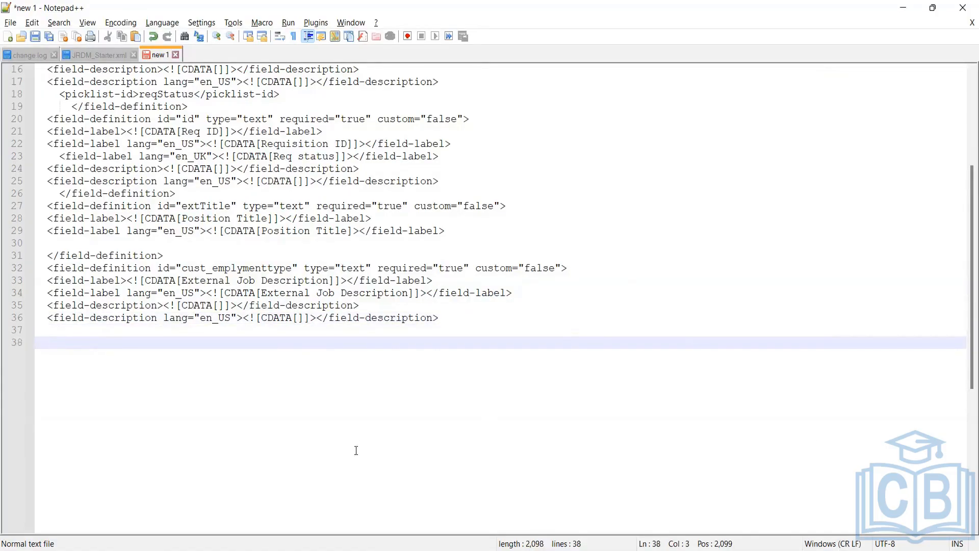
{"action": "type", "text": "Mfilter"}
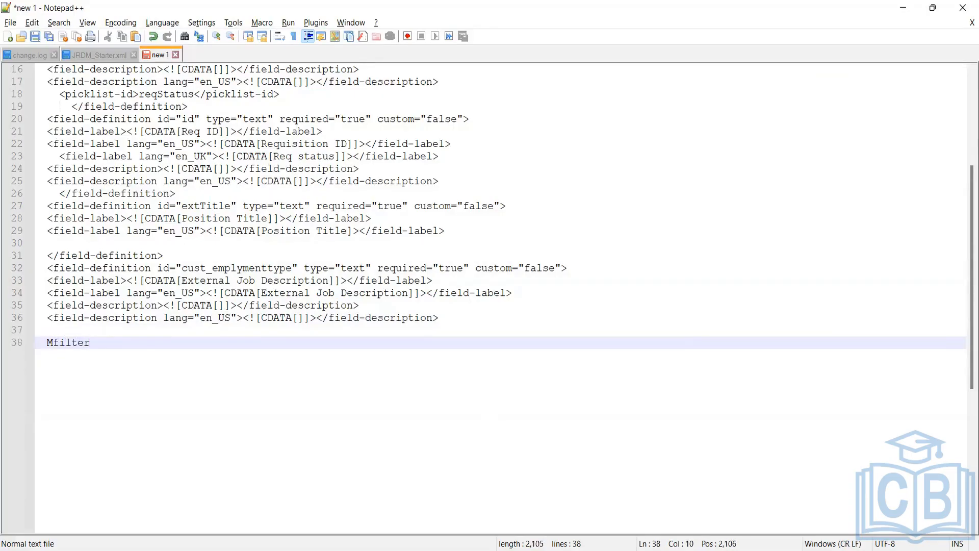
Step: Check the mfield1-15 and filter1-15 entries in the Acrobat guide, and replace the Mfilter note in Notepad++ with M-Multi followed by a new line
{"action": "key", "text": "alt+Tab"}
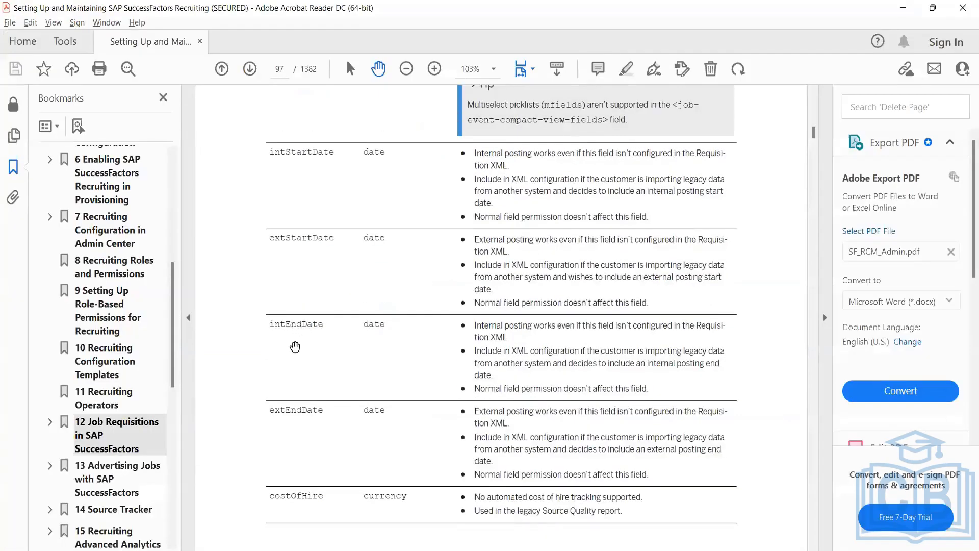
{"action": "scroll", "coordinate": [297, 340], "scroll_direction": "up", "scroll_amount": 9}
{"action": "scroll", "coordinate": [293, 345], "scroll_direction": "up", "scroll_amount": 3}
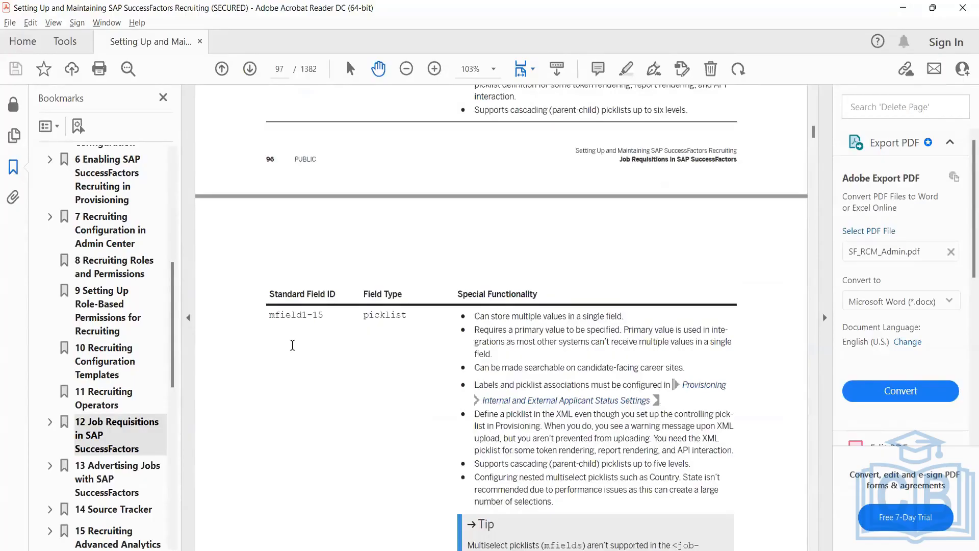
{"action": "scroll", "coordinate": [336, 168], "scroll_direction": "up", "scroll_amount": 1}
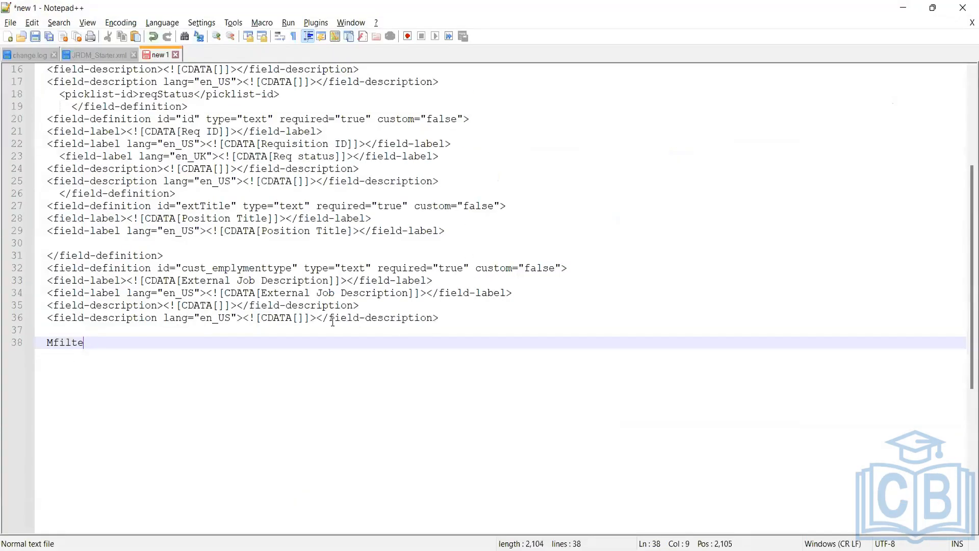
{"action": "key", "text": "BackSpace"}
{"action": "key", "text": "BackSpace"}
{"action": "key", "text": "BackSpace"}
{"action": "key", "text": "BackSpace"}
{"action": "key", "text": "BackSpace"}
{"action": "key", "text": "BackSpace"}
{"action": "type", "text": "-"}
{"action": "key", "text": "Home"}
{"action": "key", "text": "Up"}
{"action": "left_click", "coordinate": [173, 343]}
{"action": "type", "text": "Multi"}
{"action": "key", "text": "Return"}
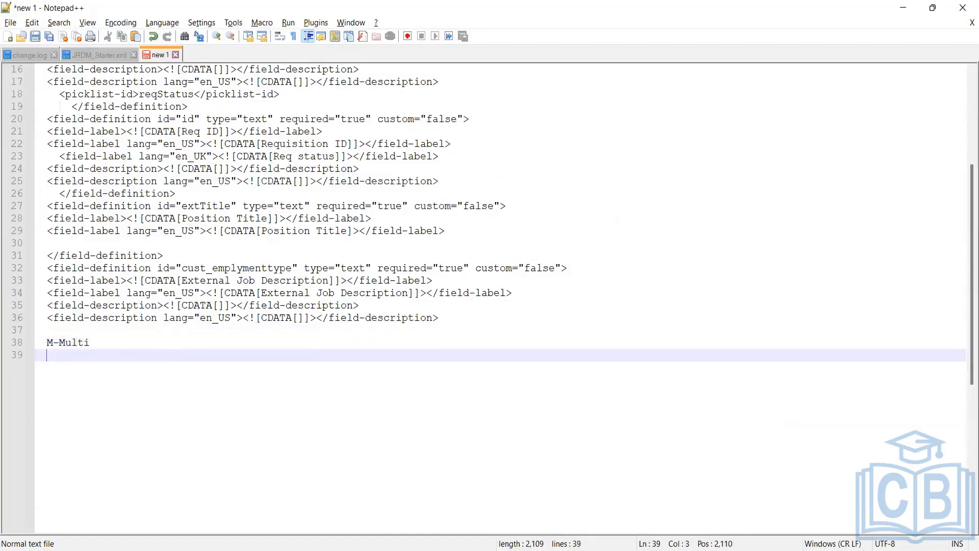
Step: Review the guide's filter1-15 picklist entry in Acrobat, and re-examine the M-Multi note and cust_emplymenttype id in the Notepad++ template
{"action": "key", "text": "alt+Tab"}
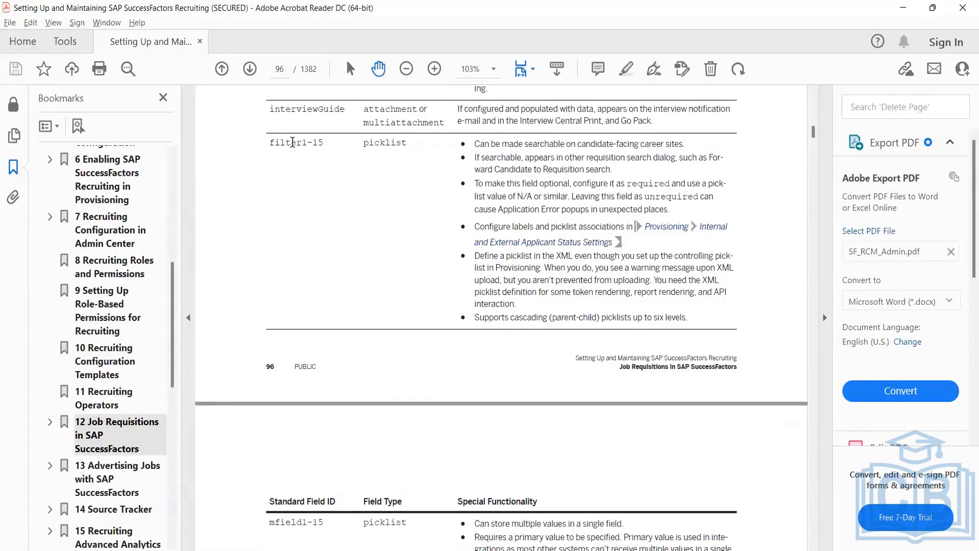
{"action": "left_click", "coordinate": [906, 11]}
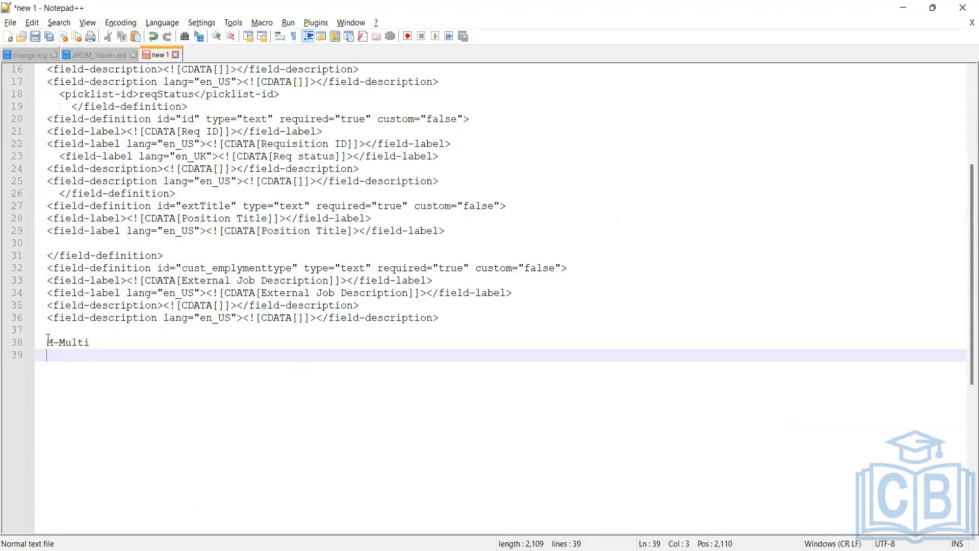
{"action": "left_click_drag", "start_coordinate": [90, 343], "coordinate": [48, 339]}
{"action": "left_click", "coordinate": [66, 367]}
{"action": "left_click", "coordinate": [206, 268]}
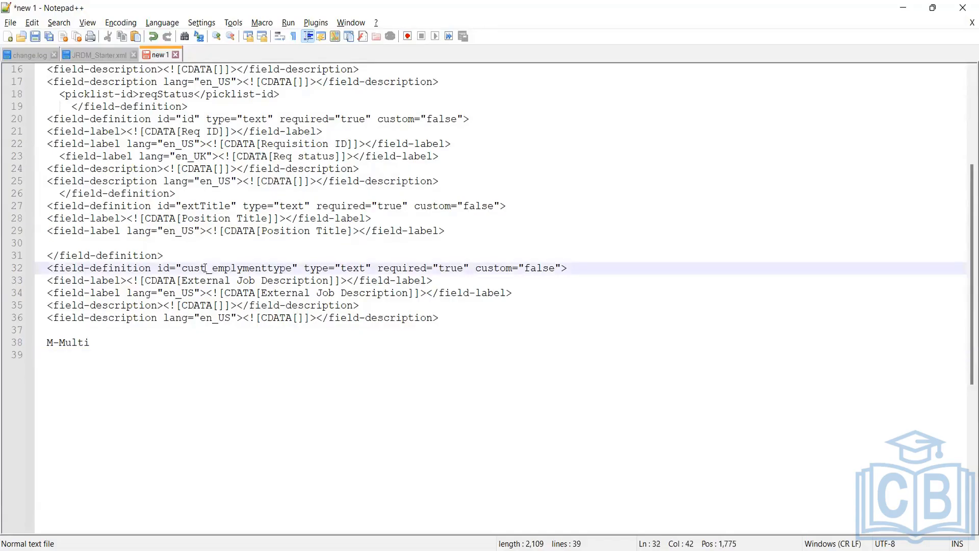
Step: Copy the reqStatus picklist-id line onto a new line below the last field-description line of the cust_emplymenttype field
{"action": "left_click", "coordinate": [434, 324]}
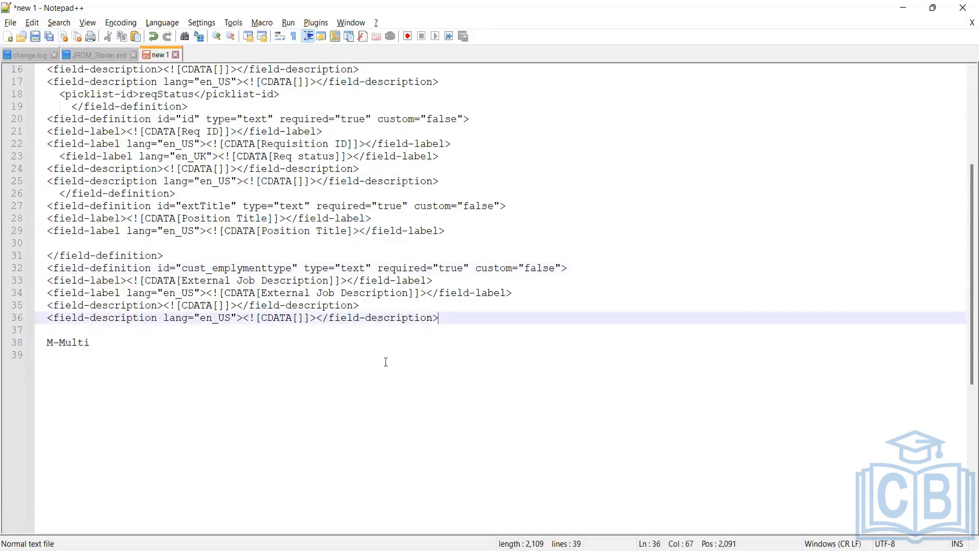
{"action": "key", "text": "Return"}
{"action": "scroll", "coordinate": [217, 263], "scroll_direction": "up", "scroll_amount": 2}
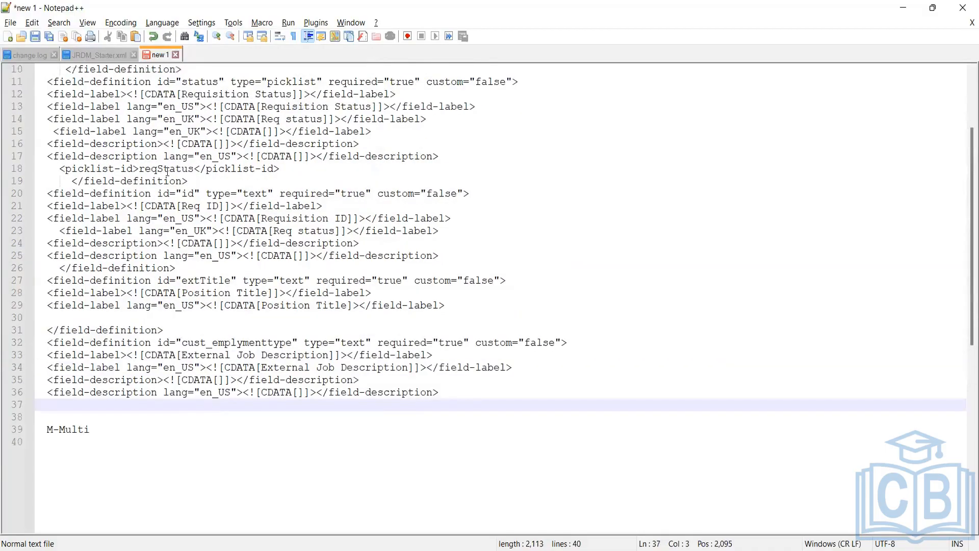
{"action": "left_click_drag", "start_coordinate": [280, 169], "coordinate": [27, 168]}
{"action": "key", "text": "ctrl+c"}
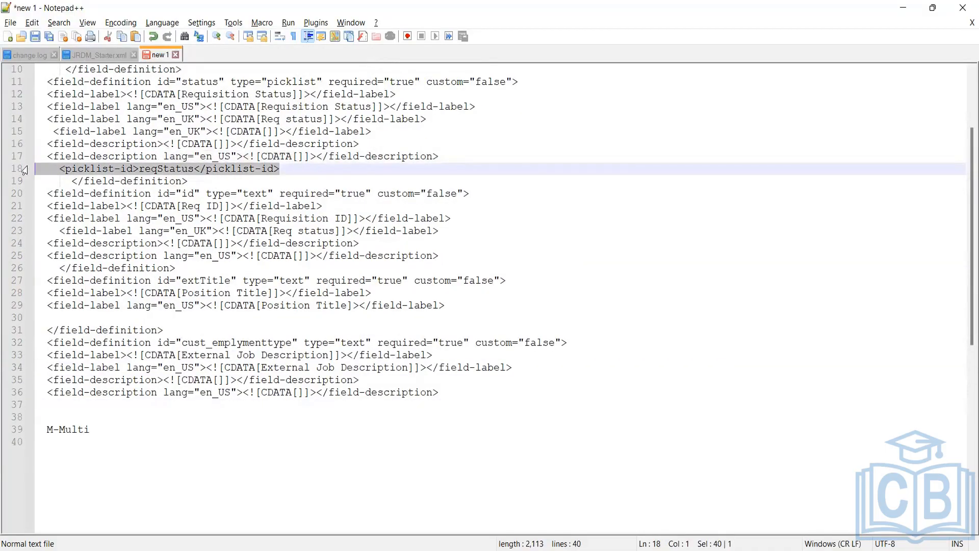
{"action": "left_click", "coordinate": [47, 404]}
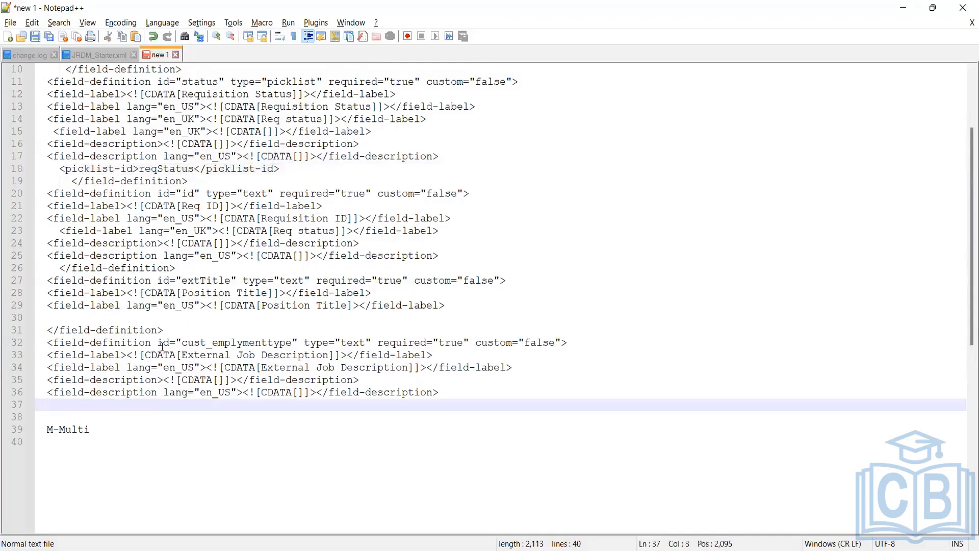
{"action": "key", "text": "ctrl+v"}
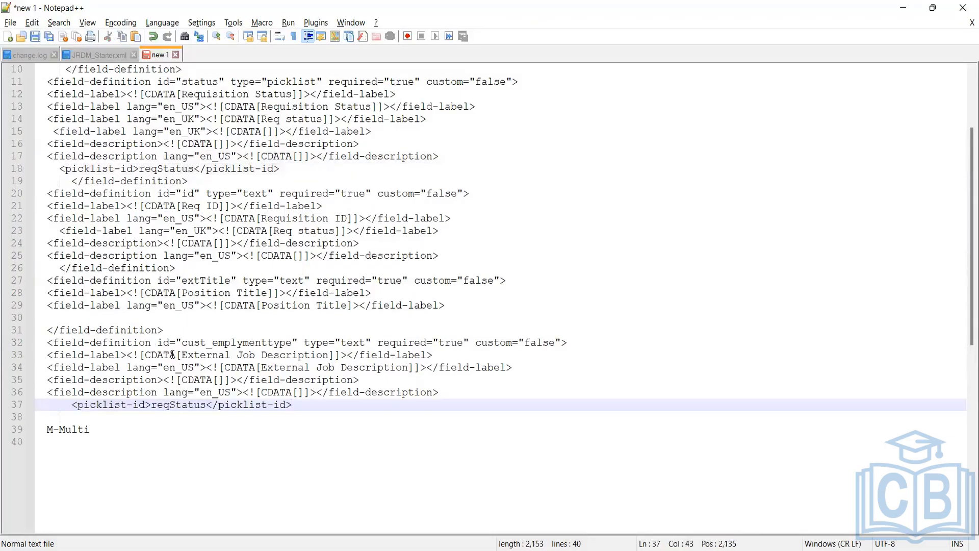
Step: Change the picklist ID in the copied line to employementtype
{"action": "left_click", "coordinate": [206, 407]}
{"action": "key", "text": "BackSpace"}
{"action": "key", "text": "BackSpace"}
{"action": "key", "text": "BackSpace"}
{"action": "key", "text": "BackSpace"}
{"action": "key", "text": "BackSpace"}
{"action": "key", "text": "BackSpace"}
{"action": "key", "text": "BackSpace"}
{"action": "key", "text": "BackSpace"}
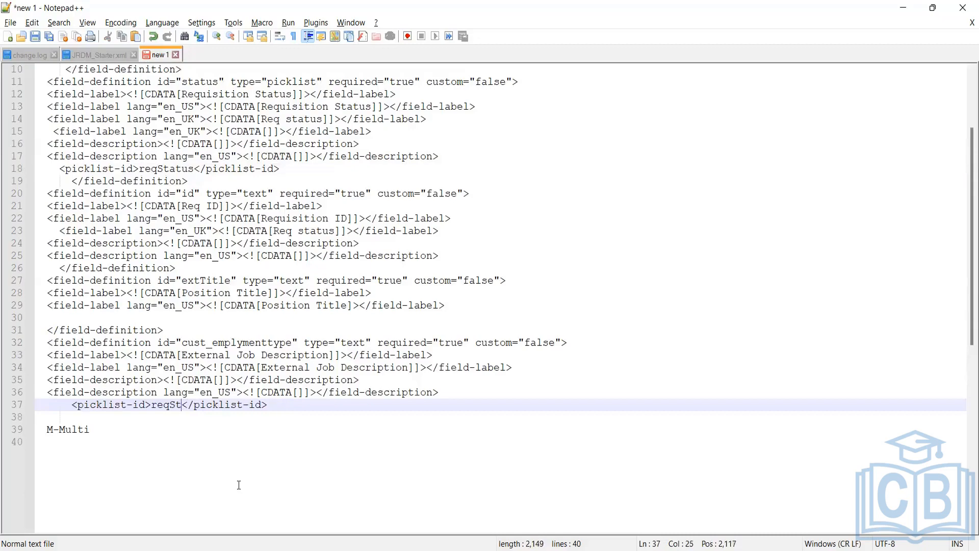
{"action": "key", "text": "BackSpace"}
{"action": "type", "text": "employe"}
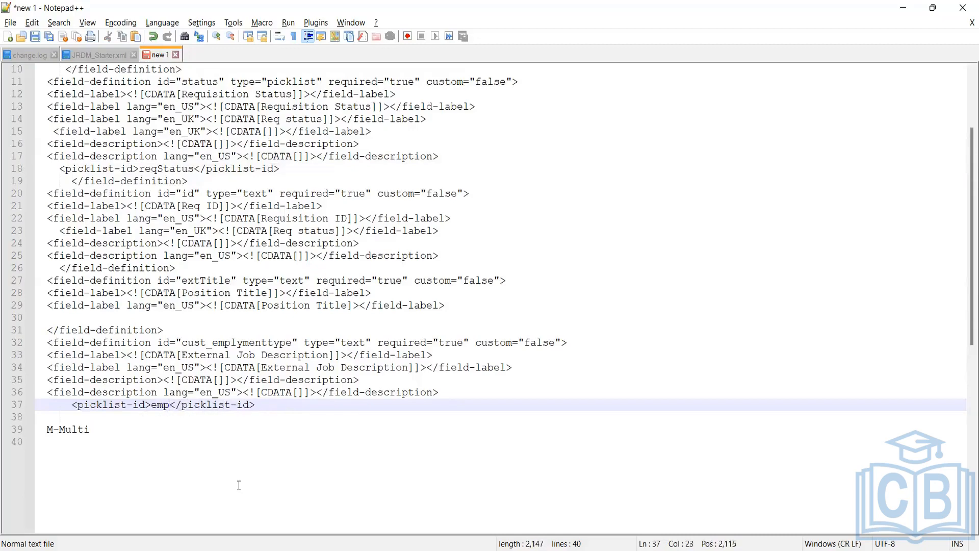
{"action": "type", "text": "menttype"}
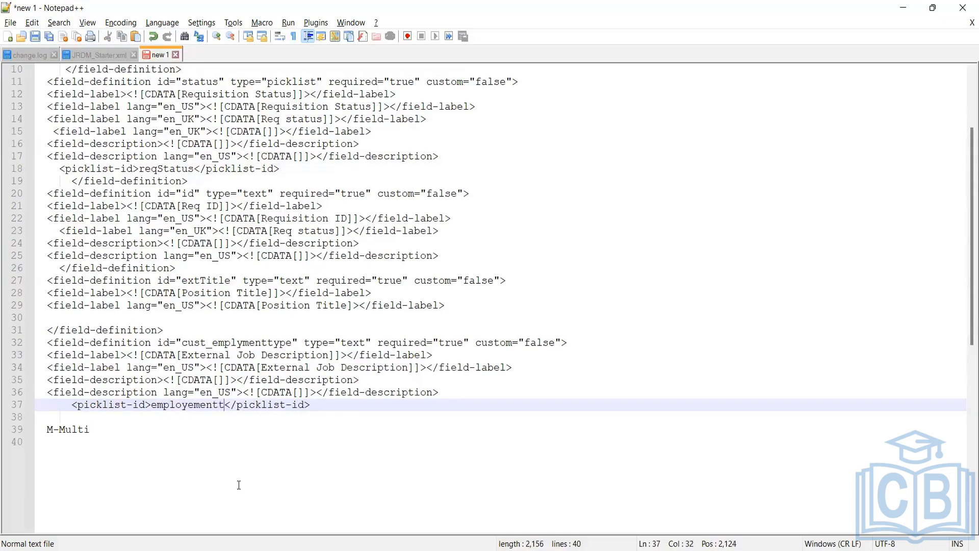
{"action": "left_click", "coordinate": [336, 394]}
{"action": "left_click", "coordinate": [346, 407]}
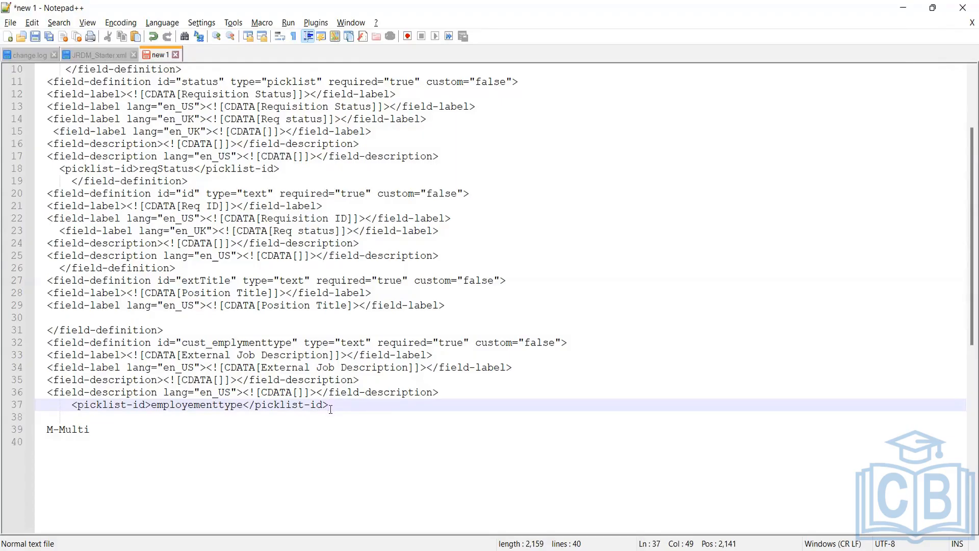
Step: Try cust_jobrelated as the ID of the custom field definition
{"action": "left_click", "coordinate": [293, 339]}
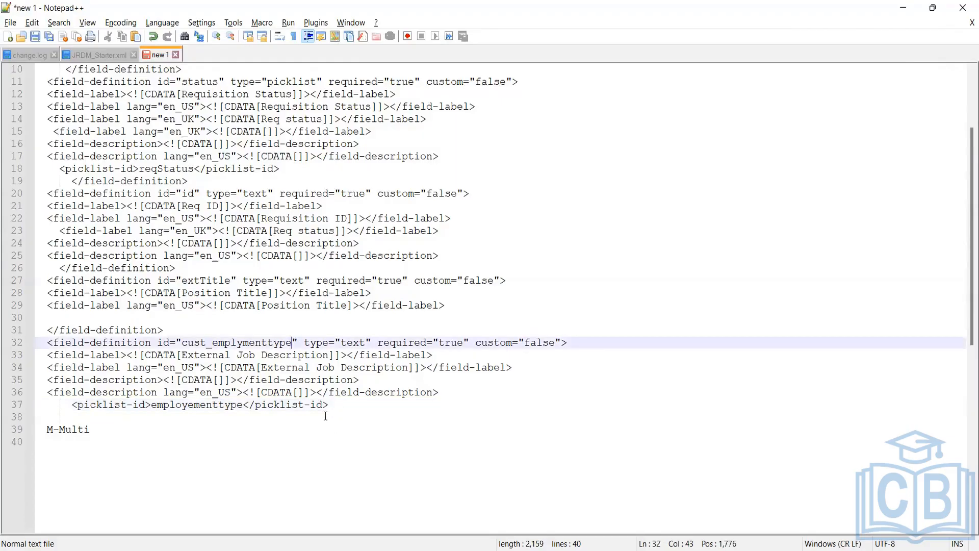
{"action": "key", "text": "BackSpace"}
{"action": "key", "text": "BackSpace"}
{"action": "key", "text": "BackSpace"}
{"action": "key", "text": "BackSpace"}
{"action": "key", "text": "BackSpace"}
{"action": "key", "text": "BackSpace"}
{"action": "key", "text": "BackSpace"}
{"action": "key", "text": "BackSpace"}
{"action": "key", "text": "BackSpace"}
{"action": "key", "text": "BackSpace"}
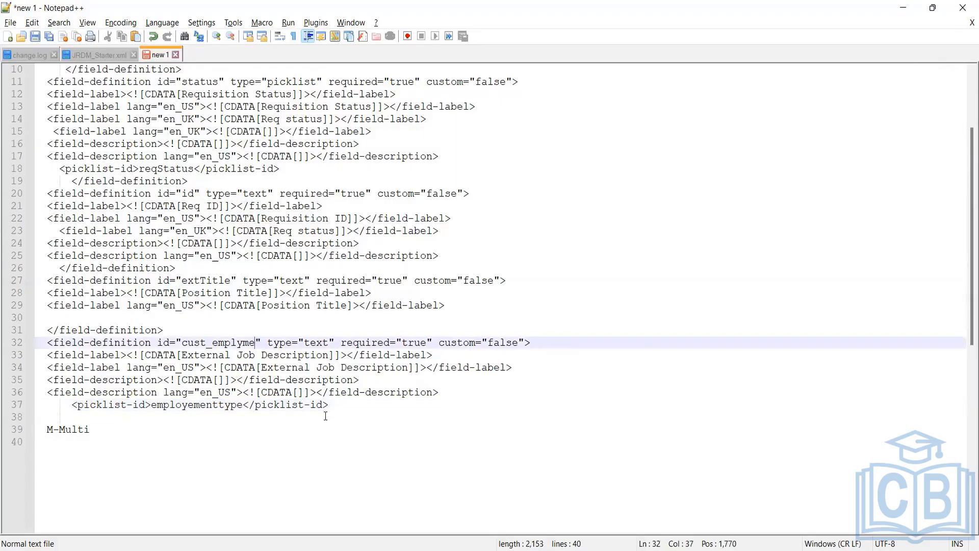
{"action": "key", "text": "BackSpace"}
{"action": "type", "text": "jobre"}
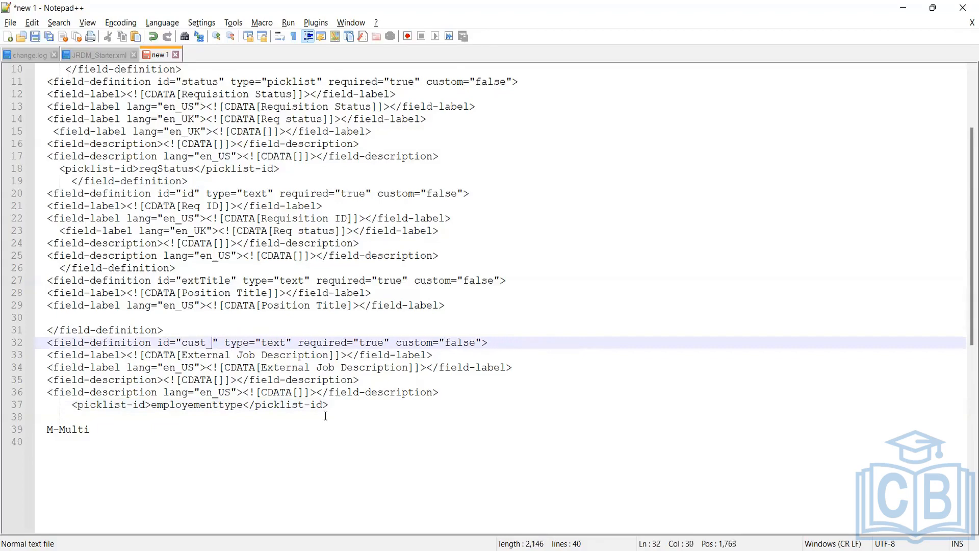
{"action": "type", "text": "lated"}
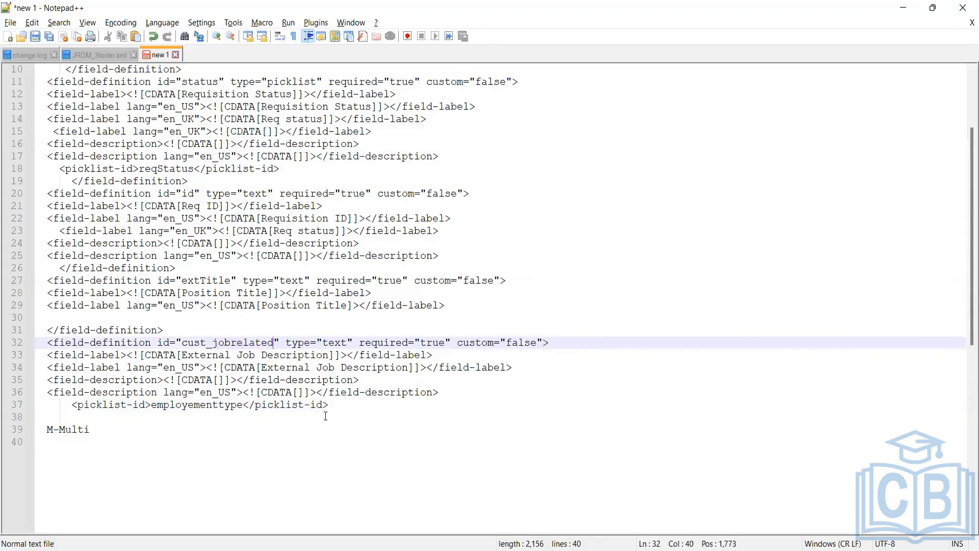
Step: Remove the trial jobrelated ID and restore cust_emplymenttype as the custom field definition's ID
{"action": "key", "text": "BackSpace"}
{"action": "key", "text": "BackSpace"}
{"action": "key", "text": "BackSpace"}
{"action": "key", "text": "BackSpace"}
{"action": "key", "text": "BackSpace"}
{"action": "key", "text": "BackSpace"}
{"action": "key", "text": "BackSpace"}
{"action": "key", "text": "BackSpace"}
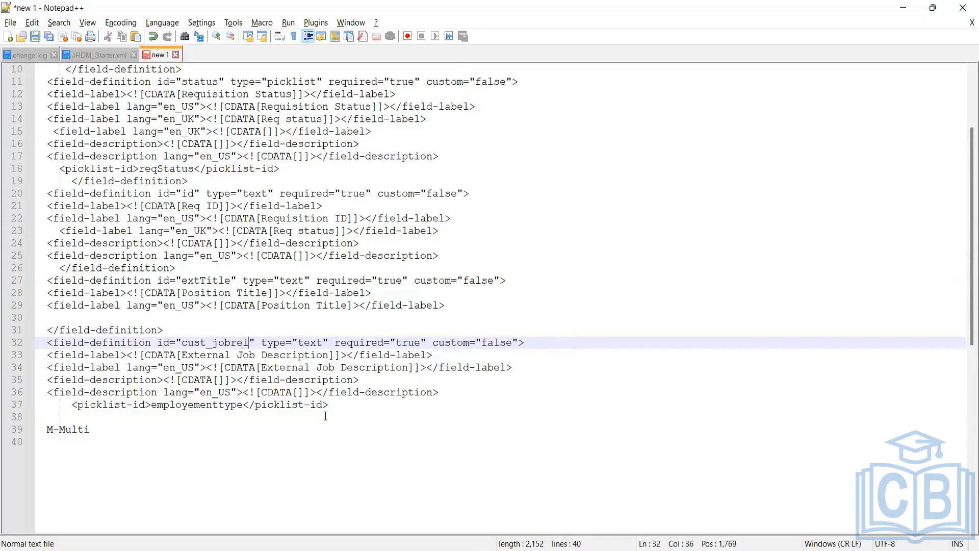
{"action": "key", "text": "BackSpace"}
{"action": "key", "text": "Page_Up"}
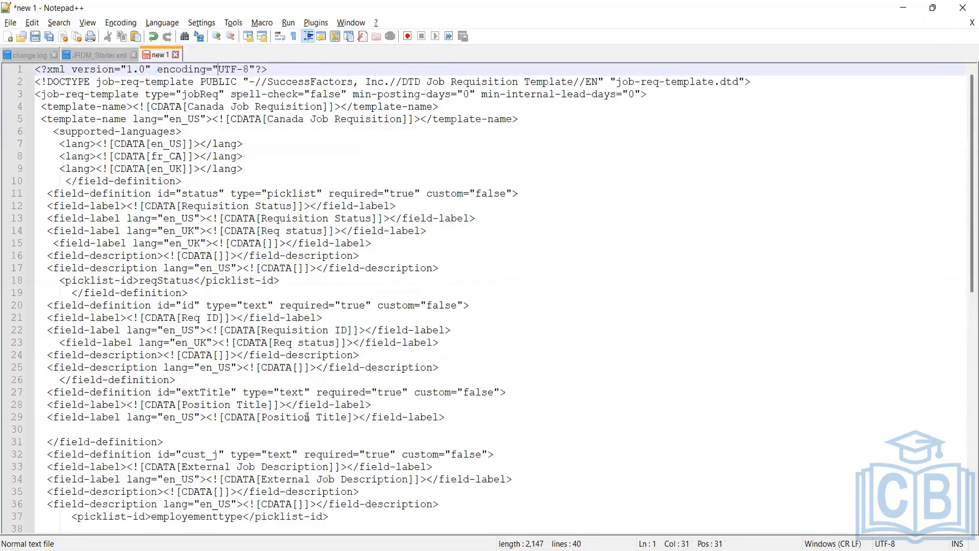
{"action": "scroll", "coordinate": [289, 412], "scroll_direction": "down", "scroll_amount": 2}
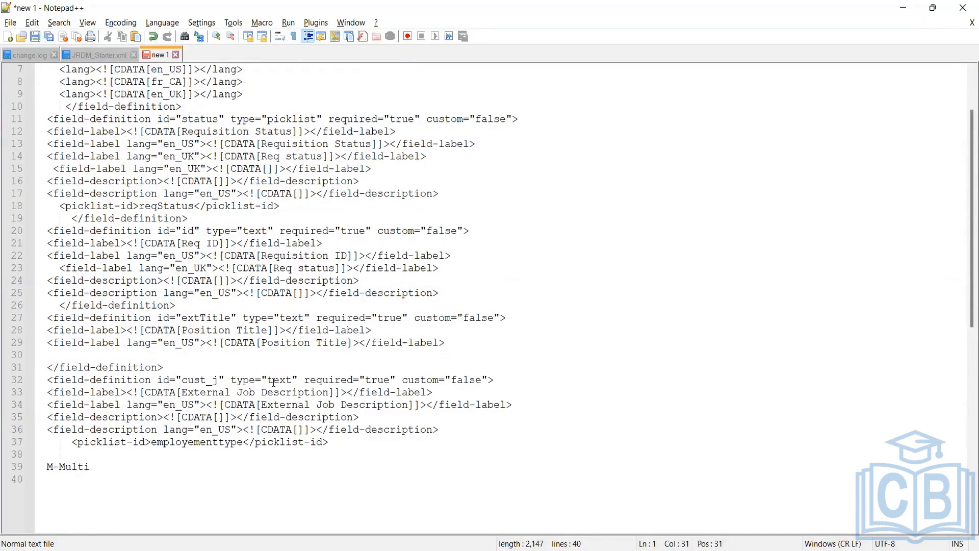
{"action": "left_click", "coordinate": [292, 380]}
{"action": "left_click_drag", "start_coordinate": [292, 380], "coordinate": [268, 383]}
{"action": "left_click", "coordinate": [273, 381]}
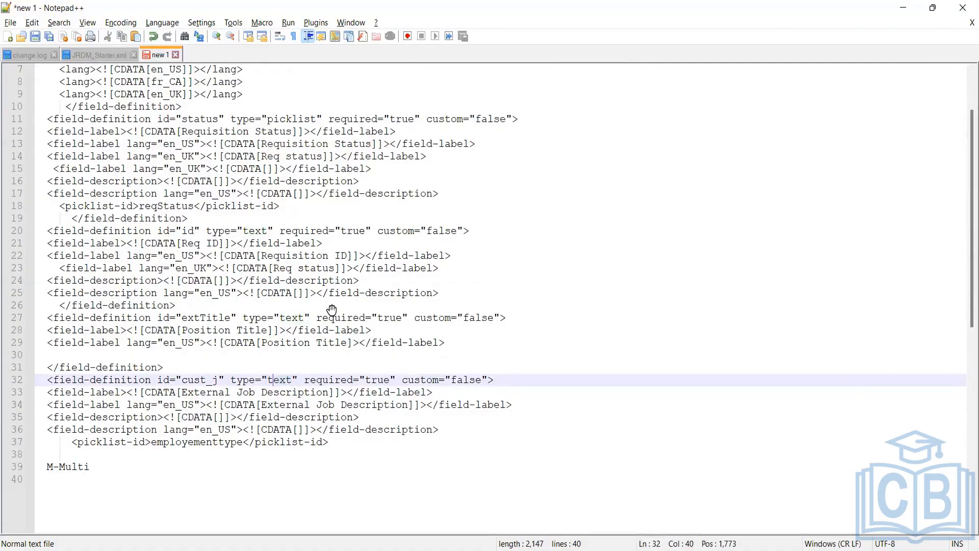
{"action": "key", "text": "alt+Tab"}
{"action": "scroll", "coordinate": [382, 477], "scroll_direction": "down", "scroll_amount": 2}
{"action": "type", "text": "obrelated"}
{"action": "key", "text": "BackSpace"}
{"action": "key", "text": "BackSpace"}
{"action": "key", "text": "BackSpace"}
{"action": "key", "text": "BackSpace"}
{"action": "key", "text": "BackSpace"}
{"action": "key", "text": "BackSpace"}
{"action": "key", "text": "BackSpace"}
{"action": "key", "text": "BackSpace"}
{"action": "key", "text": "BackSpace"}
{"action": "key", "text": "BackSpace"}
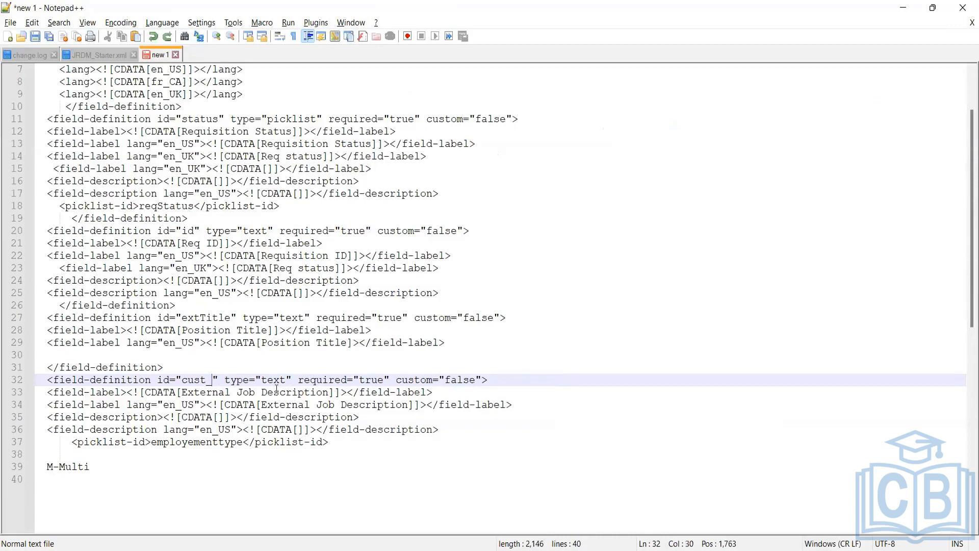
{"action": "type", "text": "emplymenttype\\"}
{"action": "key", "text": "BackSpace"}
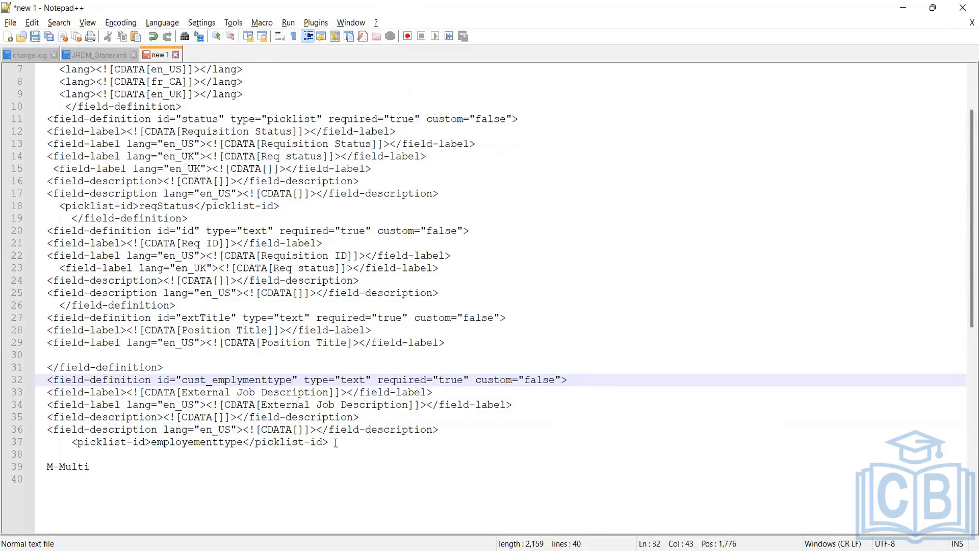
Step: Switch to SuccessFactors in the browser, view the job requisition template list, and open and dismiss the action search
{"action": "left_click", "coordinate": [336, 441]}
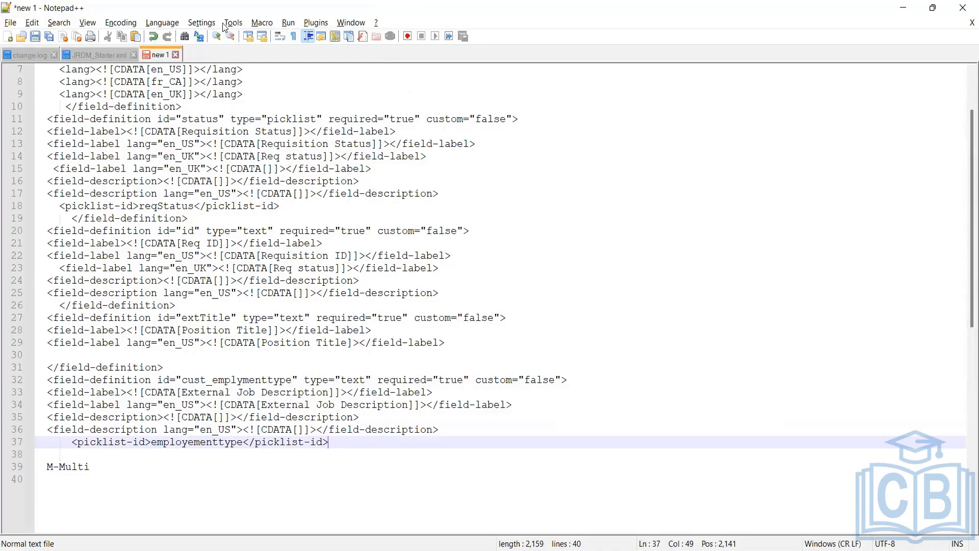
{"action": "key", "text": "alt+Tab"}
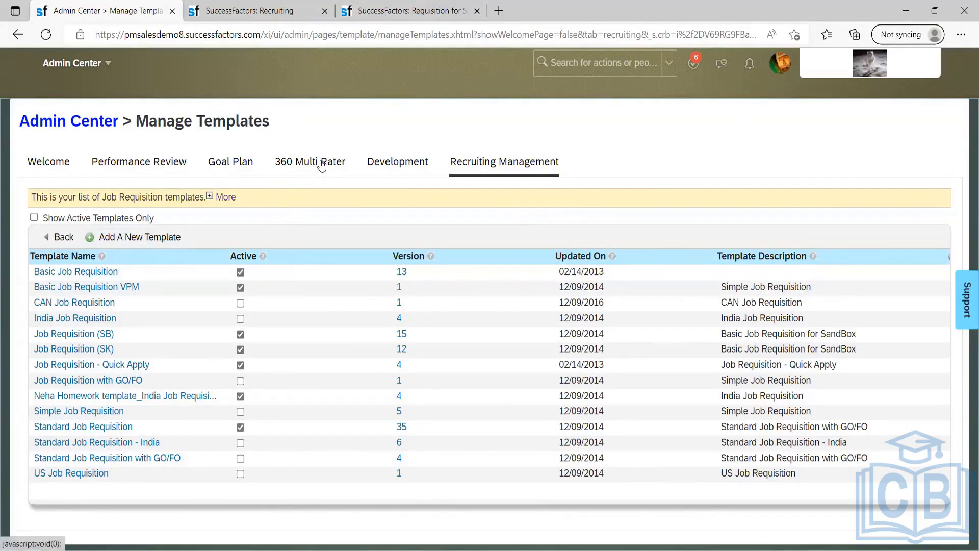
{"action": "left_click", "coordinate": [566, 70]}
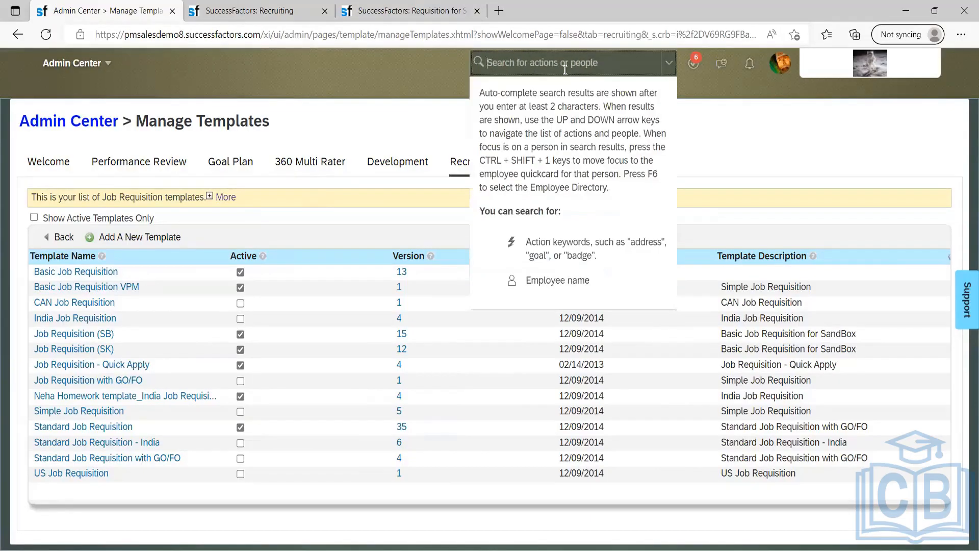
{"action": "left_click", "coordinate": [390, 104]}
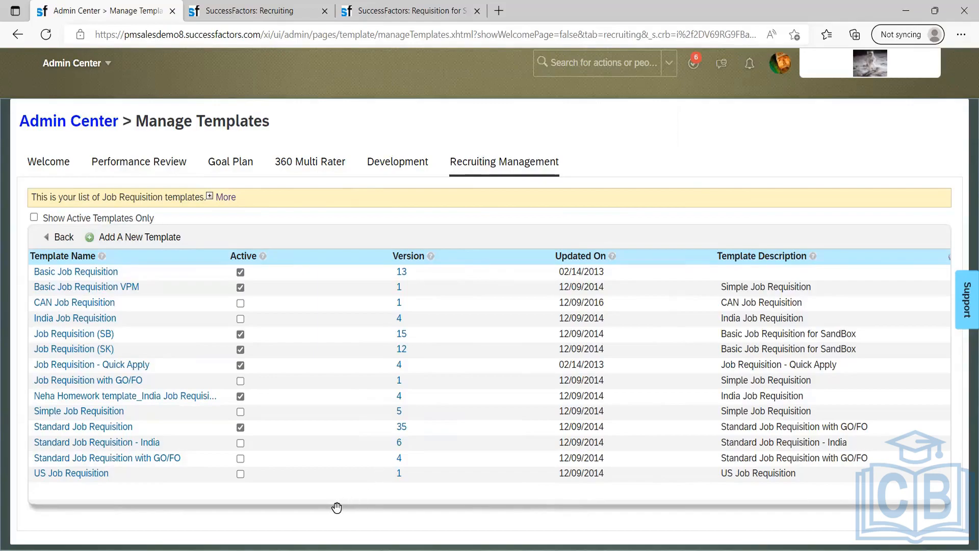
Step: Switch to the Acrobat guide and review the filter1-15 and mfield1-15 picklist entries, then minimize it
{"action": "key", "text": "alt+Tab"}
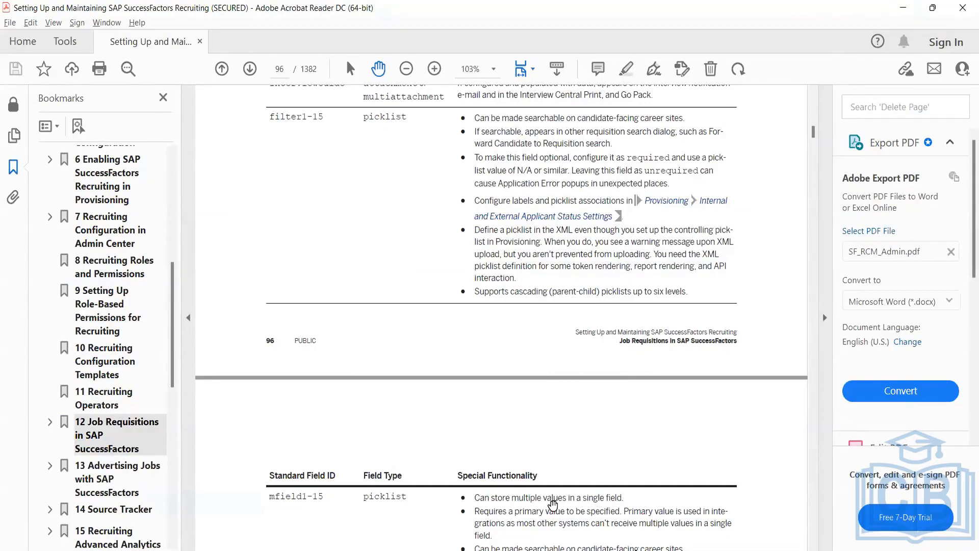
{"action": "scroll", "coordinate": [505, 507], "scroll_direction": "up", "scroll_amount": 1}
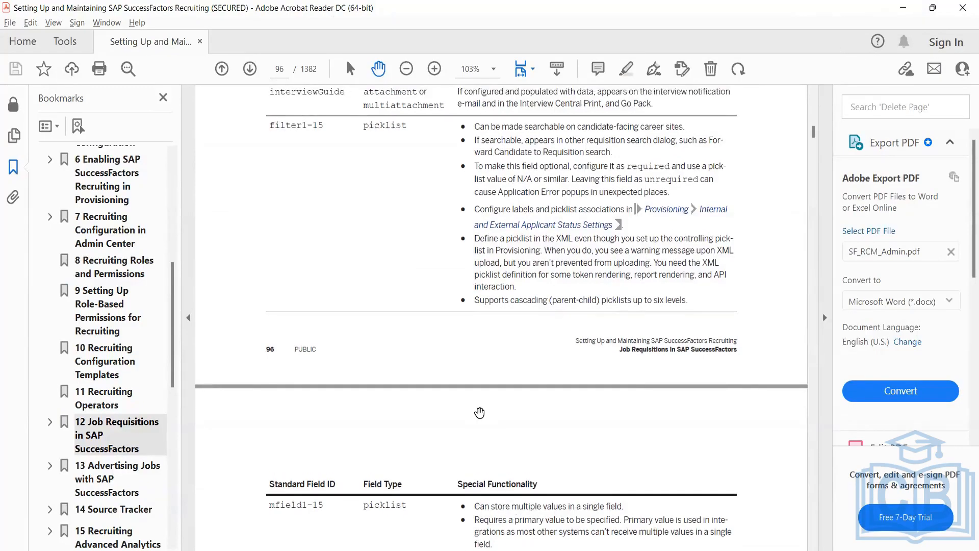
{"action": "scroll", "coordinate": [484, 411], "scroll_direction": "down", "scroll_amount": 1}
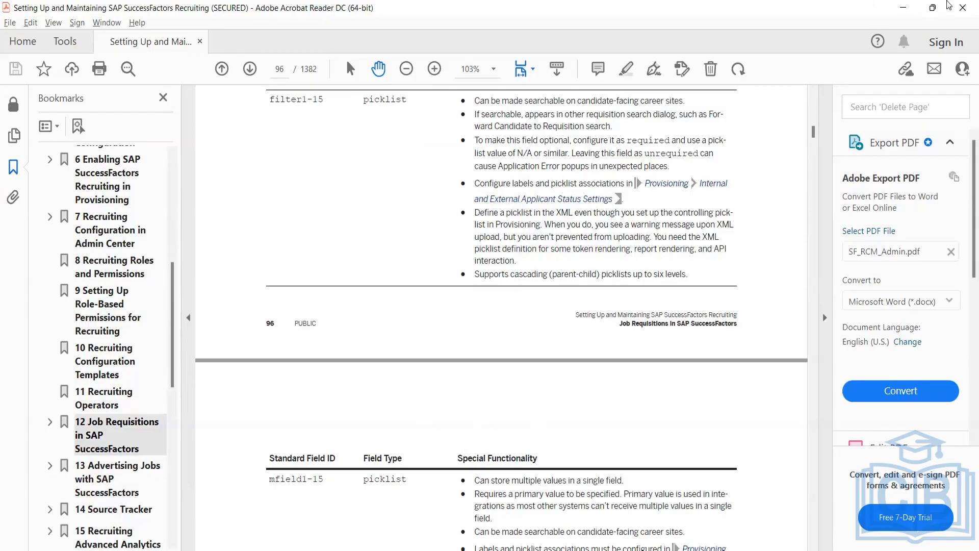
{"action": "left_click", "coordinate": [904, 12]}
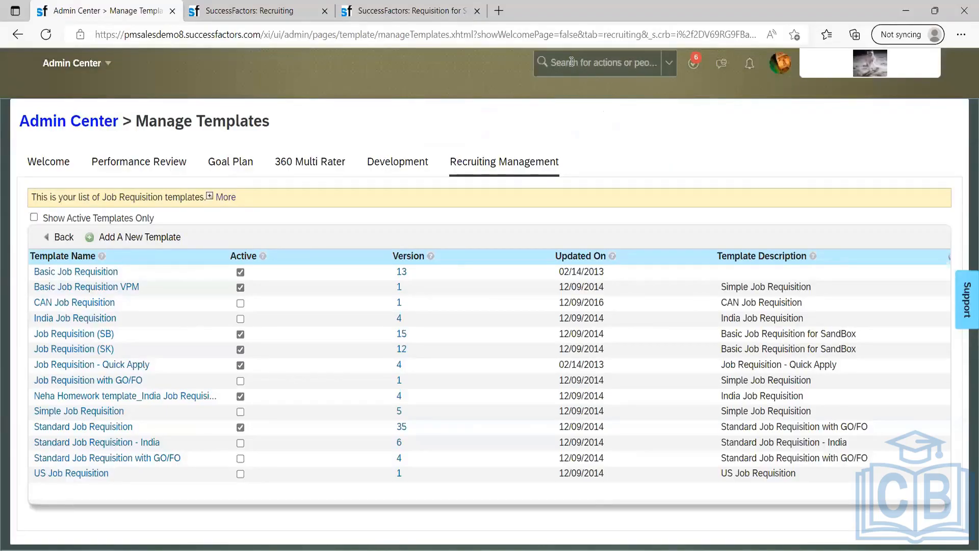
Step: Dismiss the reopened action search, switch to SuccessFactors Provisioning, and locate the Managing Recruiting options in the company settings
{"action": "left_click", "coordinate": [572, 61]}
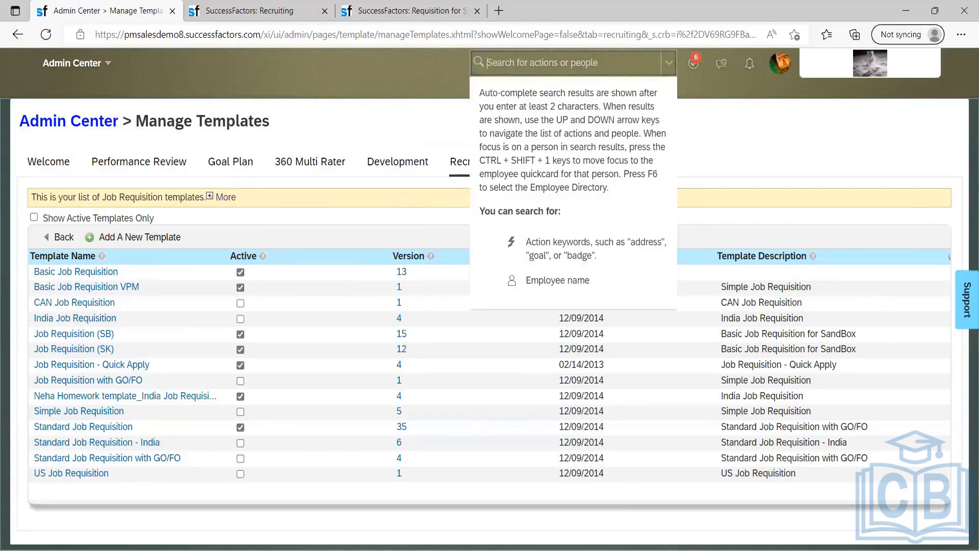
{"action": "left_click", "coordinate": [342, 107]}
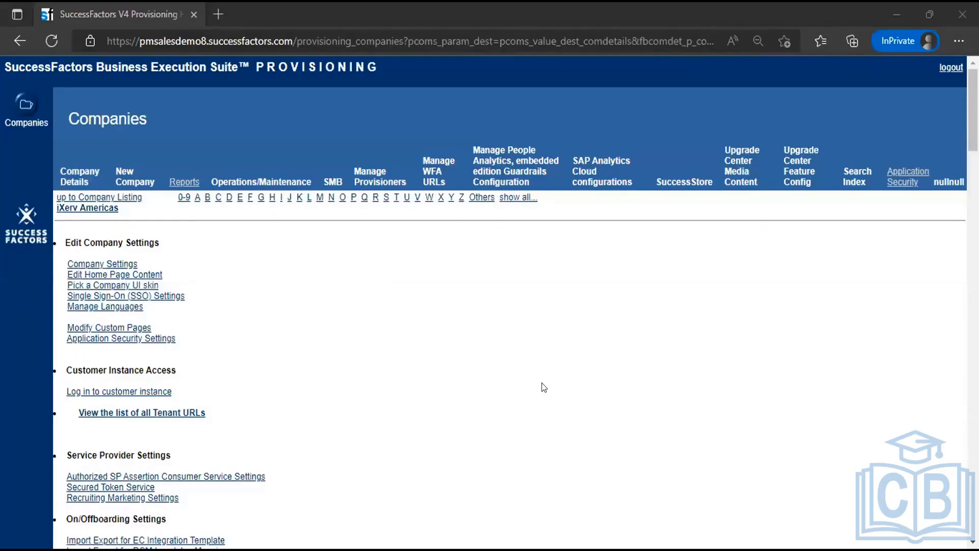
{"action": "scroll", "coordinate": [542, 382], "scroll_direction": "down", "scroll_amount": 1}
{"action": "scroll", "coordinate": [542, 383], "scroll_direction": "up", "scroll_amount": 2}
{"action": "scroll", "coordinate": [541, 382], "scroll_direction": "down", "scroll_amount": 15}
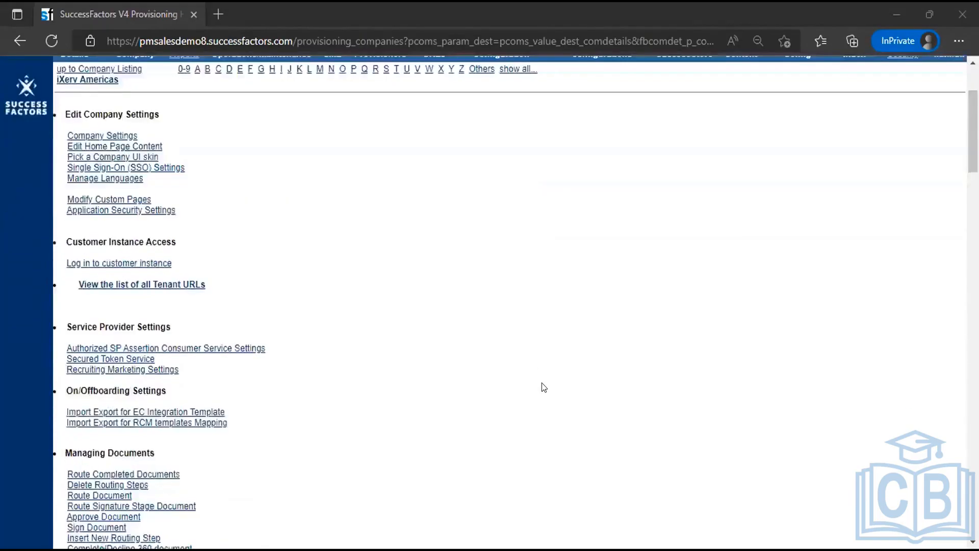
{"action": "scroll", "coordinate": [542, 382], "scroll_direction": "down", "scroll_amount": 12}
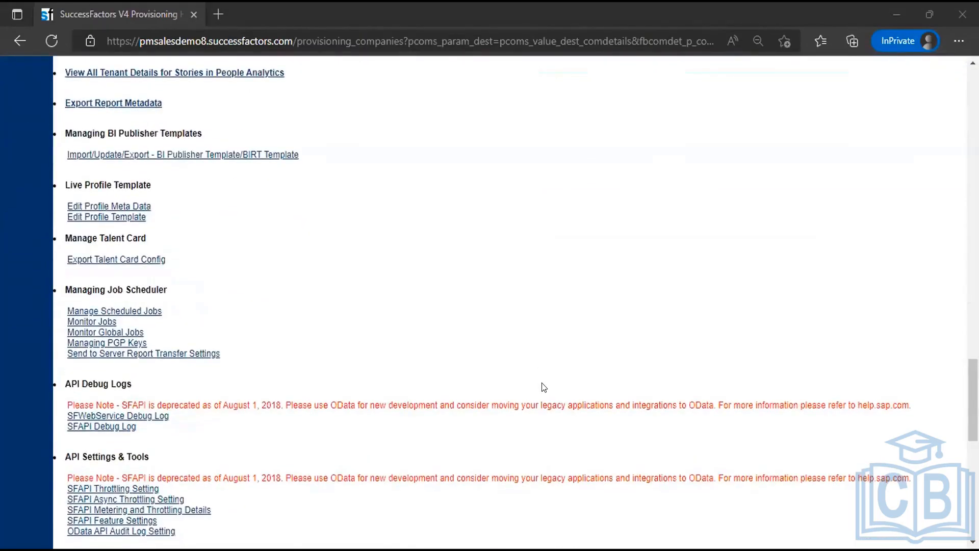
{"action": "scroll", "coordinate": [542, 382], "scroll_direction": "down", "scroll_amount": 3}
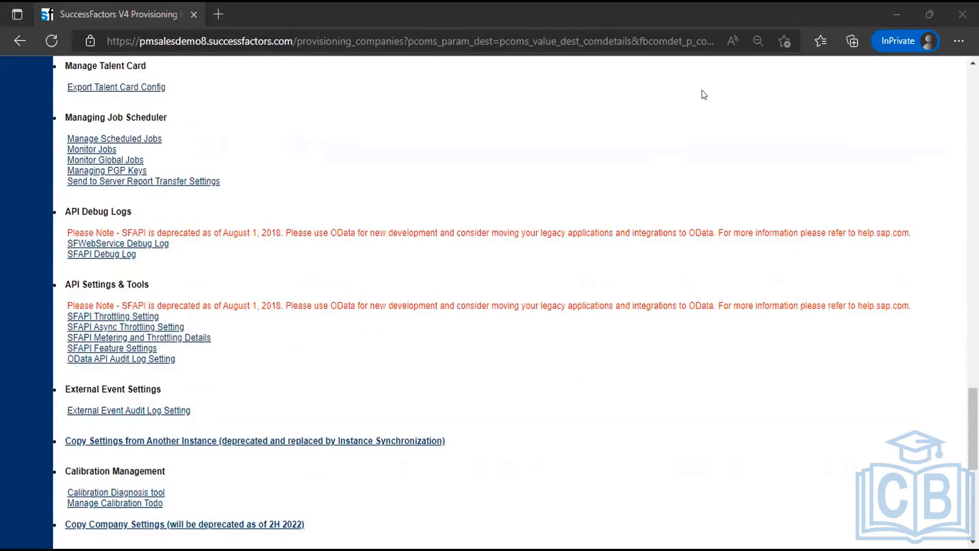
{"action": "scroll", "coordinate": [556, 200], "scroll_direction": "up", "scroll_amount": 4}
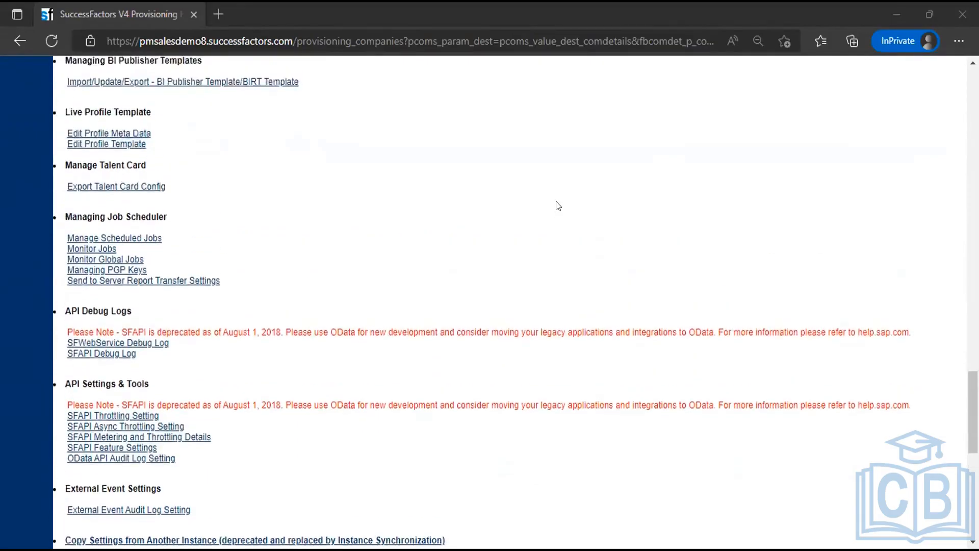
{"action": "scroll", "coordinate": [557, 202], "scroll_direction": "up", "scroll_amount": 6}
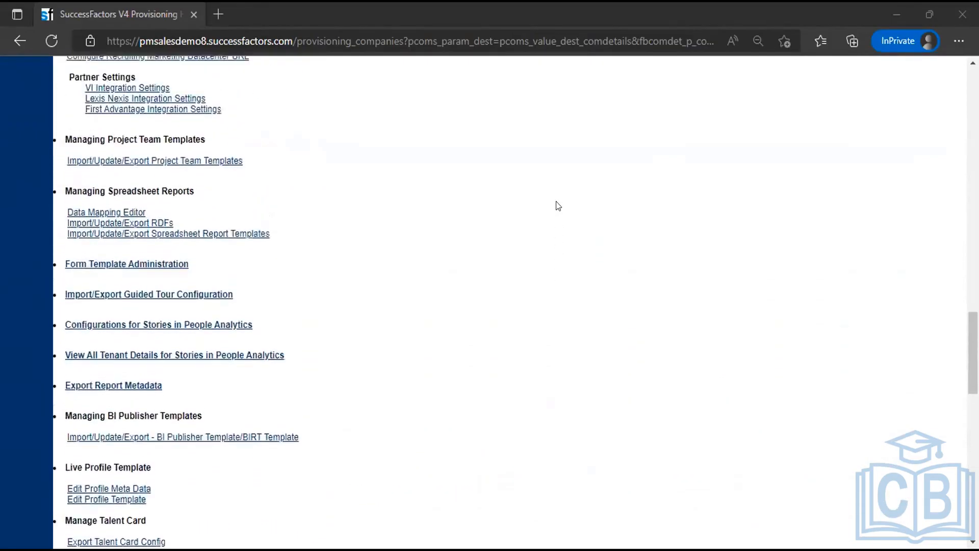
{"action": "scroll", "coordinate": [557, 201], "scroll_direction": "up", "scroll_amount": 4}
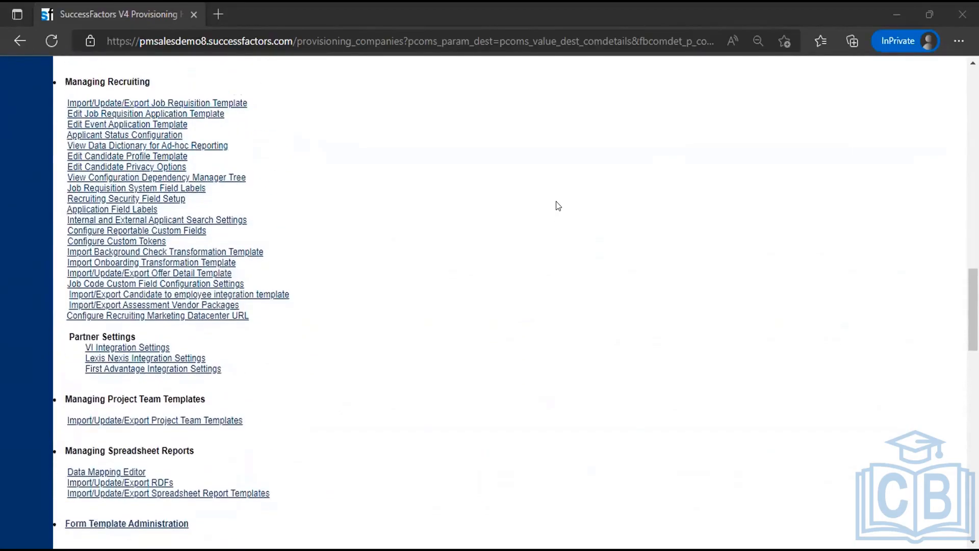
Step: Look through the Managing Recruiting options and open the Internal and External Applicant Search Settings
{"action": "scroll", "coordinate": [556, 201], "scroll_direction": "down", "scroll_amount": 1}
{"action": "scroll", "coordinate": [556, 201], "scroll_direction": "down", "scroll_amount": 1}
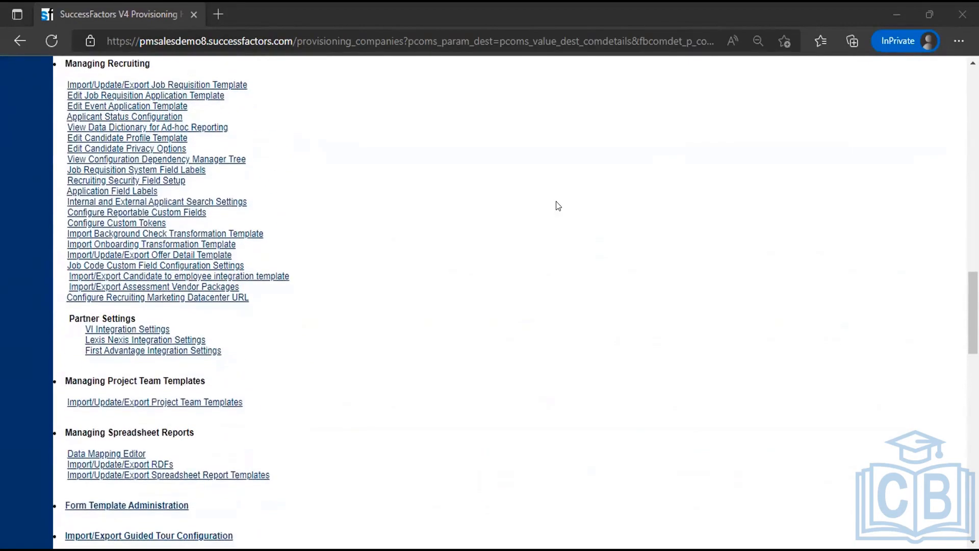
{"action": "scroll", "coordinate": [556, 201], "scroll_direction": "down", "scroll_amount": 1}
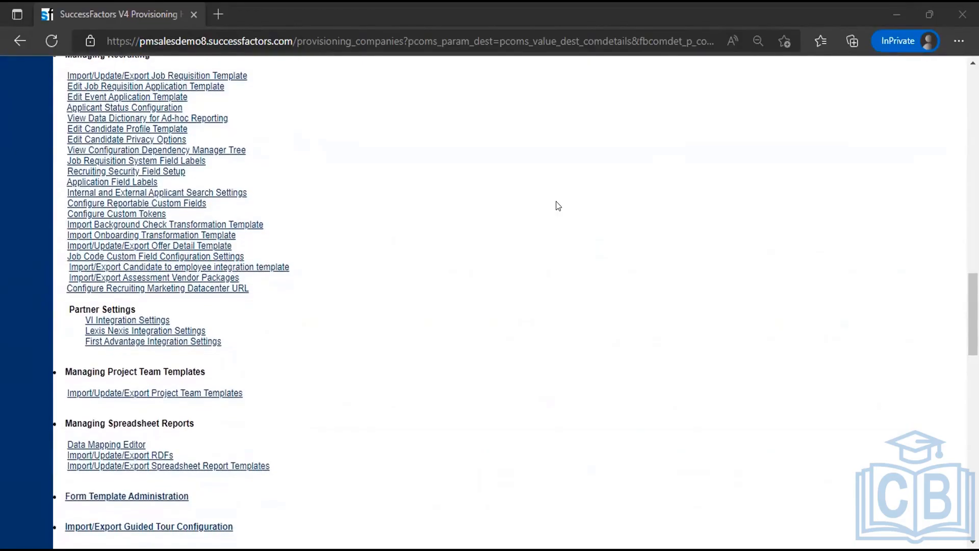
{"action": "scroll", "coordinate": [556, 206], "scroll_direction": "down", "scroll_amount": 1}
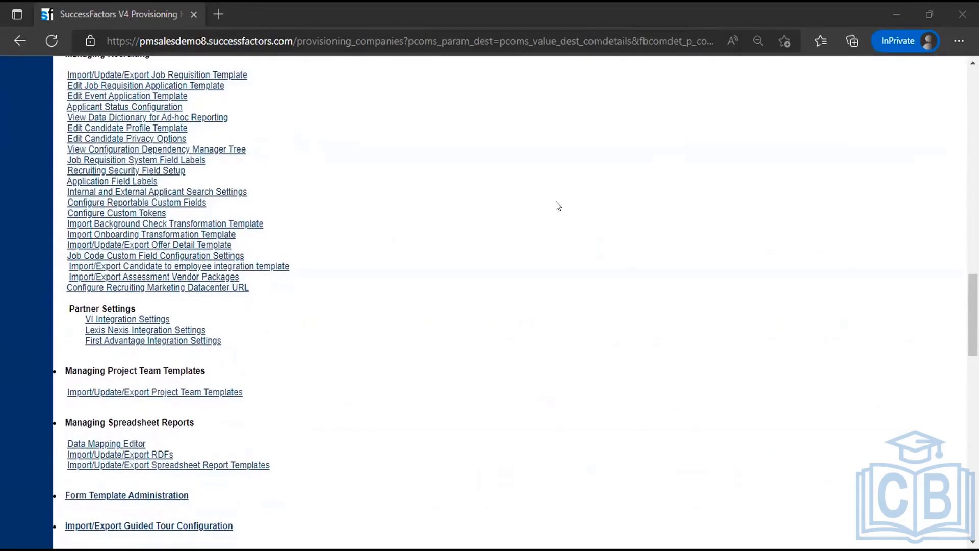
{"action": "scroll", "coordinate": [556, 202], "scroll_direction": "down", "scroll_amount": 1}
{"action": "scroll", "coordinate": [558, 206], "scroll_direction": "down", "scroll_amount": 1}
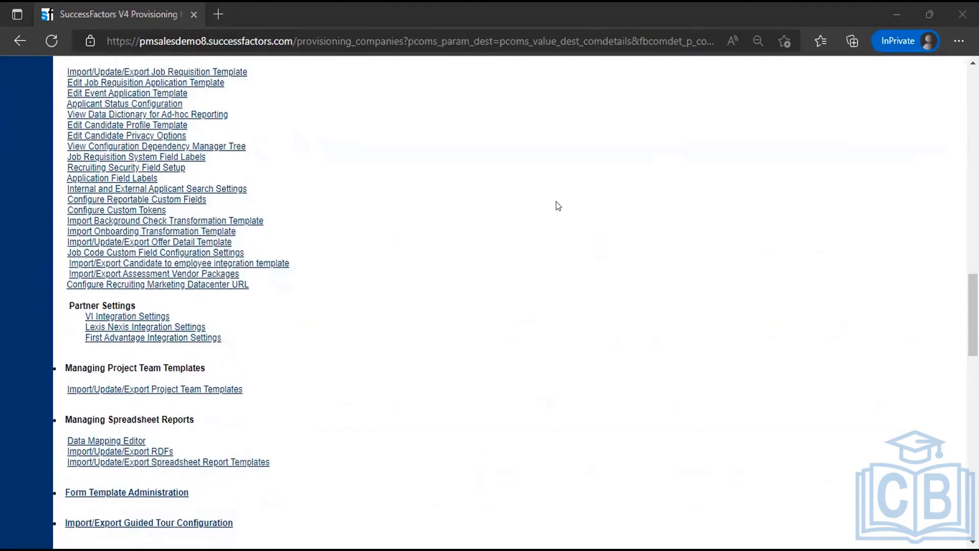
{"action": "scroll", "coordinate": [558, 206], "scroll_direction": "down", "scroll_amount": 1}
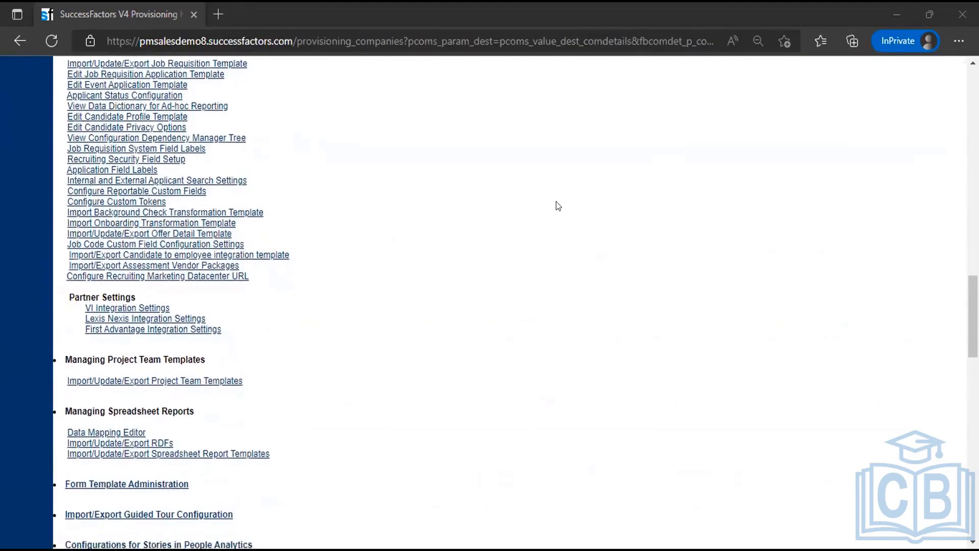
{"action": "scroll", "coordinate": [558, 206], "scroll_direction": "down", "scroll_amount": 1}
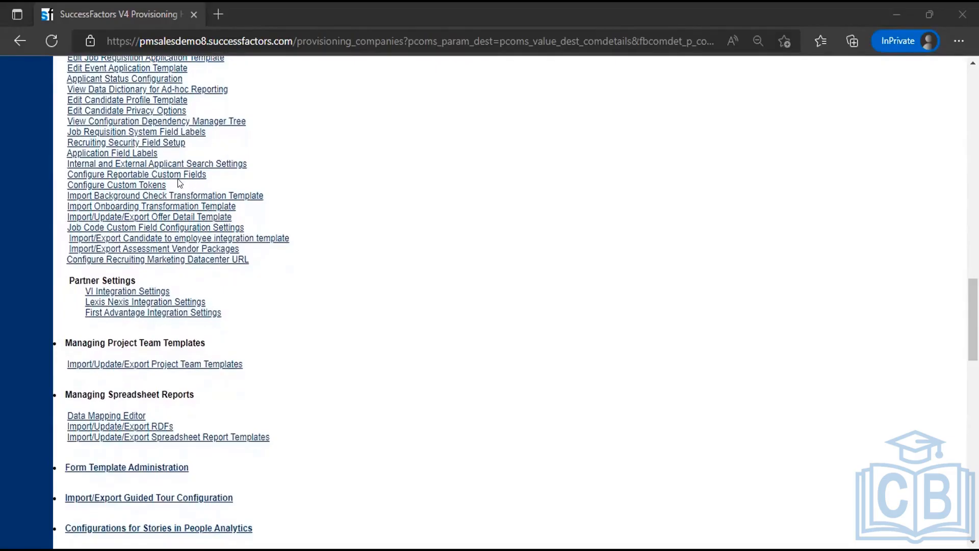
{"action": "scroll", "coordinate": [413, 193], "scroll_direction": "down", "scroll_amount": 1}
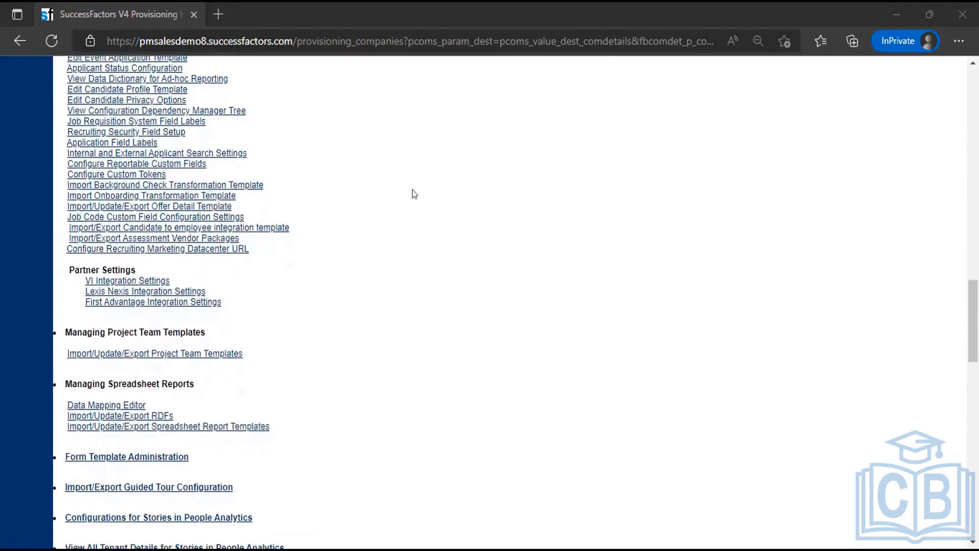
{"action": "left_click", "coordinate": [188, 154]}
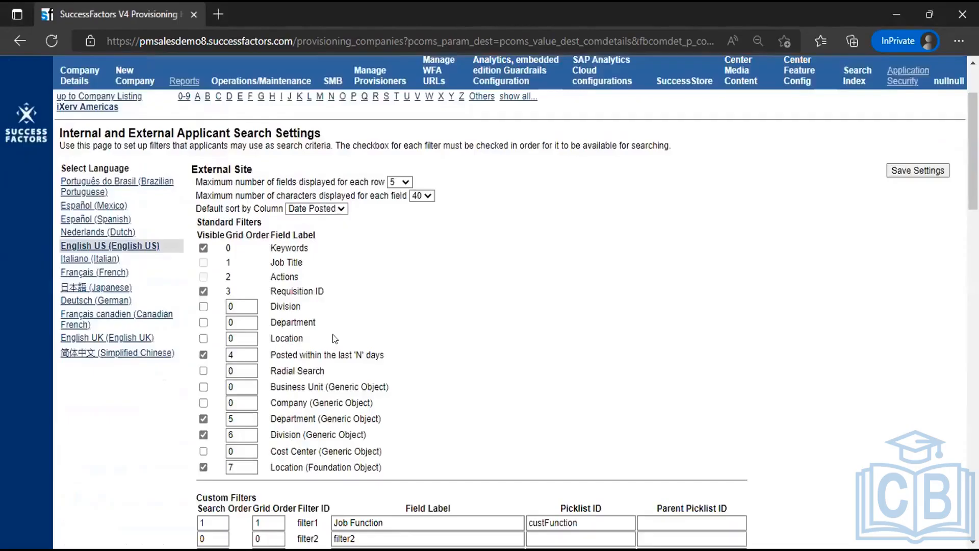
Step: Review the Internal Site standard filters and the custom filter and mfield rows with their labels and picklist IDs
{"action": "scroll", "coordinate": [335, 338], "scroll_direction": "down", "scroll_amount": 15}
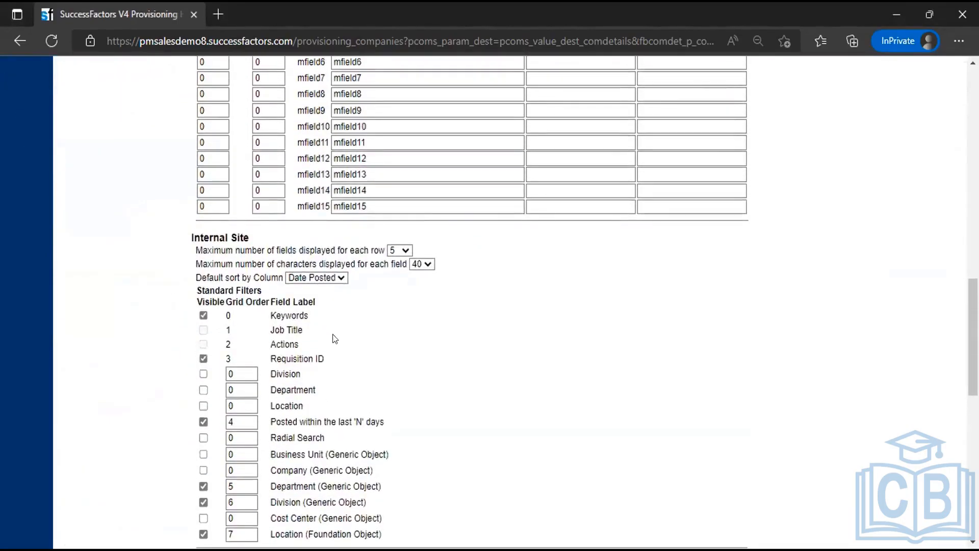
{"action": "scroll", "coordinate": [360, 363], "scroll_direction": "down", "scroll_amount": 2}
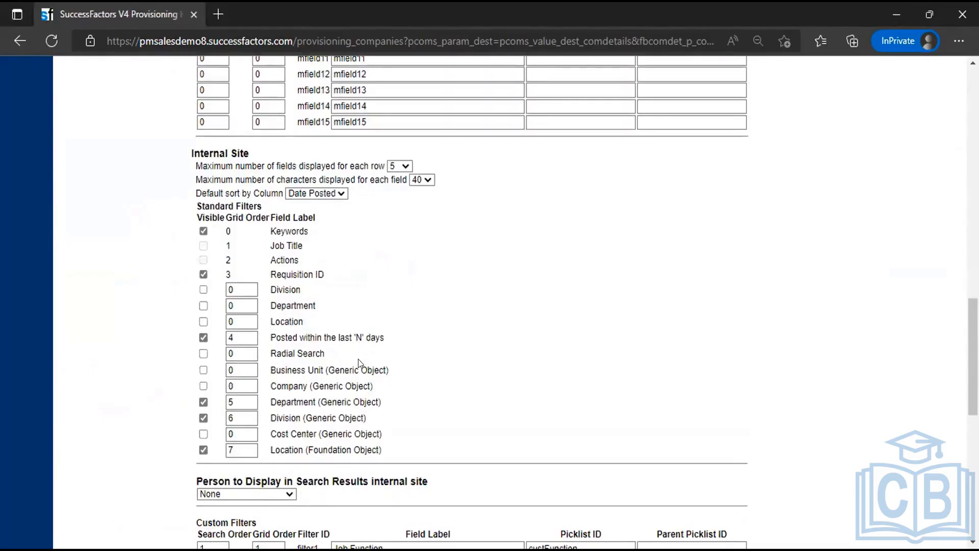
{"action": "scroll", "coordinate": [358, 362], "scroll_direction": "down", "scroll_amount": 4}
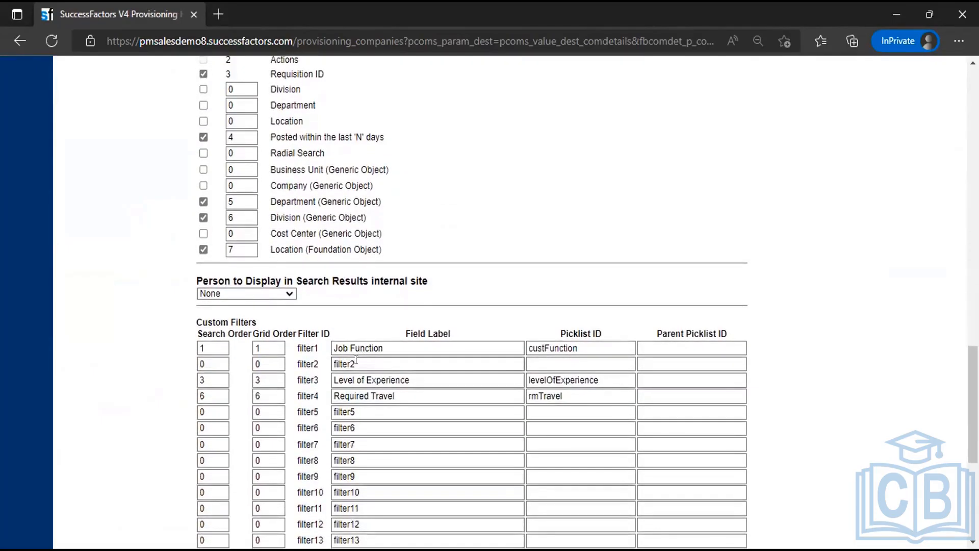
{"action": "scroll", "coordinate": [356, 360], "scroll_direction": "down", "scroll_amount": 2}
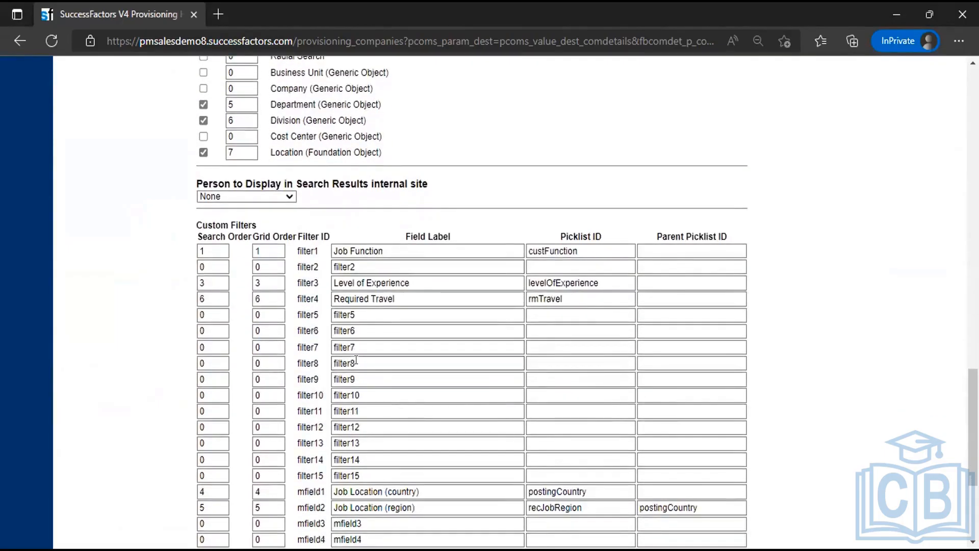
{"action": "scroll", "coordinate": [356, 360], "scroll_direction": "down", "scroll_amount": 1}
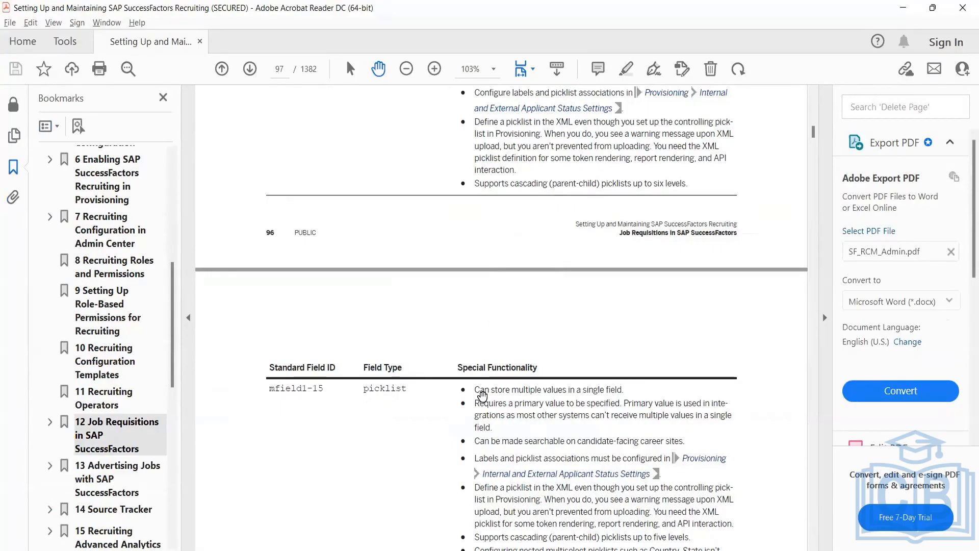
Step: Review the mfield1-15 picklist entry in the guide, highlighting the point about storing multiple values, and minimize the guide
{"action": "left_click_drag", "start_coordinate": [476, 389], "coordinate": [626, 389]}
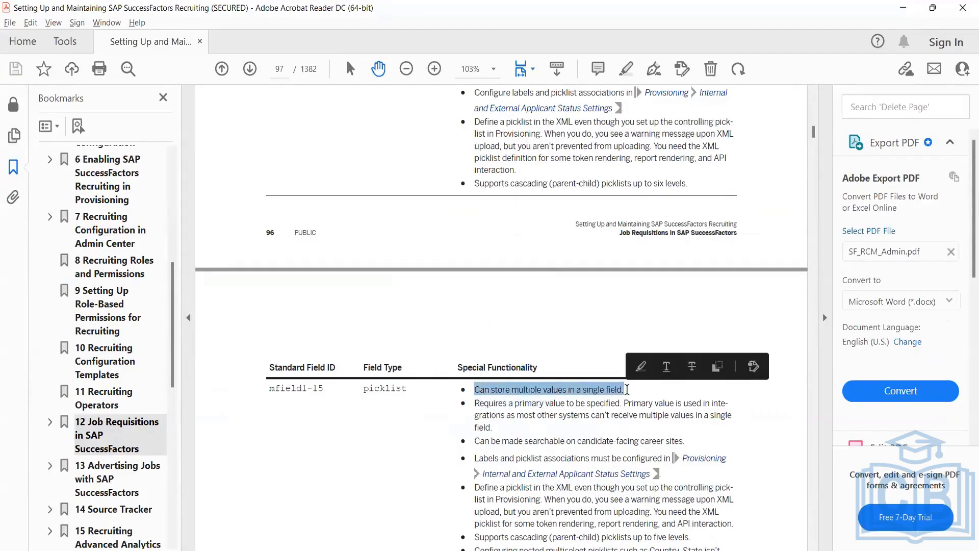
{"action": "left_click", "coordinate": [627, 389]}
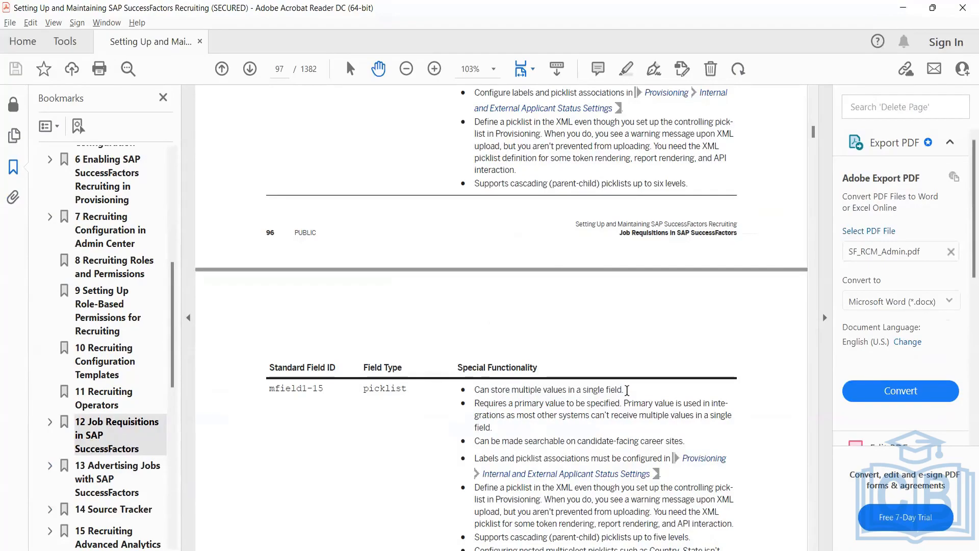
{"action": "left_click_drag", "start_coordinate": [626, 391], "coordinate": [508, 402]}
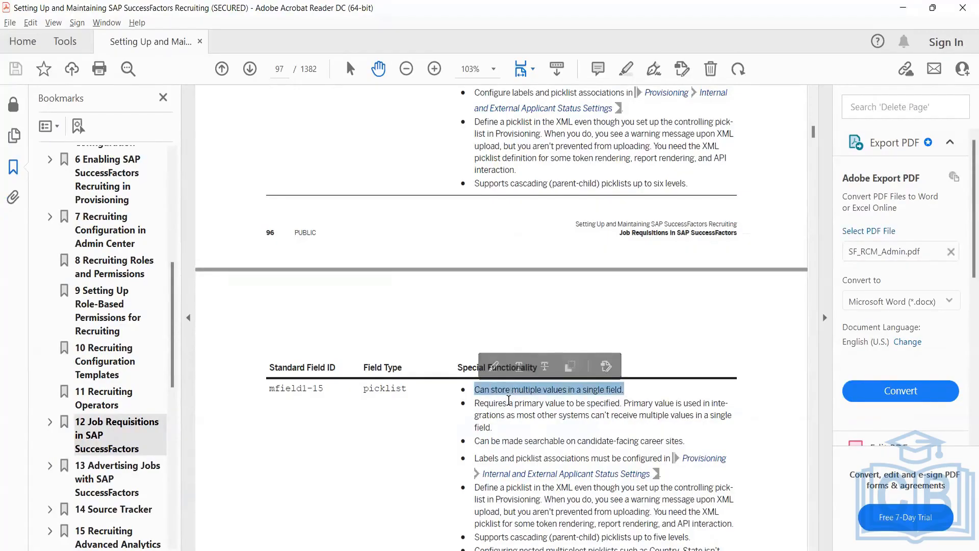
{"action": "left_click", "coordinate": [538, 398]}
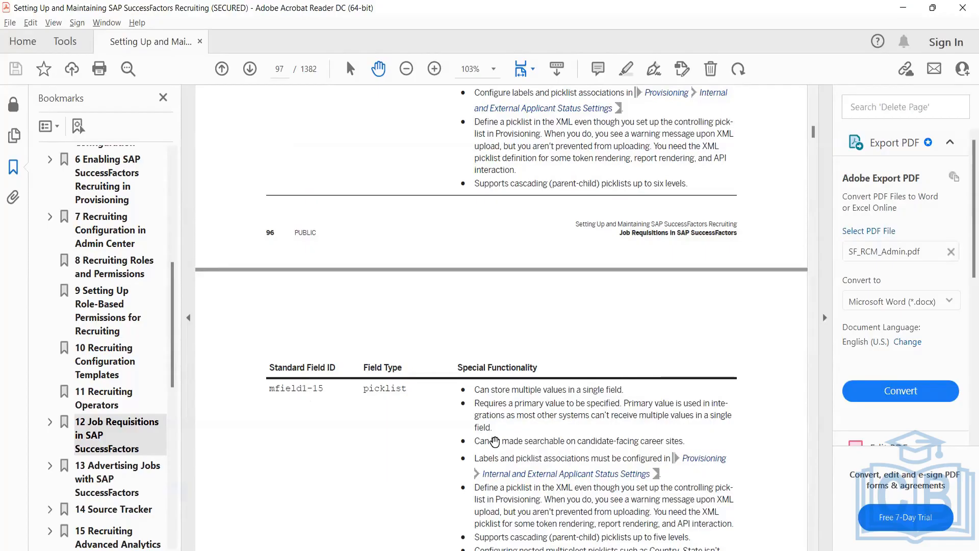
{"action": "scroll", "coordinate": [495, 442], "scroll_direction": "down", "scroll_amount": 3}
{"action": "scroll", "coordinate": [495, 442], "scroll_direction": "down", "scroll_amount": 3}
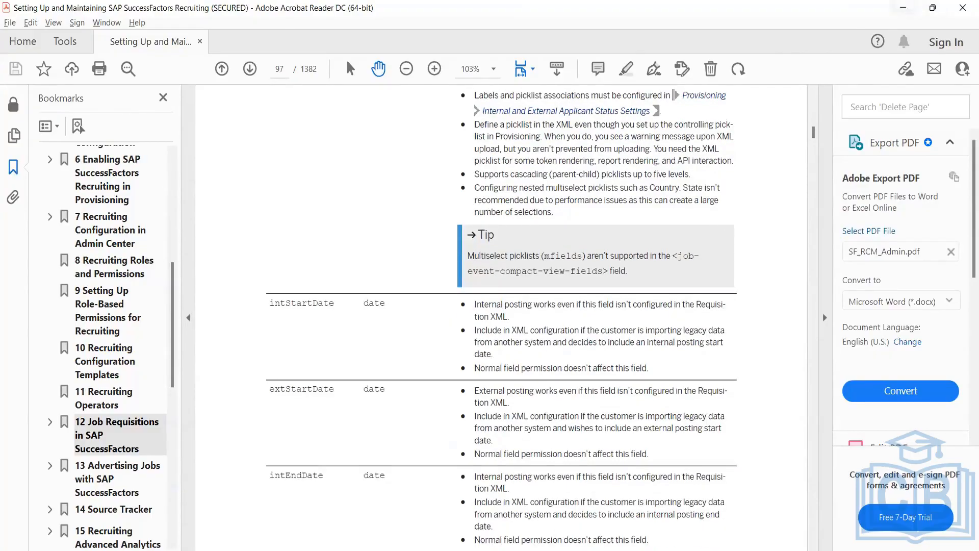
{"action": "left_click", "coordinate": [904, 8]}
Step: Switch to JRDM_Starter.xml in Notepad++ and find the first occurrence of "mfield"
{"action": "key", "text": "alt+Tab"}
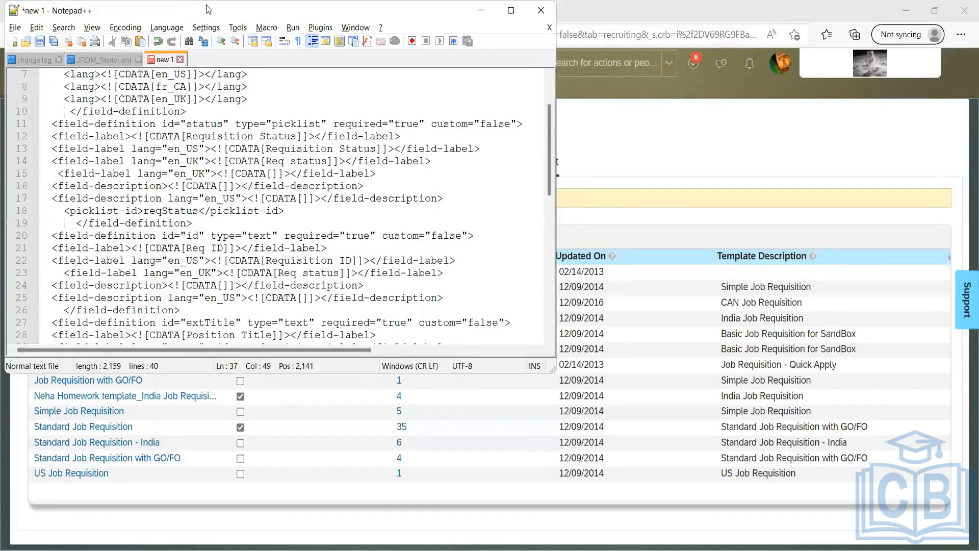
{"action": "left_click", "coordinate": [114, 57]}
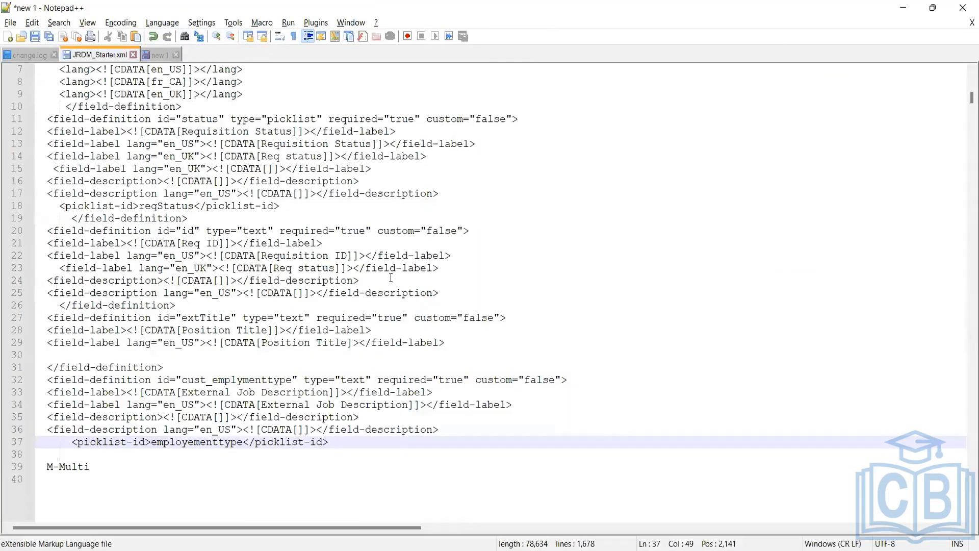
{"action": "left_click", "coordinate": [640, 257]}
{"action": "scroll", "coordinate": [641, 257], "scroll_direction": "down", "scroll_amount": 9}
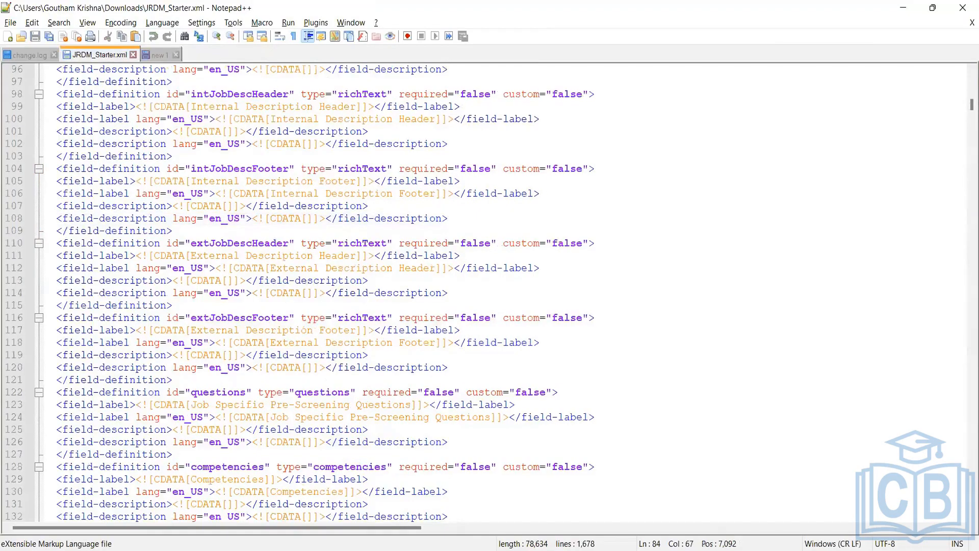
{"action": "key", "text": "ctrl+f"}
{"action": "type", "text": "mfie"}
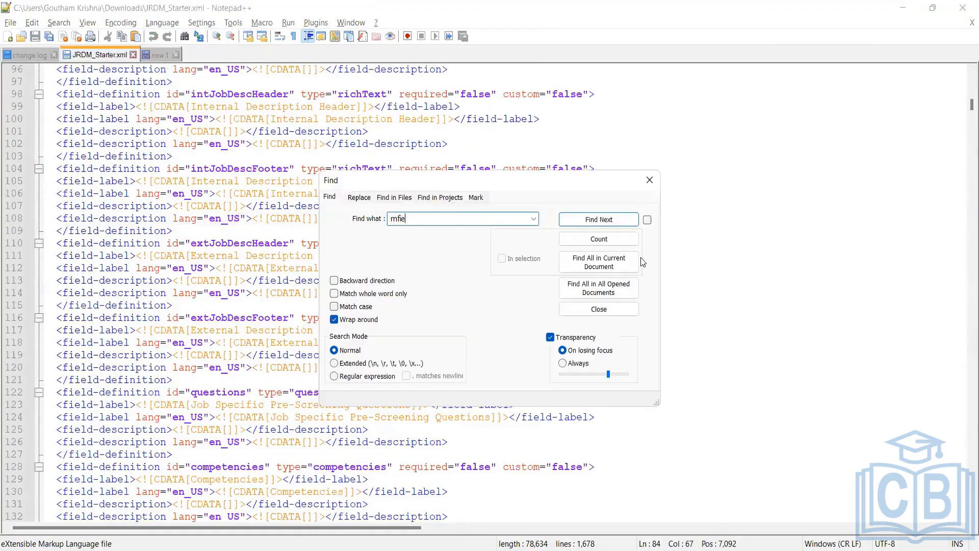
{"action": "type", "text": "ld"}
{"action": "key", "text": "Return"}
{"action": "key", "text": "Escape"}
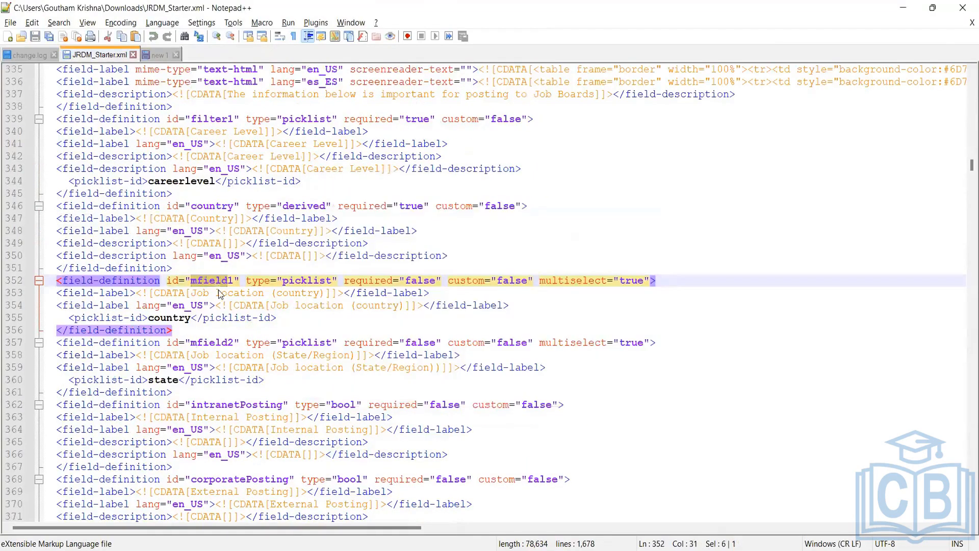
Step: Examine the mfield1 definition's ID, picklist type, required and multiselect attributes, and its en_US label
{"action": "left_click", "coordinate": [217, 284]}
{"action": "double_click", "coordinate": [216, 283]}
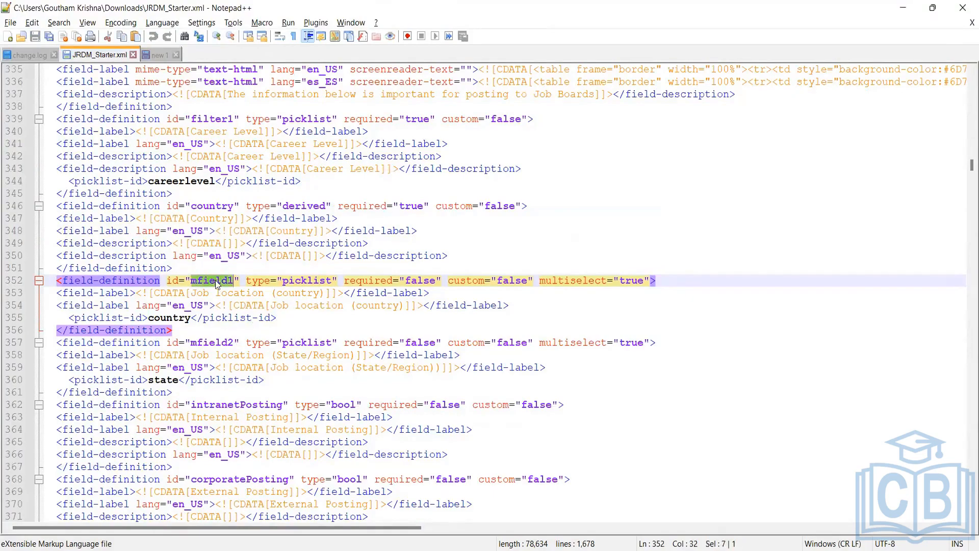
{"action": "double_click", "coordinate": [295, 281]}
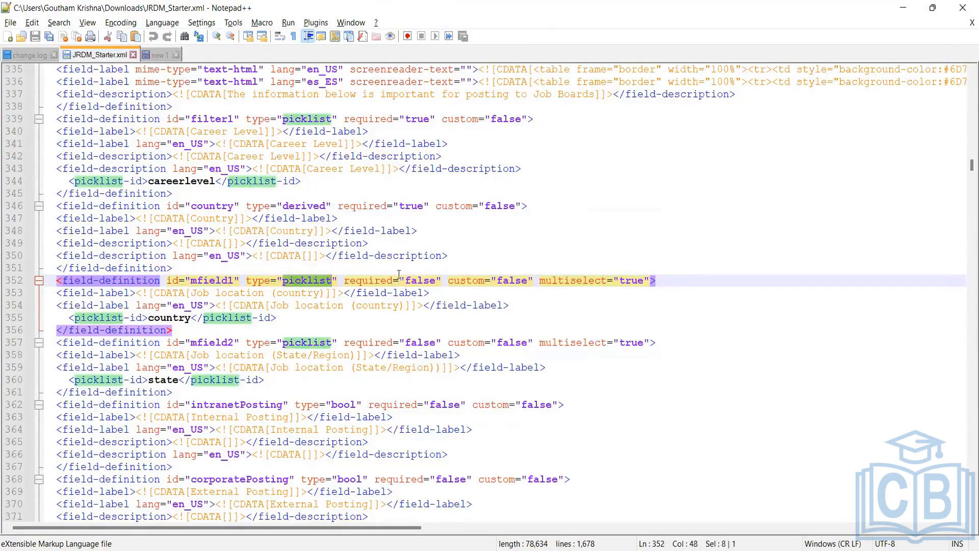
{"action": "left_click", "coordinate": [423, 280]}
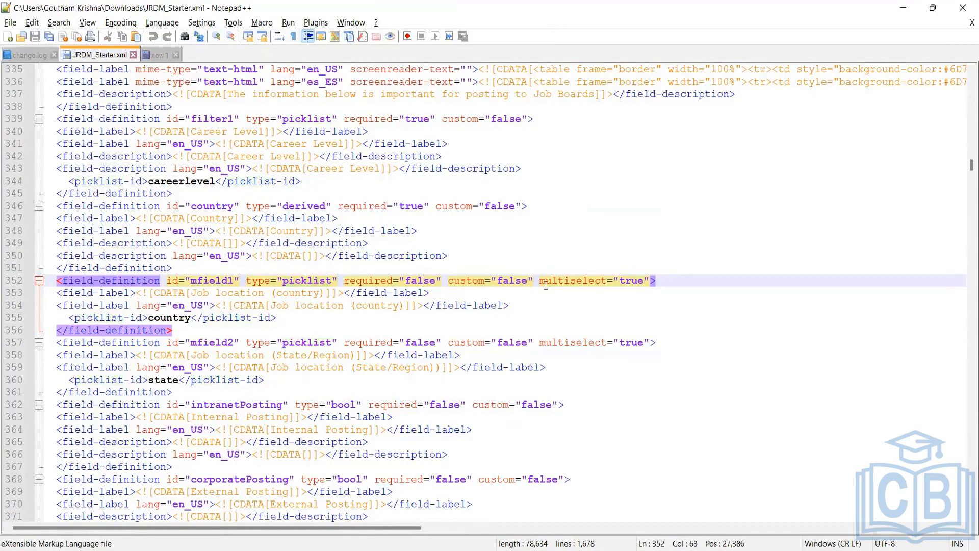
{"action": "left_click", "coordinate": [614, 280]}
{"action": "left_click", "coordinate": [276, 306]}
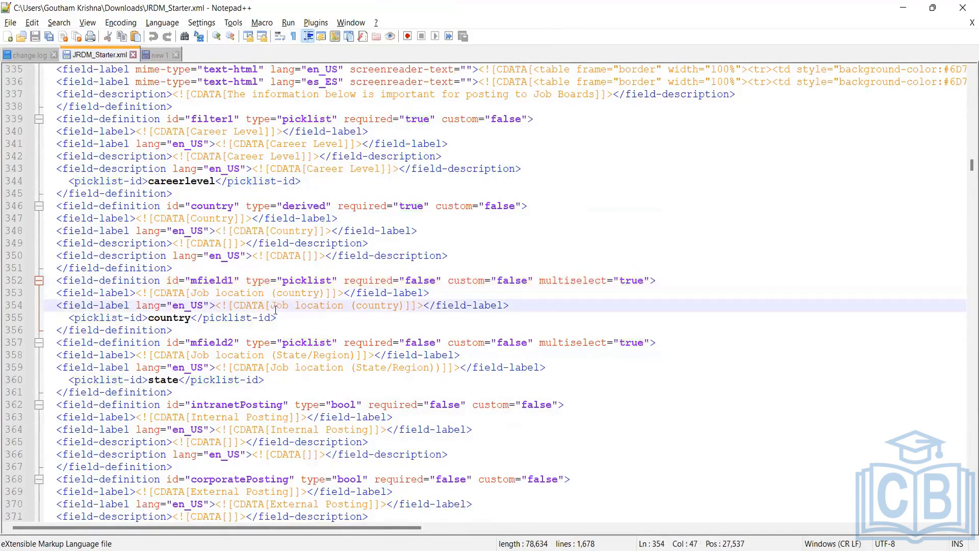
{"action": "left_click_drag", "start_coordinate": [276, 304], "coordinate": [405, 302]}
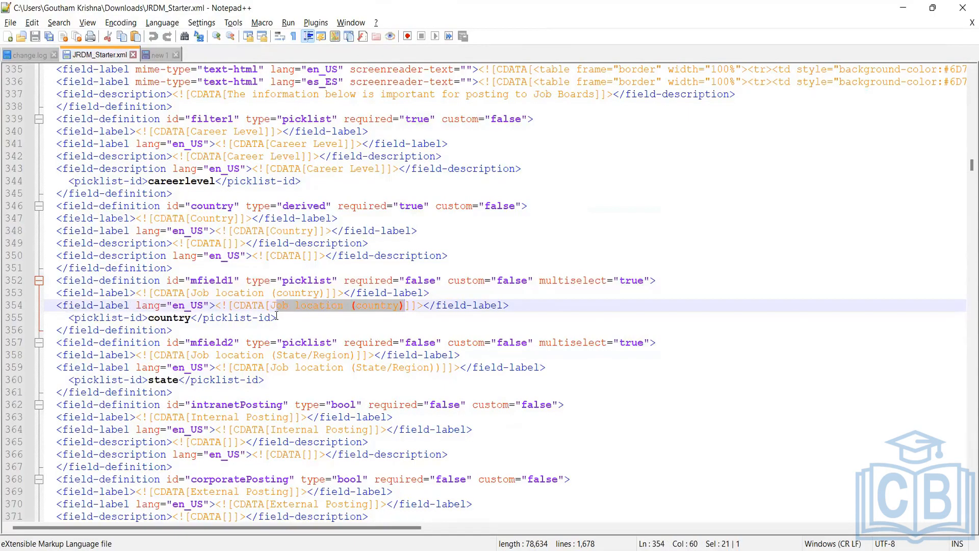
Step: Highlight the mfield1 definition block through its country picklist ID, and compare its field ID with its label
{"action": "left_click_drag", "start_coordinate": [276, 317], "coordinate": [45, 268]}
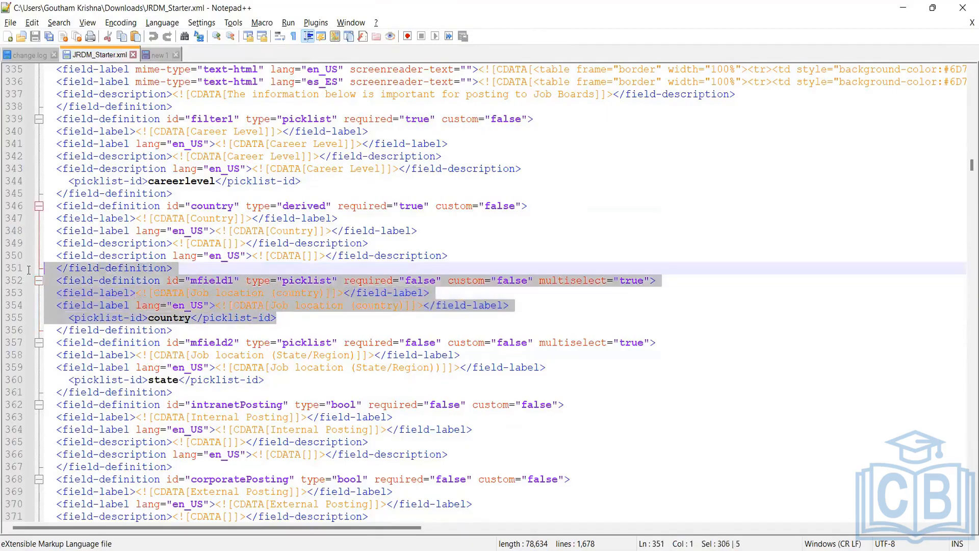
{"action": "left_click", "coordinate": [294, 319]}
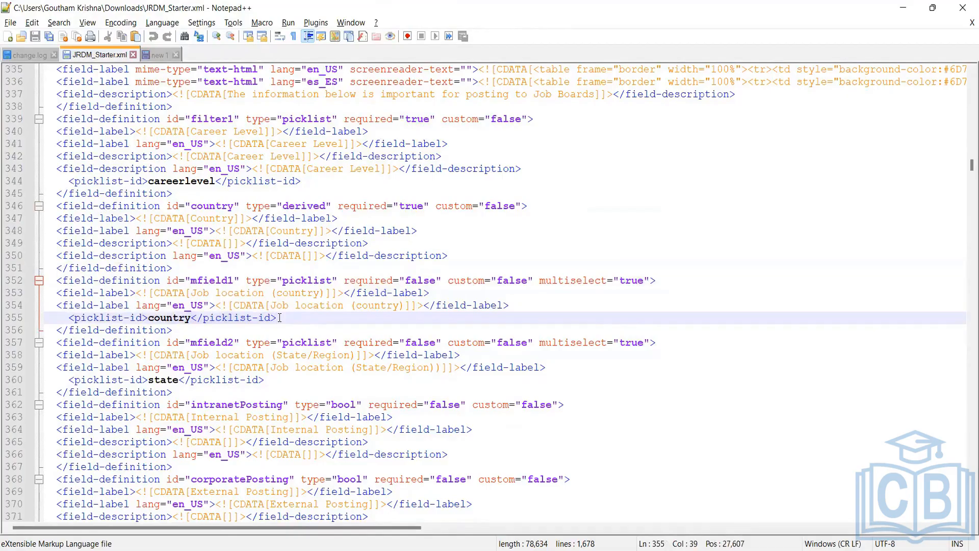
{"action": "left_click_drag", "start_coordinate": [279, 318], "coordinate": [41, 271]}
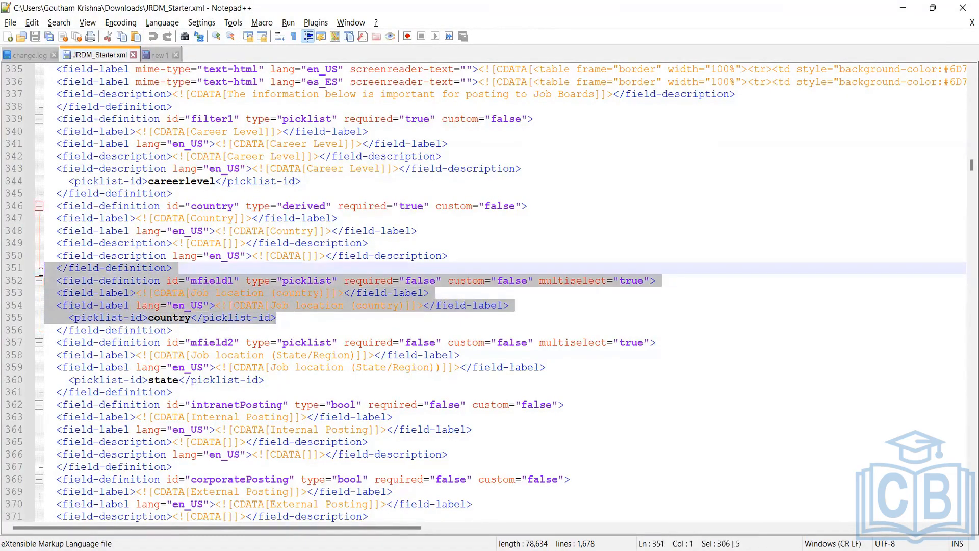
{"action": "left_click", "coordinate": [292, 317]}
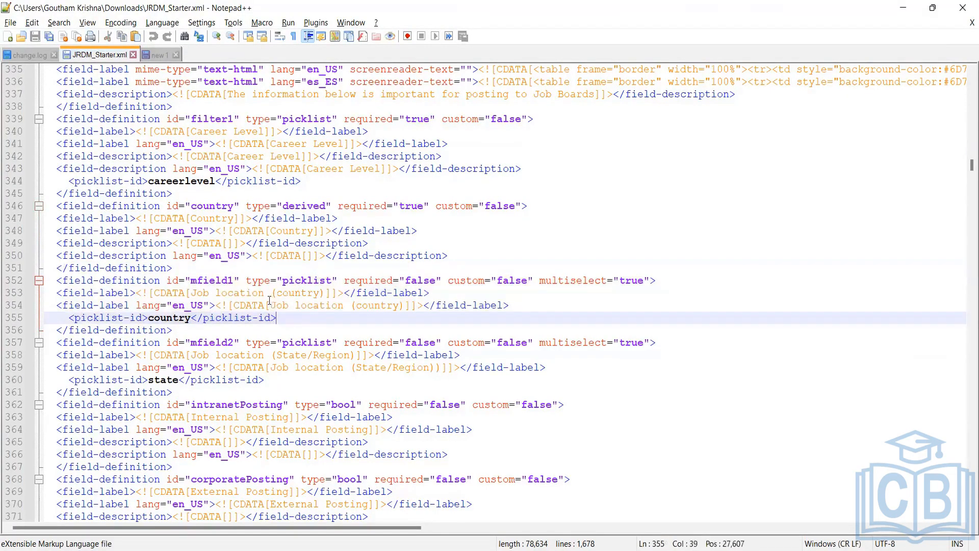
{"action": "left_click", "coordinate": [206, 282]}
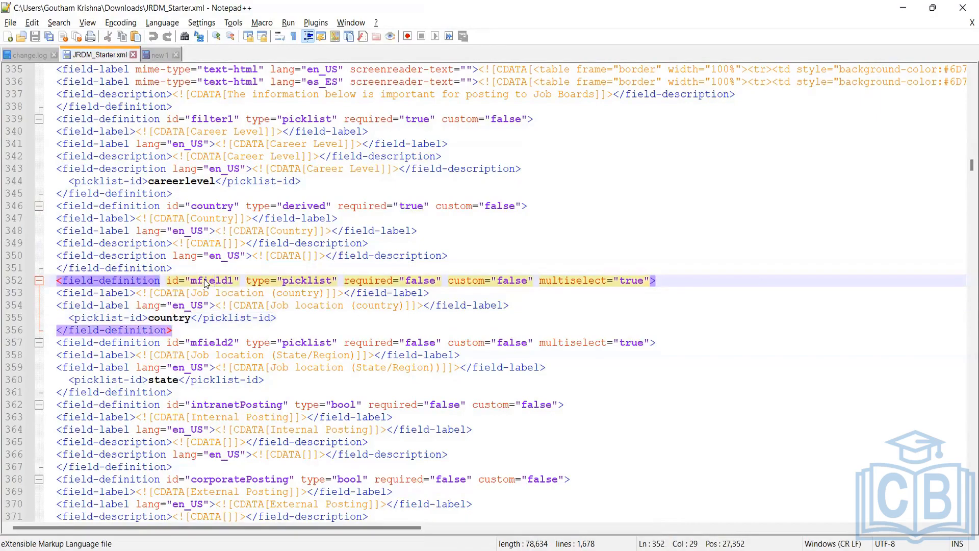
{"action": "double_click", "coordinate": [205, 282]}
{"action": "left_click", "coordinate": [235, 281]}
{"action": "left_click_drag", "start_coordinate": [235, 281], "coordinate": [190, 279]}
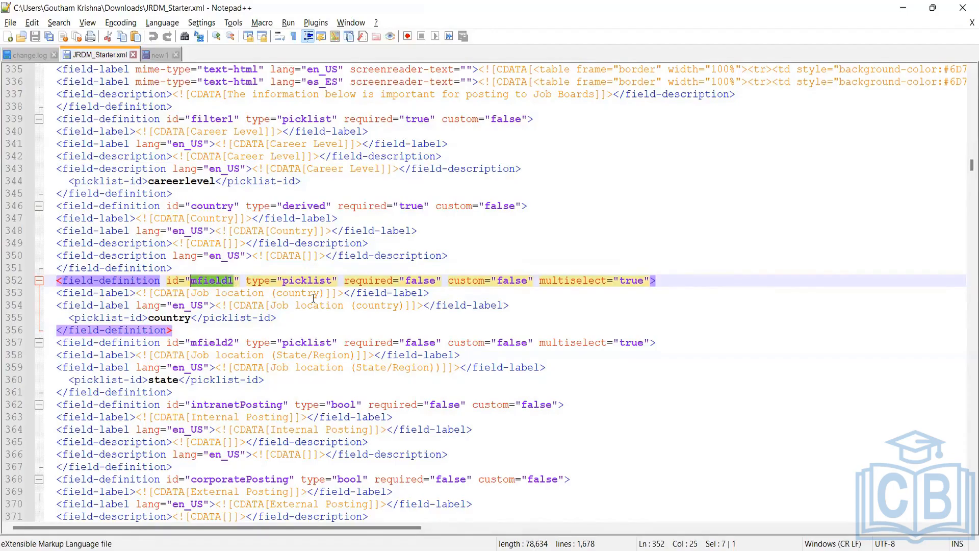
{"action": "left_click_drag", "start_coordinate": [320, 294], "coordinate": [195, 288]}
{"action": "left_click", "coordinate": [194, 282]}
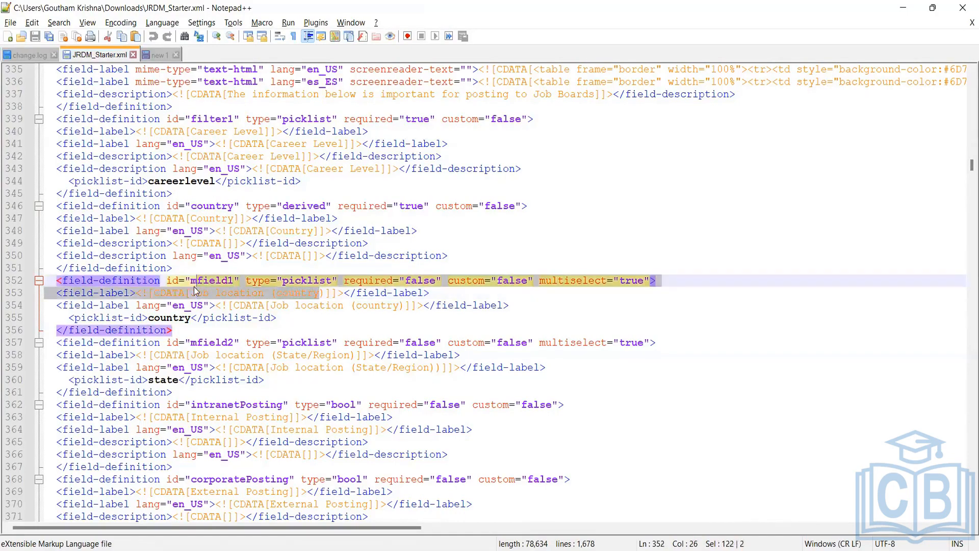
Step: Highlight the mfield1 ID, switch to the Recruiting guide in Acrobat Reader, and skim pages 97 to 99 before rechecking the mfield1-15 entry
{"action": "left_click_drag", "start_coordinate": [194, 282], "coordinate": [232, 282]}
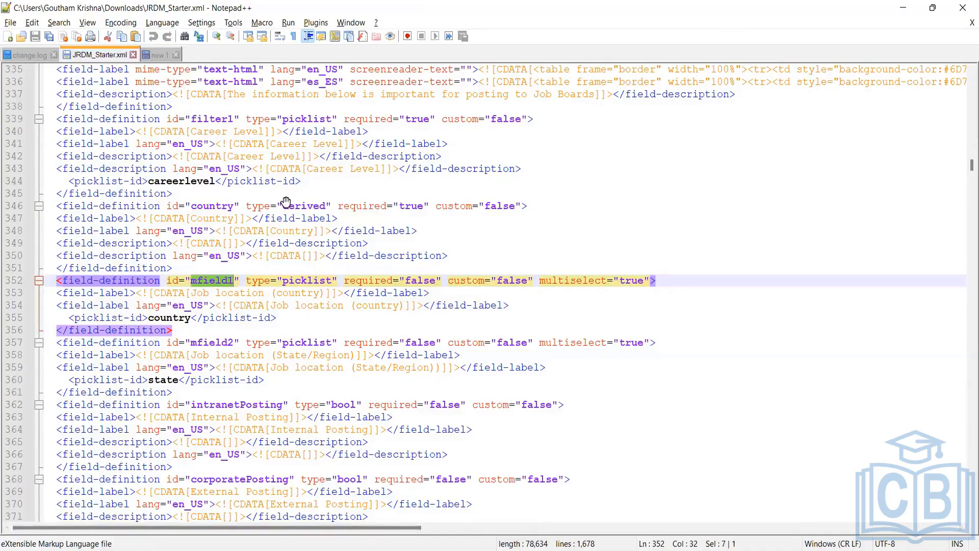
{"action": "key", "text": "alt+Tab"}
{"action": "scroll", "coordinate": [360, 337], "scroll_direction": "down", "scroll_amount": 10}
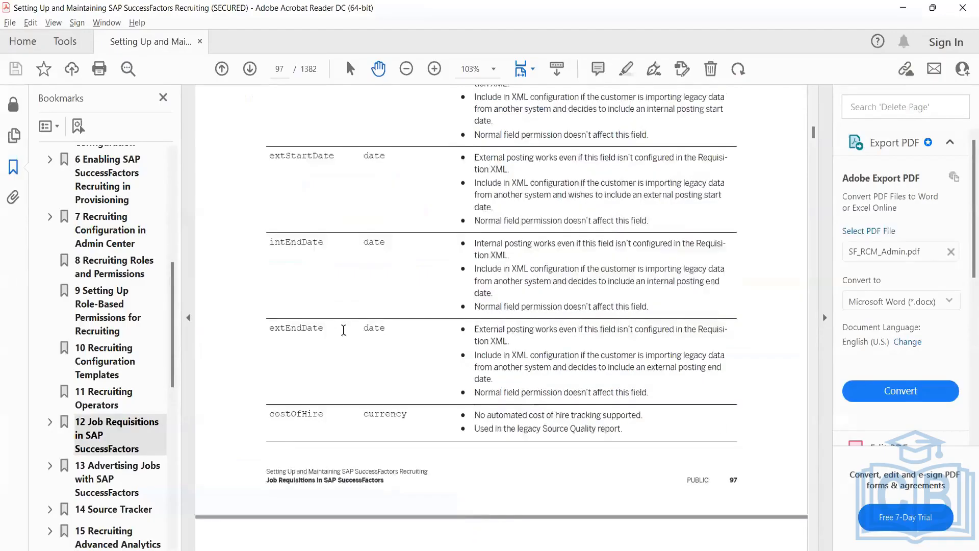
{"action": "scroll", "coordinate": [374, 349], "scroll_direction": "down", "scroll_amount": 15}
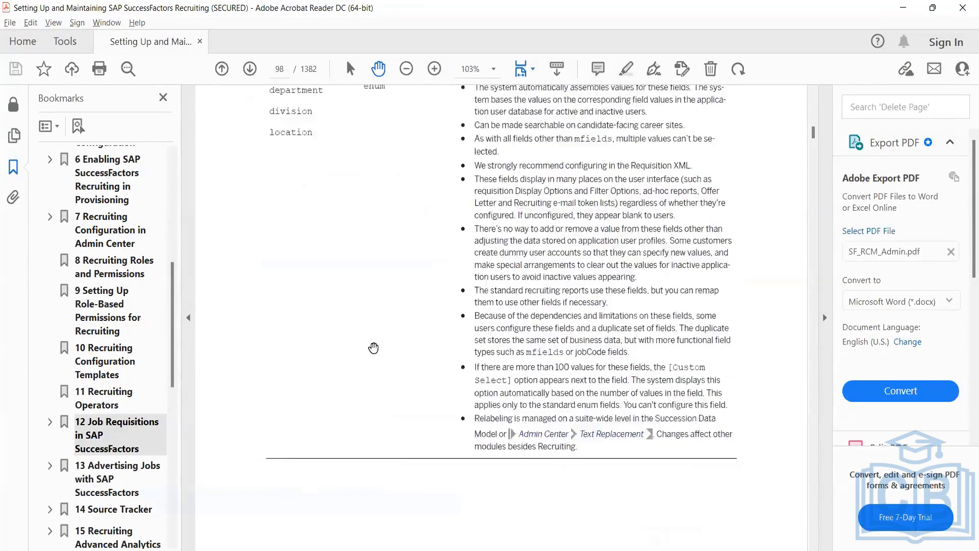
{"action": "scroll", "coordinate": [377, 352], "scroll_direction": "down", "scroll_amount": 10}
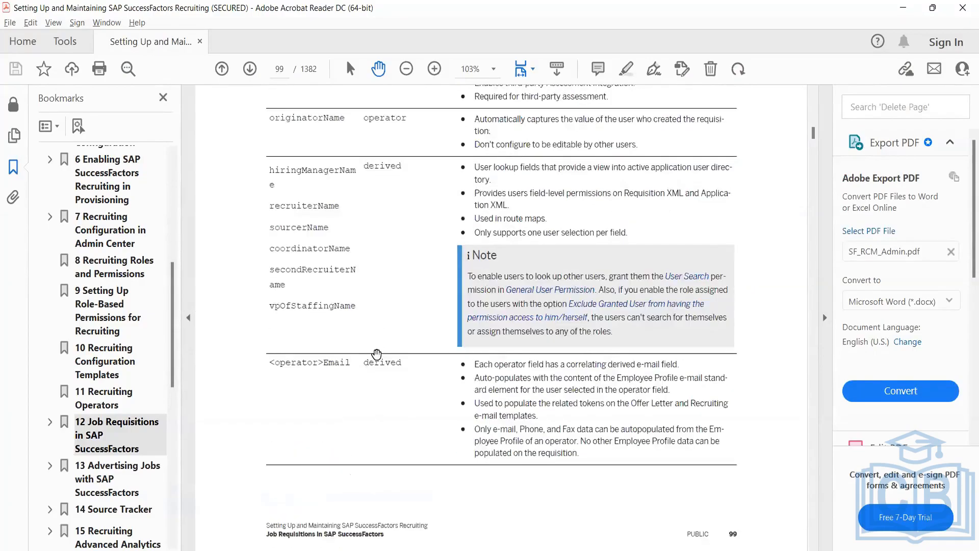
{"action": "scroll", "coordinate": [380, 351], "scroll_direction": "up", "scroll_amount": 7}
{"action": "scroll", "coordinate": [416, 380], "scroll_direction": "up", "scroll_amount": 10}
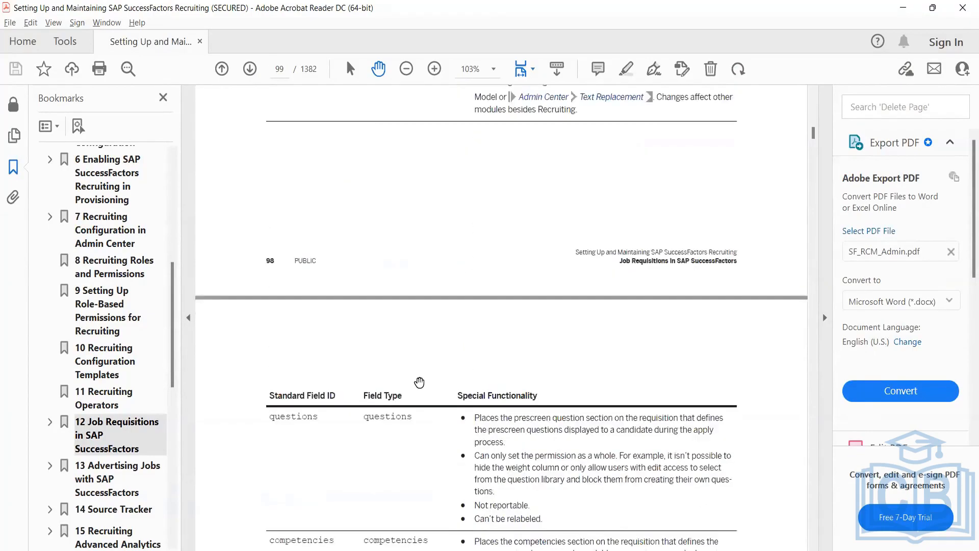
{"action": "scroll", "coordinate": [419, 382], "scroll_direction": "up", "scroll_amount": 10}
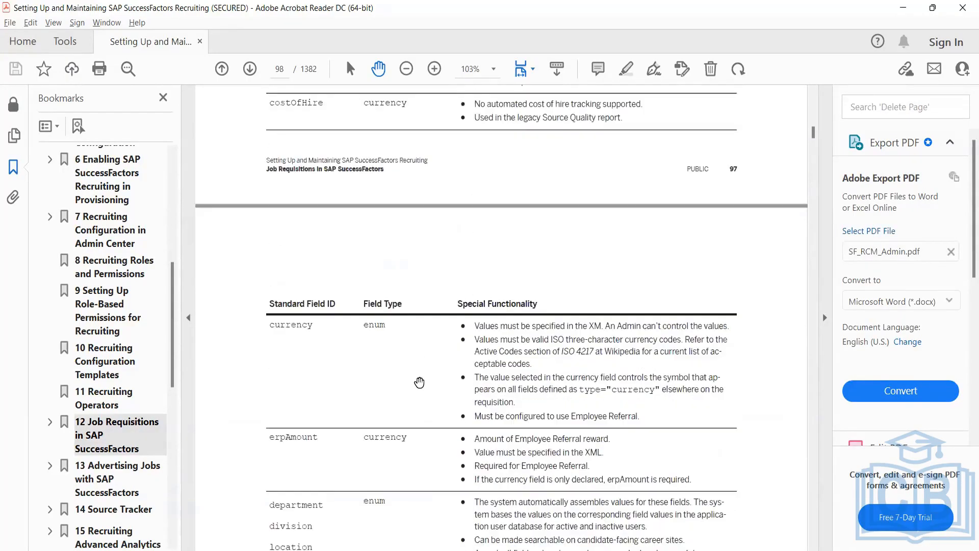
{"action": "scroll", "coordinate": [419, 382], "scroll_direction": "up", "scroll_amount": 10}
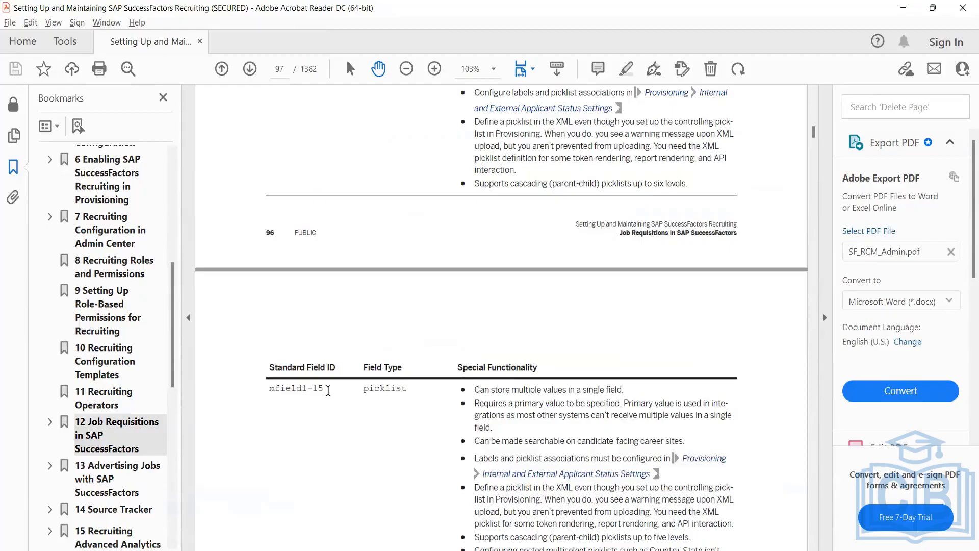
{"action": "left_click_drag", "start_coordinate": [328, 391], "coordinate": [402, 463]}
{"action": "left_click", "coordinate": [682, 512]}
Step: Switch to JRDM_Starter.xml in Notepad++ and examine the mfield1 definition block through its country picklist ID, highlighting its lines
{"action": "key", "text": "alt+Tab"}
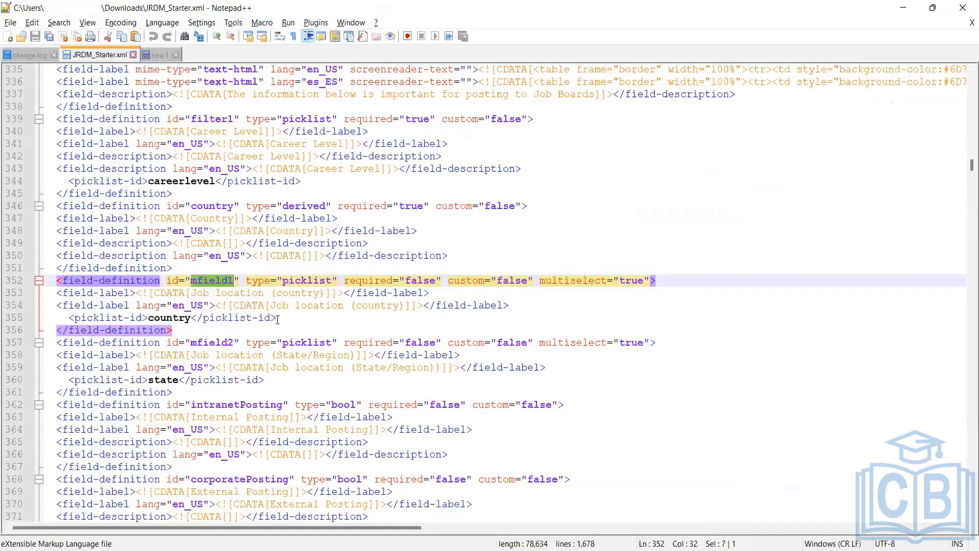
{"action": "left_click", "coordinate": [121, 304]}
{"action": "left_click_drag", "start_coordinate": [280, 320], "coordinate": [45, 269]}
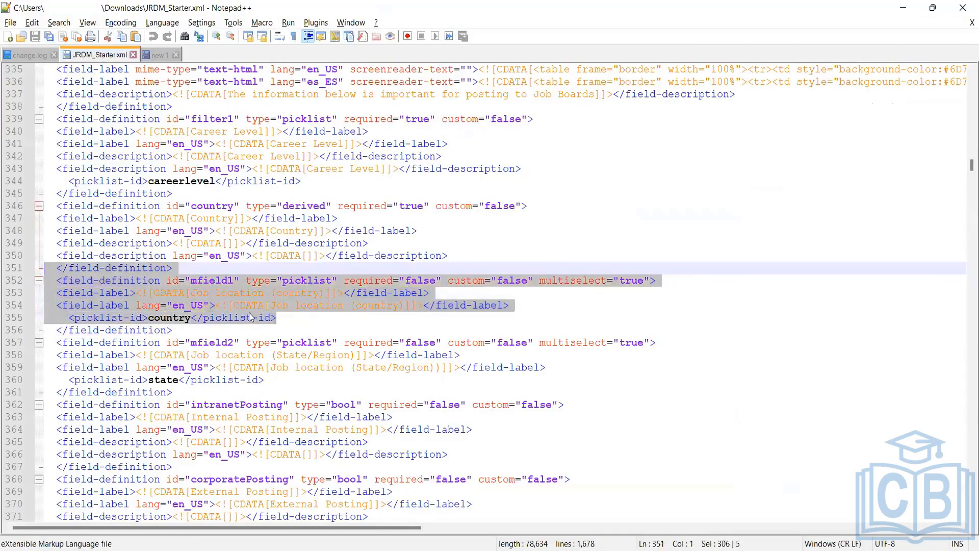
{"action": "left_click_drag", "start_coordinate": [282, 320], "coordinate": [45, 269]}
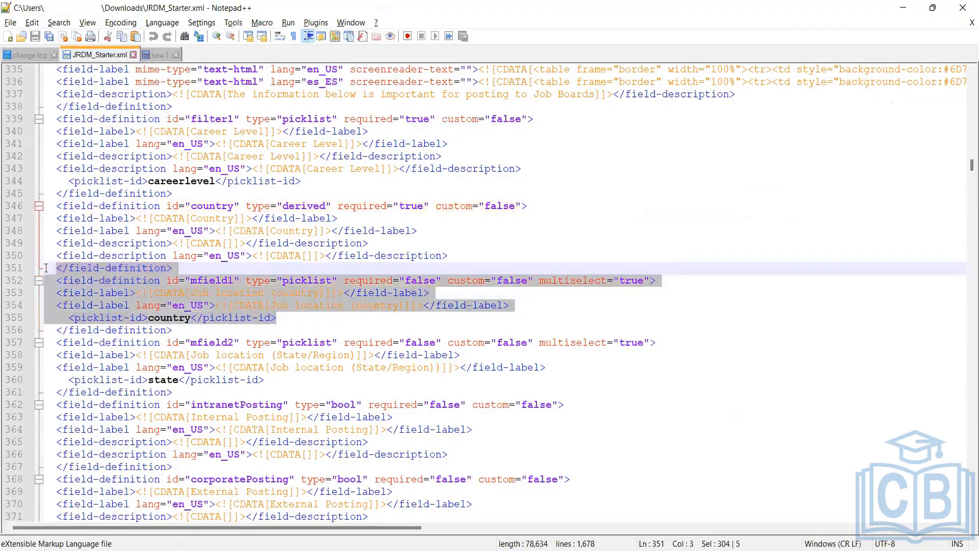
{"action": "left_click", "coordinate": [282, 317]}
{"action": "left_click_drag", "start_coordinate": [278, 318], "coordinate": [45, 269]}
{"action": "left_click", "coordinate": [282, 317]}
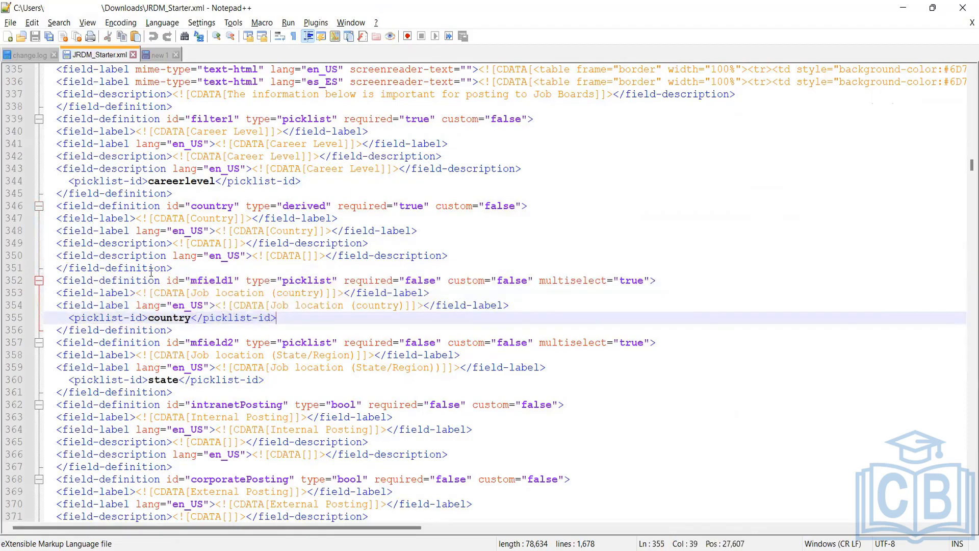
{"action": "left_click_drag", "start_coordinate": [281, 318], "coordinate": [14, 269]}
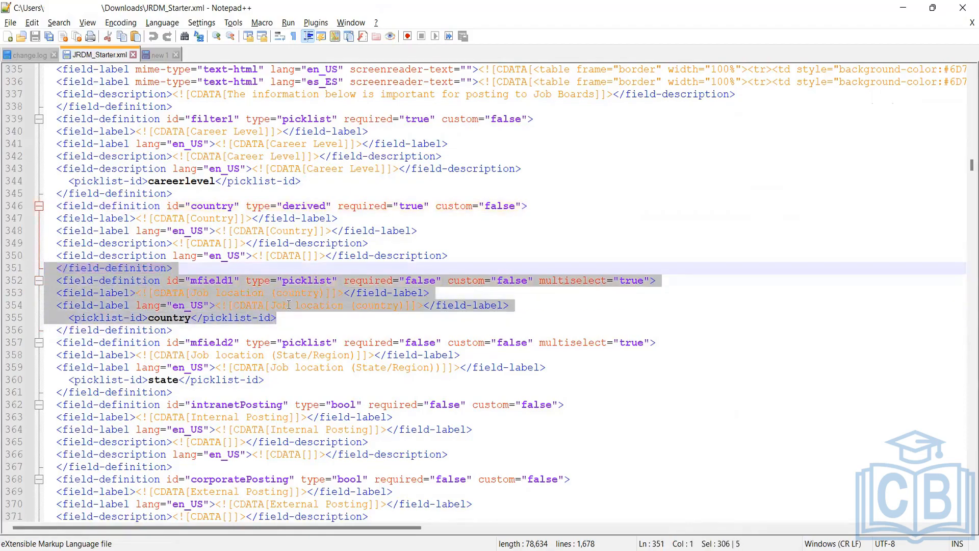
{"action": "left_click", "coordinate": [286, 317]}
{"action": "left_click", "coordinate": [13, 275], "text": "shift"}
{"action": "left_click", "coordinate": [288, 317]}
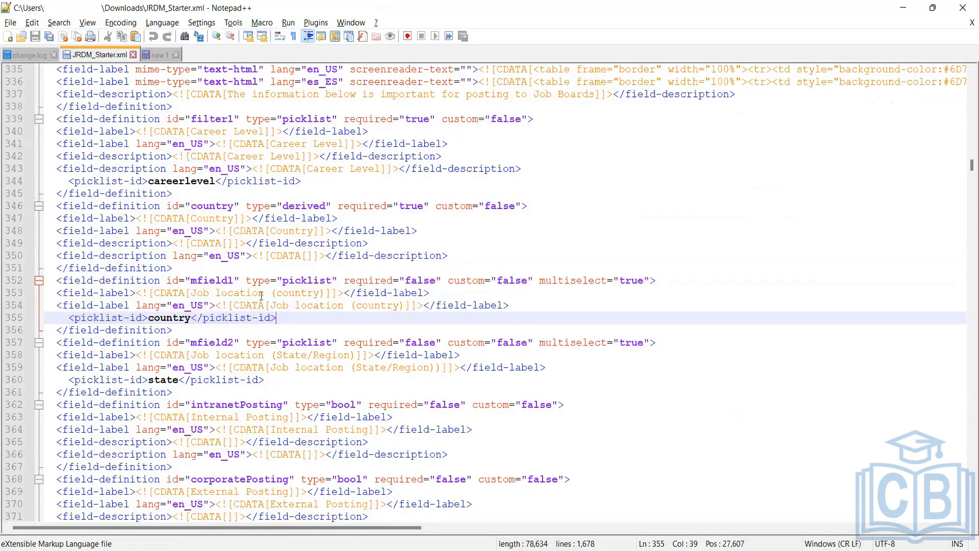
{"action": "left_click_drag", "start_coordinate": [136, 281], "coordinate": [105, 281]}
{"action": "left_click_drag", "start_coordinate": [277, 319], "coordinate": [45, 267]}
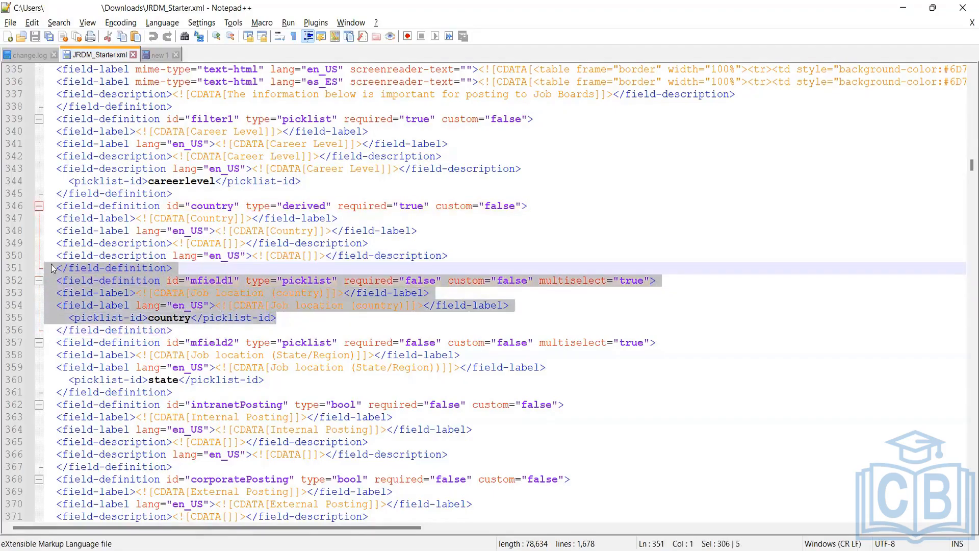
{"action": "left_click", "coordinate": [288, 342]}
{"action": "left_click_drag", "start_coordinate": [278, 317], "coordinate": [46, 256]}
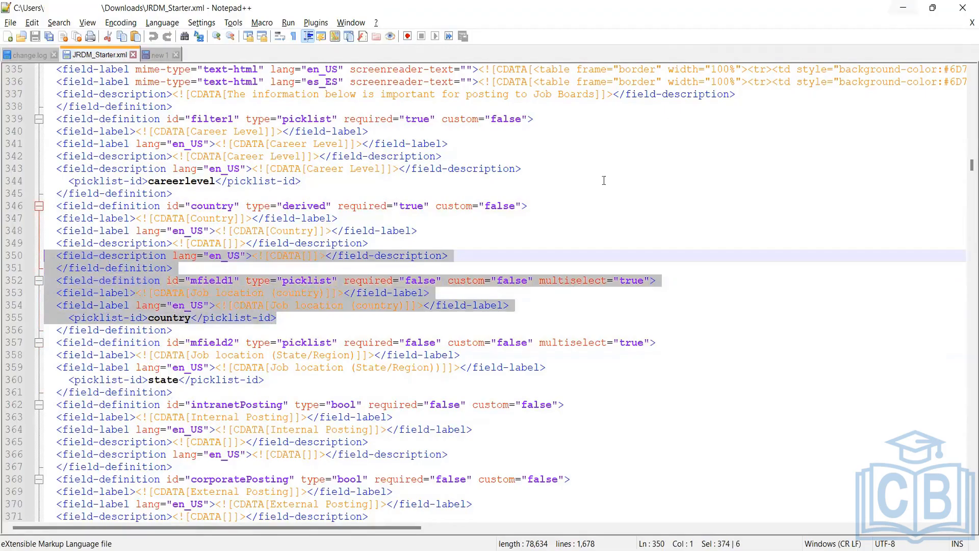
Step: Skim the definitions above filter1 in the XML, and review the guide's standard fields from filter1-15 back to country on page 94
{"action": "left_click", "coordinate": [586, 181]}
{"action": "scroll", "coordinate": [369, 290], "scroll_direction": "up", "scroll_amount": 20}
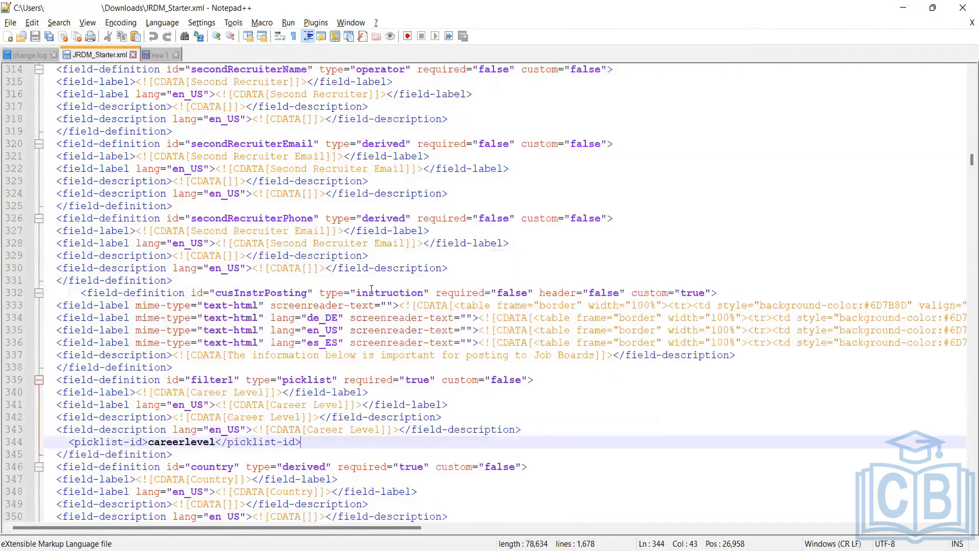
{"action": "scroll", "coordinate": [369, 291], "scroll_direction": "up", "scroll_amount": 20}
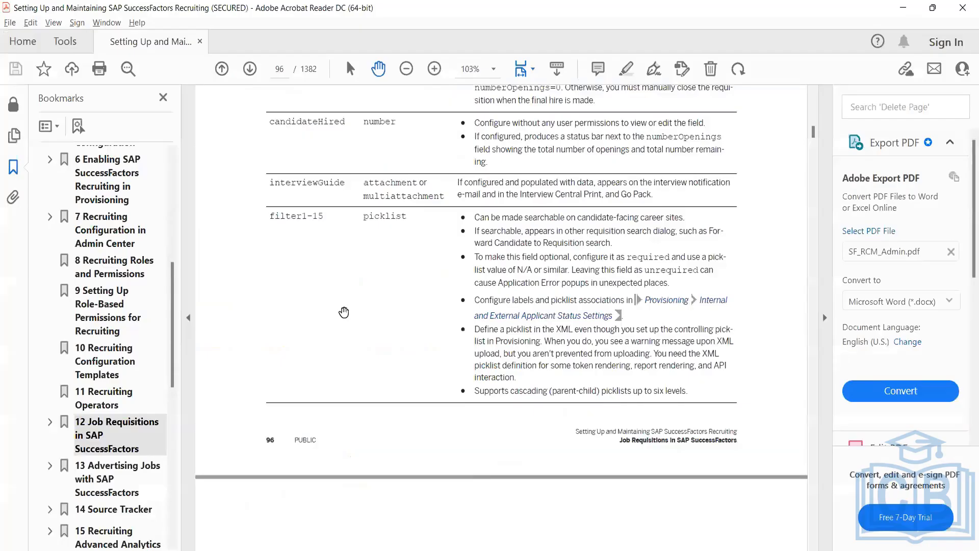
{"action": "scroll", "coordinate": [345, 312], "scroll_direction": "up", "scroll_amount": 10}
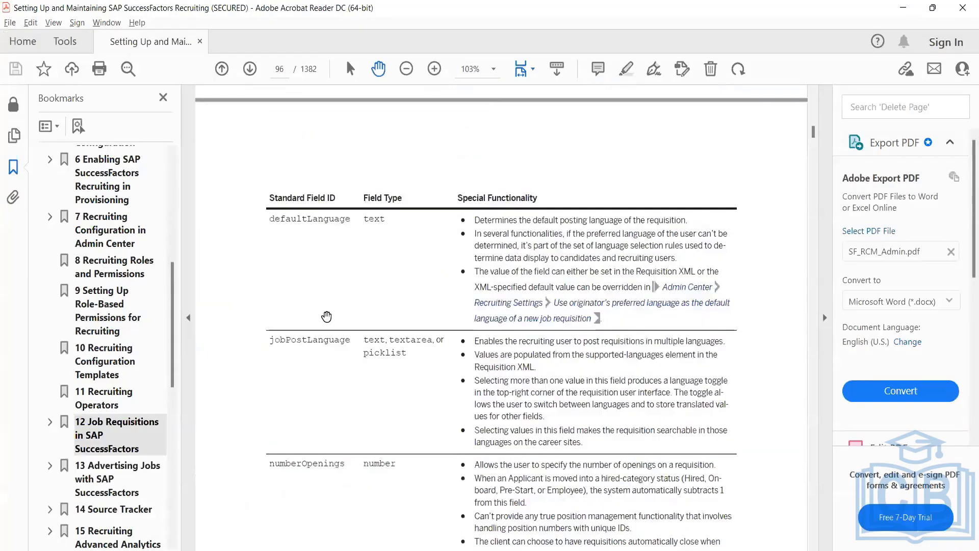
{"action": "scroll", "coordinate": [311, 326], "scroll_direction": "up", "scroll_amount": 12}
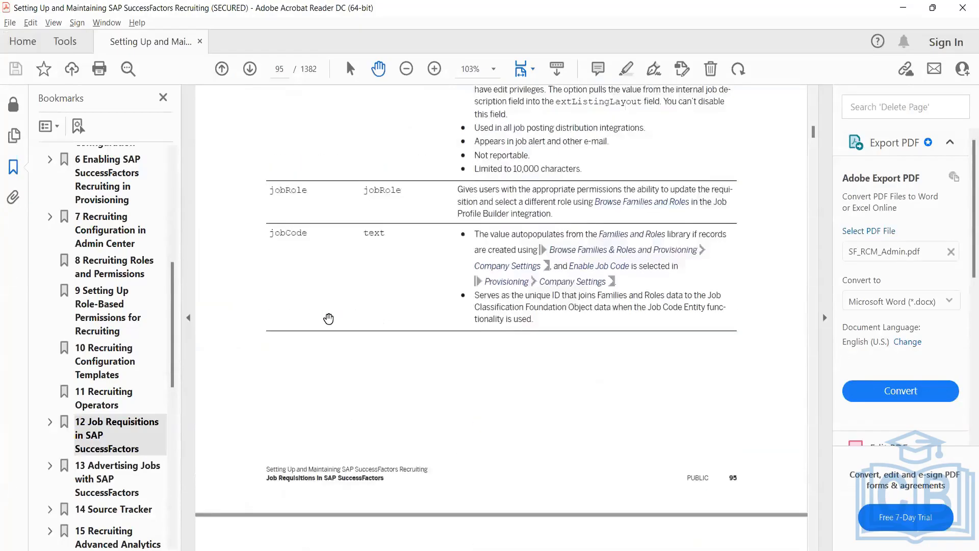
{"action": "scroll", "coordinate": [329, 319], "scroll_direction": "up", "scroll_amount": 15}
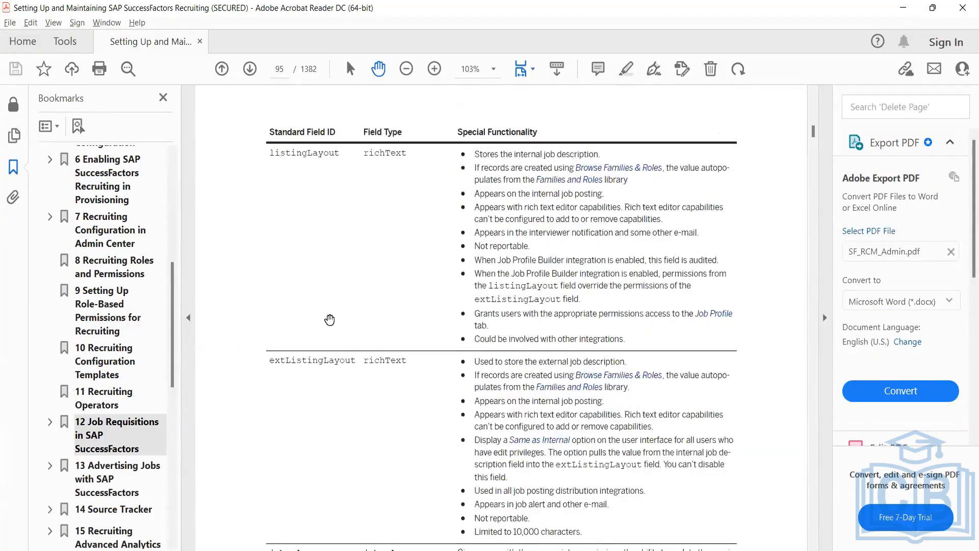
{"action": "scroll", "coordinate": [327, 306], "scroll_direction": "up", "scroll_amount": 15}
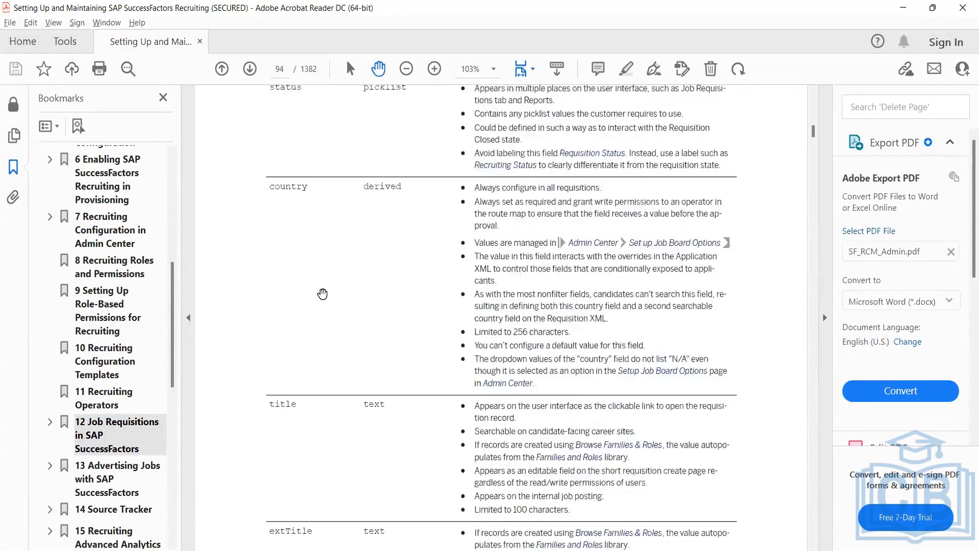
Step: Skim the guide's standard field table forward from page 94 to the customDate, customLong and customString fields on page 102
{"action": "scroll", "coordinate": [323, 316], "scroll_direction": "down", "scroll_amount": 7}
{"action": "scroll", "coordinate": [323, 321], "scroll_direction": "down", "scroll_amount": 15}
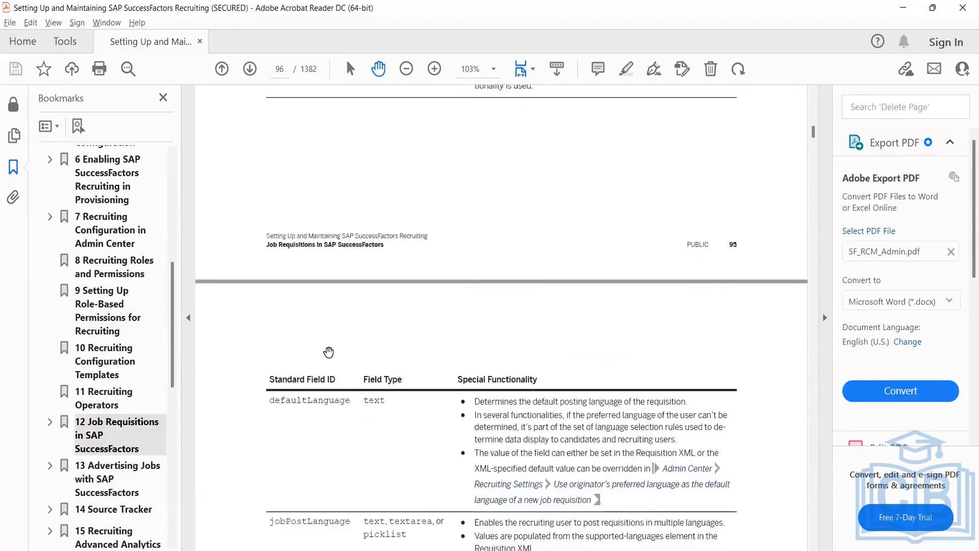
{"action": "scroll", "coordinate": [328, 352], "scroll_direction": "down", "scroll_amount": 10}
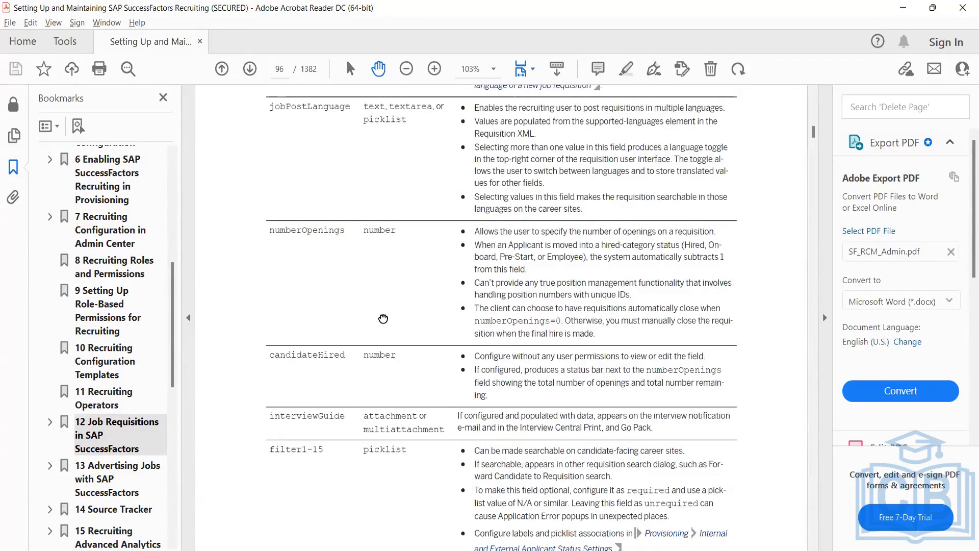
{"action": "scroll", "coordinate": [383, 319], "scroll_direction": "down", "scroll_amount": 5}
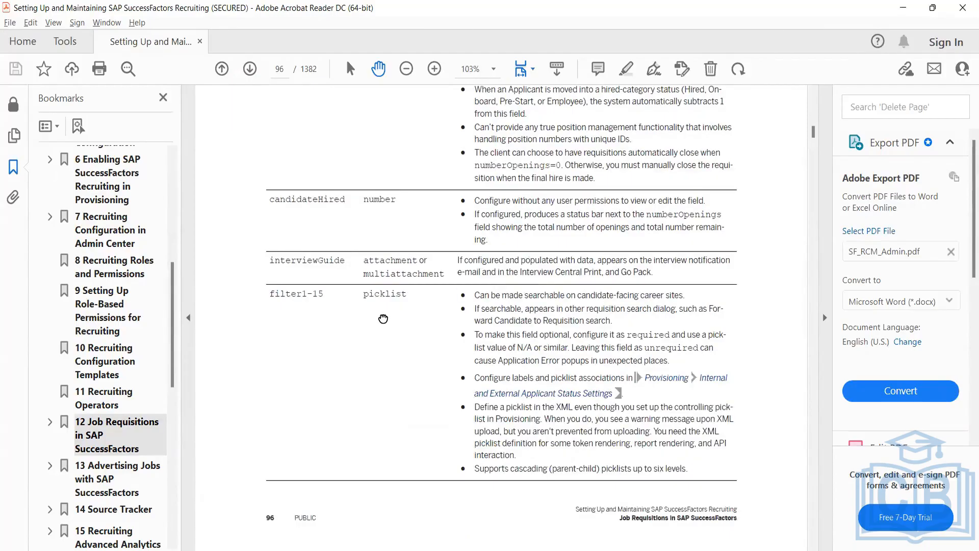
{"action": "scroll", "coordinate": [388, 360], "scroll_direction": "down", "scroll_amount": 20}
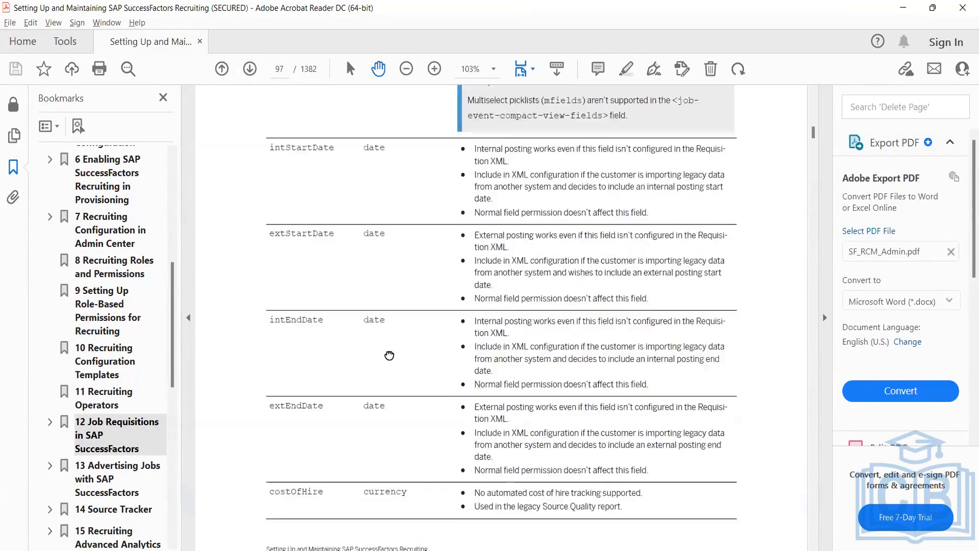
{"action": "scroll", "coordinate": [389, 354], "scroll_direction": "down", "scroll_amount": 20}
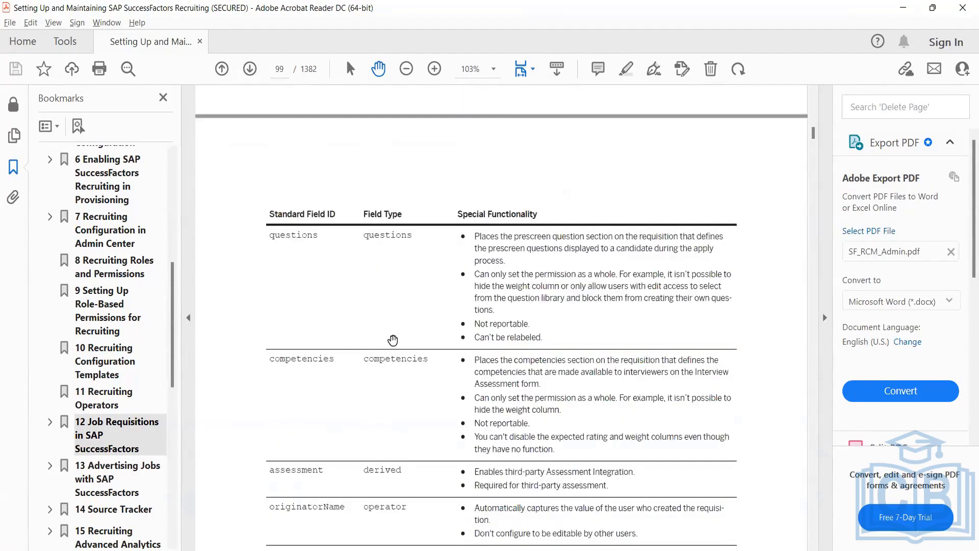
{"action": "scroll", "coordinate": [393, 340], "scroll_direction": "down", "scroll_amount": 20}
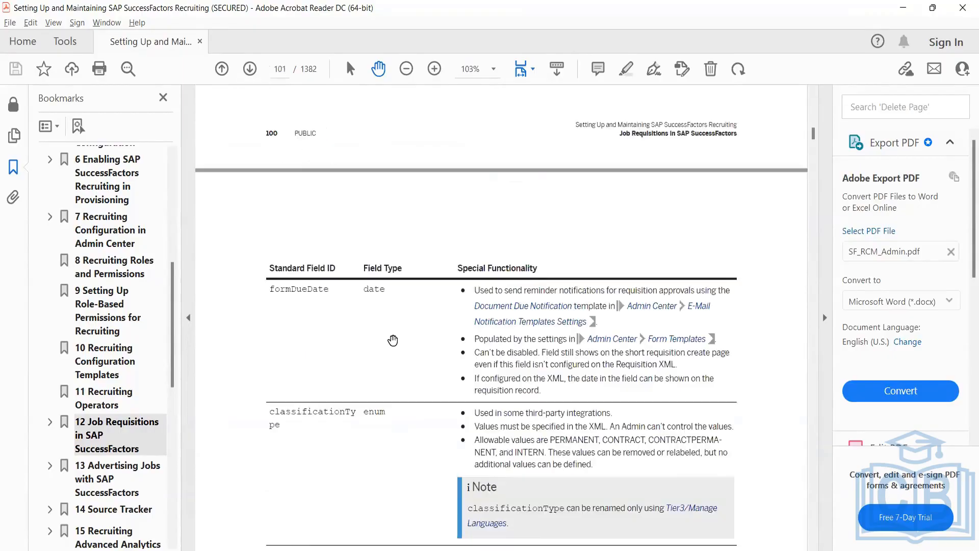
{"action": "scroll", "coordinate": [392, 340], "scroll_direction": "down", "scroll_amount": 20}
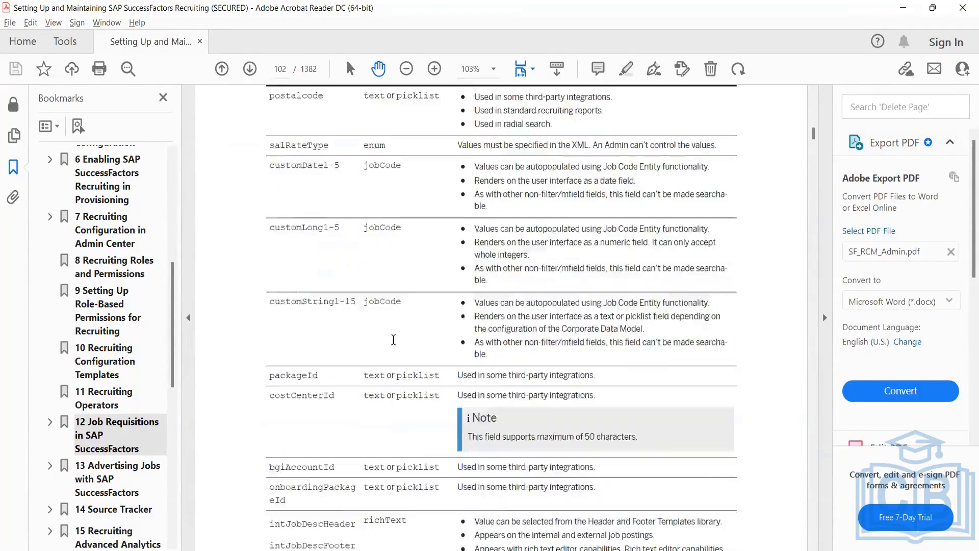
{"action": "scroll", "coordinate": [392, 340], "scroll_direction": "up", "scroll_amount": 10}
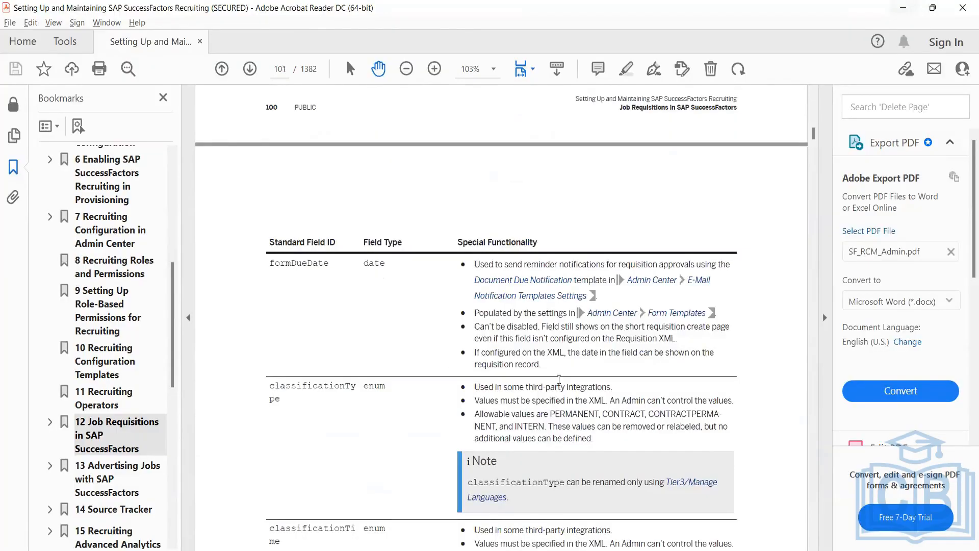
Step: Switch to the new Job Requisition Template page in the browser and name the template "Testing Job Req"
{"action": "key", "text": "alt+Tab"}
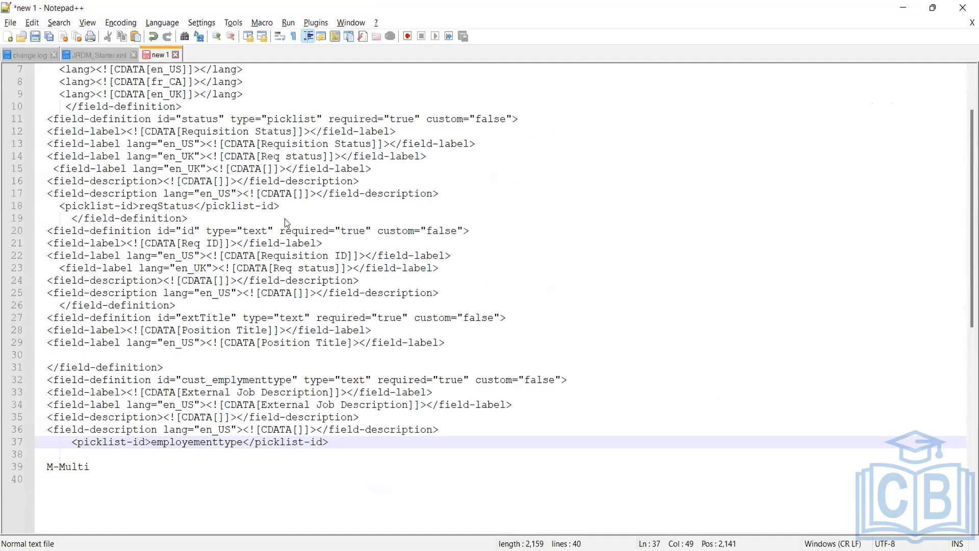
{"action": "key", "text": "alt+Tab"}
{"action": "left_click", "coordinate": [142, 235]}
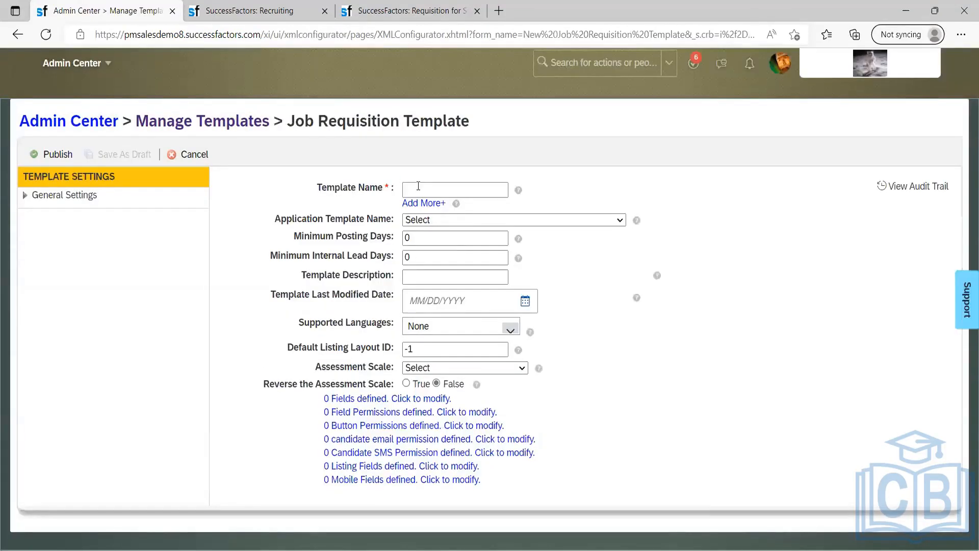
{"action": "left_click", "coordinate": [418, 186]}
{"action": "type", "text": "C"}
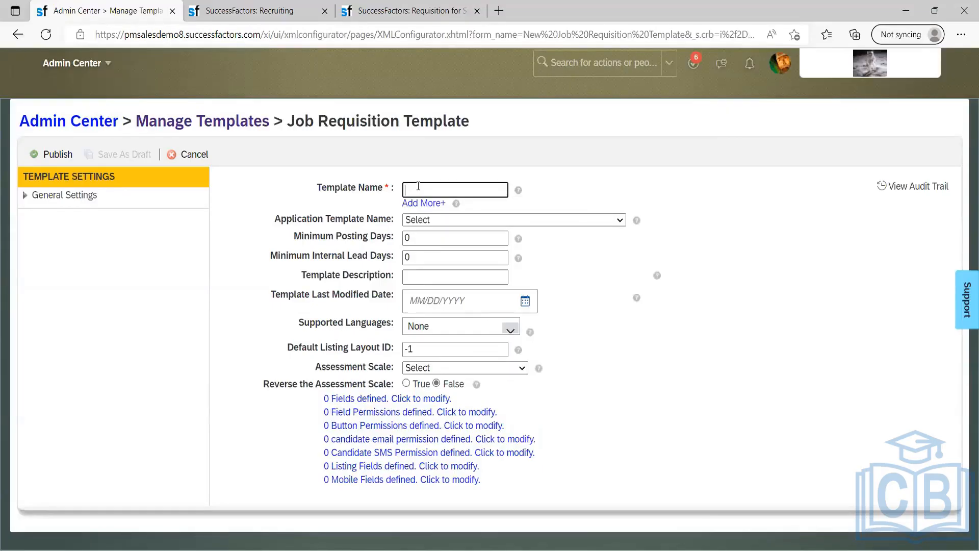
{"action": "type", "text": "esting Job RE"}
{"action": "key", "text": "BackSpace"}
{"action": "type", "text": "q"}
{"action": "left_click", "coordinate": [350, 238]}
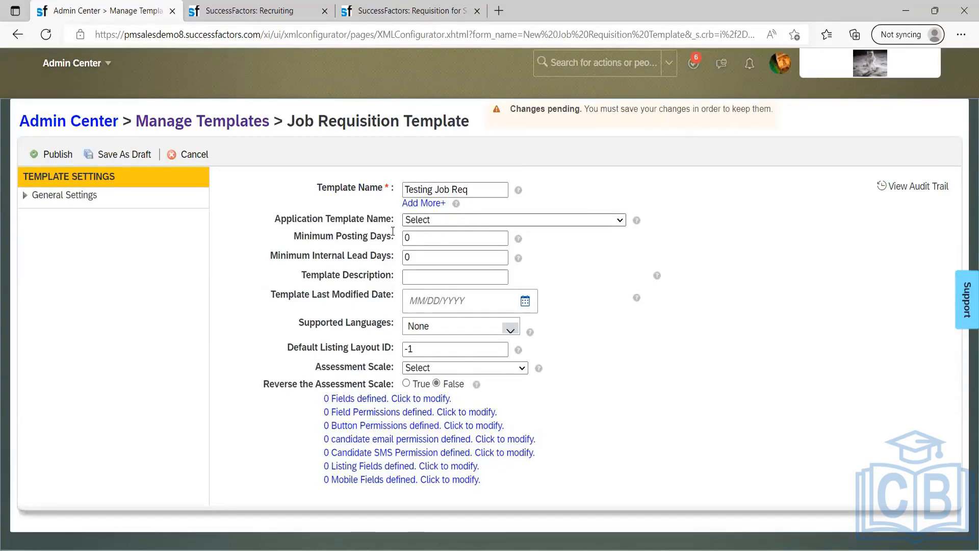
Step: Open the template's field definitions and add a new standard field
{"action": "left_click", "coordinate": [337, 400]}
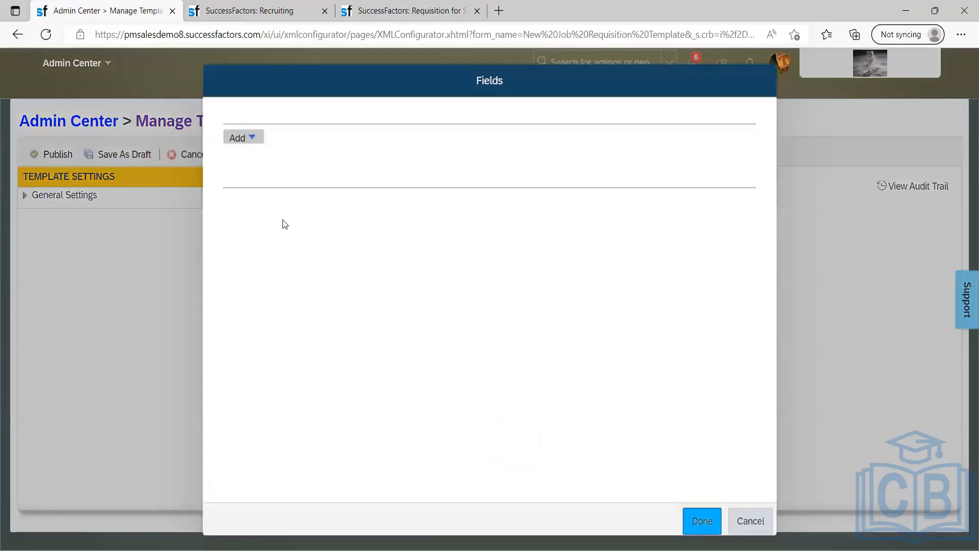
{"action": "left_click", "coordinate": [250, 139]}
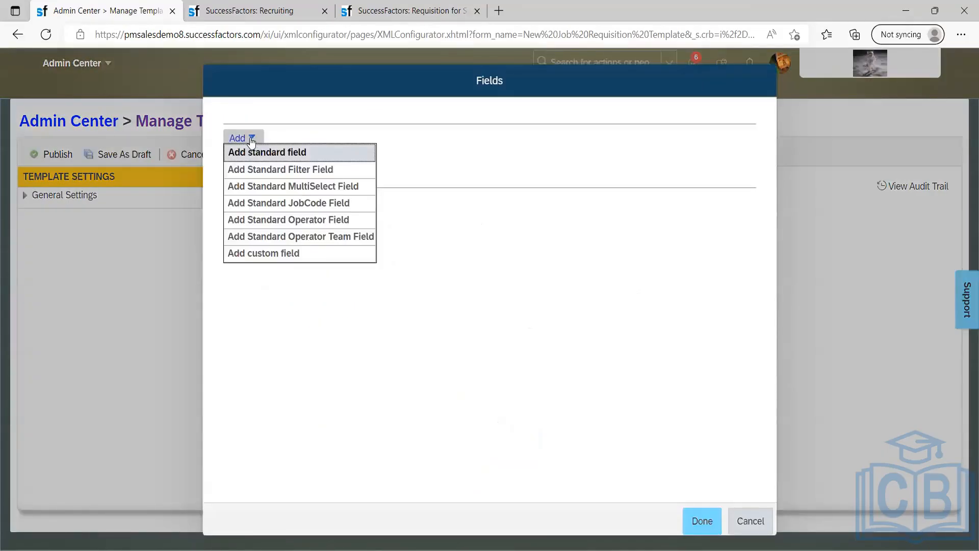
{"action": "left_click", "coordinate": [252, 139]}
{"action": "left_click", "coordinate": [251, 140]}
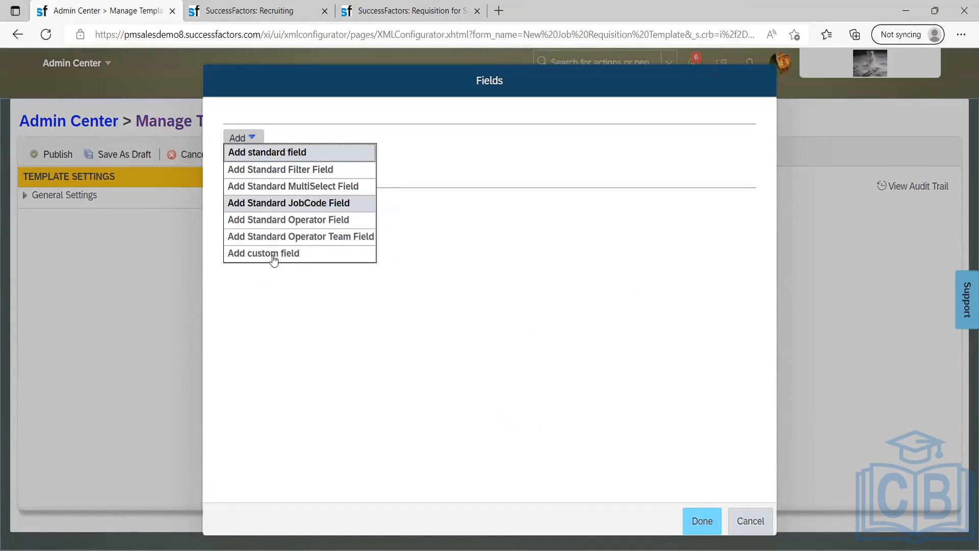
{"action": "left_click", "coordinate": [286, 157]}
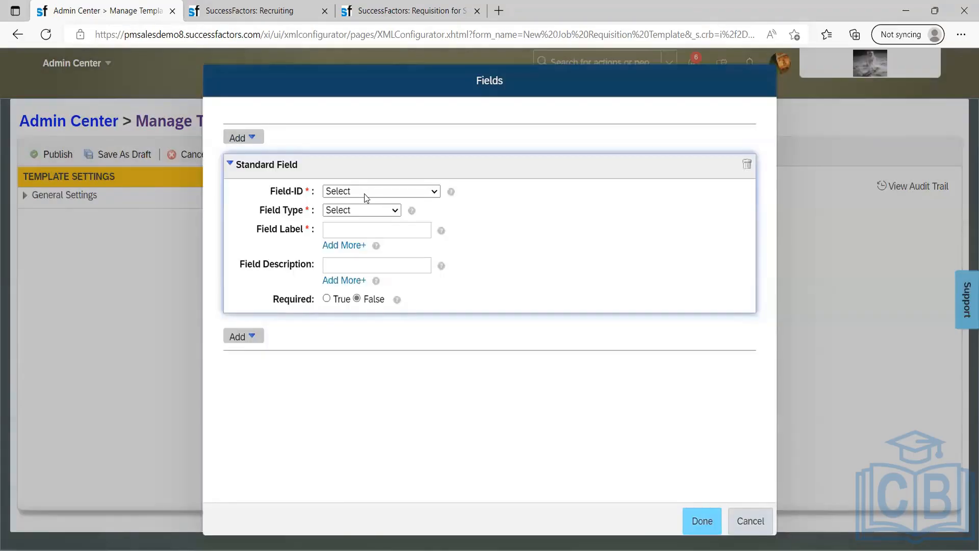
Step: Review the available Field-ID options for the new standard field, from actualStartDate through vpOfStaffingPhone
{"action": "left_click", "coordinate": [365, 194]}
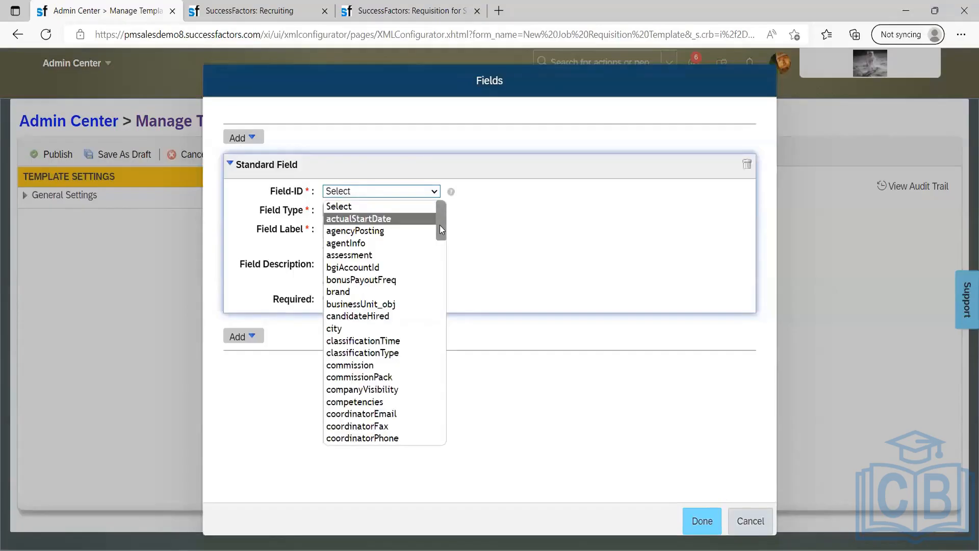
{"action": "scroll", "coordinate": [433, 428], "scroll_direction": "down", "scroll_amount": 15}
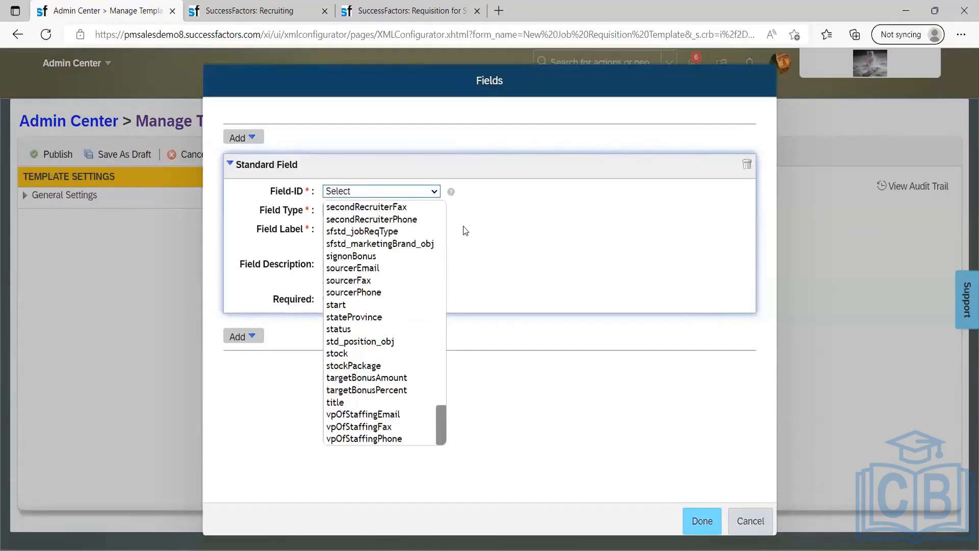
{"action": "scroll", "coordinate": [441, 214], "scroll_direction": "up", "scroll_amount": 15}
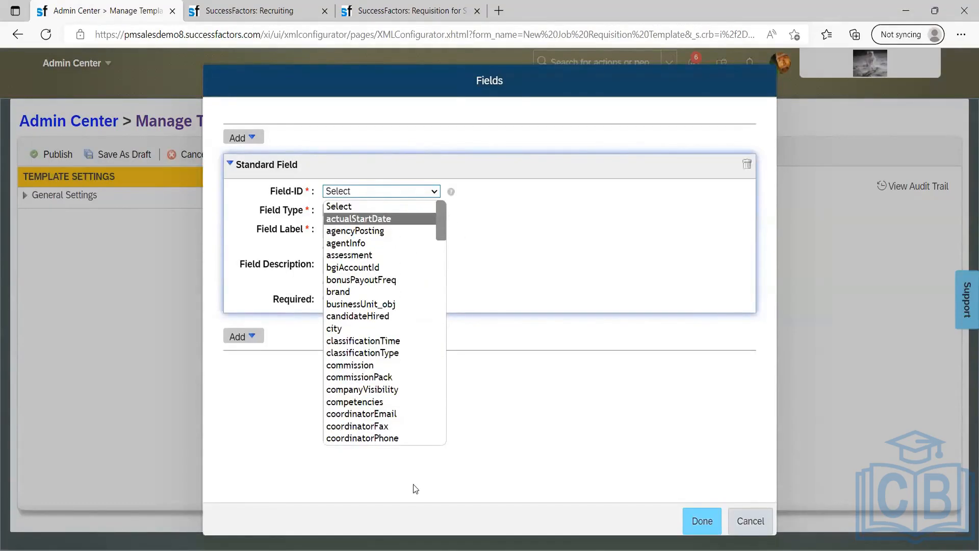
{"action": "scroll", "coordinate": [413, 485], "scroll_direction": "down", "scroll_amount": 15}
{"action": "scroll", "coordinate": [443, 188], "scroll_direction": "up", "scroll_amount": 15}
{"action": "scroll", "coordinate": [355, 301], "scroll_direction": "down", "scroll_amount": 4}
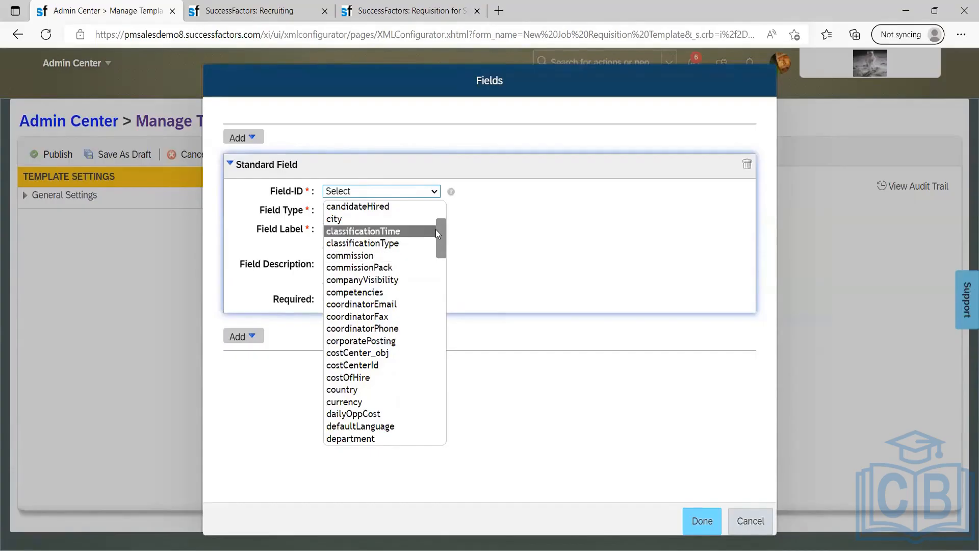
{"action": "scroll", "coordinate": [387, 325], "scroll_direction": "down", "scroll_amount": 2}
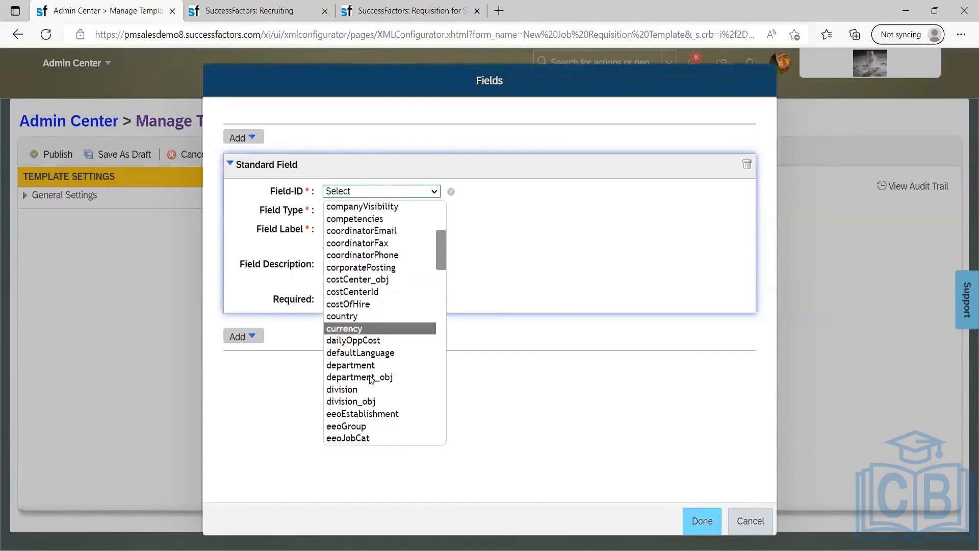
{"action": "scroll", "coordinate": [373, 354], "scroll_direction": "down", "scroll_amount": 7}
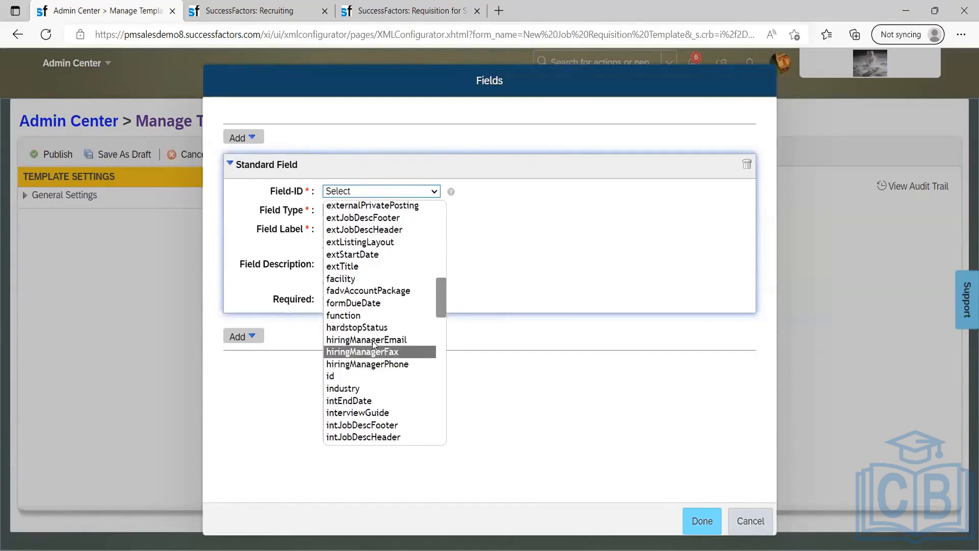
Step: Set the standard field's Field-ID to id and its Field Type to text
{"action": "left_click", "coordinate": [351, 388]}
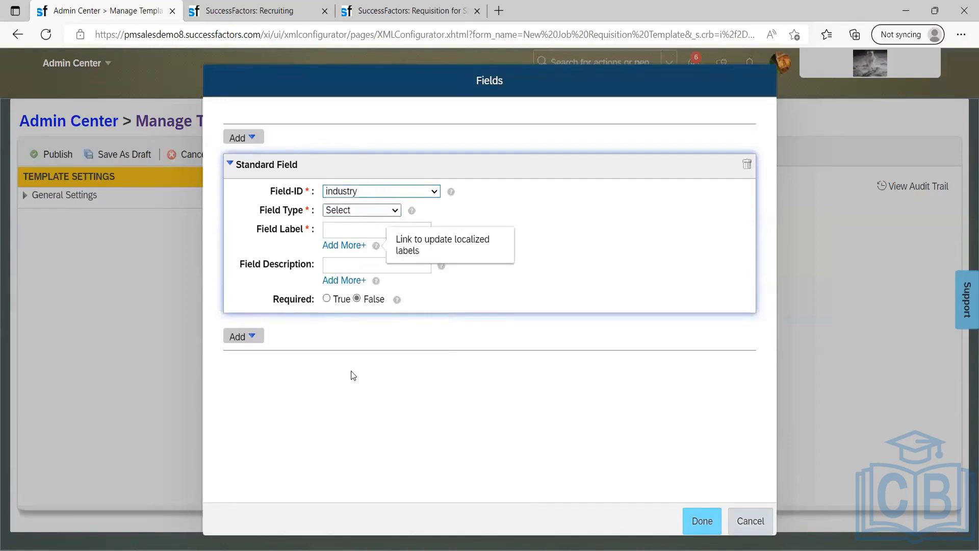
{"action": "left_click", "coordinate": [352, 191]}
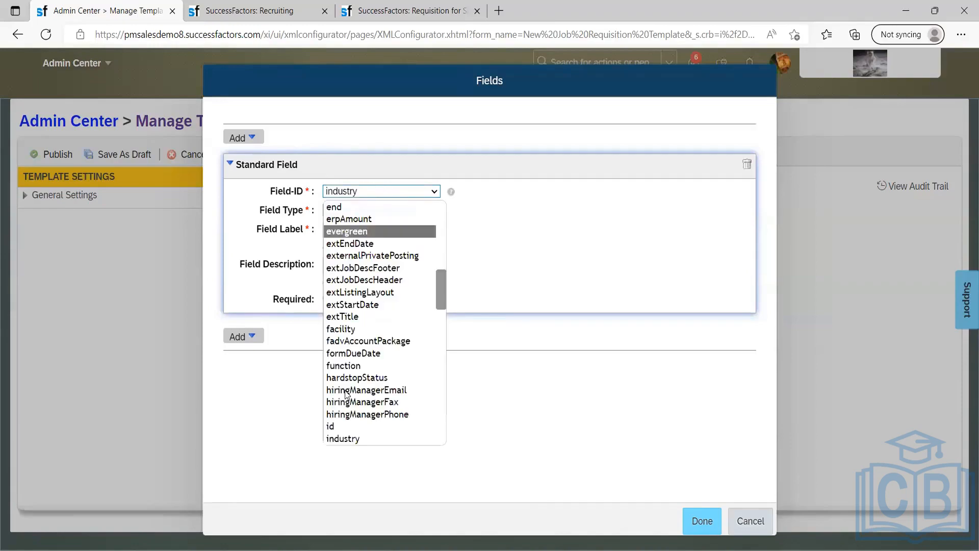
{"action": "key", "text": "Return"}
{"action": "left_click", "coordinate": [354, 211]}
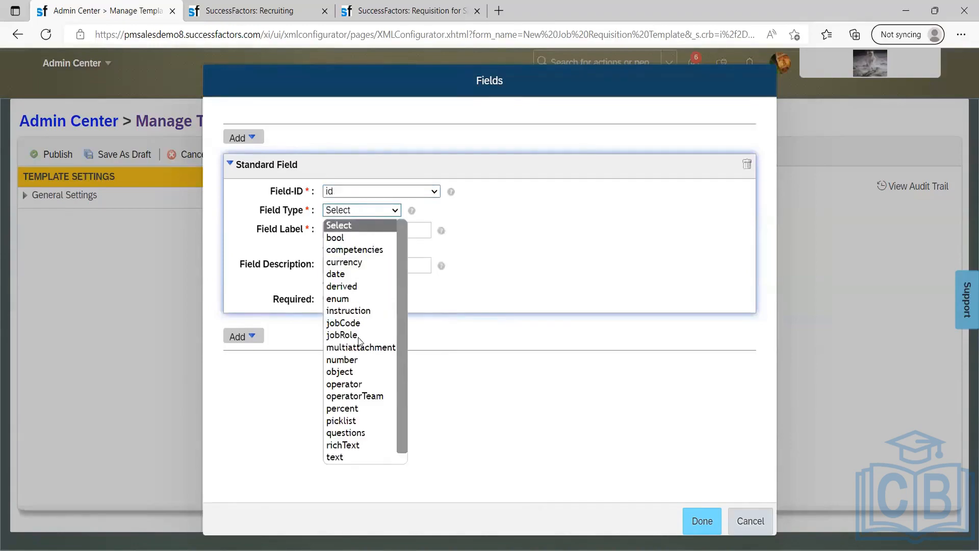
{"action": "left_click", "coordinate": [353, 455]}
Step: Label the standard field "Requisition ID" and enter "Job Requisition" as its description
{"action": "left_click", "coordinate": [356, 227]}
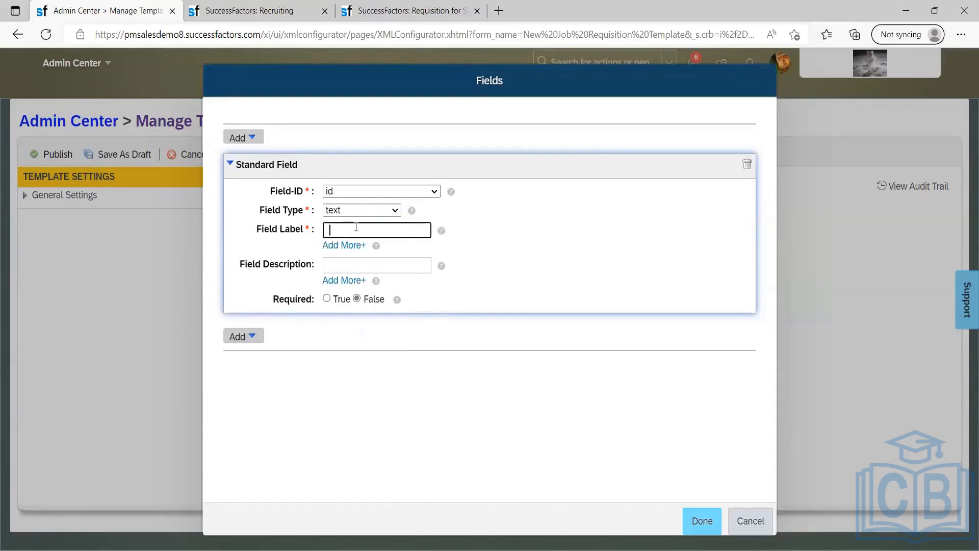
{"action": "type", "text": "equisition ID"}
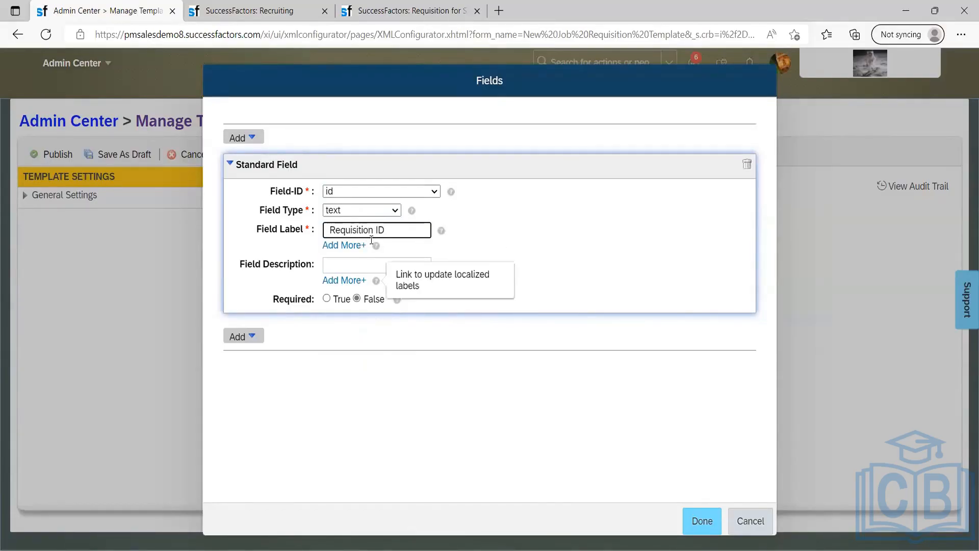
{"action": "left_click", "coordinate": [370, 266]}
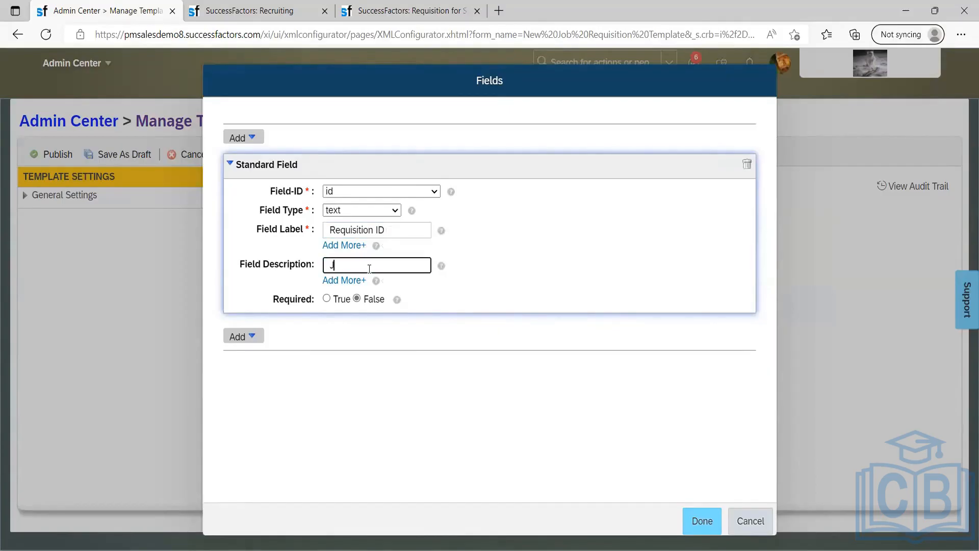
{"action": "type", "text": "Job Requisition"}
{"action": "left_click", "coordinate": [343, 302]}
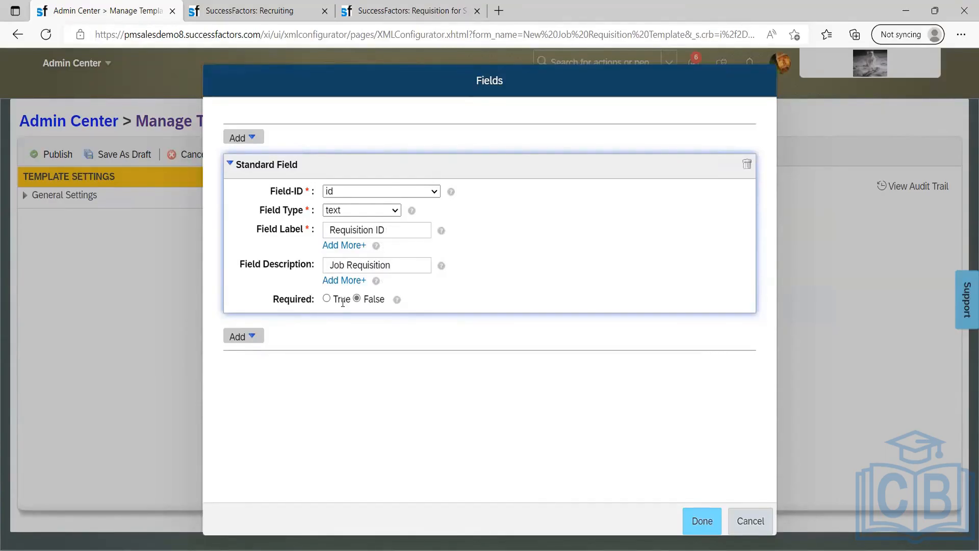
Step: Change the standard field's Field-ID to status
{"action": "left_click", "coordinate": [387, 191]}
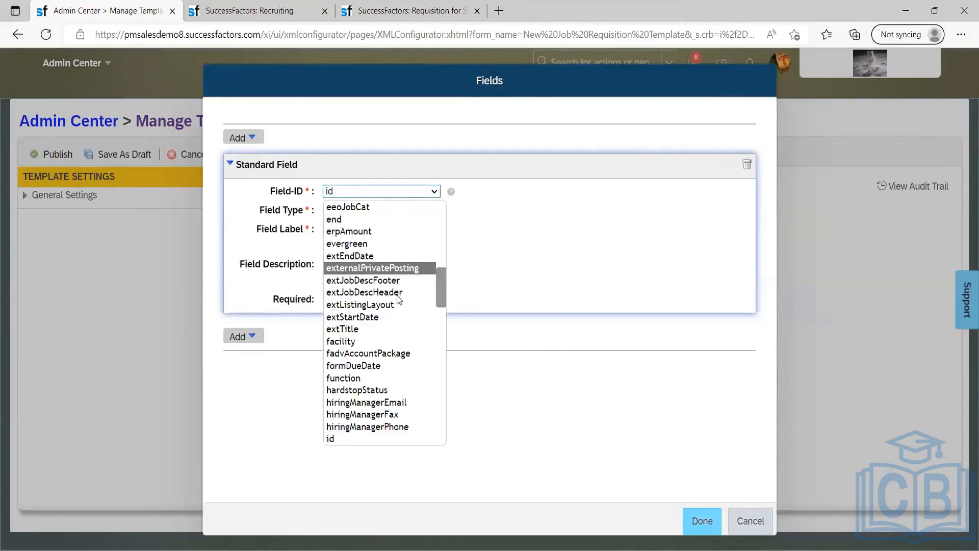
{"action": "scroll", "coordinate": [380, 238], "scroll_direction": "up", "scroll_amount": 5}
{"action": "scroll", "coordinate": [380, 238], "scroll_direction": "up", "scroll_amount": 2}
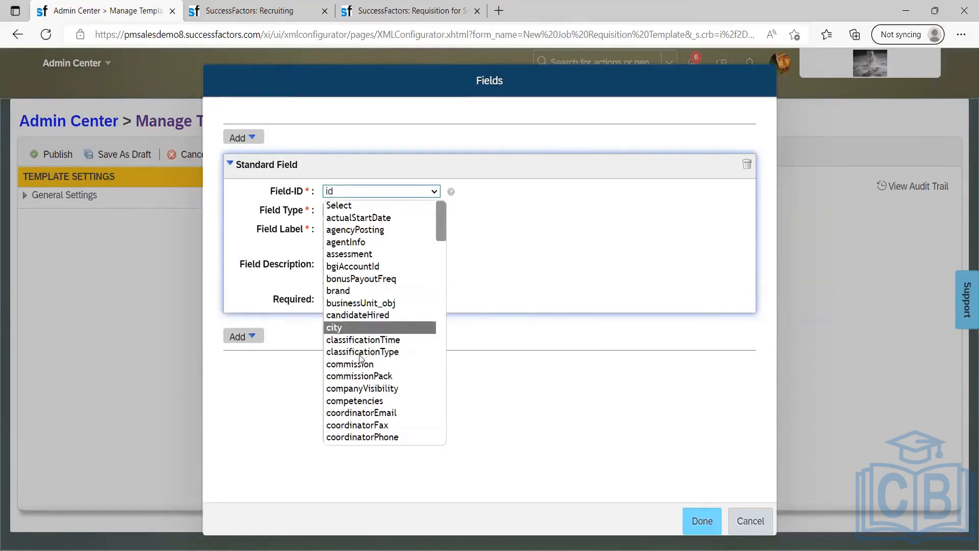
{"action": "scroll", "coordinate": [361, 355], "scroll_direction": "down", "scroll_amount": 5}
{"action": "key", "text": "s"}
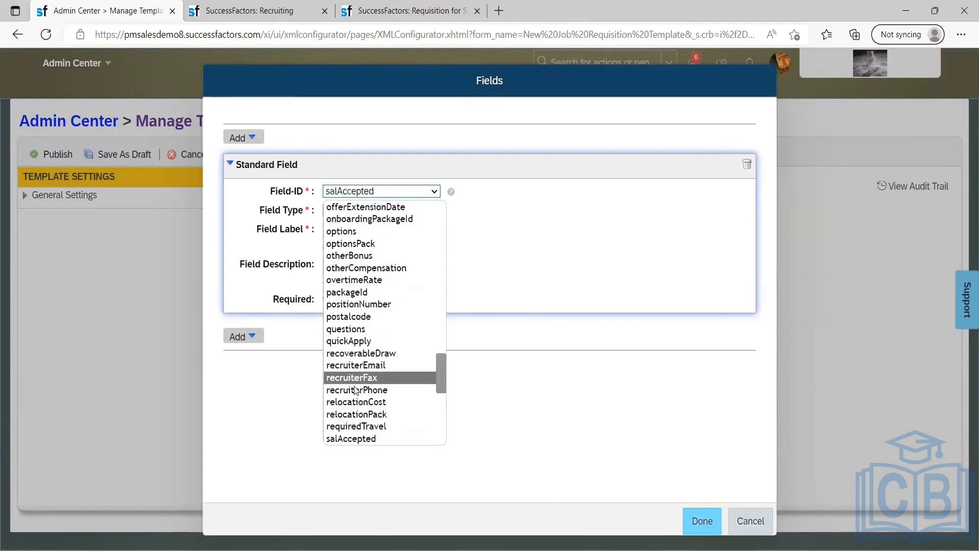
{"action": "scroll", "coordinate": [370, 357], "scroll_direction": "down", "scroll_amount": 3}
{"action": "scroll", "coordinate": [370, 356], "scroll_direction": "down", "scroll_amount": 1}
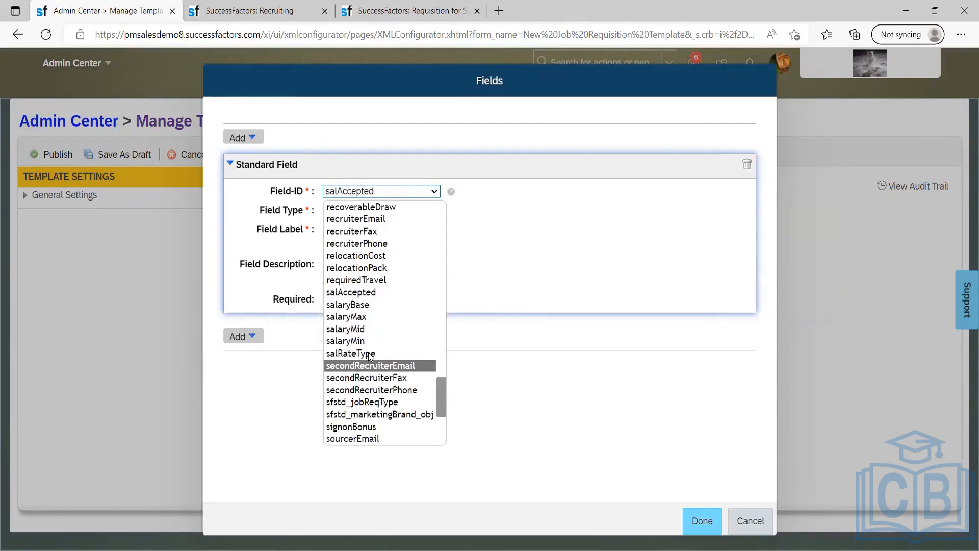
{"action": "scroll", "coordinate": [371, 356], "scroll_direction": "down", "scroll_amount": 3}
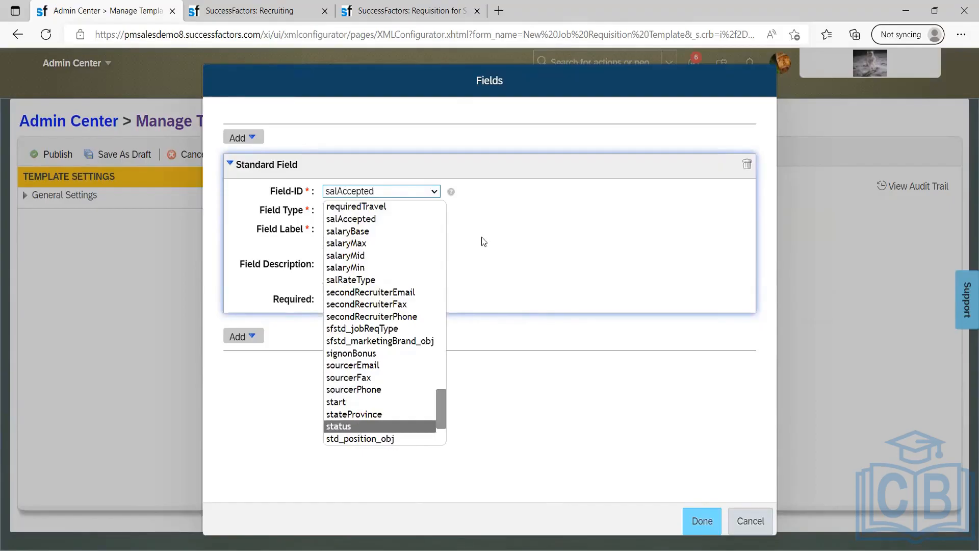
{"action": "key", "text": "Return"}
Step: Review the Field Type options available for the status field, including bool, jobCode and picklist
{"action": "left_click", "coordinate": [361, 210]}
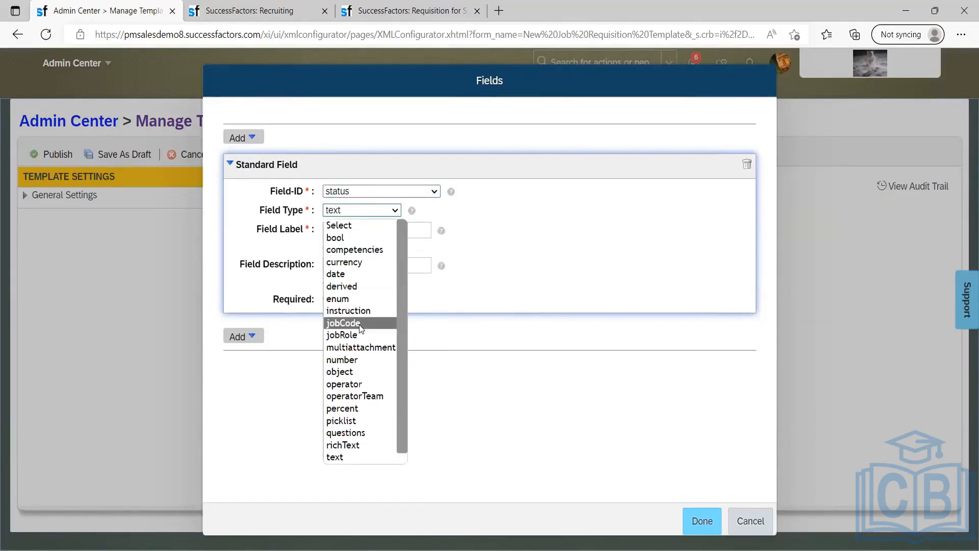
{"action": "left_click", "coordinate": [360, 420]}
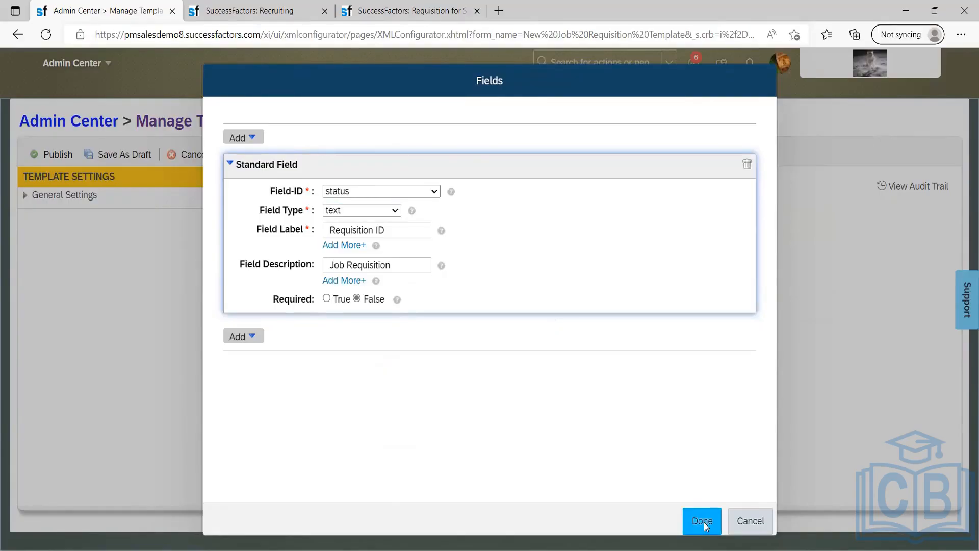
{"action": "left_click", "coordinate": [395, 212]}
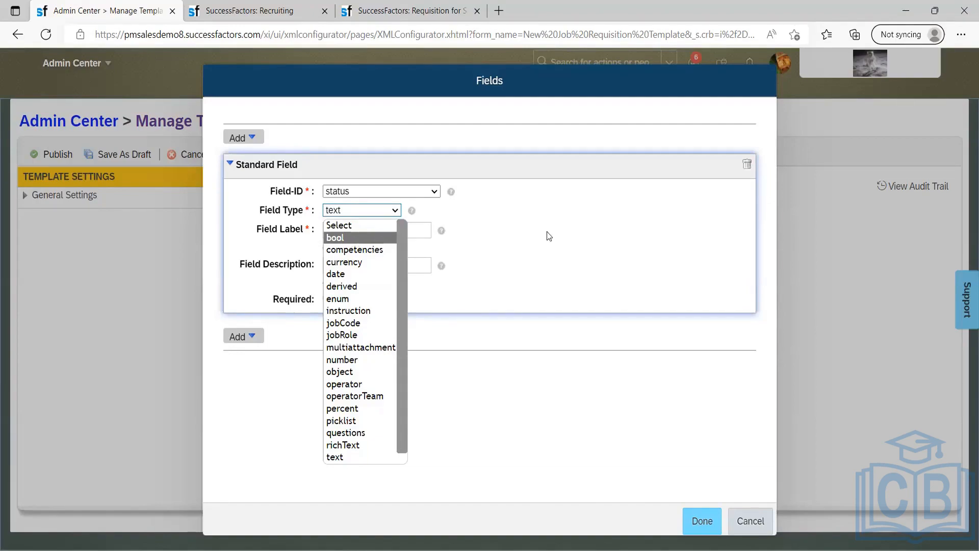
{"action": "left_click", "coordinate": [572, 226]}
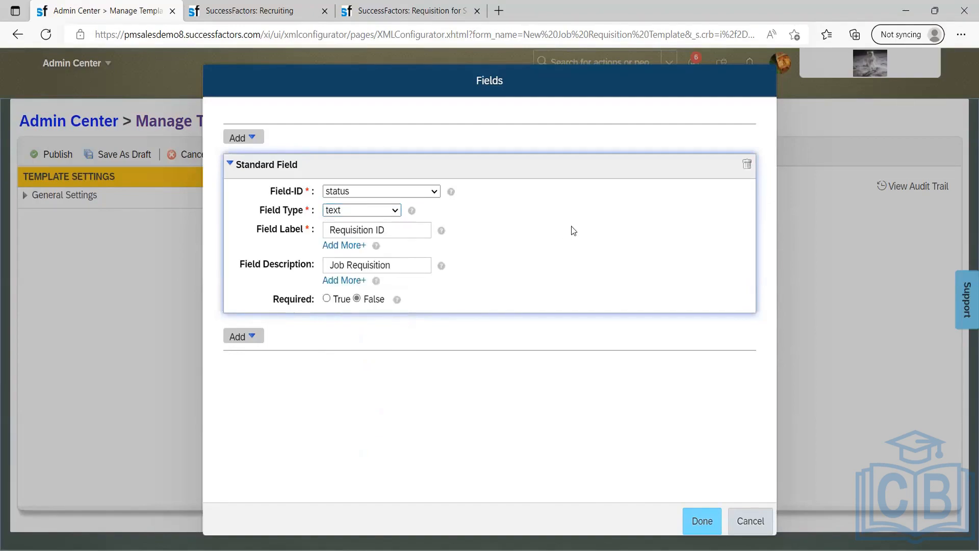
{"action": "left_click", "coordinate": [390, 212]}
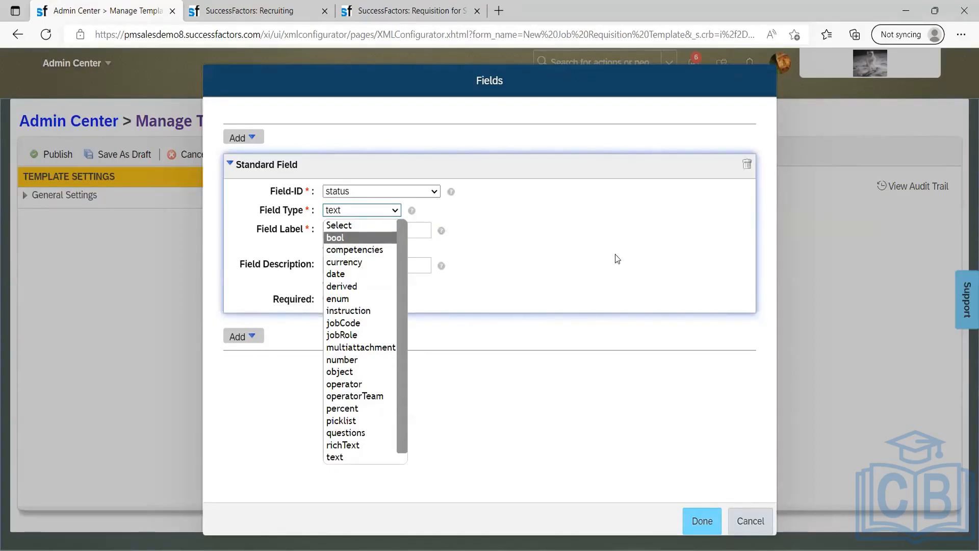
{"action": "left_click", "coordinate": [555, 228]}
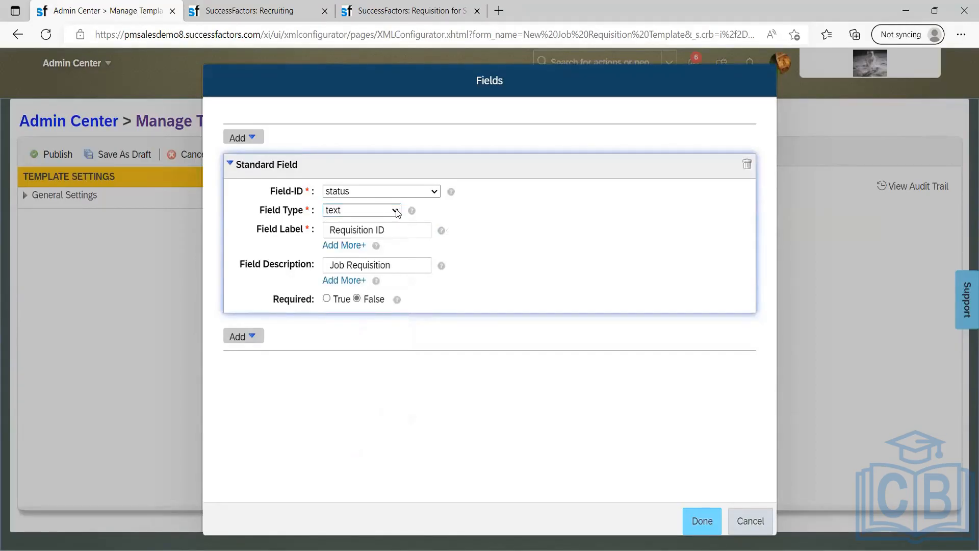
Step: Switch the status field's type to currency, to date, and finally to derived
{"action": "left_click", "coordinate": [359, 210]}
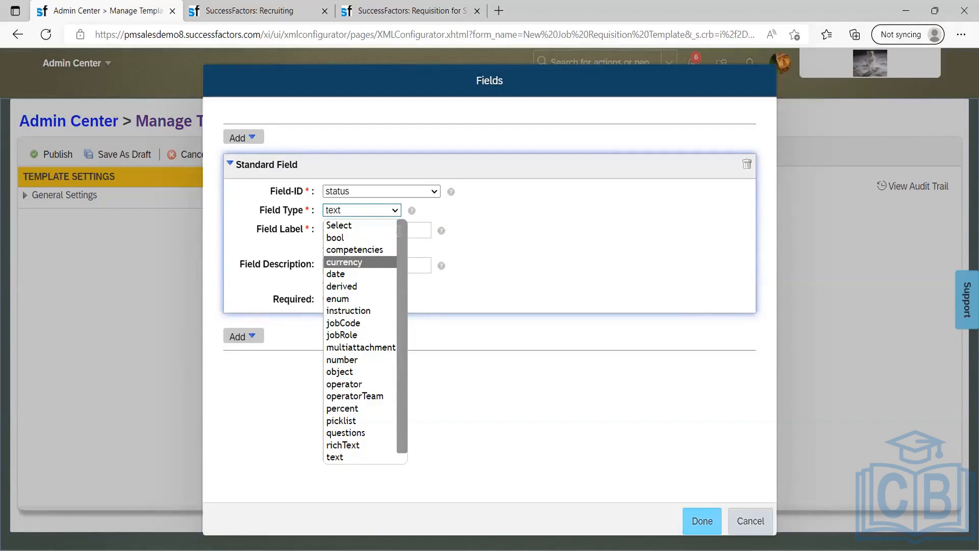
{"action": "key", "text": "Return"}
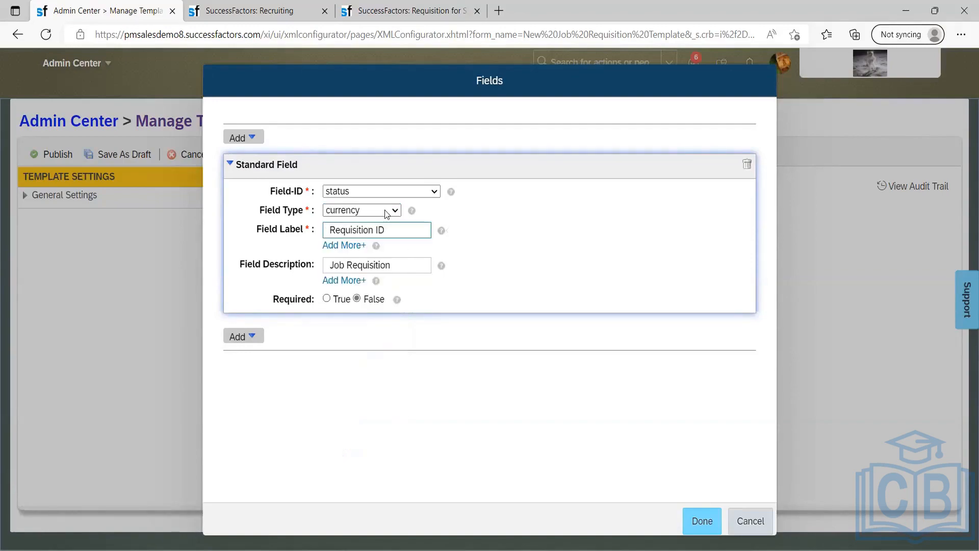
{"action": "key", "text": "Tab"}
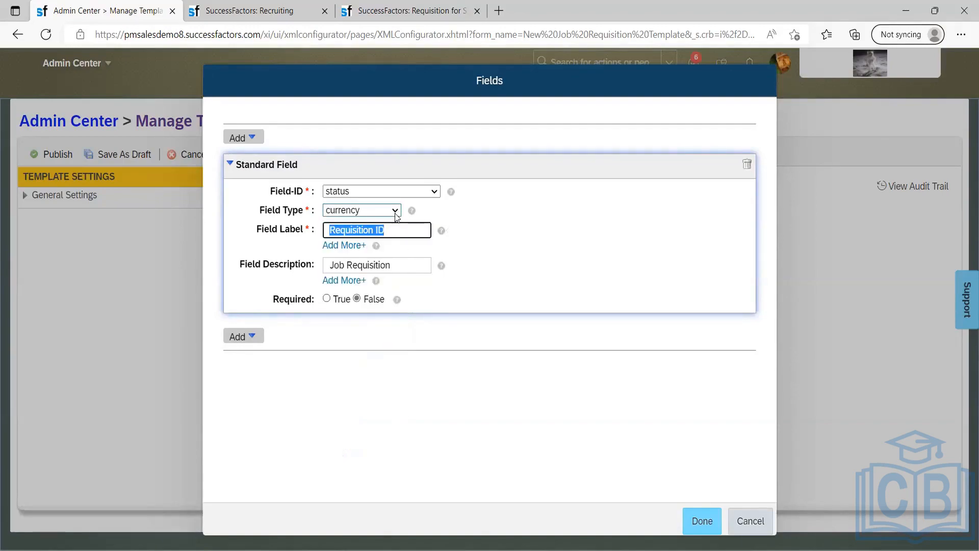
{"action": "left_click", "coordinate": [396, 211]}
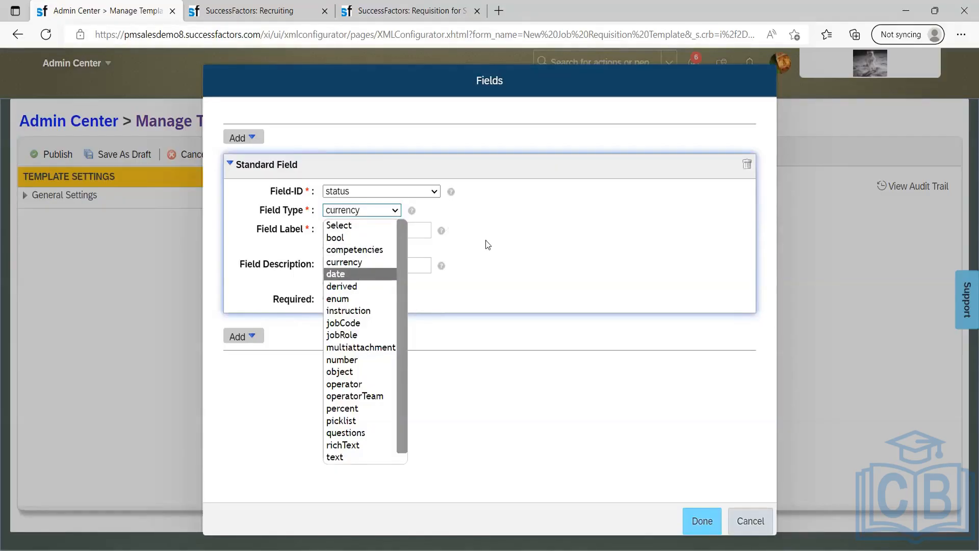
{"action": "key", "text": "Return"}
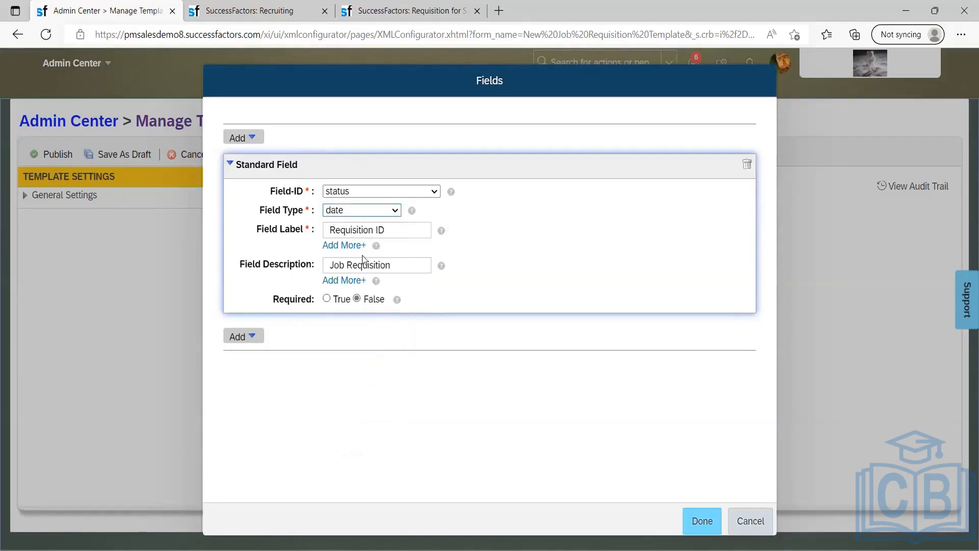
{"action": "left_click", "coordinate": [362, 211]}
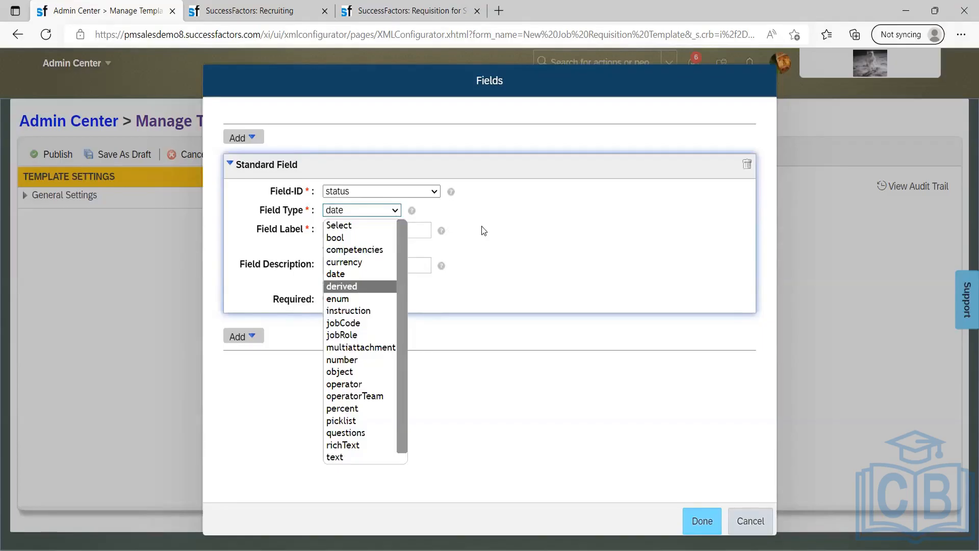
{"action": "key", "text": "Return"}
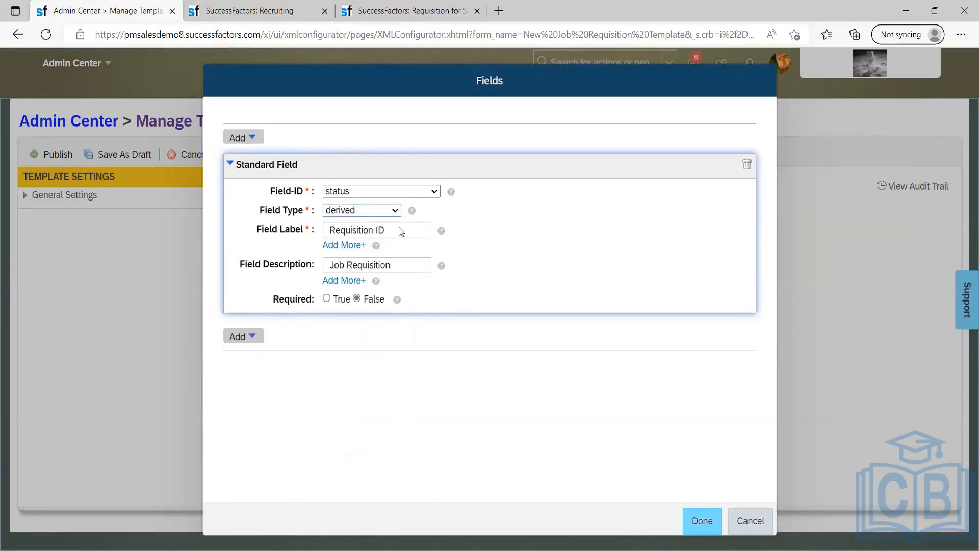
Step: Keep the status field's type as derived, switch to the SuccessFactors Recruiting PDF guide, and examine which standard fields use the derived type
{"action": "left_click", "coordinate": [396, 212]}
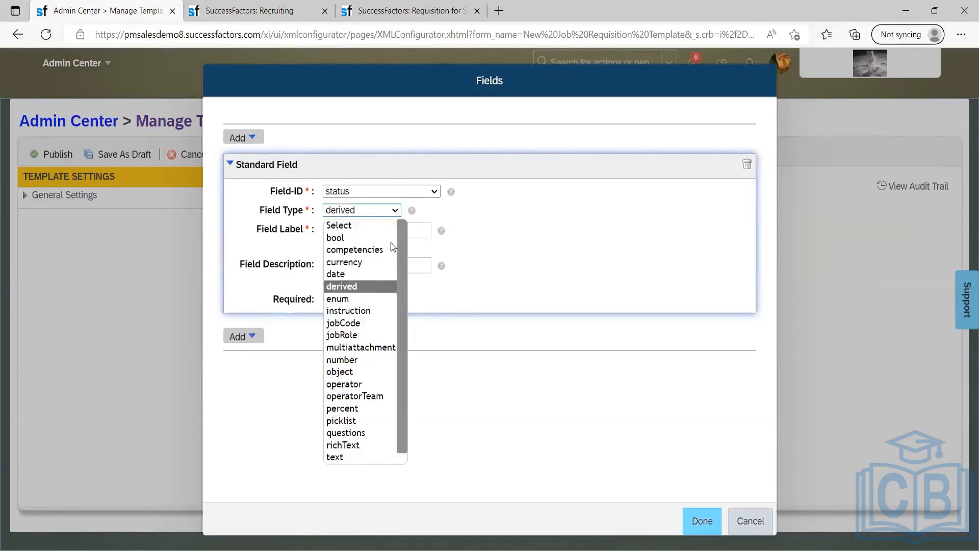
{"action": "left_click", "coordinate": [366, 286]}
{"action": "key", "text": "alt+Tab"}
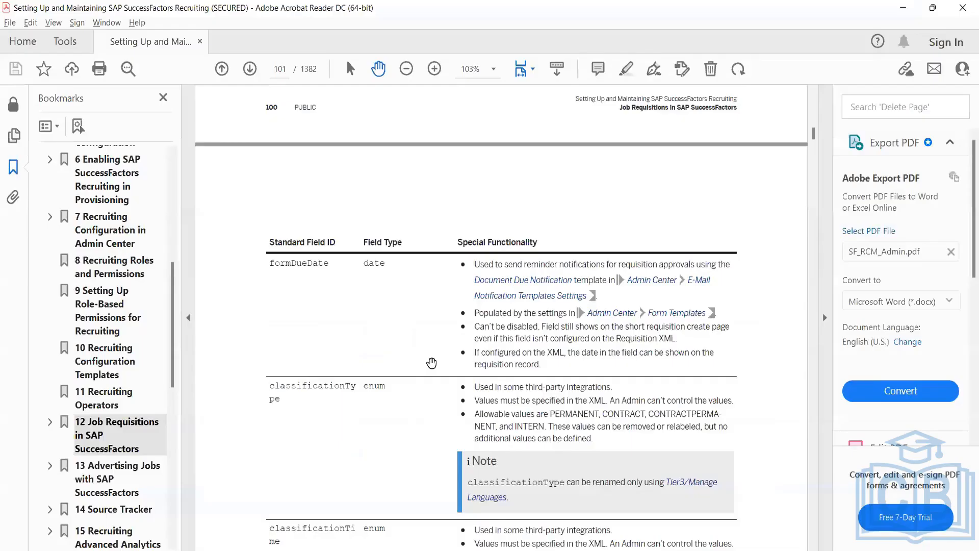
{"action": "scroll", "coordinate": [432, 363], "scroll_direction": "up", "scroll_amount": 10}
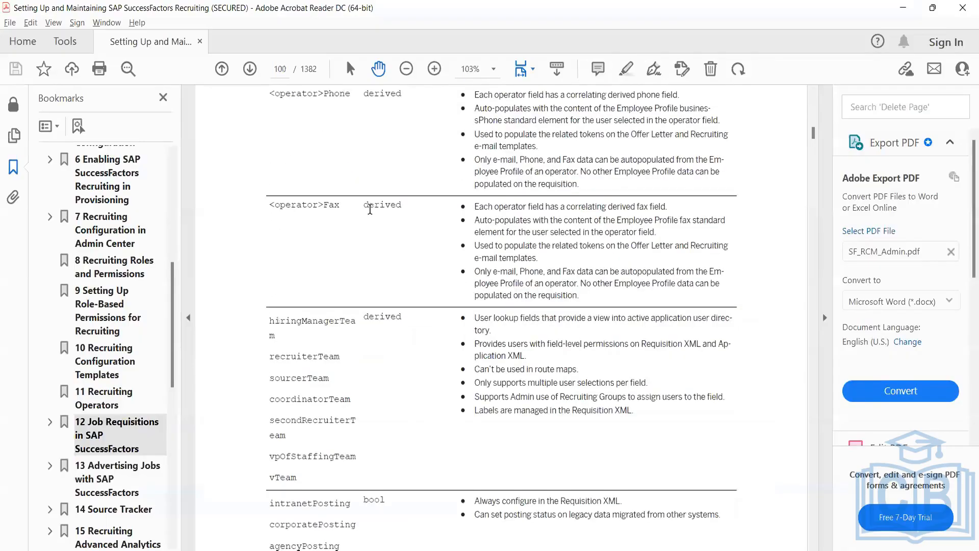
{"action": "left_click_drag", "start_coordinate": [369, 208], "coordinate": [404, 208]}
{"action": "left_click_drag", "start_coordinate": [424, 324], "coordinate": [423, 322]}
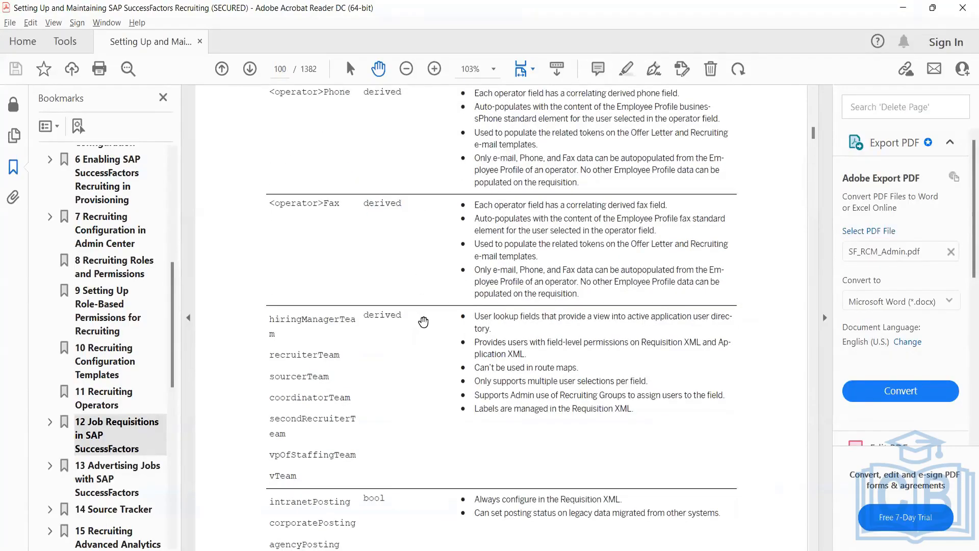
{"action": "scroll", "coordinate": [423, 323], "scroll_direction": "up", "scroll_amount": 18}
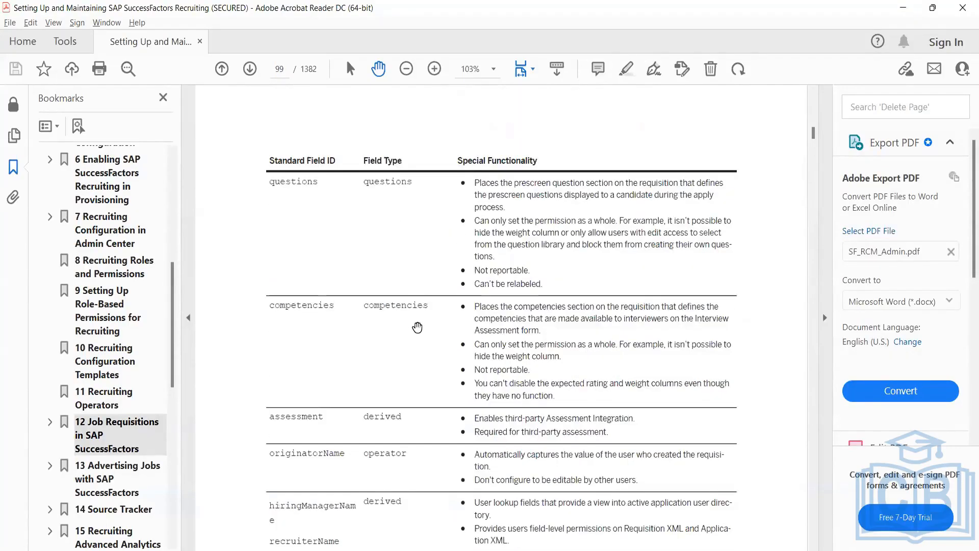
{"action": "scroll", "coordinate": [417, 327], "scroll_direction": "up", "scroll_amount": 15}
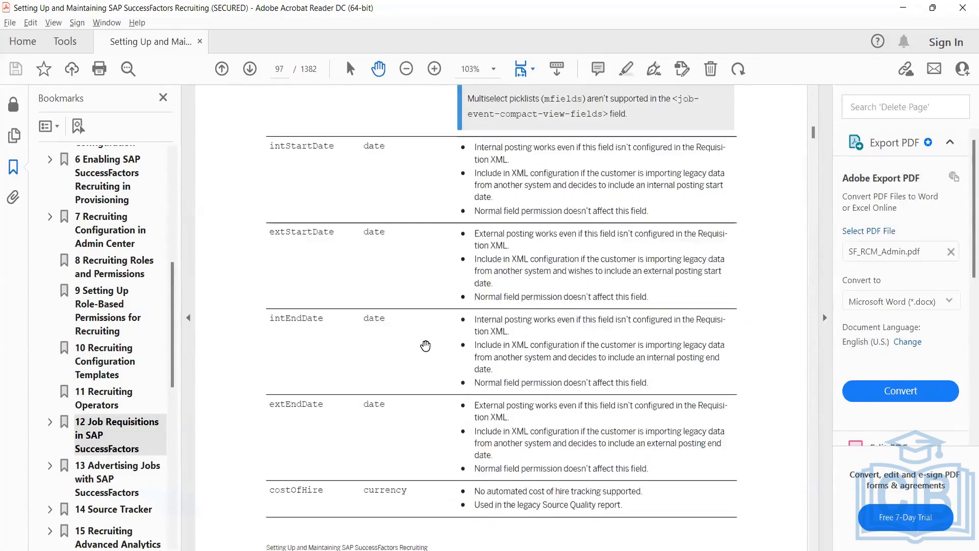
{"action": "scroll", "coordinate": [425, 345], "scroll_direction": "up", "scroll_amount": 15}
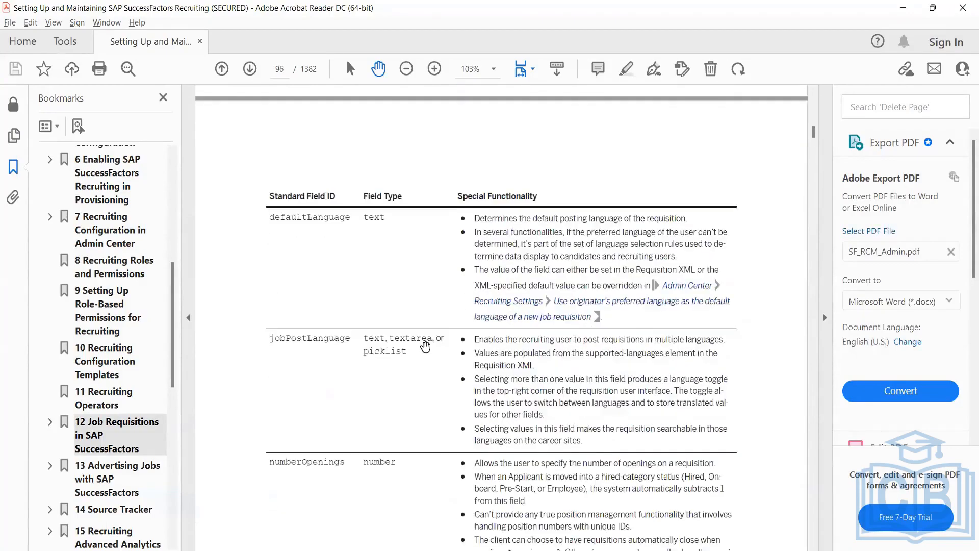
{"action": "scroll", "coordinate": [426, 346], "scroll_direction": "up", "scroll_amount": 11}
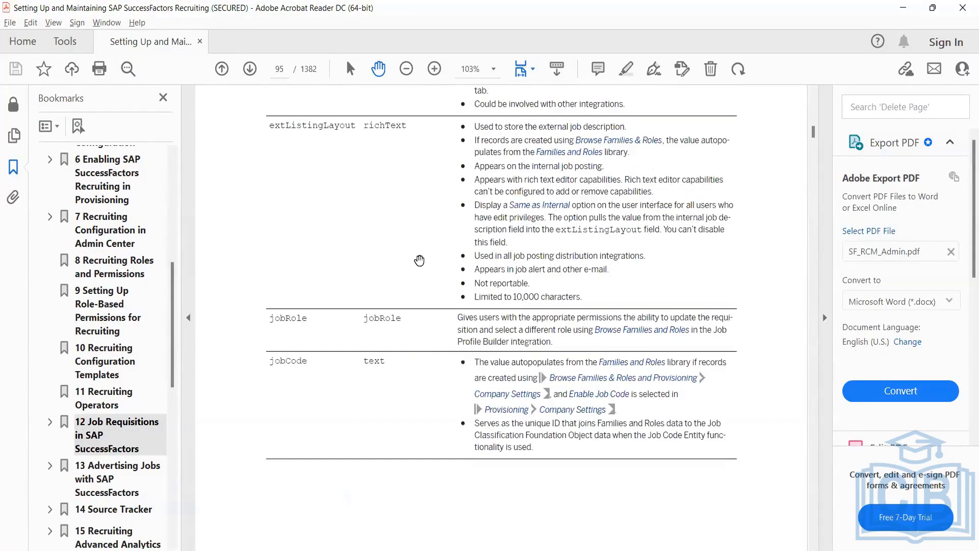
{"action": "scroll", "coordinate": [420, 260], "scroll_direction": "up", "scroll_amount": 10}
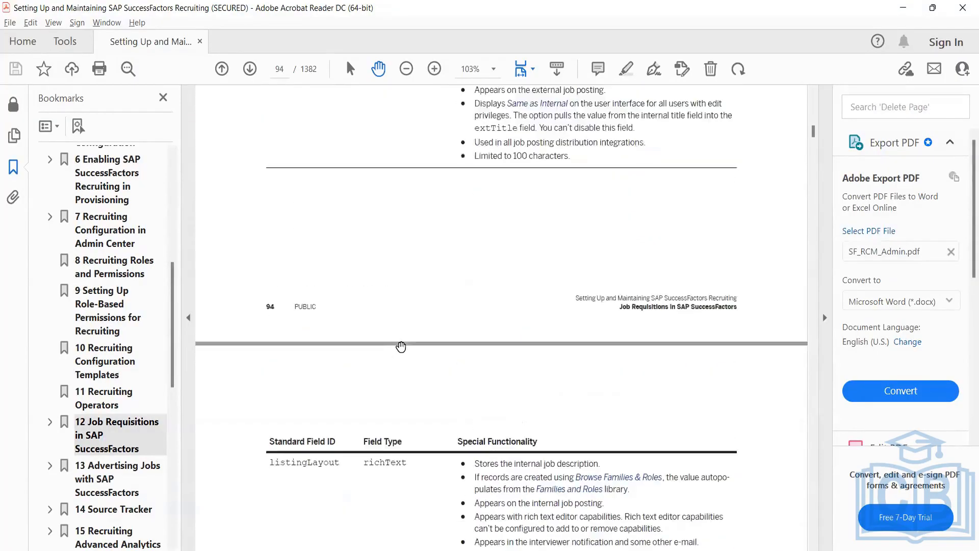
{"action": "scroll", "coordinate": [403, 345], "scroll_direction": "up", "scroll_amount": 6}
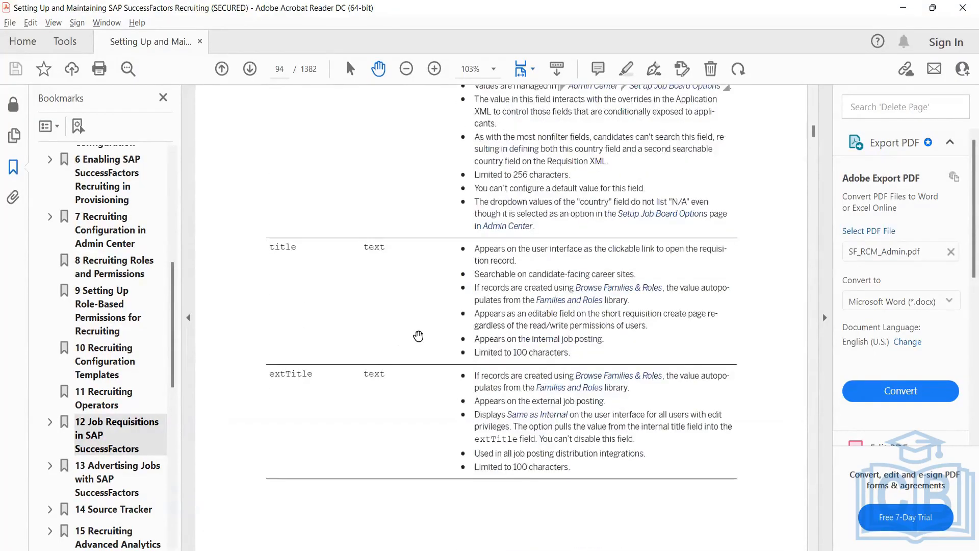
{"action": "scroll", "coordinate": [418, 336], "scroll_direction": "up", "scroll_amount": 6}
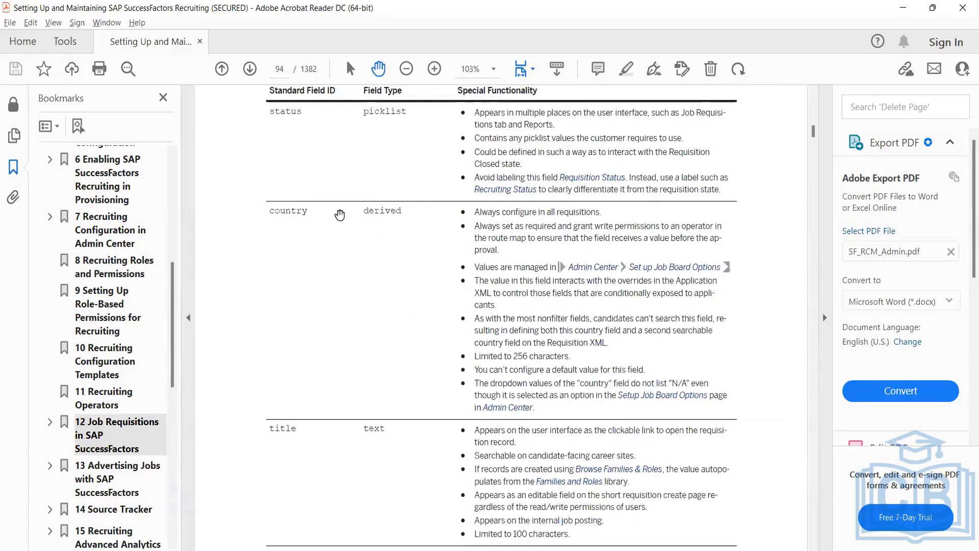
{"action": "triple_click", "coordinate": [374, 214]}
{"action": "left_click", "coordinate": [403, 349]}
Step: Review the guide's preceding sections on the ID attribute, template name elements and job requisition template configuration procedure
{"action": "scroll", "coordinate": [403, 349], "scroll_direction": "up", "scroll_amount": 10}
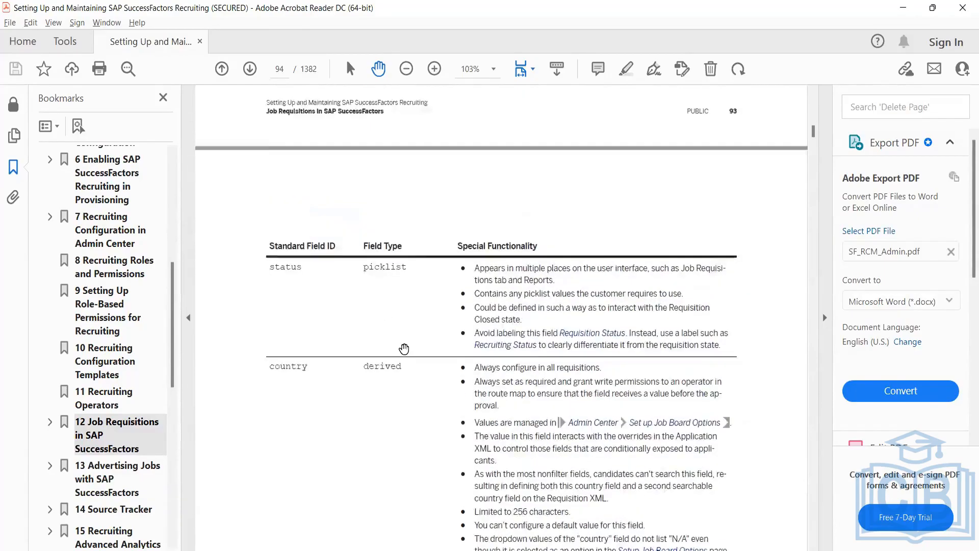
{"action": "scroll", "coordinate": [404, 346], "scroll_direction": "up", "scroll_amount": 15}
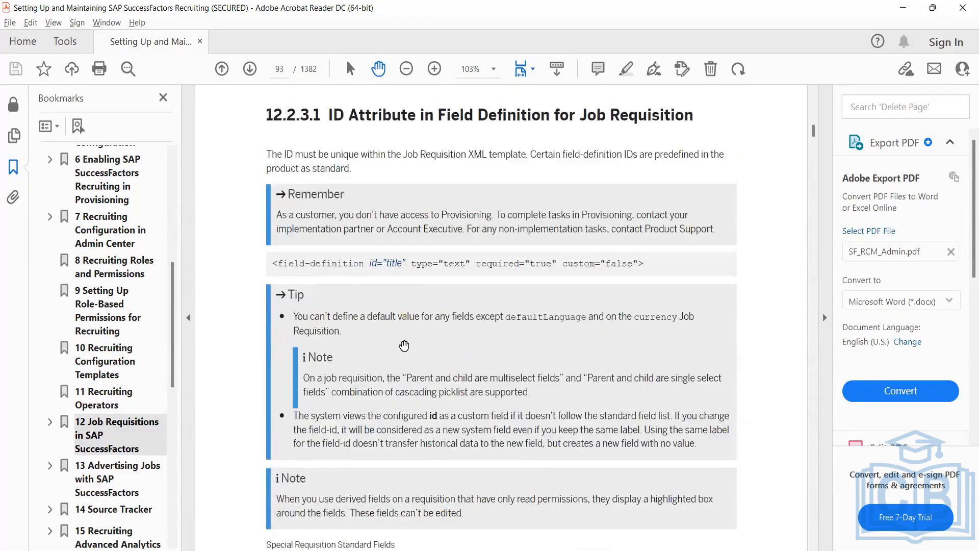
{"action": "scroll", "coordinate": [404, 345], "scroll_direction": "up", "scroll_amount": 15}
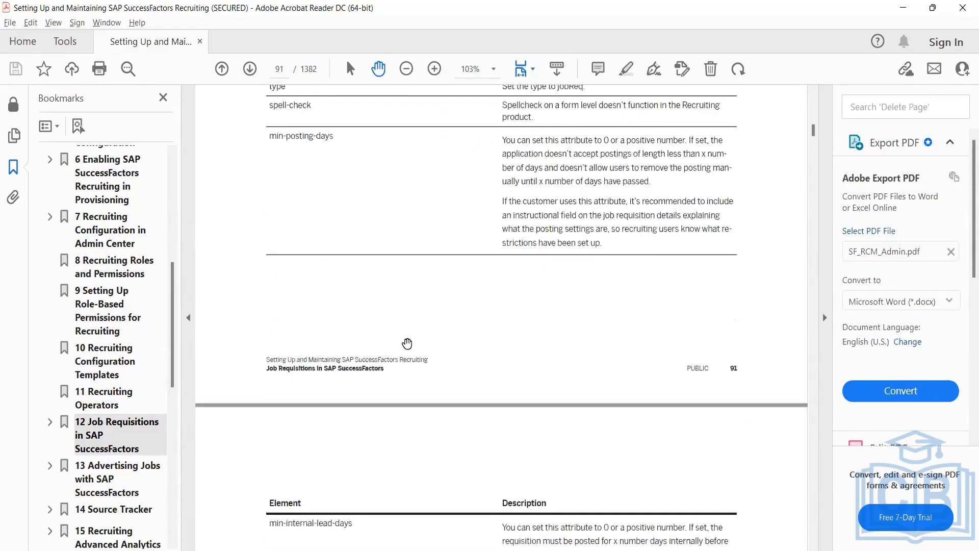
{"action": "scroll", "coordinate": [407, 343], "scroll_direction": "up", "scroll_amount": 15}
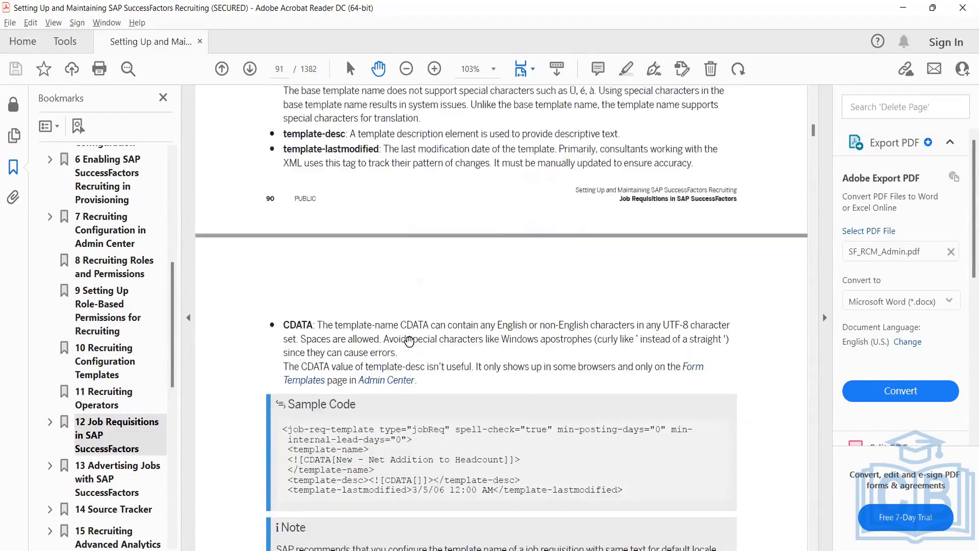
{"action": "scroll", "coordinate": [409, 341], "scroll_direction": "up", "scroll_amount": 1}
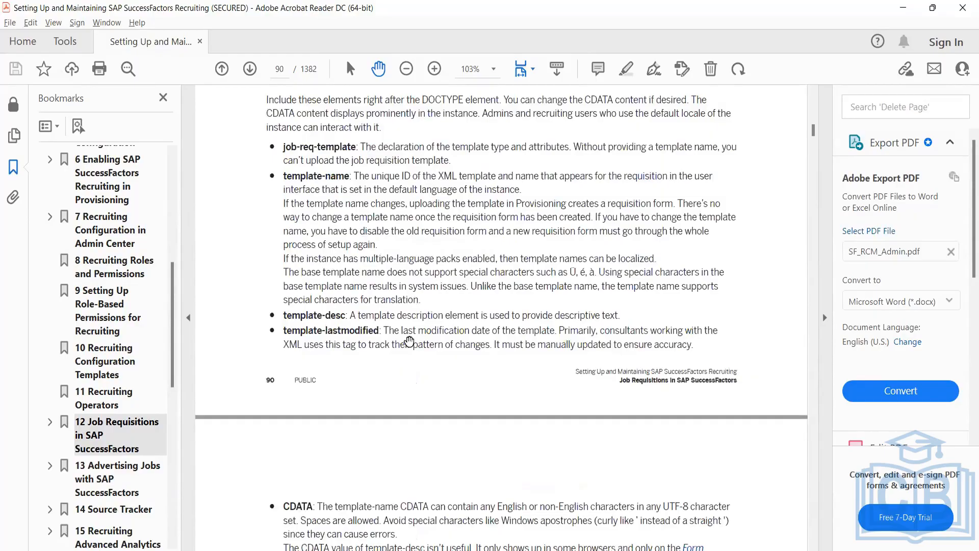
{"action": "scroll", "coordinate": [409, 341], "scroll_direction": "up", "scroll_amount": 15}
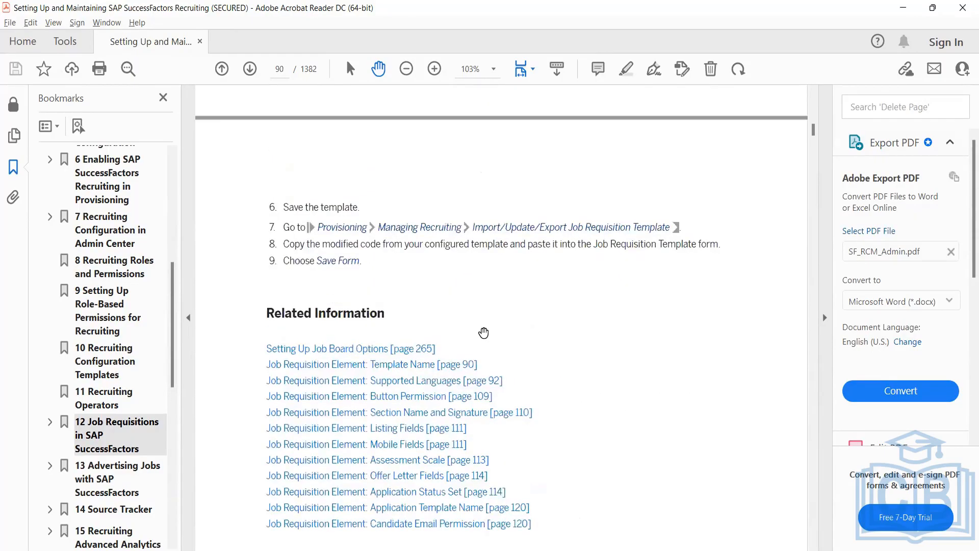
{"action": "scroll", "coordinate": [483, 332], "scroll_direction": "up", "scroll_amount": 15}
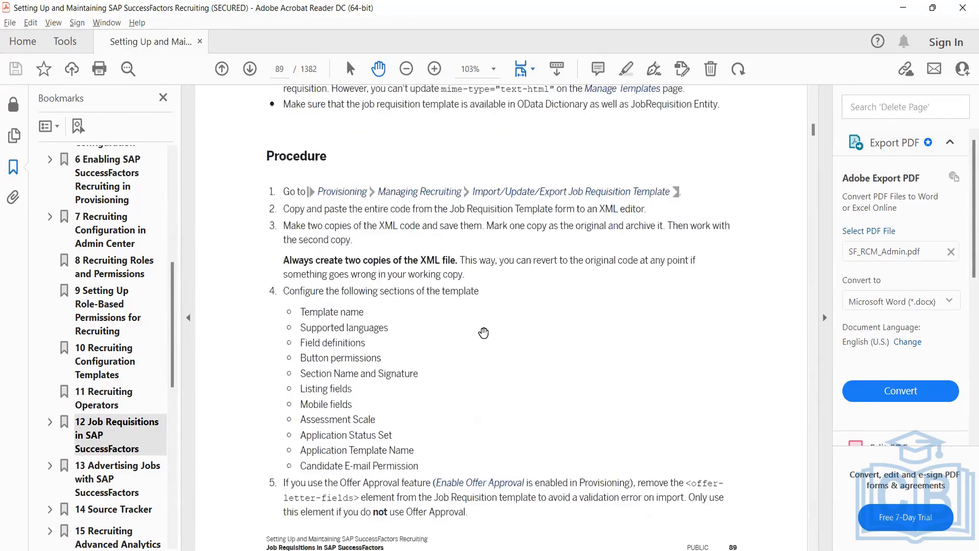
{"action": "scroll", "coordinate": [484, 332], "scroll_direction": "up", "scroll_amount": 20}
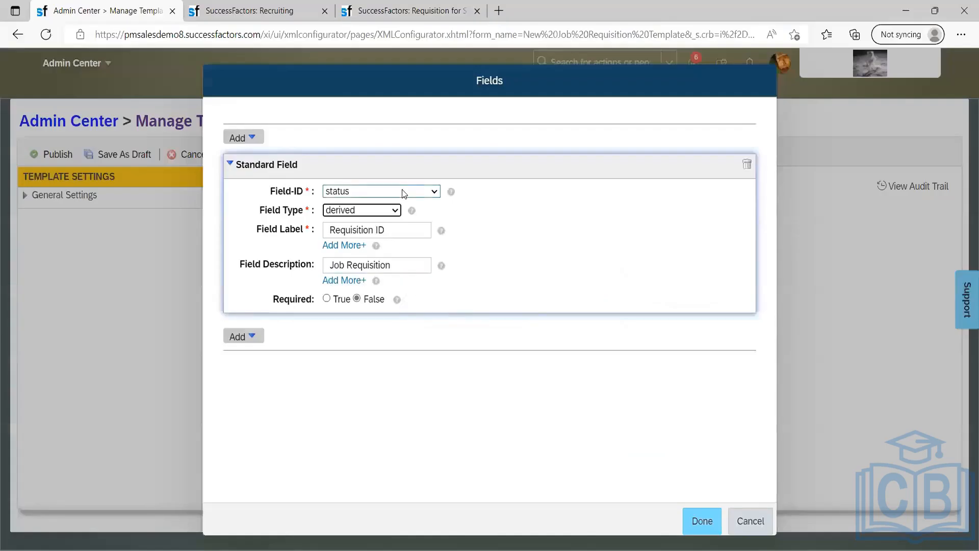
Step: Switch back to the template's Fields dialog in the browser and set the status field's type to enum
{"action": "left_click", "coordinate": [402, 190]}
{"action": "left_click", "coordinate": [493, 198]}
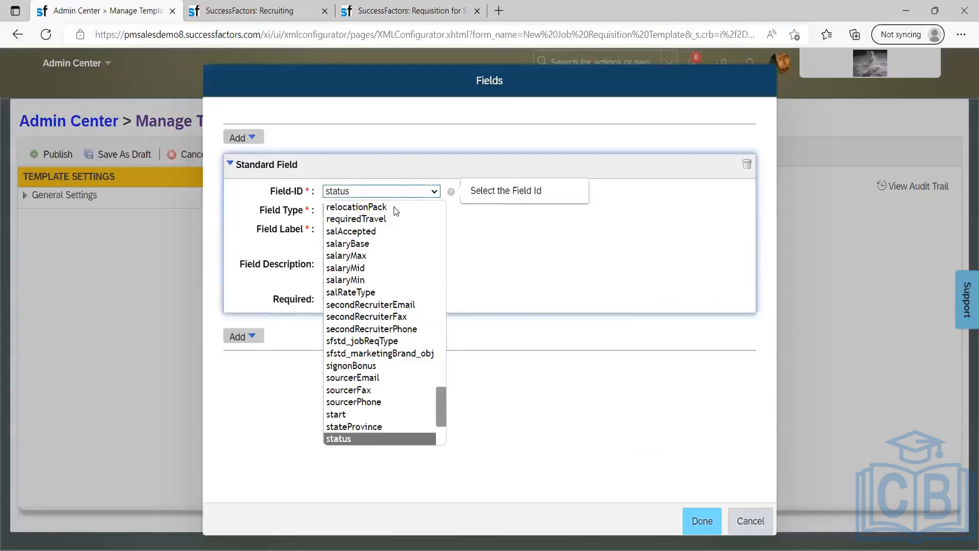
{"action": "left_click", "coordinate": [393, 208]}
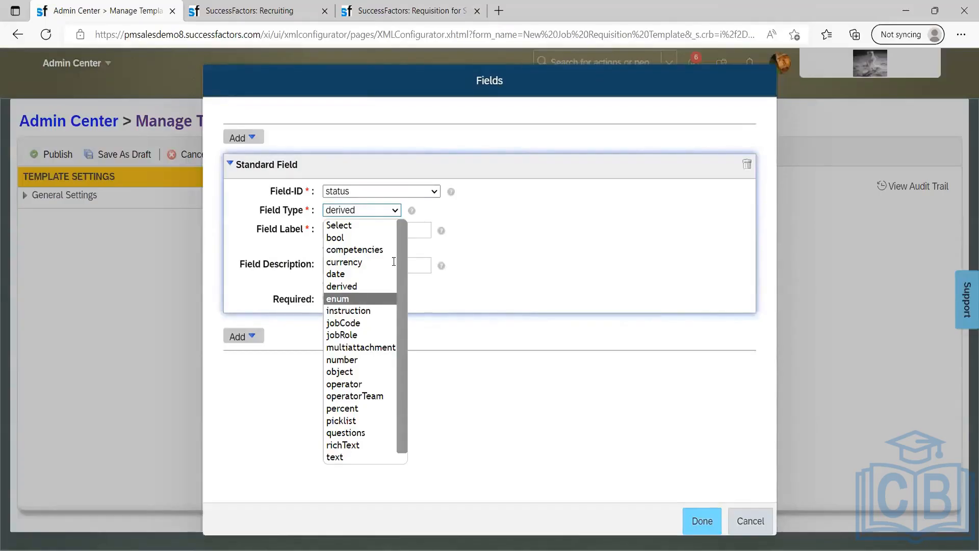
{"action": "left_click", "coordinate": [361, 298]}
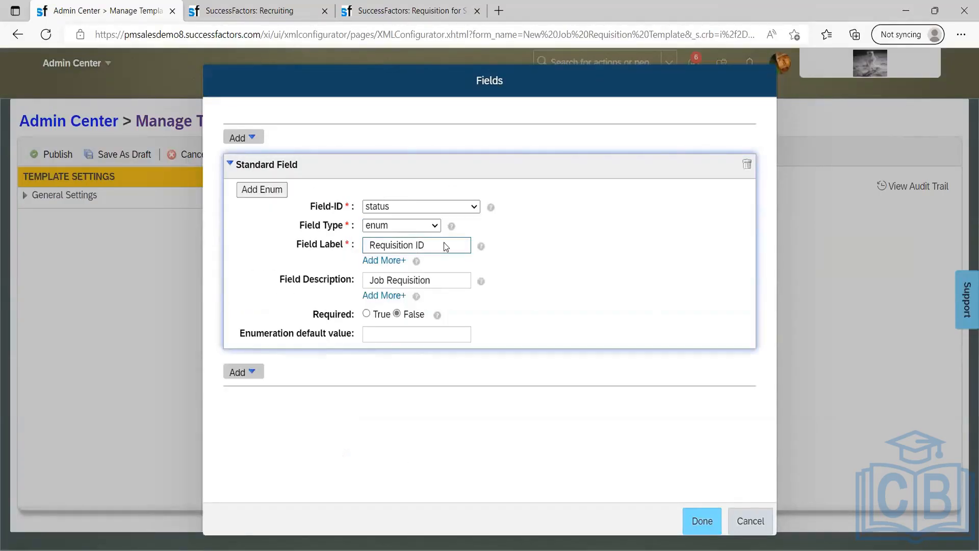
{"action": "left_click", "coordinate": [401, 228]}
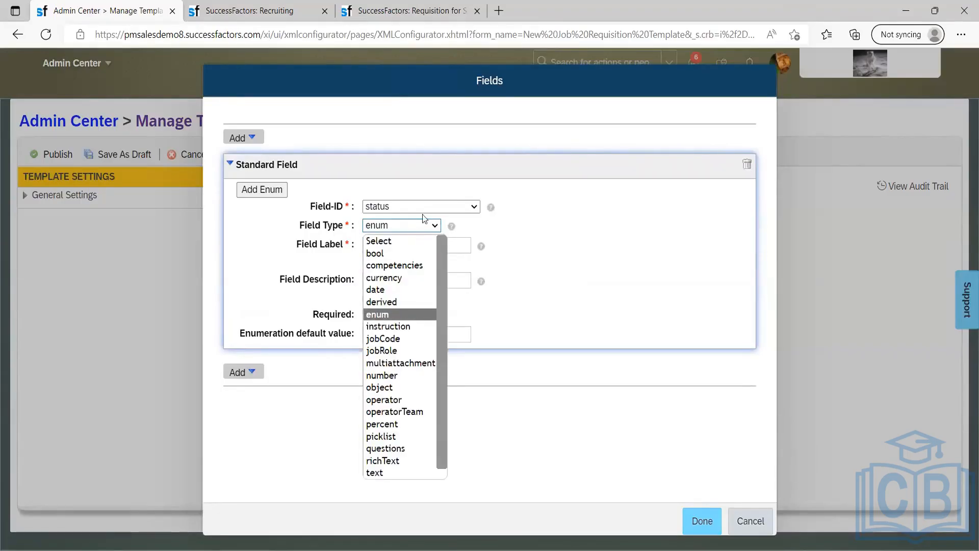
{"action": "left_click", "coordinate": [415, 309]}
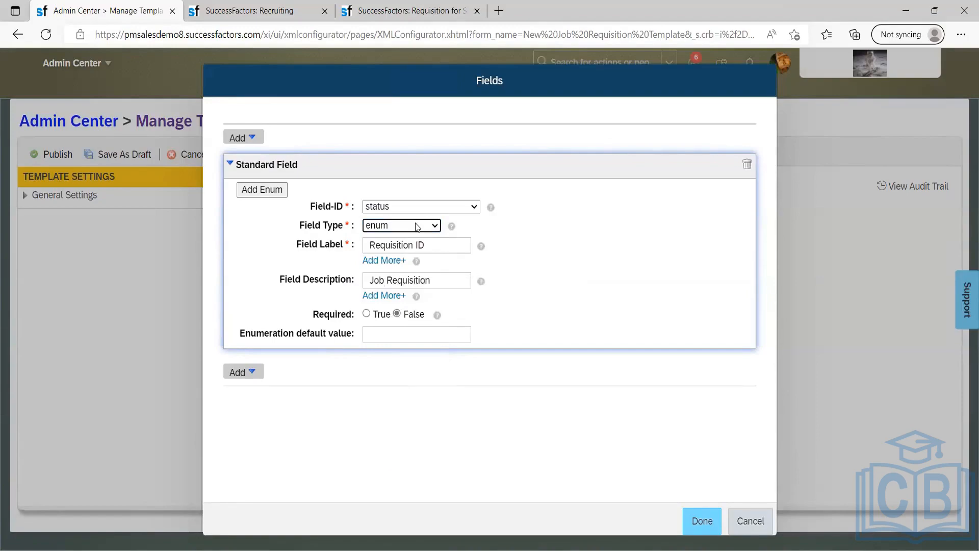
Step: Change the status field's type to instruction and replace its label with "Kindly ensure all fields are filled"
{"action": "key", "text": "alt+Down"}
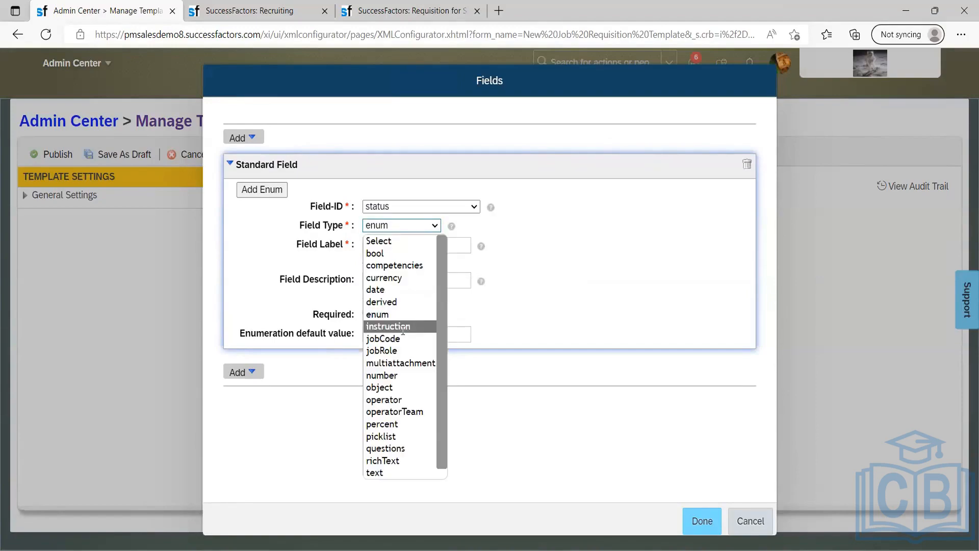
{"action": "key", "text": "Return"}
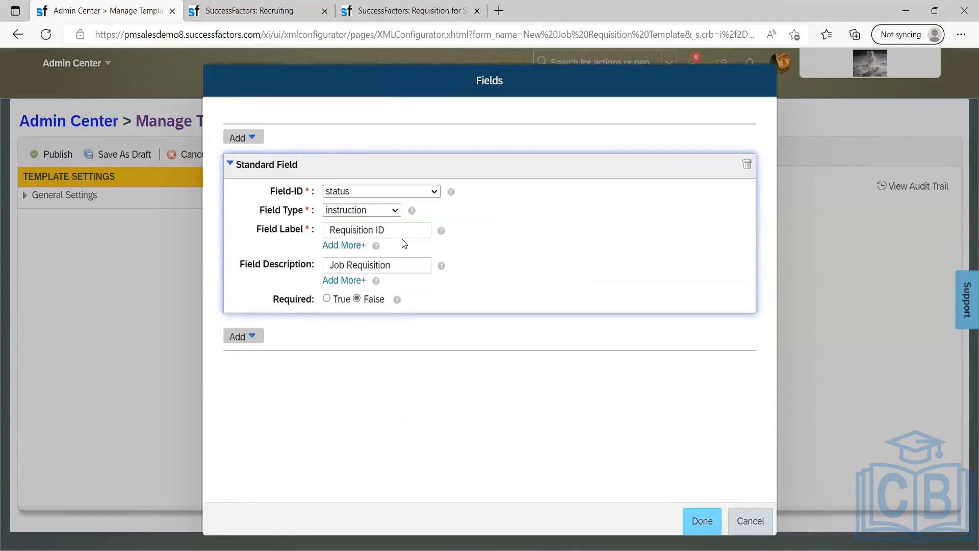
{"action": "left_click_drag", "start_coordinate": [408, 230], "coordinate": [260, 234]}
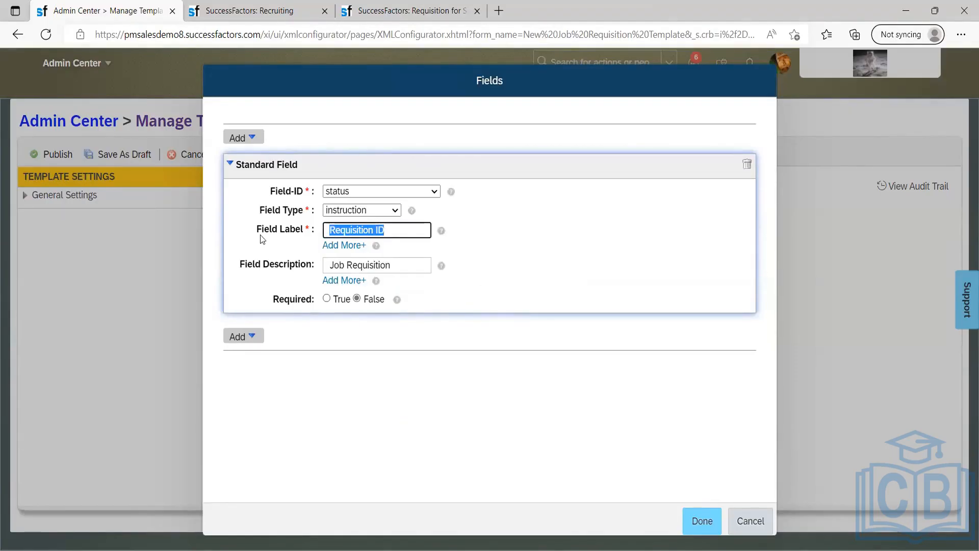
{"action": "key", "text": "BackSpace"}
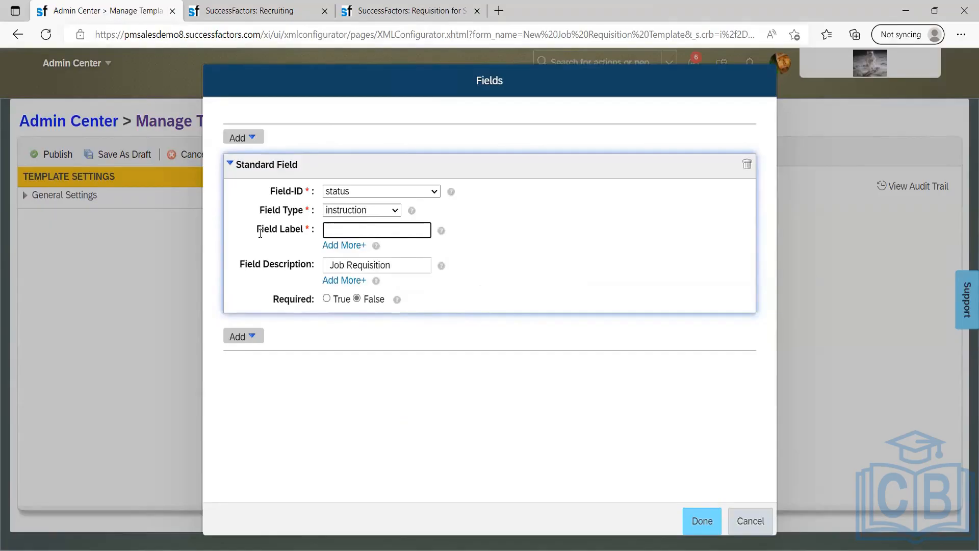
{"action": "type", "text": "ABC Job re"}
{"action": "key", "text": "ctrl+a"}
{"action": "key", "text": "BackSpace"}
{"action": "type", "text": "J"}
{"action": "key", "text": "BackSpace"}
{"action": "type", "text": "Kindly ensure all fields"}
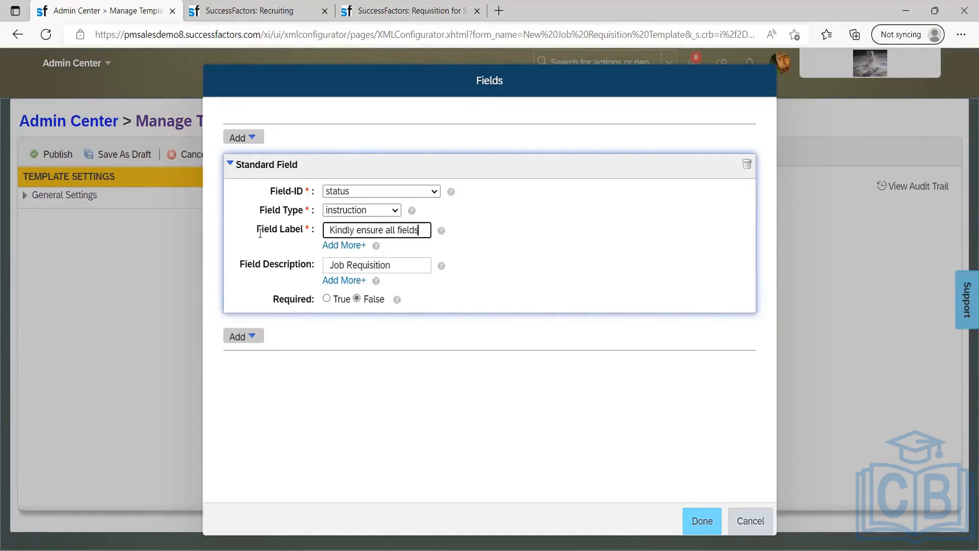
{"action": "type", "text": " are filled"}
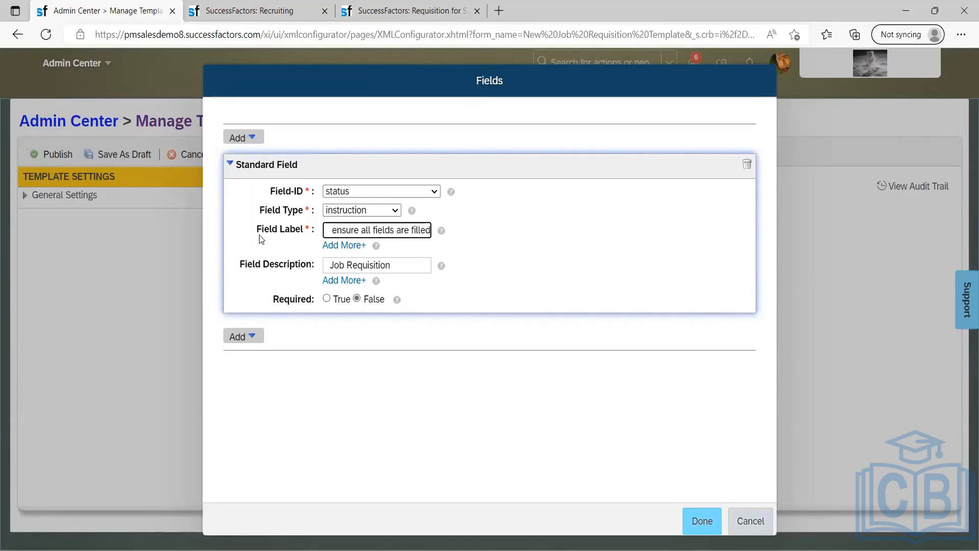
Step: Clear the instruction text from the standard field's label
{"action": "key", "text": "ctrl+a"}
{"action": "type", "text": "\\"}
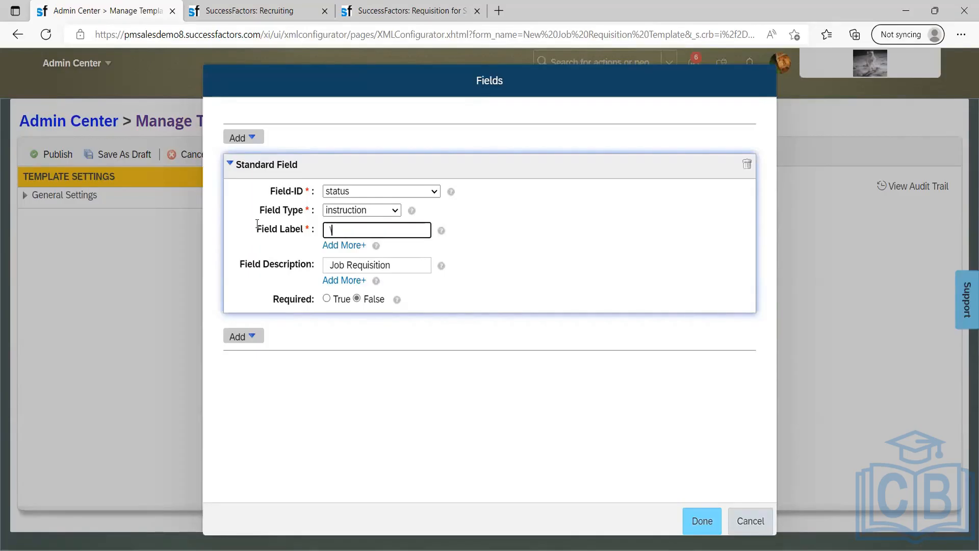
{"action": "key", "text": "BackSpace"}
Step: Switch the status field's type to jobCode and replace it with multiattachment
{"action": "left_click", "coordinate": [369, 210]}
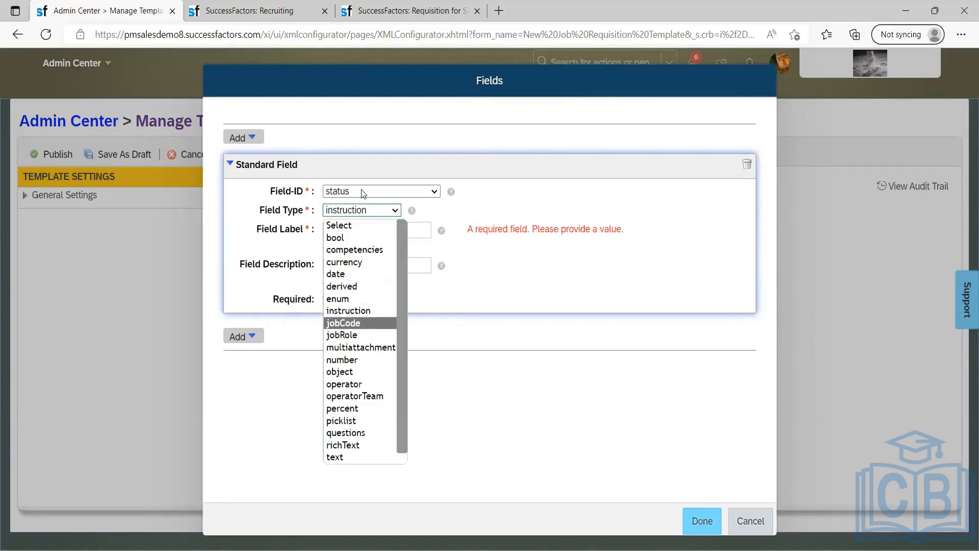
{"action": "left_click", "coordinate": [367, 324]}
{"action": "left_click", "coordinate": [362, 210]}
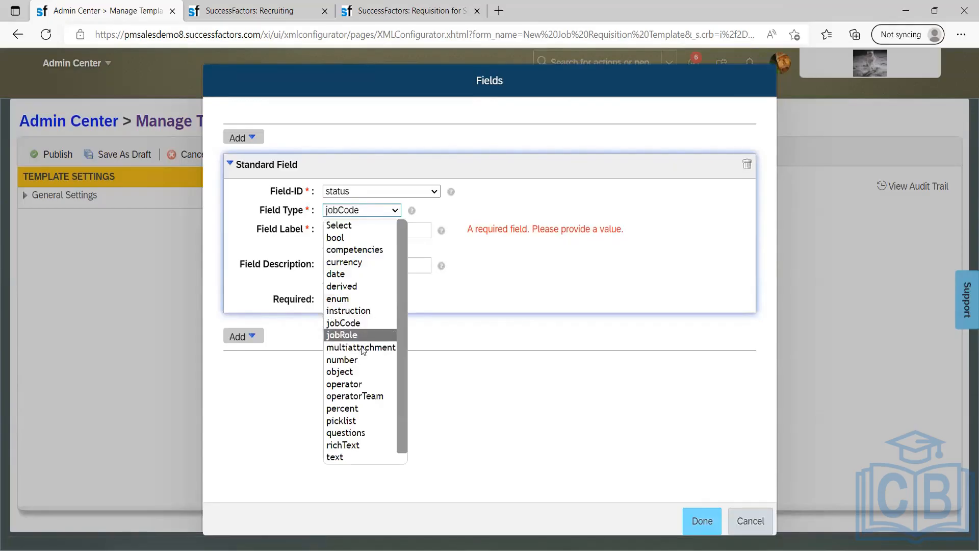
{"action": "left_click", "coordinate": [363, 347]}
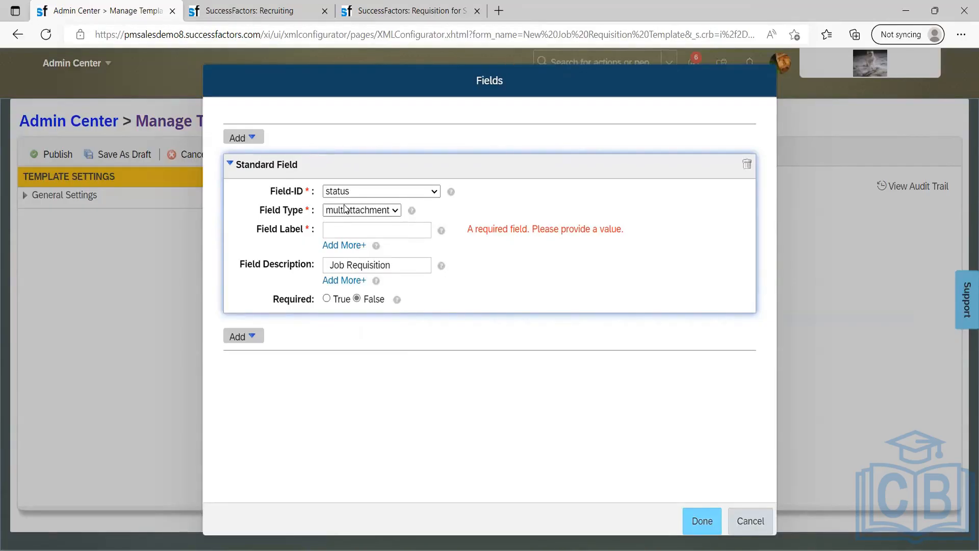
Step: Examine the field types and field IDs available for the template's standard field
{"action": "left_click", "coordinate": [390, 210]}
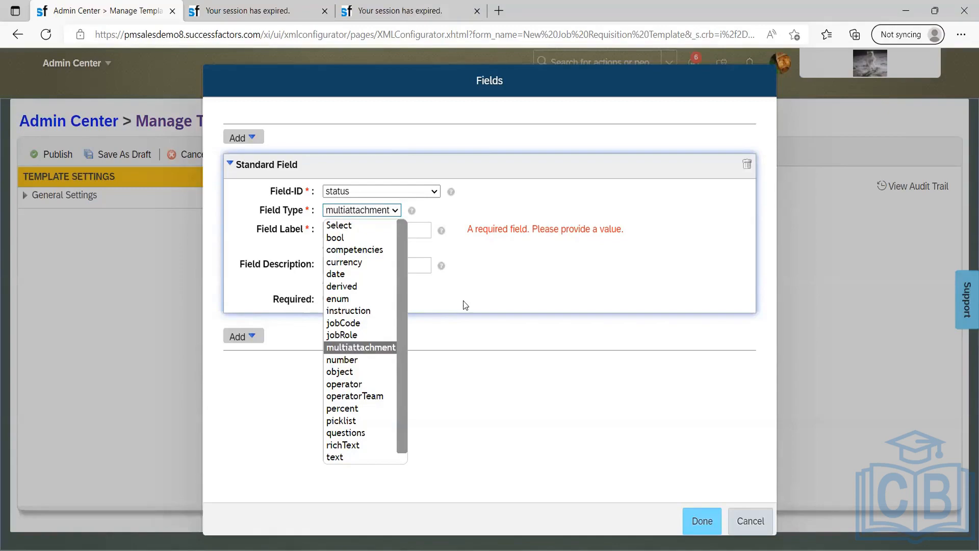
{"action": "key", "text": "Up"}
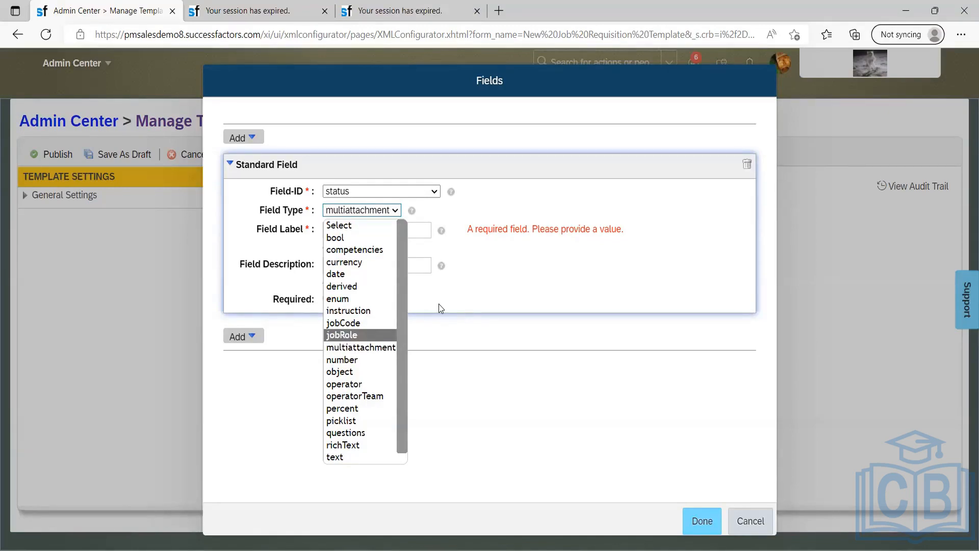
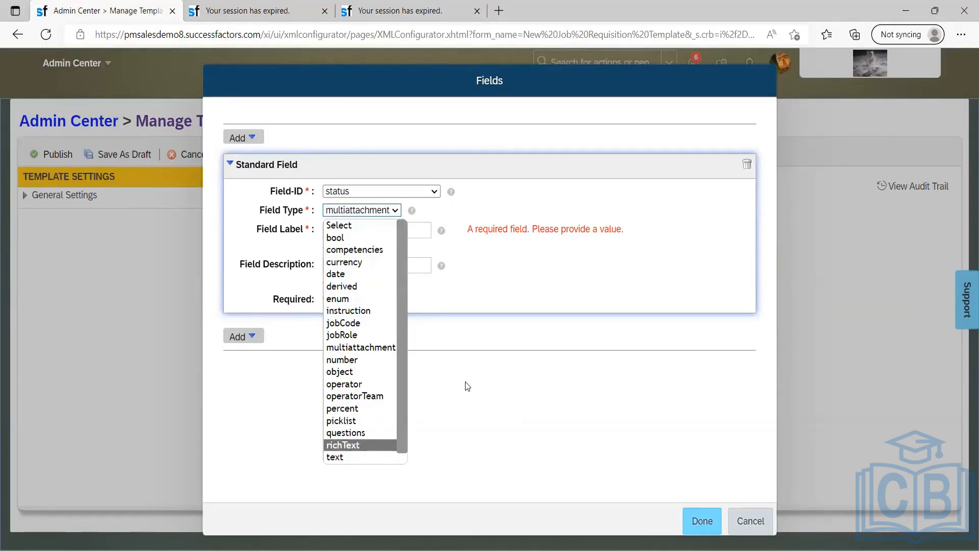
{"action": "left_click", "coordinate": [503, 354]}
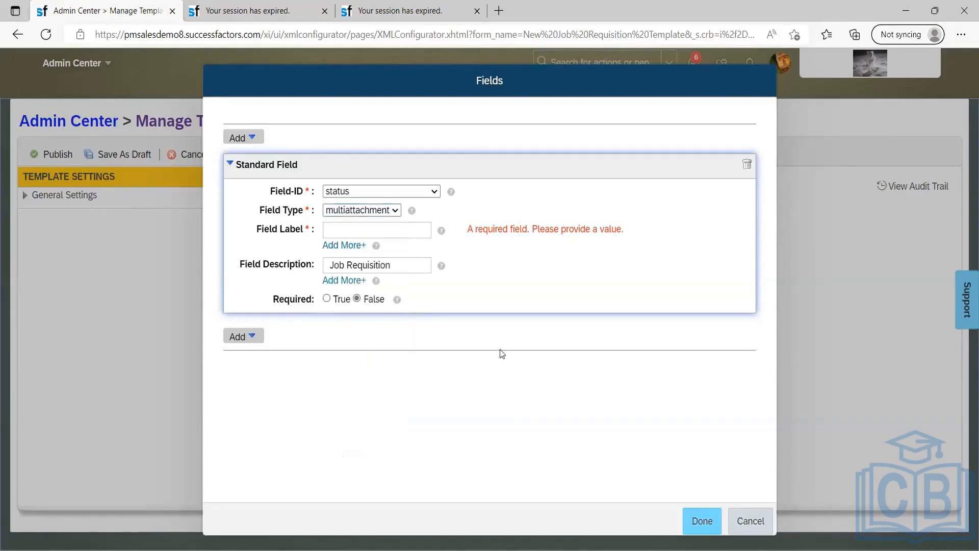
{"action": "left_click", "coordinate": [392, 214]}
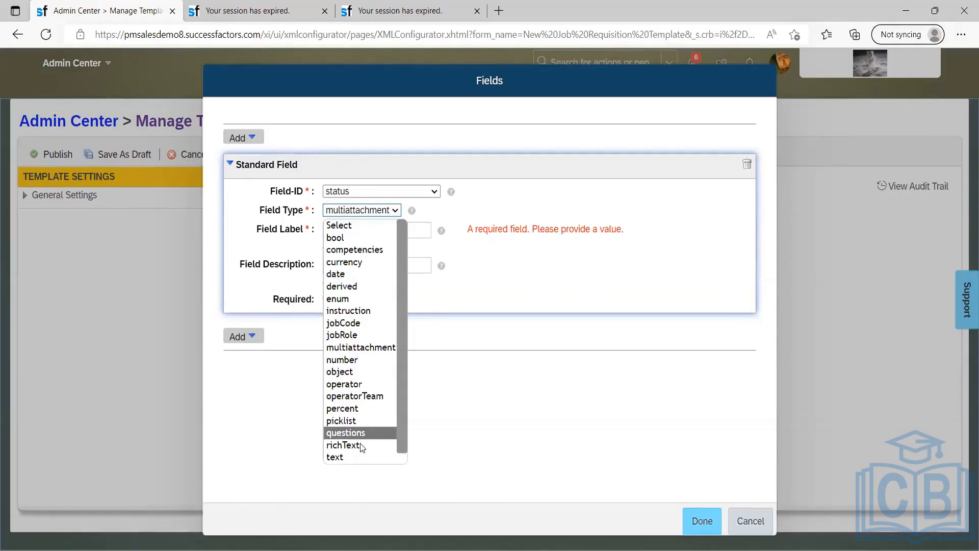
{"action": "scroll", "coordinate": [362, 445], "scroll_direction": "down", "scroll_amount": 1}
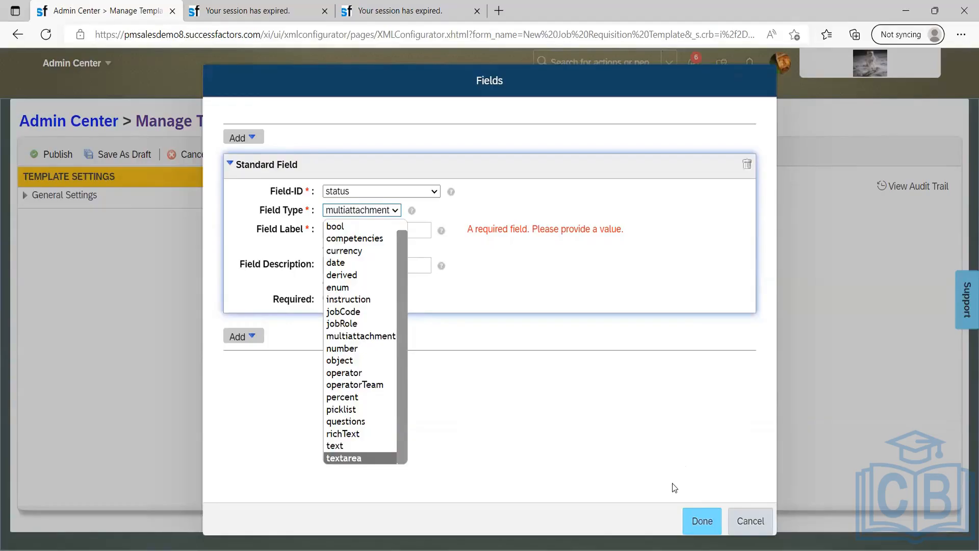
{"action": "left_click", "coordinate": [467, 353]}
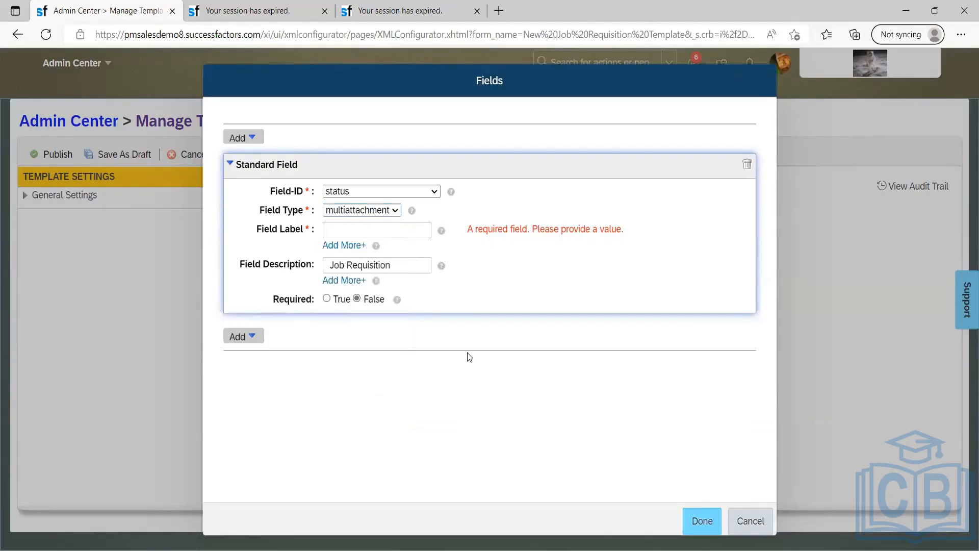
{"action": "left_click", "coordinate": [370, 193]}
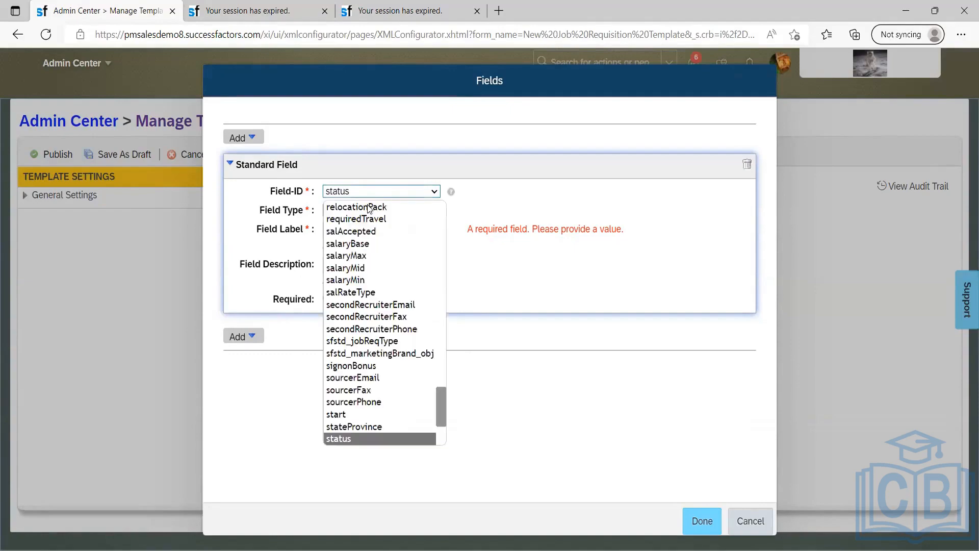
{"action": "scroll", "coordinate": [389, 334], "scroll_direction": "up", "scroll_amount": 20}
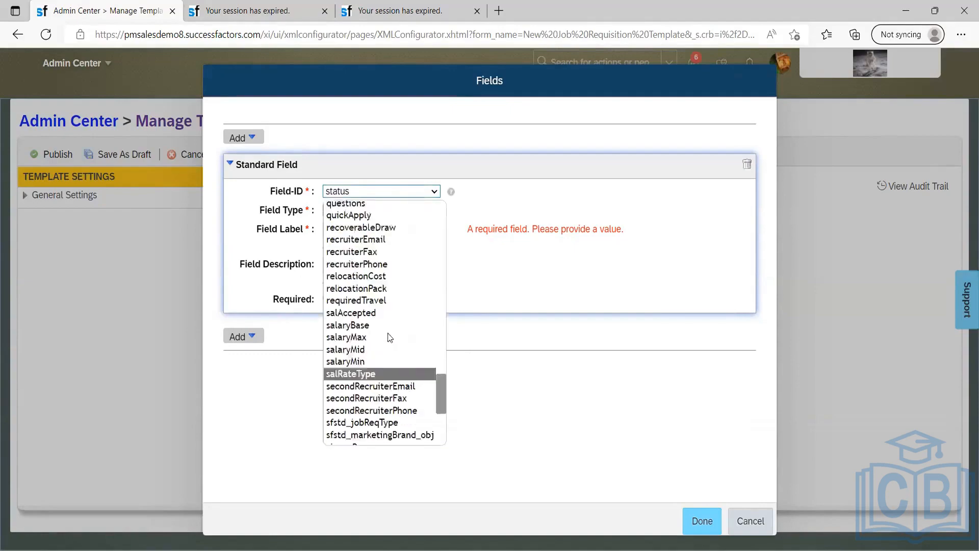
Step: Add a standard filter field below the status field and view its available field IDs
{"action": "left_click", "coordinate": [257, 139]}
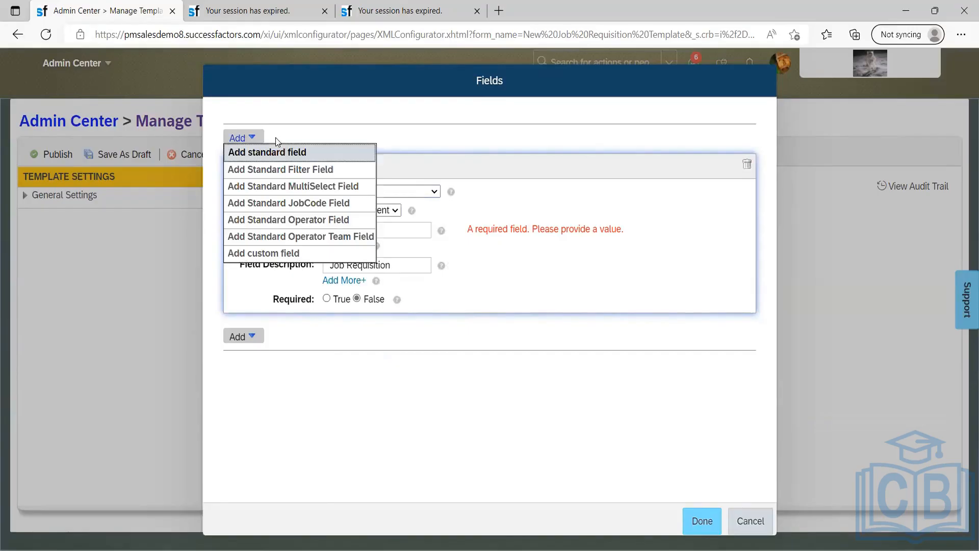
{"action": "left_click", "coordinate": [289, 169]}
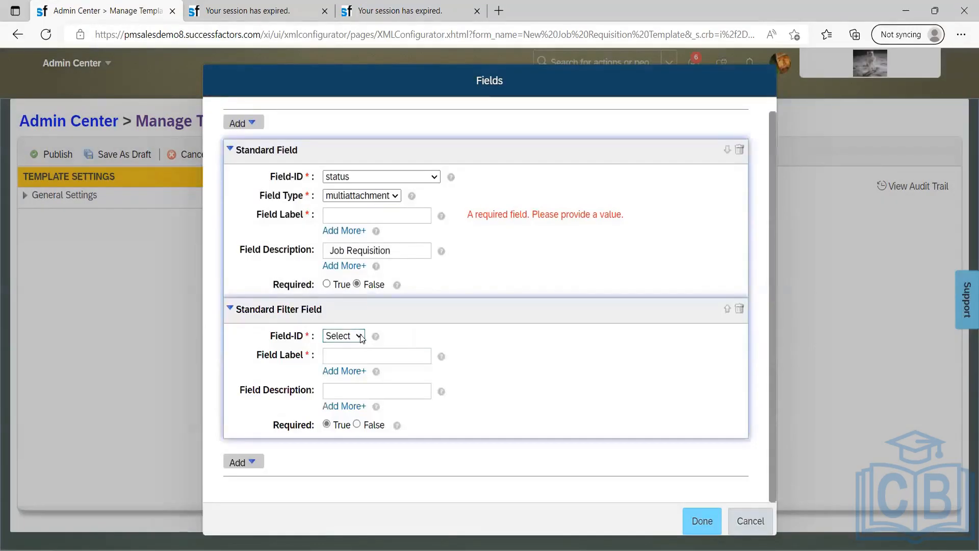
{"action": "left_click", "coordinate": [360, 336]}
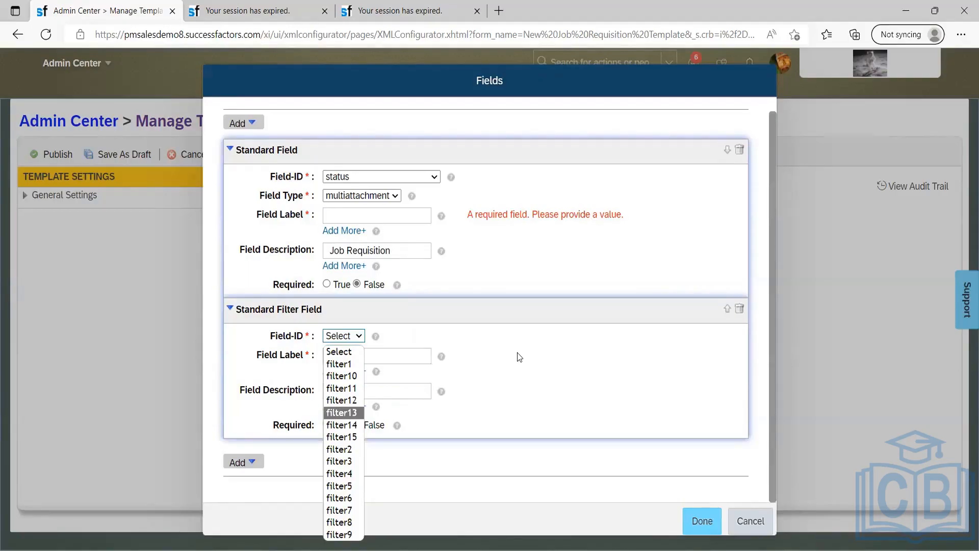
{"action": "left_click", "coordinate": [271, 429]}
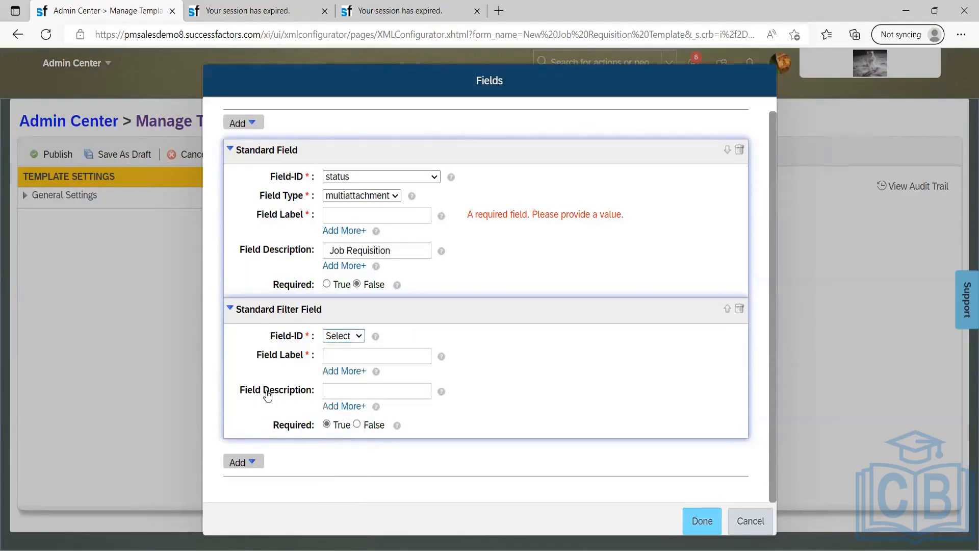
Step: Add a standard multiselect field below the filter field and view its available field IDs
{"action": "left_click", "coordinate": [240, 463]}
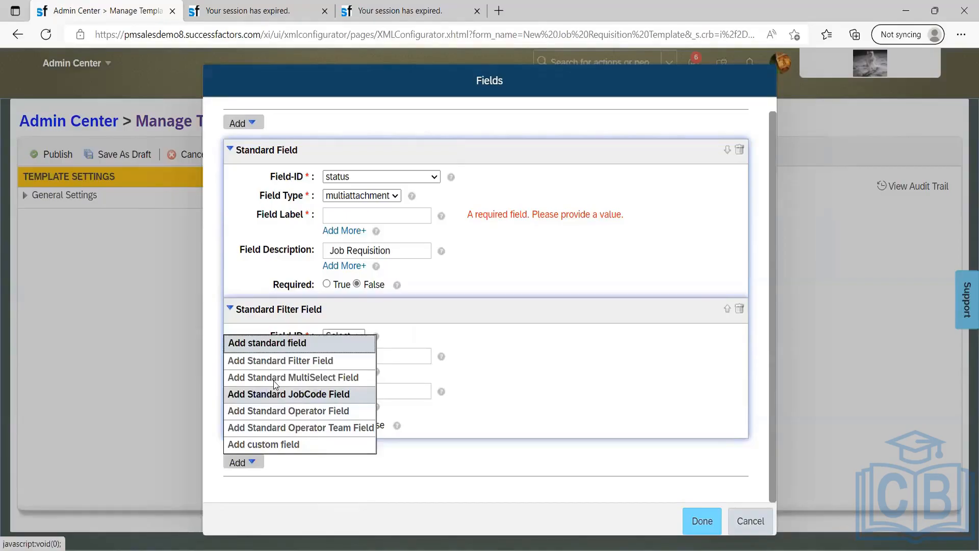
{"action": "left_click", "coordinate": [309, 361]}
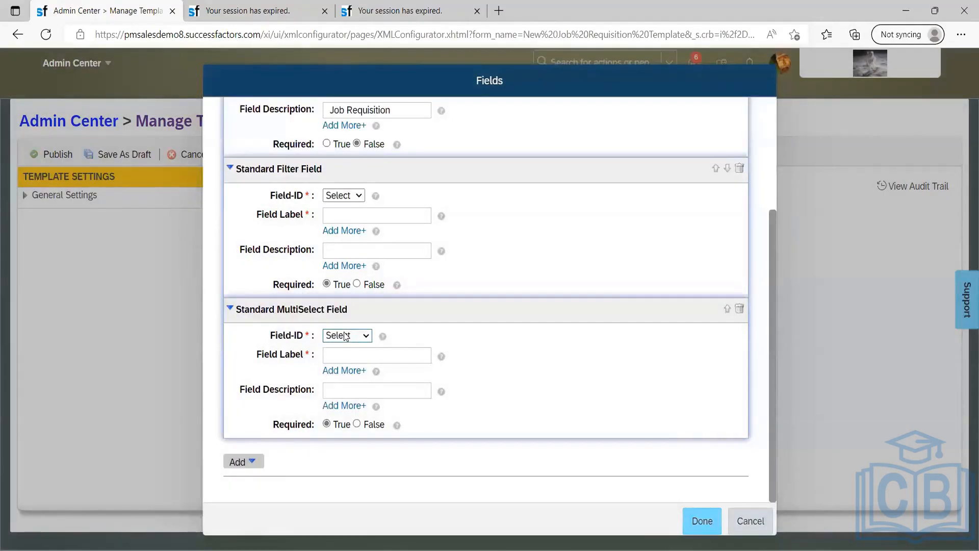
{"action": "left_click", "coordinate": [347, 336]}
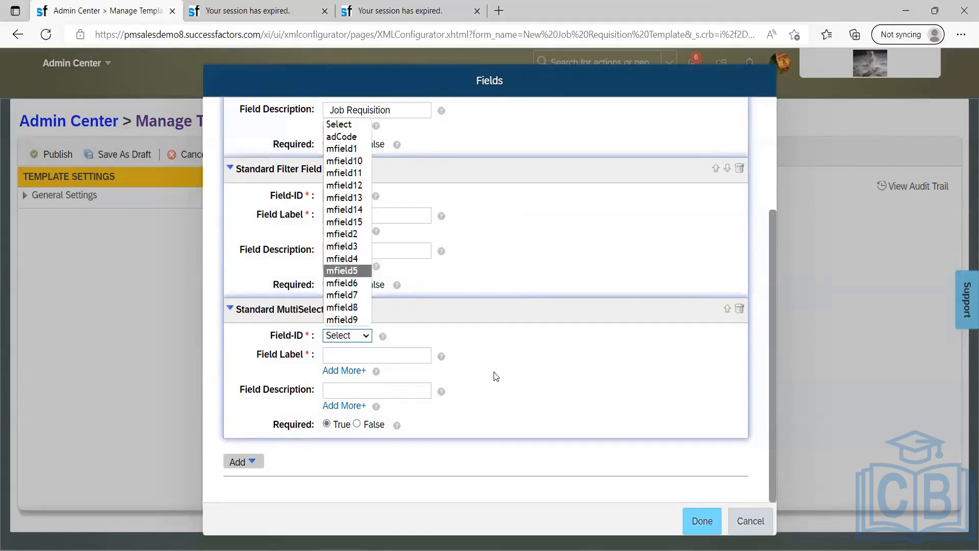
{"action": "left_click", "coordinate": [251, 462]}
Step: Add a custom field, view its field type options, and close the Fields dialog without keeping the changes
{"action": "left_click", "coordinate": [252, 462]}
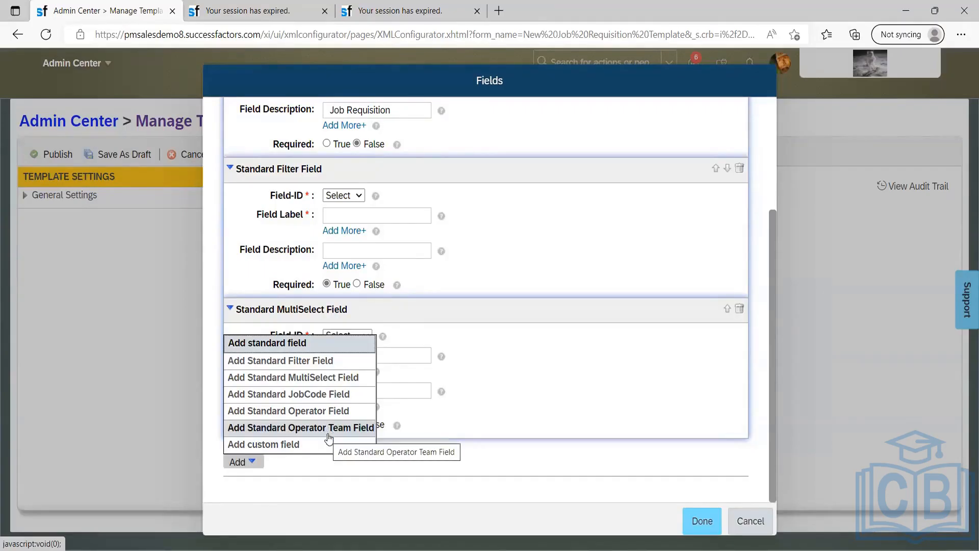
{"action": "left_click", "coordinate": [275, 445]}
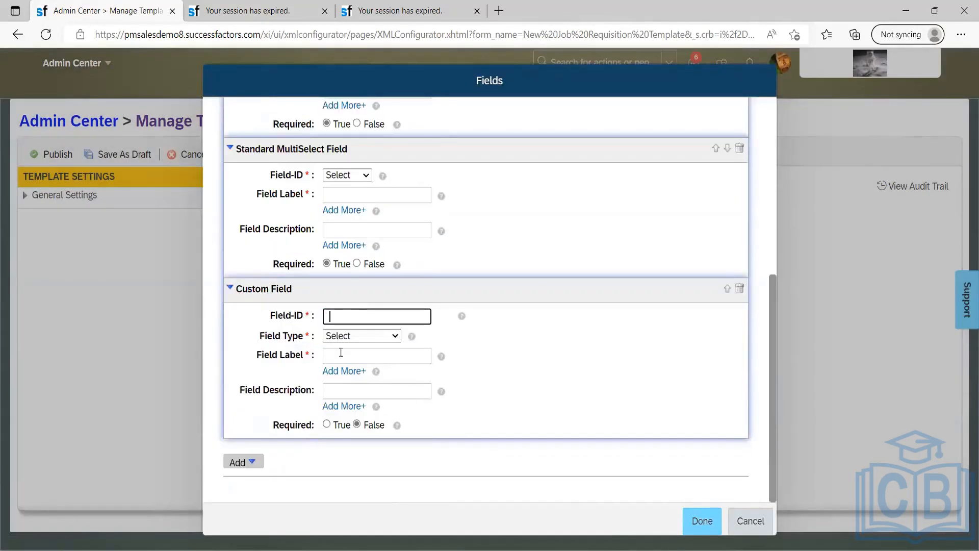
{"action": "left_click", "coordinate": [351, 335]}
{"action": "scroll", "coordinate": [358, 297], "scroll_direction": "down", "scroll_amount": 1}
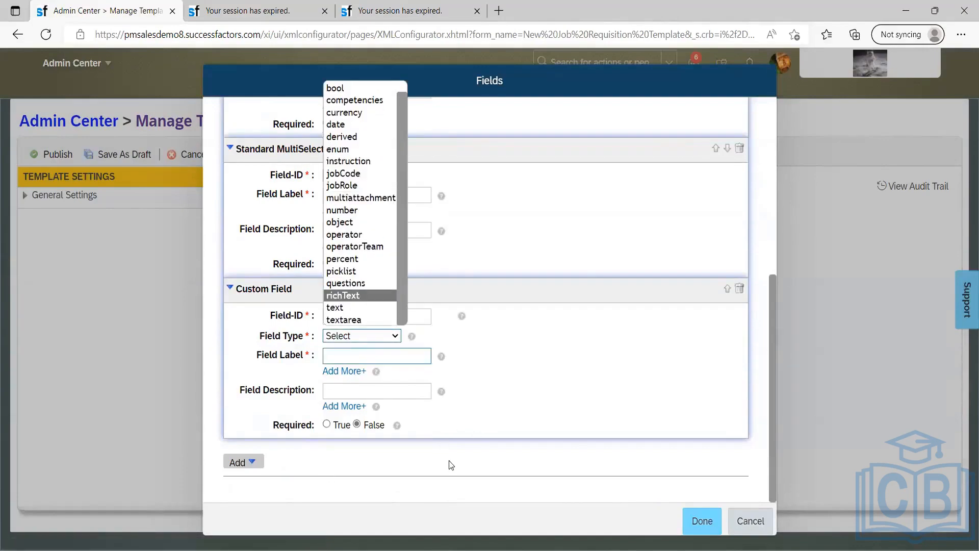
{"action": "left_click", "coordinate": [706, 489]}
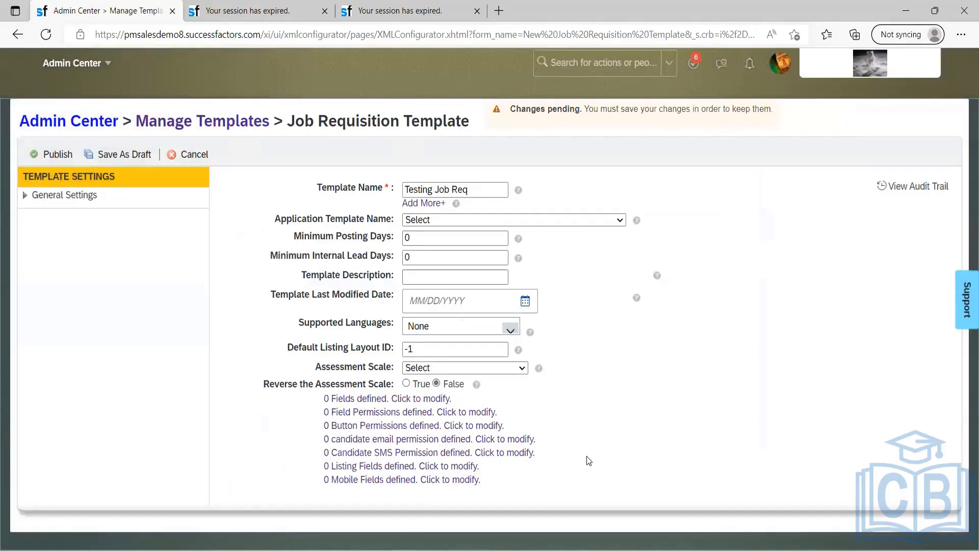
Step: Add a button permission to the template, set its role name to Selected, and view the available roles
{"action": "left_click", "coordinate": [380, 427]}
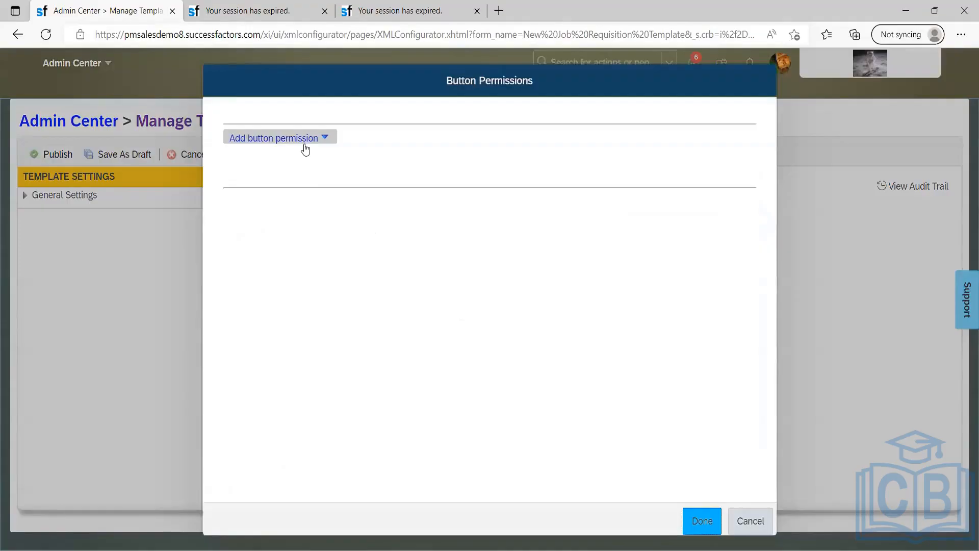
{"action": "left_click", "coordinate": [304, 145]}
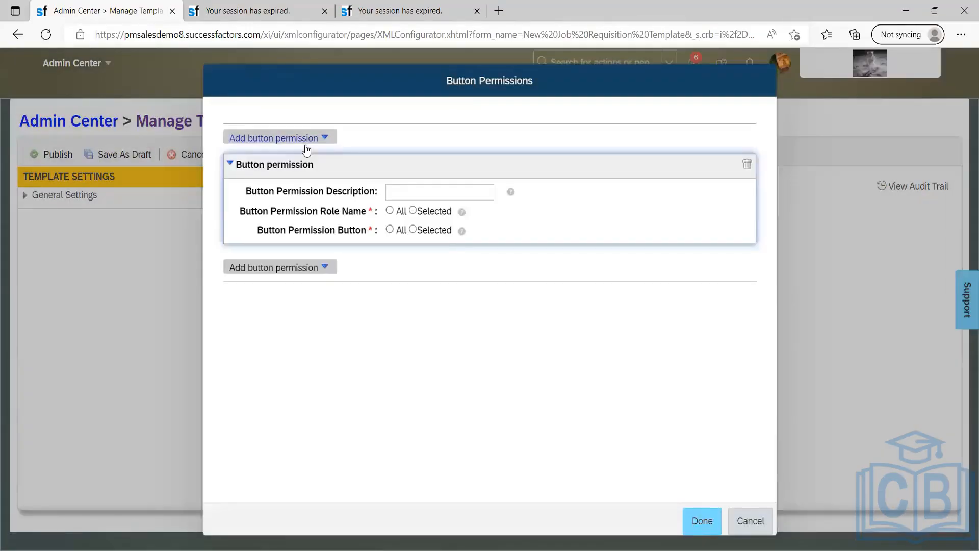
{"action": "left_click", "coordinate": [393, 195]}
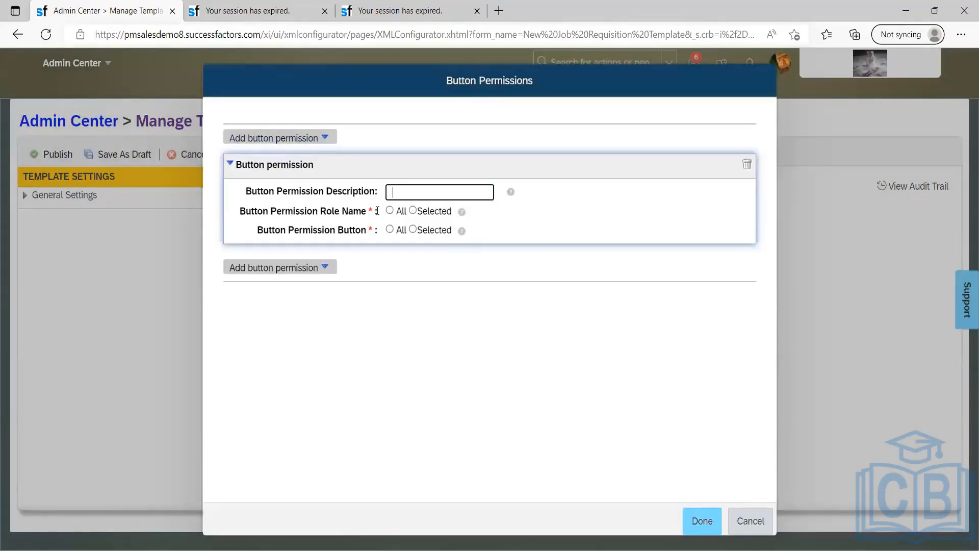
{"action": "left_click", "coordinate": [390, 211]}
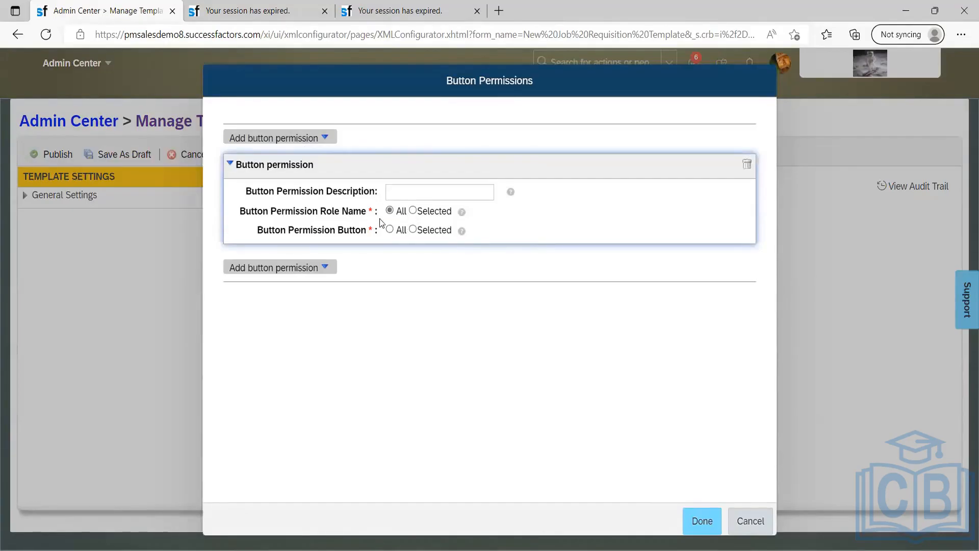
{"action": "left_click", "coordinate": [413, 210]}
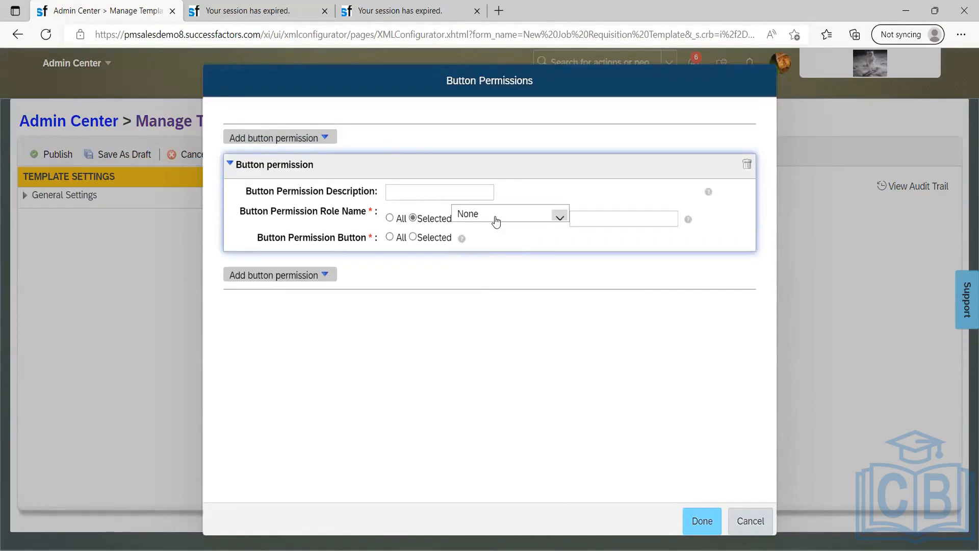
{"action": "left_click", "coordinate": [496, 217]}
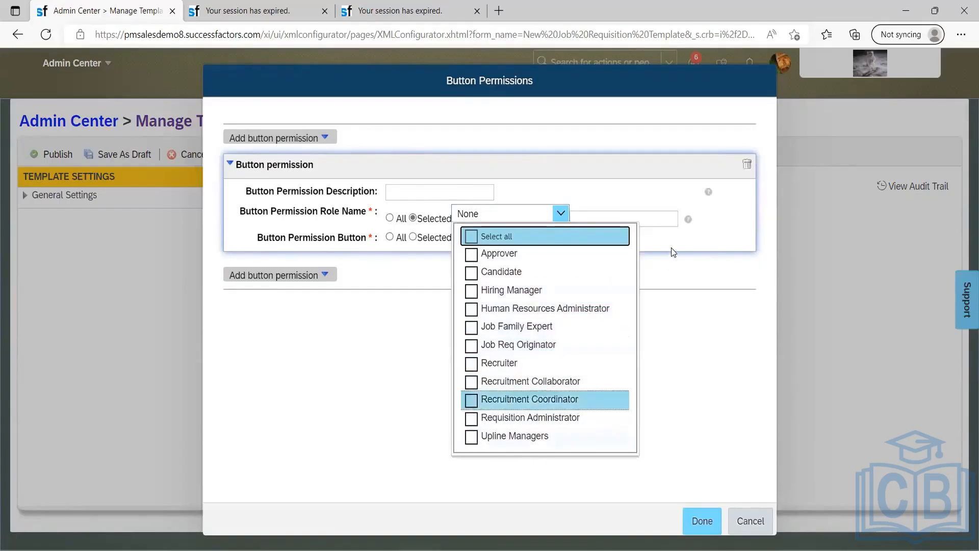
{"action": "left_click", "coordinate": [407, 262]}
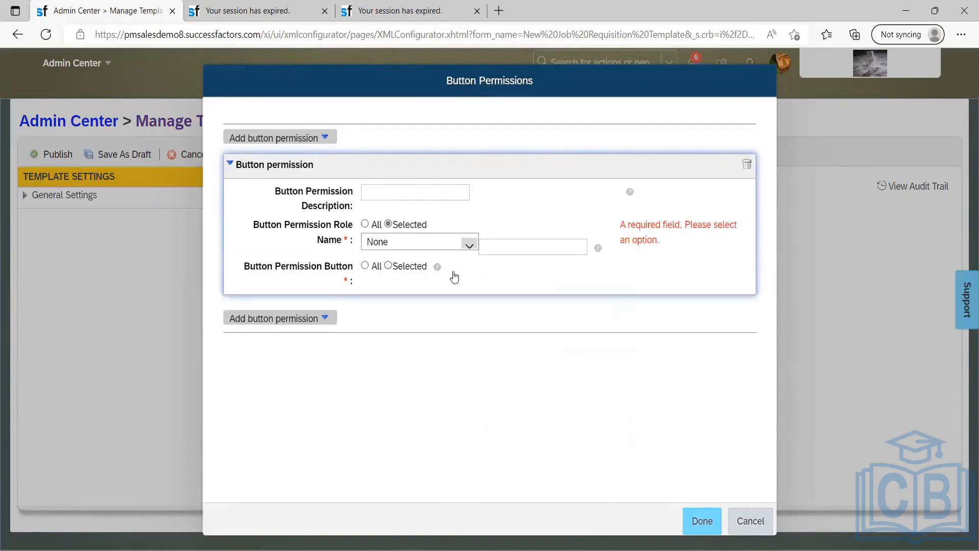
Step: Set the button permission's button to Selected, view the available buttons, and cancel the Button Permissions dialog
{"action": "left_click", "coordinate": [388, 265]}
{"action": "left_click", "coordinate": [537, 269]}
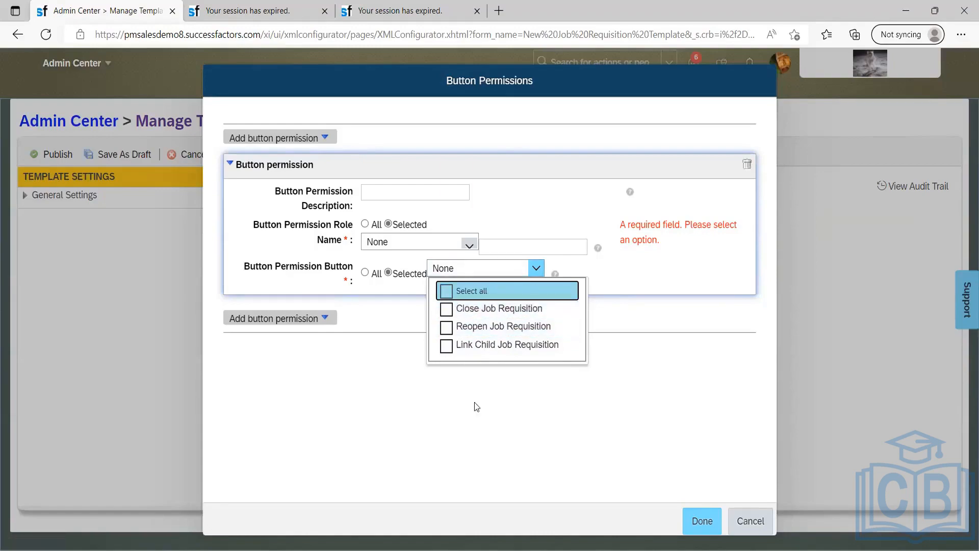
{"action": "left_click", "coordinate": [377, 265]}
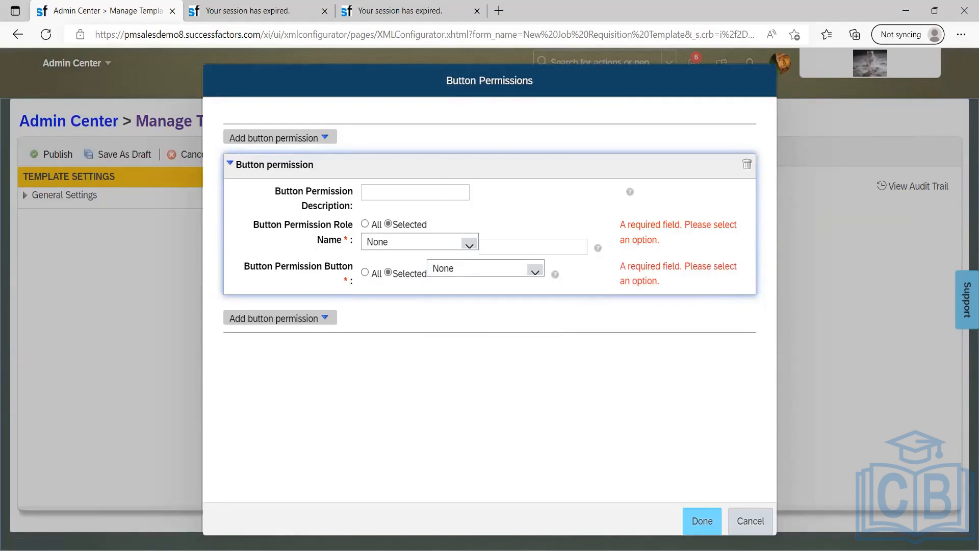
{"action": "left_click", "coordinate": [748, 522]}
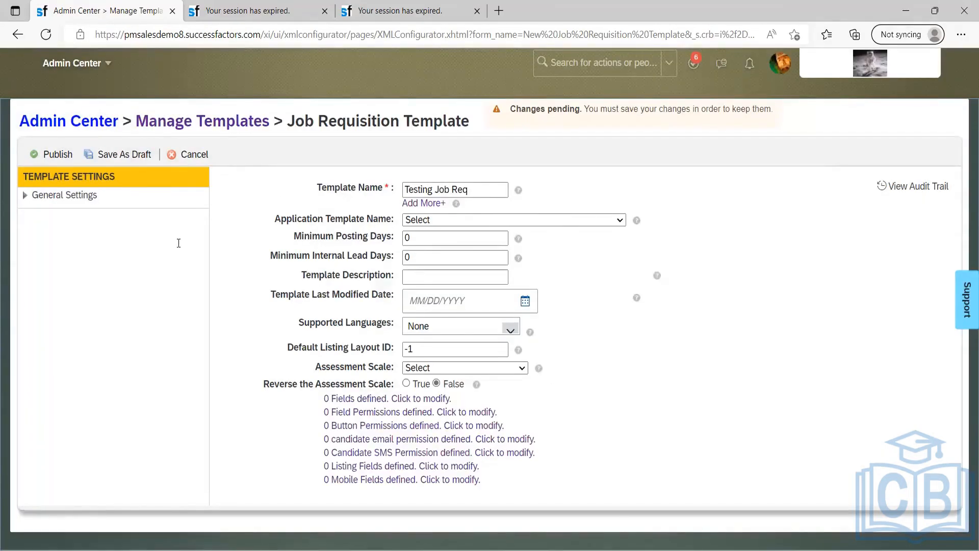
Step: Check the recruiting setup checklist in Notepad and return to the job requisition template in the browser
{"action": "key", "text": "alt+Tab"}
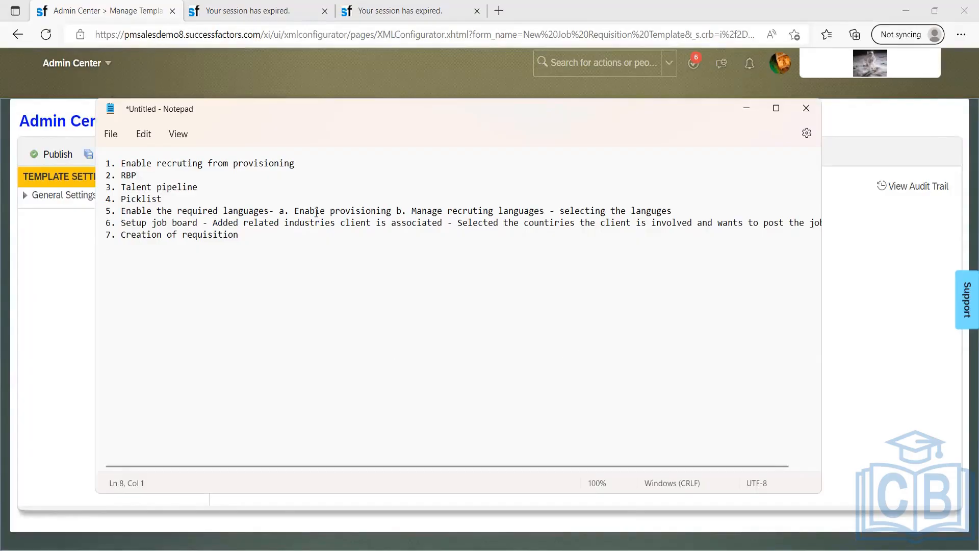
{"action": "key", "text": "alt+Tab"}
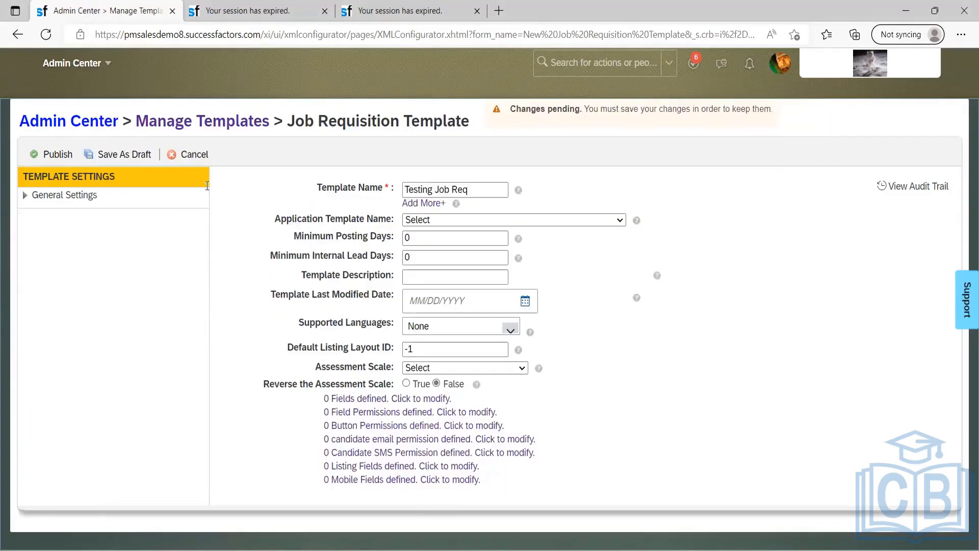
{"action": "key", "text": "alt+Tab"}
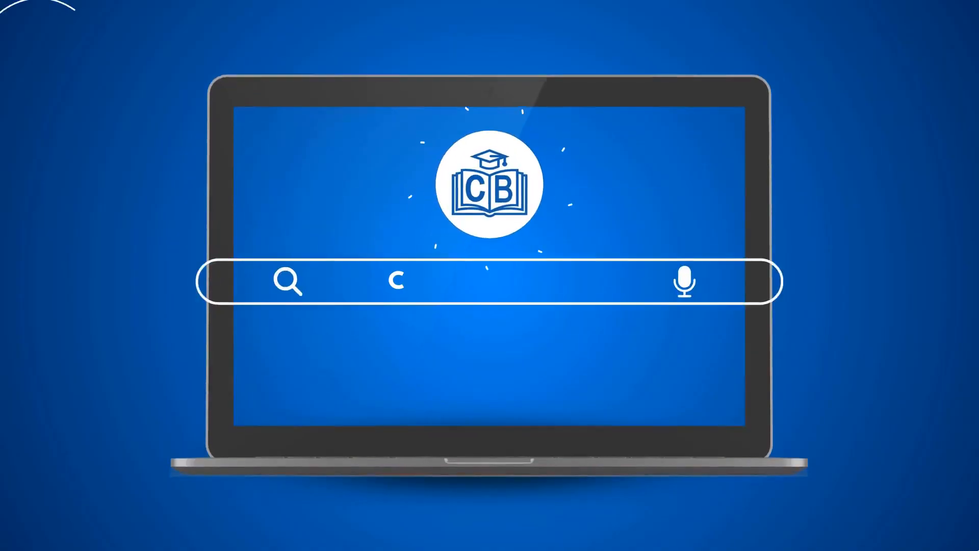